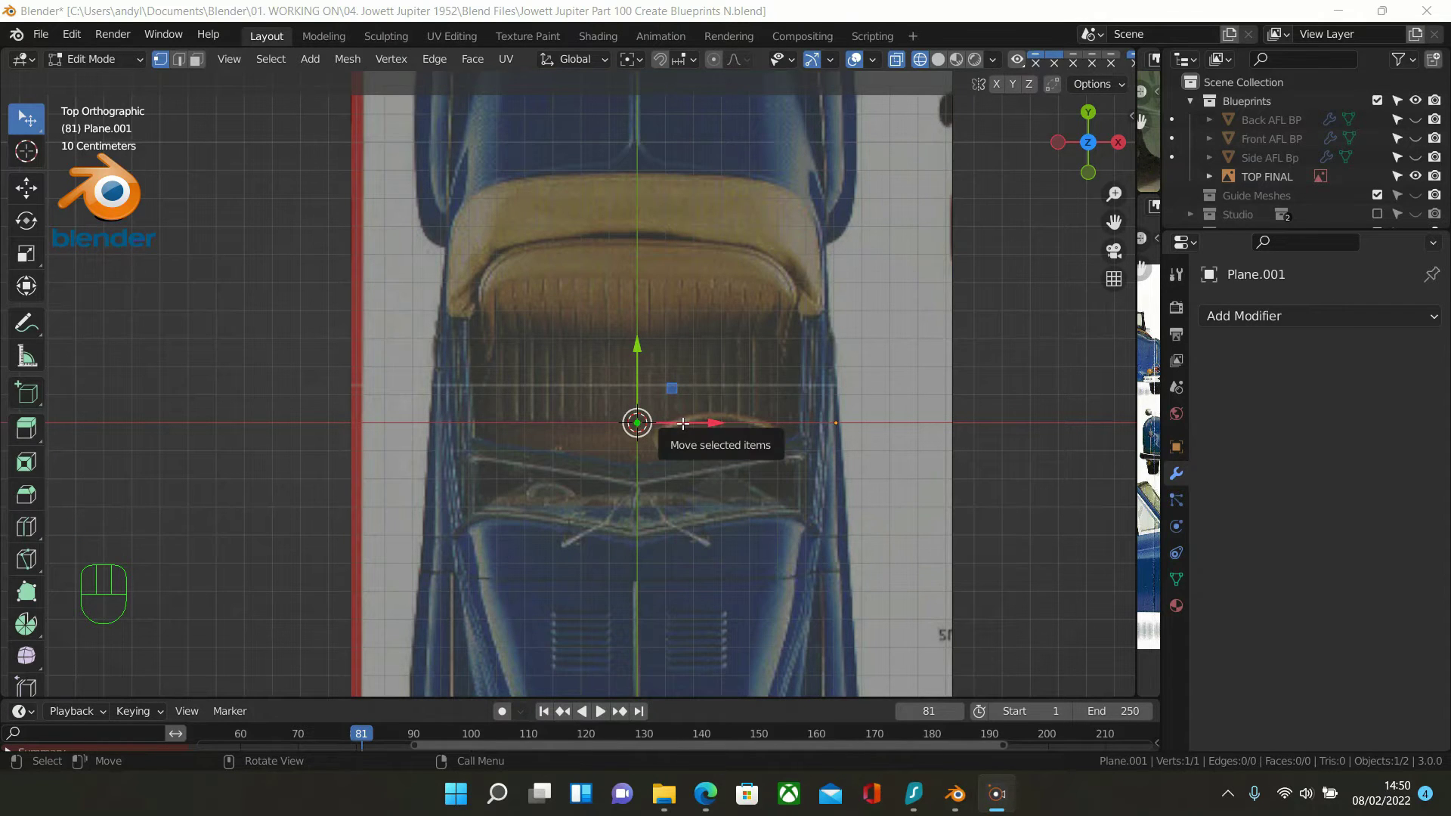
Move the vertex a short way along positive X and add an X-axis Mirror modifier with Clipping enabled
{"action": "left_click_drag", "start_coordinate": [689, 424], "coordinate": [719, 424]}
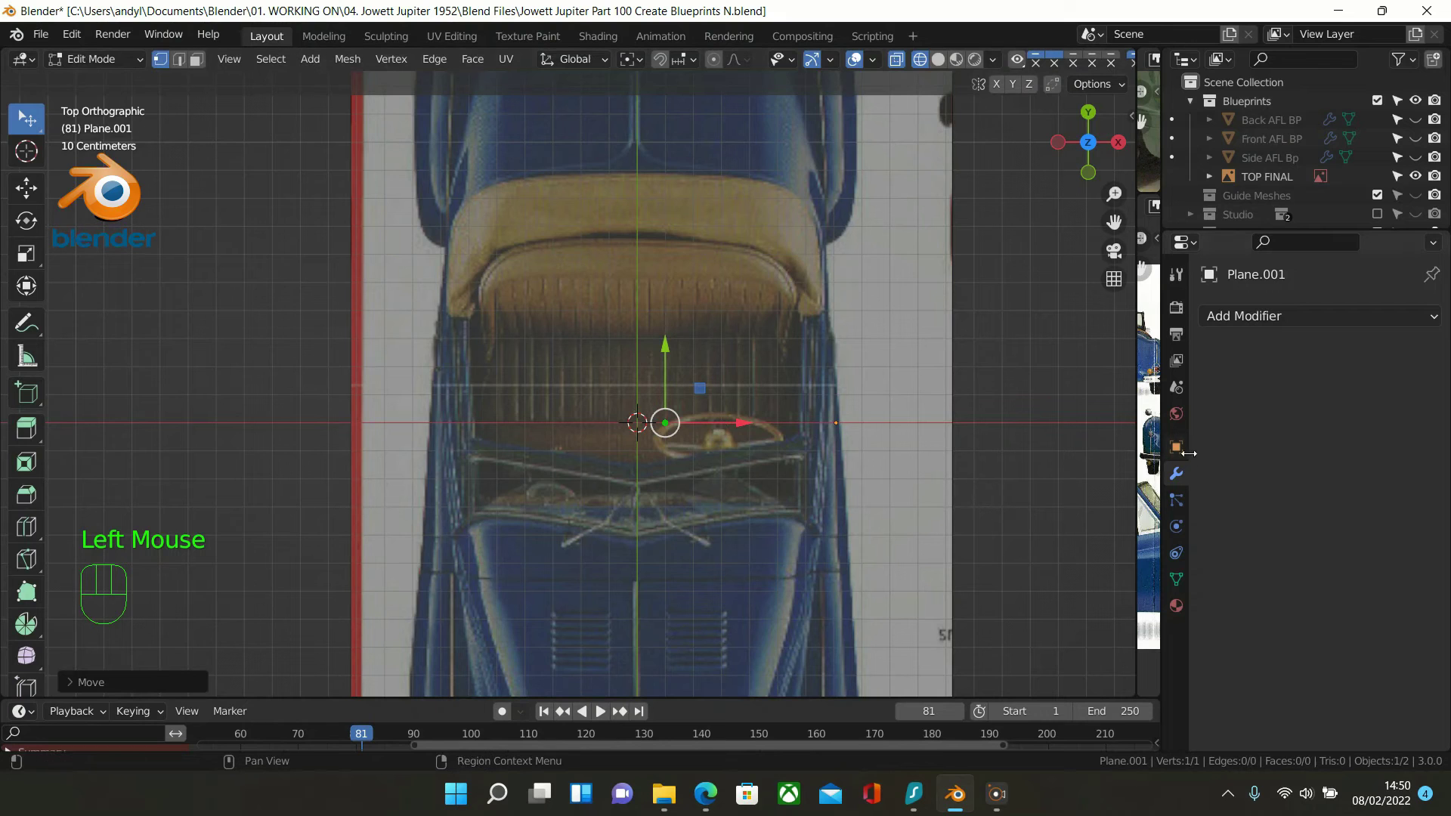
{"action": "key", "text": "Tab"}
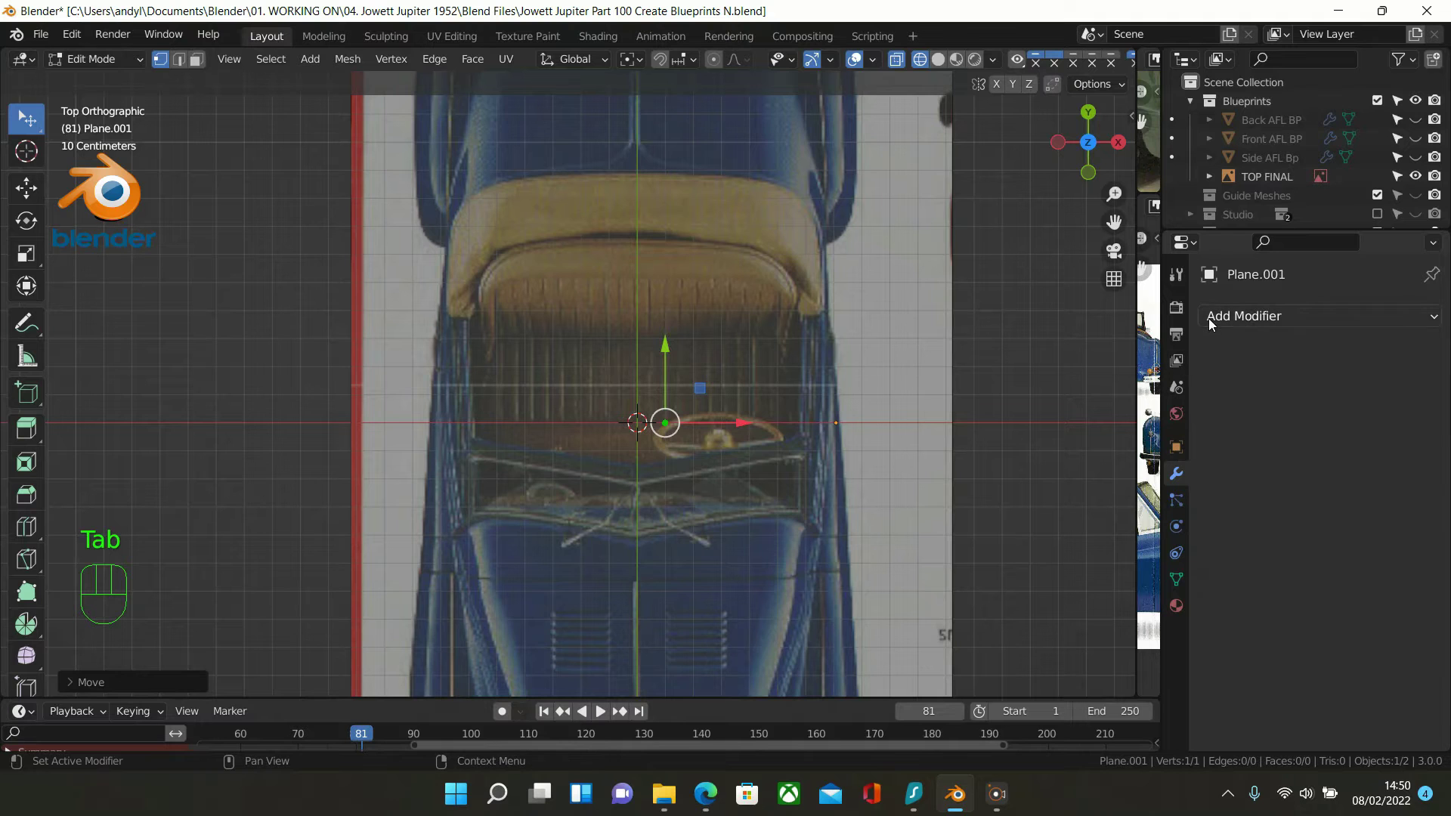
{"action": "left_click", "coordinate": [1190, 465]}
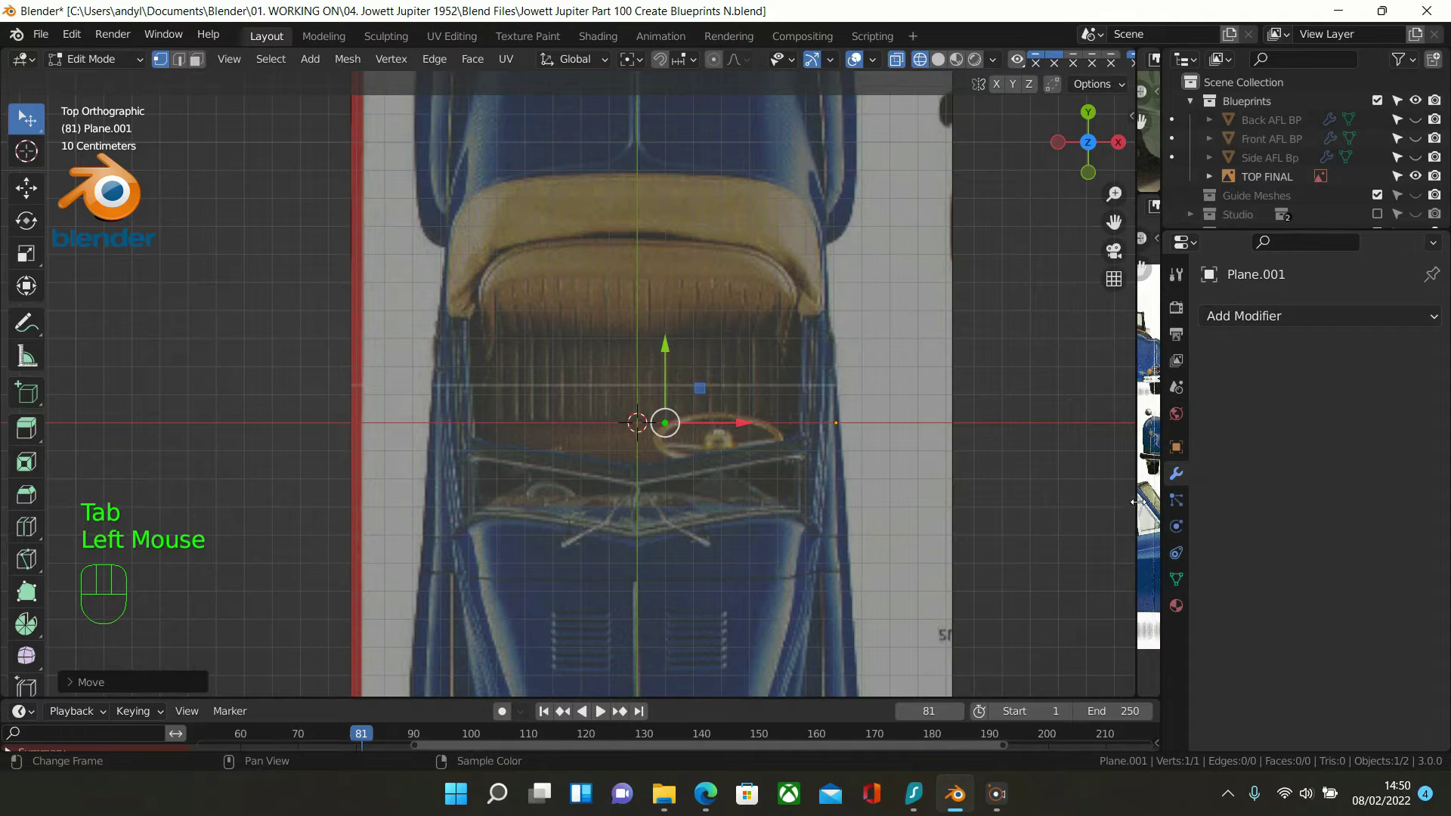
{"action": "left_click", "coordinate": [1214, 311]}
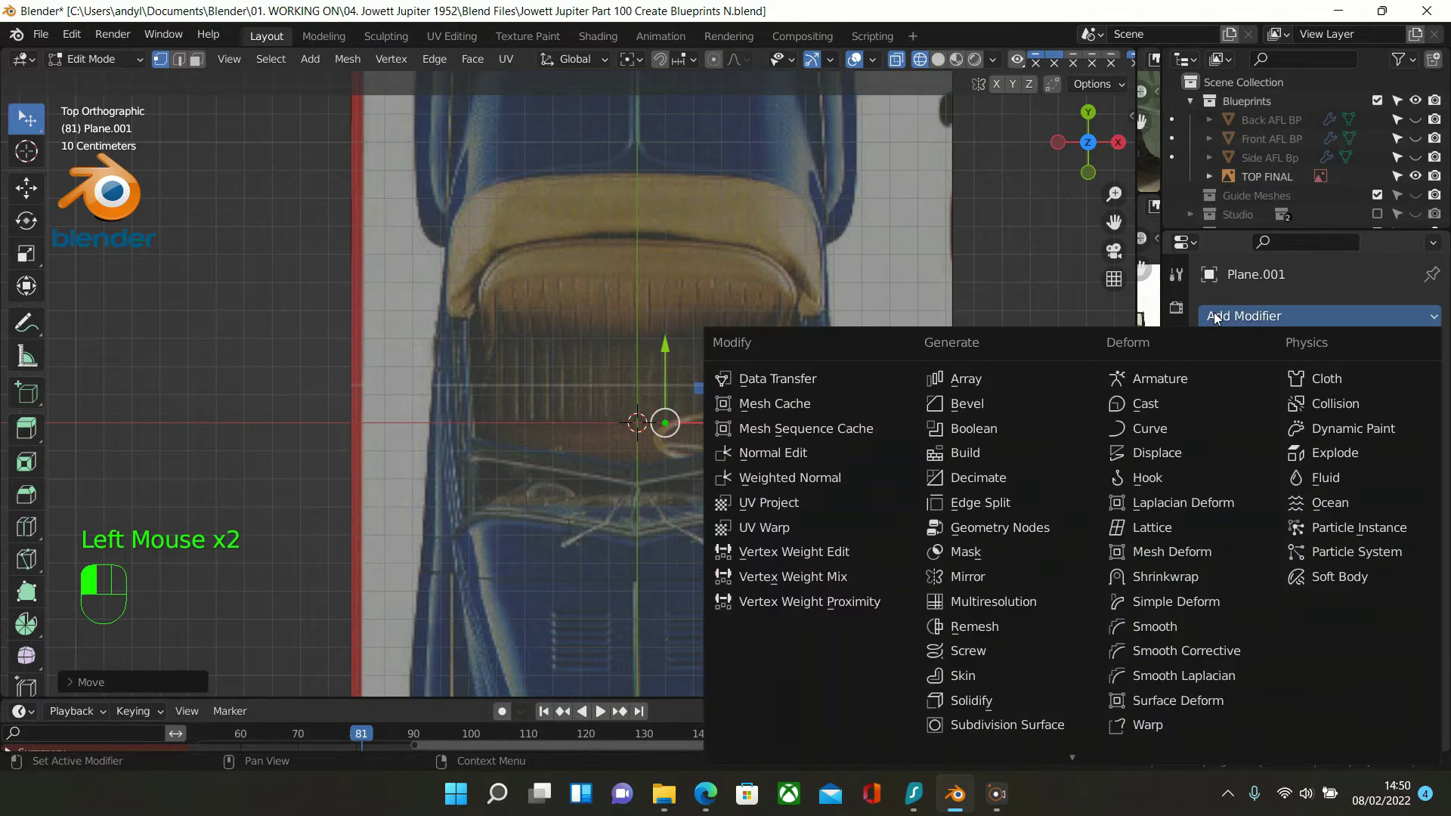
{"action": "left_click", "coordinate": [1002, 579]}
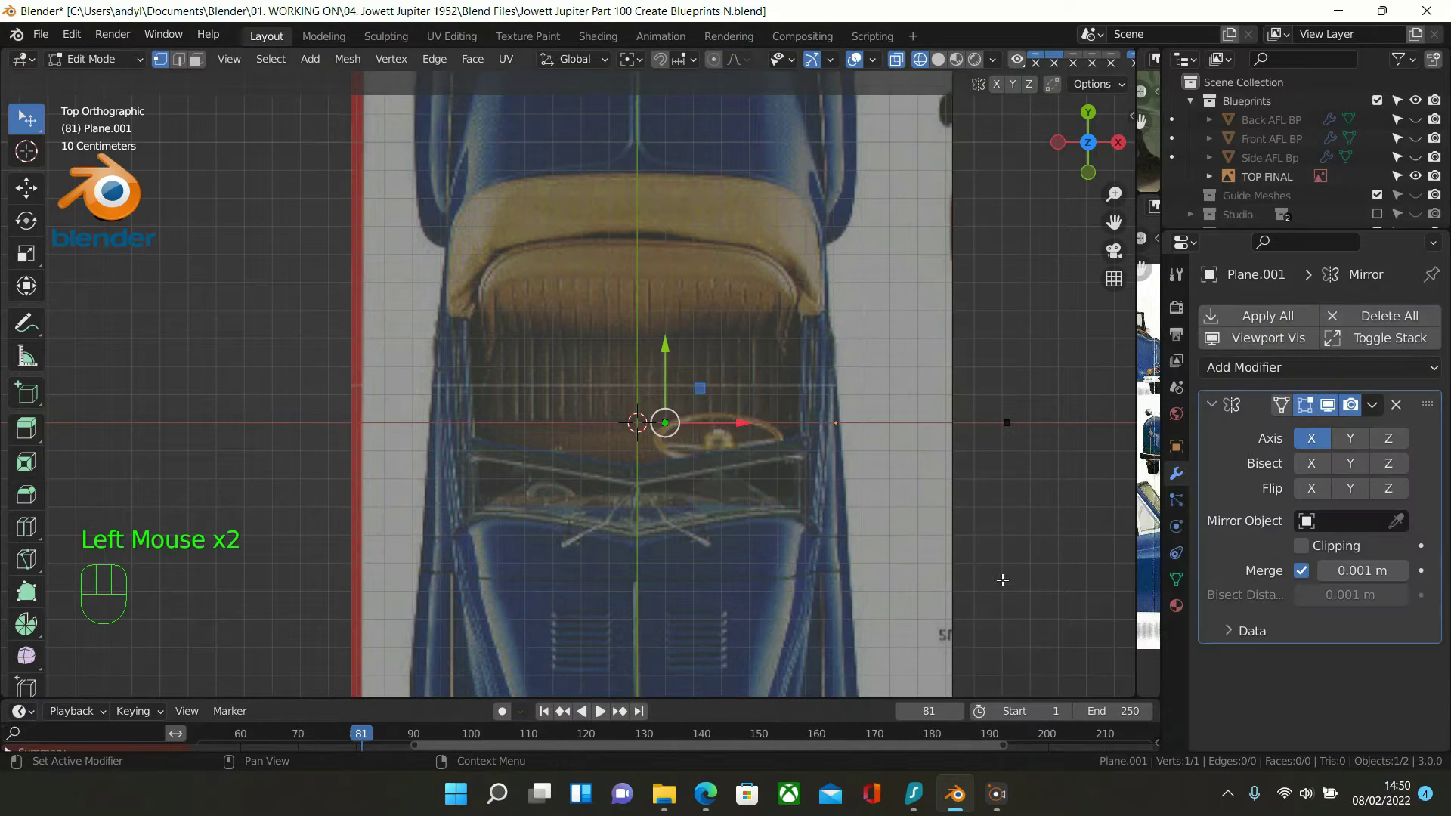
{"action": "left_click", "coordinate": [1312, 550]}
{"action": "left_click", "coordinate": [1207, 408]}
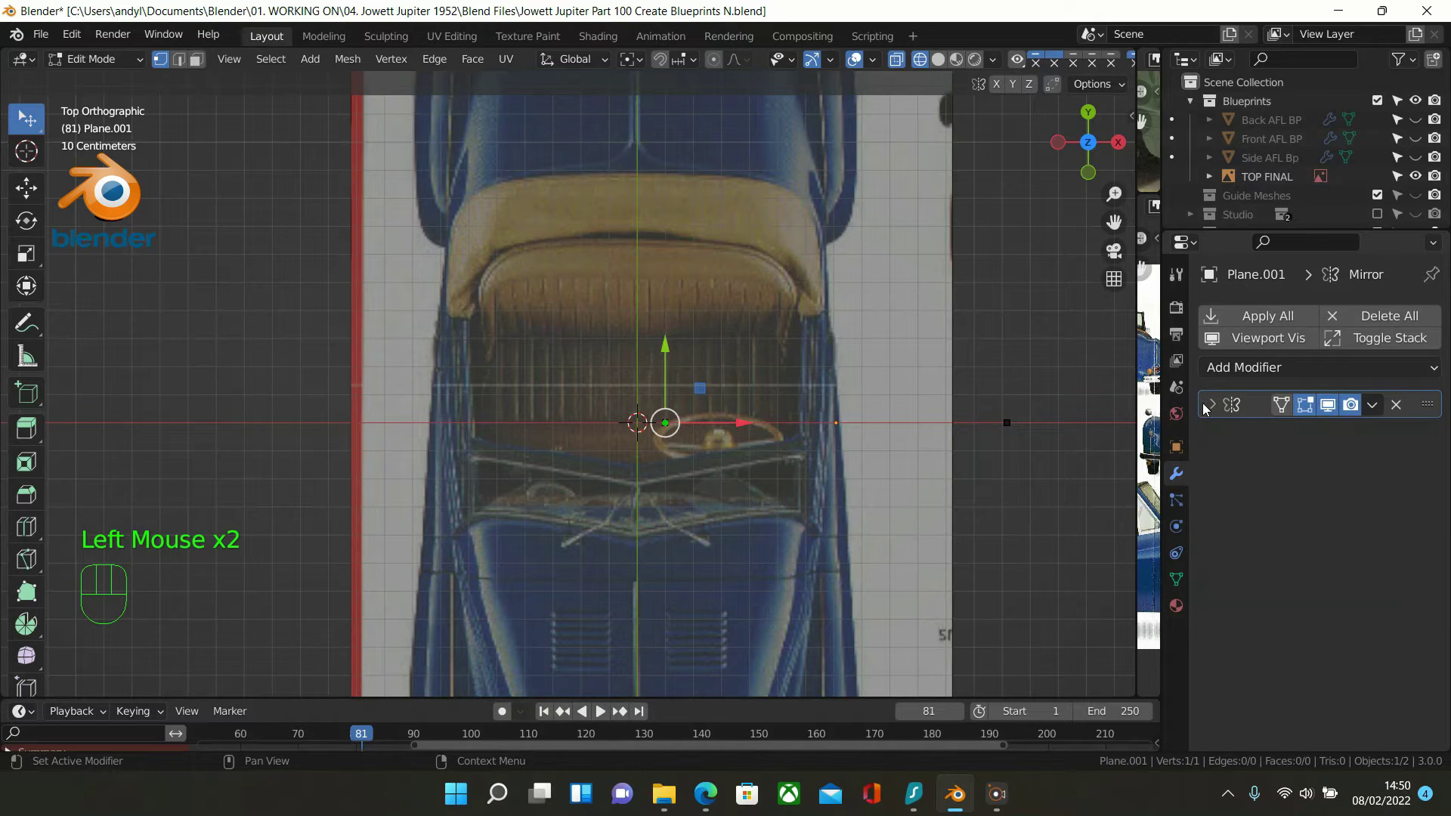
Add a Subdivision Surface modifier with 2 viewport levels and 3 render levels
{"action": "left_click", "coordinate": [1237, 370]}
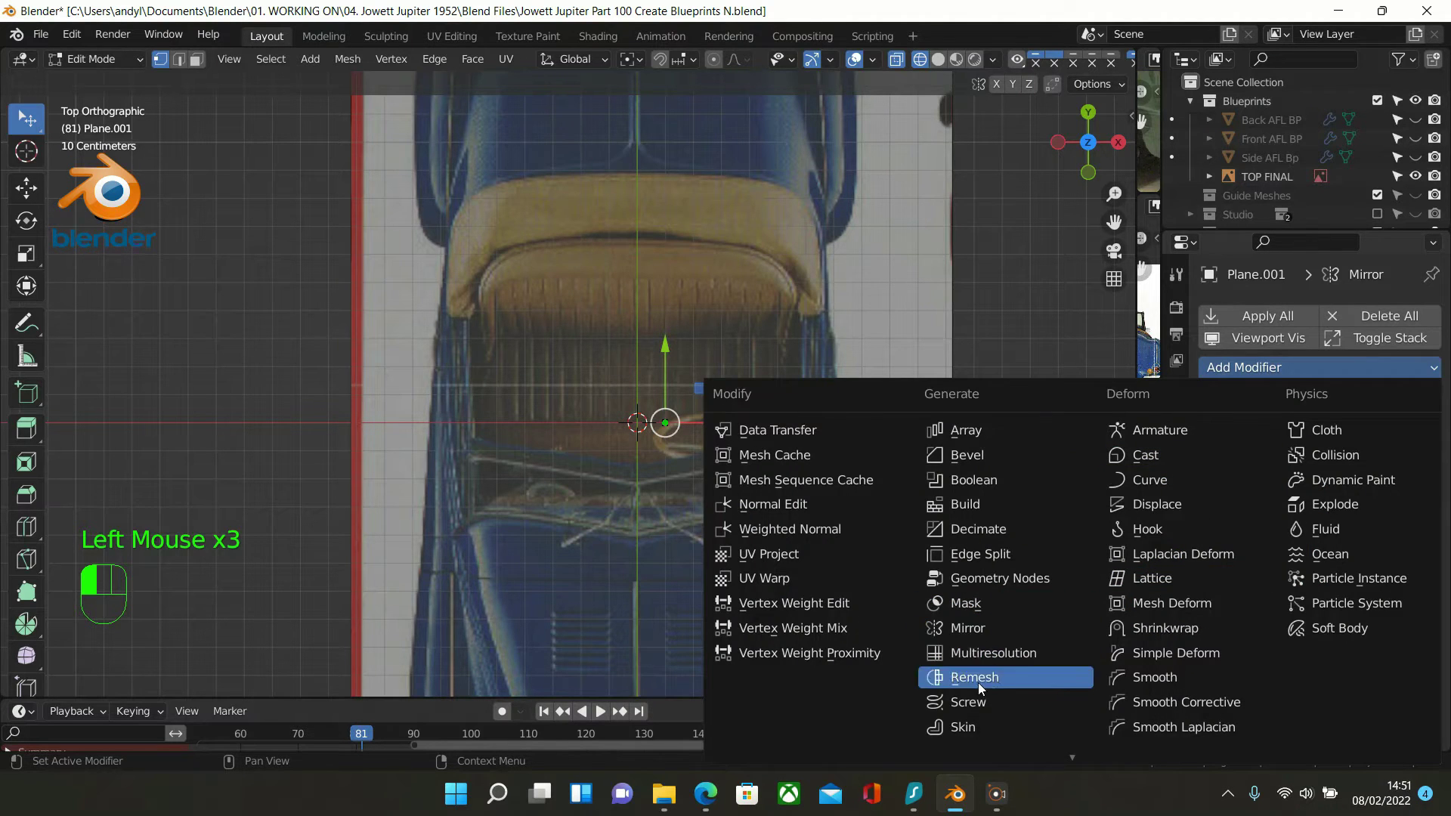
{"action": "mouse_move", "coordinate": [1044, 769]}
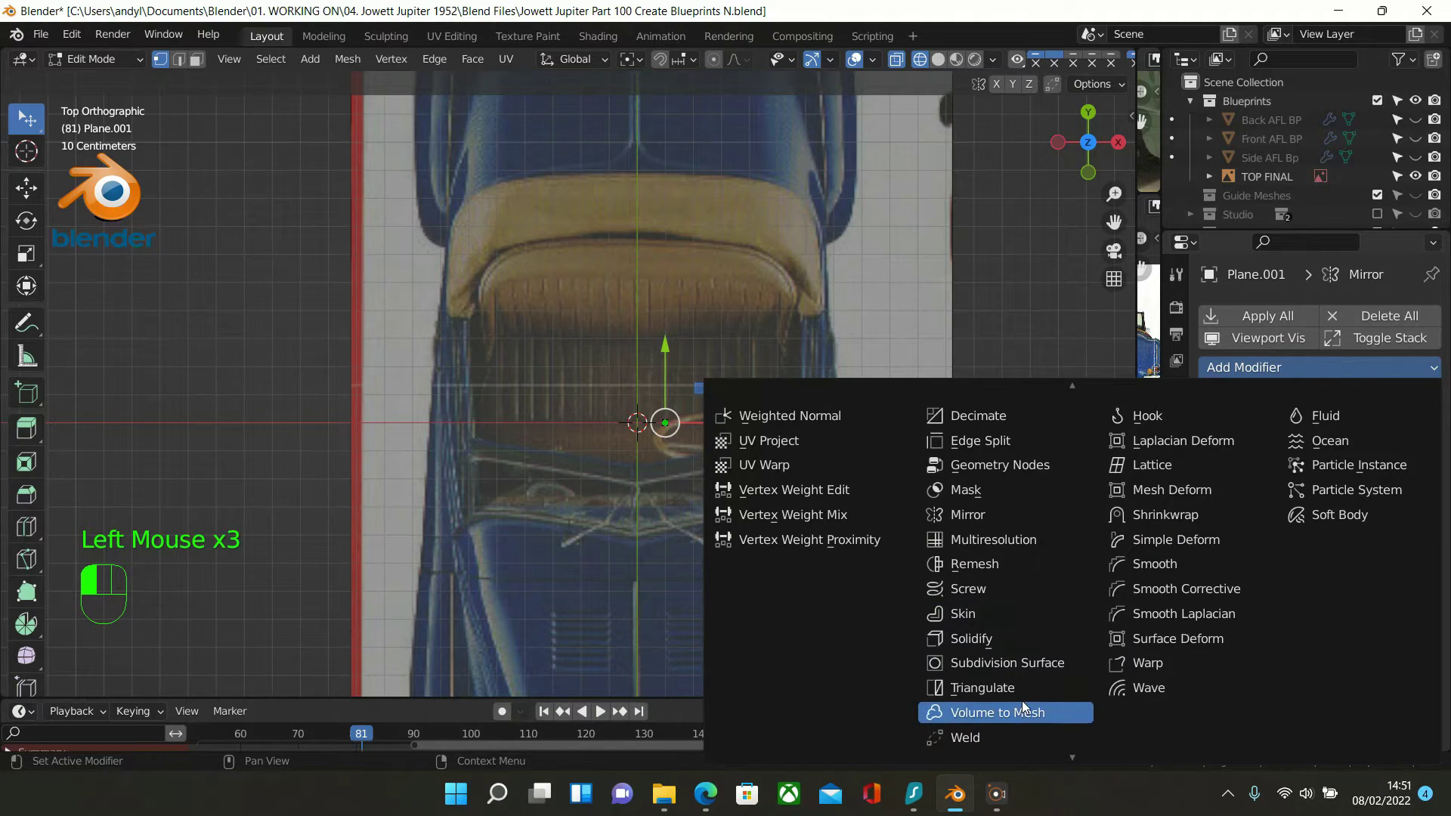
{"action": "left_click", "coordinate": [1022, 672]}
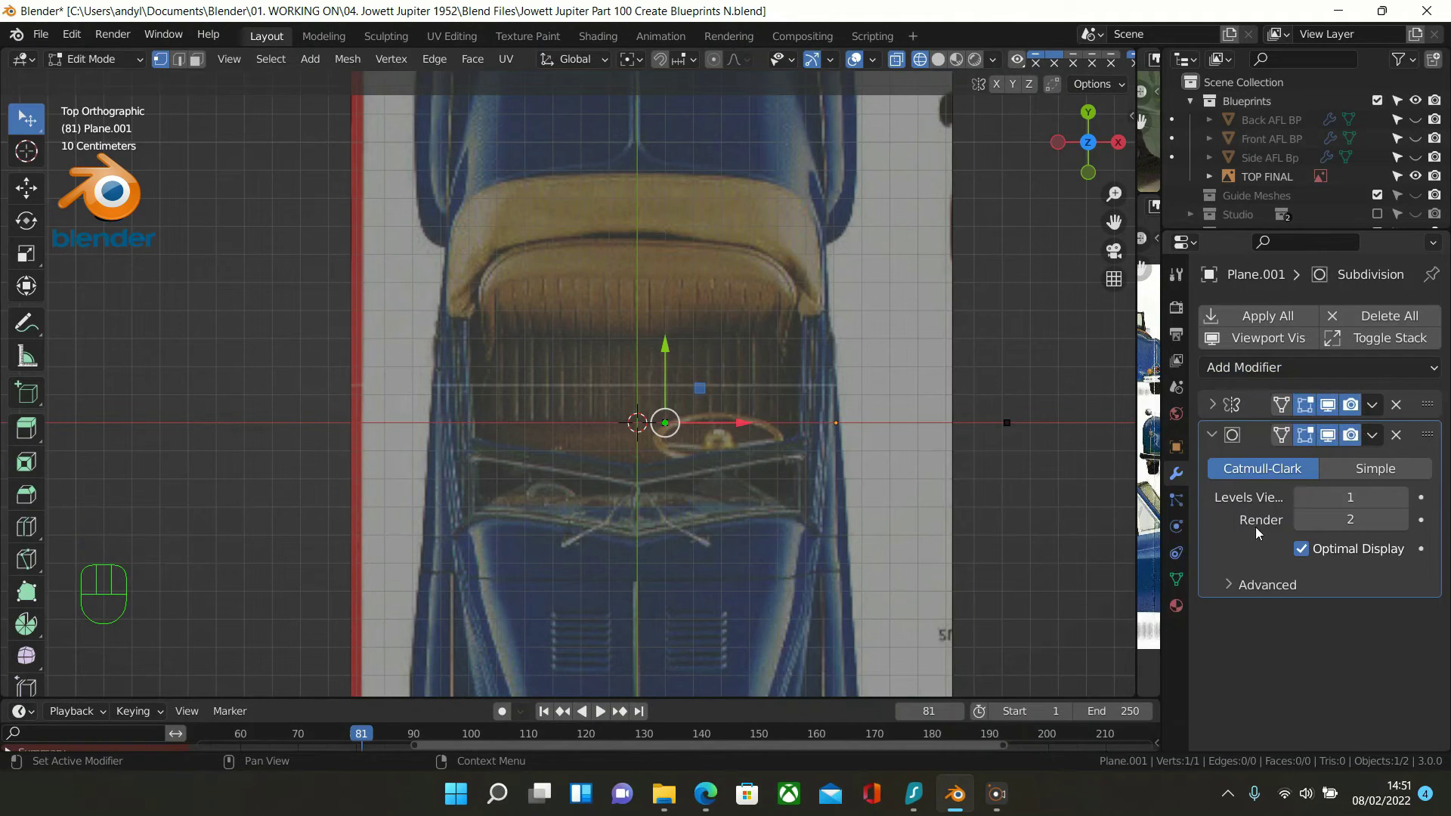
{"action": "left_click", "coordinate": [1399, 498]}
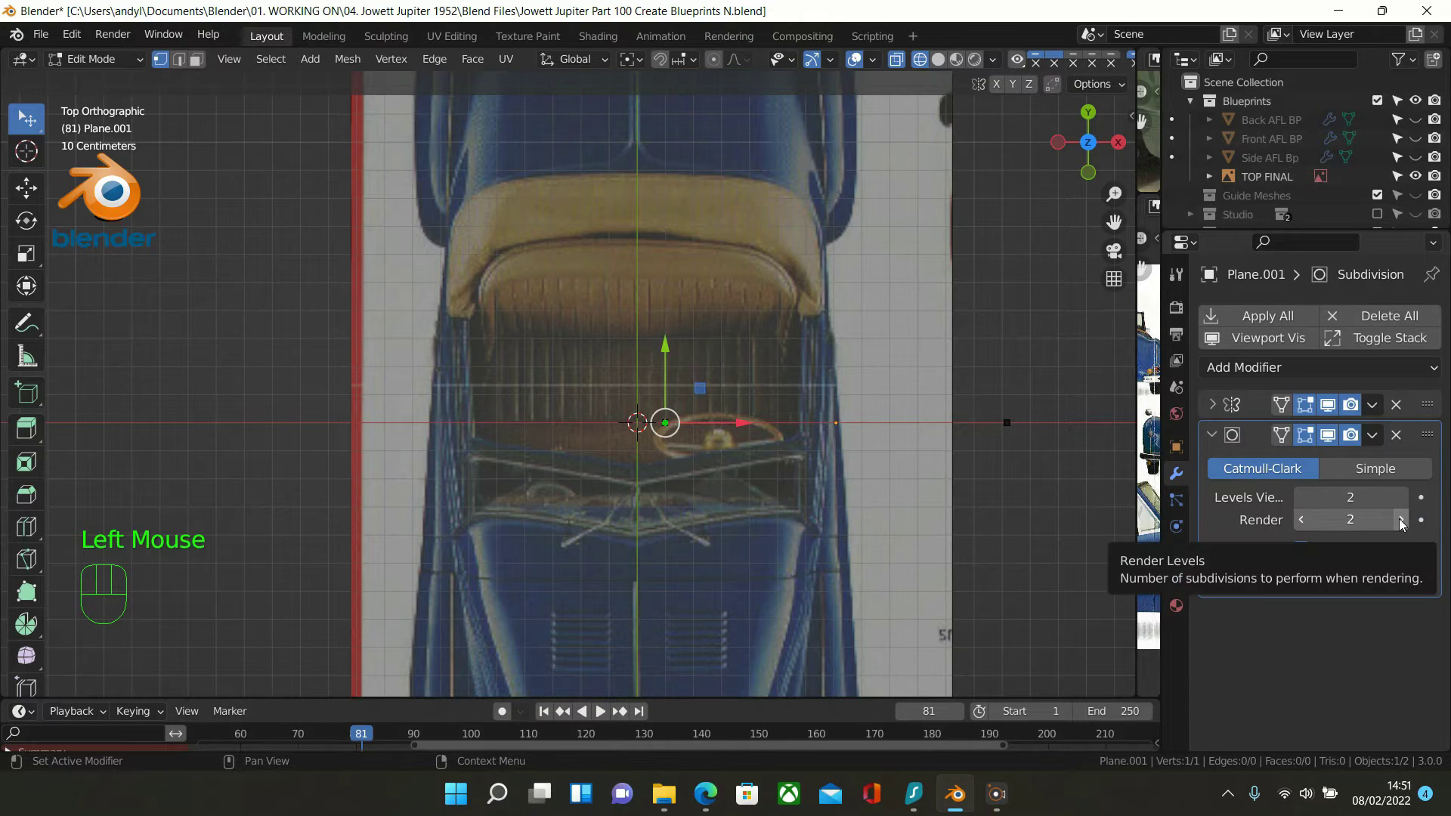
{"action": "left_click", "coordinate": [1399, 518]}
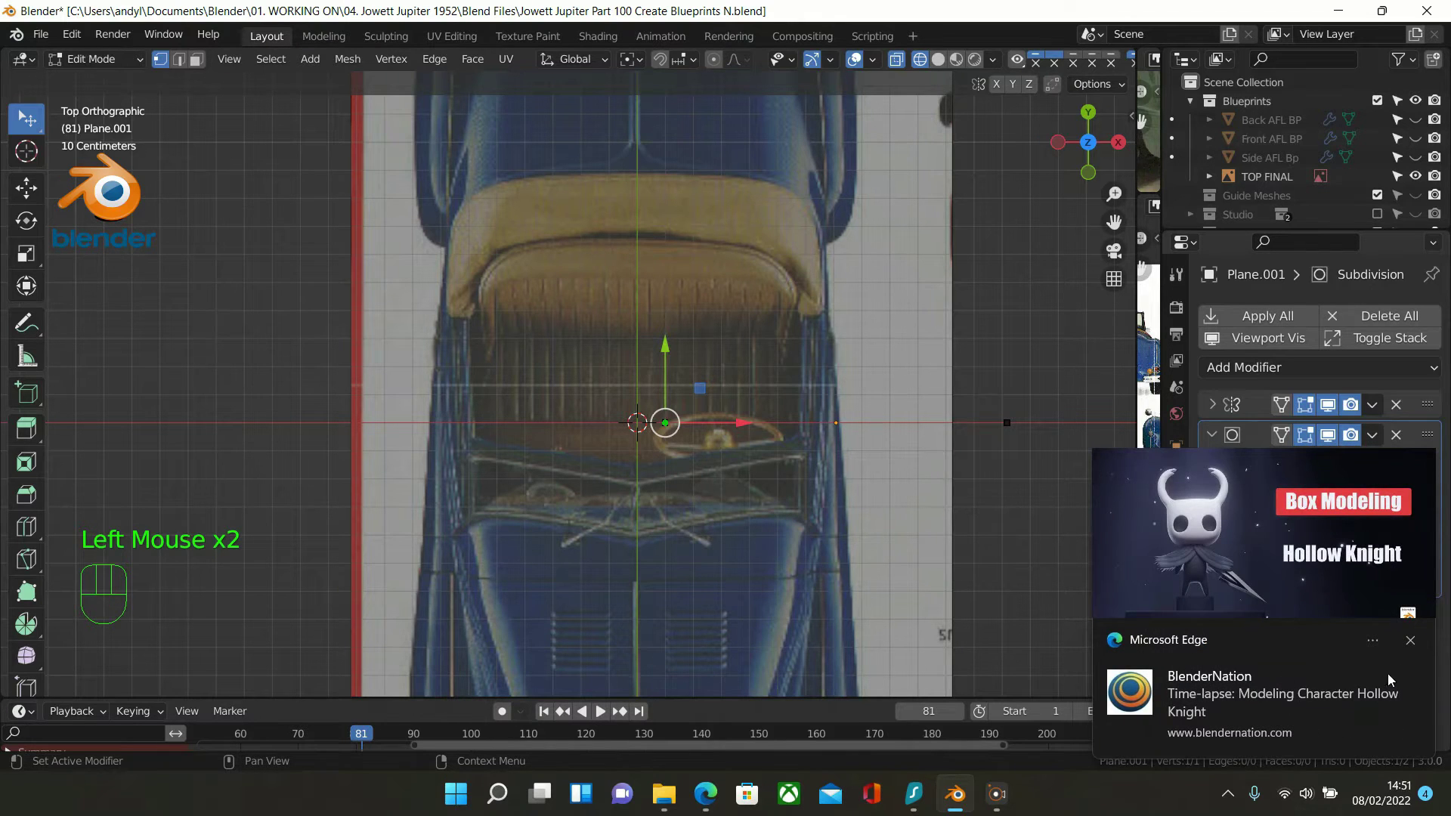
{"action": "left_click", "coordinate": [1409, 643]}
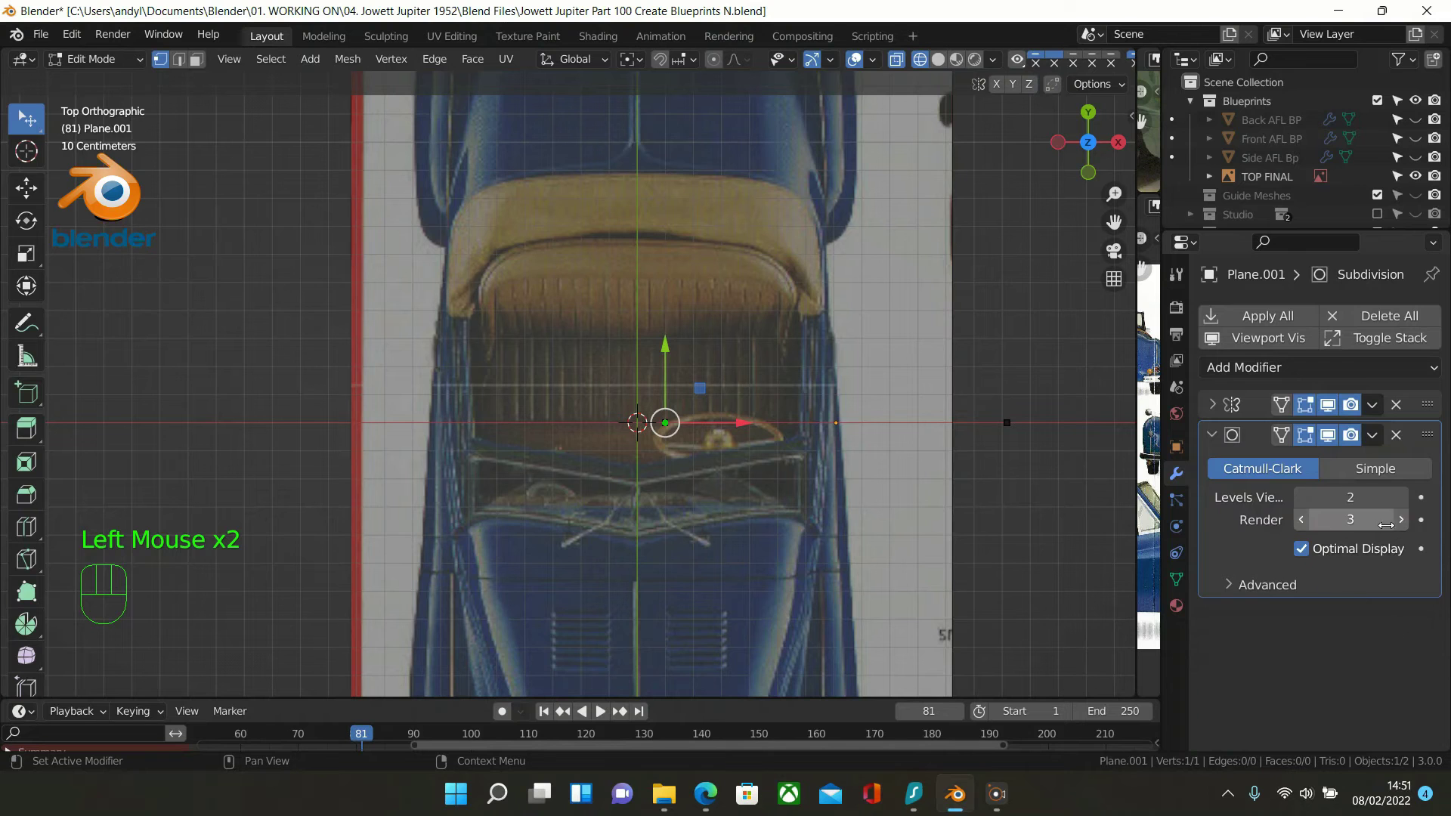
Move the vertex further along positive X and expand the Mirror modifier's settings
{"action": "scroll", "coordinate": [759, 469], "scroll_direction": "up", "scroll_amount": 3}
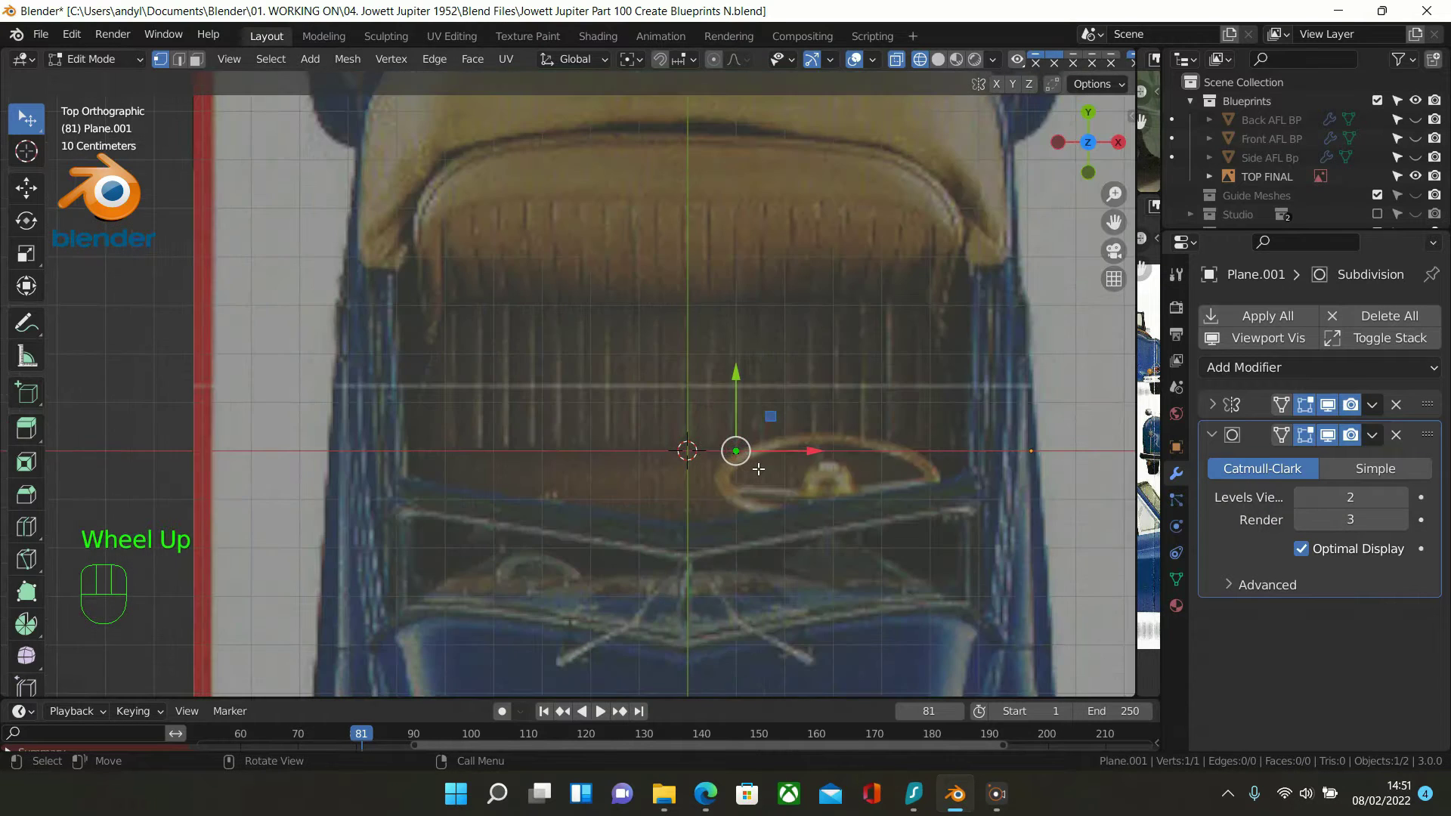
{"action": "left_click_drag", "start_coordinate": [809, 452], "coordinate": [851, 476]}
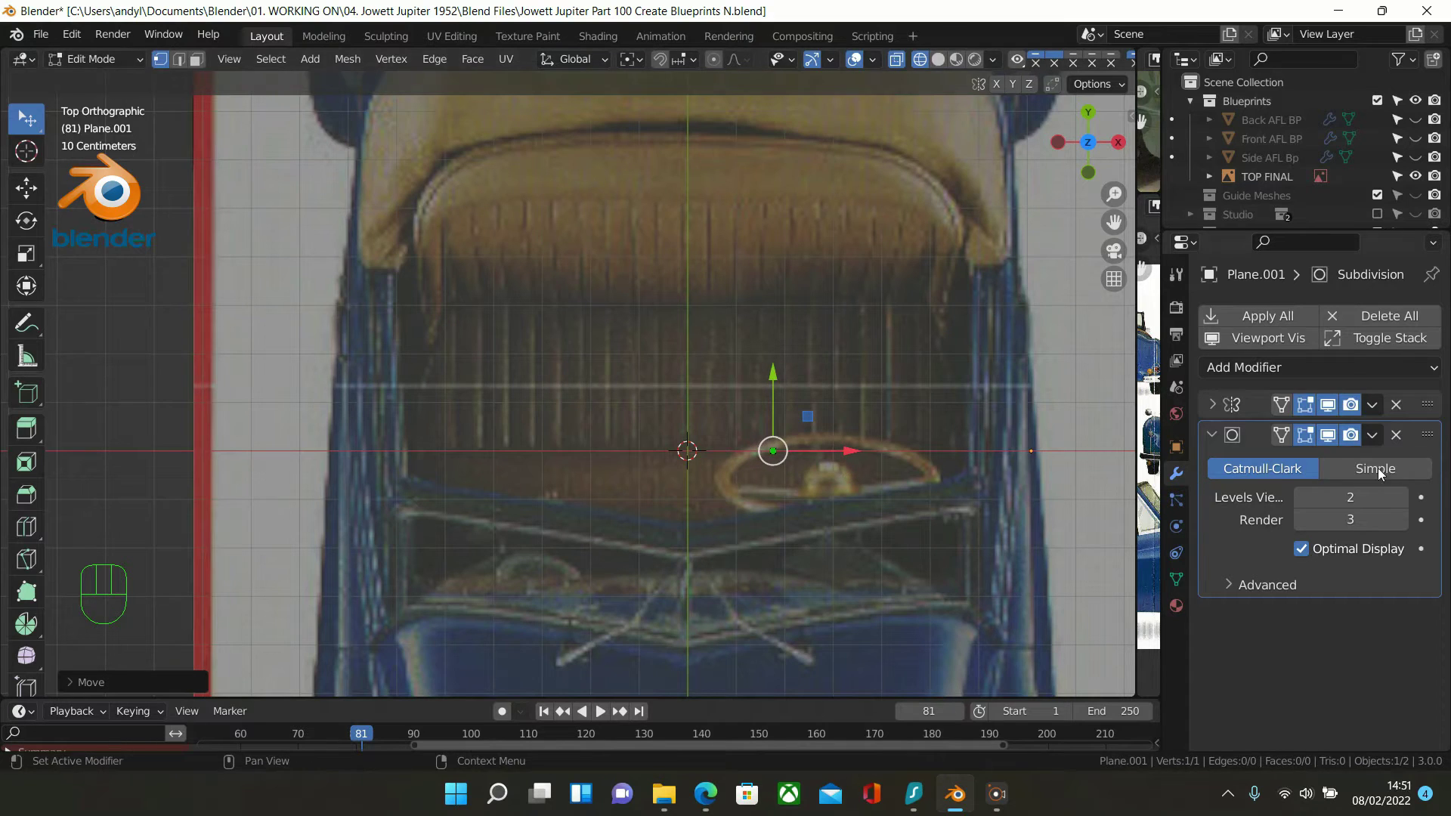
{"action": "left_click", "coordinate": [1213, 403]}
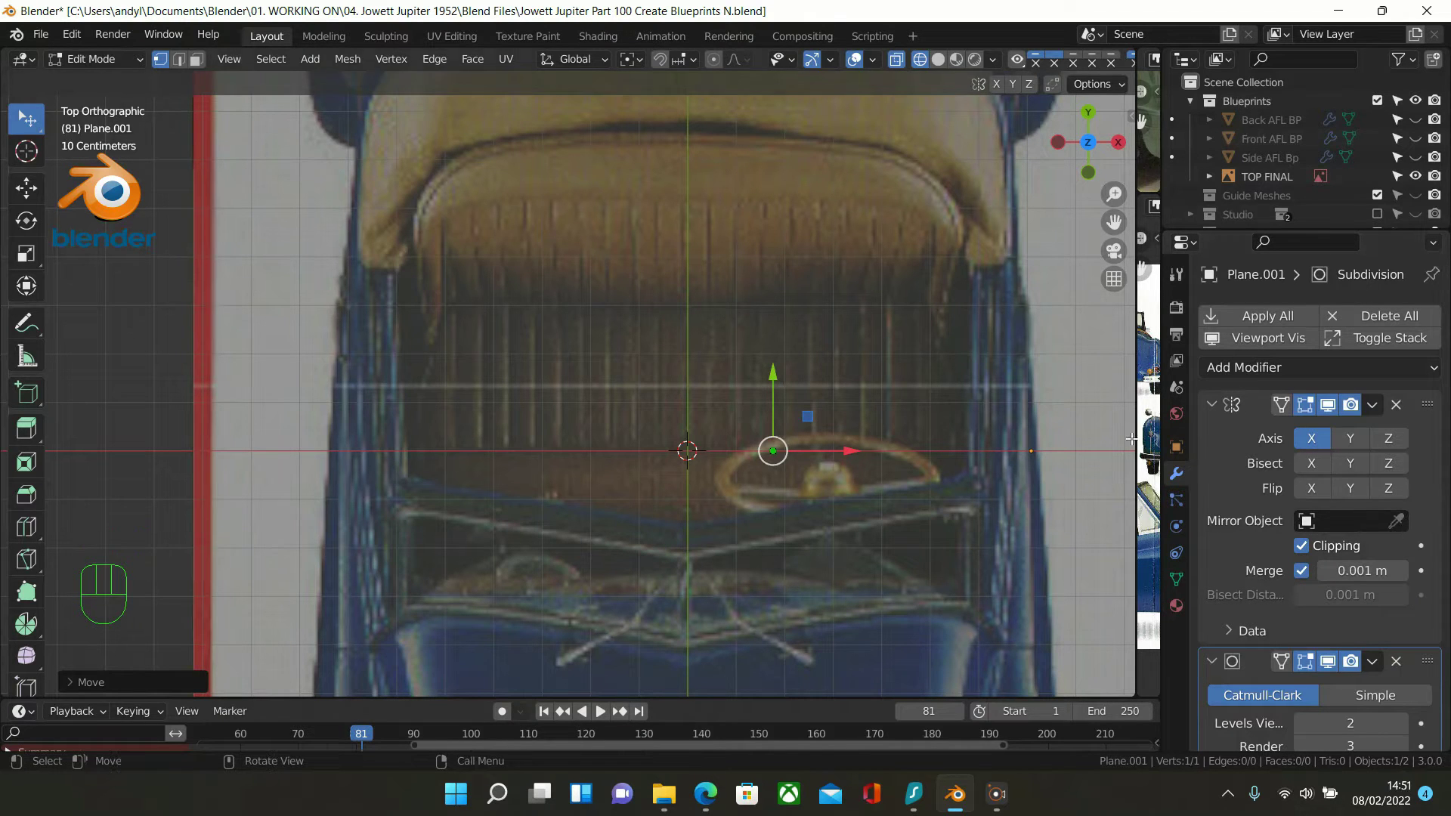
{"action": "scroll", "coordinate": [973, 441], "scroll_direction": "up", "scroll_amount": 1}
{"action": "scroll", "coordinate": [973, 443], "scroll_direction": "down", "scroll_amount": 3}
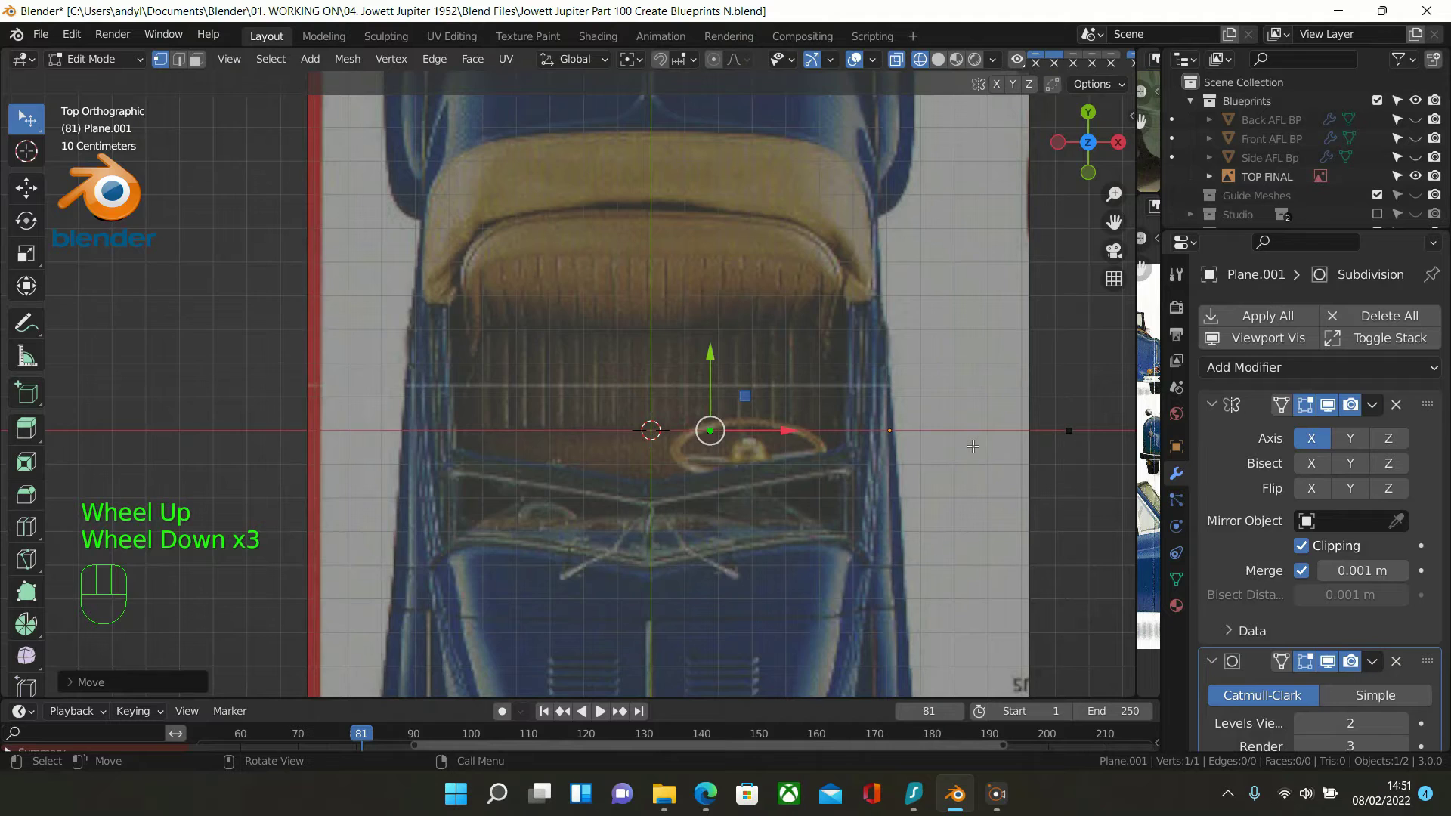
{"action": "scroll", "coordinate": [973, 446], "scroll_direction": "down", "scroll_amount": 1}
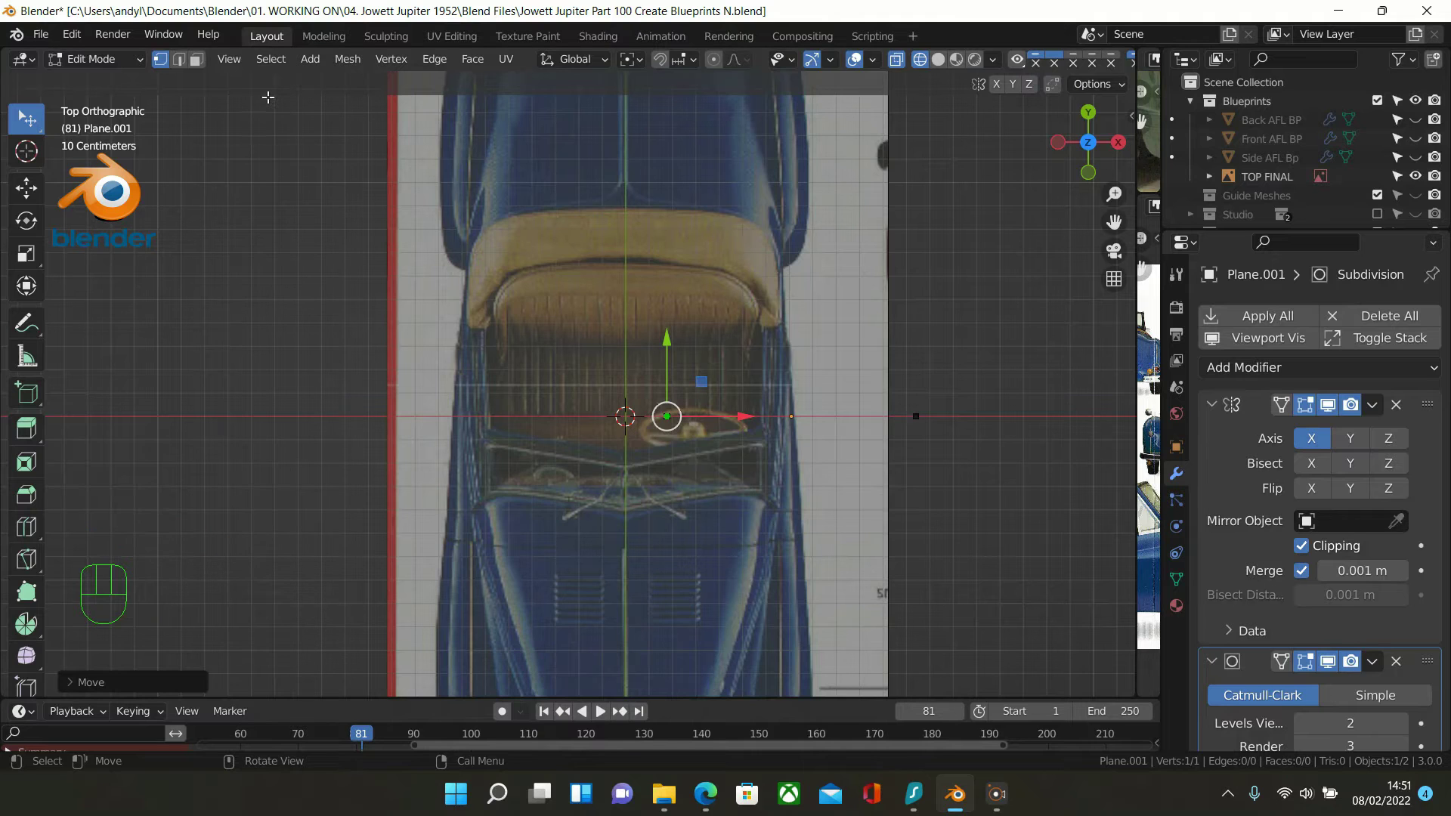
Switch to Object Mode and set the plane's origin to the 3D cursor
{"action": "key", "text": "Tab"}
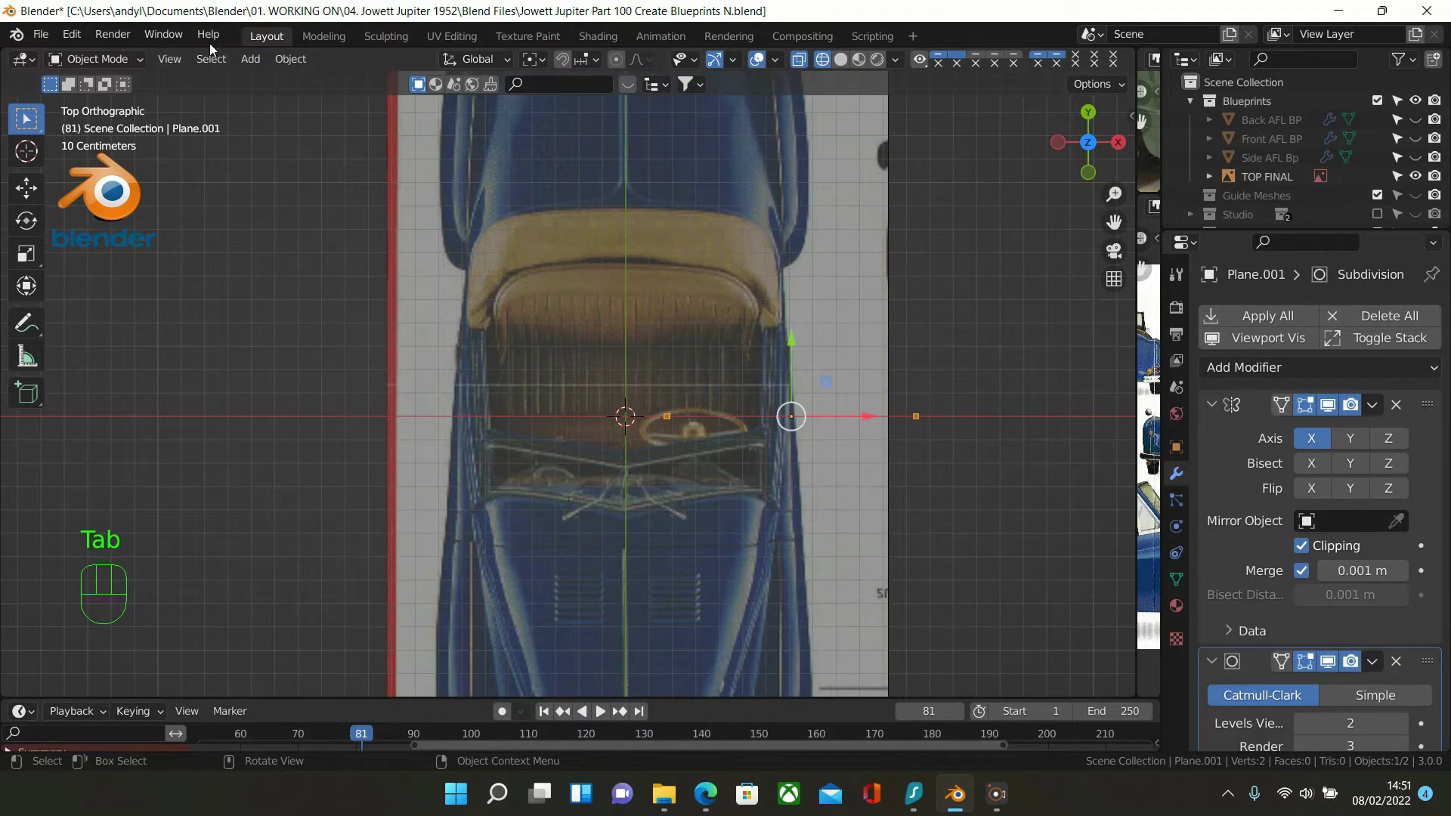
{"action": "left_click", "coordinate": [291, 59]}
{"action": "mouse_move", "coordinate": [307, 104]}
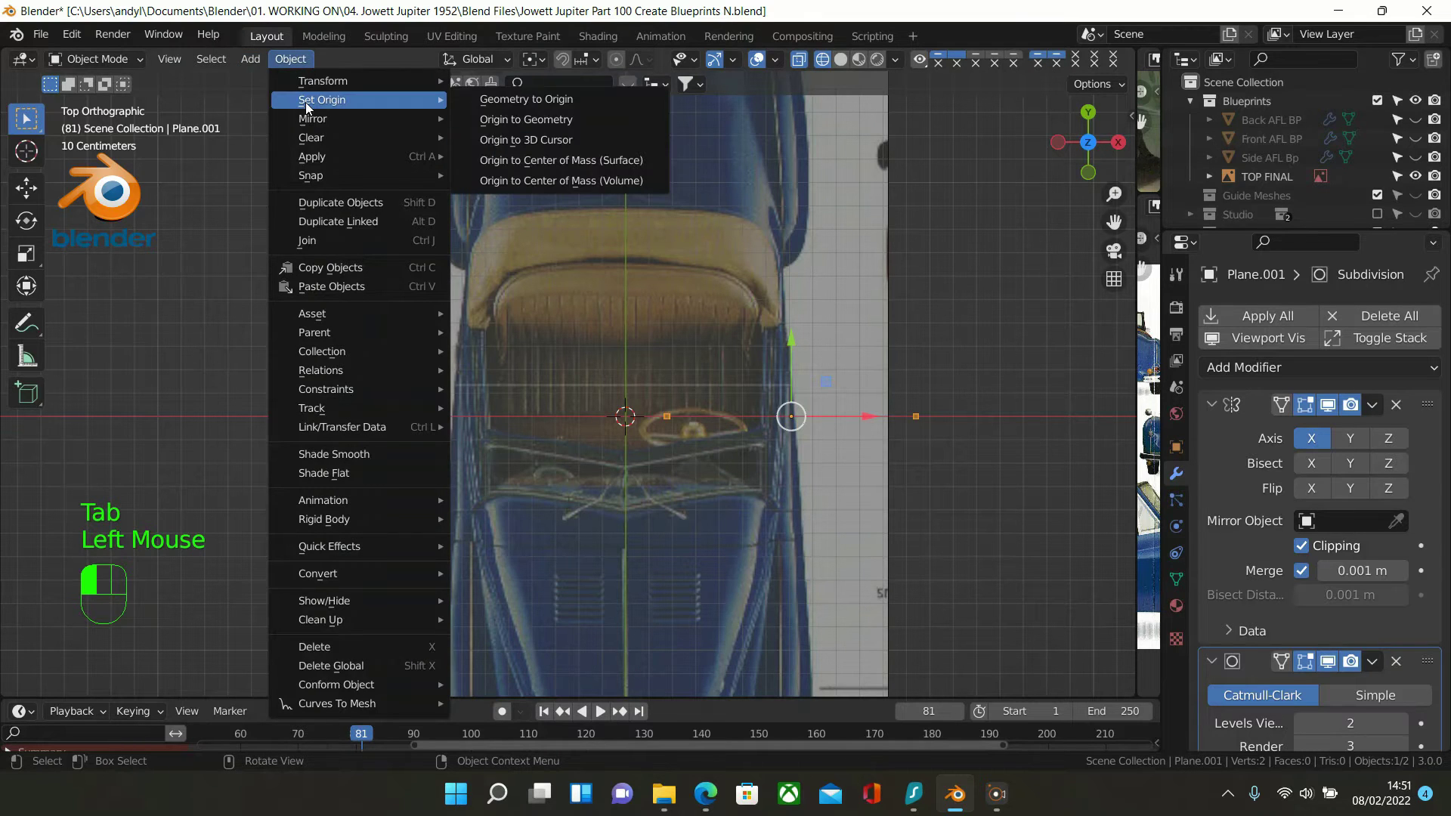
{"action": "left_click", "coordinate": [520, 138]}
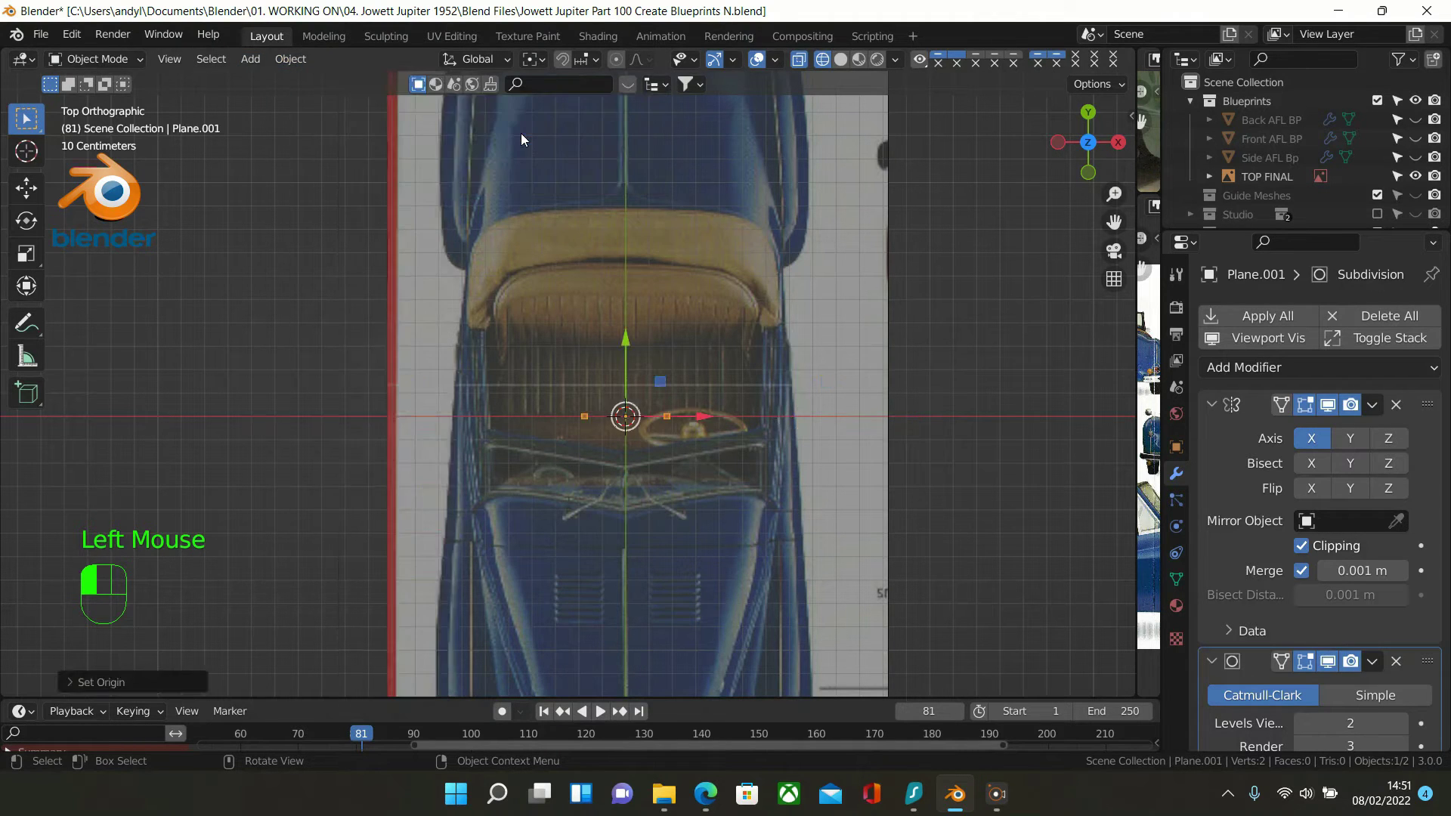
{"action": "scroll", "coordinate": [630, 325], "scroll_direction": "up", "scroll_amount": 1}
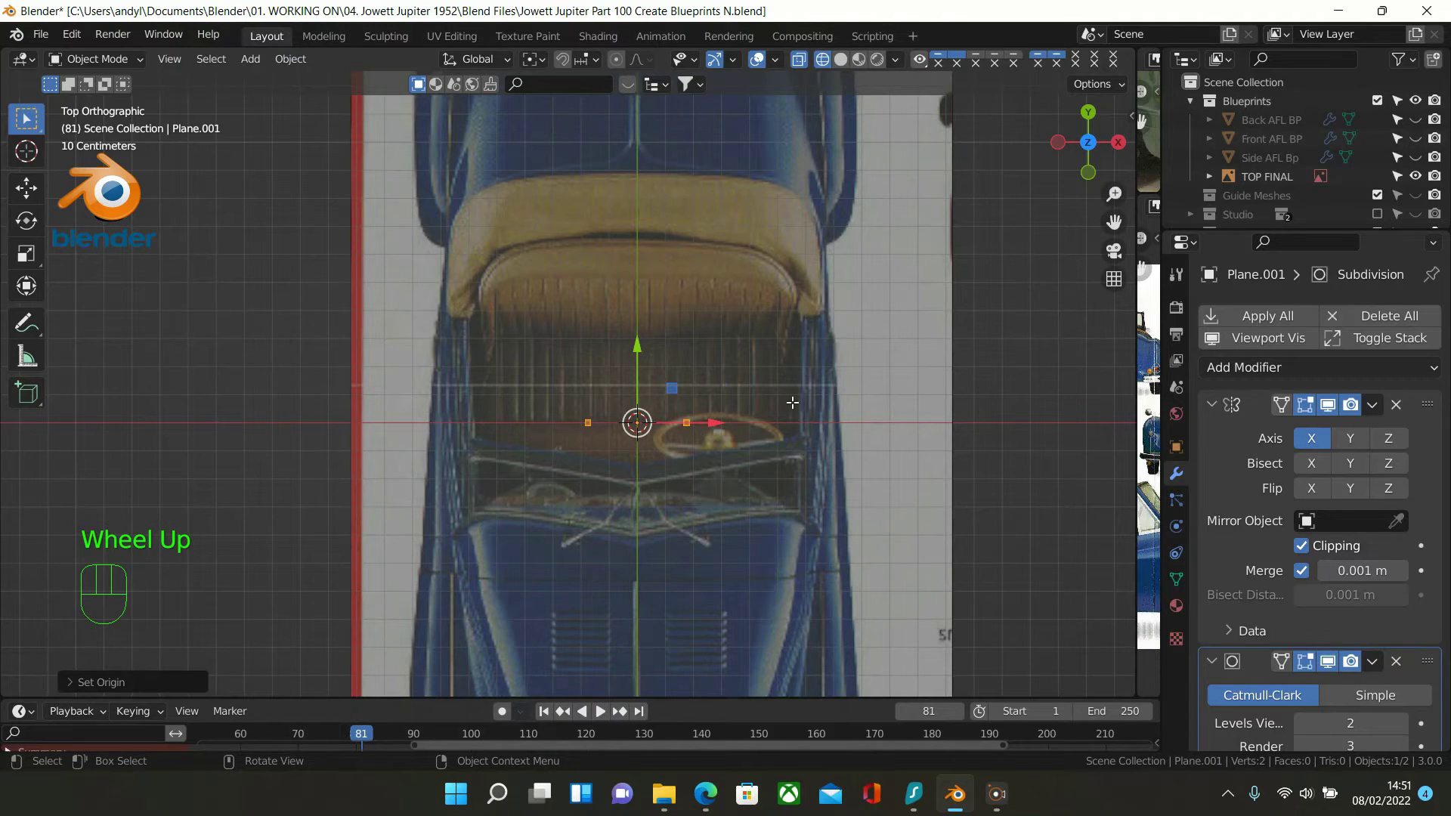
Return to Edit Mode and test the mirror clipping by moving the vertex onto the centreline
{"action": "key", "text": "Tab"}
{"action": "left_click_drag", "start_coordinate": [750, 422], "coordinate": [592, 404]}
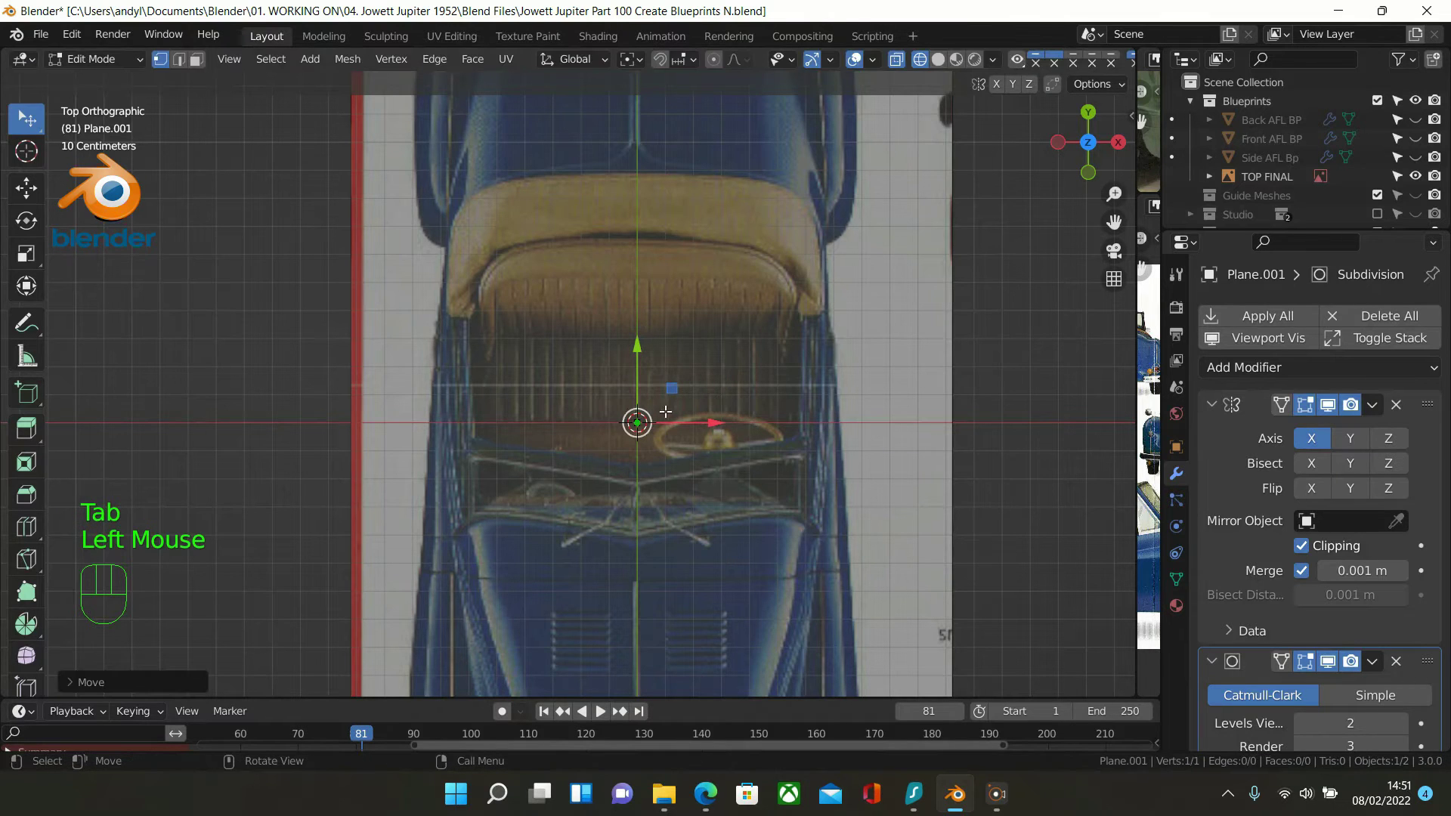
{"action": "left_click", "coordinate": [703, 418]}
Release the vertex from the centreline by temporarily disabling Mirror clipping and moving it along positive X
{"action": "left_click", "coordinate": [1284, 549]}
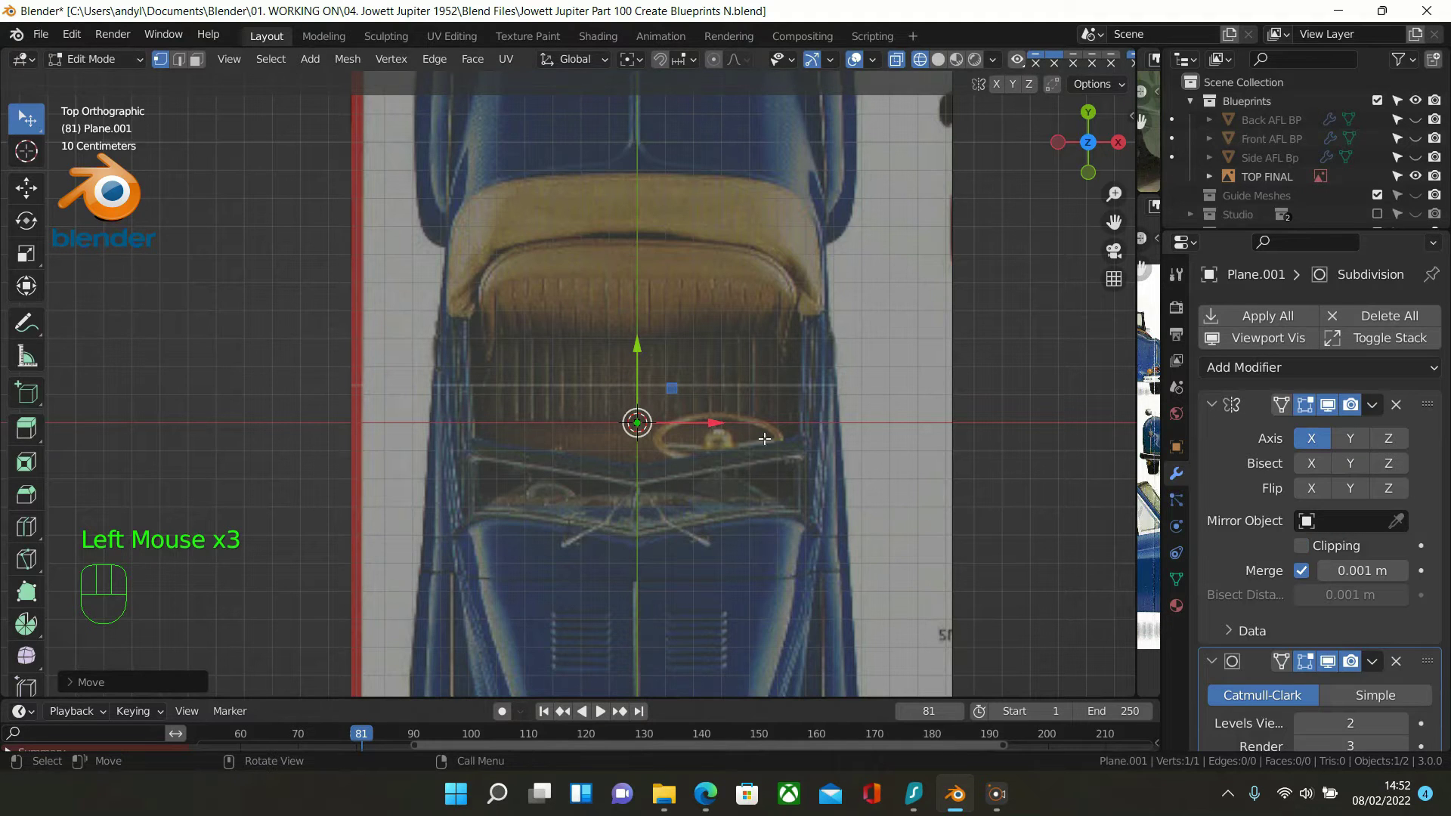
{"action": "left_click_drag", "start_coordinate": [715, 425], "coordinate": [775, 424]}
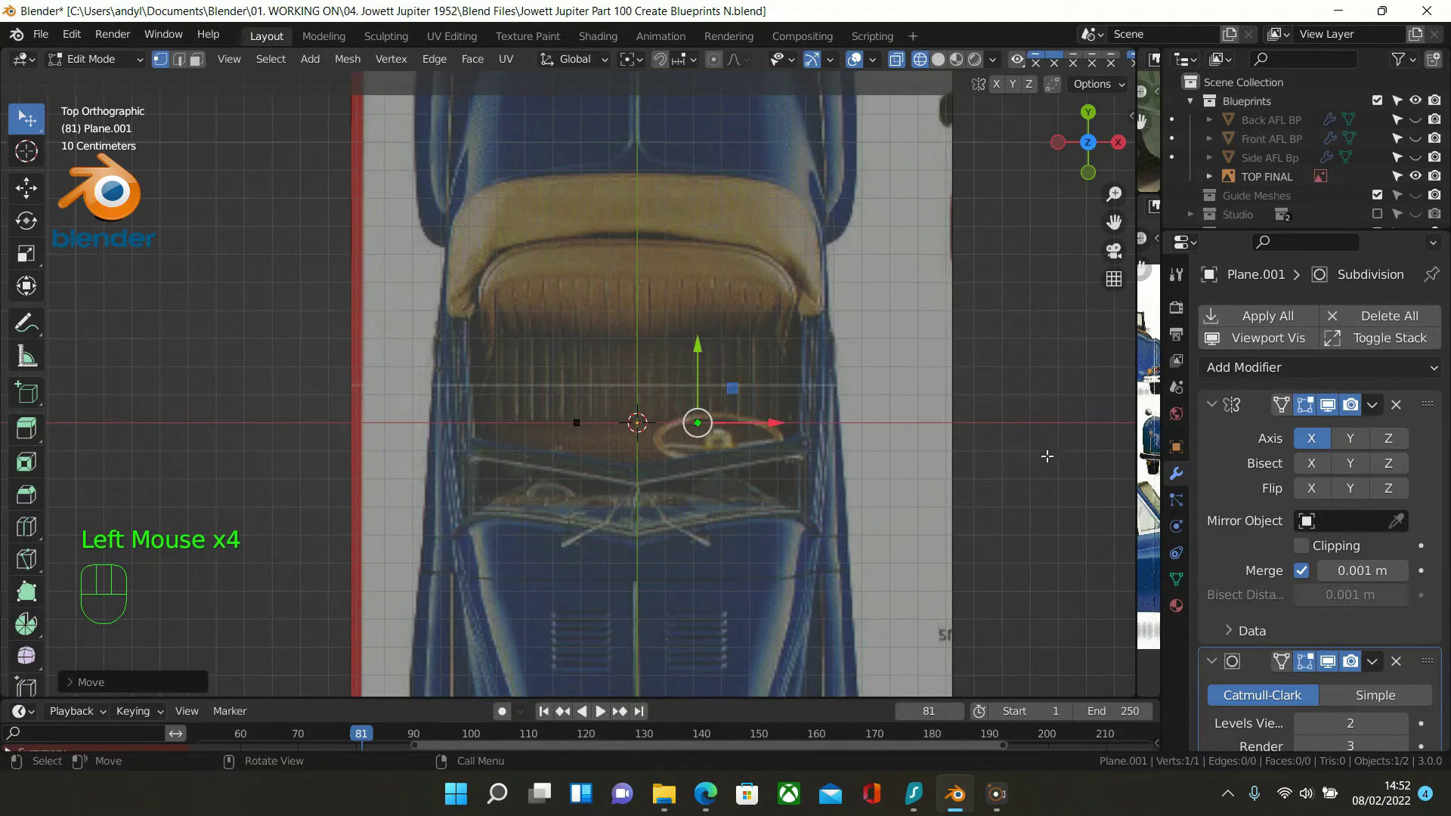
{"action": "left_click", "coordinate": [1303, 546]}
Move the vertex about 0.3 m along negative Y to the windscreen base, then nudge it back about 0.008 m
{"action": "scroll", "coordinate": [841, 501], "scroll_direction": "up", "scroll_amount": 1}
{"action": "scroll", "coordinate": [841, 500], "scroll_direction": "down", "scroll_amount": 1}
{"action": "scroll", "coordinate": [841, 500], "scroll_direction": "up", "scroll_amount": 1}
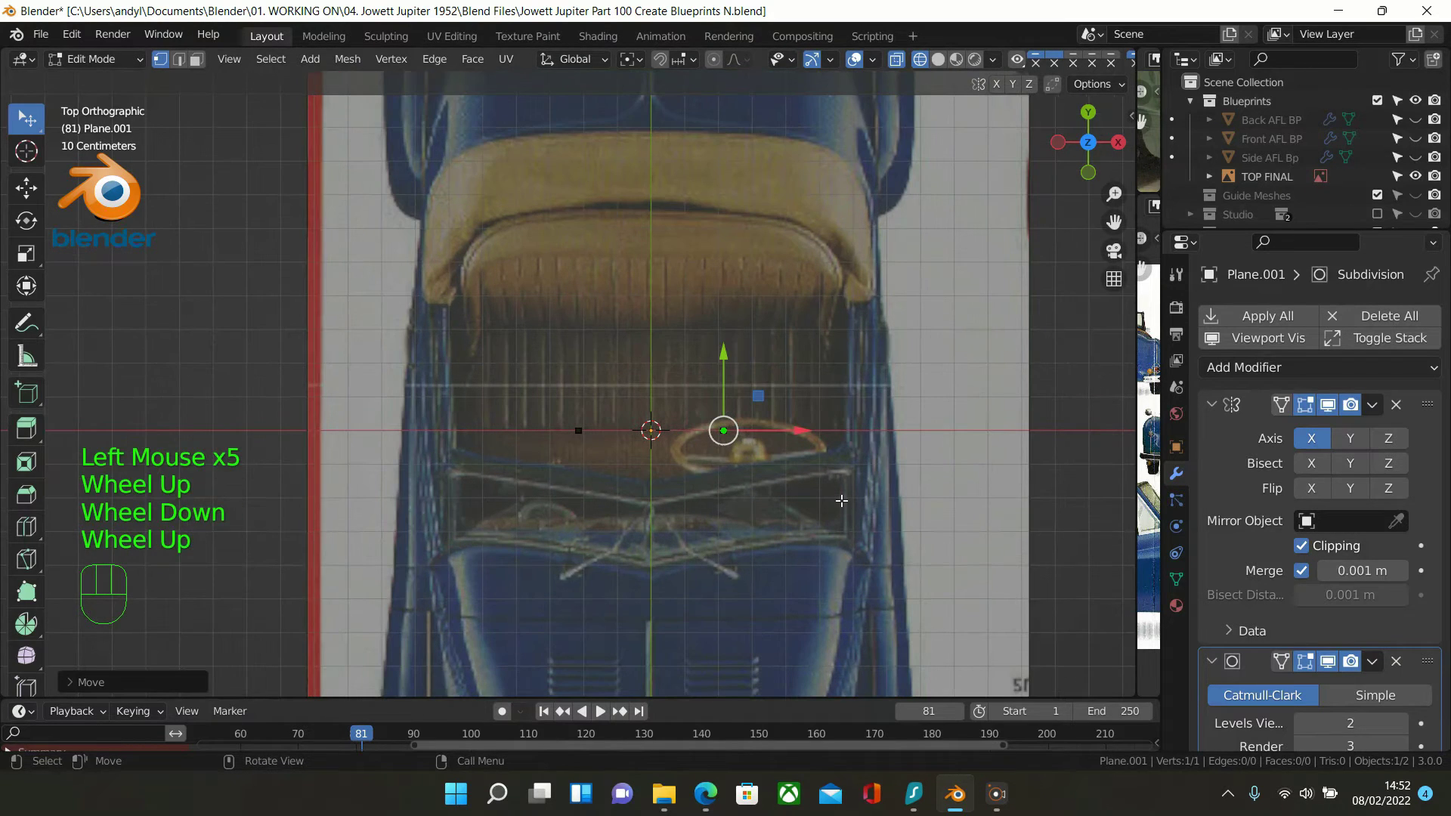
{"action": "scroll", "coordinate": [842, 500], "scroll_direction": "up", "scroll_amount": 1}
{"action": "middle_click_drag", "start_coordinate": [842, 497], "coordinate": [834, 303], "text": "shift"}
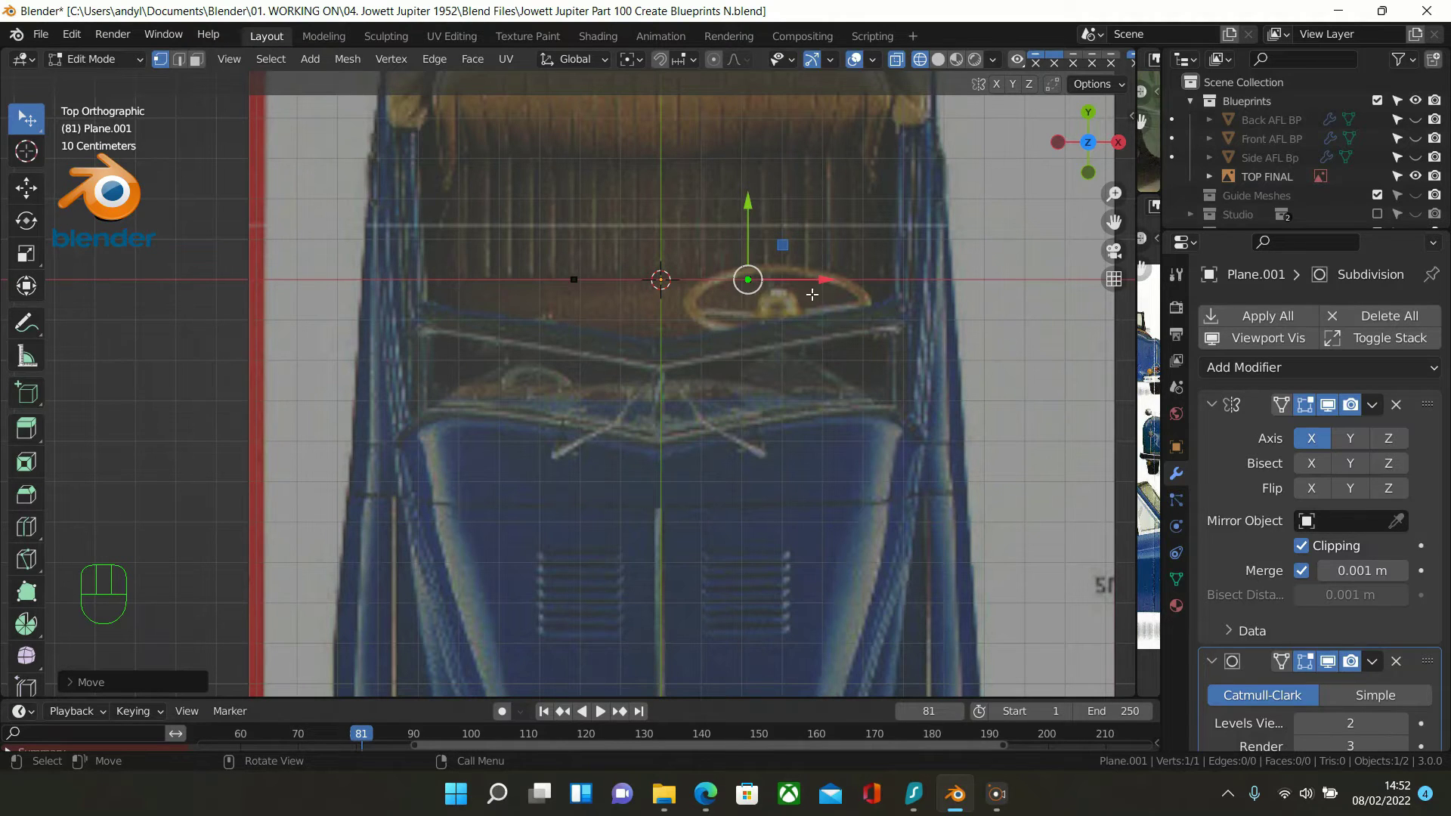
{"action": "left_click_drag", "start_coordinate": [746, 223], "coordinate": [746, 343]}
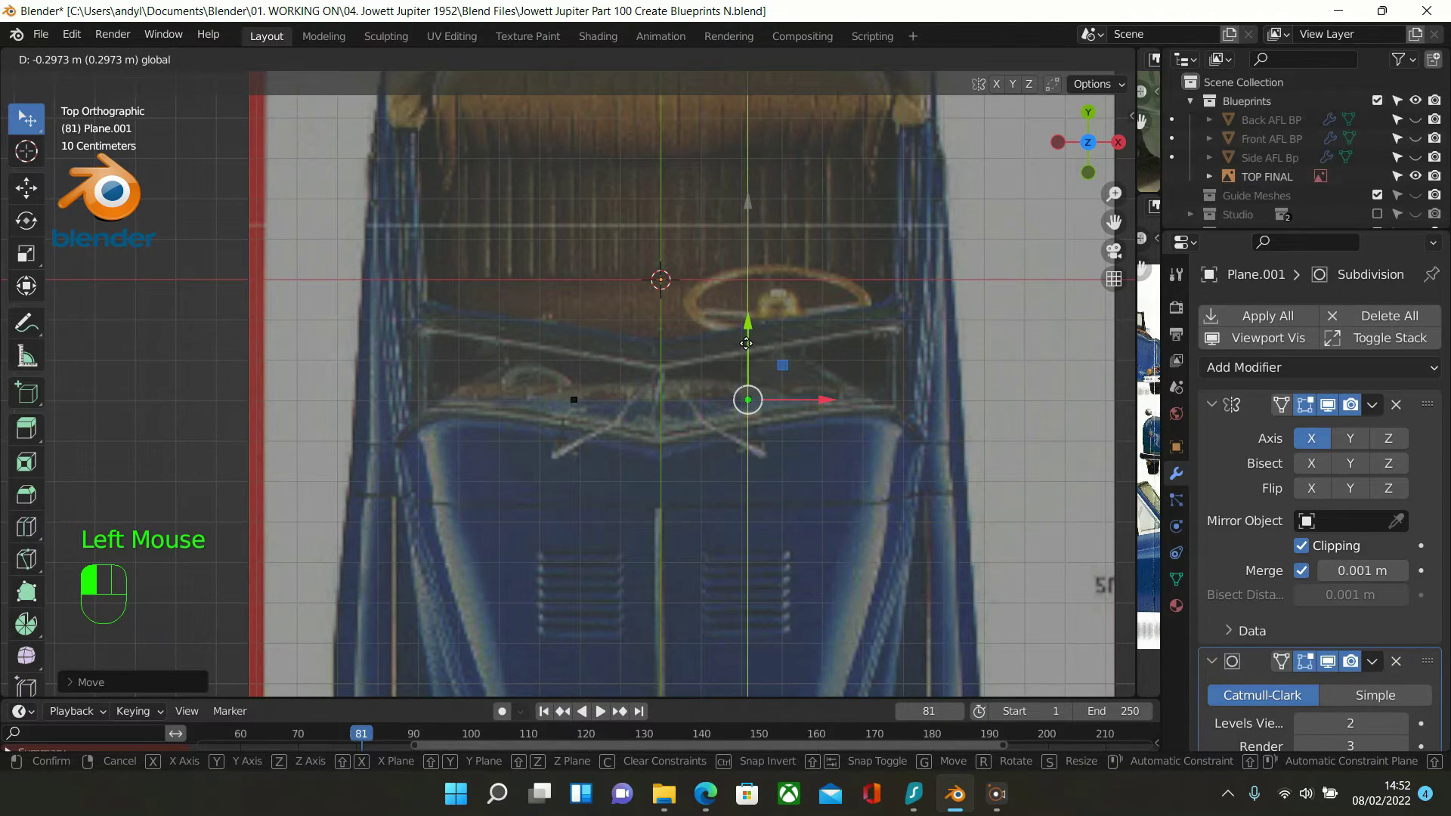
{"action": "left_click_drag", "start_coordinate": [746, 343], "coordinate": [746, 346]}
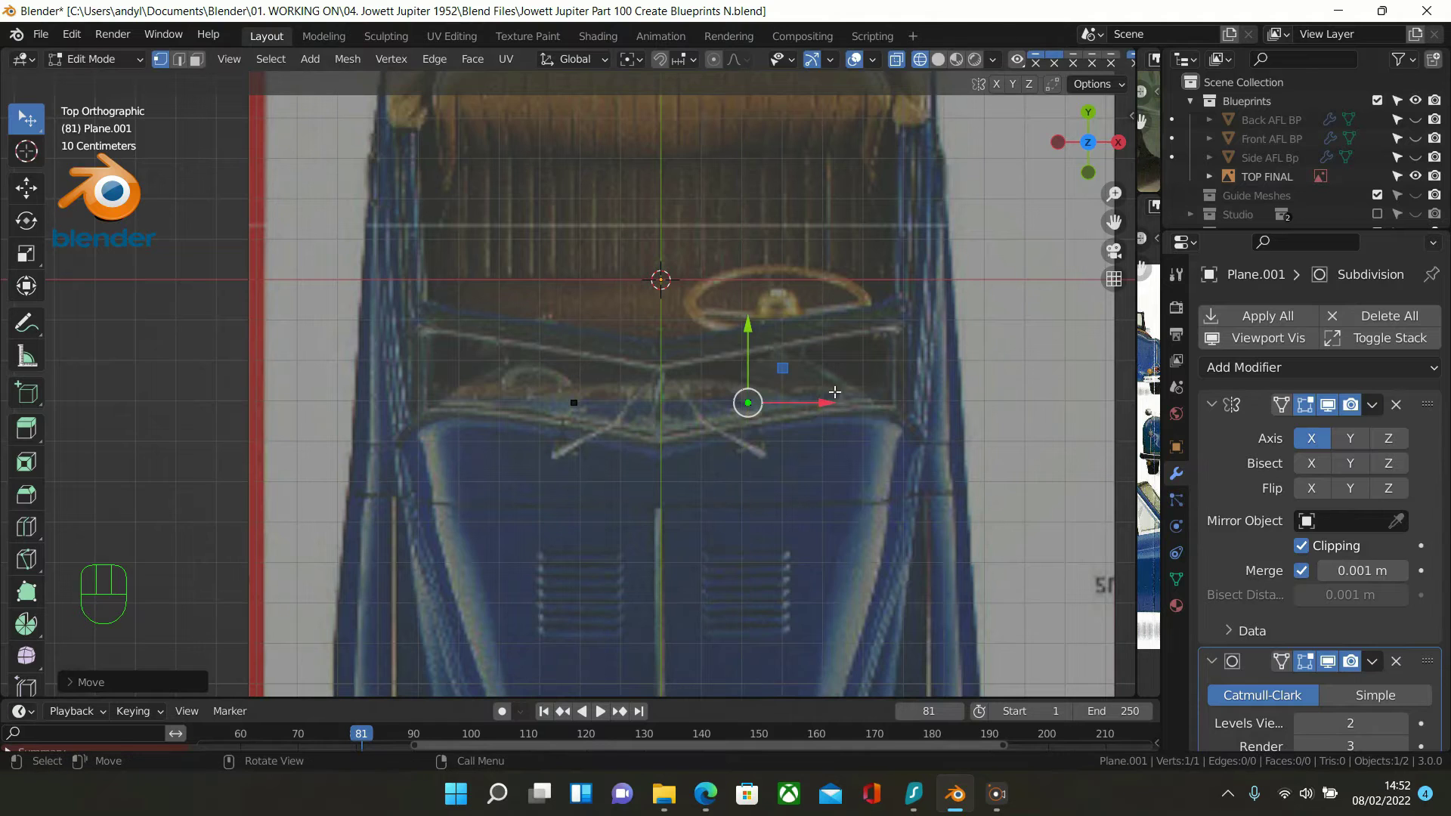
{"action": "scroll", "coordinate": [883, 444], "scroll_direction": "up", "scroll_amount": 2}
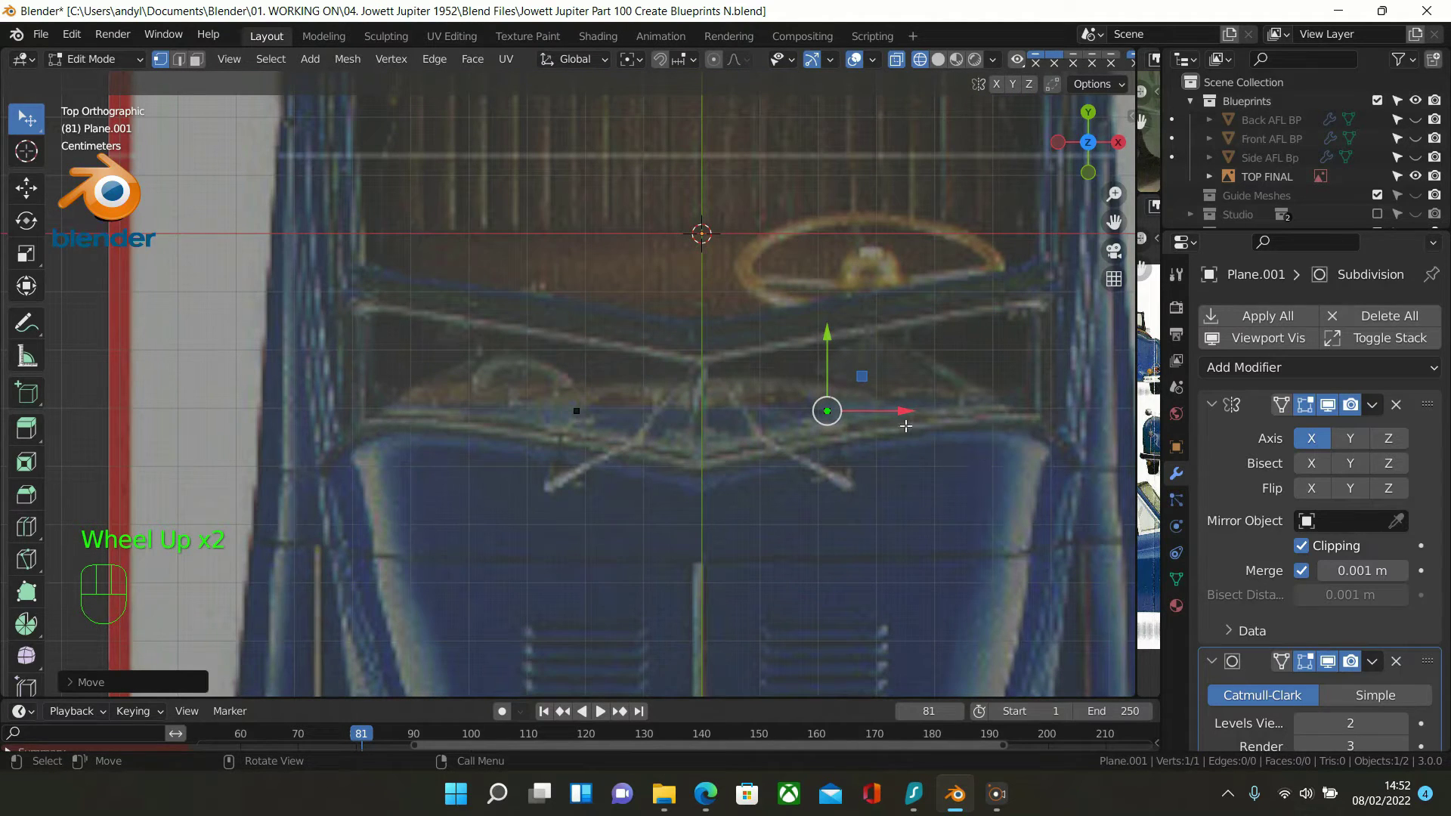
{"action": "left_click_drag", "start_coordinate": [829, 357], "coordinate": [827, 343]}
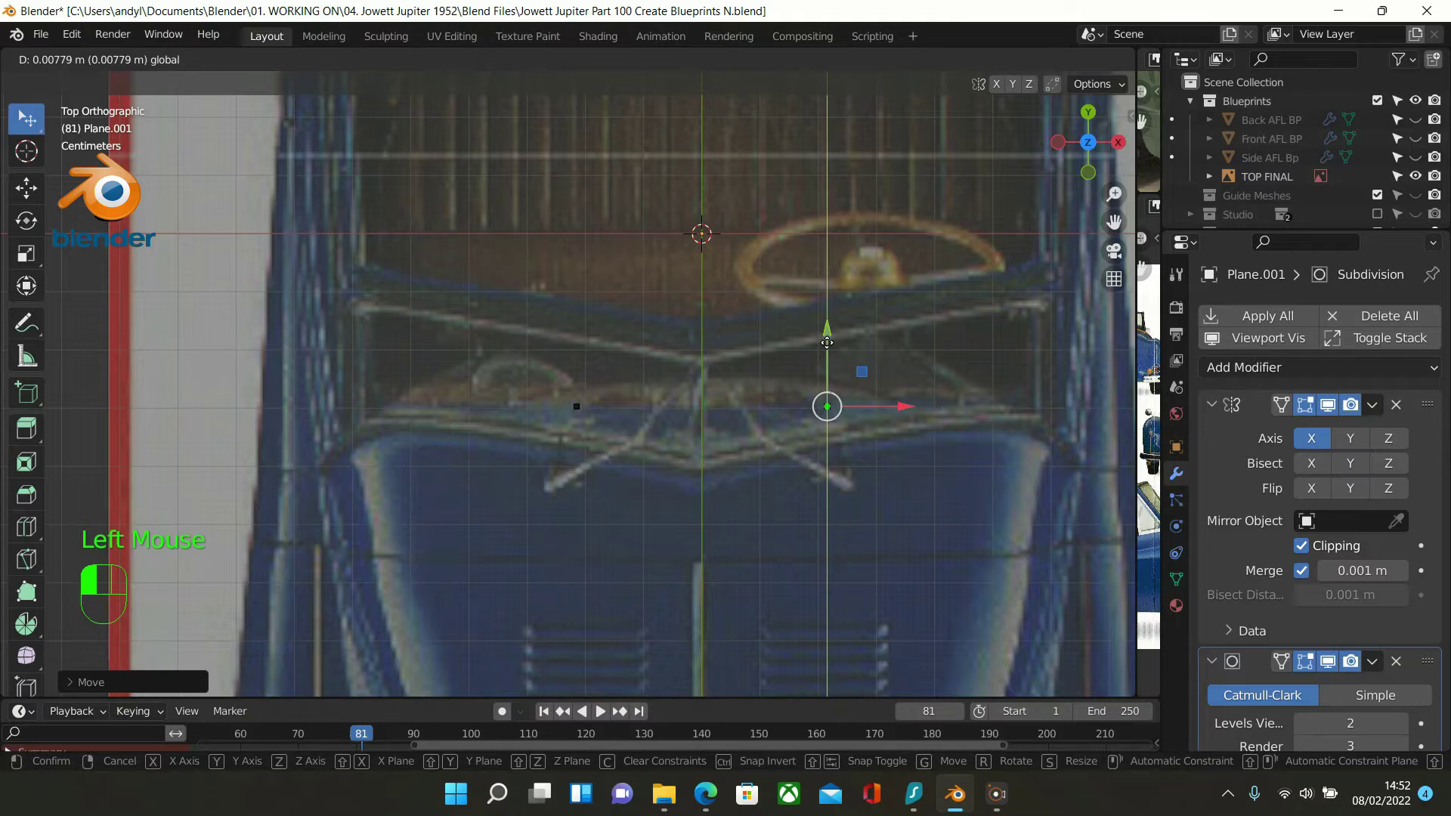
{"action": "left_click_drag", "start_coordinate": [827, 343], "coordinate": [827, 343]}
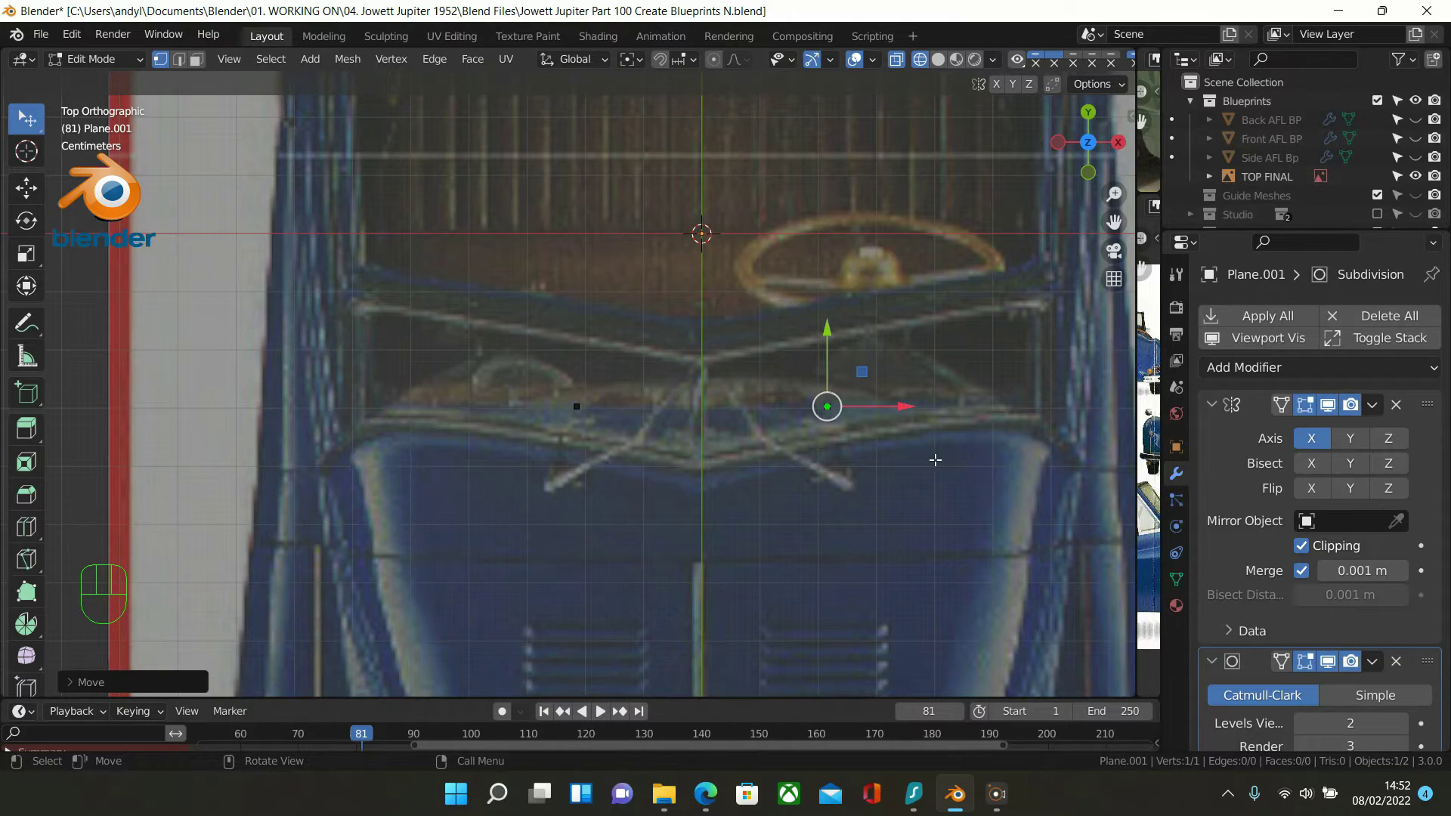
Extrude the vertex about 0.24 m along negative X to the mirror centreline and reselect the outer vertex
{"action": "scroll", "coordinate": [928, 460], "scroll_direction": "down", "scroll_amount": 1}
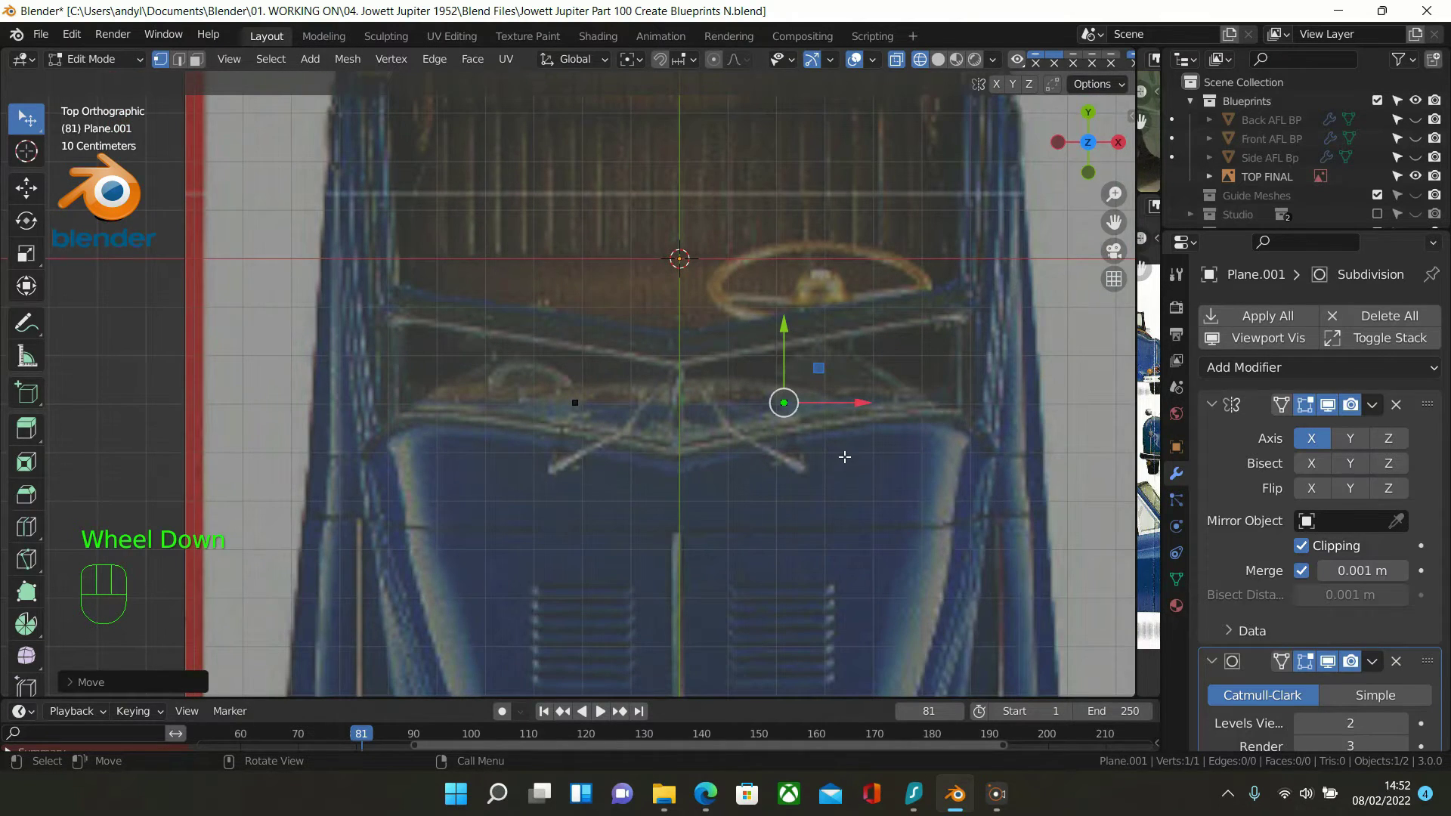
{"action": "scroll", "coordinate": [849, 477], "scroll_direction": "up", "scroll_amount": 1}
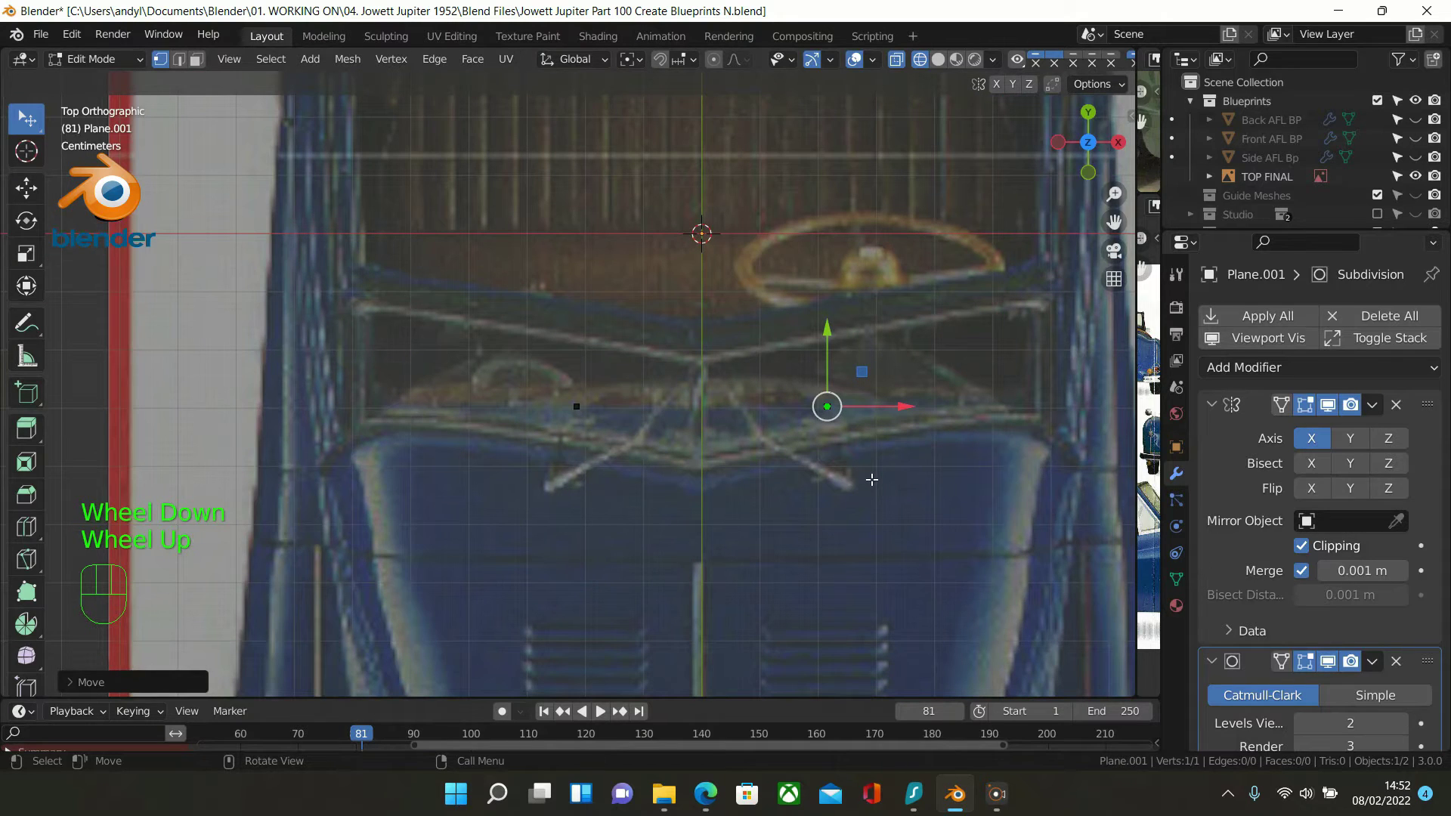
{"action": "key", "text": "e"}
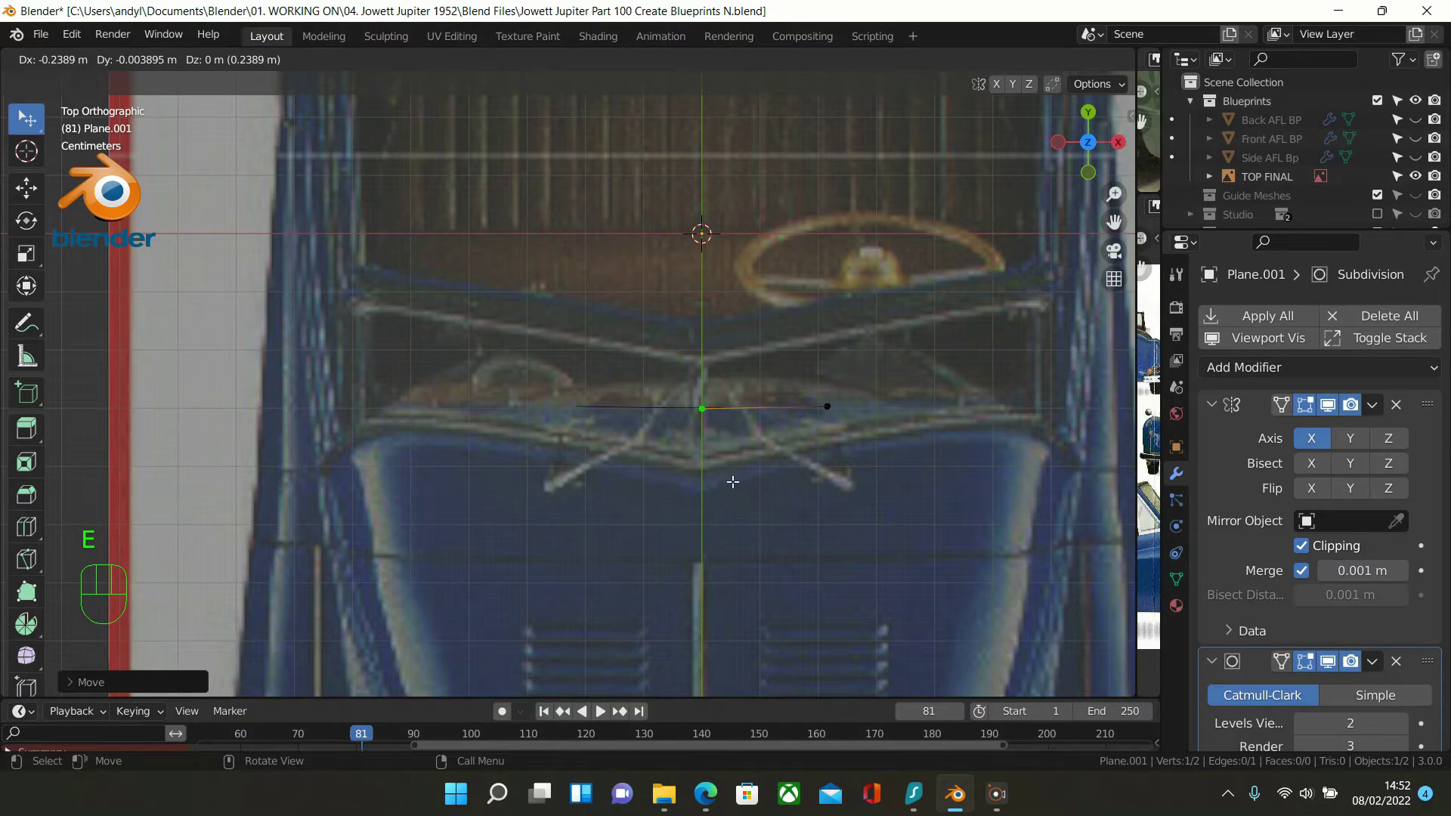
{"action": "left_click", "coordinate": [733, 481]}
{"action": "left_click", "coordinate": [829, 411]}
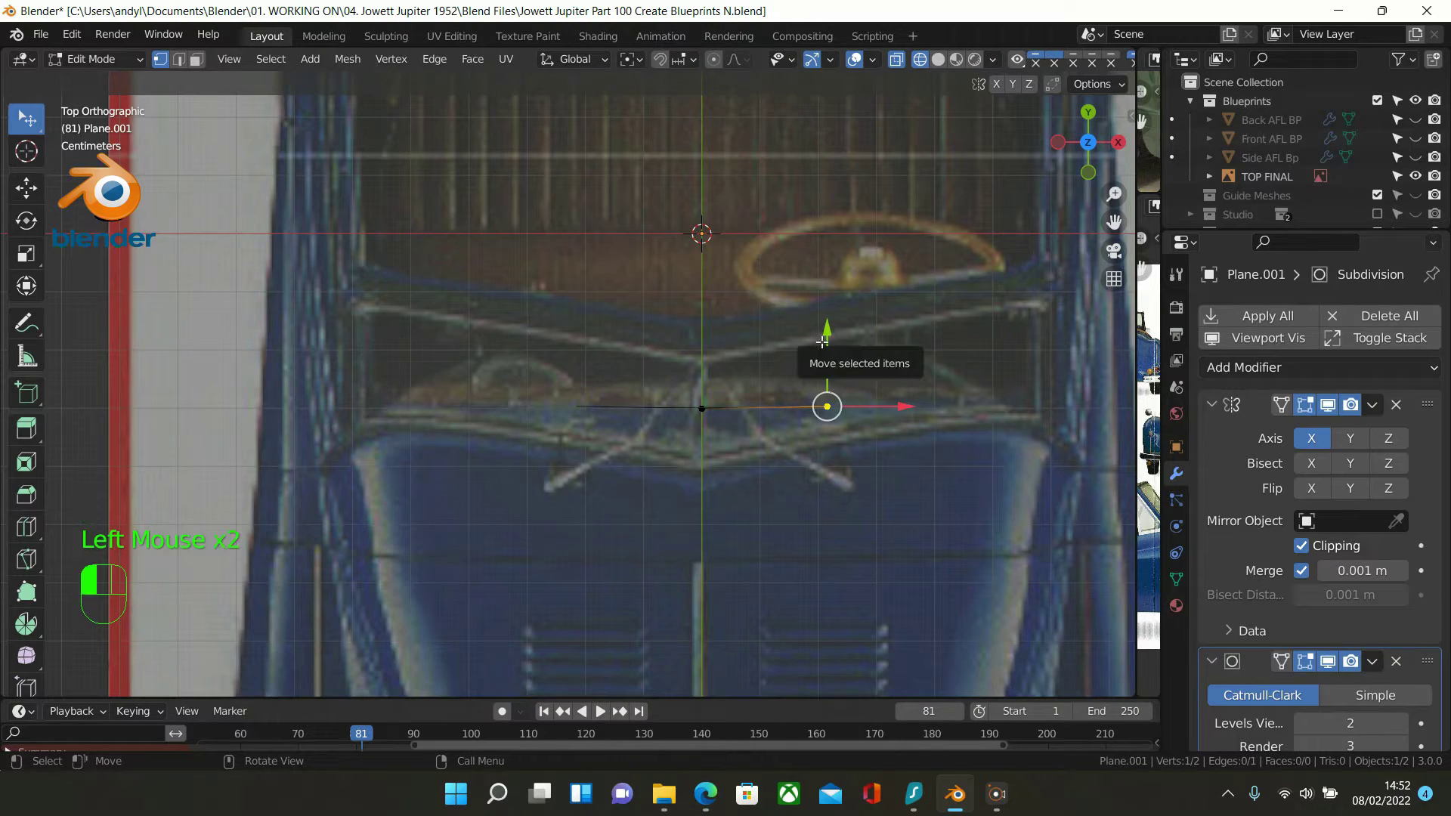
Nudge the outer windscreen-base vertex slightly along positive Y, then select the centreline vertex
{"action": "left_click_drag", "start_coordinate": [822, 342], "coordinate": [822, 335]}
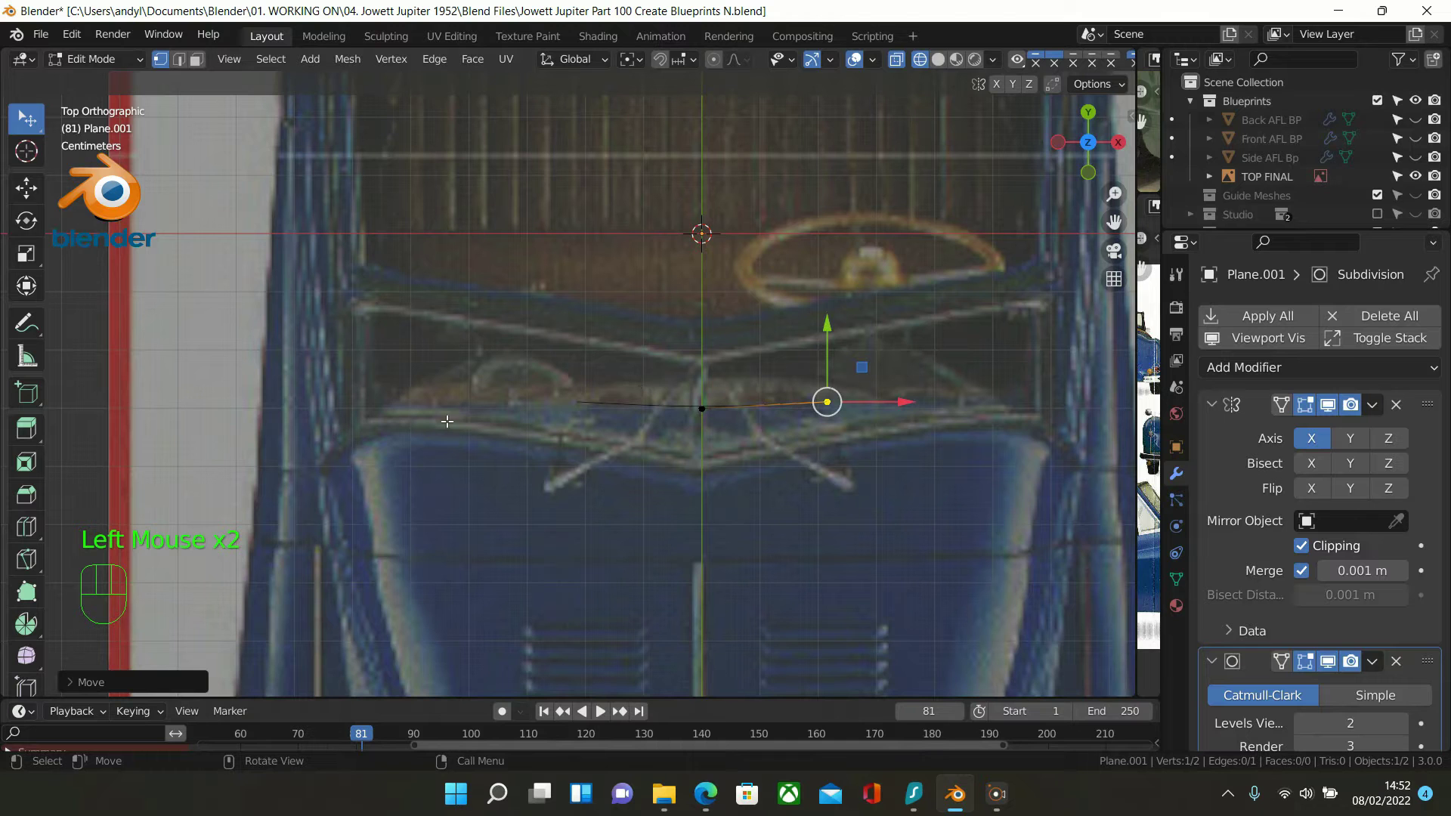
{"action": "scroll", "coordinate": [741, 452], "scroll_direction": "up", "scroll_amount": 1}
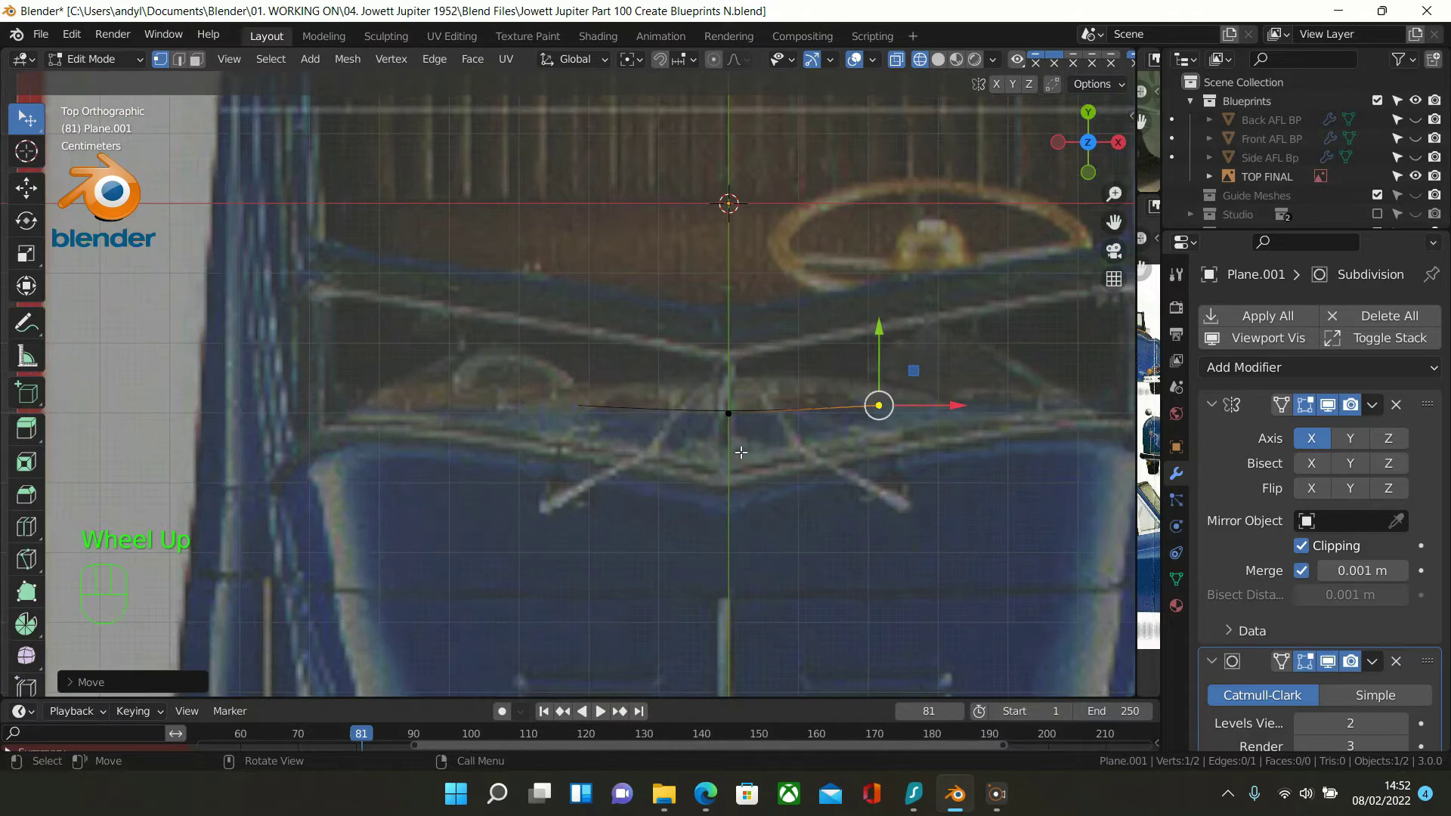
{"action": "left_click", "coordinate": [730, 416]}
{"action": "scroll", "coordinate": [732, 470], "scroll_direction": "down", "scroll_amount": 2}
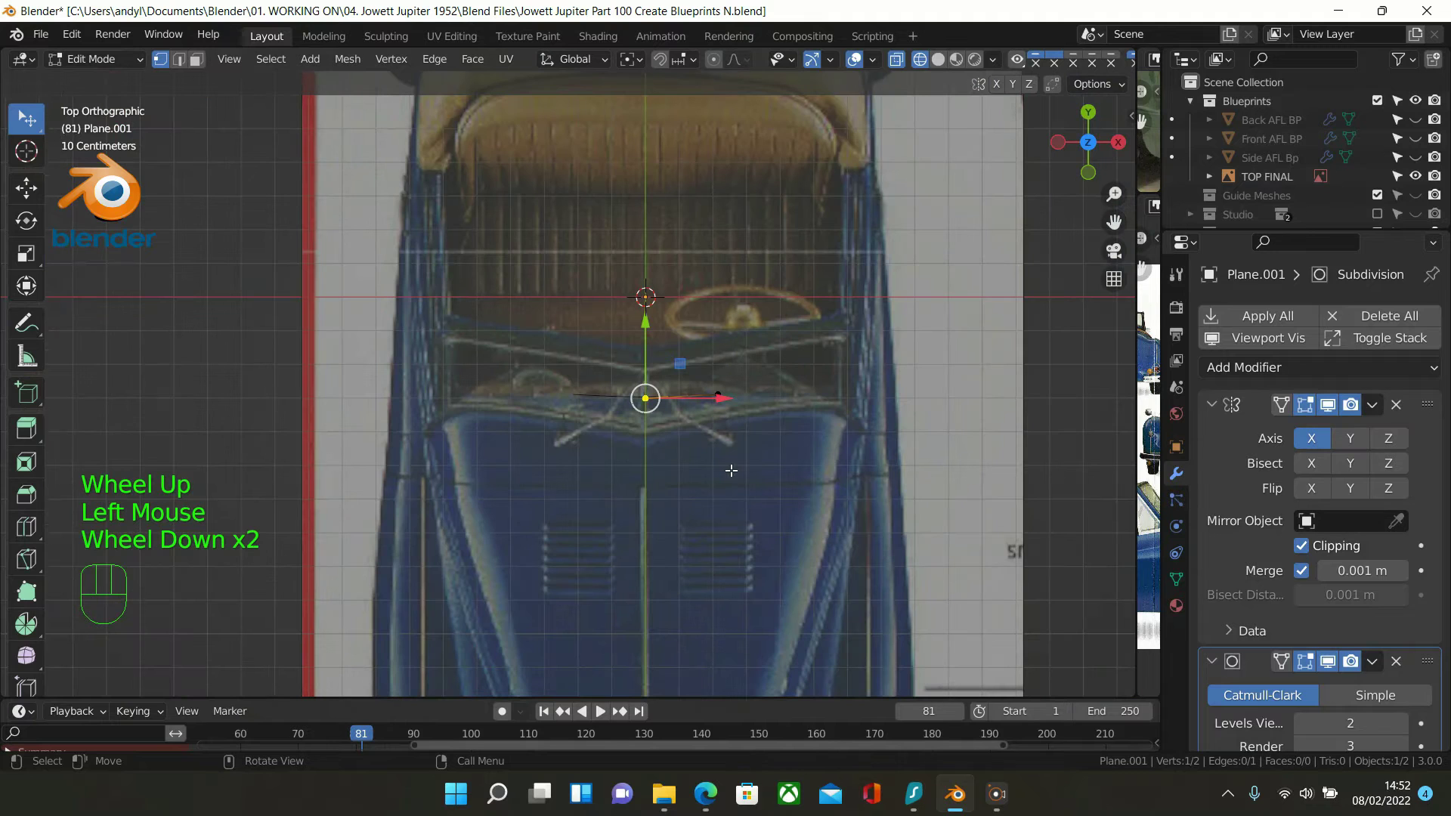
{"action": "mouse_move", "coordinate": [719, 474]}
{"action": "middle_mouse_down", "text": "shift"}
{"action": "mouse_move", "coordinate": [732, 193]}
{"action": "mouse_move", "coordinate": [734, 217]}
{"action": "middle_mouse_up", "text": "shift"}
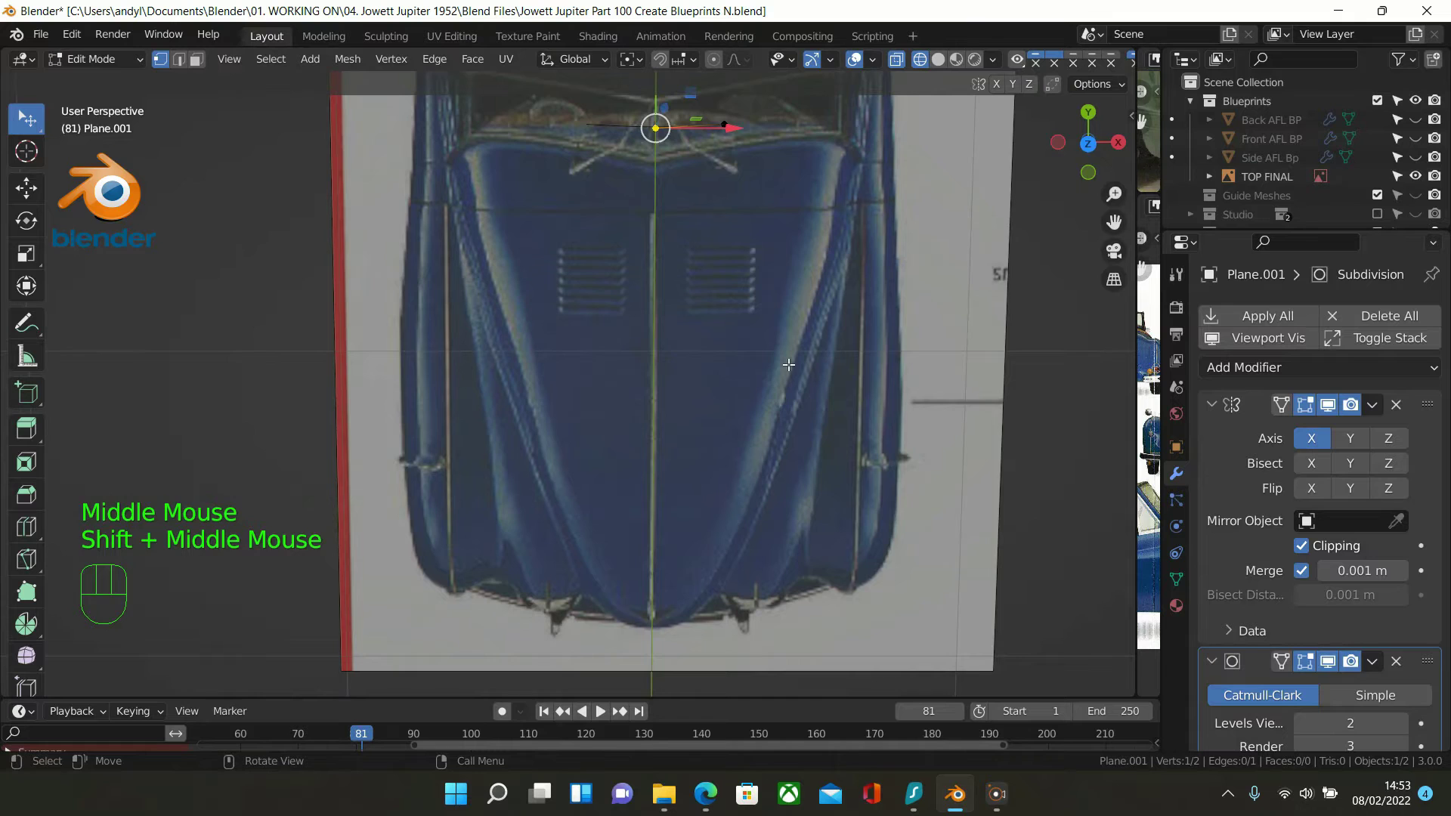
{"action": "key", "text": "KP_7"}
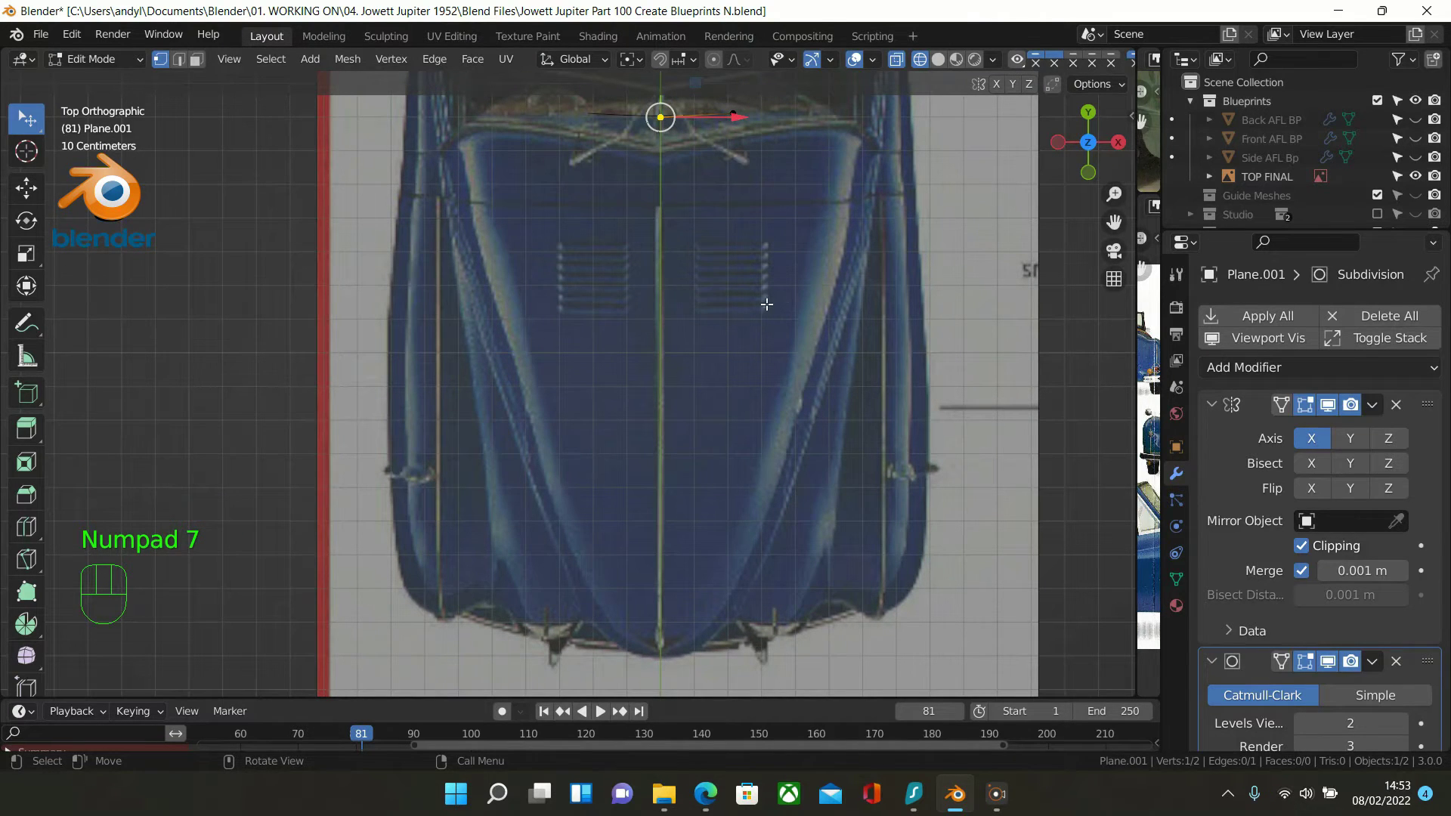
{"action": "middle_click_drag", "start_coordinate": [742, 304], "coordinate": [743, 426], "text": "shift"}
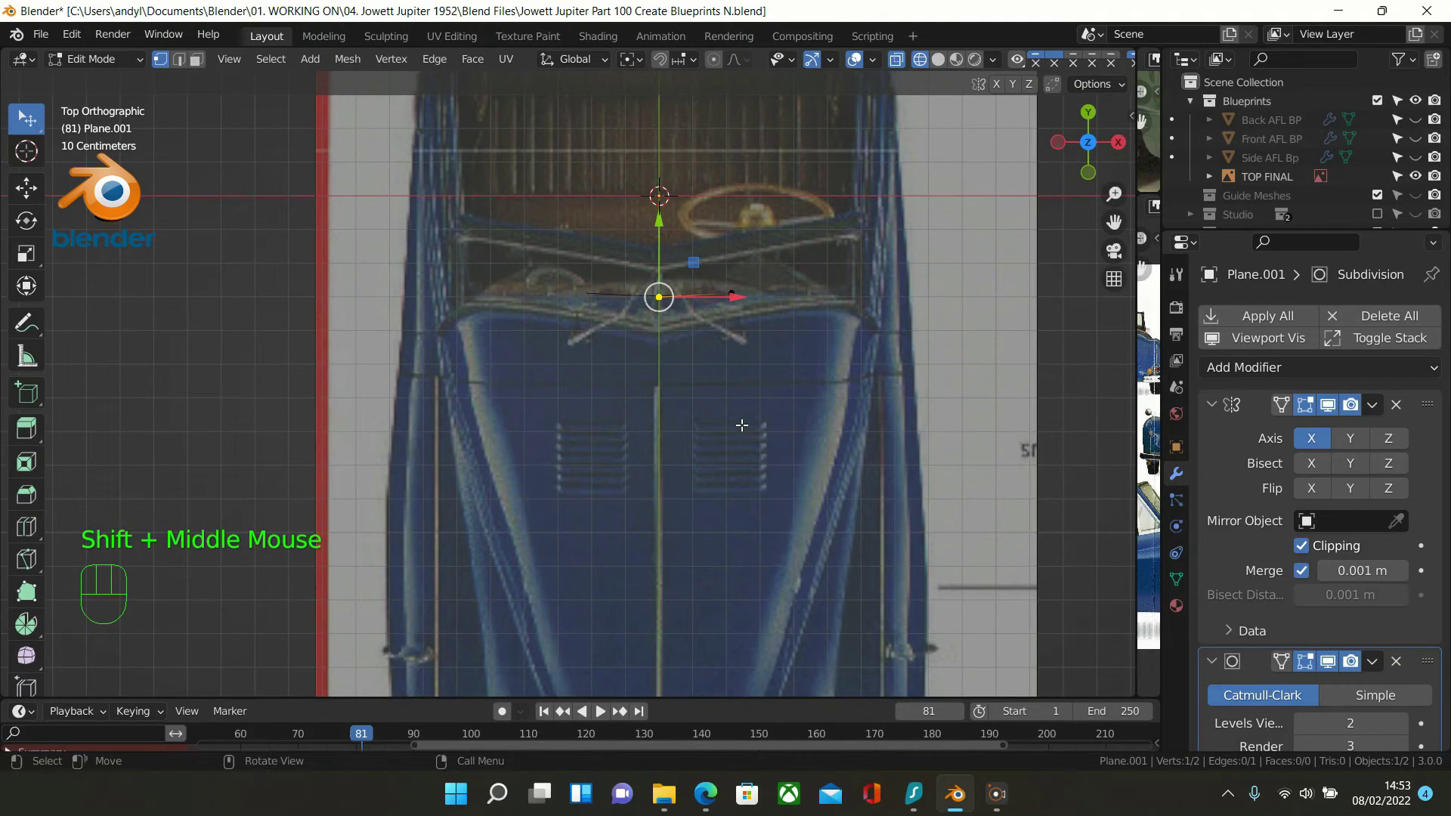
Try extruding the centreline vertex about 0.14 m along negative Y, then undo the extrusion
{"action": "key", "text": "e"}
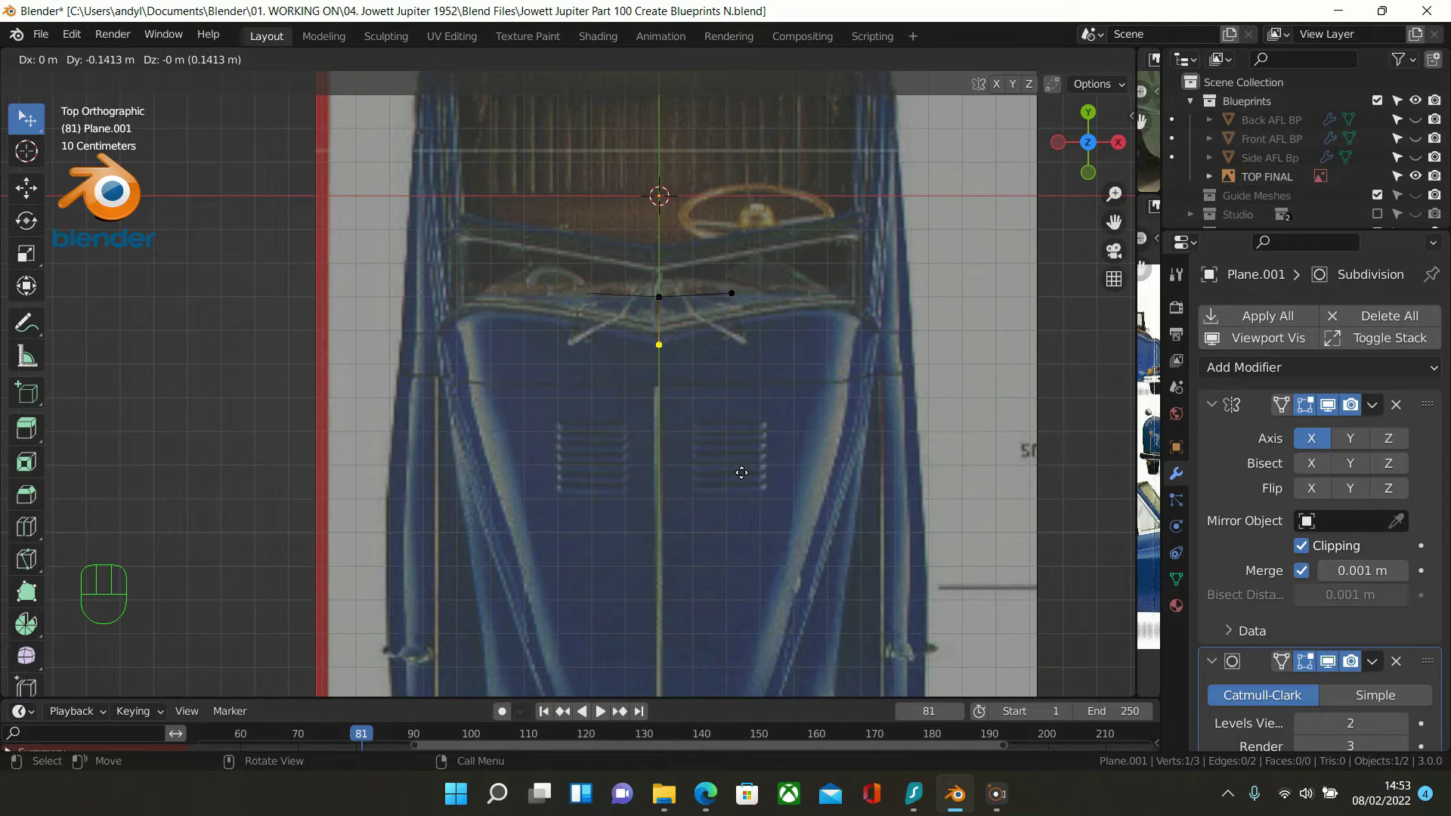
{"action": "left_click", "coordinate": [741, 473]}
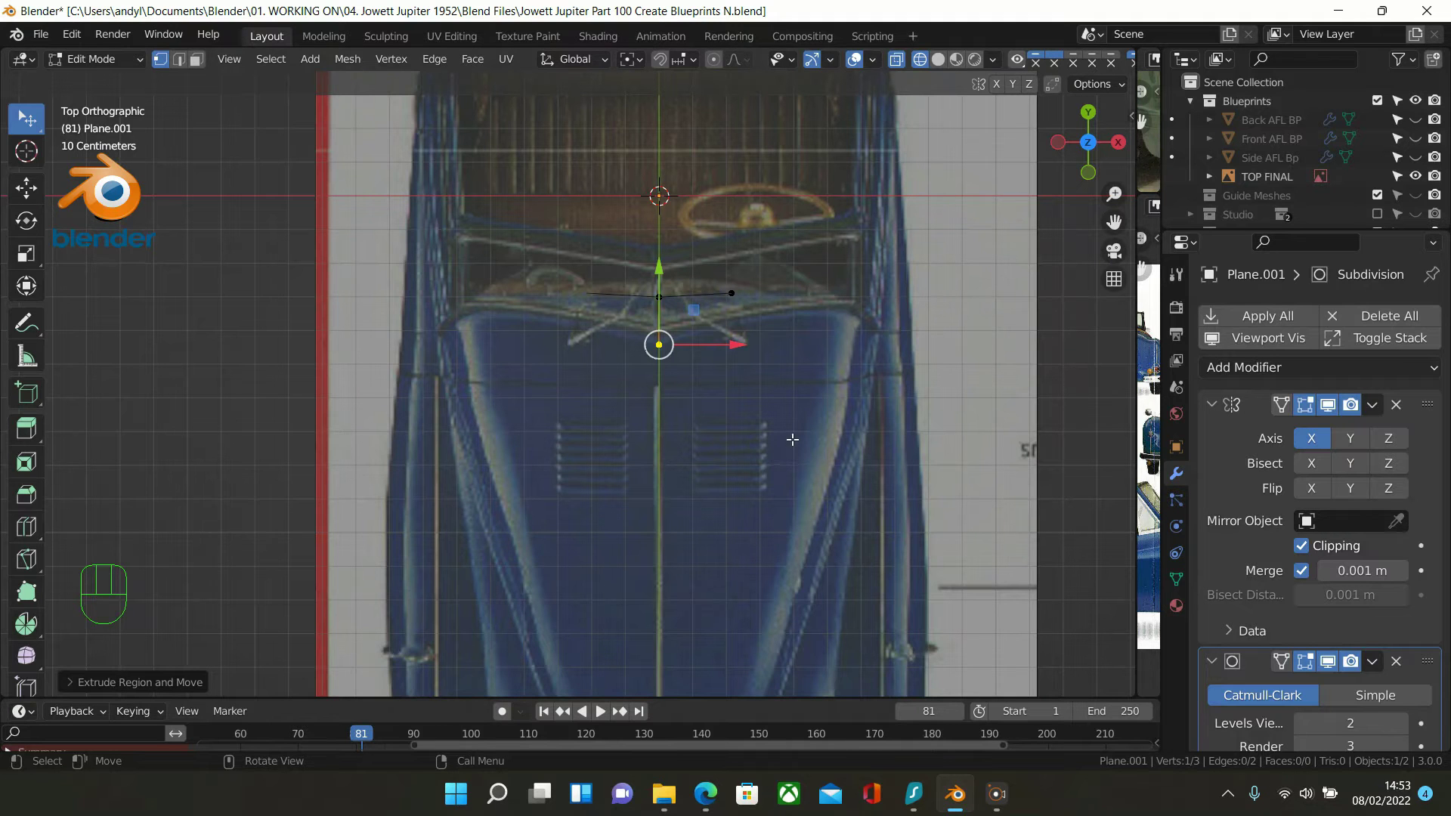
{"action": "scroll", "coordinate": [766, 417], "scroll_direction": "up", "scroll_amount": 2}
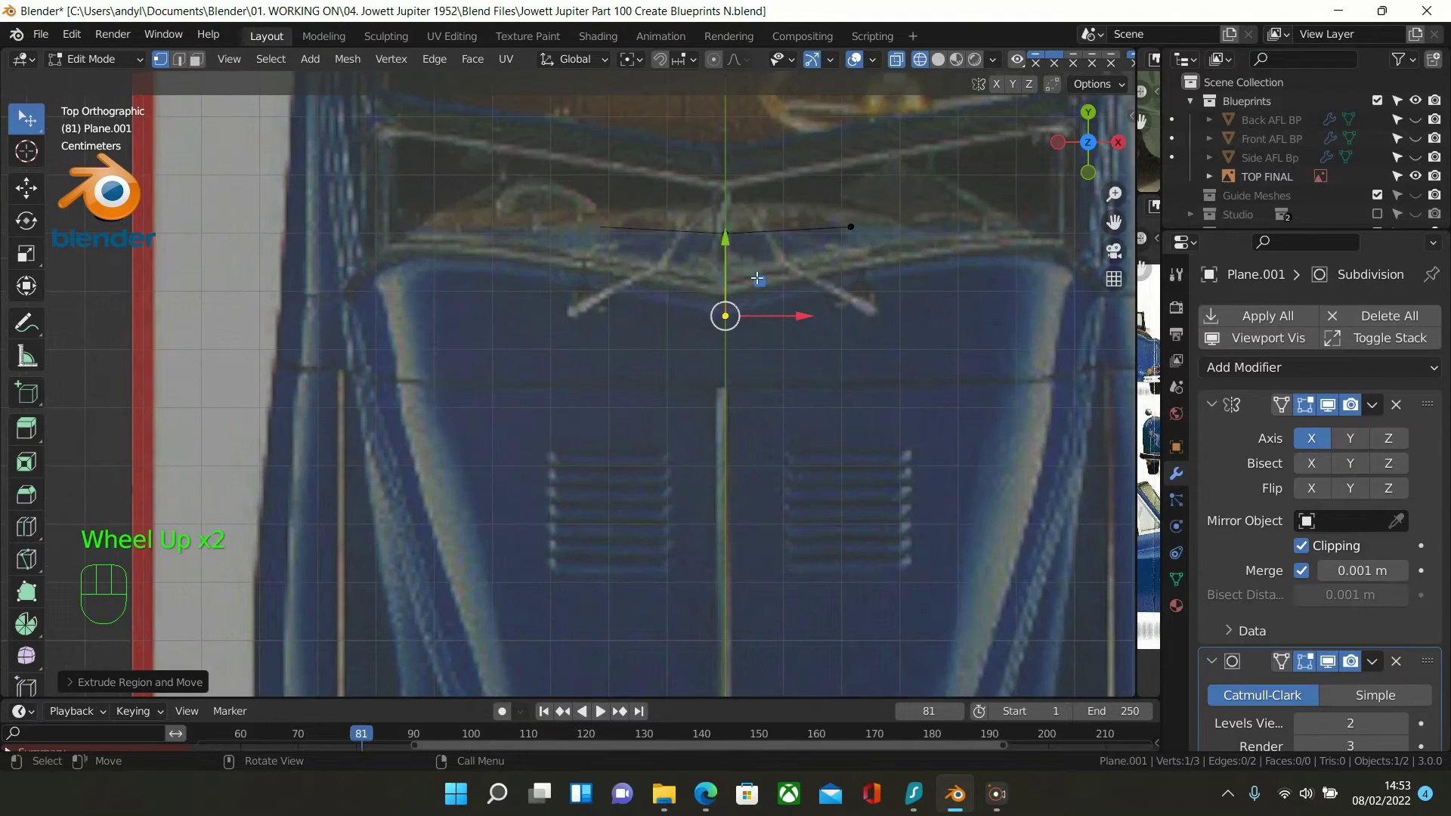
{"action": "left_click", "coordinate": [723, 254]}
{"action": "left_click_drag", "start_coordinate": [724, 255], "coordinate": [724, 172]}
{"action": "key", "text": "ctrl"}
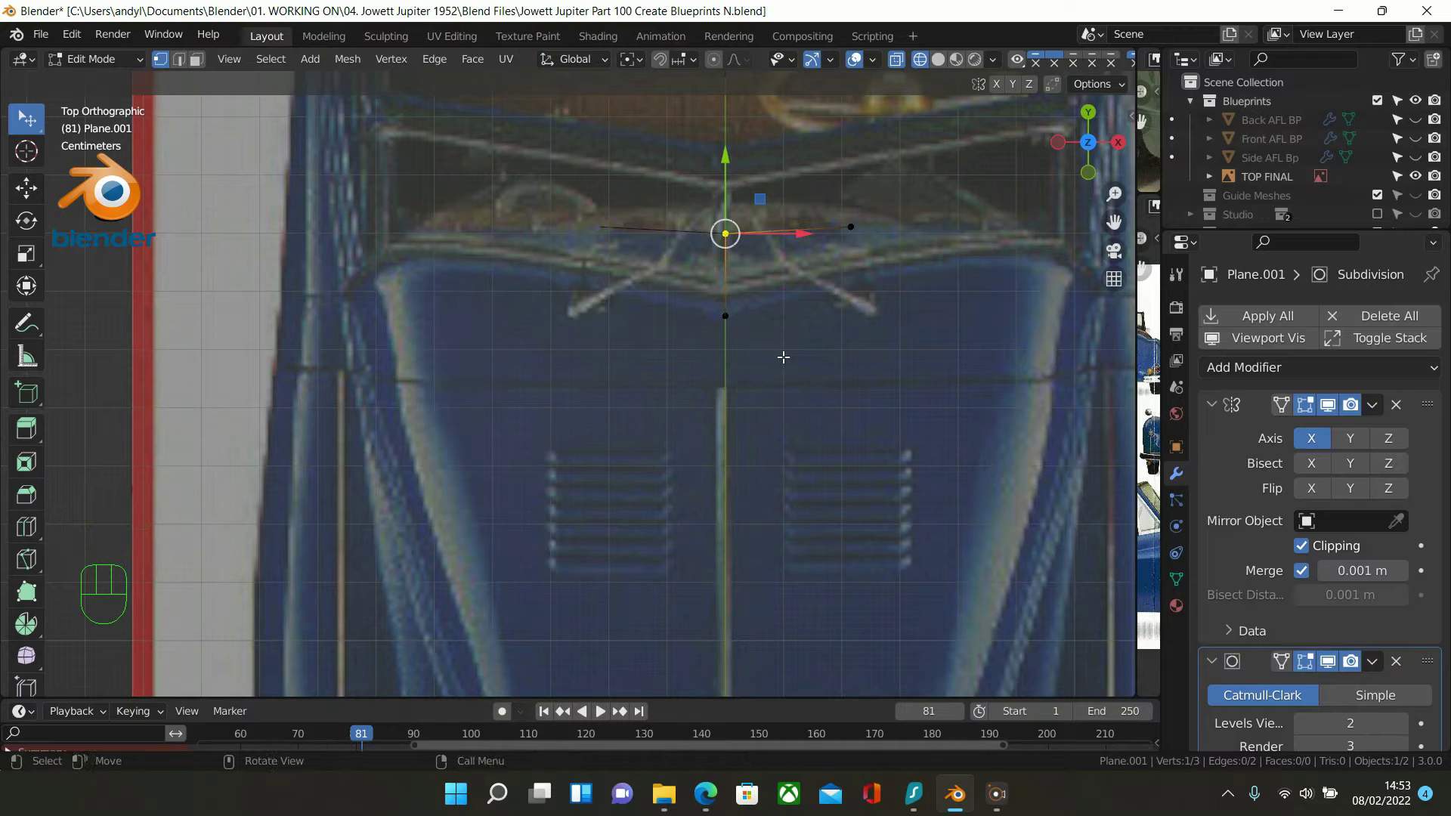
{"action": "key", "text": "ctrl+z"}
{"action": "key", "text": "ctrl+z"}
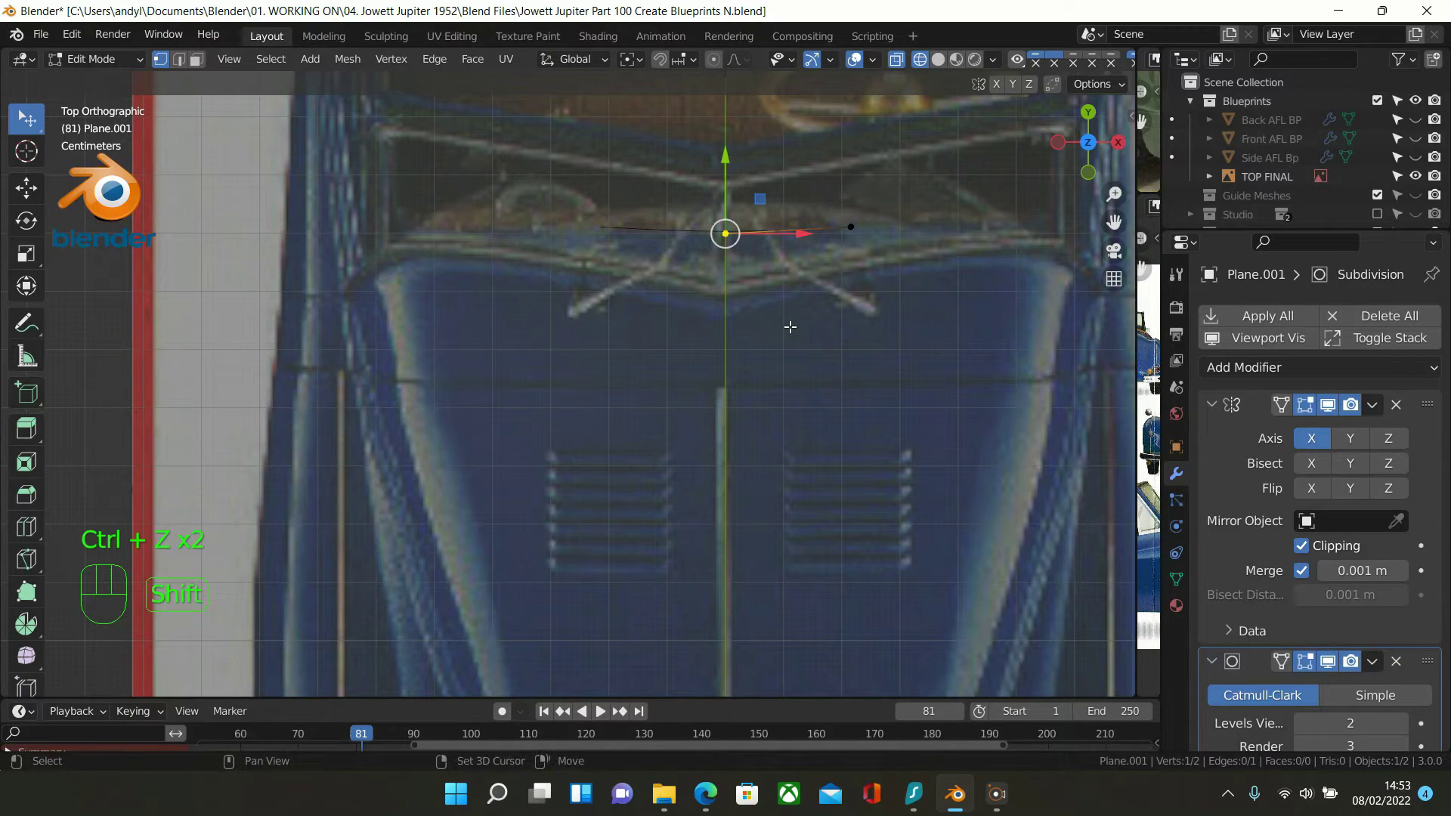
Duplicate the centreline vertex about 0.08 m along negative Y, and duplicate that copy about 0.02 m further at the windscreen base
{"action": "key", "text": "shift+d"}
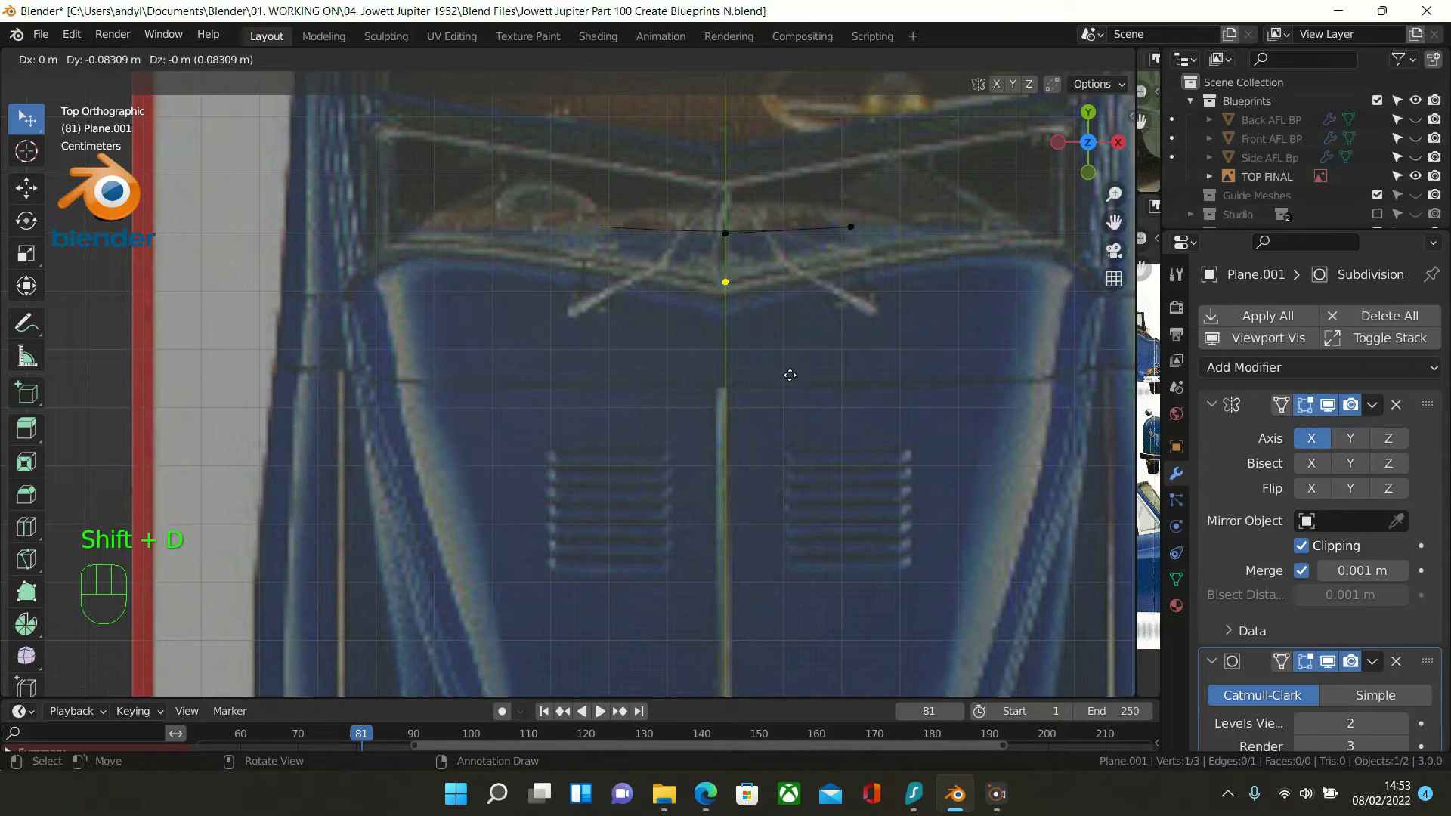
{"action": "left_click", "coordinate": [790, 374]}
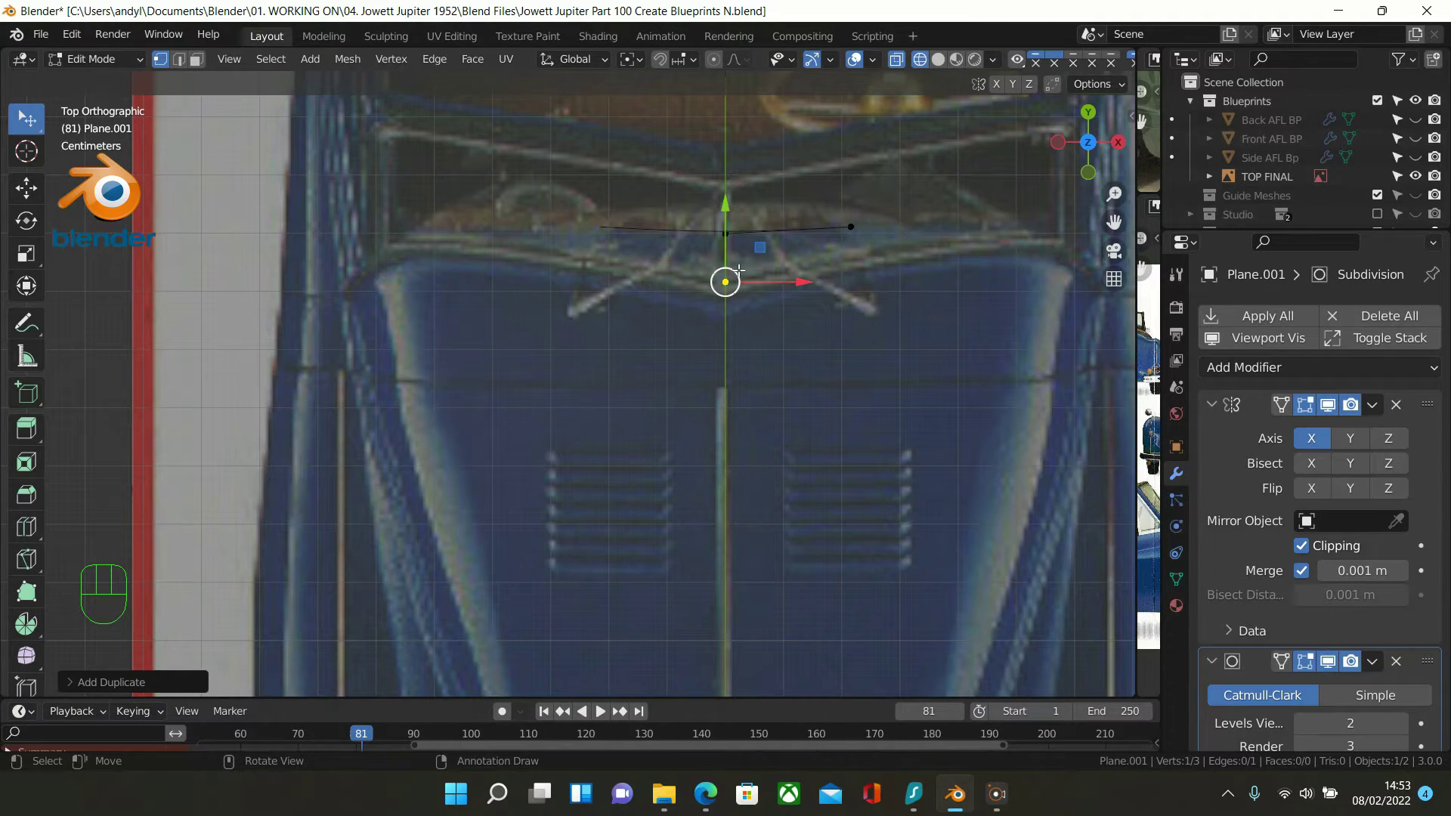
{"action": "scroll", "coordinate": [772, 310], "scroll_direction": "up", "scroll_amount": 1}
{"action": "key", "text": "shift+d"}
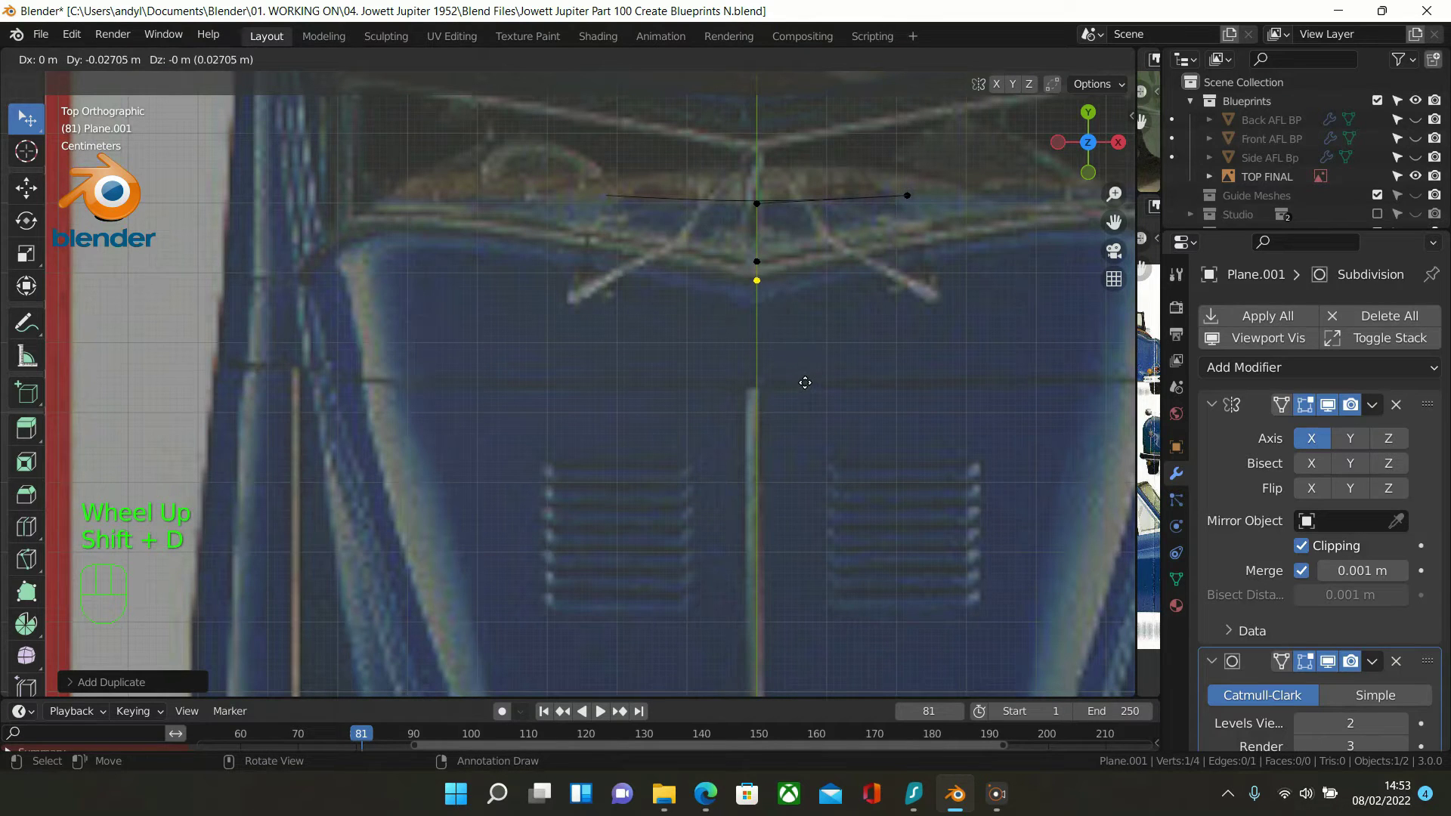
{"action": "left_click", "coordinate": [806, 378]}
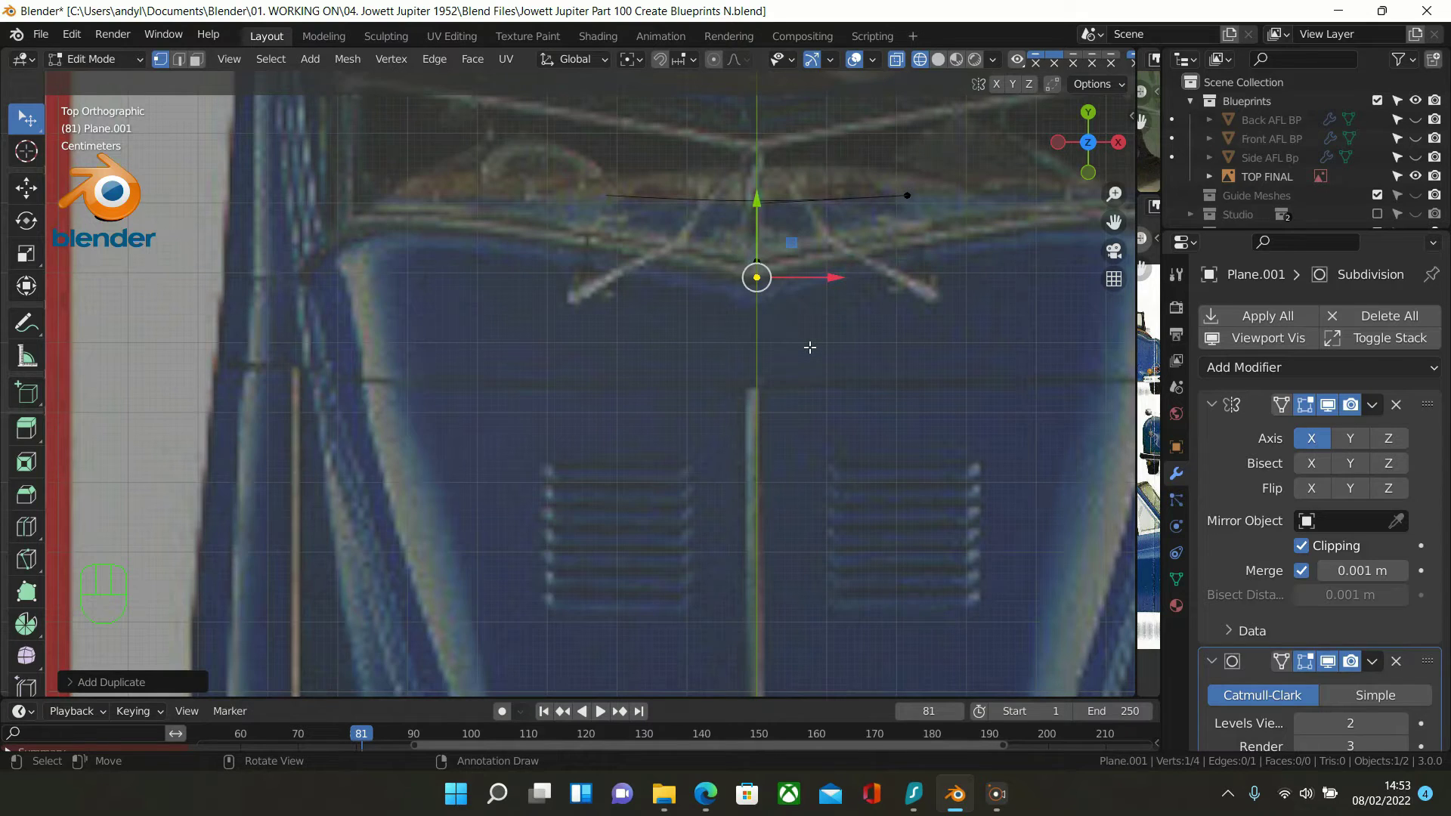
Duplicate the last vertex about 0.04 m along negative Y, and duplicate that copy about 0.12 m further to the bonnet's rear seam
{"action": "key", "text": "shift"}
{"action": "key", "text": "shift"}
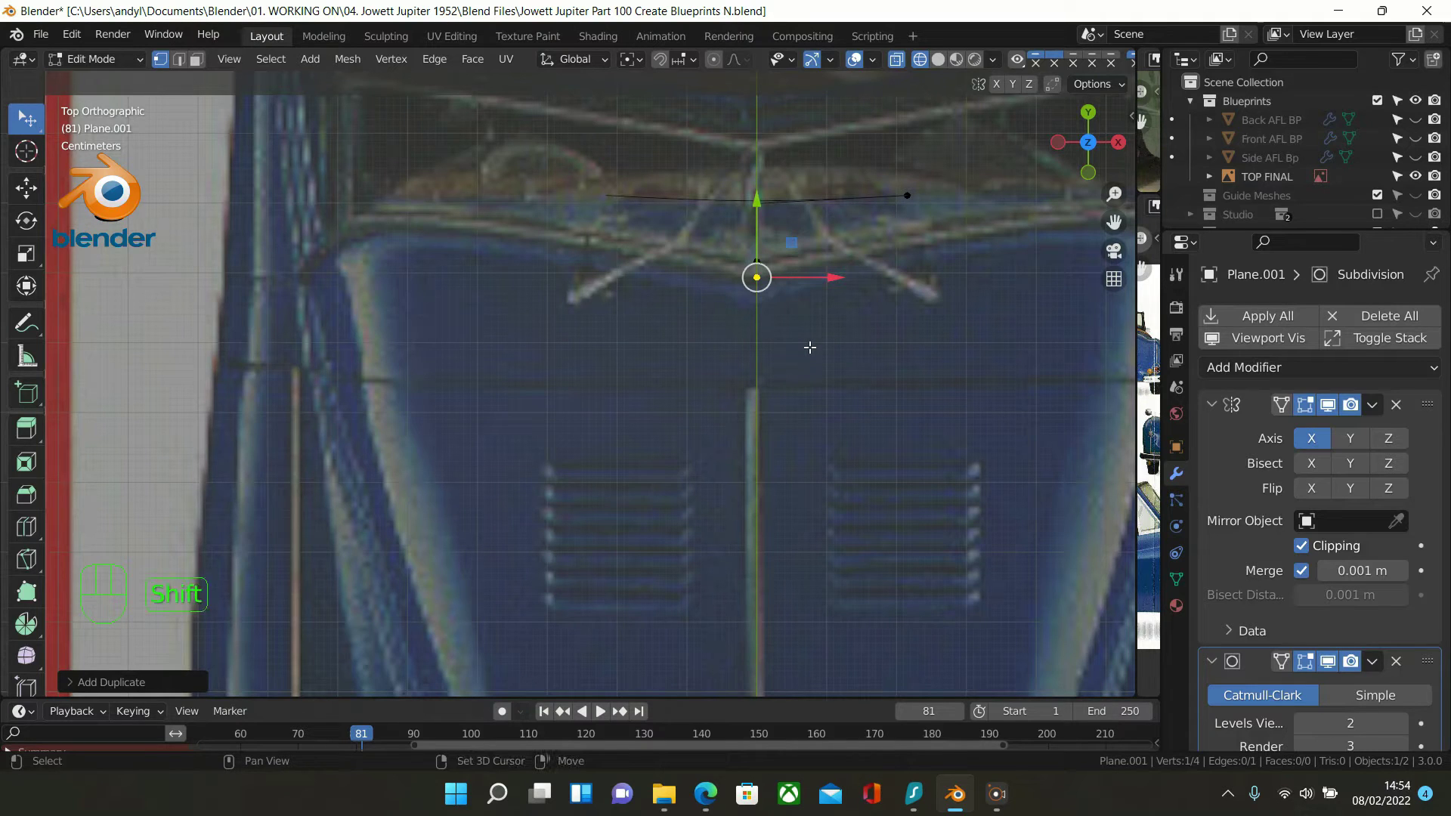
{"action": "key", "text": "shift+d"}
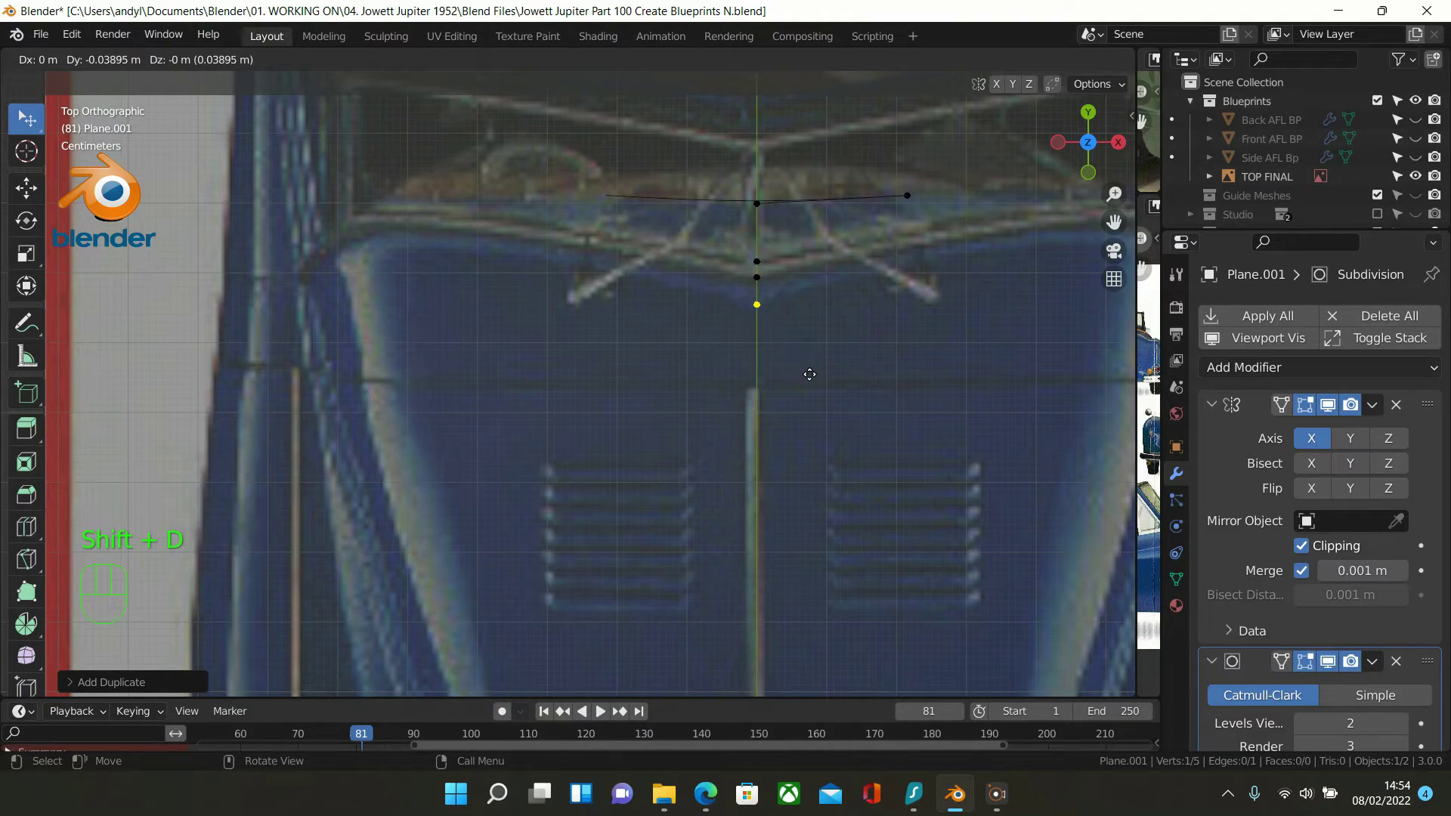
{"action": "left_click", "coordinate": [810, 374]}
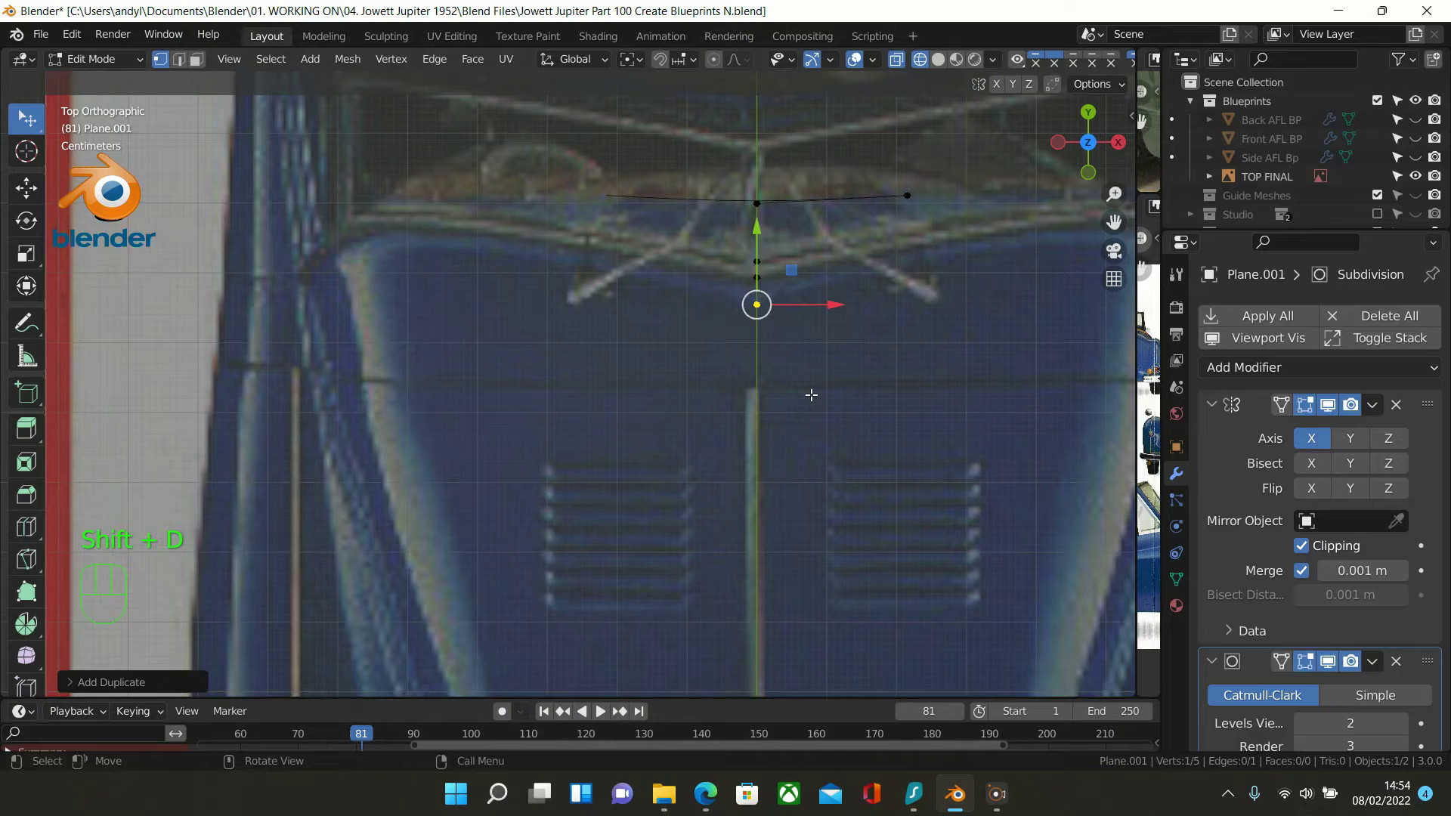
{"action": "key", "text": "shift"}
{"action": "key", "text": "shift+d"}
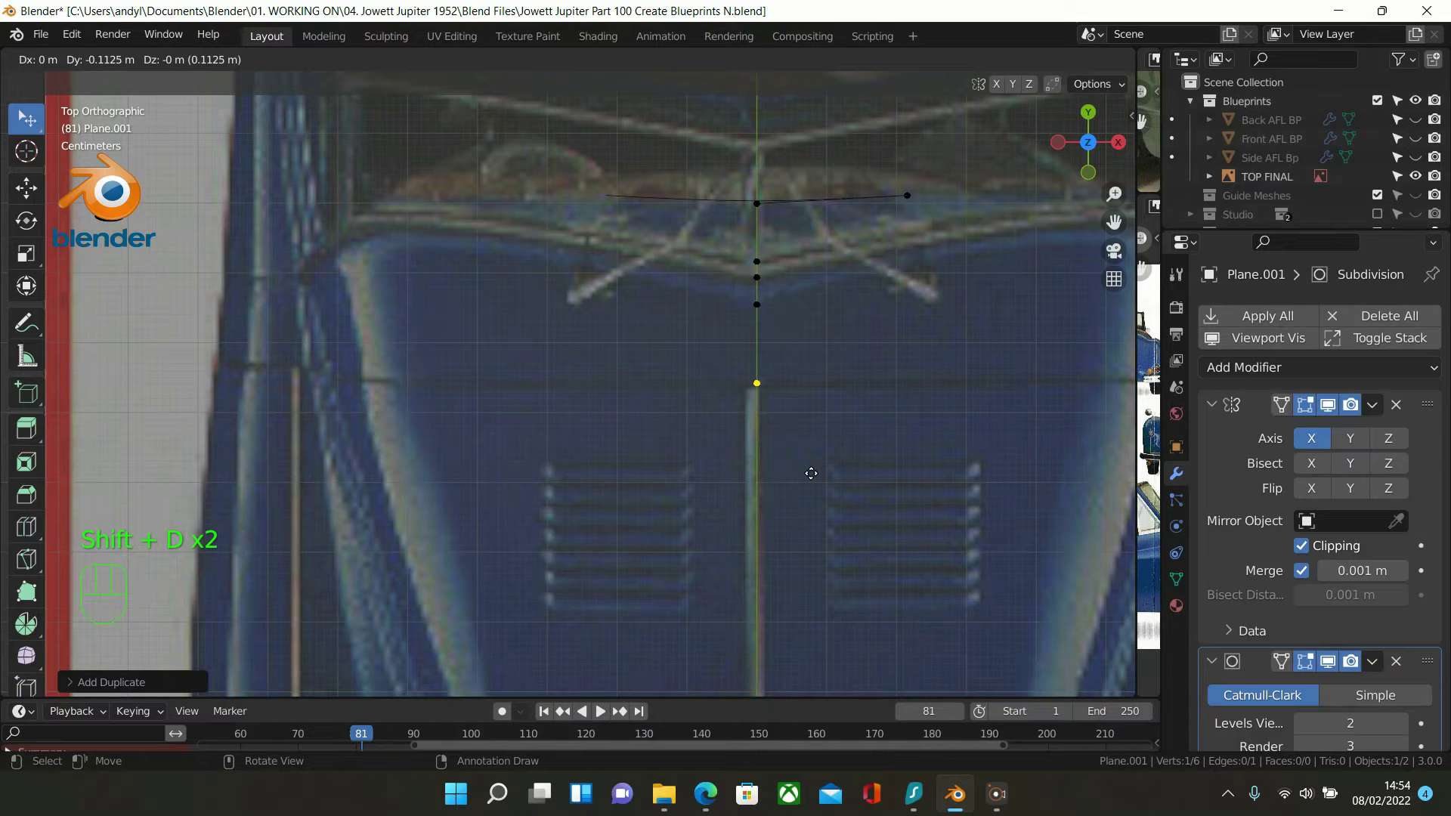
{"action": "key", "text": "shift"}
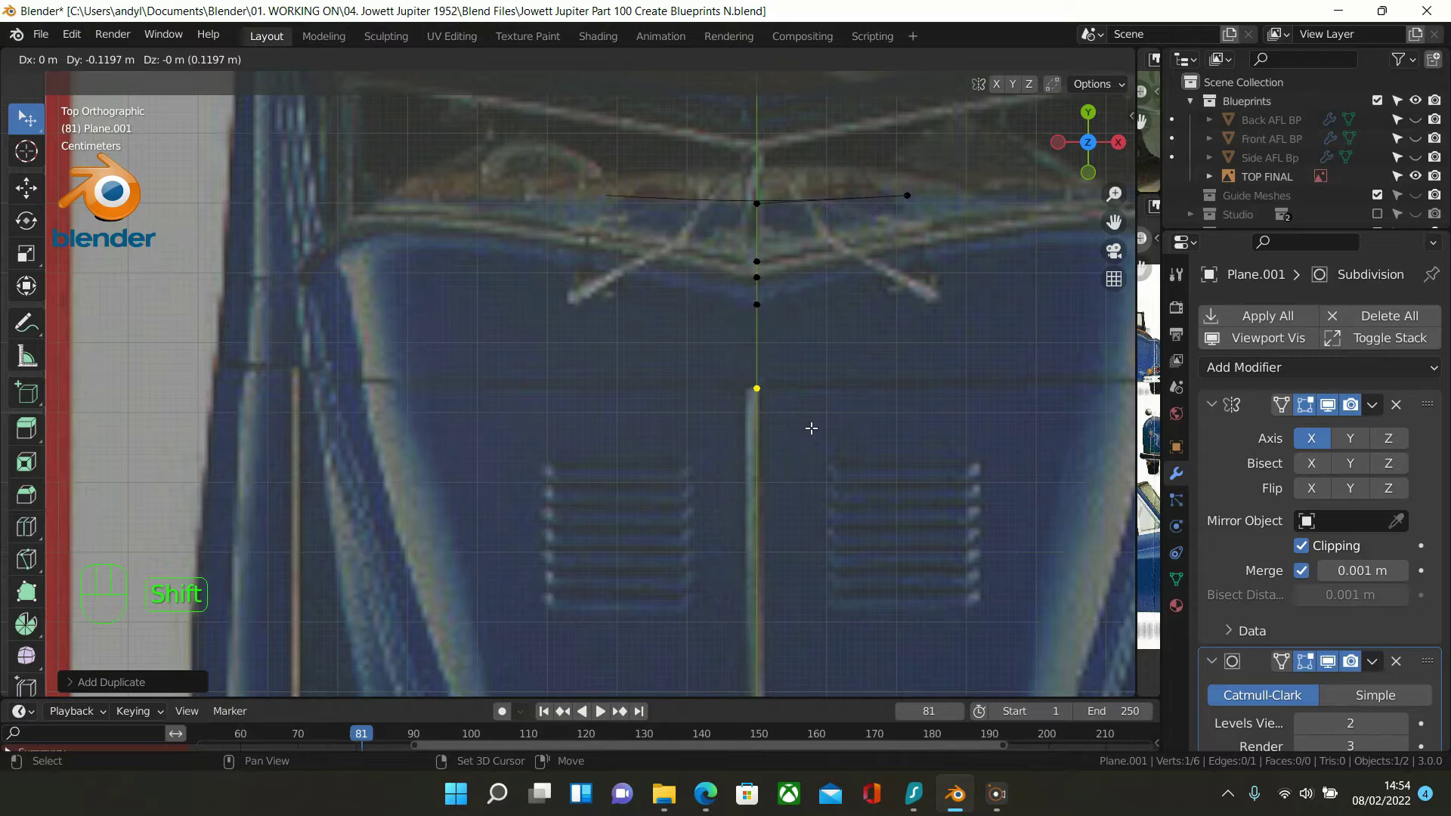
{"action": "left_click", "coordinate": [809, 428]}
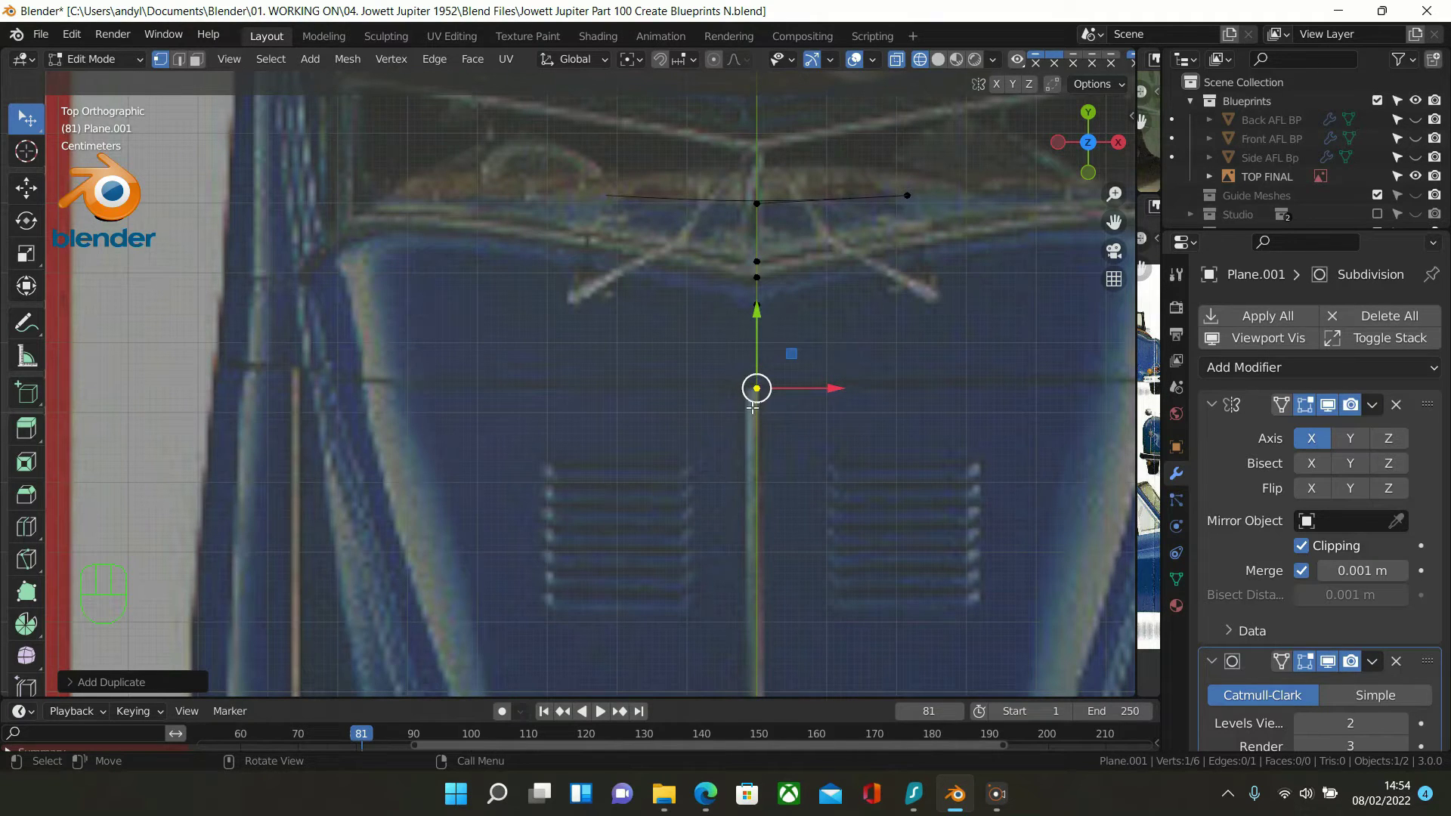
Examine the blueprint's bonnet from the windscreen base to the nose, and briefly check the mesh in Object Mode
{"action": "scroll", "coordinate": [757, 388], "scroll_direction": "down", "scroll_amount": 1}
{"action": "scroll", "coordinate": [758, 388], "scroll_direction": "up", "scroll_amount": 1}
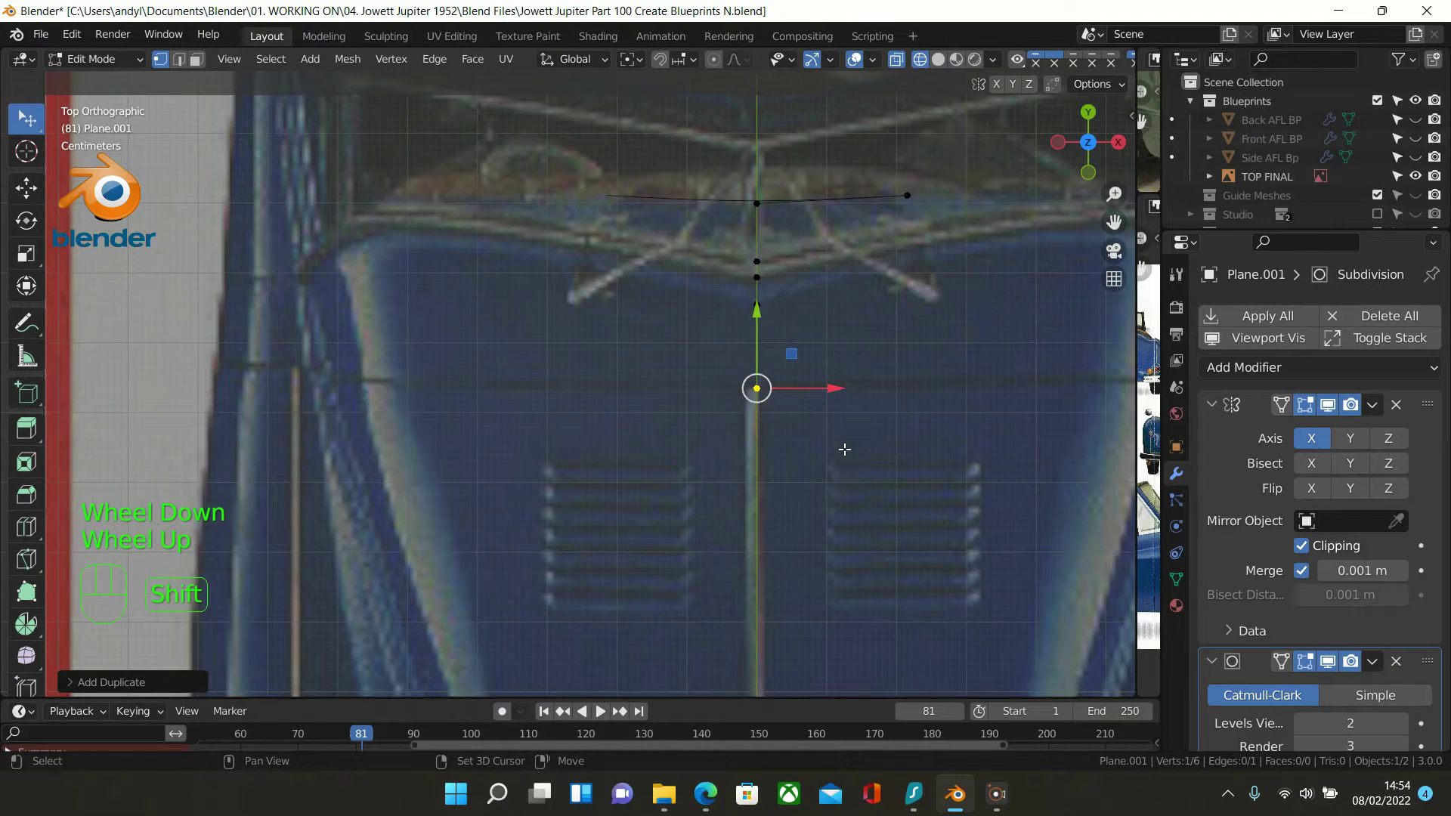
{"action": "scroll", "coordinate": [868, 404], "scroll_direction": "down", "scroll_amount": 4, "text": "shift"}
{"action": "scroll", "coordinate": [867, 460], "scroll_direction": "up", "scroll_amount": 1, "text": "shift"}
{"action": "scroll", "coordinate": [867, 459], "scroll_direction": "down", "scroll_amount": 1, "text": "shift"}
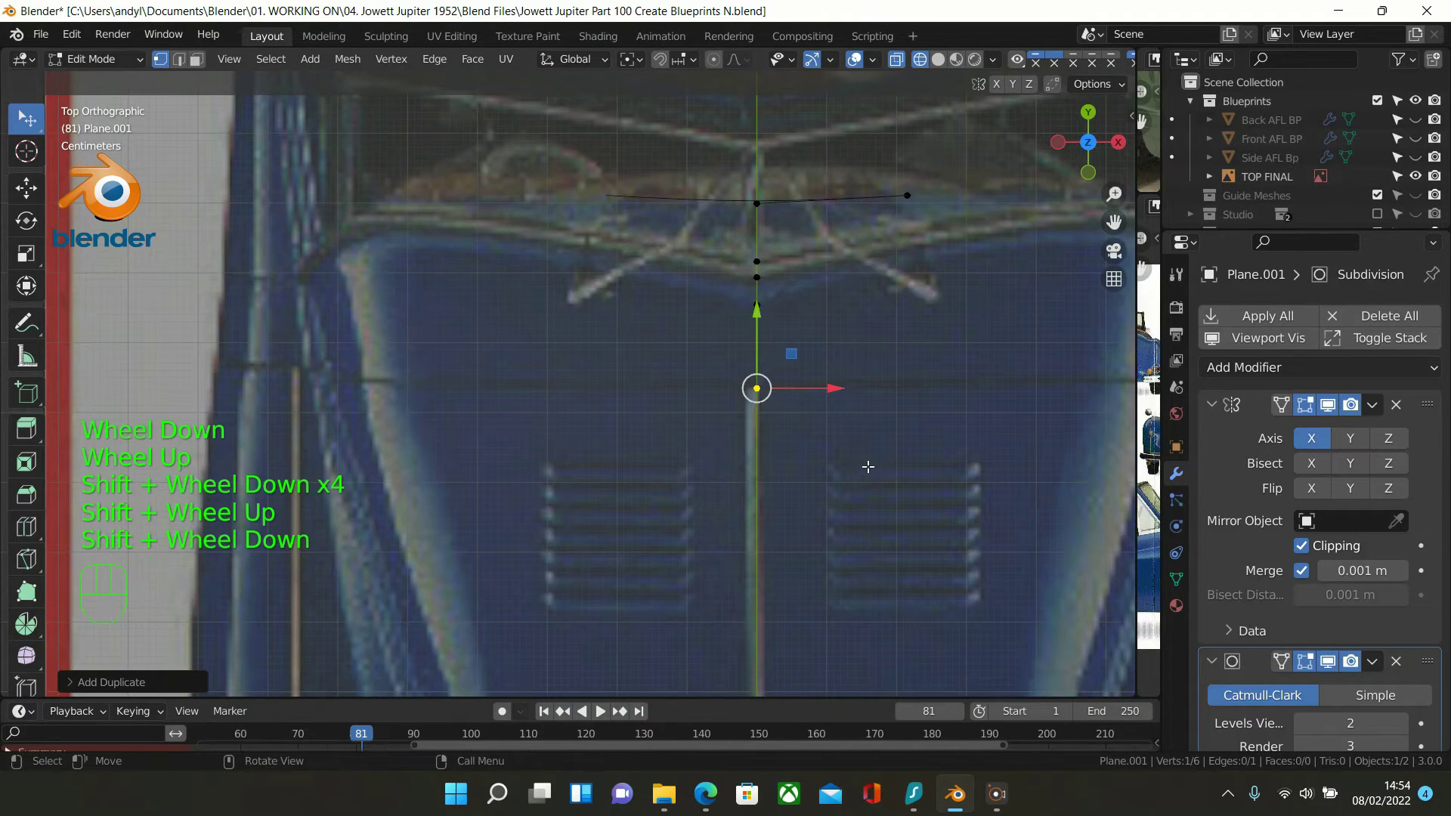
{"action": "scroll", "coordinate": [868, 457], "scroll_direction": "down", "scroll_amount": 2}
{"action": "middle_click_drag", "start_coordinate": [823, 458], "coordinate": [820, 243], "text": "shift"}
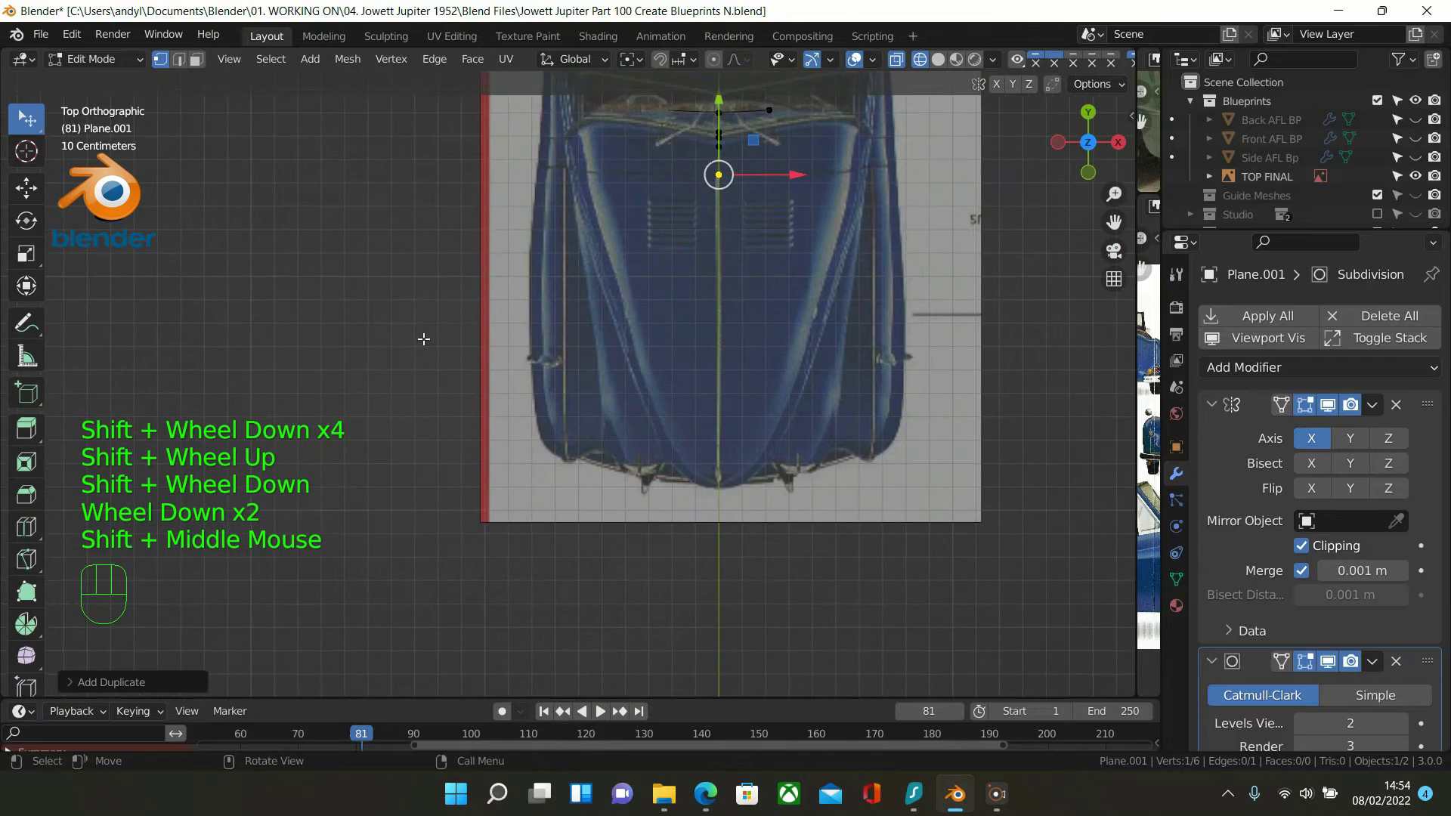
{"action": "scroll", "coordinate": [664, 373], "scroll_direction": "up", "scroll_amount": 2}
{"action": "scroll", "coordinate": [665, 373], "scroll_direction": "up", "scroll_amount": 1}
{"action": "scroll", "coordinate": [664, 373], "scroll_direction": "up", "scroll_amount": 1, "text": "shift"}
{"action": "middle_click_drag", "start_coordinate": [664, 373], "coordinate": [638, 184], "text": "shift"}
{"action": "scroll", "coordinate": [697, 225], "scroll_direction": "up", "scroll_amount": 2}
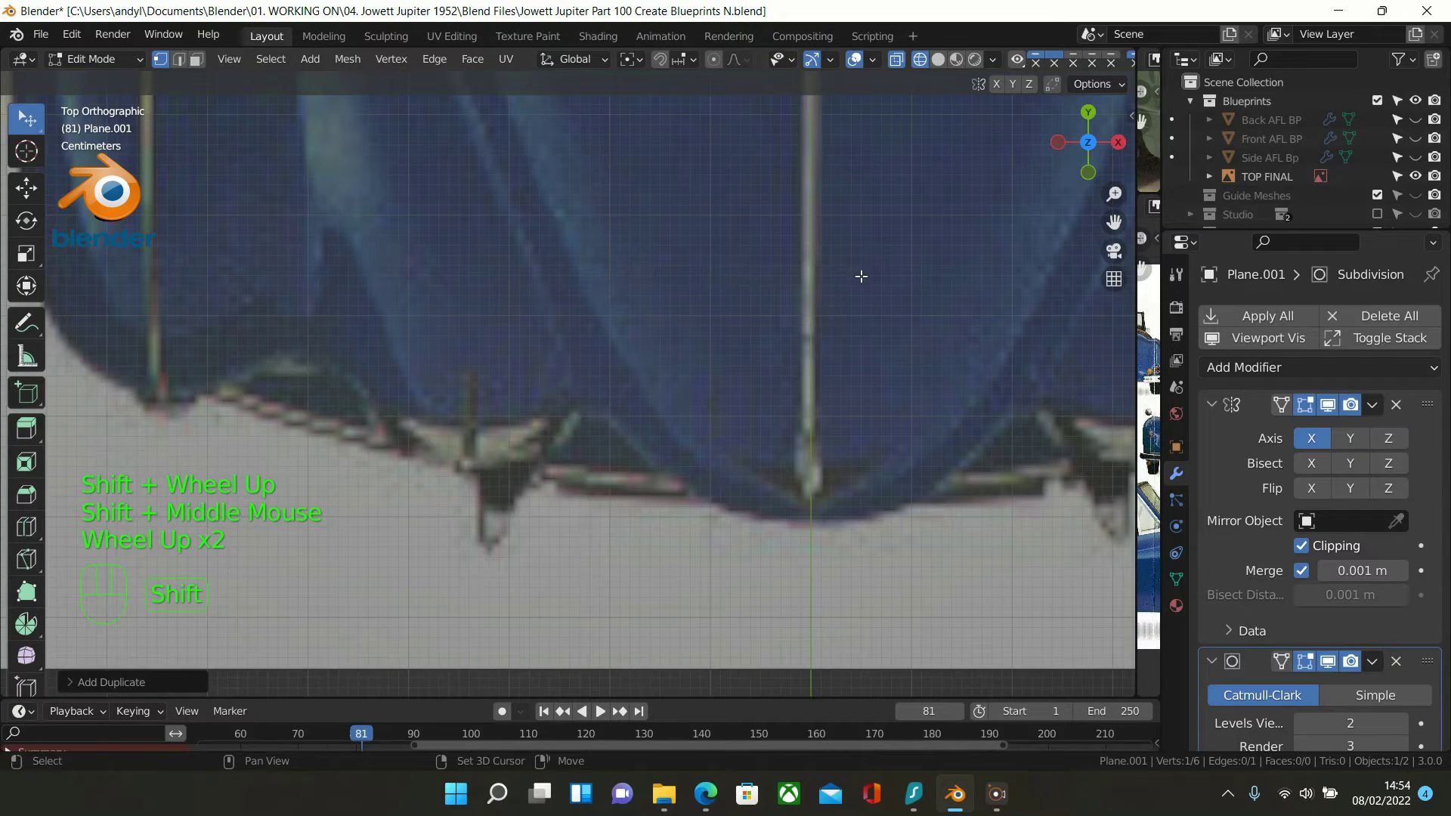
{"action": "middle_click_drag", "start_coordinate": [858, 279], "coordinate": [859, 152], "text": "shift"}
{"action": "scroll", "coordinate": [857, 163], "scroll_direction": "down", "scroll_amount": 2}
{"action": "scroll", "coordinate": [854, 170], "scroll_direction": "up", "scroll_amount": 1}
{"action": "scroll", "coordinate": [851, 179], "scroll_direction": "down", "scroll_amount": 1}
{"action": "middle_click_drag", "start_coordinate": [820, 214], "coordinate": [794, 528], "text": "shift"}
{"action": "middle_click_drag", "start_coordinate": [780, 384], "coordinate": [793, 511], "text": "shift"}
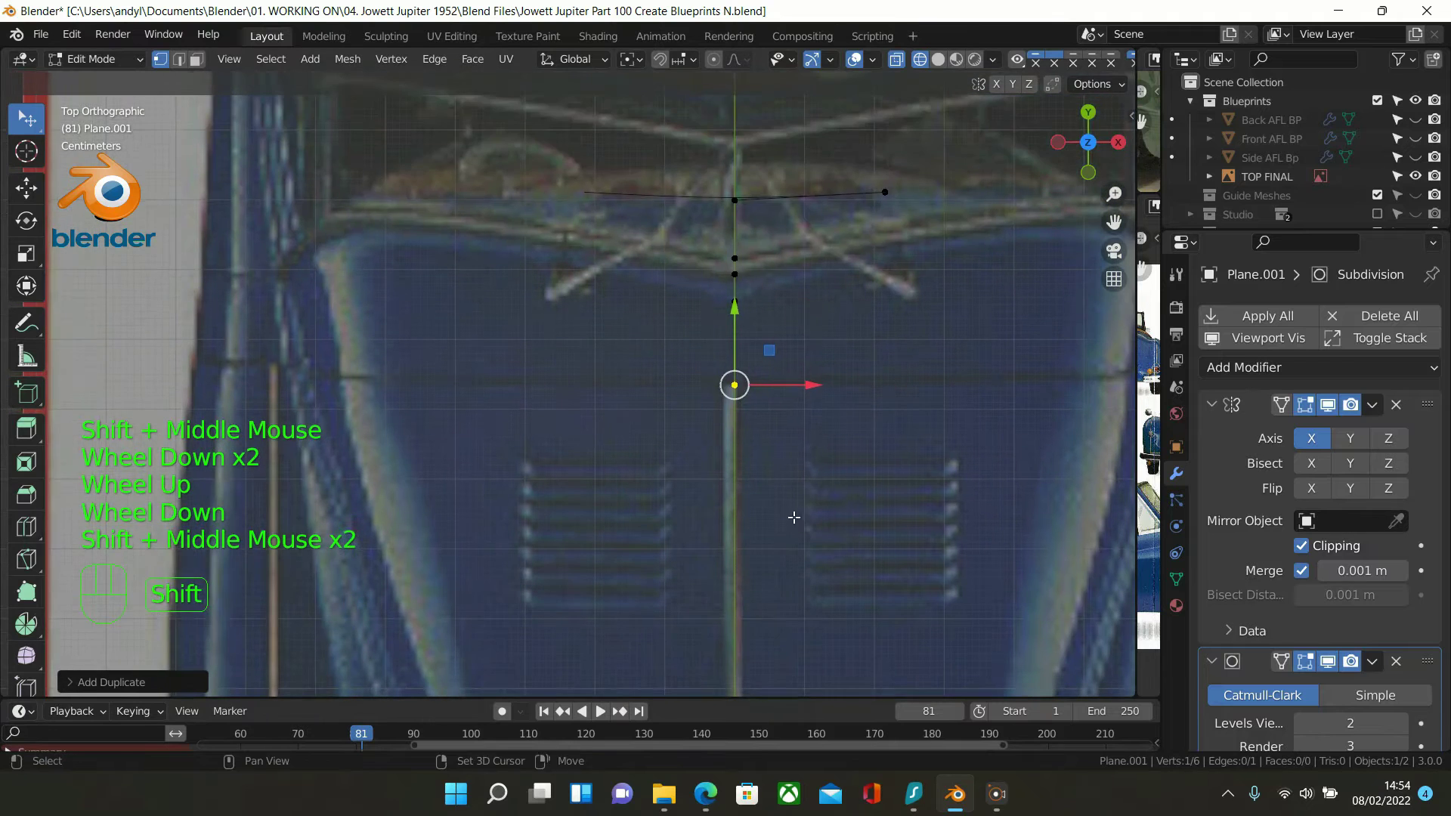
{"action": "scroll", "coordinate": [797, 455], "scroll_direction": "down", "scroll_amount": 3}
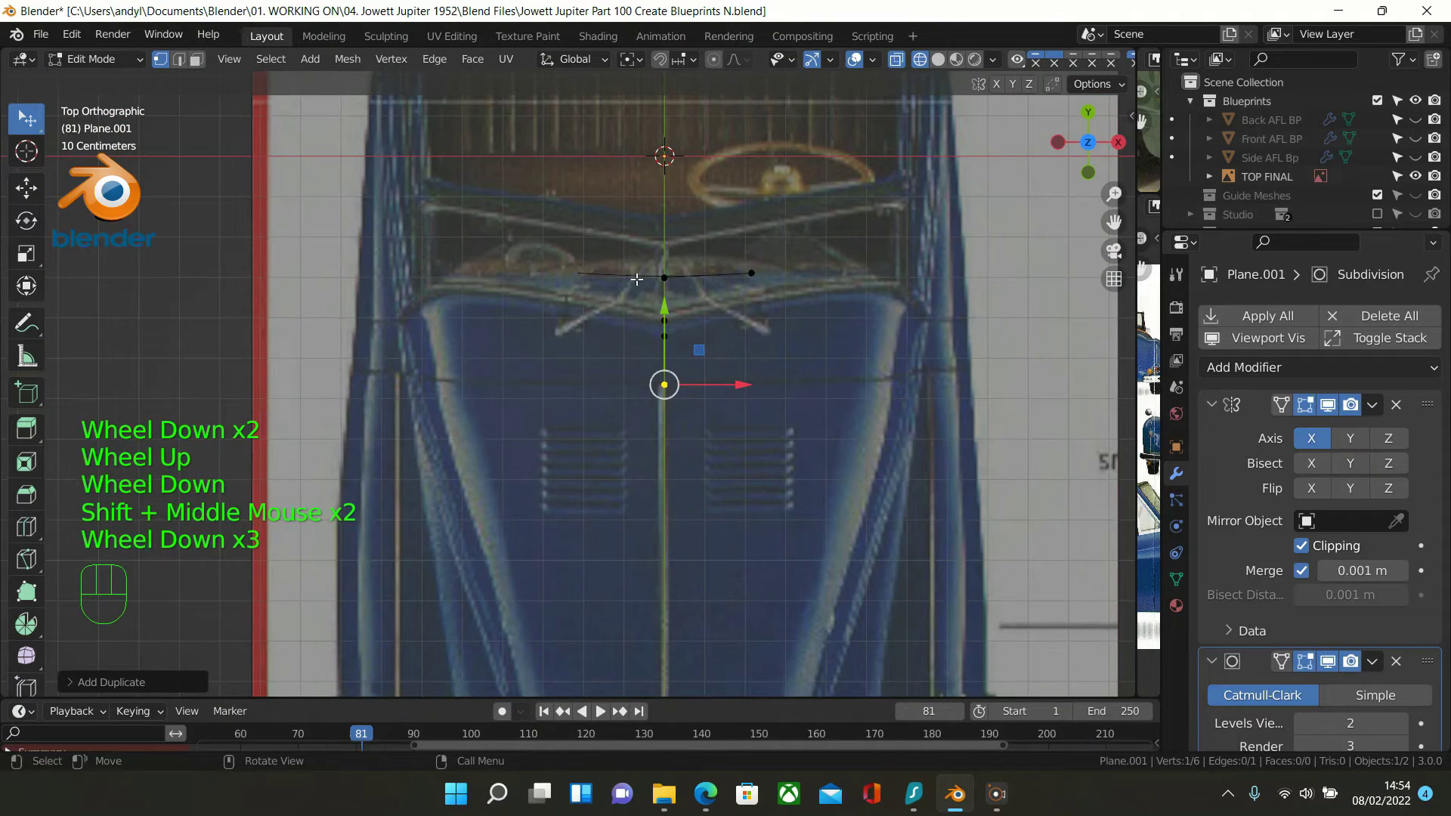
{"action": "scroll", "coordinate": [859, 263], "scroll_direction": "down", "scroll_amount": 1}
{"action": "scroll", "coordinate": [766, 315], "scroll_direction": "up", "scroll_amount": 3}
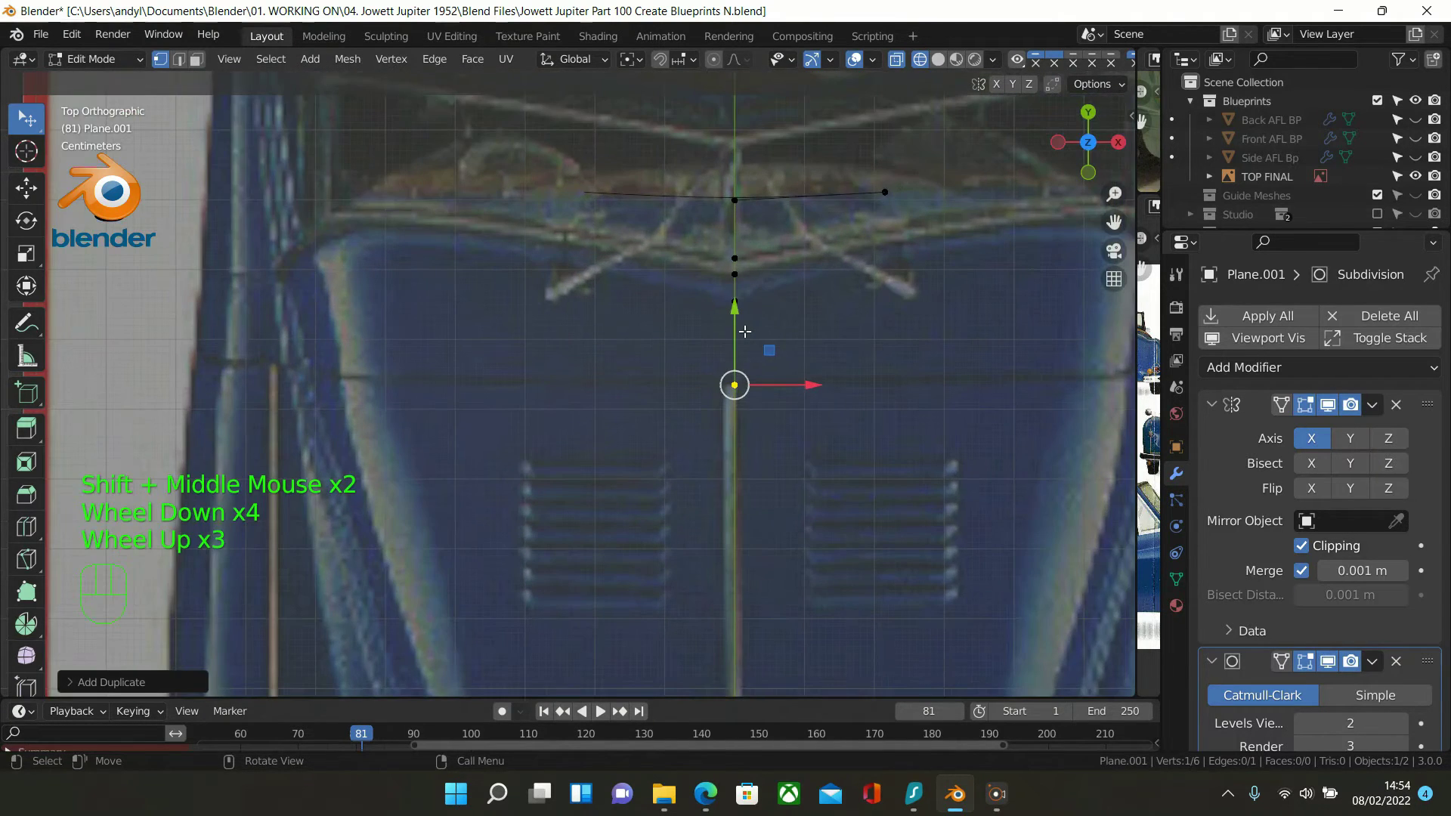
{"action": "scroll", "coordinate": [743, 350], "scroll_direction": "down", "scroll_amount": 2}
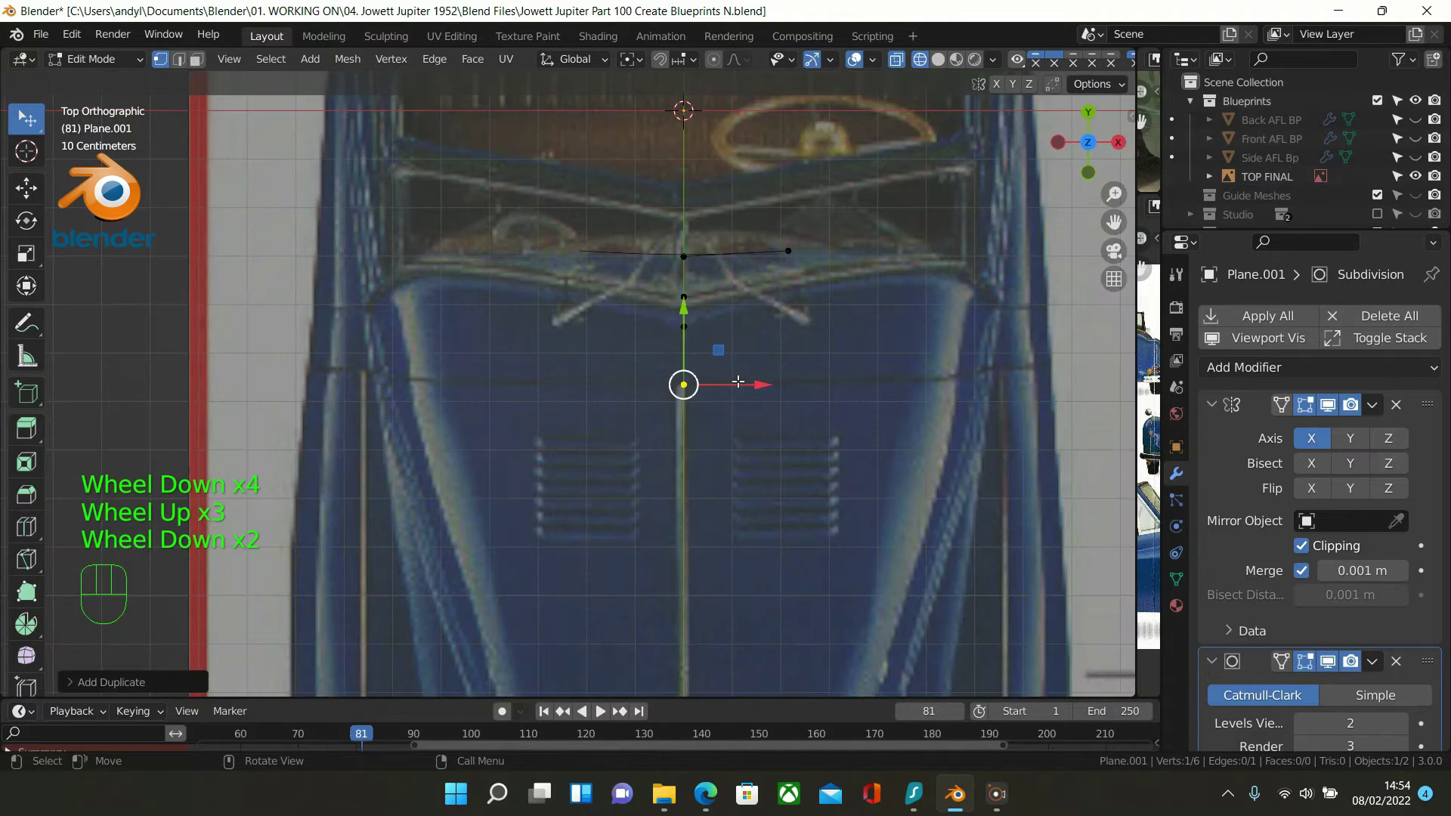
{"action": "middle_click_drag", "start_coordinate": [738, 383], "coordinate": [744, 160], "text": "shift"}
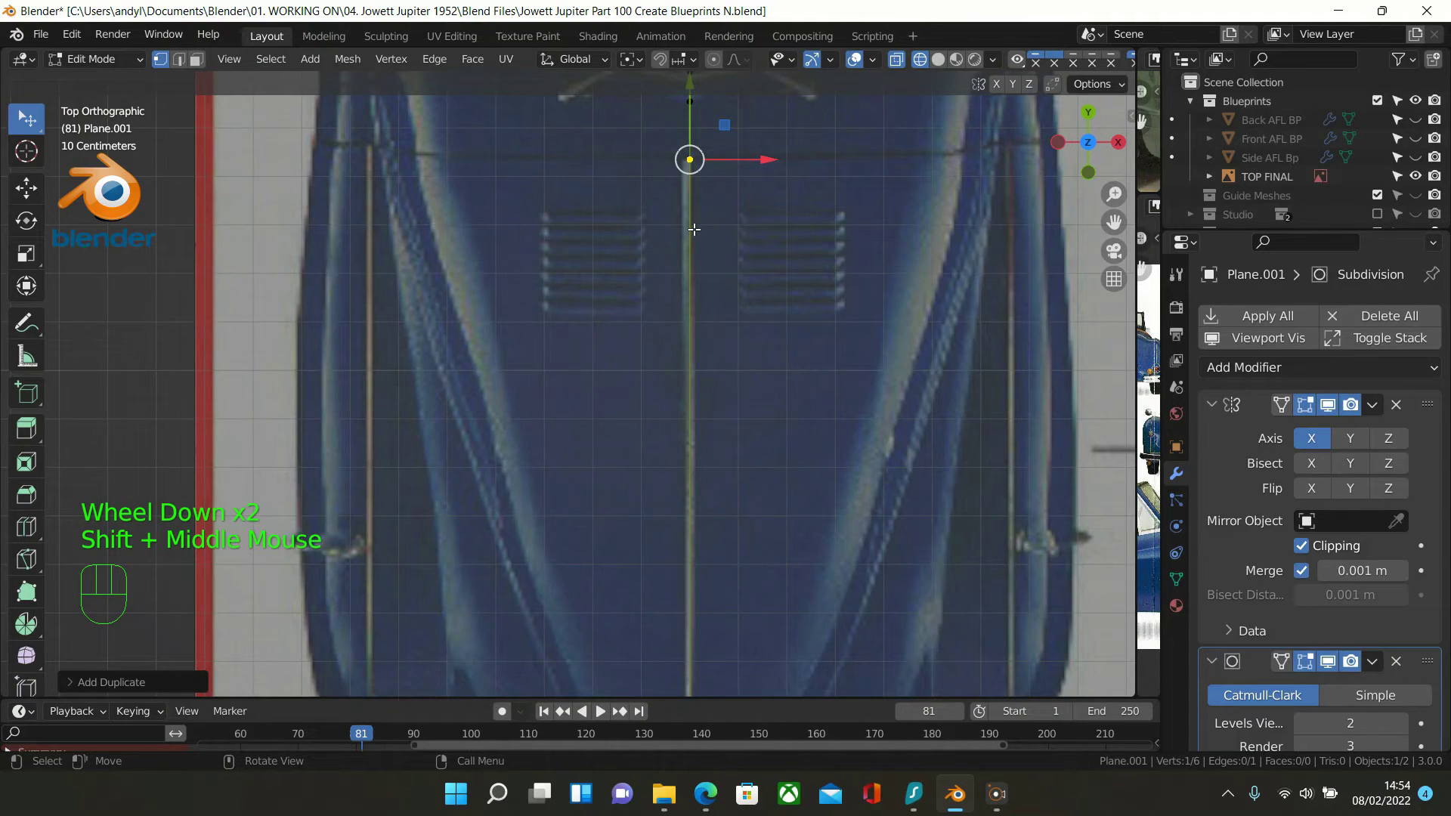
{"action": "scroll", "coordinate": [694, 229], "scroll_direction": "down", "scroll_amount": 1}
{"action": "scroll", "coordinate": [693, 229], "scroll_direction": "up", "scroll_amount": 1}
{"action": "scroll", "coordinate": [710, 242], "scroll_direction": "down", "scroll_amount": 3}
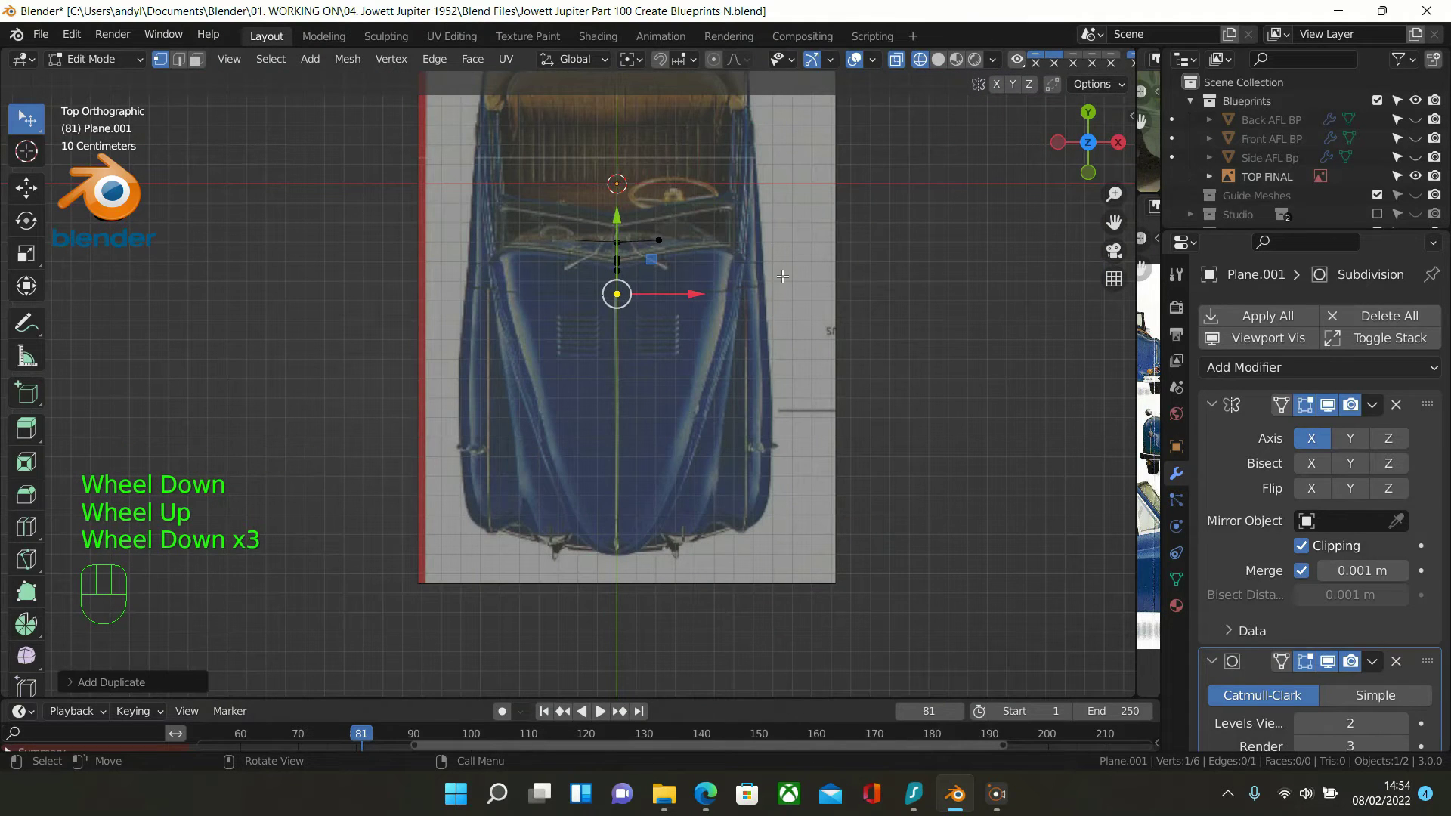
{"action": "key", "text": "q"}
{"action": "key", "text": "Tab"}
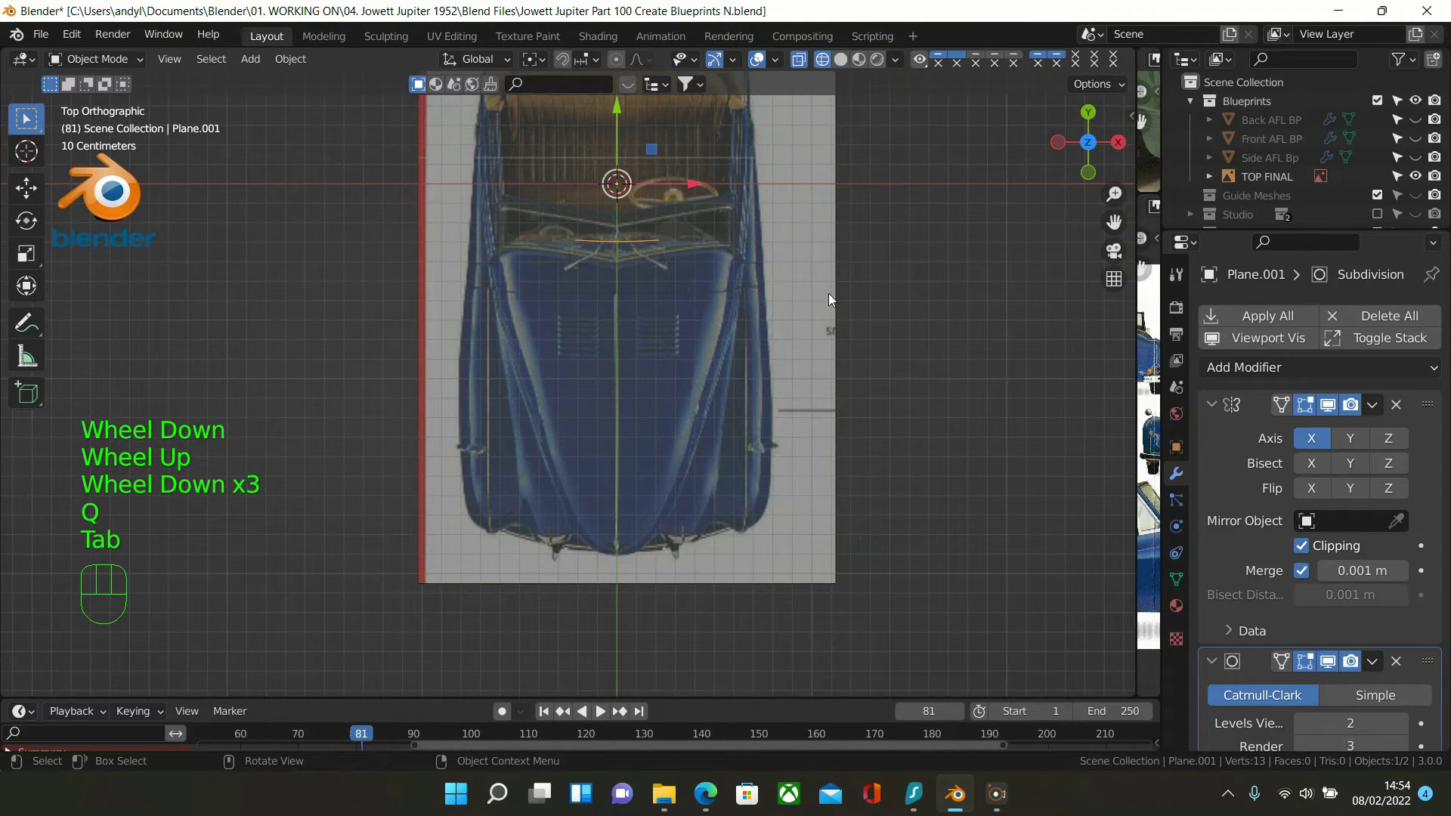
{"action": "key", "text": "Tab"}
Extrude the centreline vertex at the bonnet's rear seam along negative Y to the nose of the bonnet
{"action": "scroll", "coordinate": [711, 280], "scroll_direction": "up", "scroll_amount": 1}
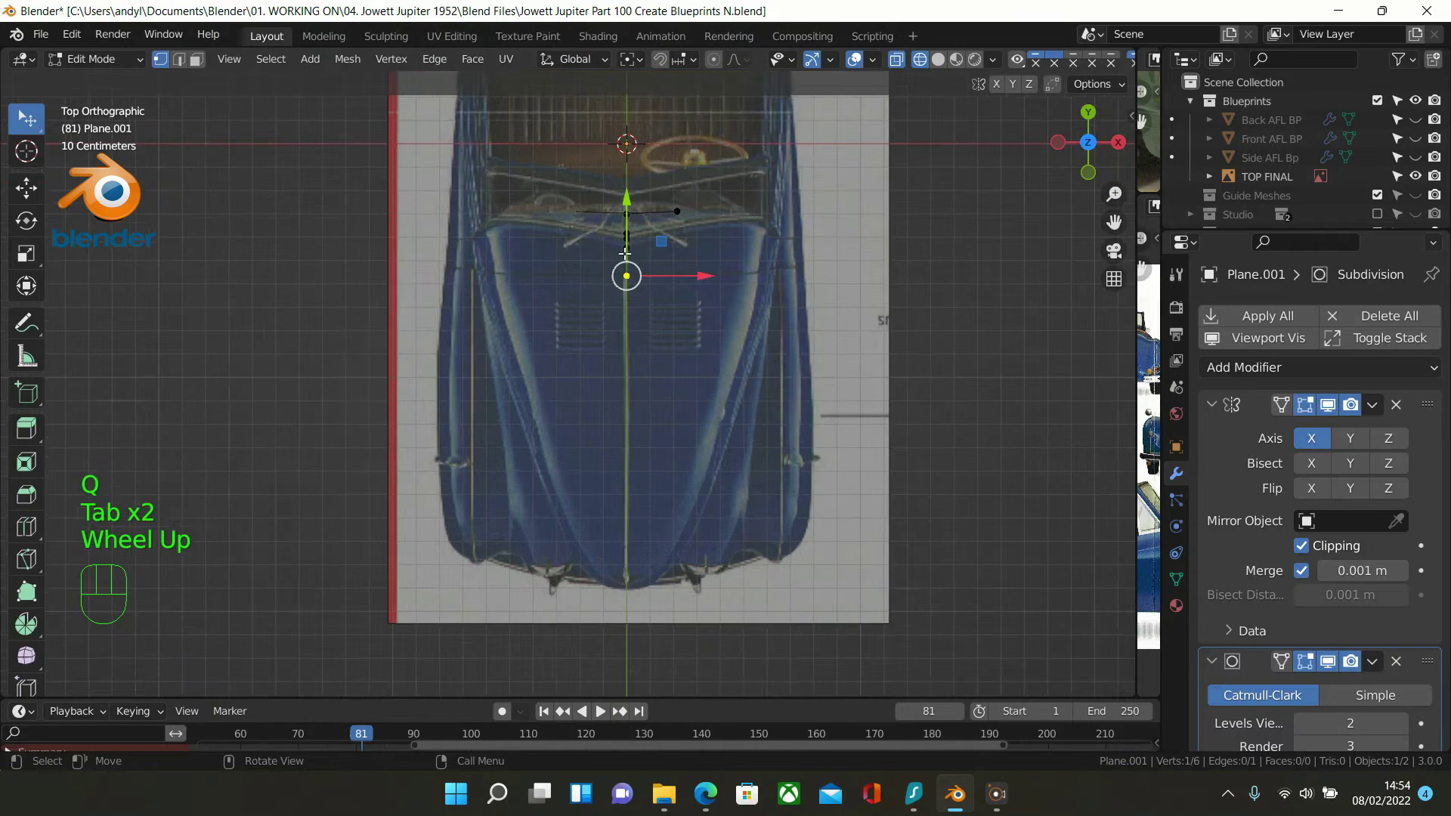
{"action": "scroll", "coordinate": [688, 268], "scroll_direction": "down", "scroll_amount": 1}
{"action": "scroll", "coordinate": [688, 268], "scroll_direction": "up", "scroll_amount": 1}
{"action": "scroll", "coordinate": [688, 270], "scroll_direction": "up", "scroll_amount": 1}
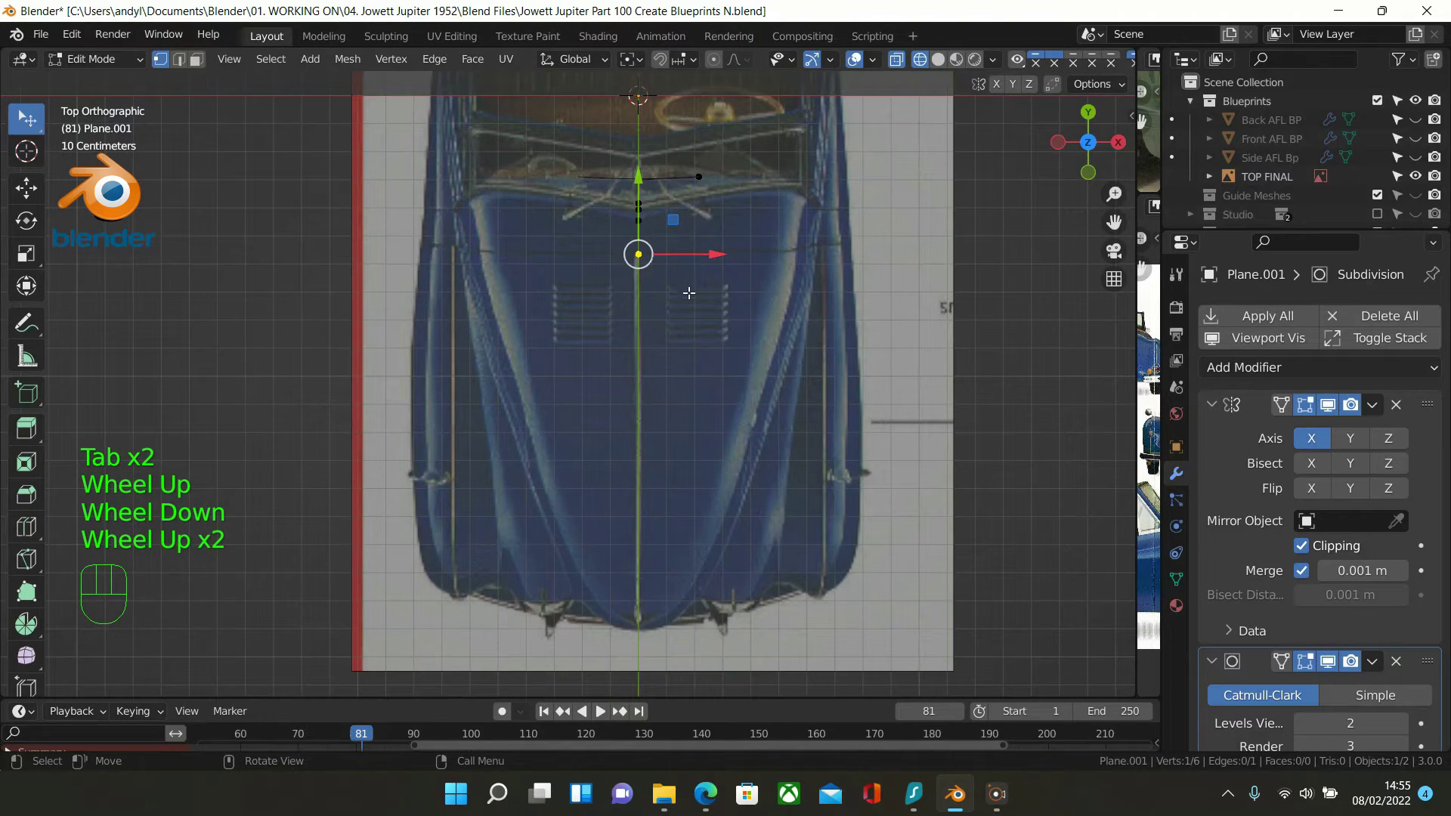
{"action": "key", "text": "e"}
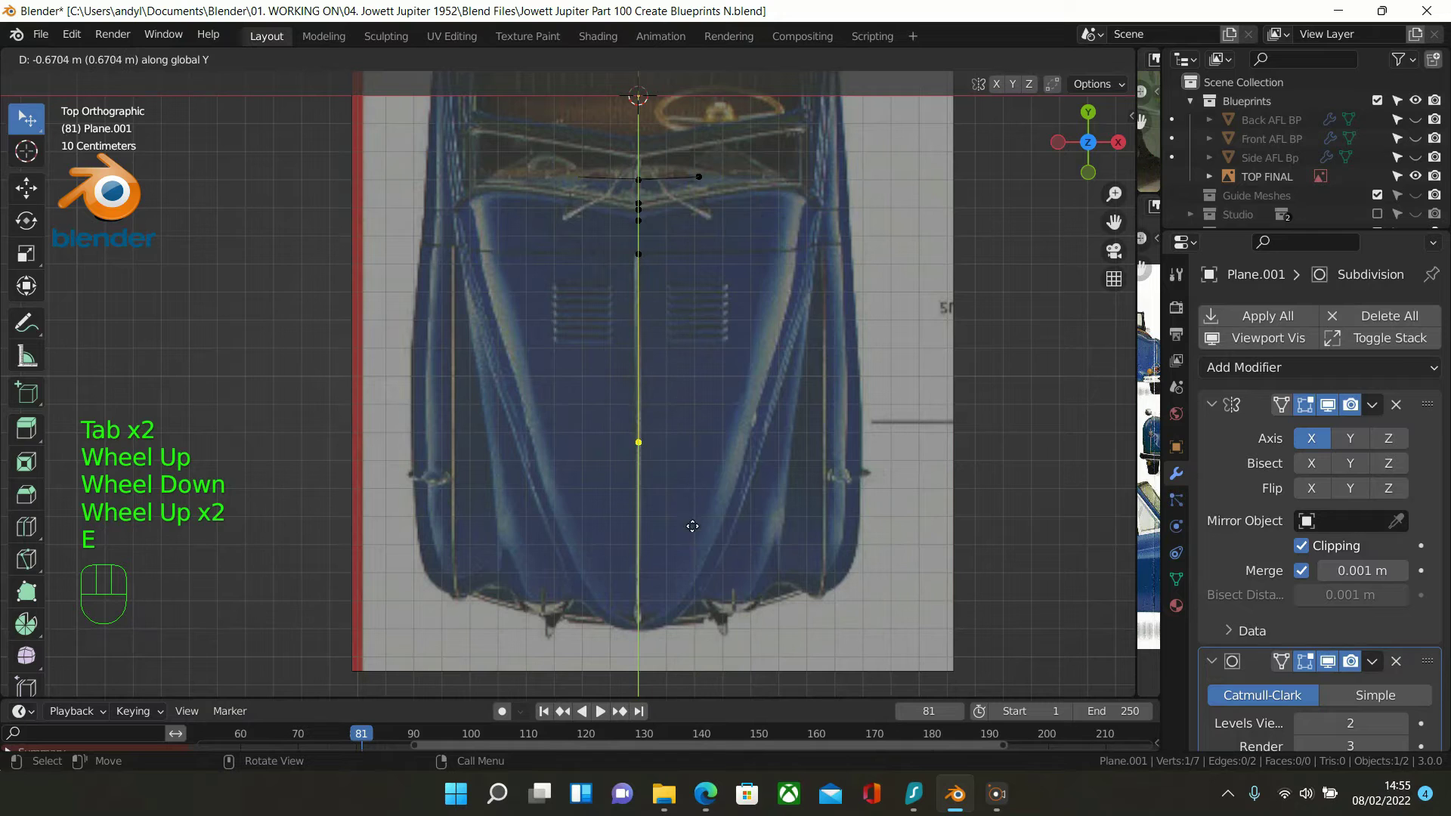
{"action": "left_click", "coordinate": [687, 681]}
Move the nose vertex slightly back along positive Y, clear of the bonnet's front tip on the blueprint
{"action": "scroll", "coordinate": [687, 628], "scroll_direction": "up", "scroll_amount": 3}
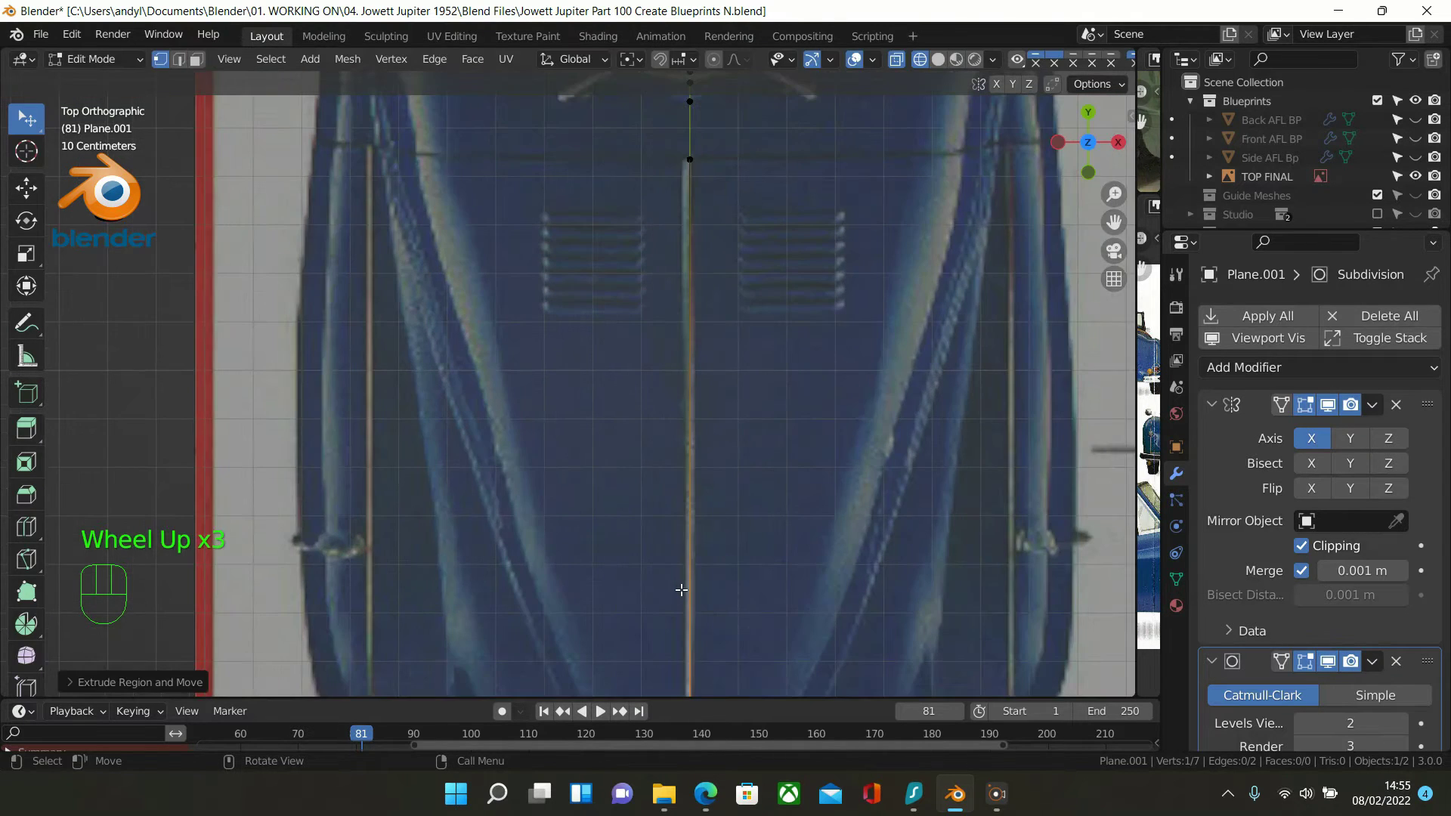
{"action": "middle_click_drag", "start_coordinate": [753, 528], "coordinate": [774, 257], "text": "shift"}
{"action": "scroll", "coordinate": [791, 379], "scroll_direction": "up", "scroll_amount": 2}
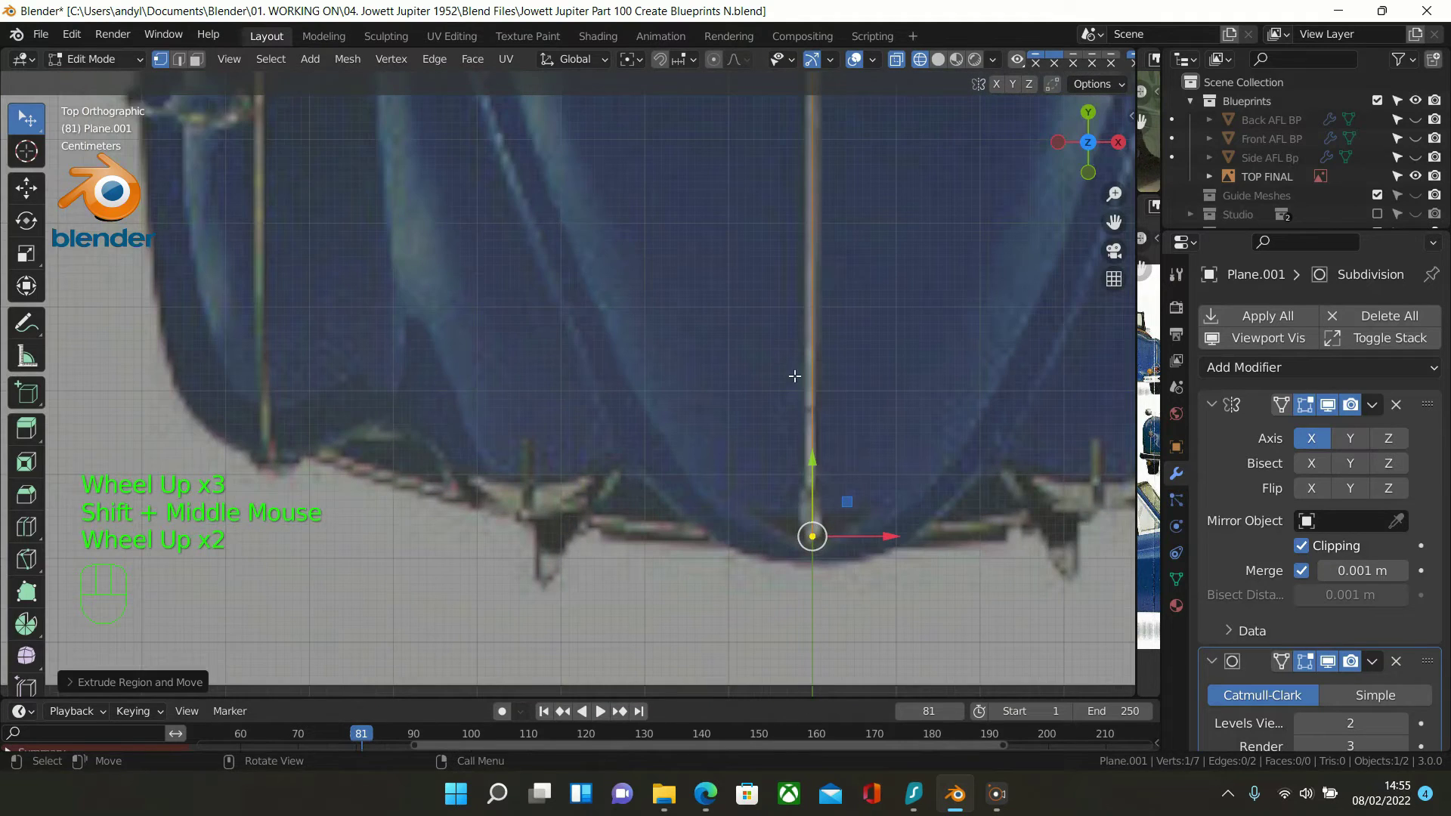
{"action": "middle_click_drag", "start_coordinate": [862, 392], "coordinate": [840, 321], "text": "shift"}
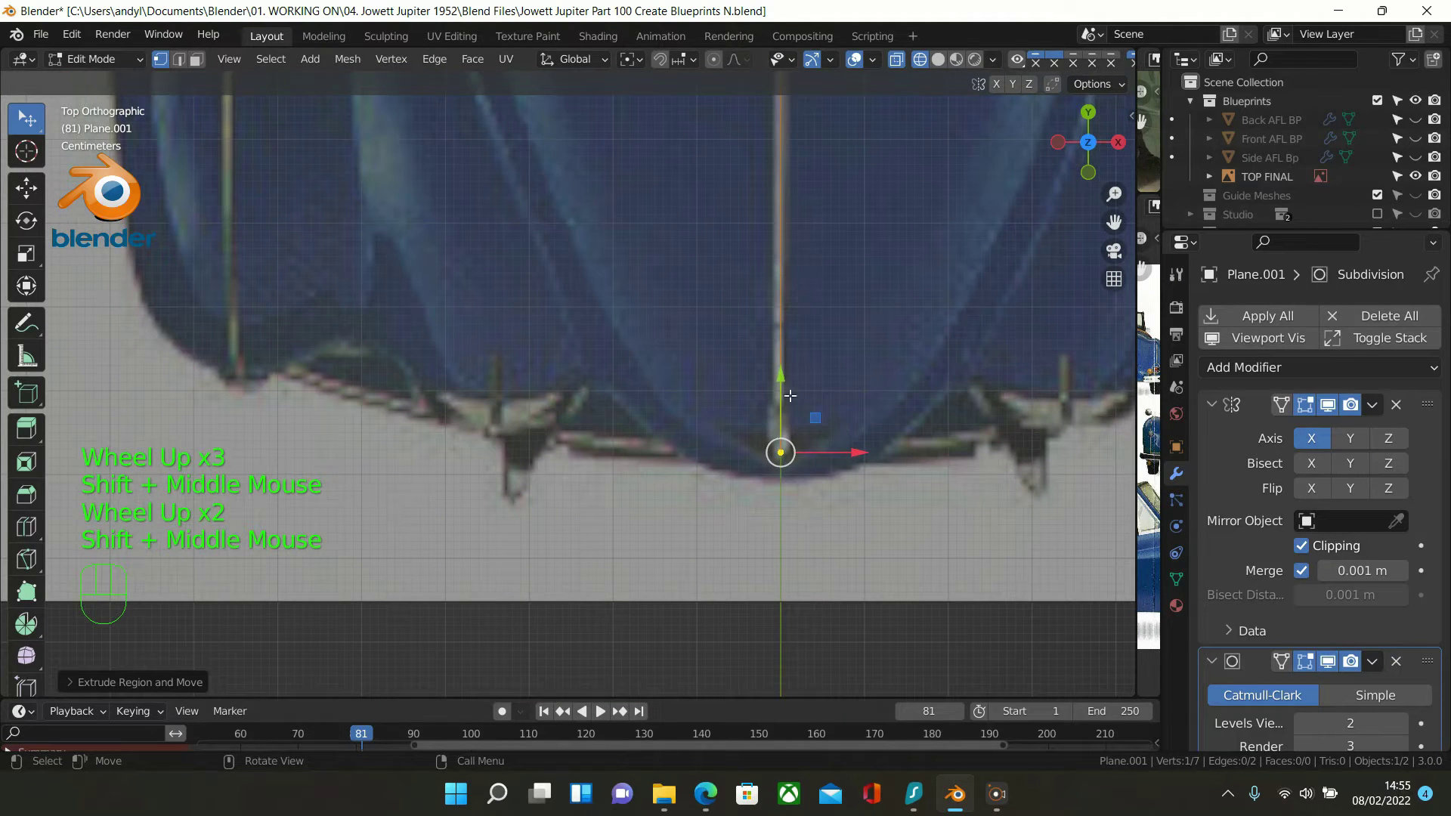
{"action": "left_click_drag", "start_coordinate": [781, 376], "coordinate": [774, 327]}
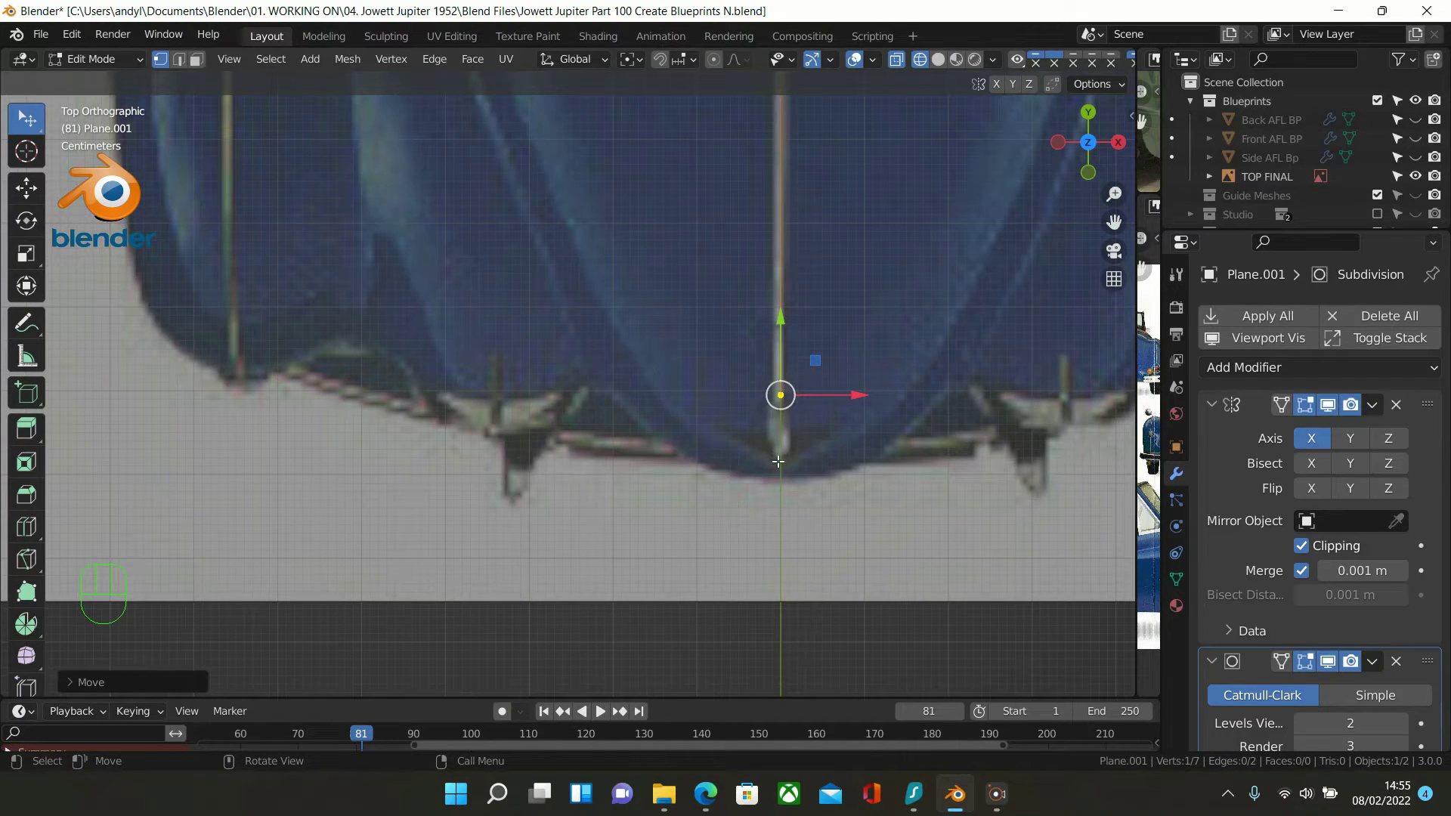
Extrude the centreline vertex at the bonnet's rear seam along the X axis
{"action": "scroll", "coordinate": [848, 295], "scroll_direction": "down", "scroll_amount": 2}
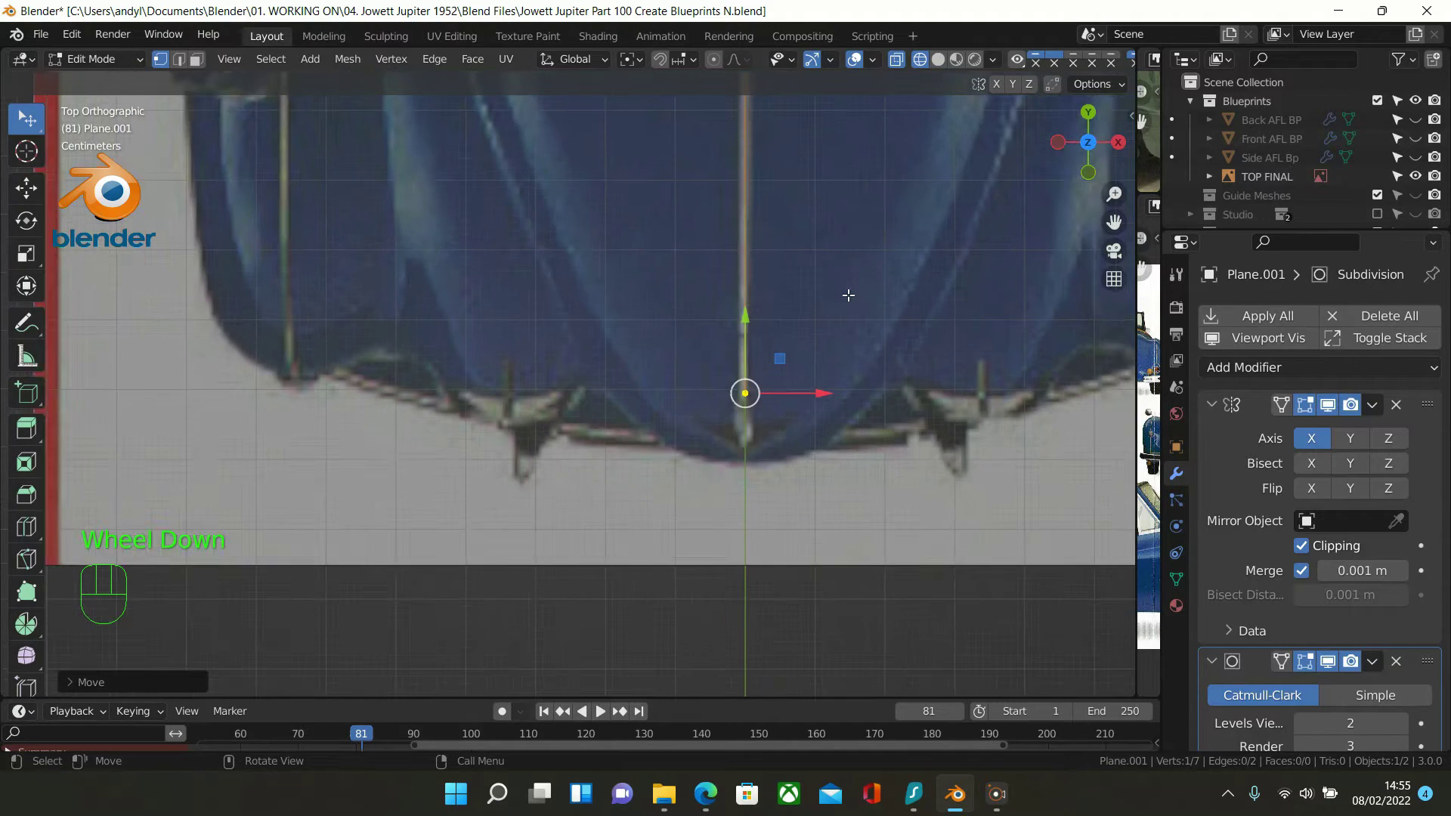
{"action": "middle_click_drag", "start_coordinate": [805, 424], "coordinate": [591, 288], "text": "shift"}
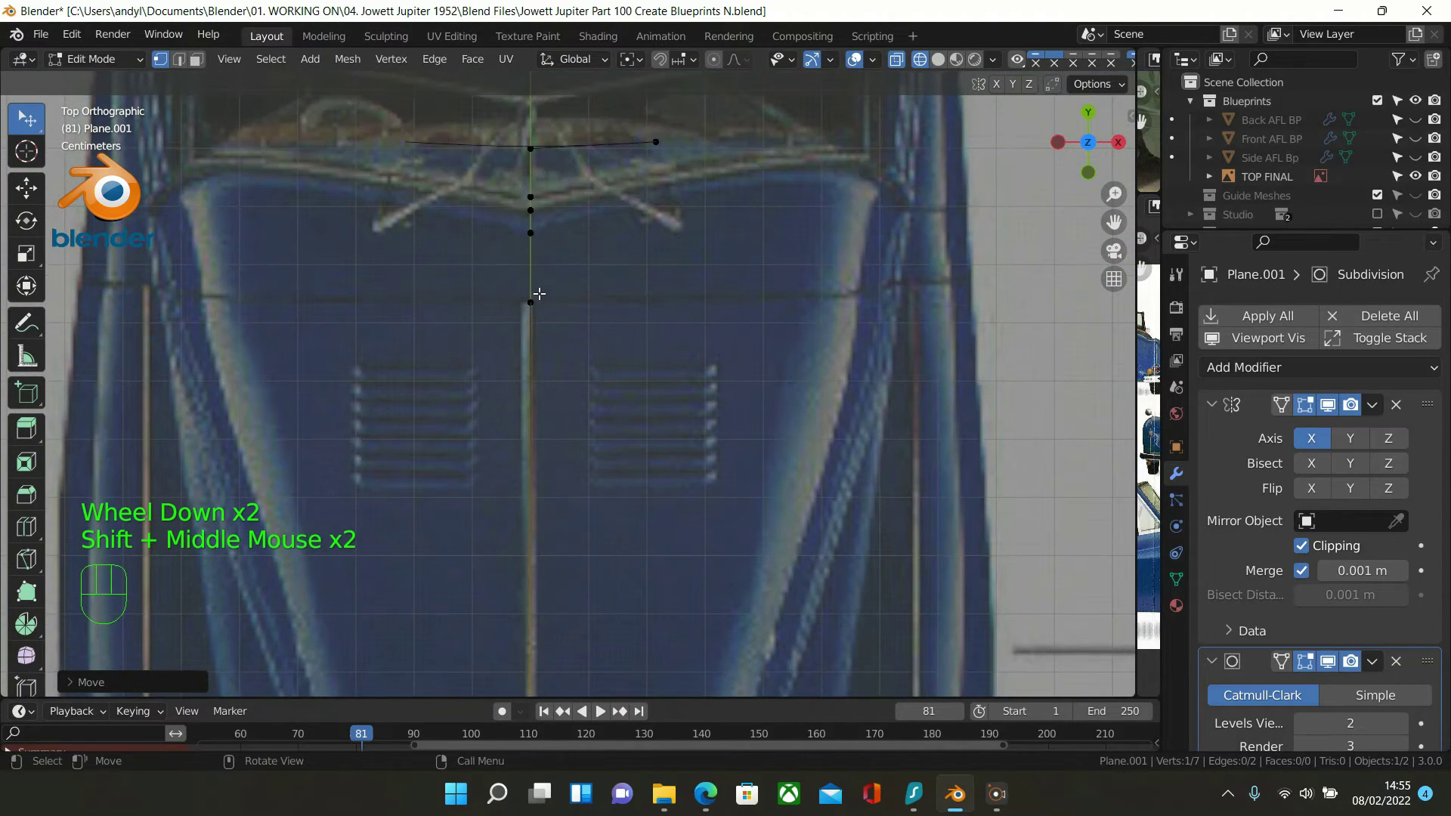
{"action": "left_click", "coordinate": [539, 295]}
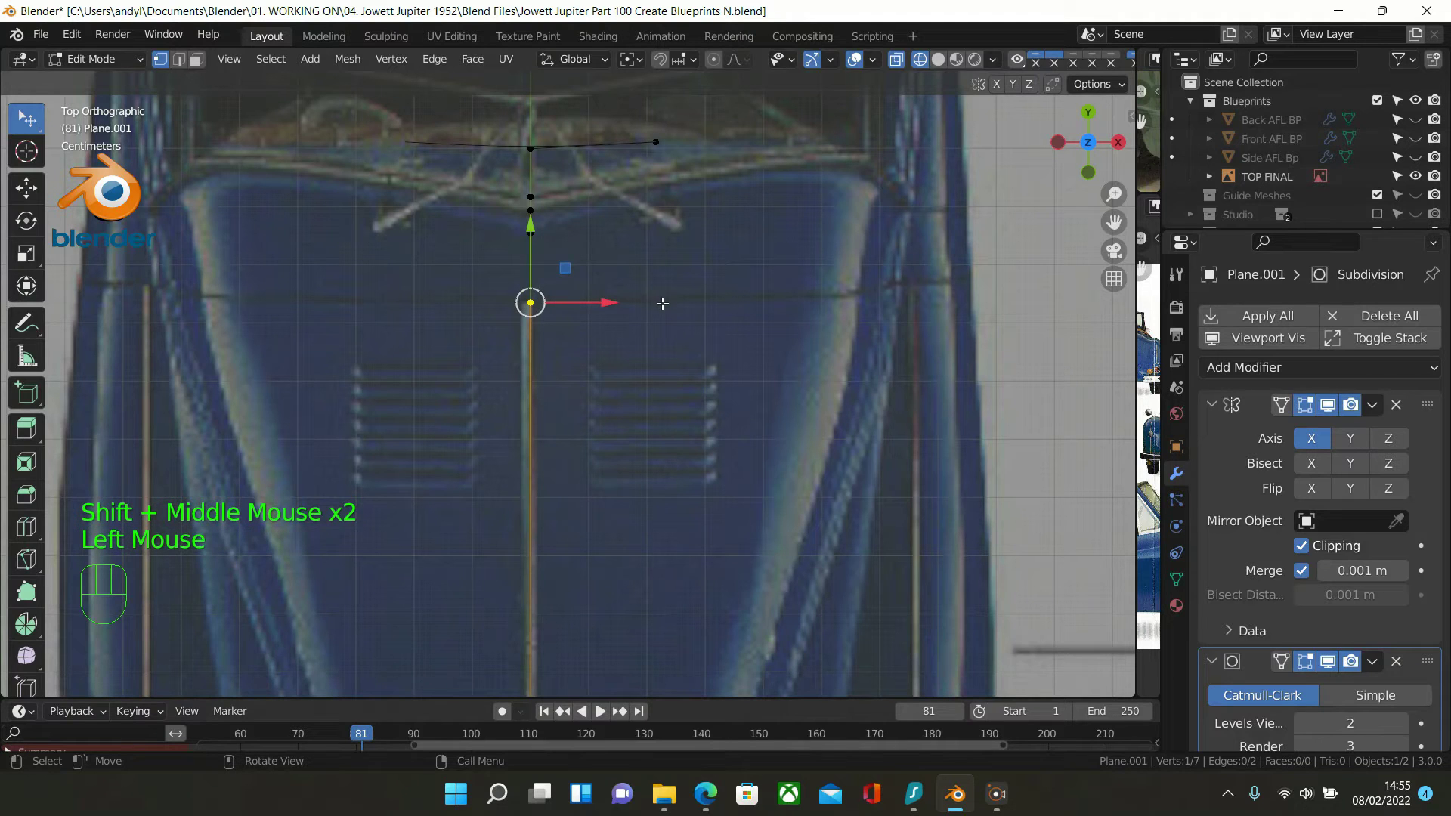
{"action": "key", "text": "e"}
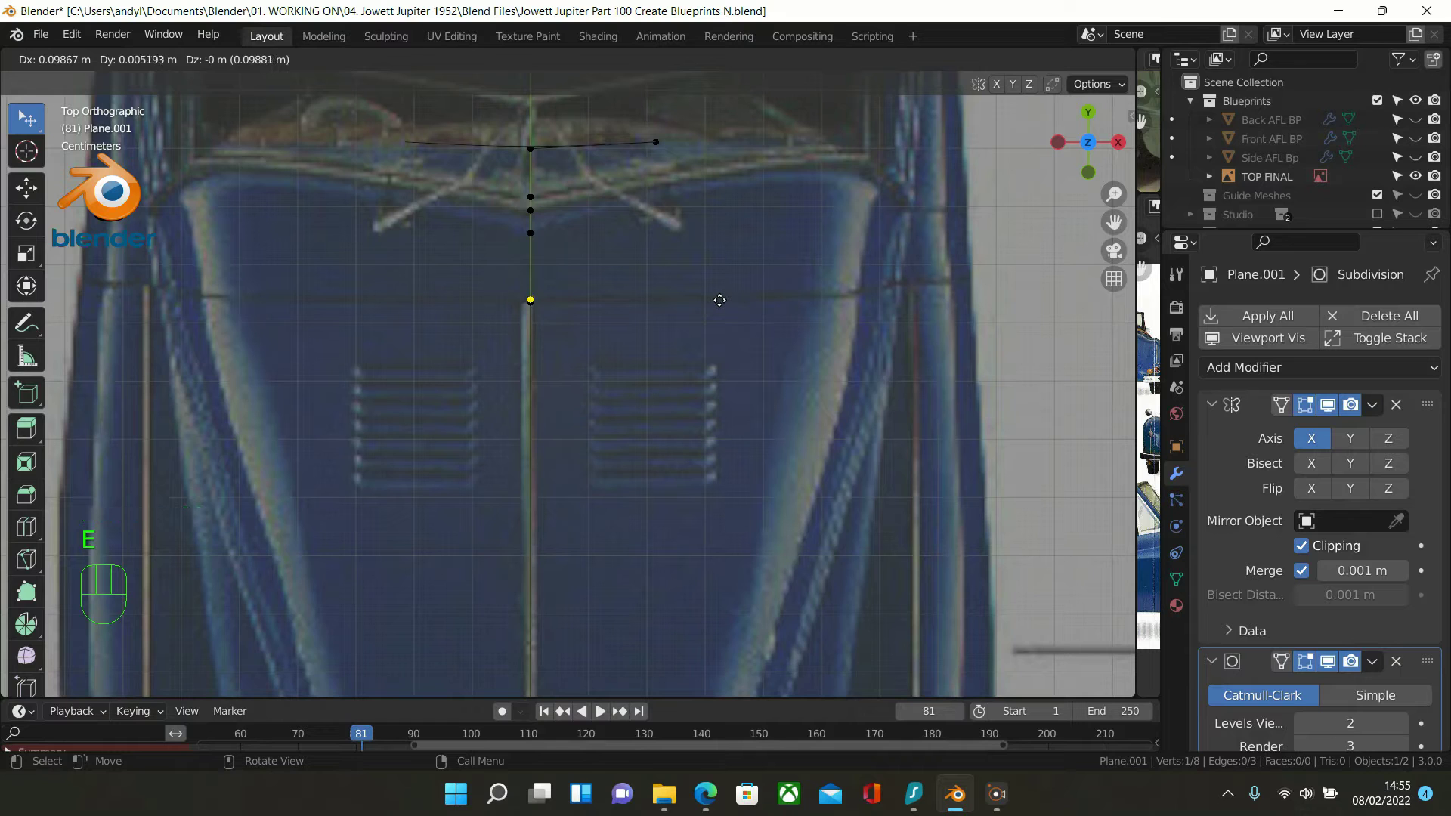
{"action": "key", "text": "x"}
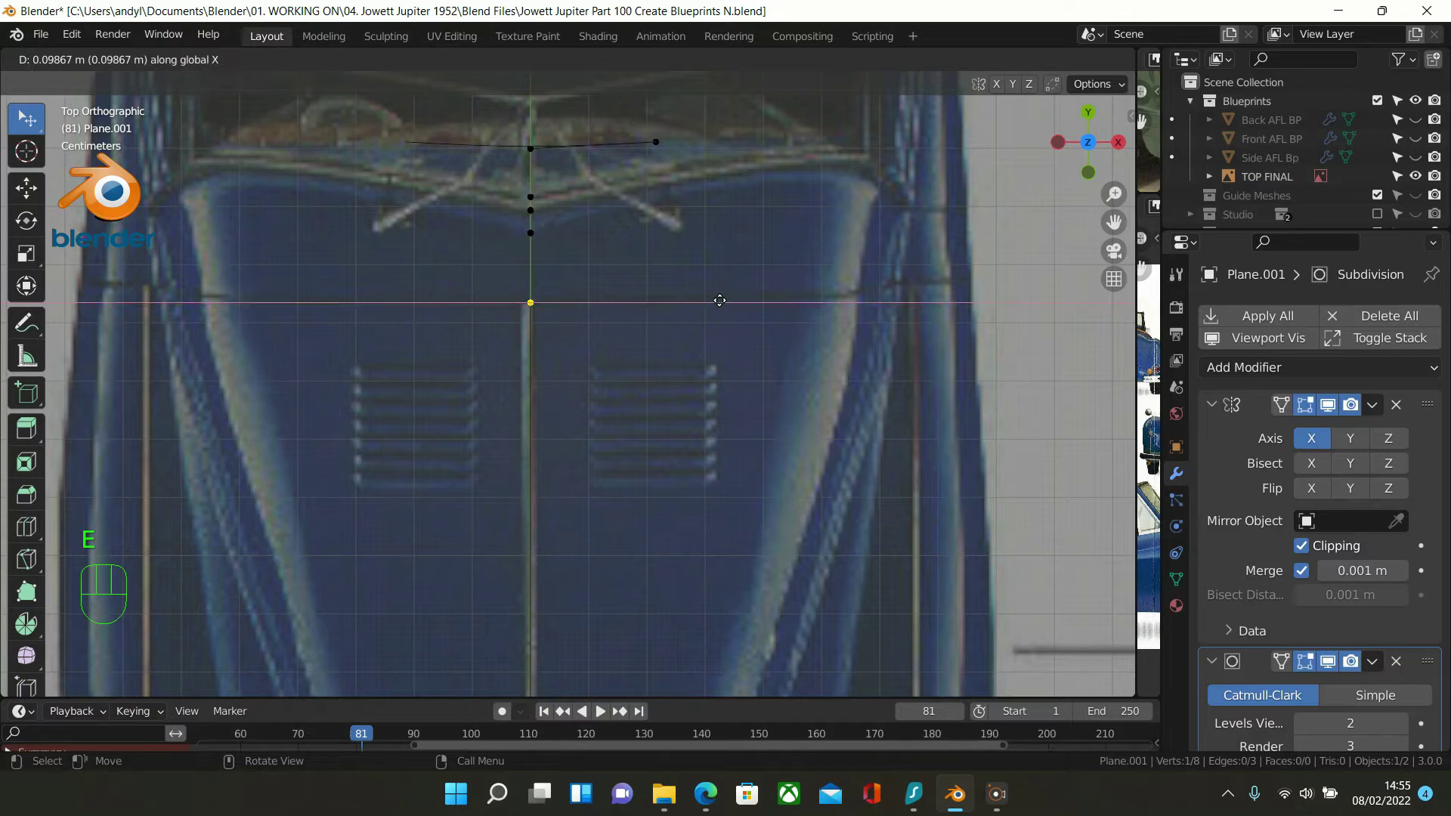
{"action": "left_click", "coordinate": [783, 301]}
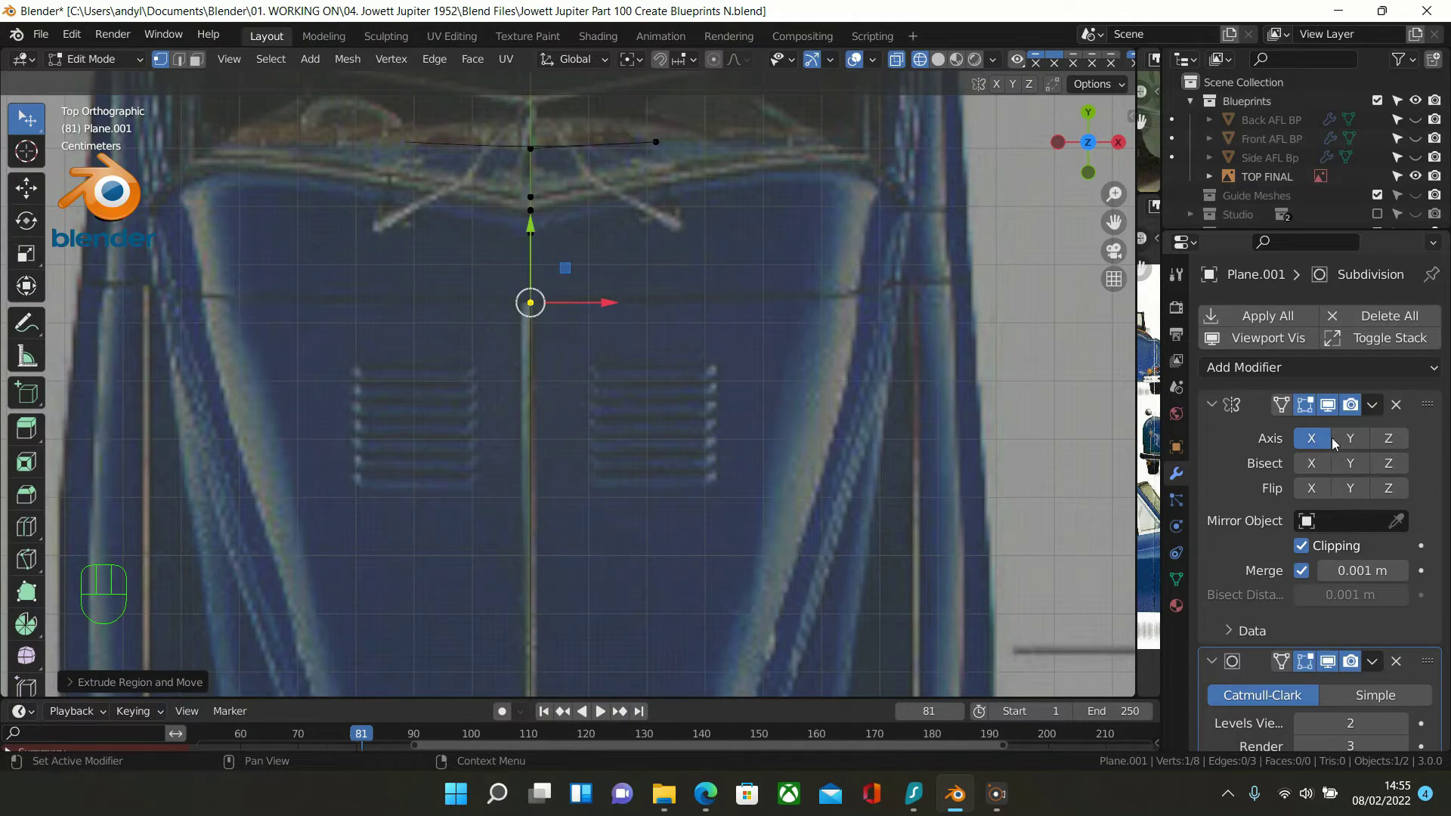
Turn off clipping in the Mirror modifier and move the extruded vertex outward along X and slightly along Y onto the seam
{"action": "left_click", "coordinate": [1300, 552]}
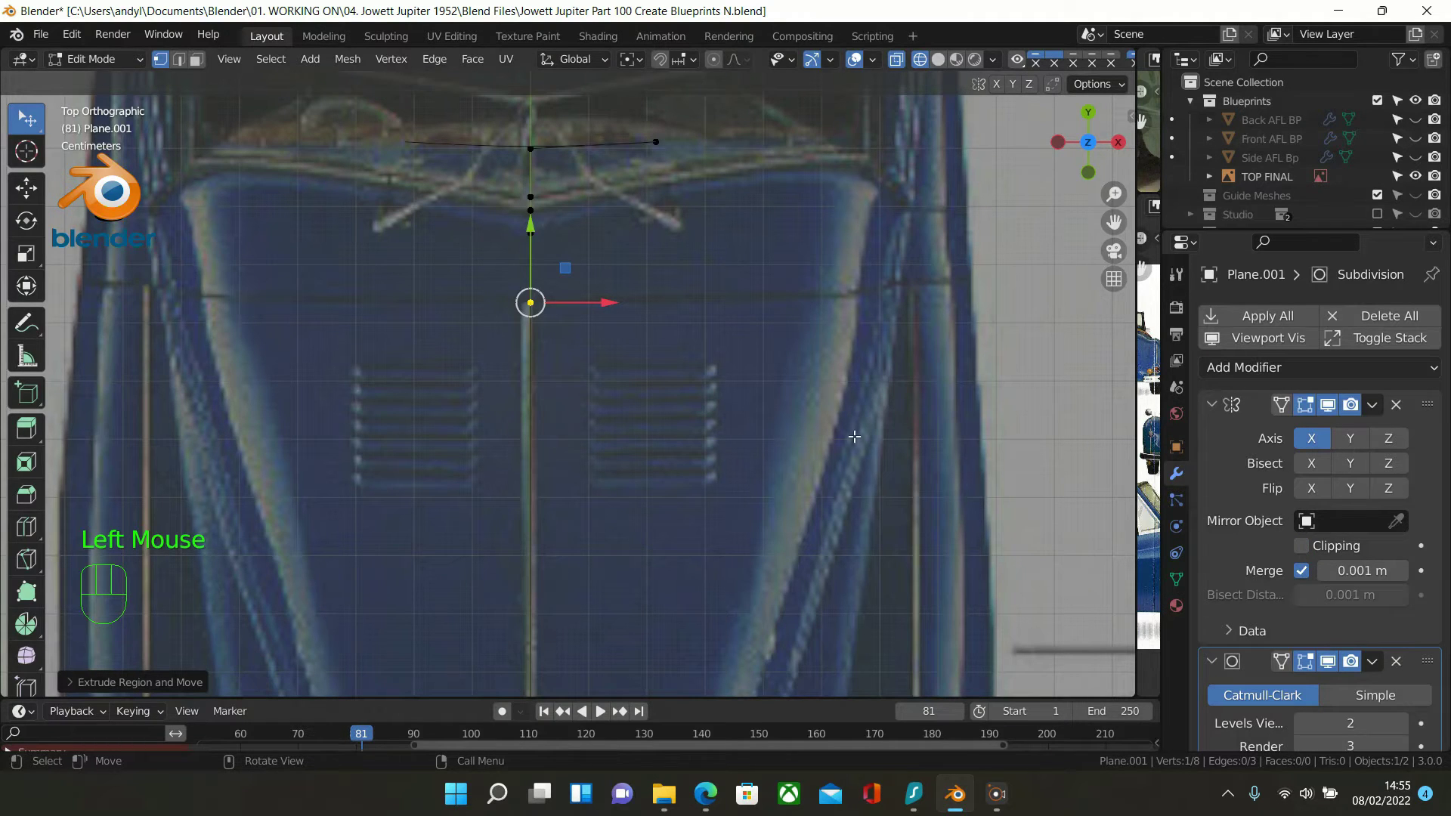
{"action": "left_click_drag", "start_coordinate": [605, 303], "coordinate": [676, 319]}
{"action": "scroll", "coordinate": [653, 244], "scroll_direction": "up", "scroll_amount": 3}
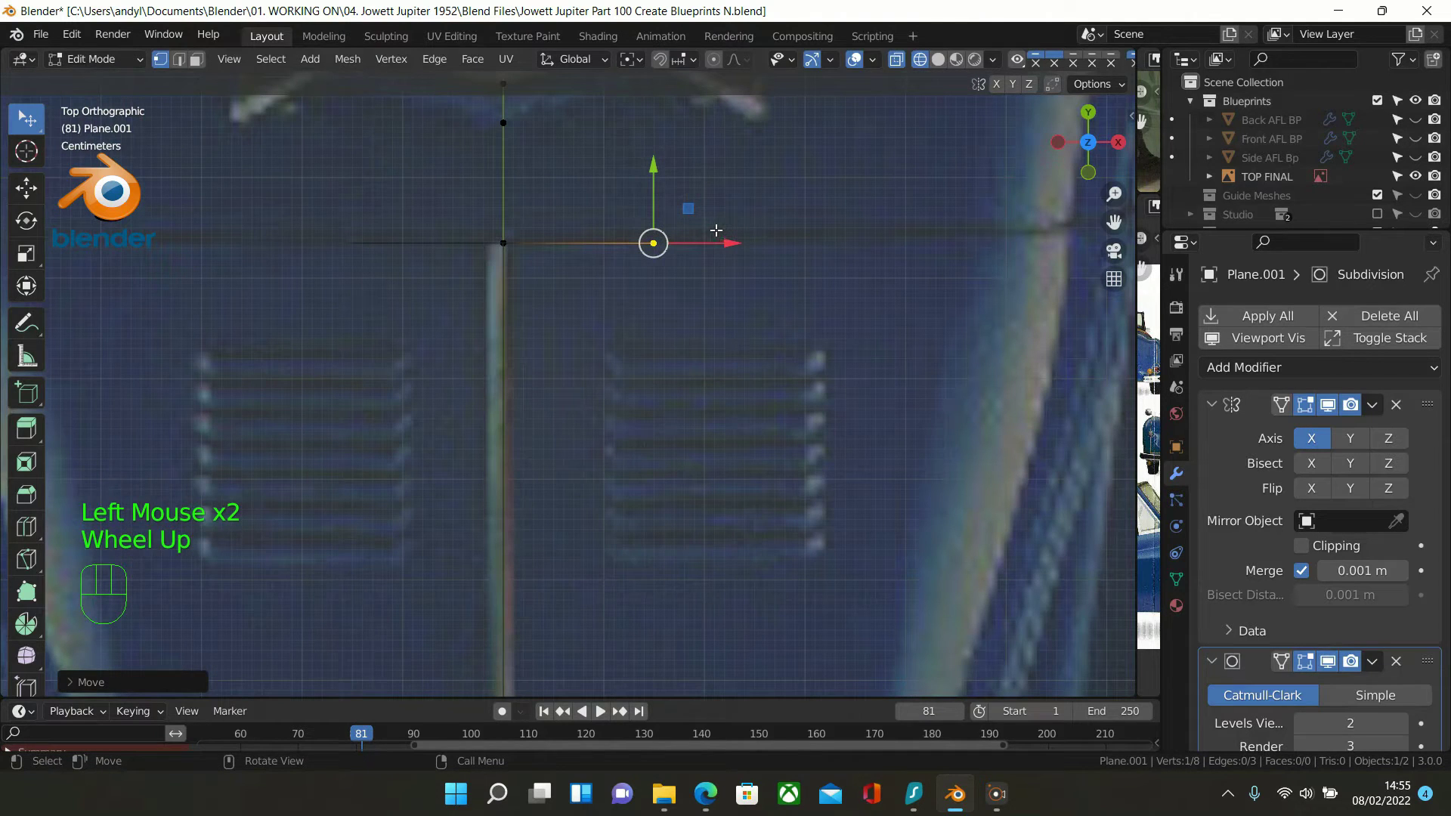
{"action": "left_click_drag", "start_coordinate": [650, 189], "coordinate": [648, 690]}
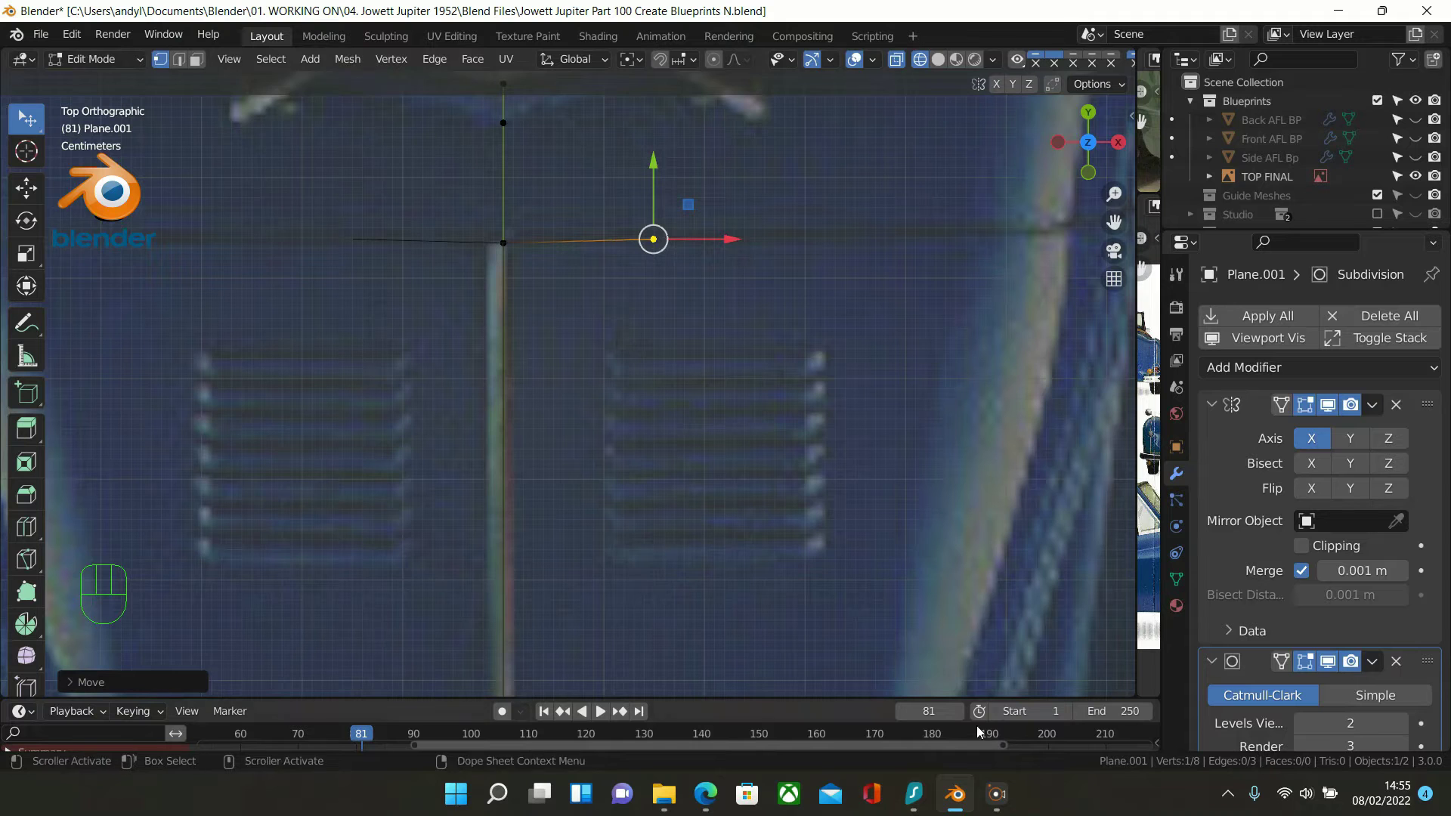
Extrude the seam's outer vertex about 0.38 m further outward along the rear seam to the bonnet's side crease
{"action": "middle_click_drag", "start_coordinate": [866, 282], "coordinate": [680, 393], "text": "shift"}
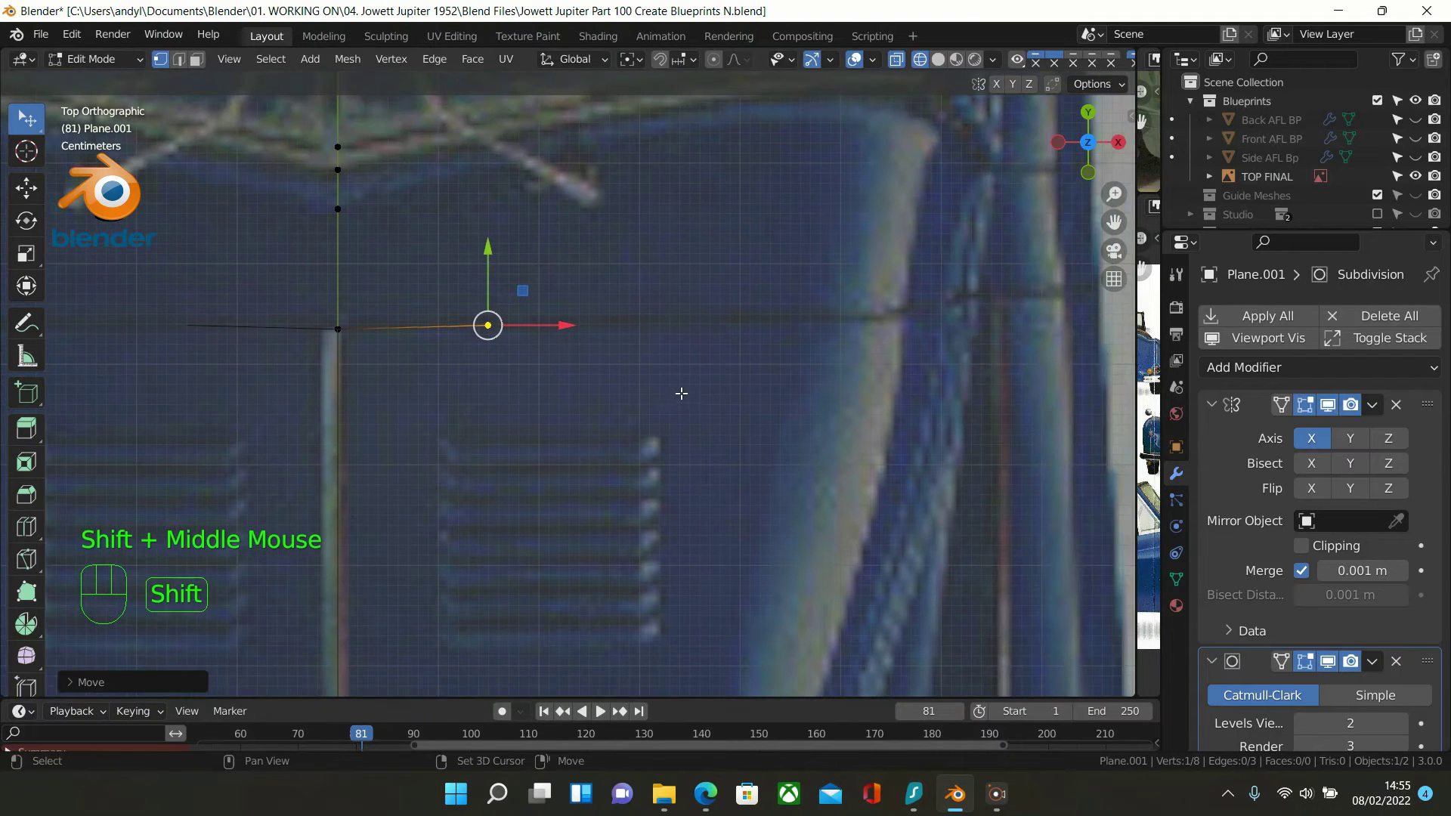
{"action": "key", "text": "e"}
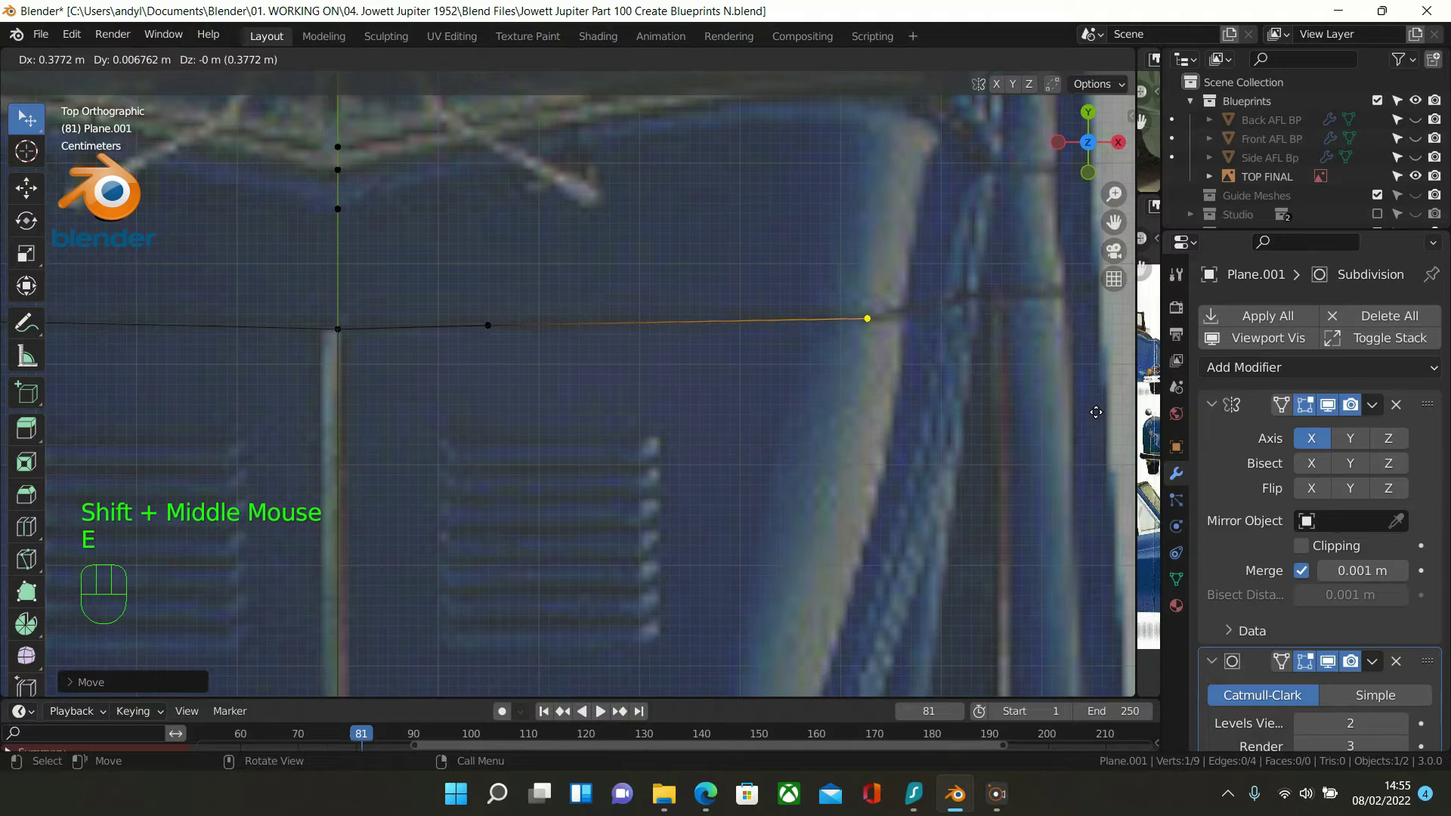
{"action": "left_click", "coordinate": [957, 412]}
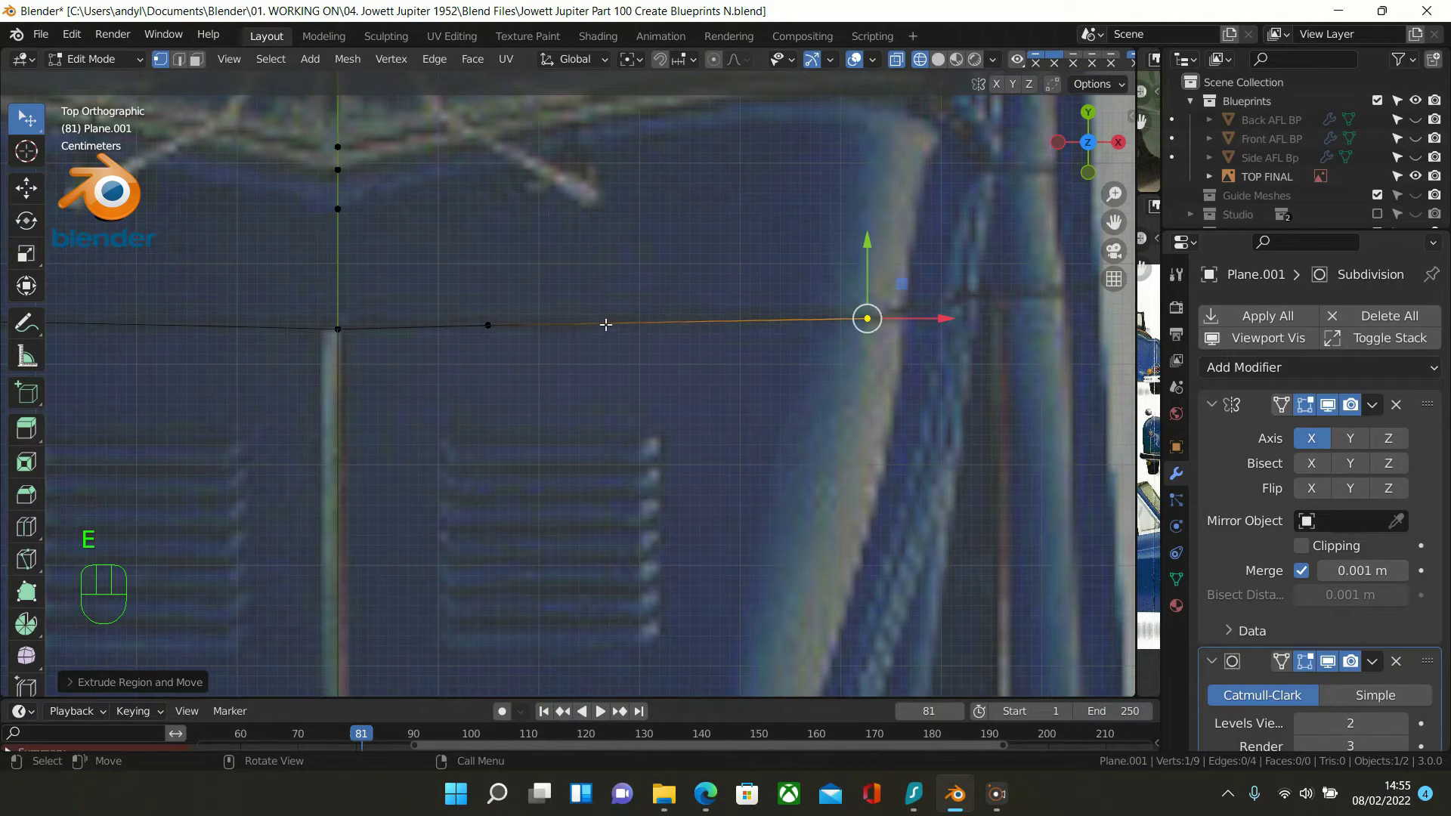
Divide the new long seam edge with three evenly spaced loop cuts
{"action": "key", "text": "ctrl+r"}
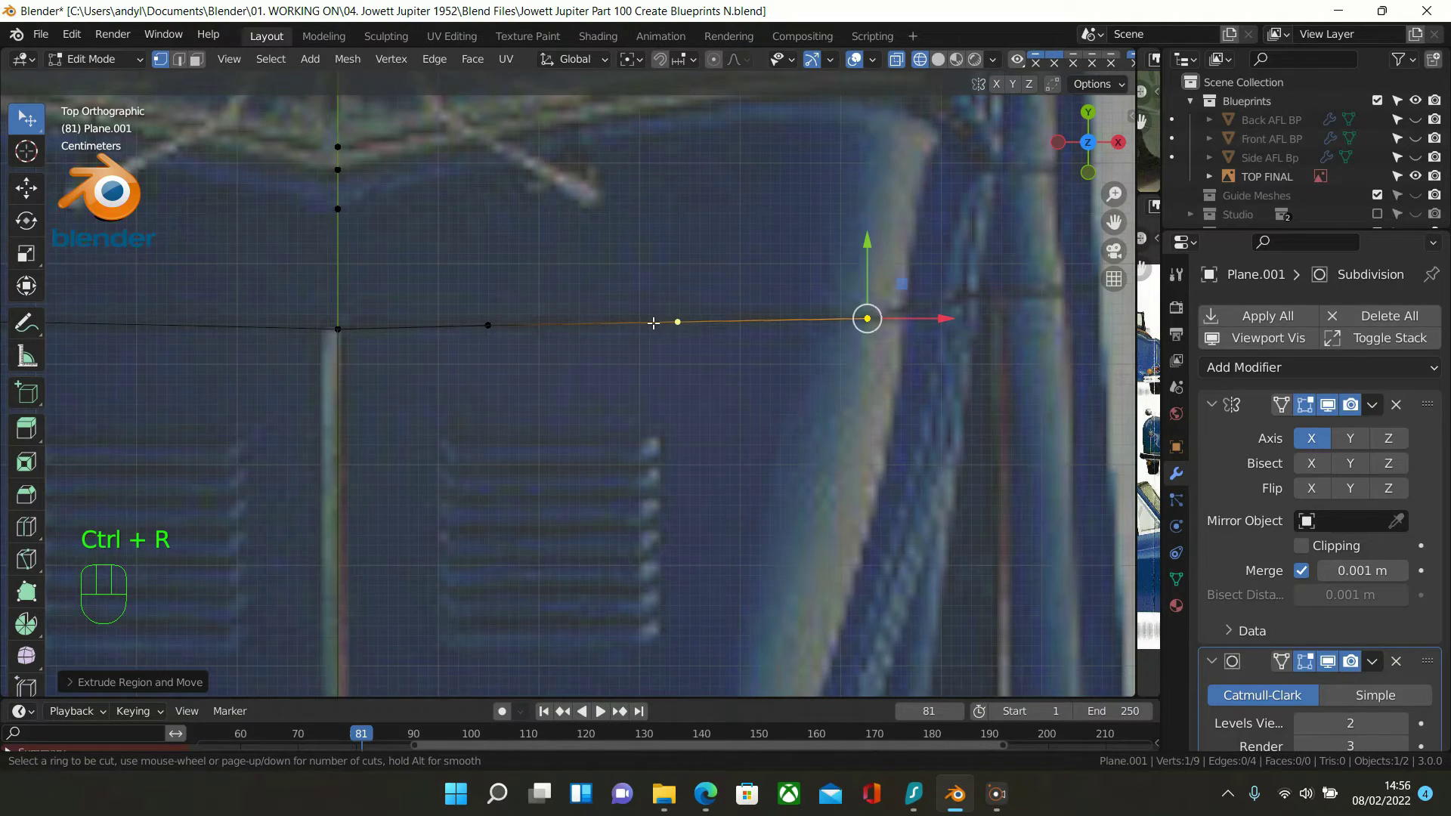
{"action": "scroll", "coordinate": [654, 323], "scroll_direction": "up", "scroll_amount": 4}
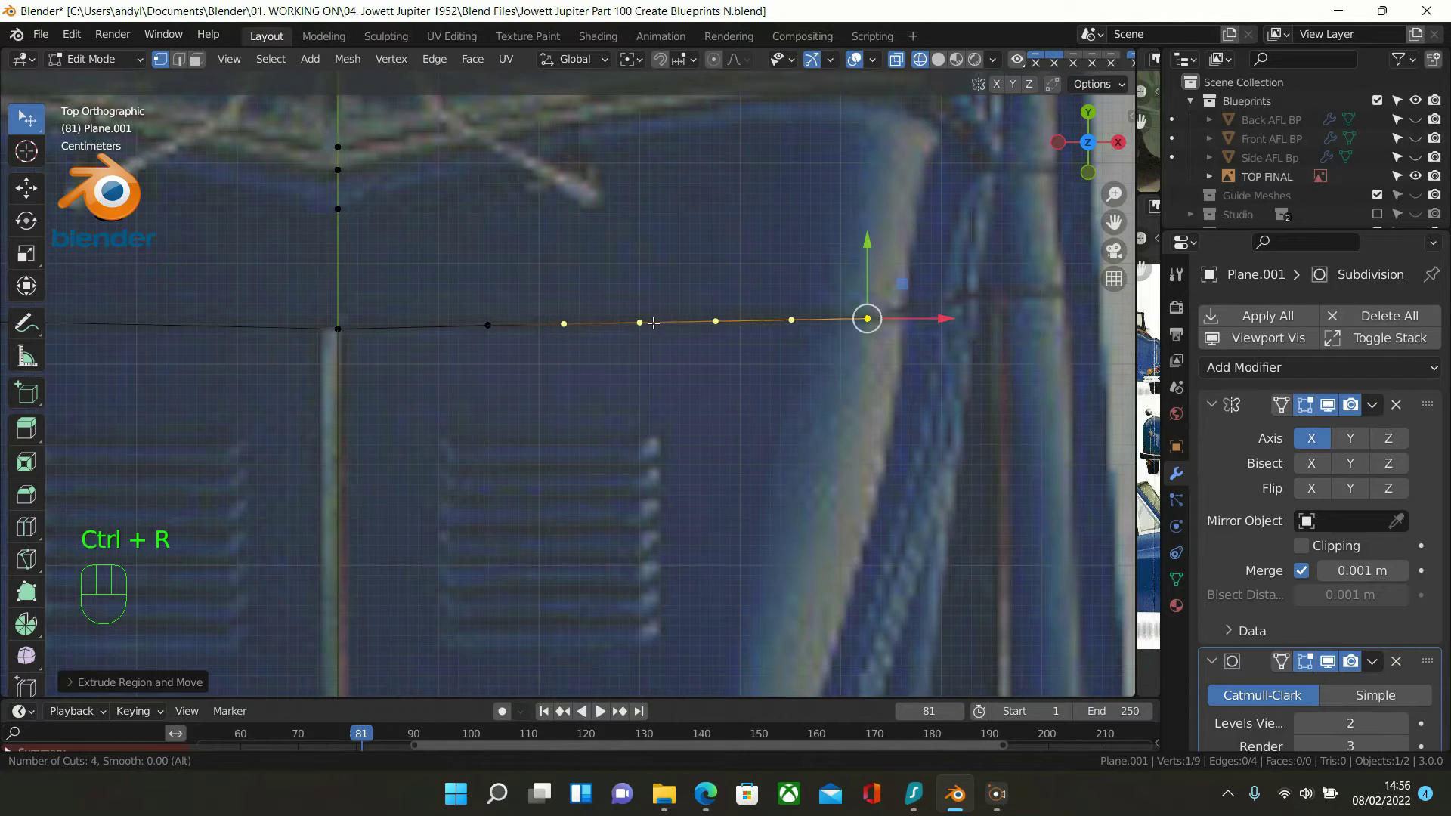
{"action": "scroll", "coordinate": [654, 323], "scroll_direction": "down", "scroll_amount": 1}
{"action": "left_click", "coordinate": [654, 322]}
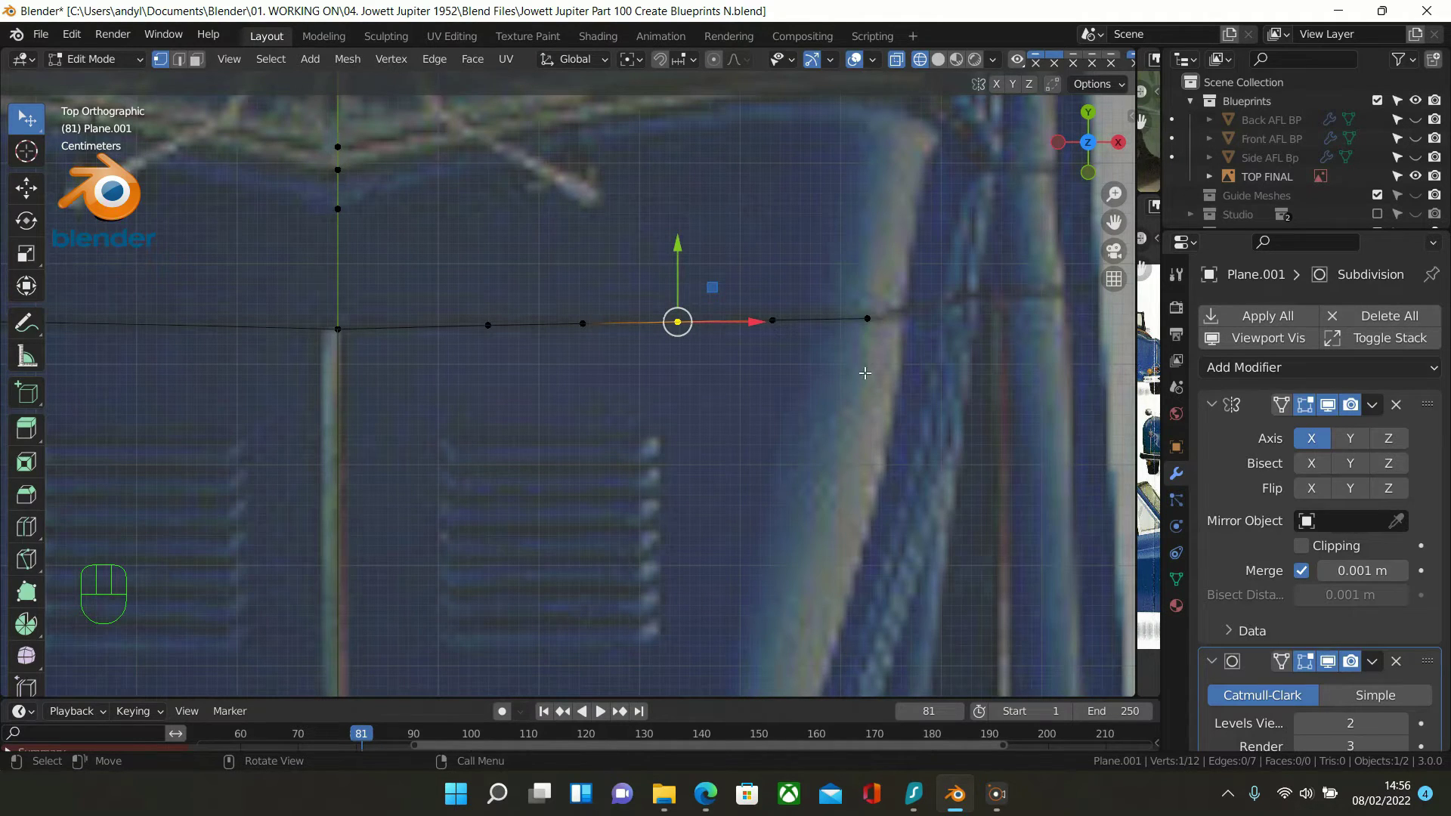
Extrude the seam's outer end vertex about 0.07 m outward, and extrude two more short segments following the seam to the wing's trim strip
{"action": "left_click", "coordinate": [867, 319]}
{"action": "scroll", "coordinate": [923, 408], "scroll_direction": "up", "scroll_amount": 2}
{"action": "middle_click_drag", "start_coordinate": [925, 414], "coordinate": [559, 475], "text": "shift"}
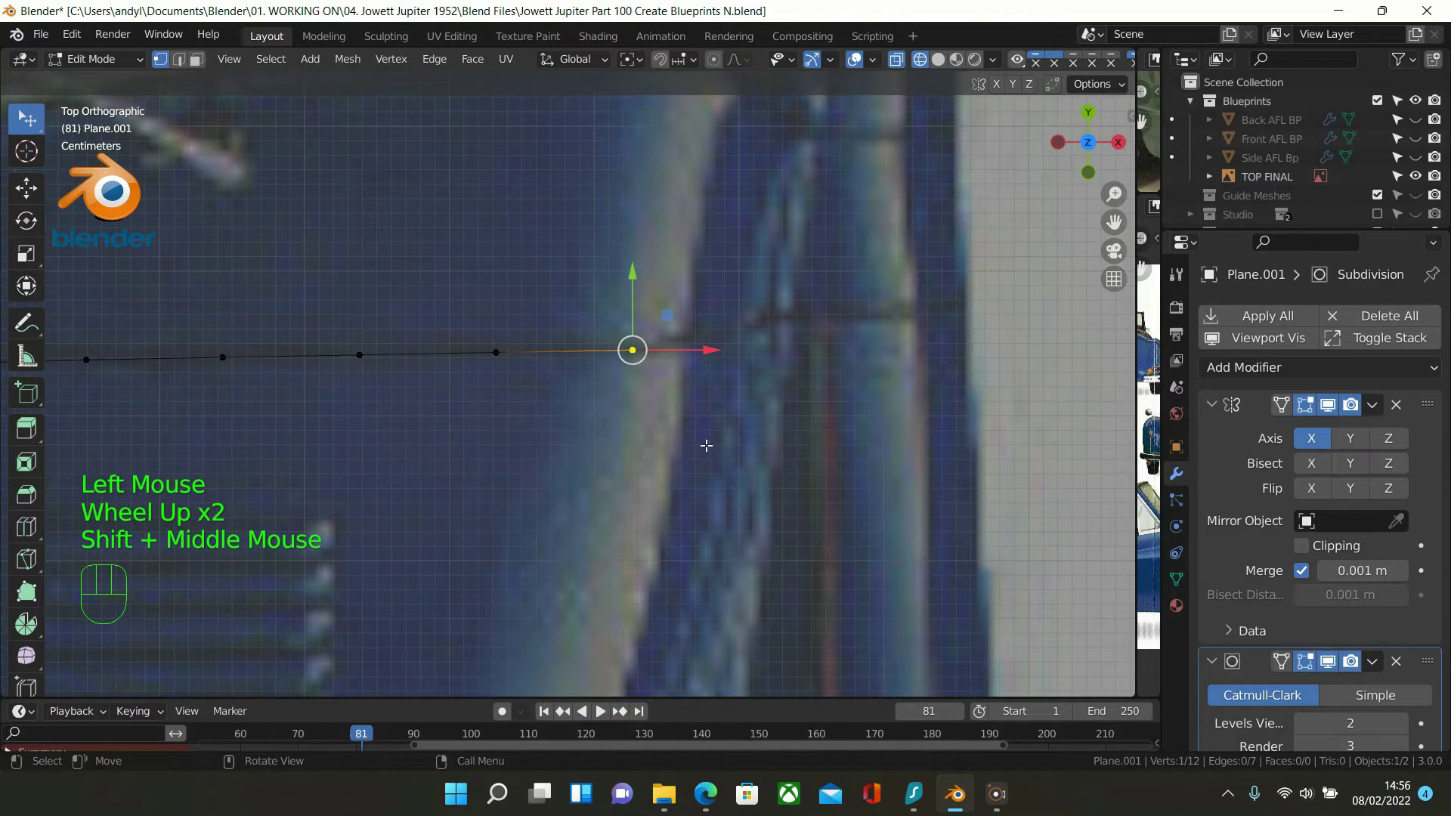
{"action": "key", "text": "e"}
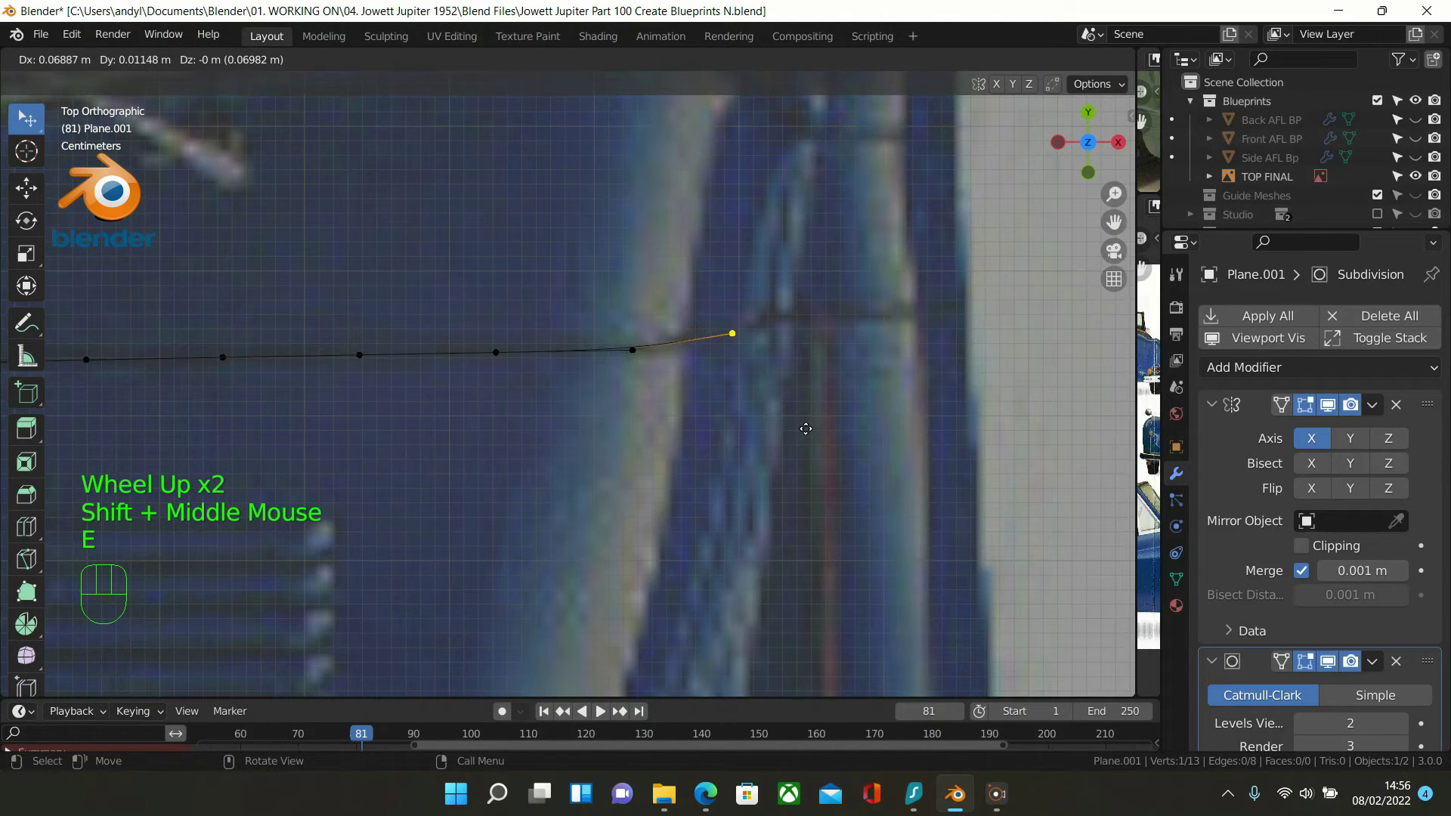
{"action": "left_click", "coordinate": [807, 429]}
{"action": "key", "text": "e"}
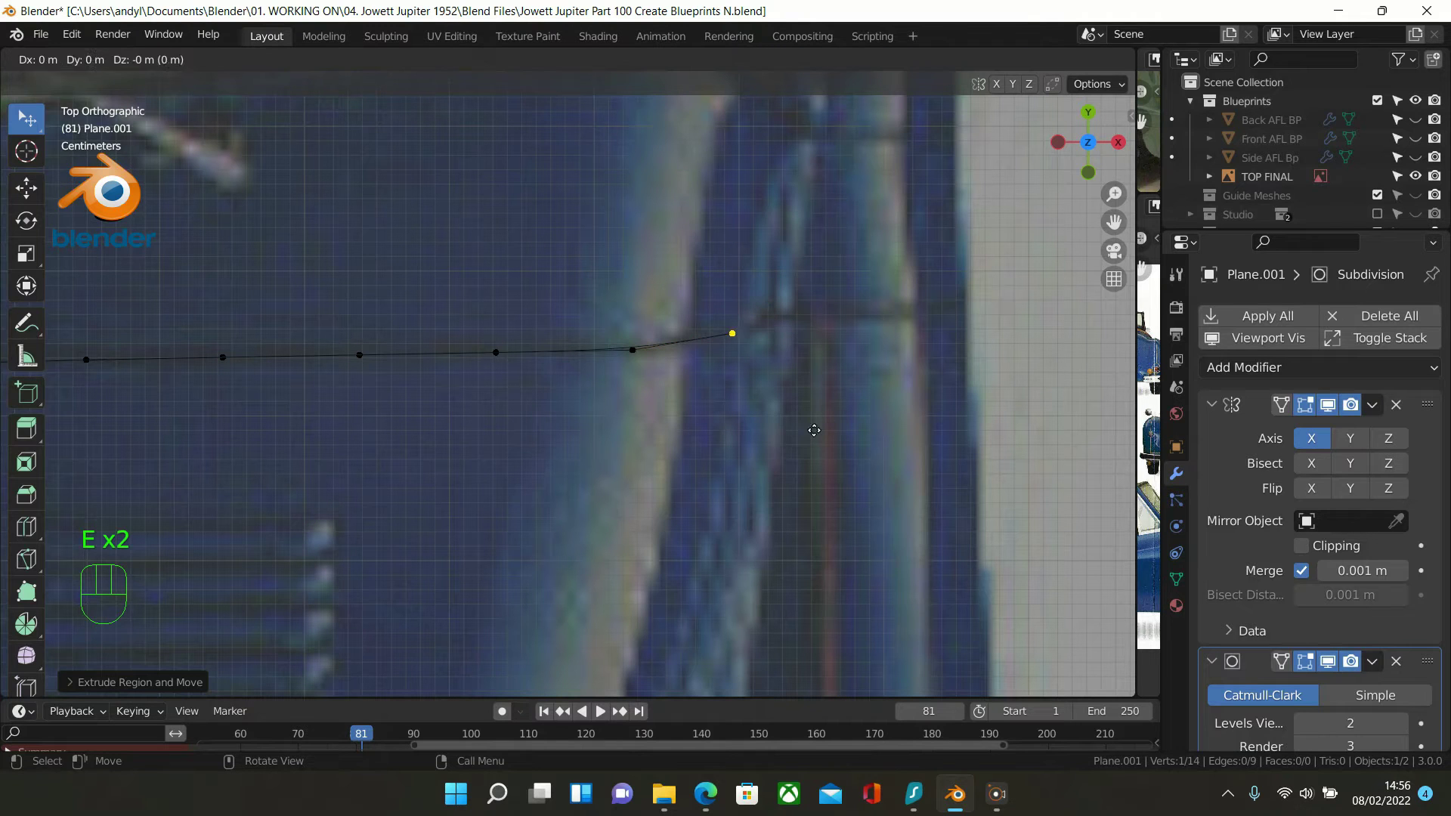
{"action": "left_click", "coordinate": [849, 416]}
{"action": "key", "text": "e"}
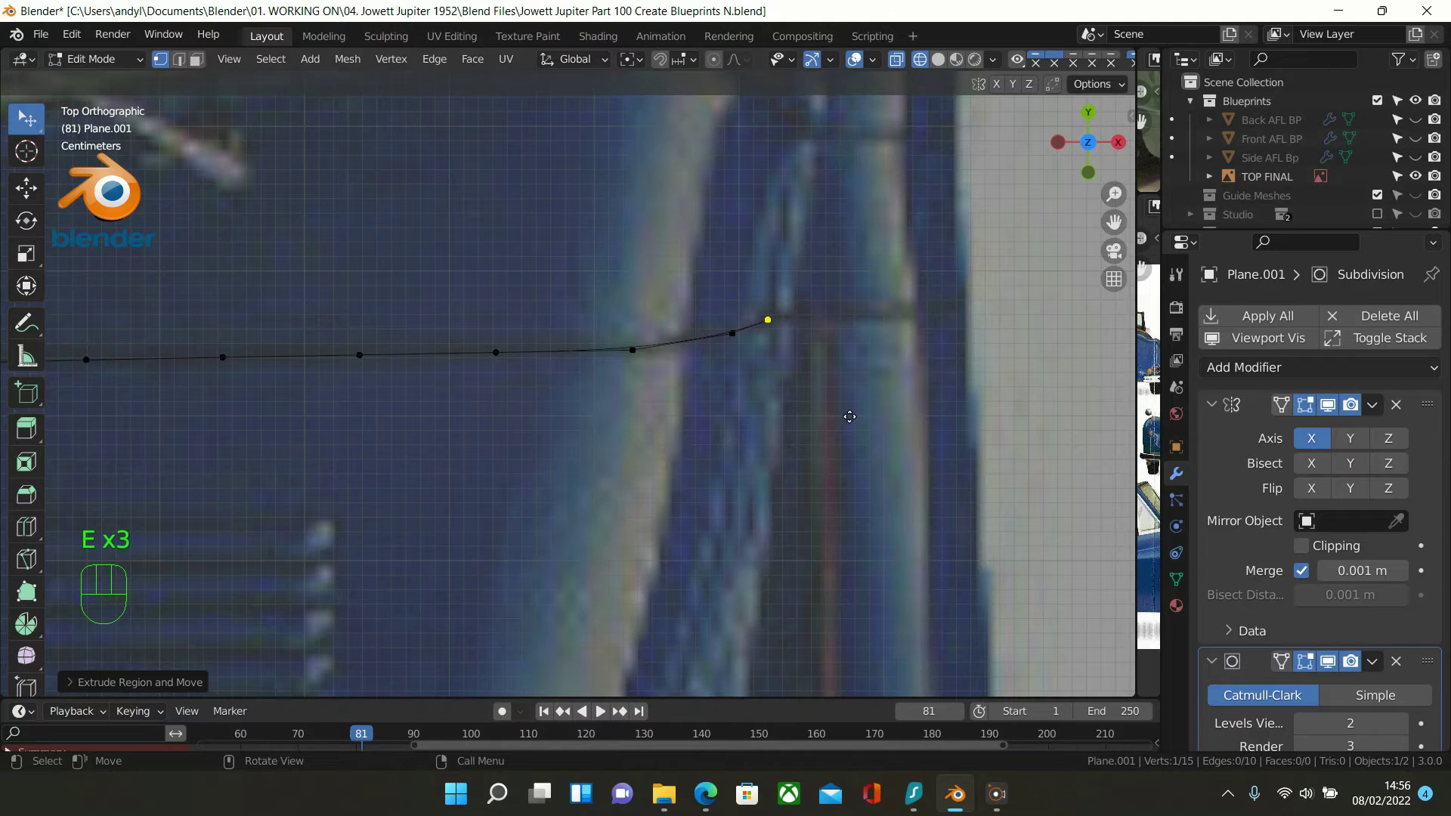
{"action": "left_click", "coordinate": [927, 415]}
Extrude the end vertex at the wing's trim strip about 0.1 m outward to the outer edge of the wing
{"action": "scroll", "coordinate": [927, 416], "scroll_direction": "down", "scroll_amount": 3}
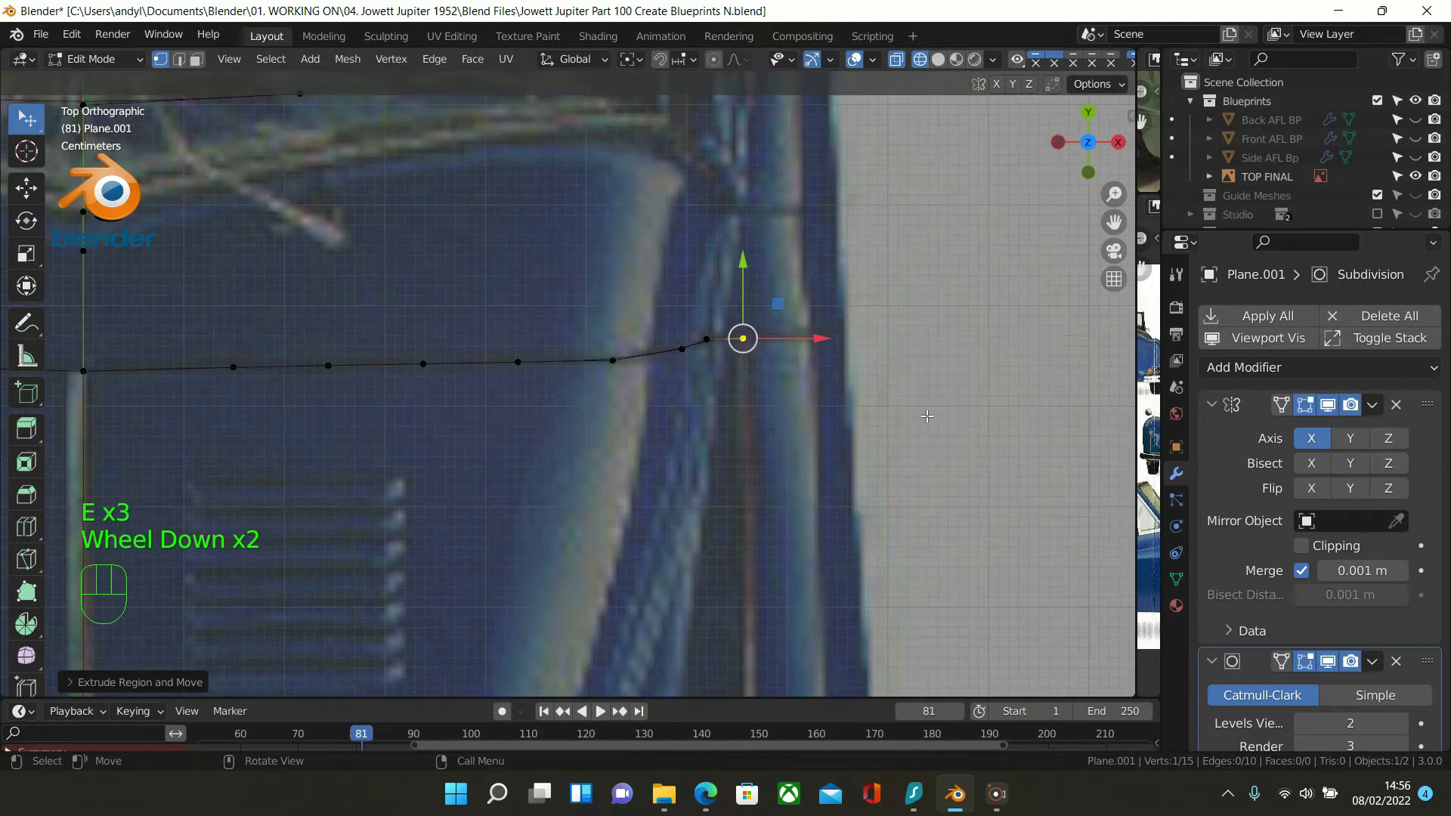
{"action": "scroll", "coordinate": [768, 322], "scroll_direction": "up", "scroll_amount": 1}
{"action": "scroll", "coordinate": [769, 323], "scroll_direction": "down", "scroll_amount": 4}
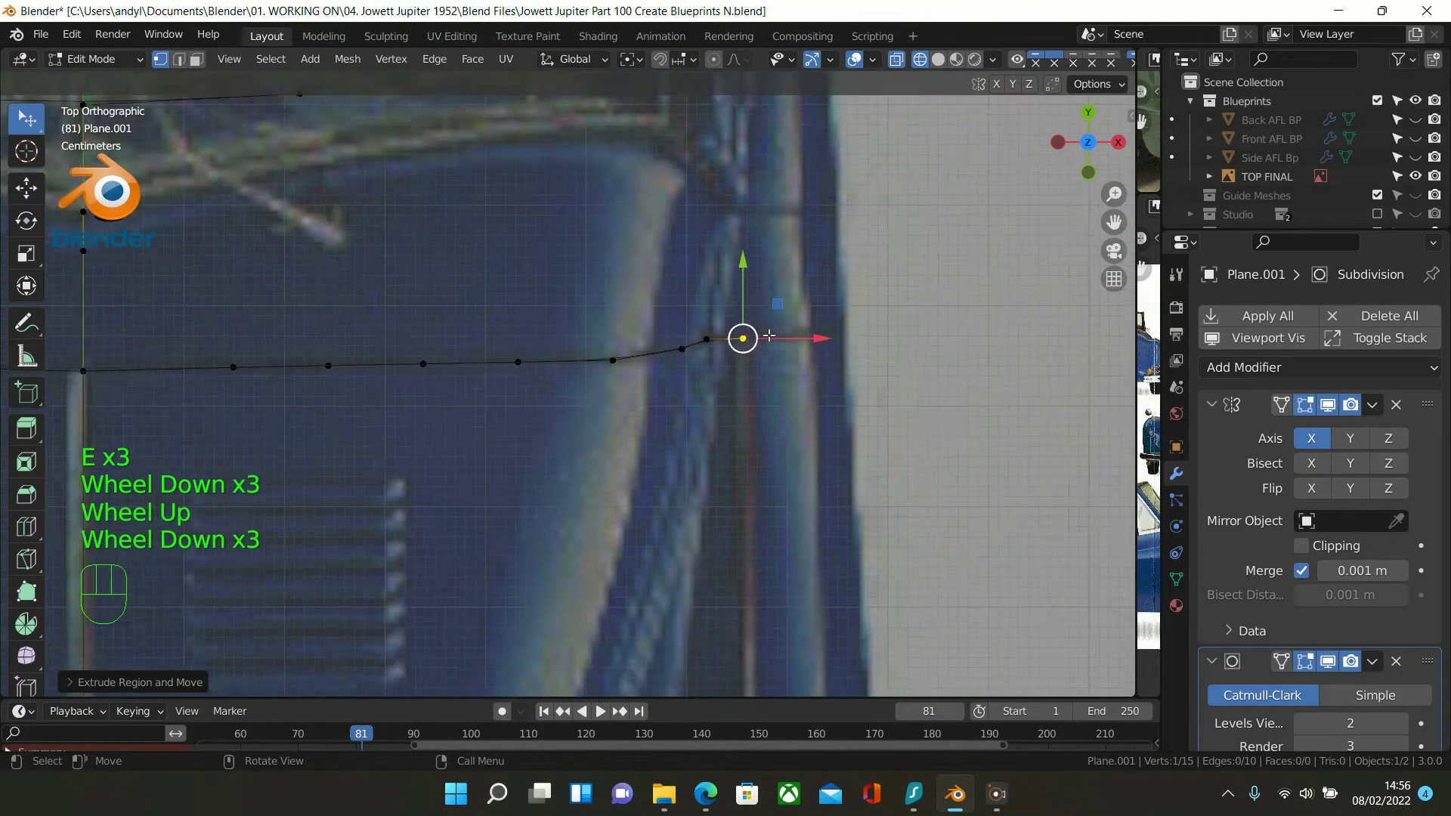
{"action": "scroll", "coordinate": [748, 340], "scroll_direction": "up", "scroll_amount": 1}
{"action": "scroll", "coordinate": [749, 340], "scroll_direction": "down", "scroll_amount": 1}
{"action": "scroll", "coordinate": [748, 343], "scroll_direction": "up", "scroll_amount": 1}
{"action": "scroll", "coordinate": [738, 356], "scroll_direction": "down", "scroll_amount": 2}
{"action": "scroll", "coordinate": [737, 359], "scroll_direction": "up", "scroll_amount": 2}
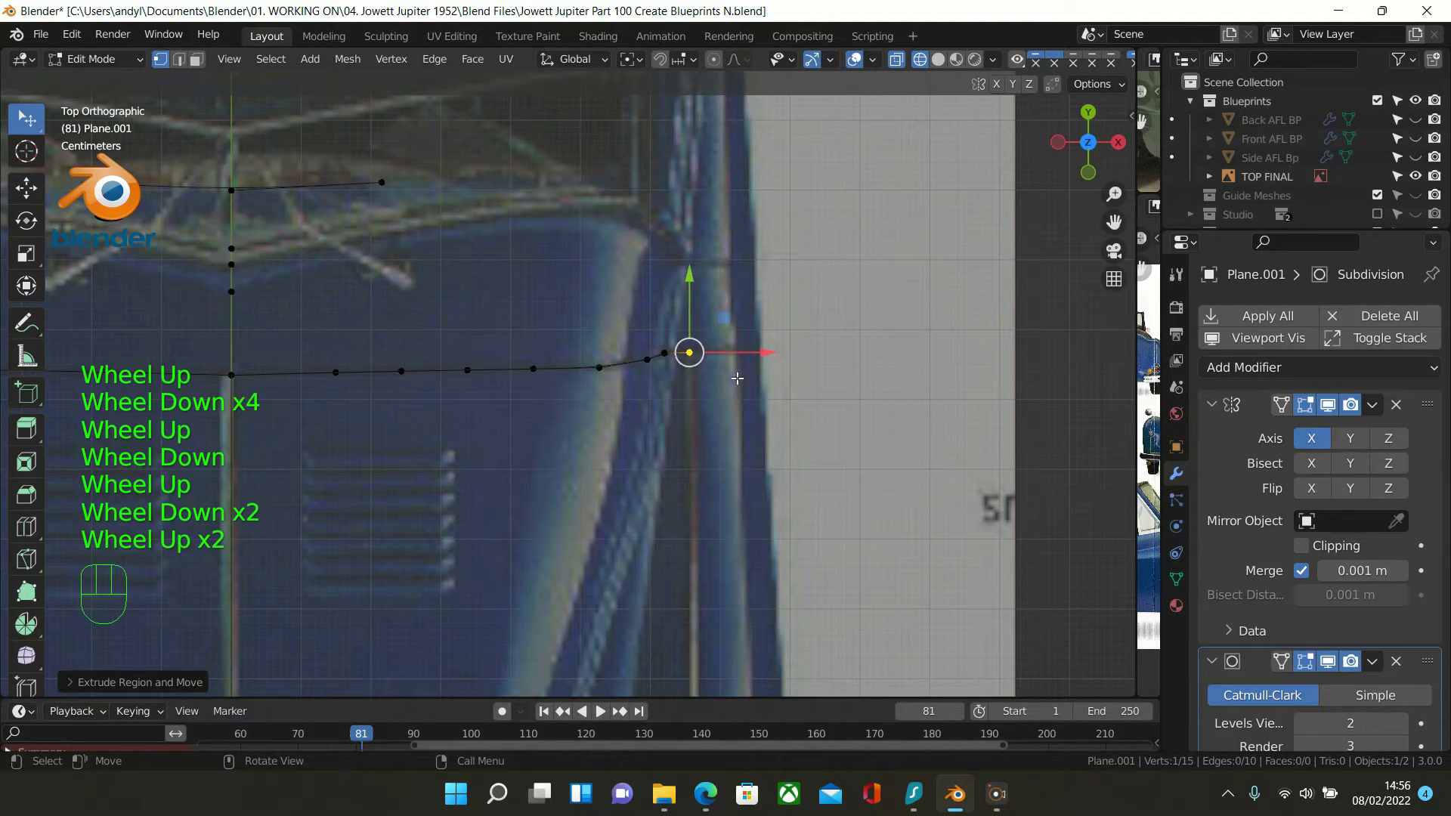
{"action": "key", "text": "e"}
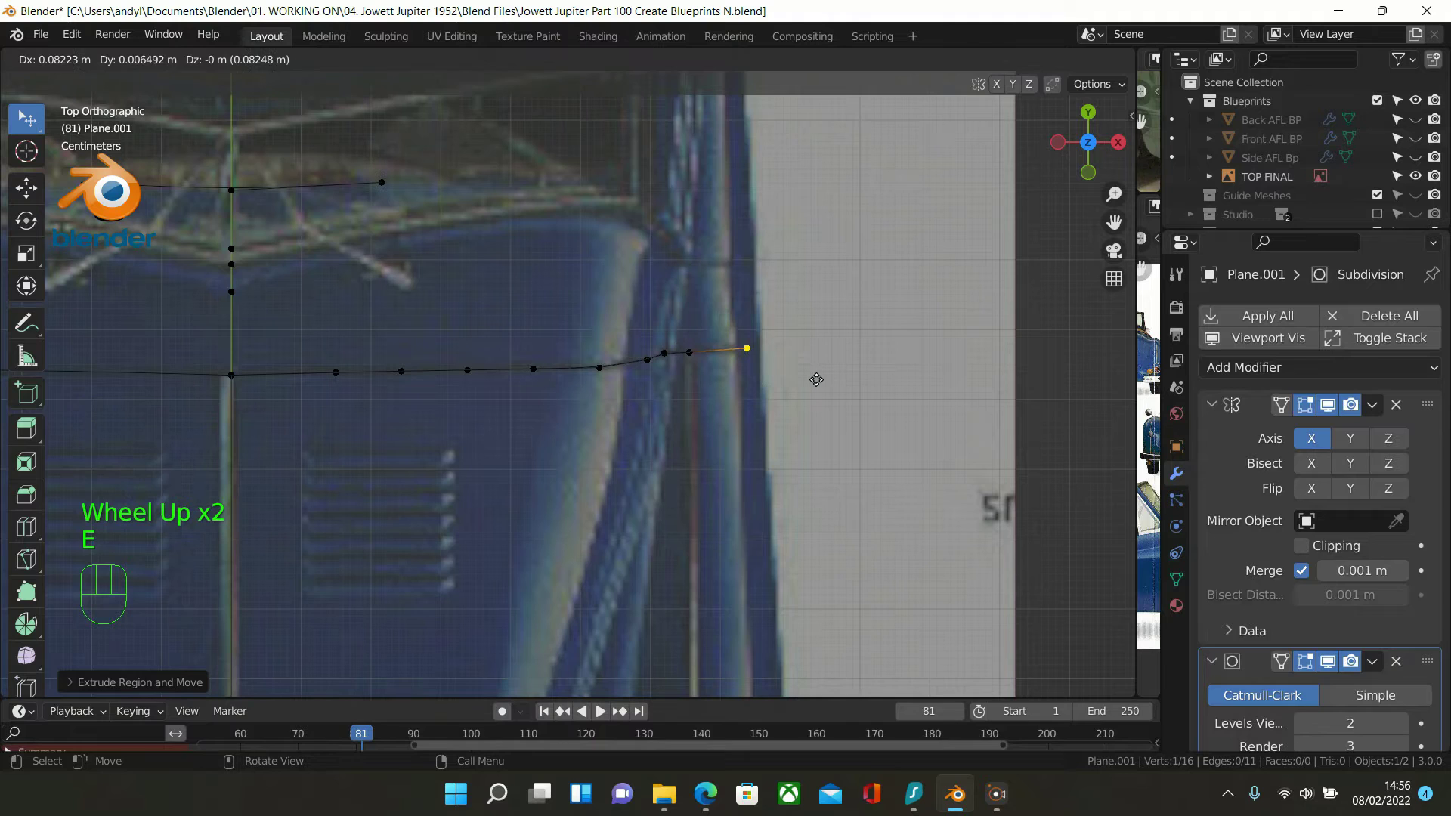
{"action": "key", "text": "shift"}
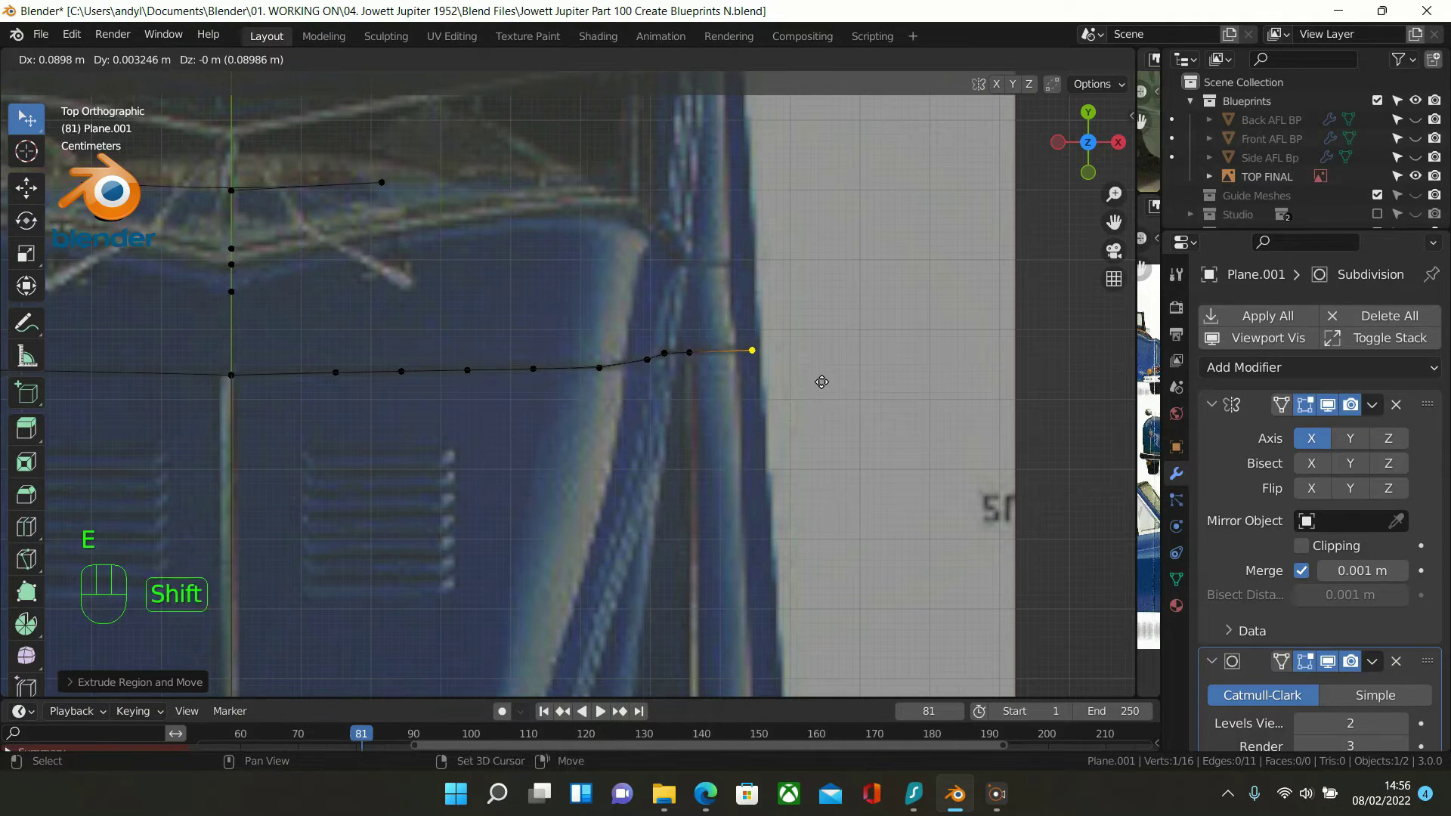
{"action": "left_click", "coordinate": [876, 378]}
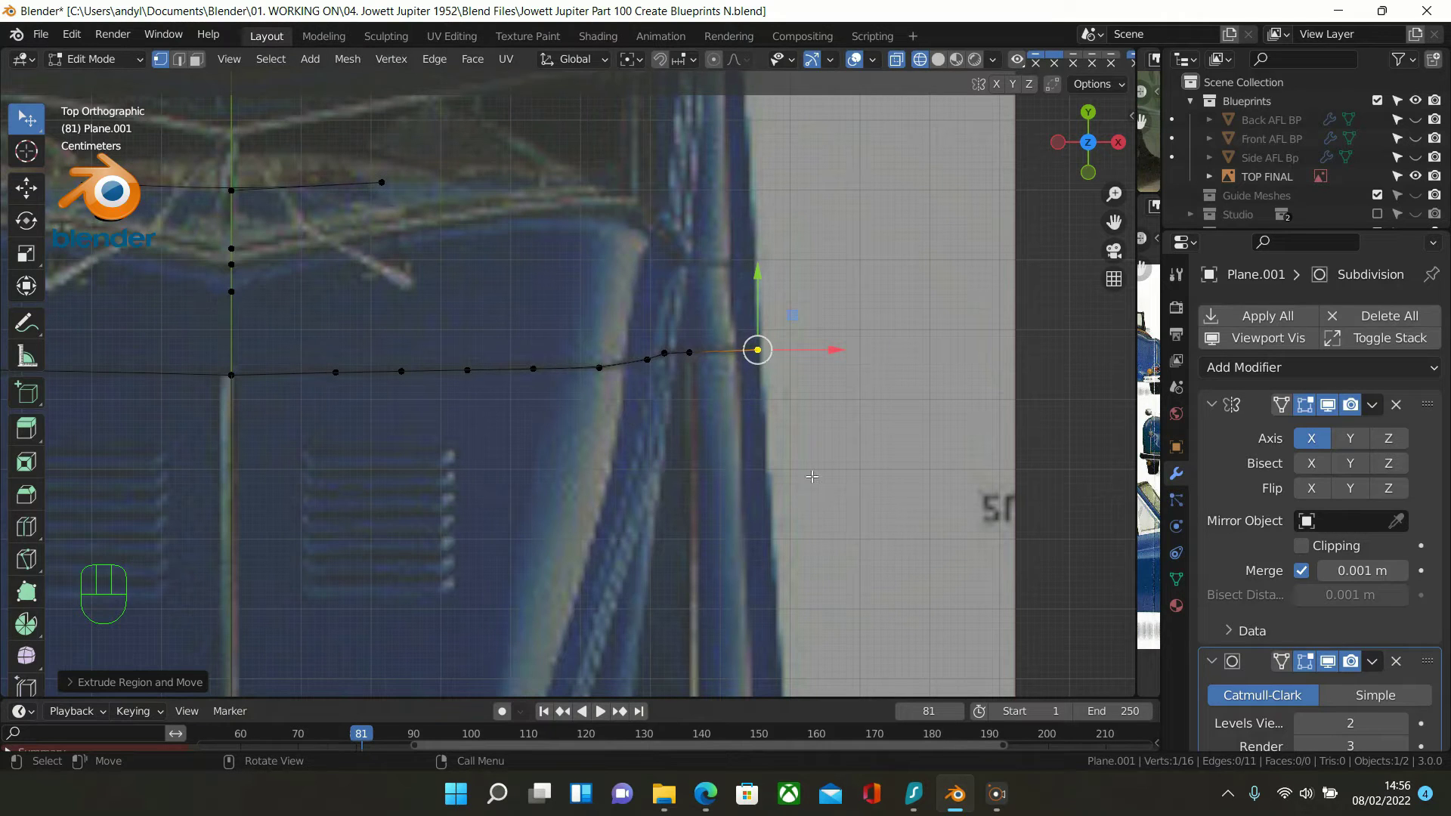
Nudge the outermost seam vertex along X to align it with the wing's outer edge
{"action": "scroll", "coordinate": [843, 349], "scroll_direction": "up", "scroll_amount": 2}
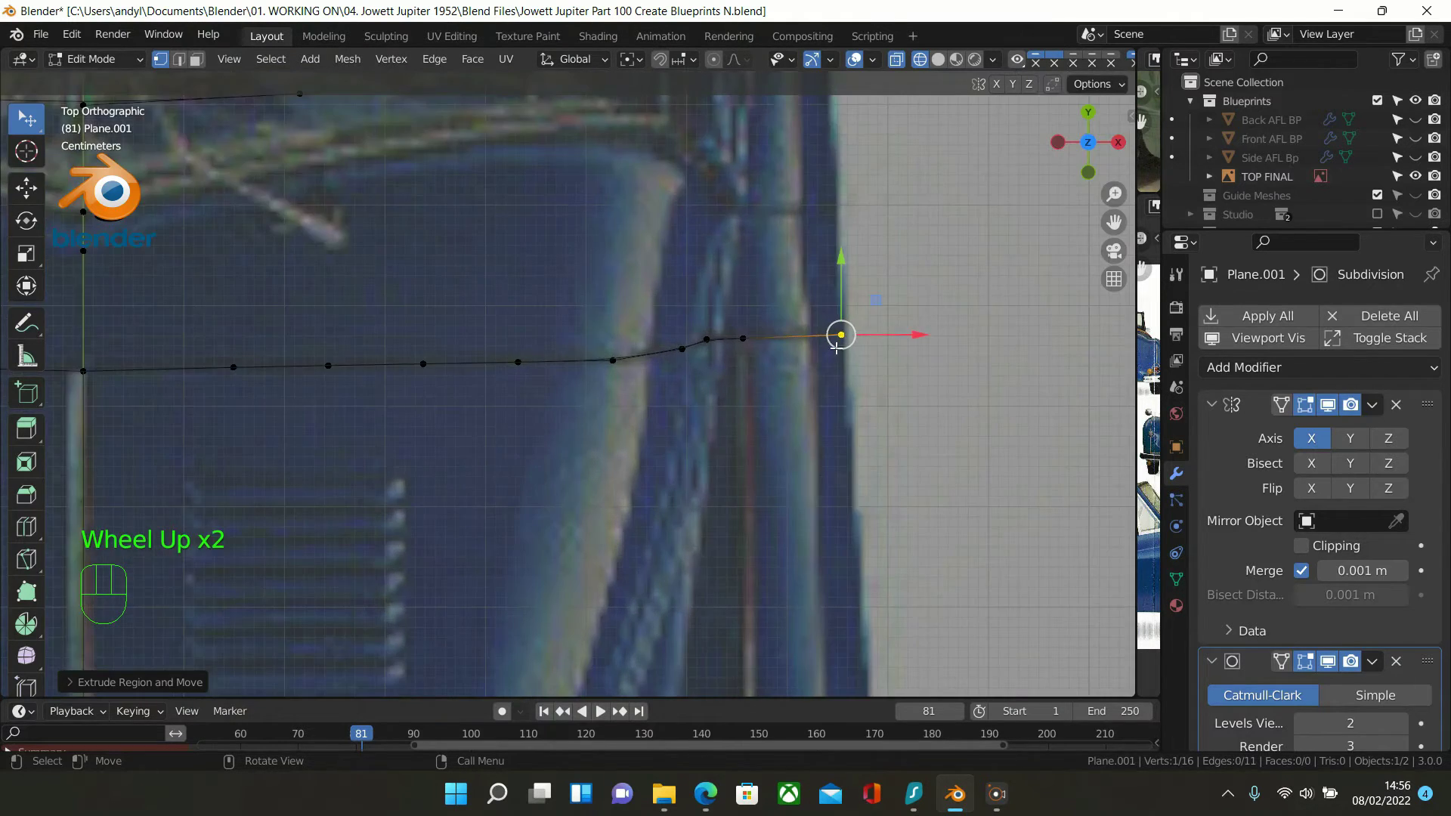
{"action": "left_click", "coordinate": [909, 338]}
{"action": "mouse_move", "coordinate": [909, 338]}
{"action": "left_mouse_down"}
{"action": "mouse_move", "coordinate": [948, 333]}
{"action": "mouse_move", "coordinate": [923, 337]}
{"action": "left_mouse_up"}
{"action": "scroll", "coordinate": [519, 349], "scroll_direction": "down", "scroll_amount": 1}
{"action": "scroll", "coordinate": [519, 349], "scroll_direction": "down", "scroll_amount": 2}
Extrude the seam vertex at the wing's trim strip about 1.17 m forward along the strip, towards the front of the wing
{"action": "middle_click_drag", "start_coordinate": [519, 349], "coordinate": [550, 165], "text": "shift"}
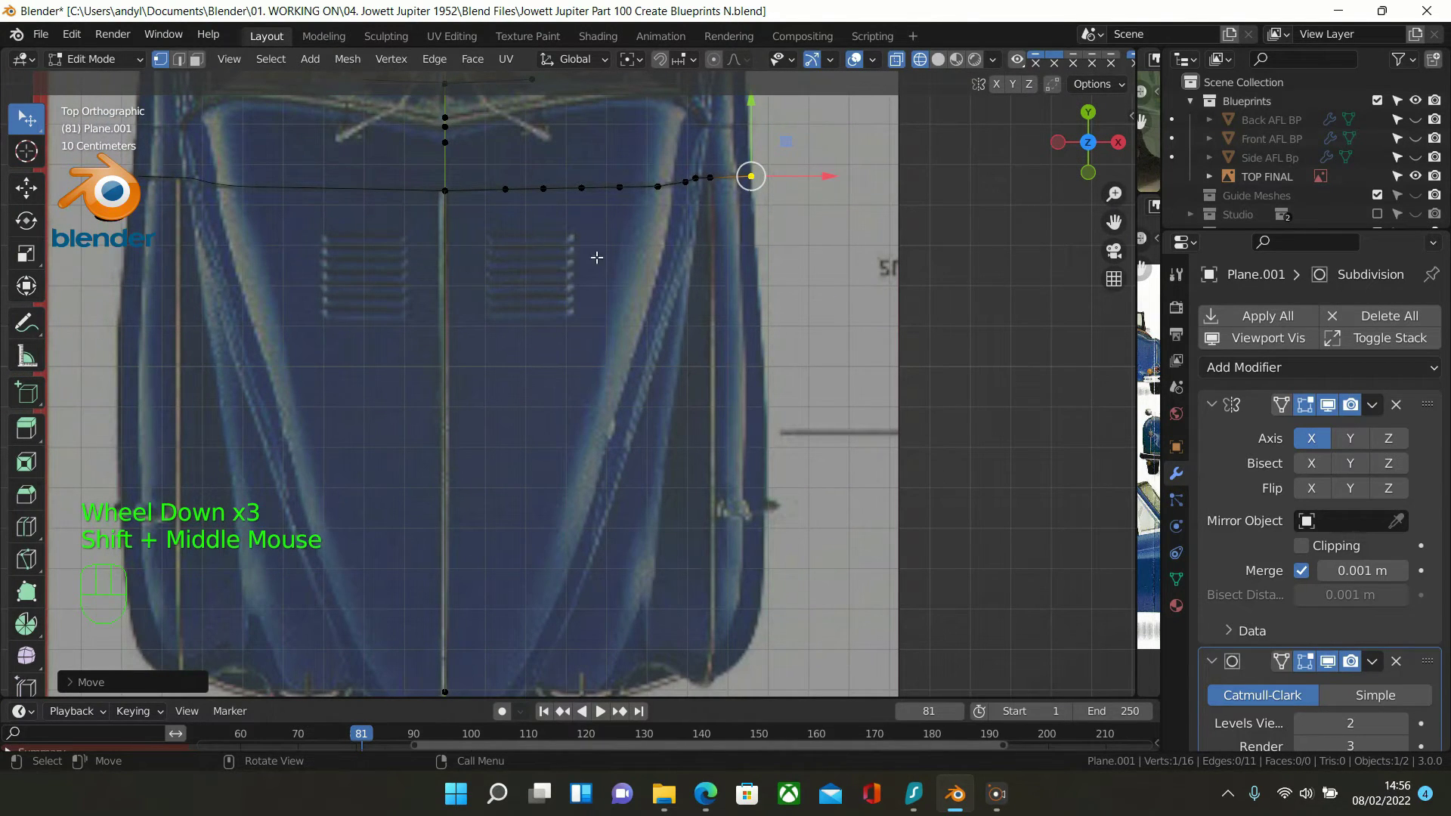
{"action": "middle_click_drag", "start_coordinate": [635, 253], "coordinate": [609, 378], "text": "shift"}
{"action": "left_click", "coordinate": [628, 216]}
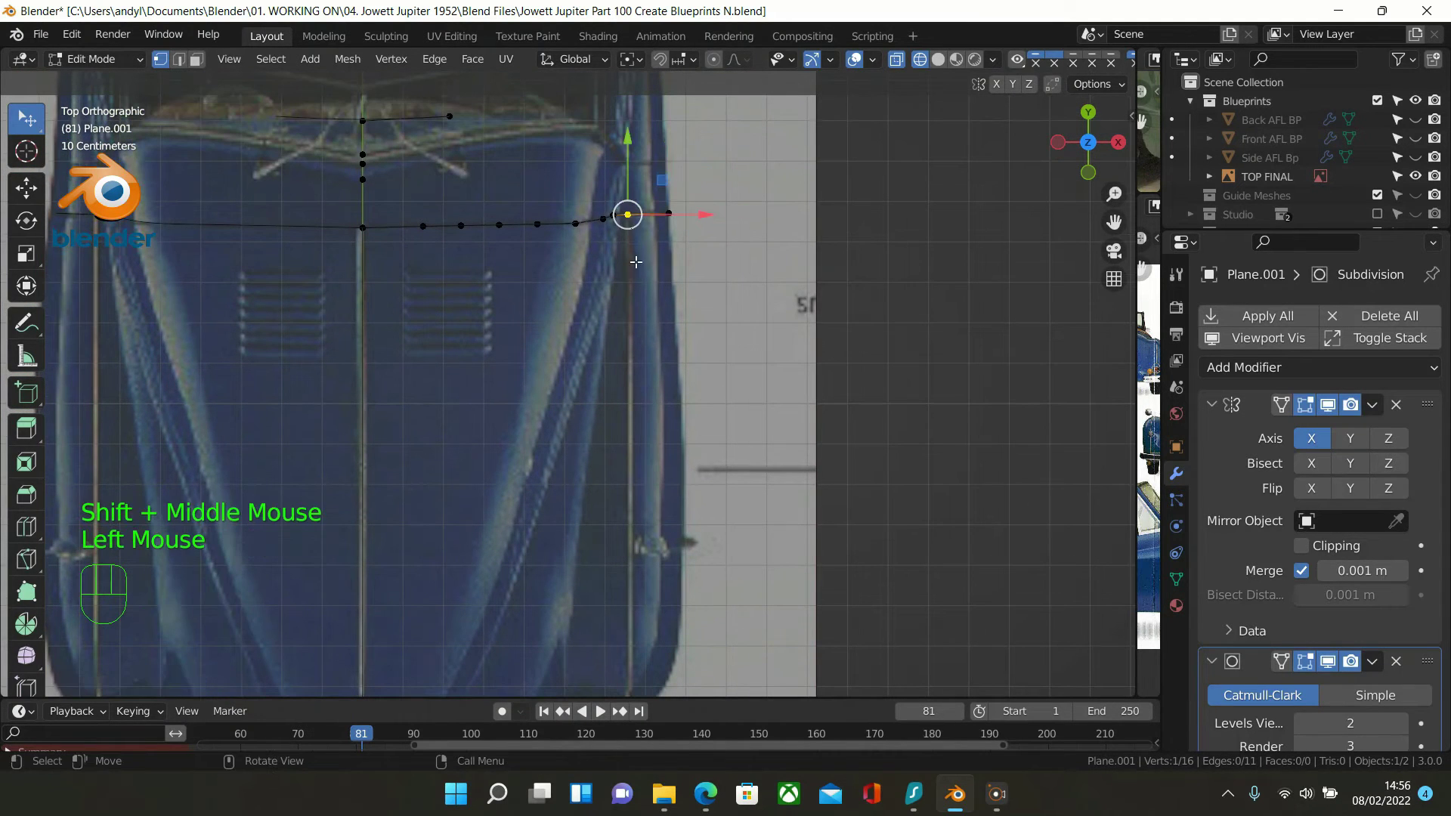
{"action": "middle_click_drag", "start_coordinate": [681, 617], "coordinate": [693, 433], "text": "shift"}
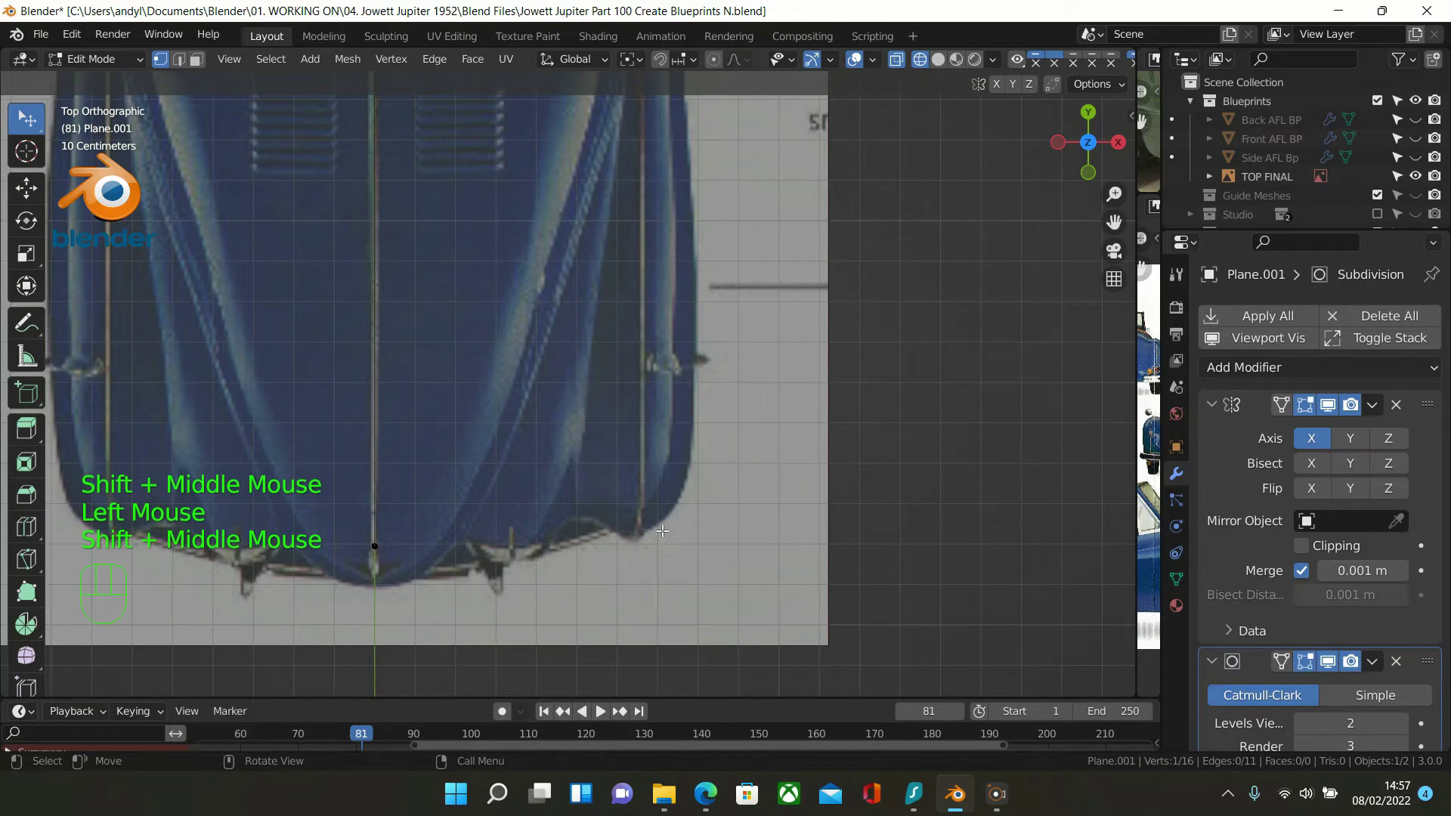
{"action": "key", "text": "e"}
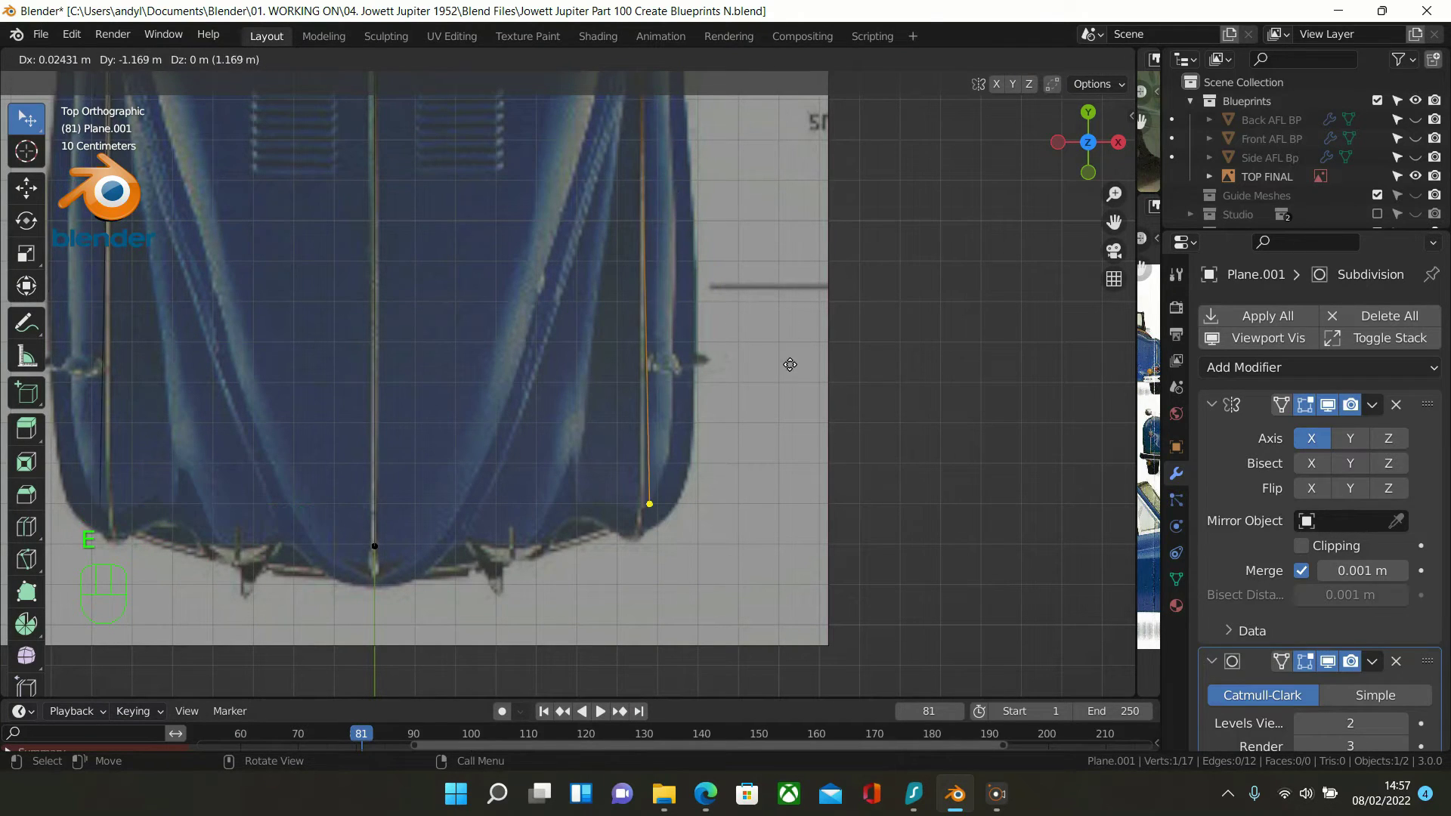
{"action": "key", "text": "shift"}
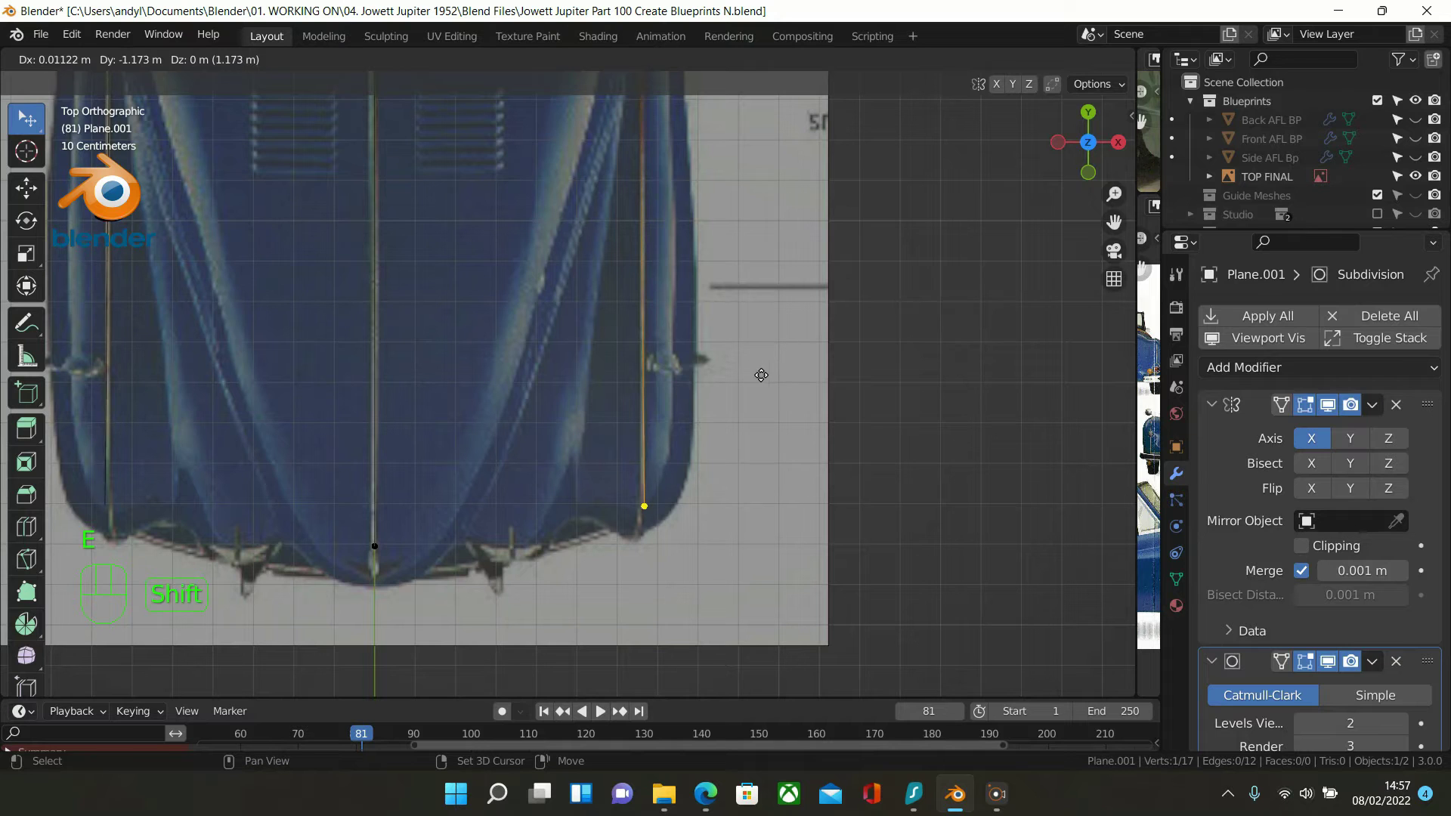
{"action": "left_click", "coordinate": [756, 358]}
Nudge the extruded front vertex inward along X so it sits on the wing's trim strip
{"action": "scroll", "coordinate": [647, 183], "scroll_direction": "down", "scroll_amount": 3}
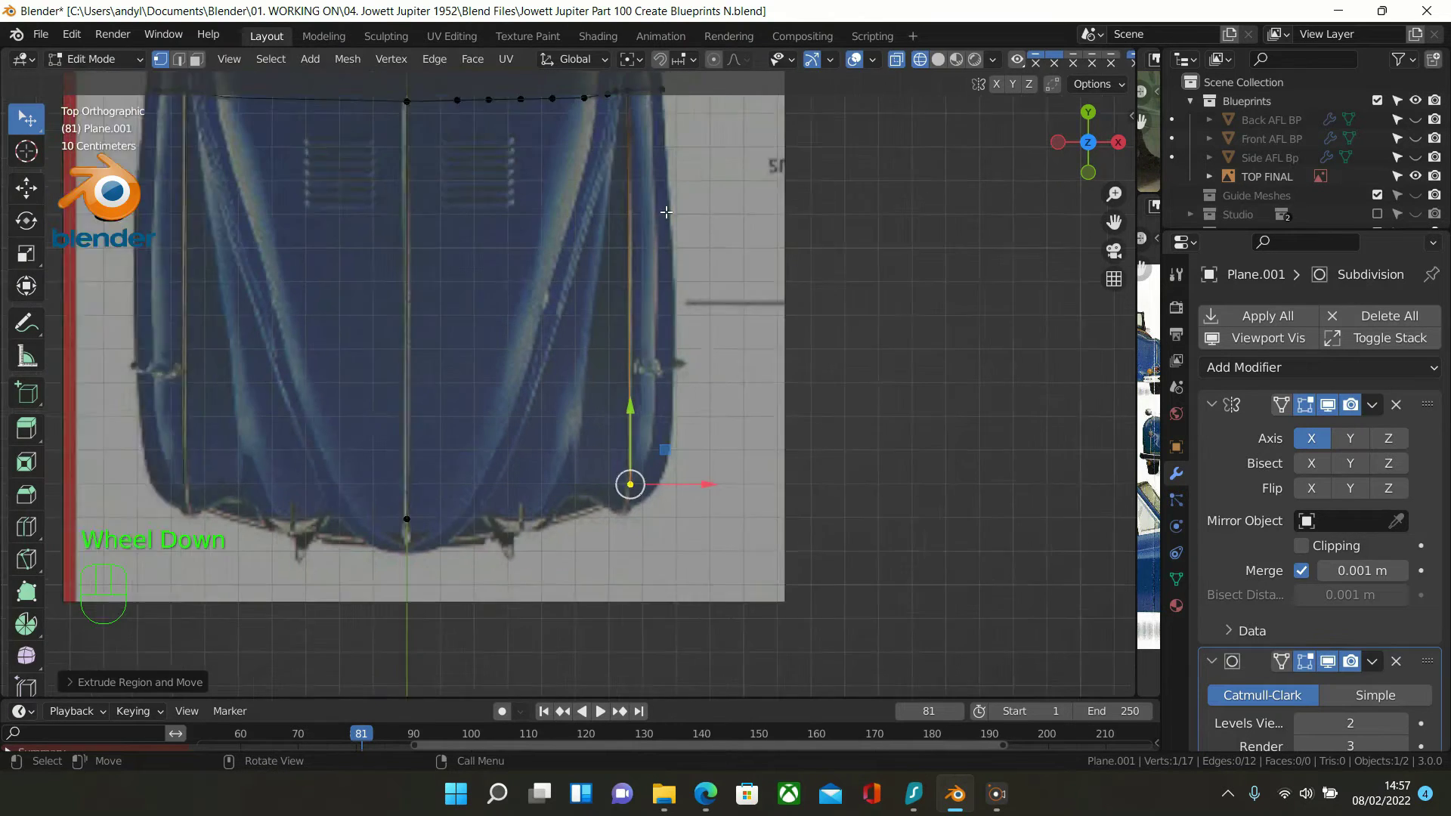
{"action": "middle_click_drag", "start_coordinate": [703, 470], "coordinate": [732, 272], "text": "shift"}
{"action": "scroll", "coordinate": [731, 272], "scroll_direction": "up", "scroll_amount": 2}
{"action": "scroll", "coordinate": [732, 272], "scroll_direction": "down", "scroll_amount": 1}
{"action": "scroll", "coordinate": [732, 272], "scroll_direction": "up", "scroll_amount": 5}
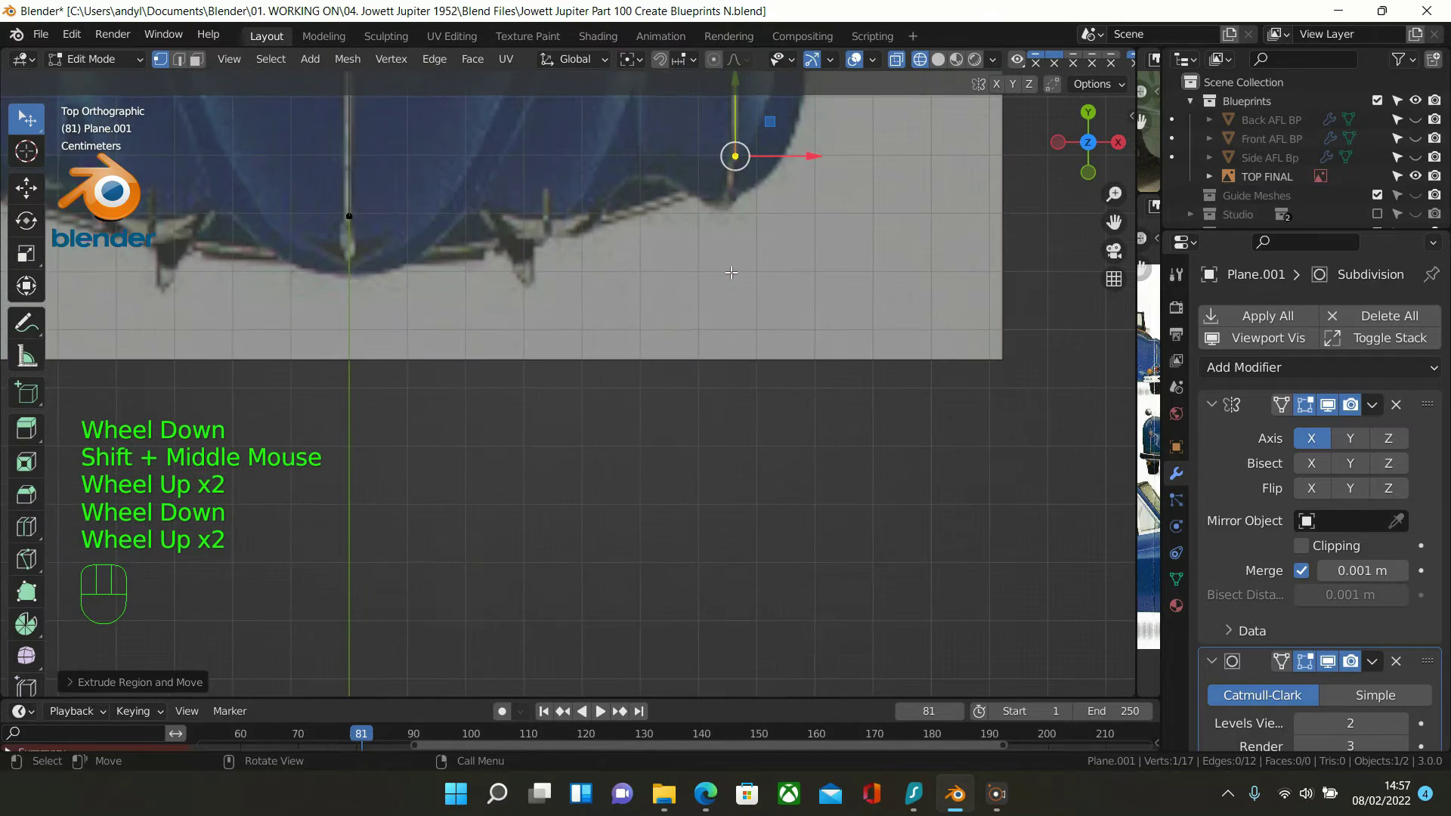
{"action": "middle_click_drag", "start_coordinate": [778, 259], "coordinate": [803, 536], "text": "shift"}
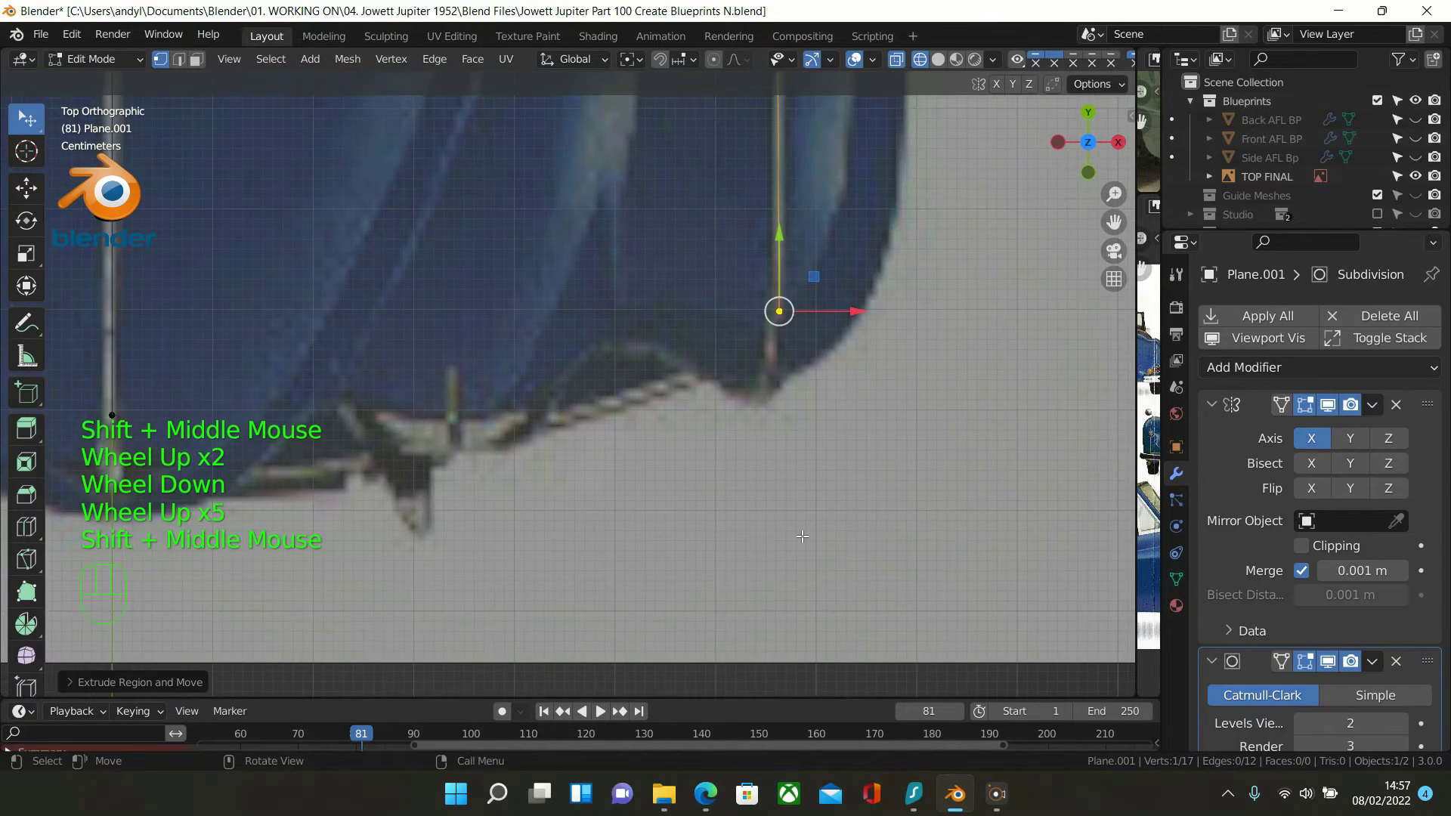
{"action": "left_click_drag", "start_coordinate": [860, 305], "coordinate": [827, 319]}
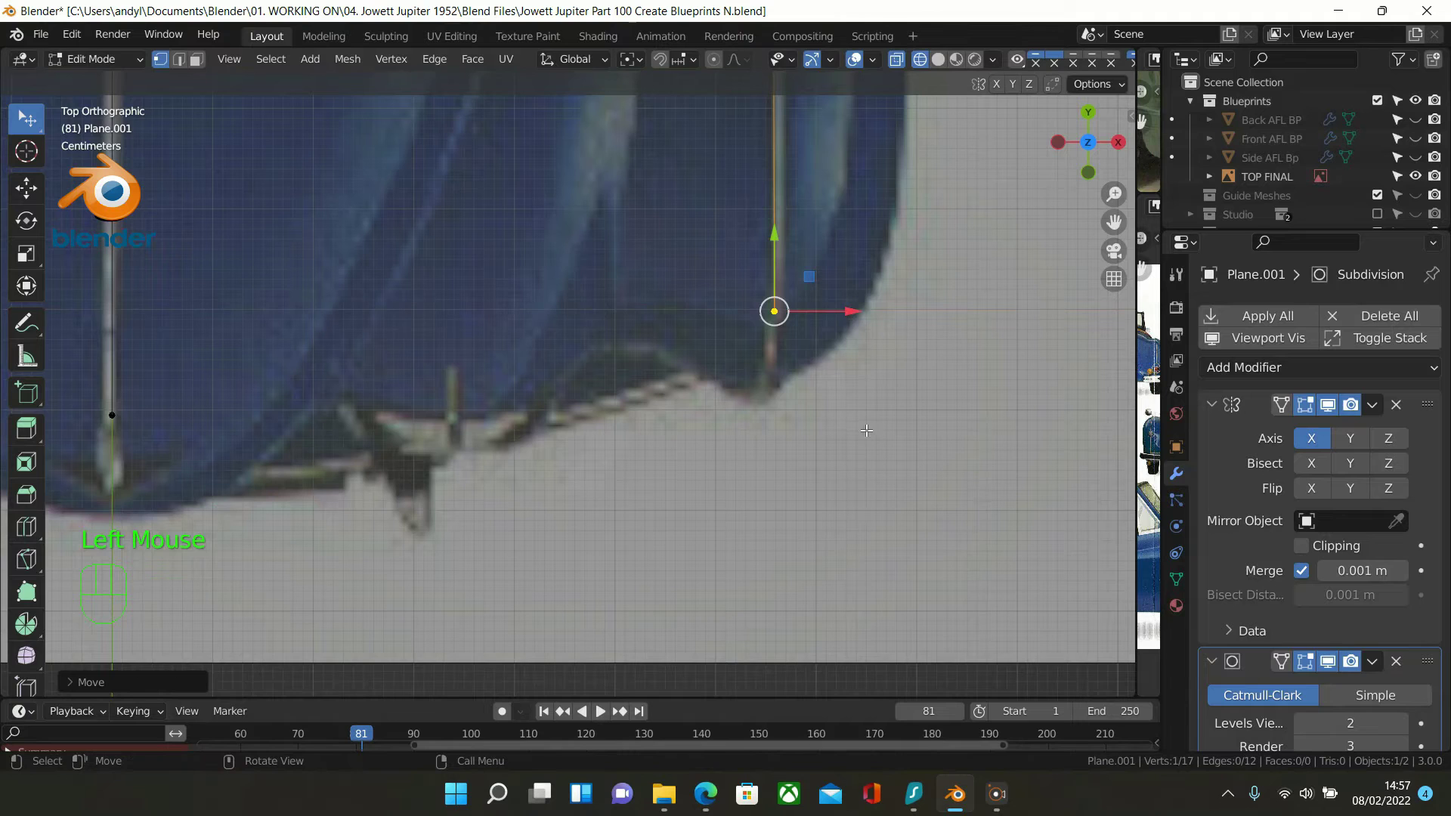
Extrude the trim strip's front vertex about 0.04 m forward, and again about 0.05 m to the wing's front tip
{"action": "key", "text": "e"}
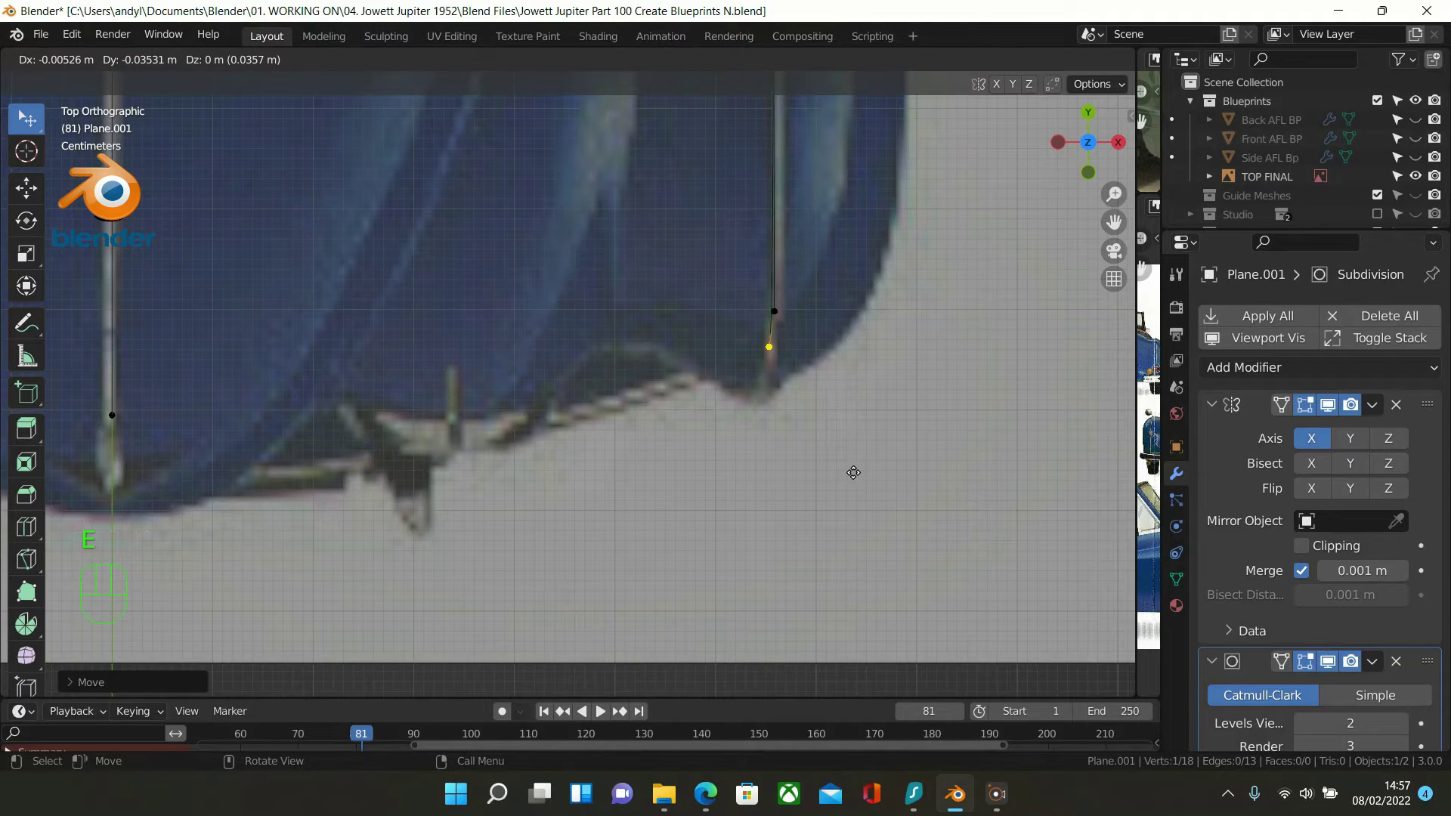
{"action": "key", "text": "shift"}
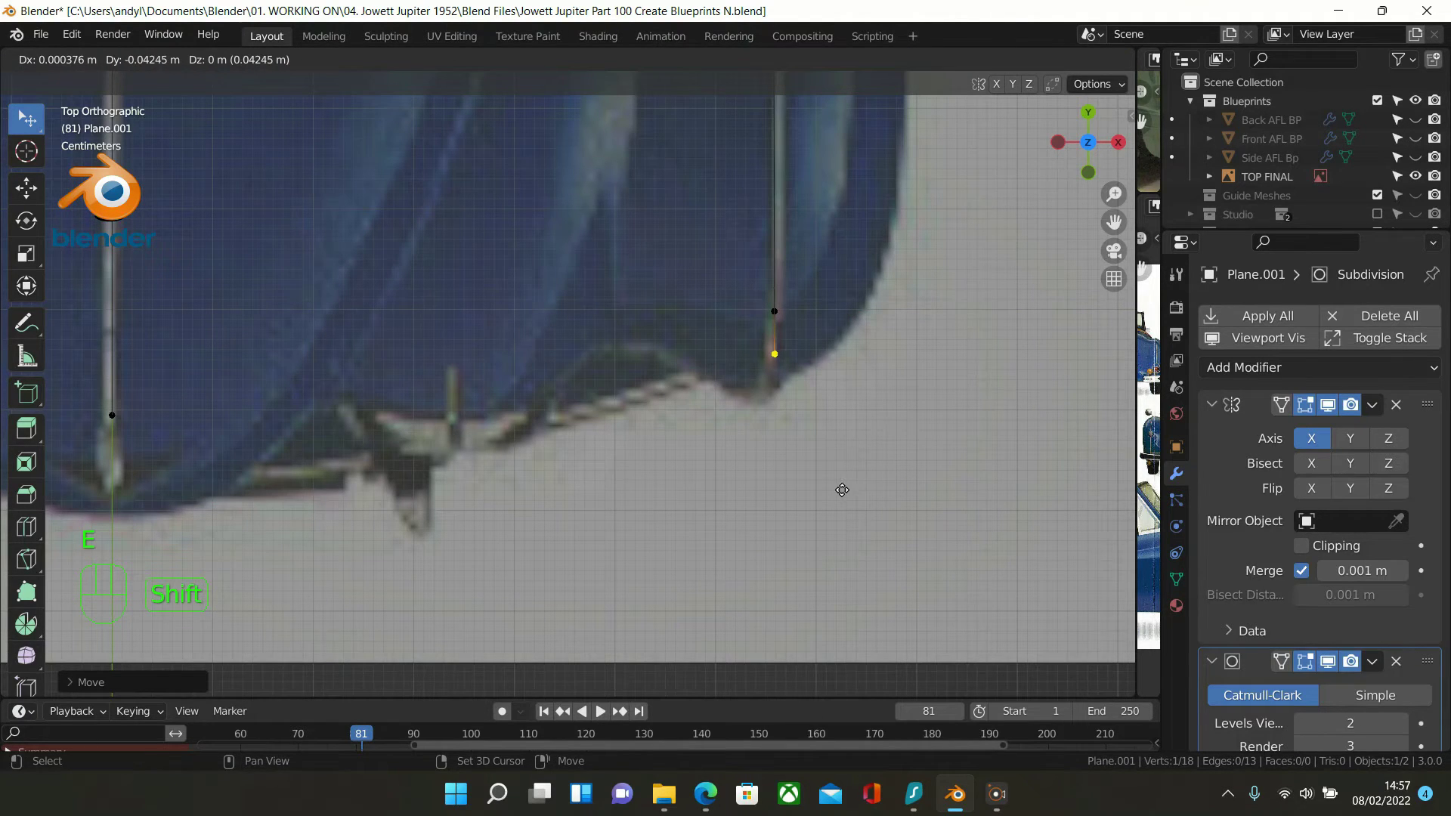
{"action": "left_click", "coordinate": [806, 497]}
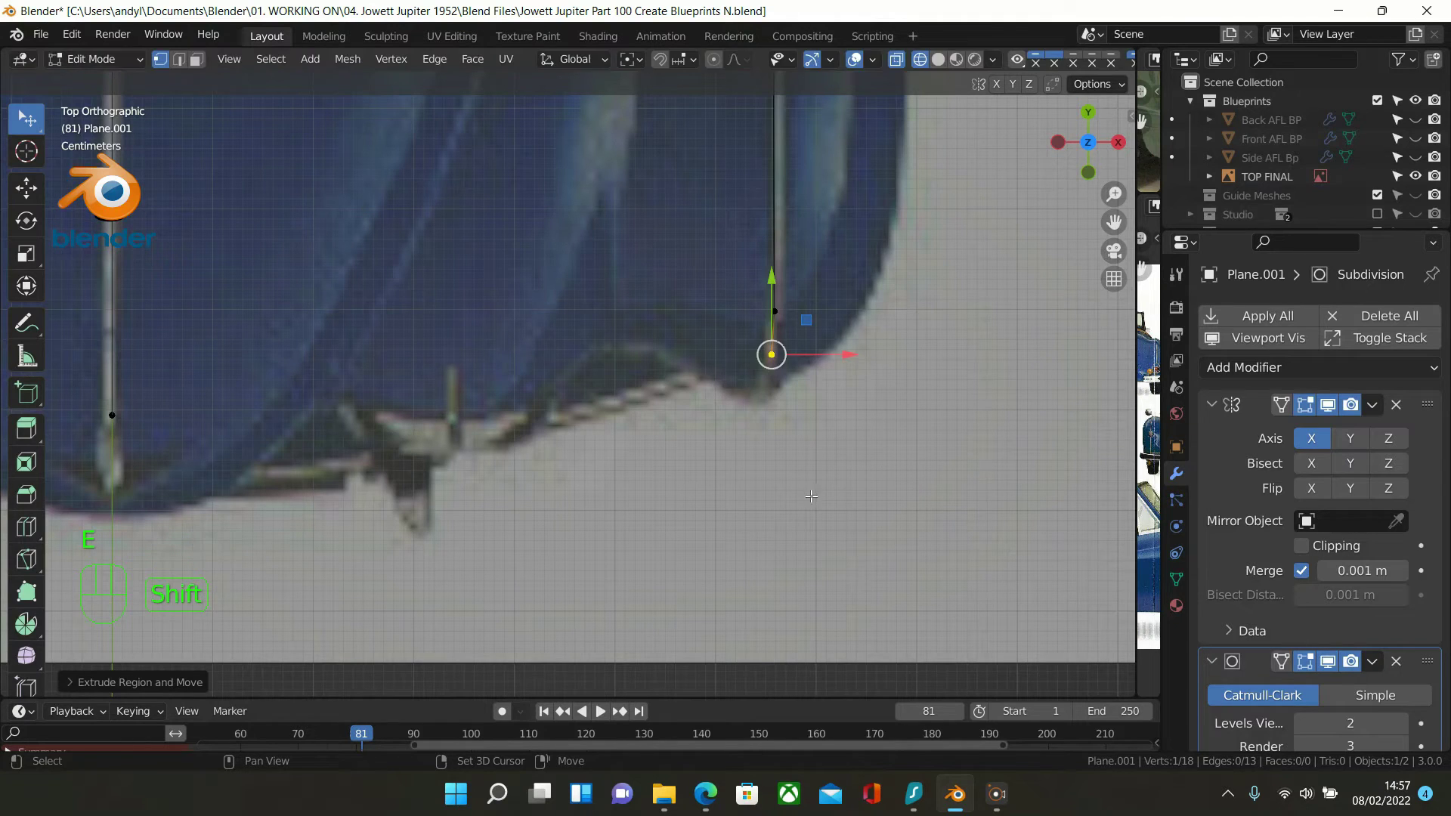
{"action": "key", "text": "e"}
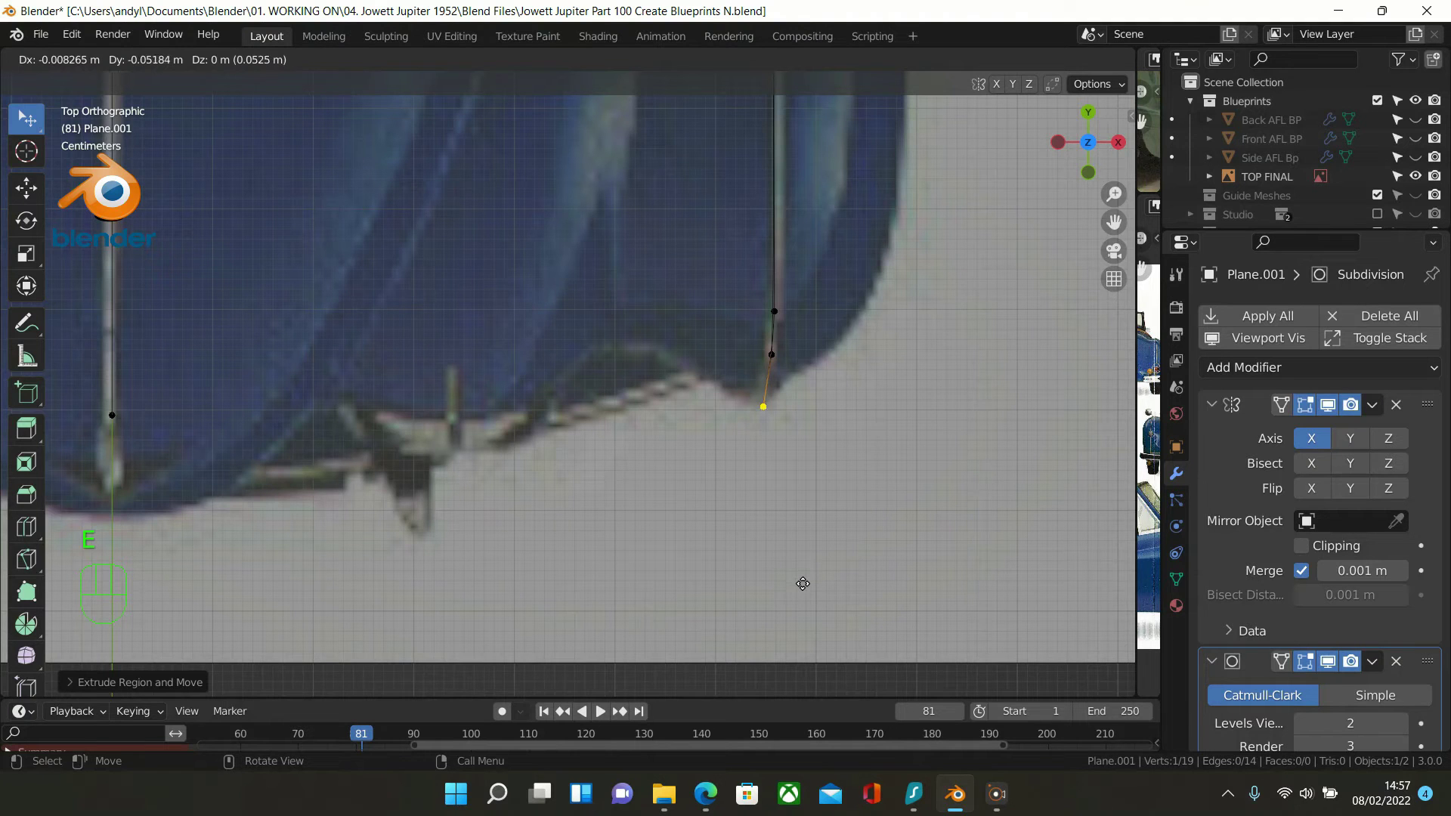
{"action": "left_click", "coordinate": [797, 578]}
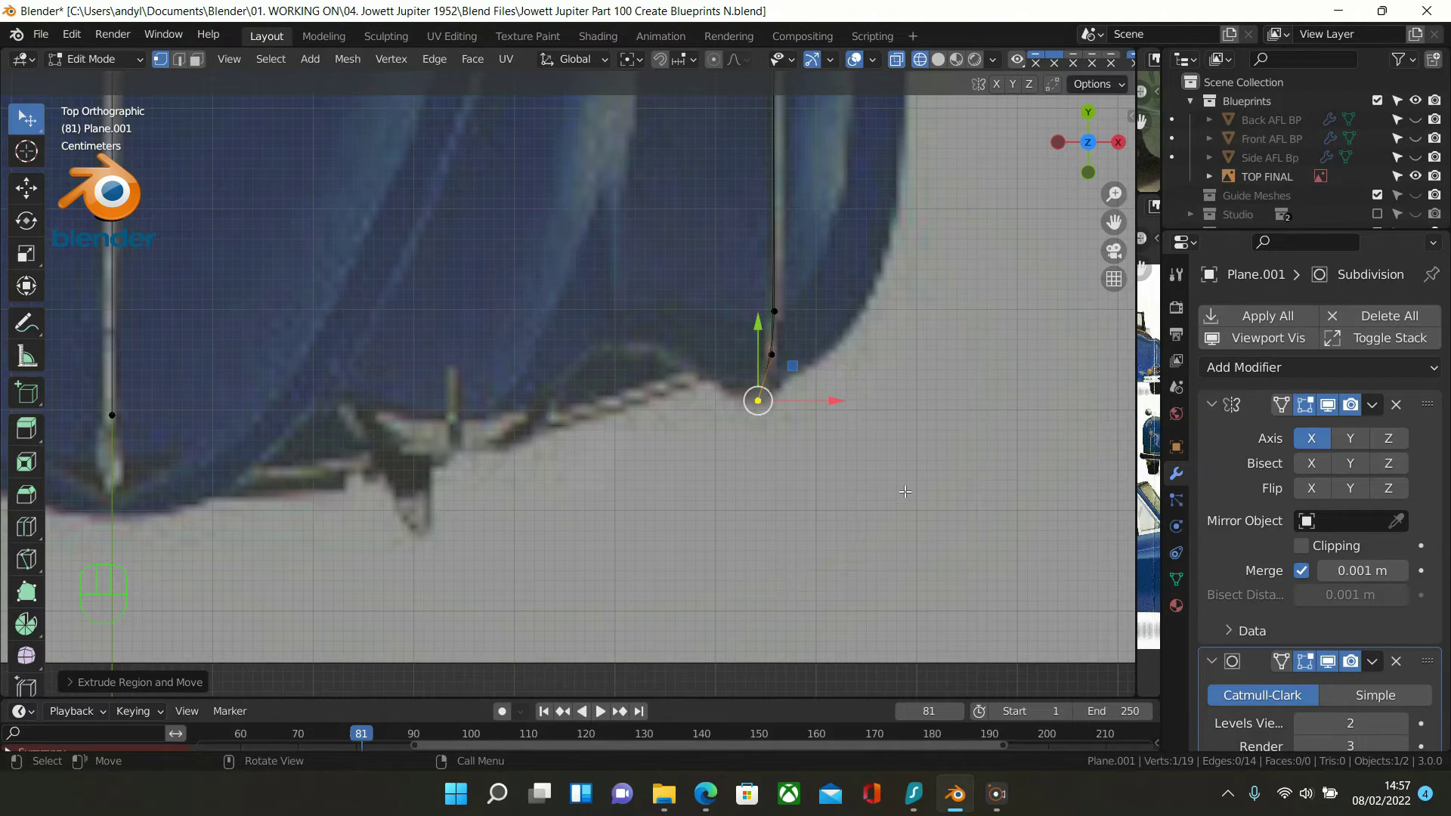
Extrude three segments from the wing's front tip, following its rounded outer corner on the blueprint
{"action": "scroll", "coordinate": [900, 488], "scroll_direction": "down", "scroll_amount": 1}
{"action": "scroll", "coordinate": [814, 370], "scroll_direction": "down", "scroll_amount": 1}
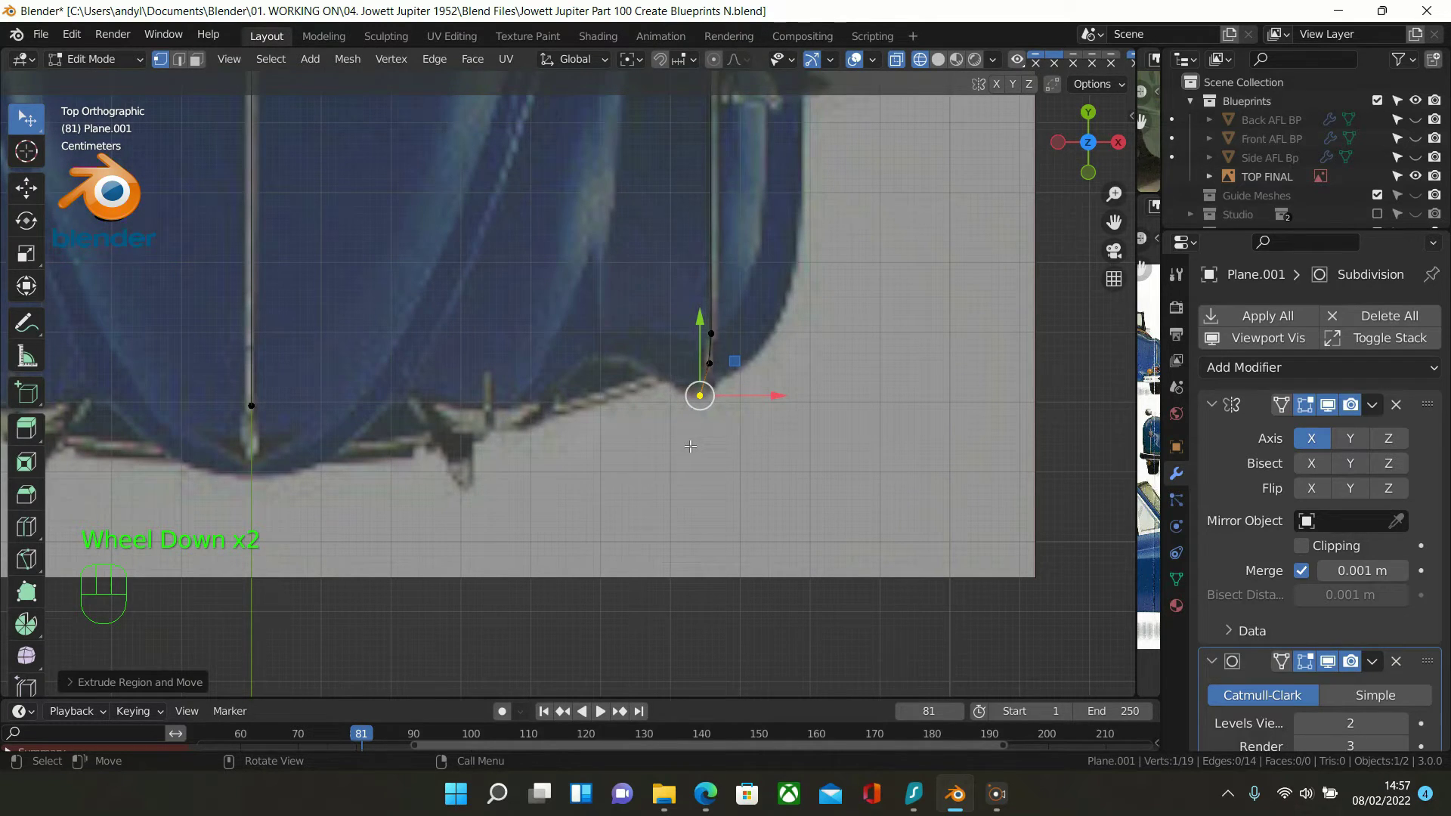
{"action": "key", "text": "e"}
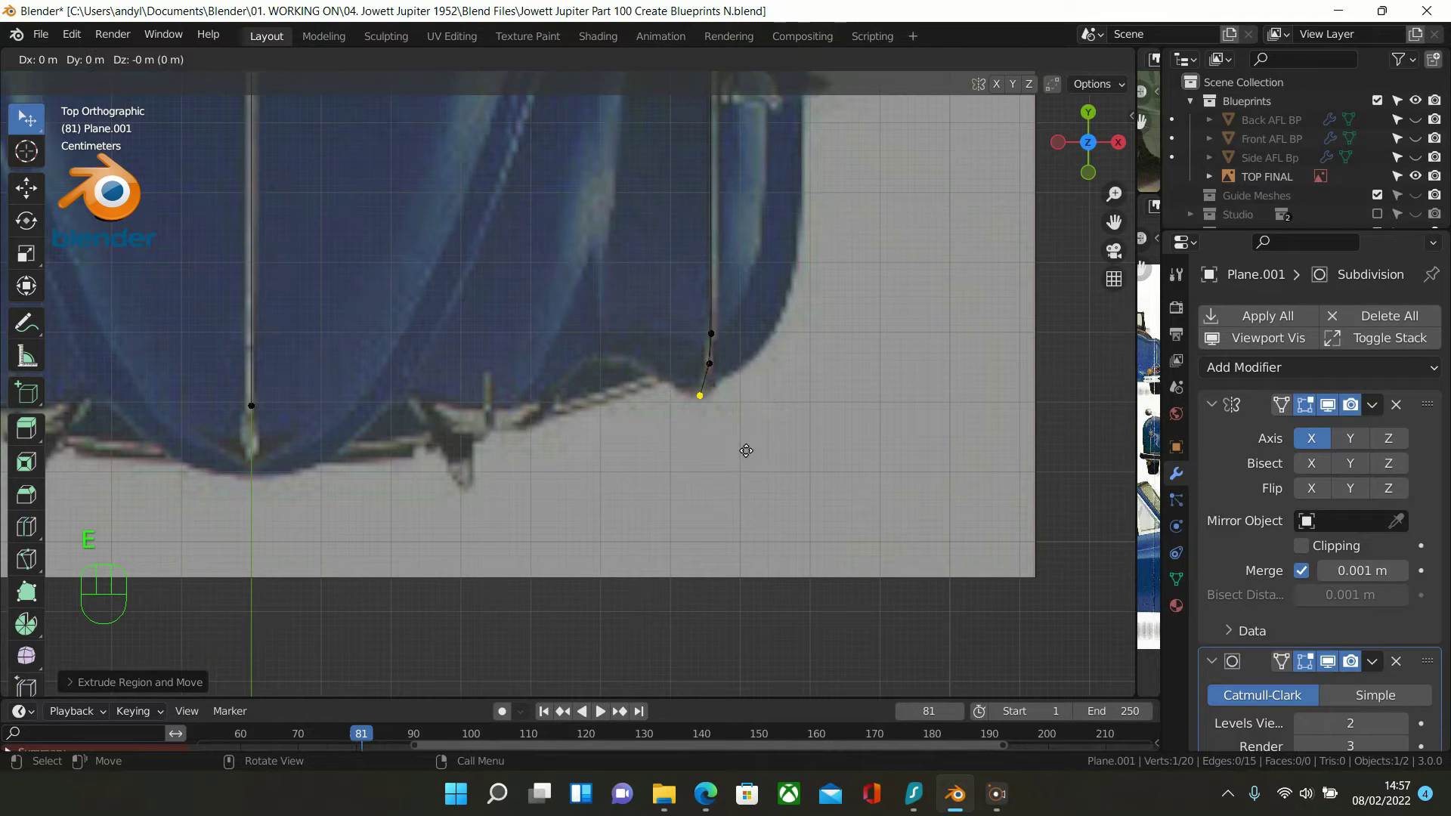
{"action": "left_click", "coordinate": [793, 422]}
{"action": "key", "text": "e"}
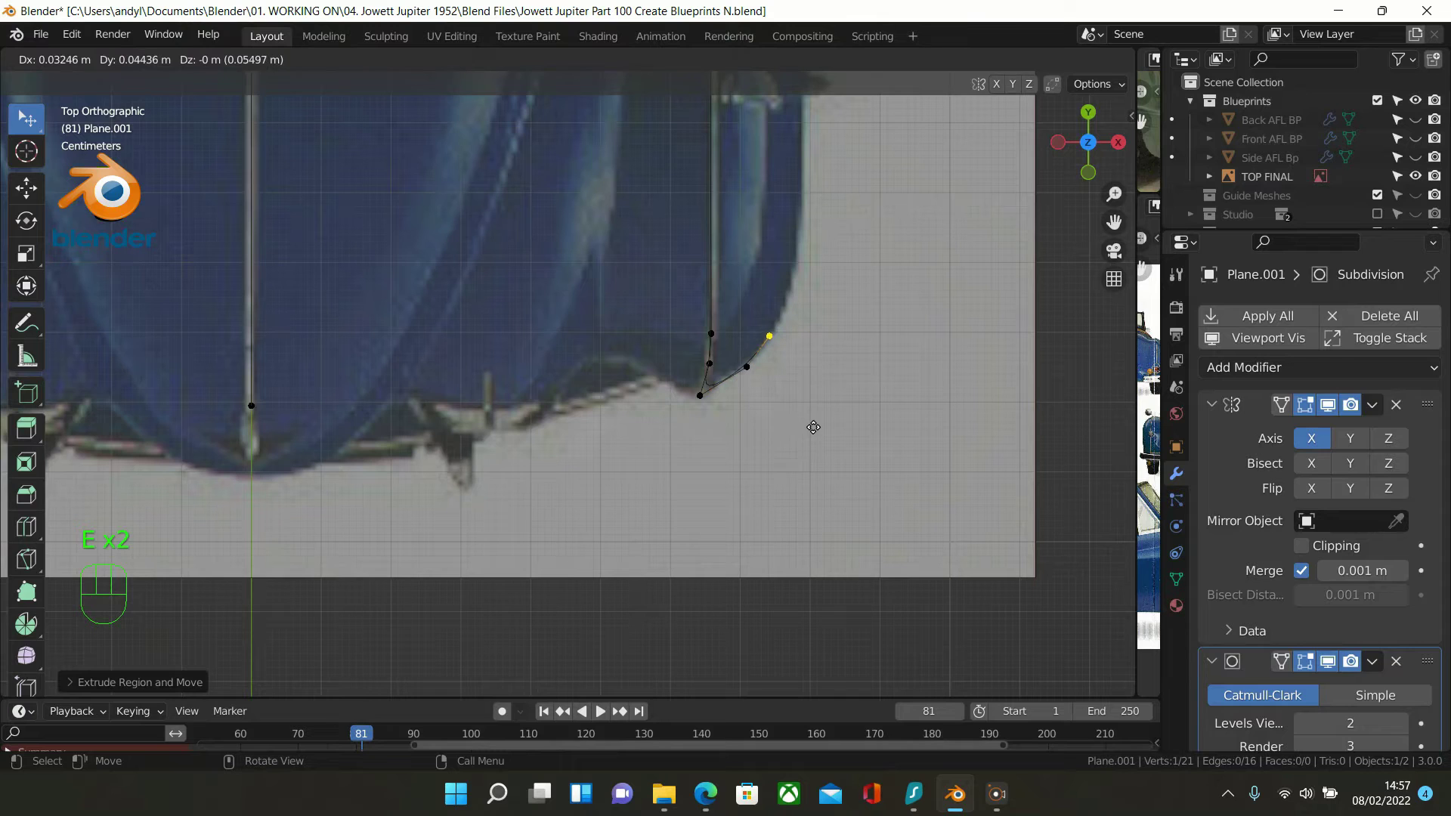
{"action": "left_click", "coordinate": [821, 416]}
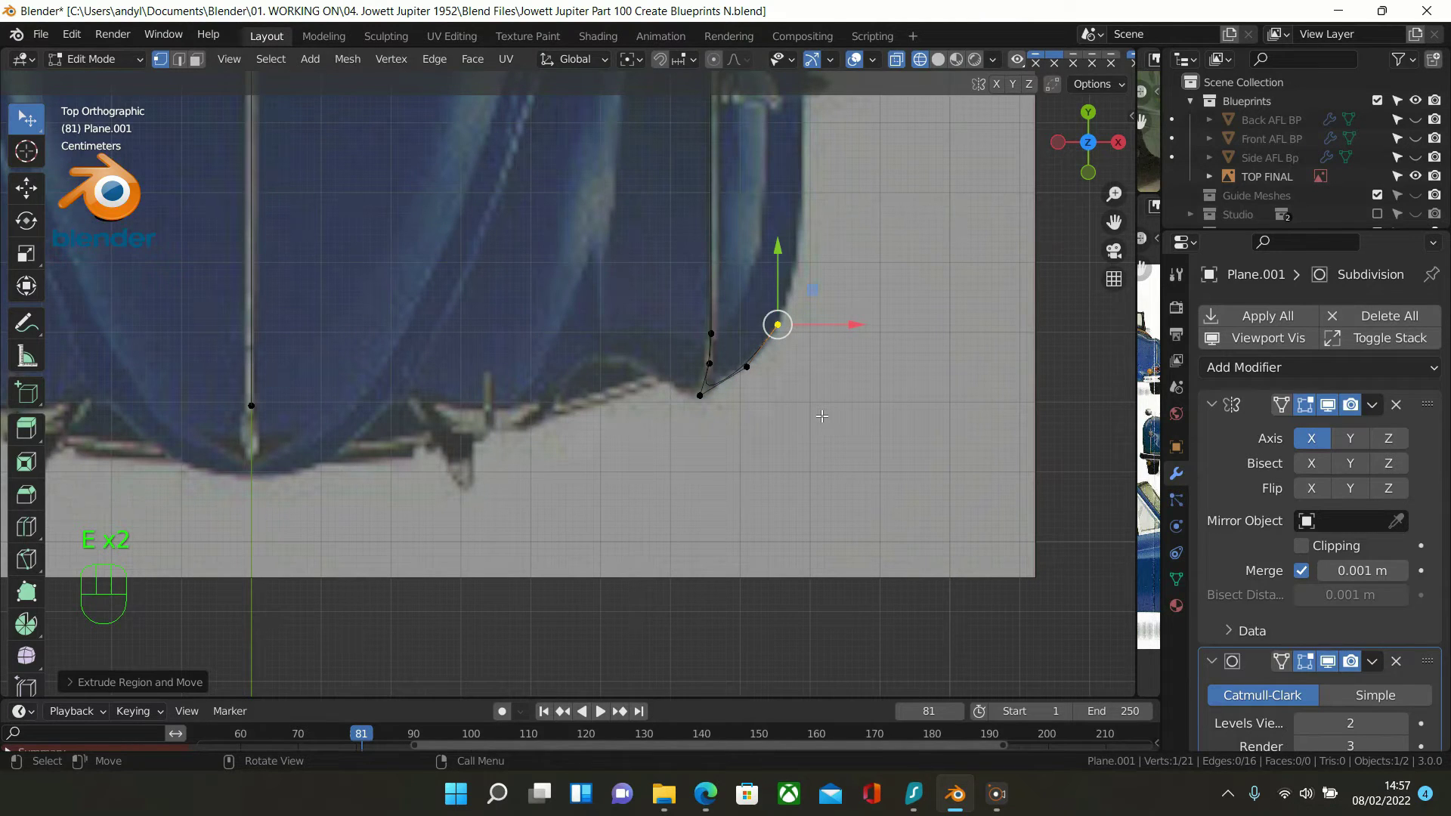
{"action": "key", "text": "e"}
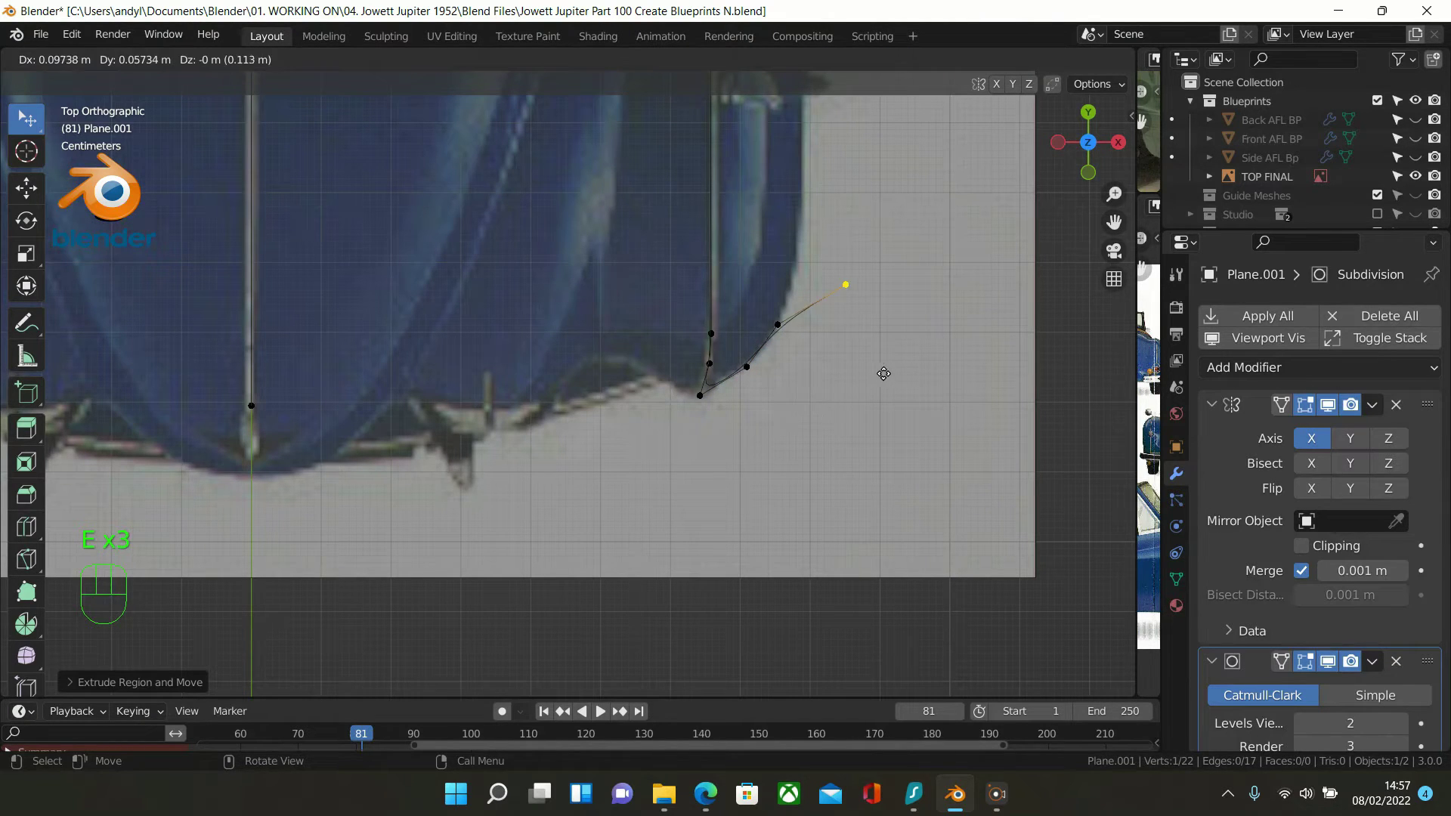
{"action": "left_click", "coordinate": [843, 352]}
Preview the smoothed corner curve in Object Mode and adjust its vertex placement in Edit Mode to match the wing's outline
{"action": "key", "text": "Tab"}
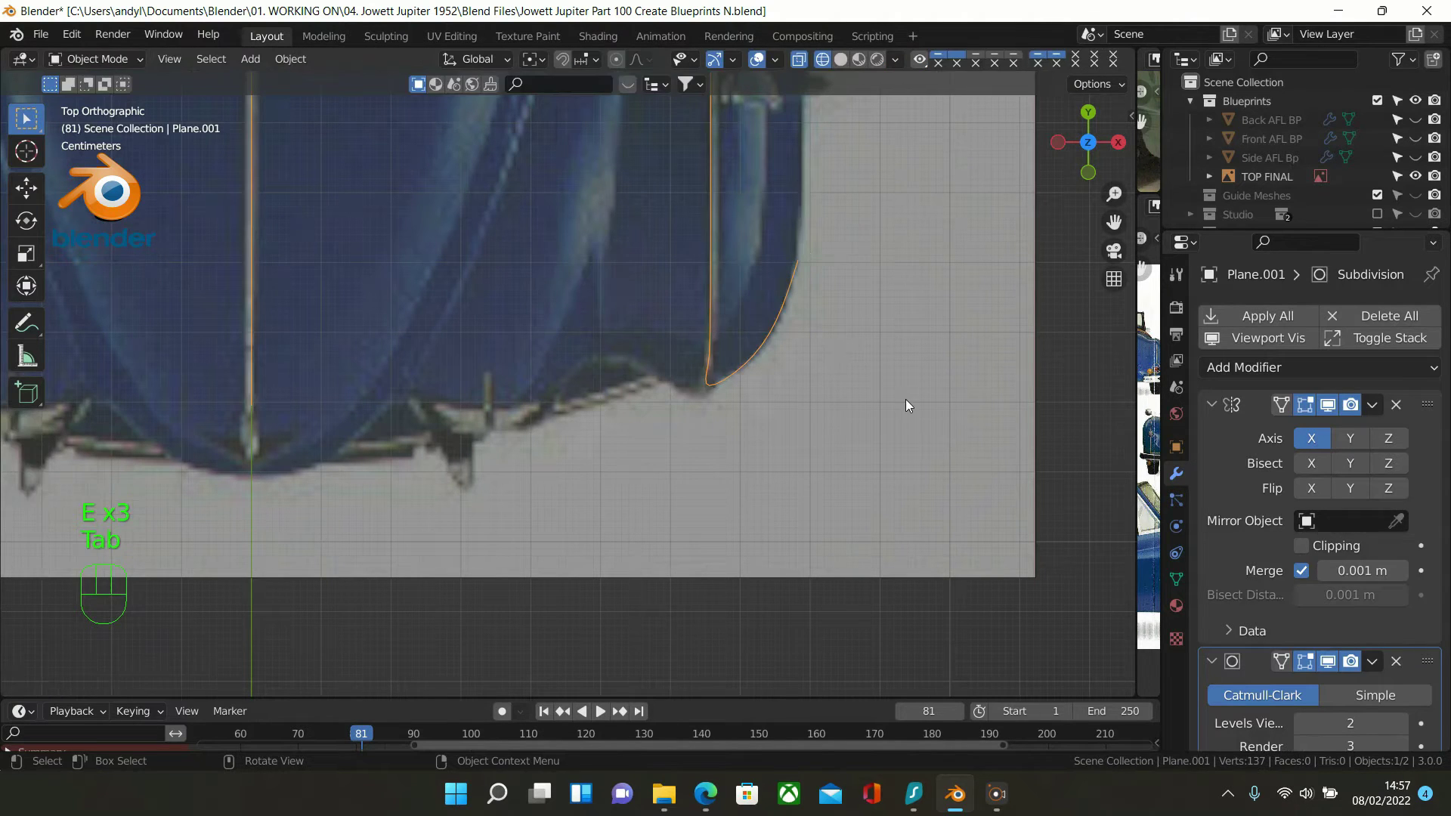
{"action": "key", "text": "Tab"}
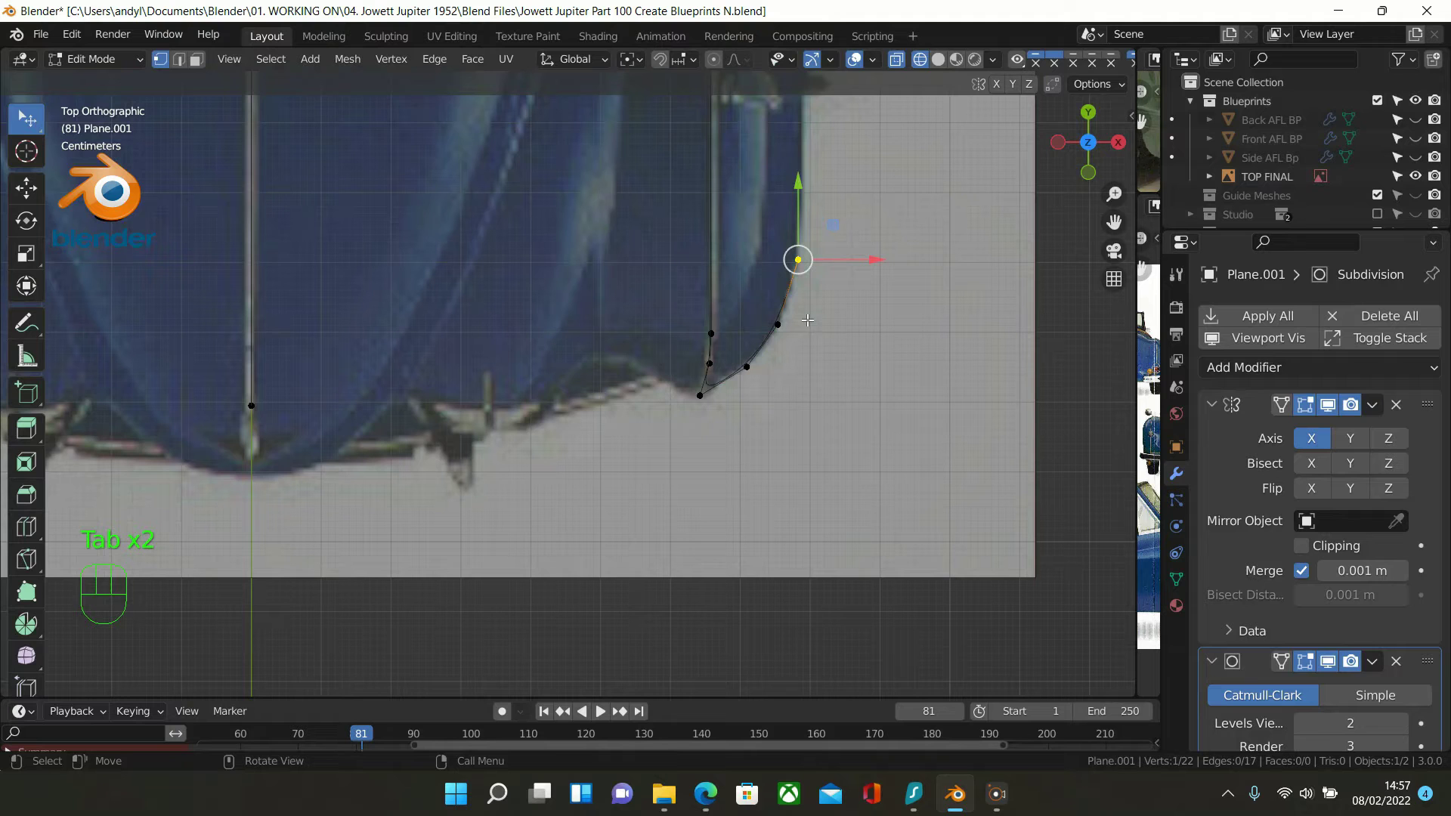
{"action": "left_click", "coordinate": [792, 321]}
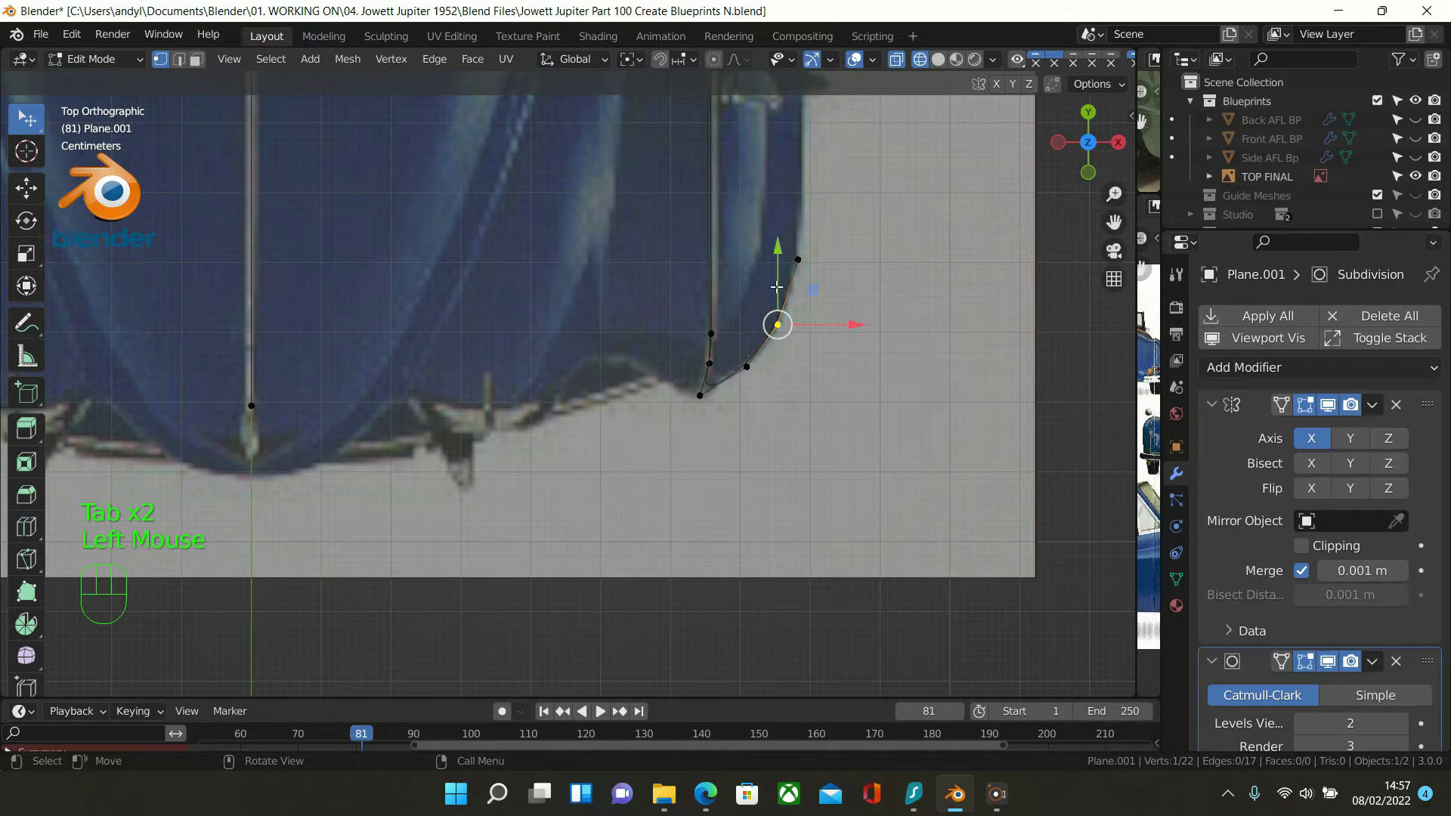
{"action": "middle_click_drag", "start_coordinate": [718, 272], "coordinate": [707, 496], "text": "shift"}
{"action": "left_click", "coordinate": [877, 545]}
{"action": "left_click_drag", "start_coordinate": [858, 545], "coordinate": [656, 539]}
Extrude the corner's end vertex rearward along the wing's outer edge past the headlight level, and divide the new edge with two loop cuts
{"action": "middle_click_drag", "start_coordinate": [837, 439], "coordinate": [784, 605], "text": "shift"}
{"action": "scroll", "coordinate": [784, 604], "scroll_direction": "down", "scroll_amount": 1}
{"action": "key", "text": "e"}
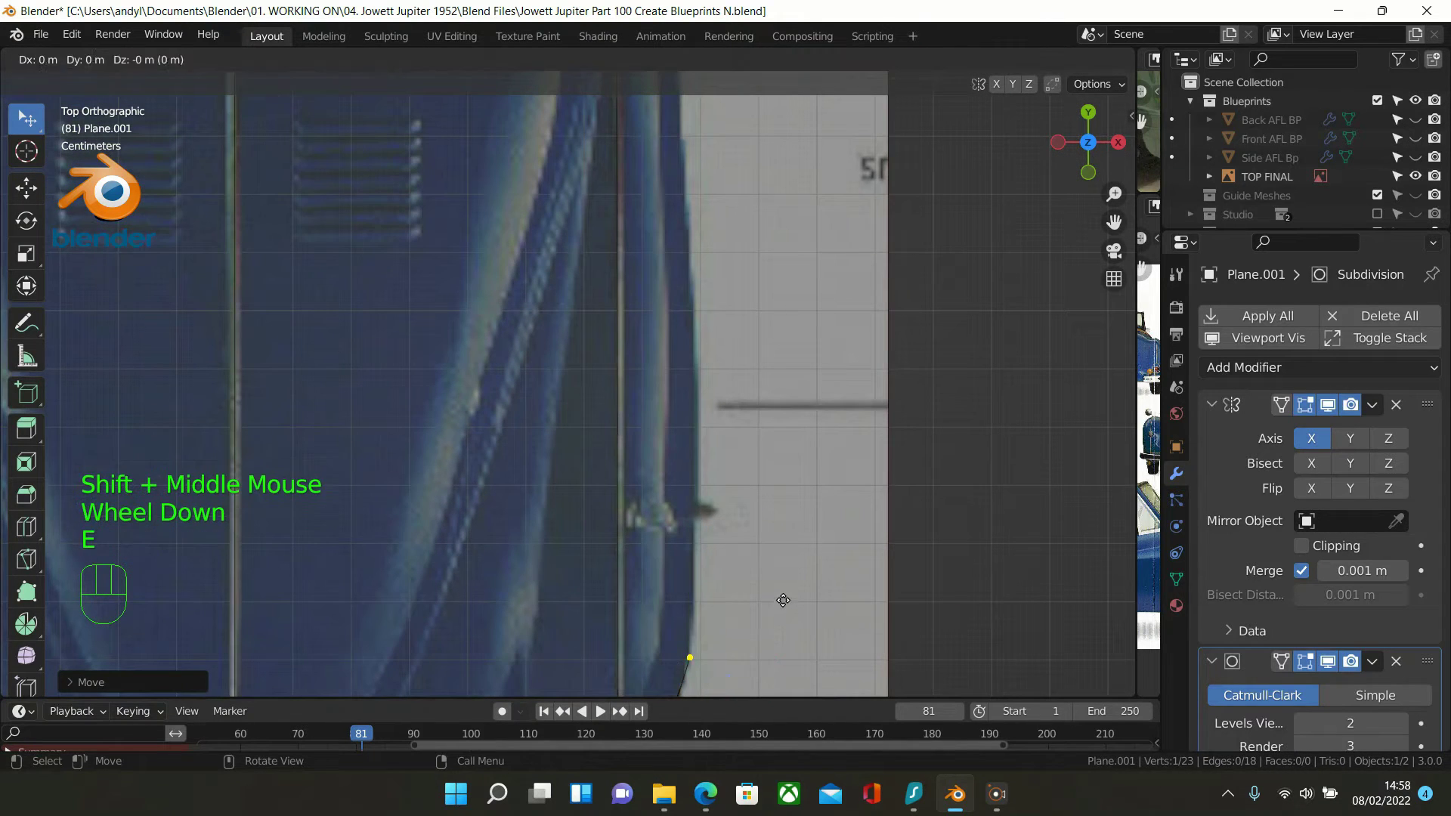
{"action": "left_click", "coordinate": [795, 342]}
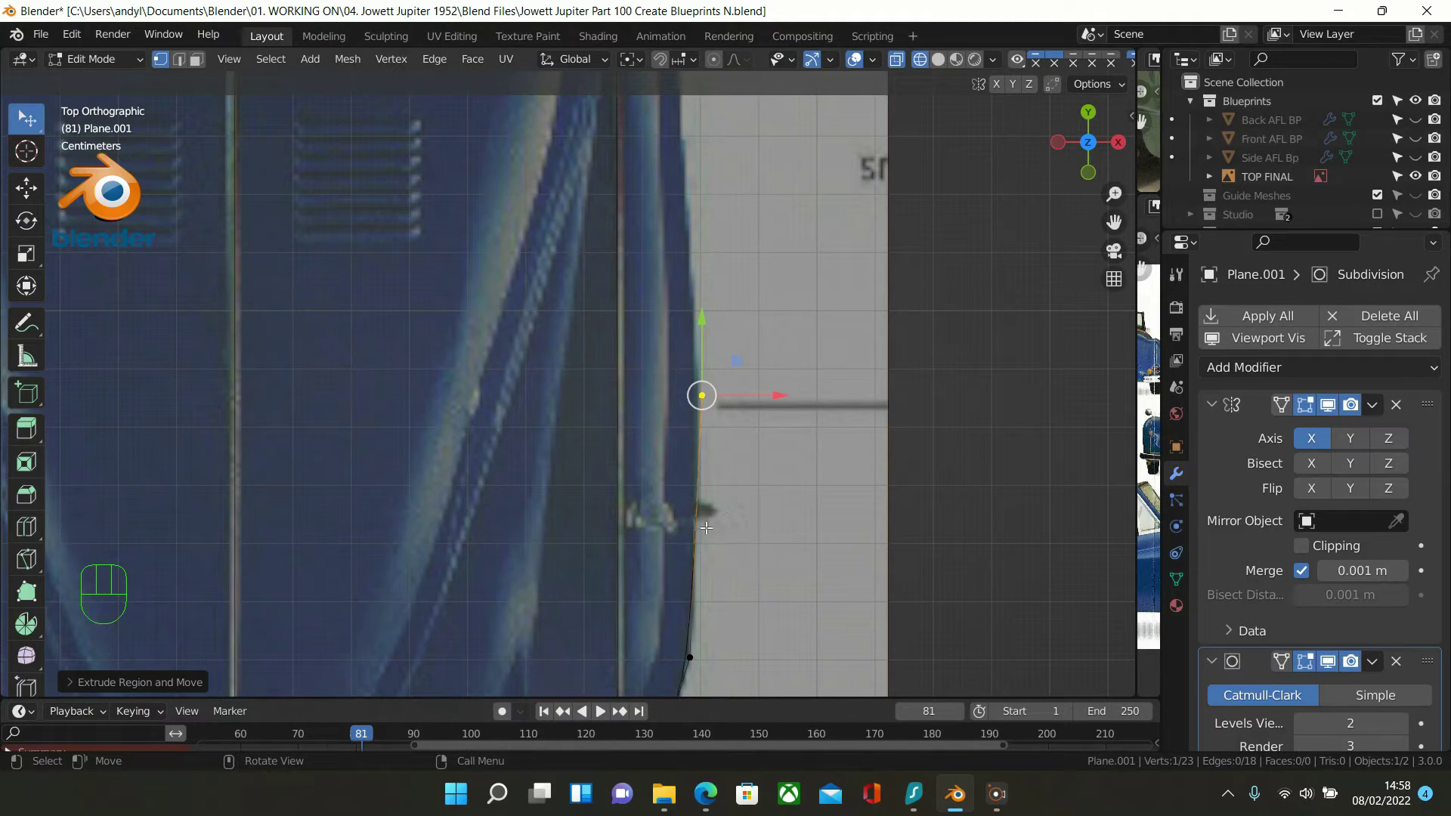
{"action": "key", "text": "ctrl+r"}
{"action": "scroll", "coordinate": [705, 529], "scroll_direction": "up", "scroll_amount": 2}
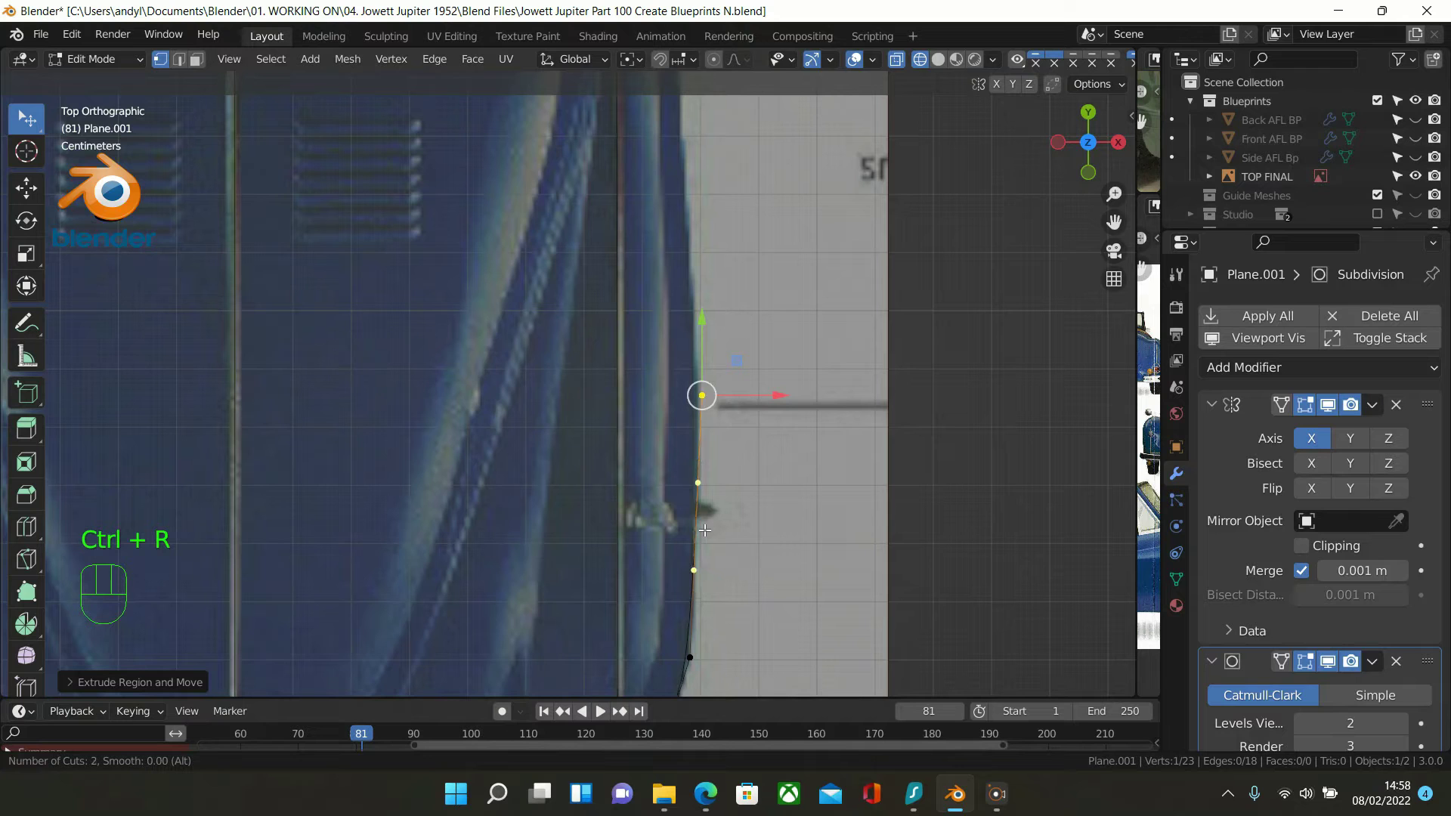
{"action": "left_click", "coordinate": [704, 531]}
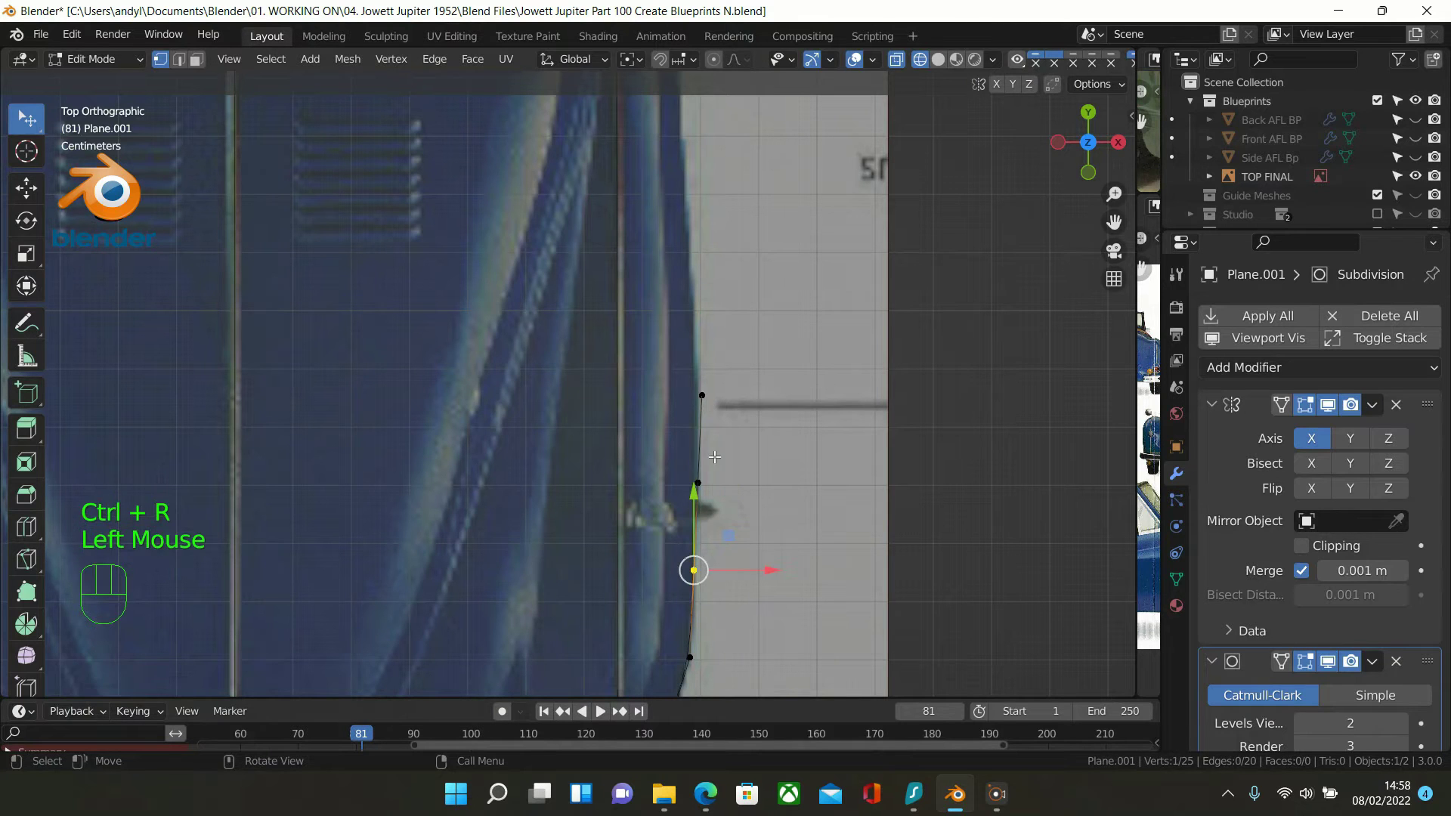
Nudge the rearmost vertex of the outer edge slightly inward along X onto the wing's outline
{"action": "scroll", "coordinate": [716, 445], "scroll_direction": "up", "scroll_amount": 1}
{"action": "left_click", "coordinate": [729, 398]}
{"action": "left_click", "coordinate": [729, 398]}
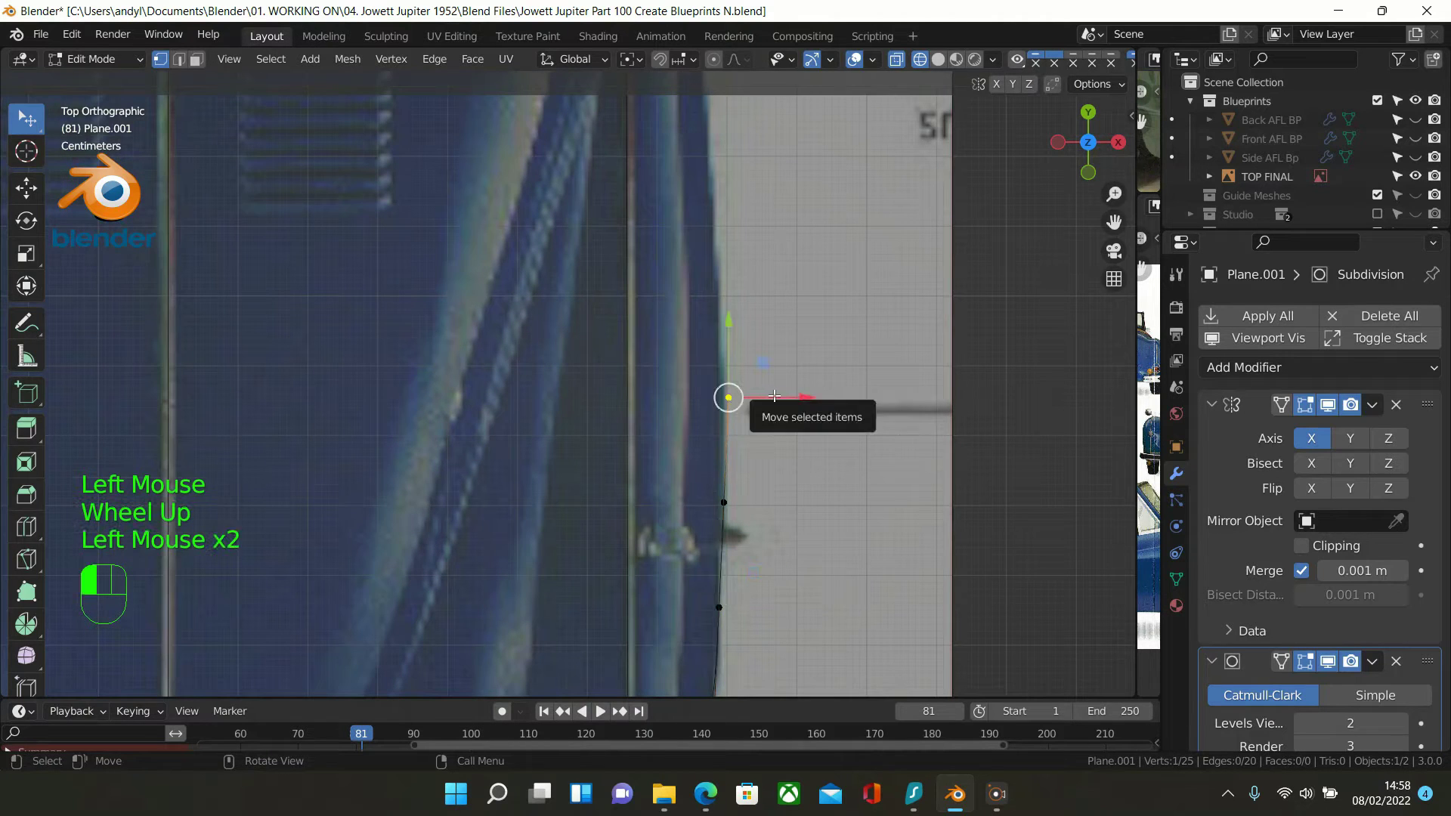
{"action": "left_click_drag", "start_coordinate": [773, 396], "coordinate": [771, 397]}
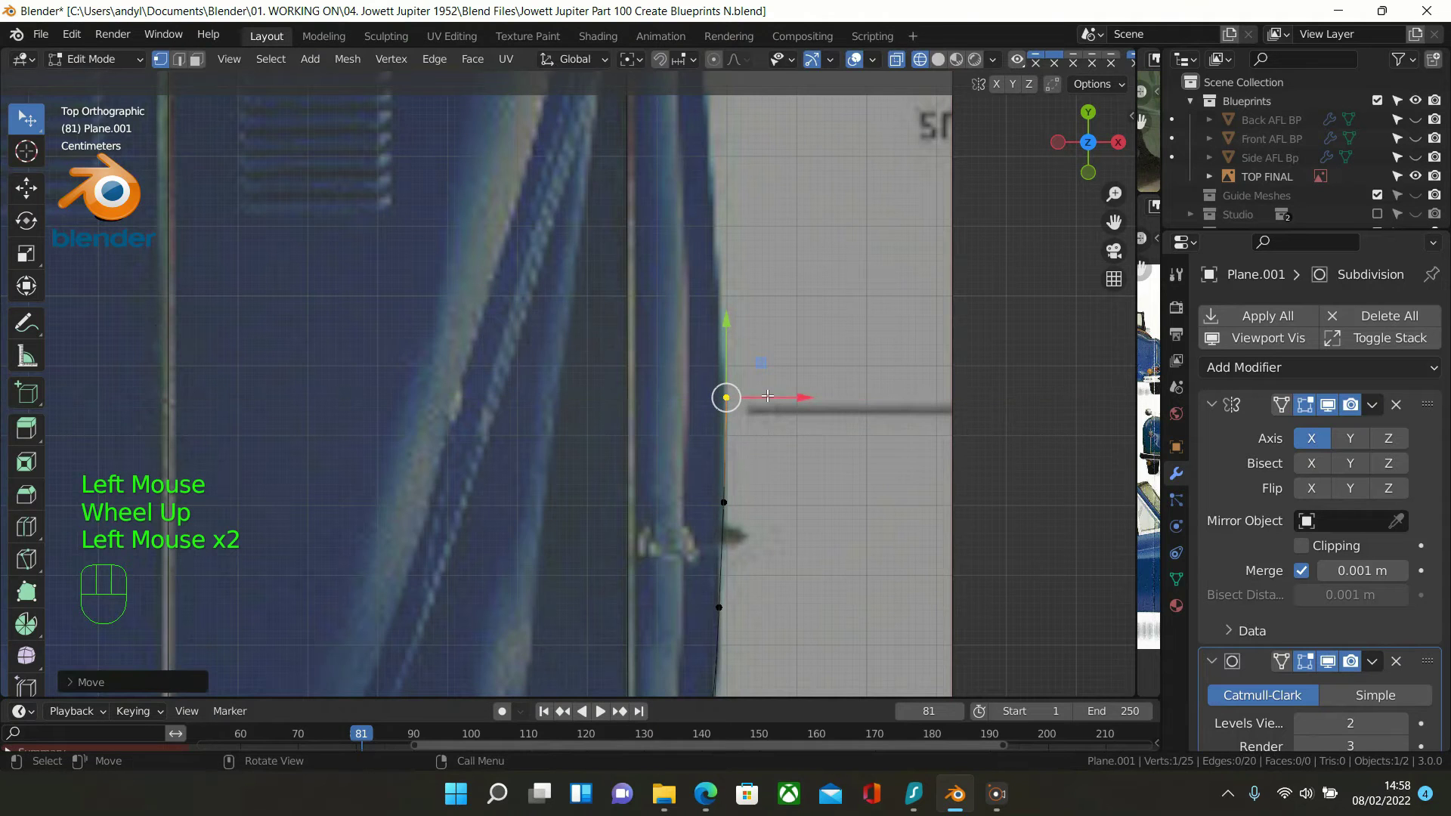
Extrude three more segments rearward along the wing's outer edge towards the rear seam, the last two about 0.19 m and 0.11 m long
{"action": "key", "text": "e"}
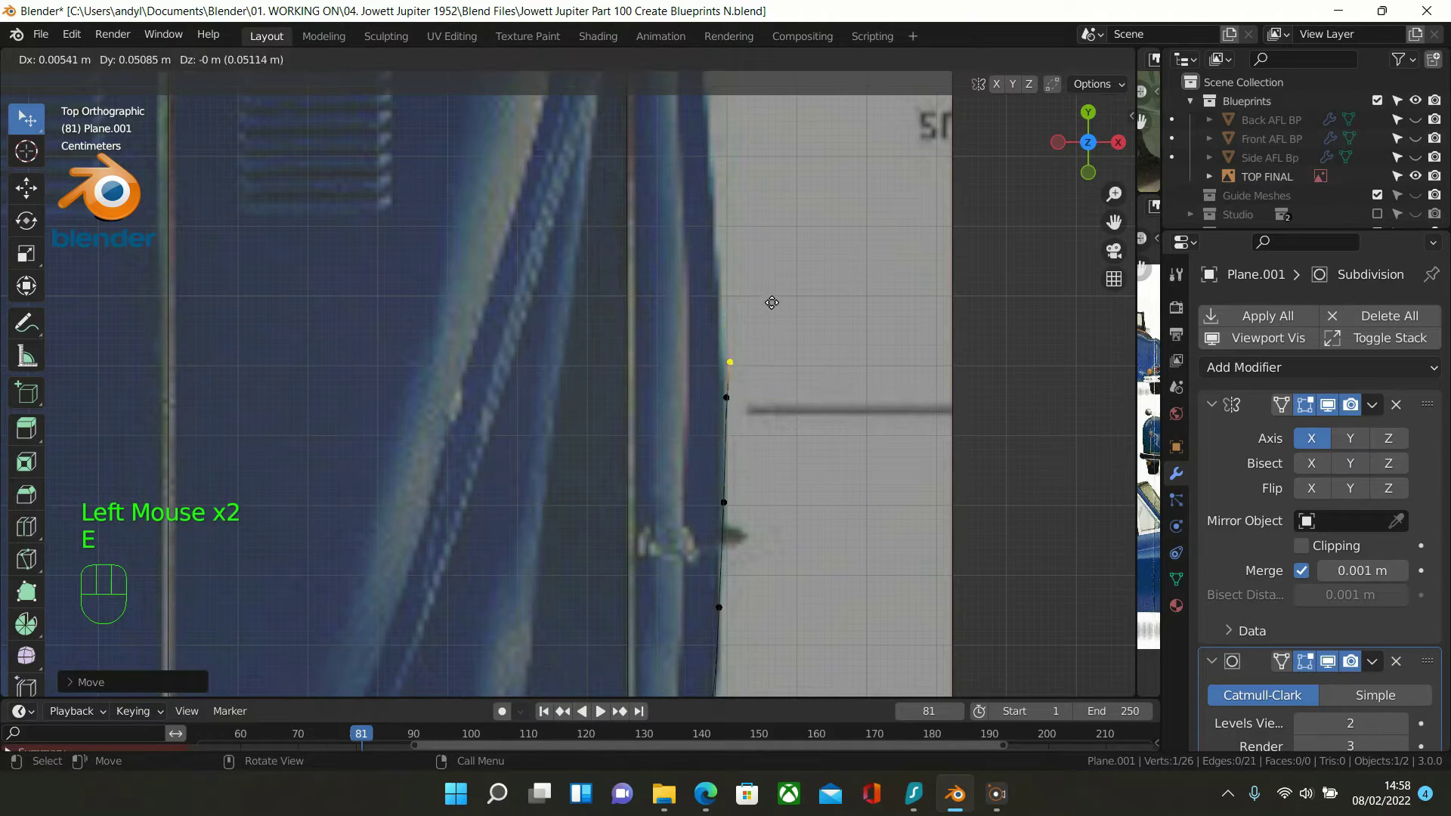
{"action": "left_click", "coordinate": [760, 260]}
{"action": "middle_click_drag", "start_coordinate": [765, 258], "coordinate": [736, 493], "text": "shift"}
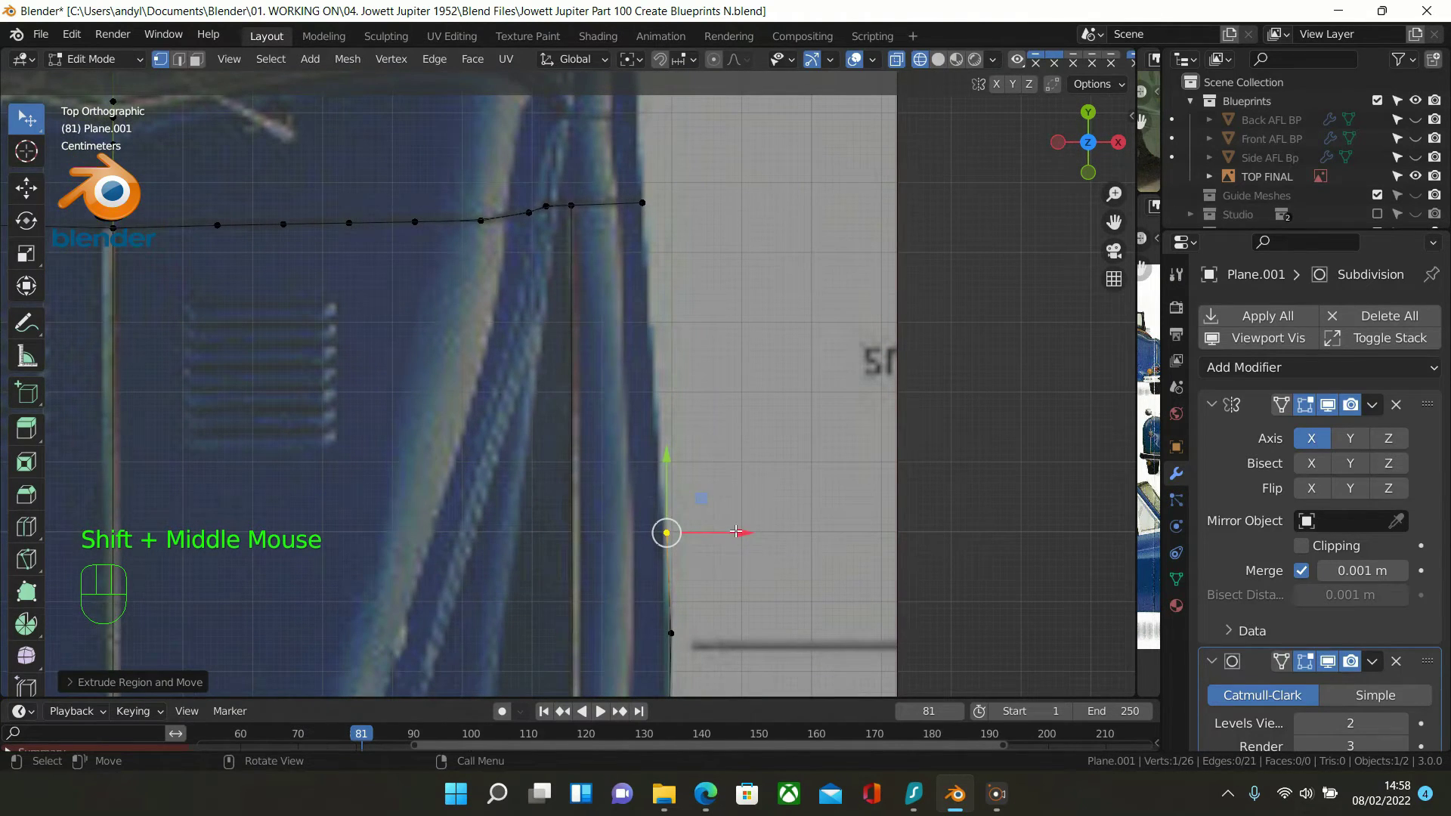
{"action": "key", "text": "e"}
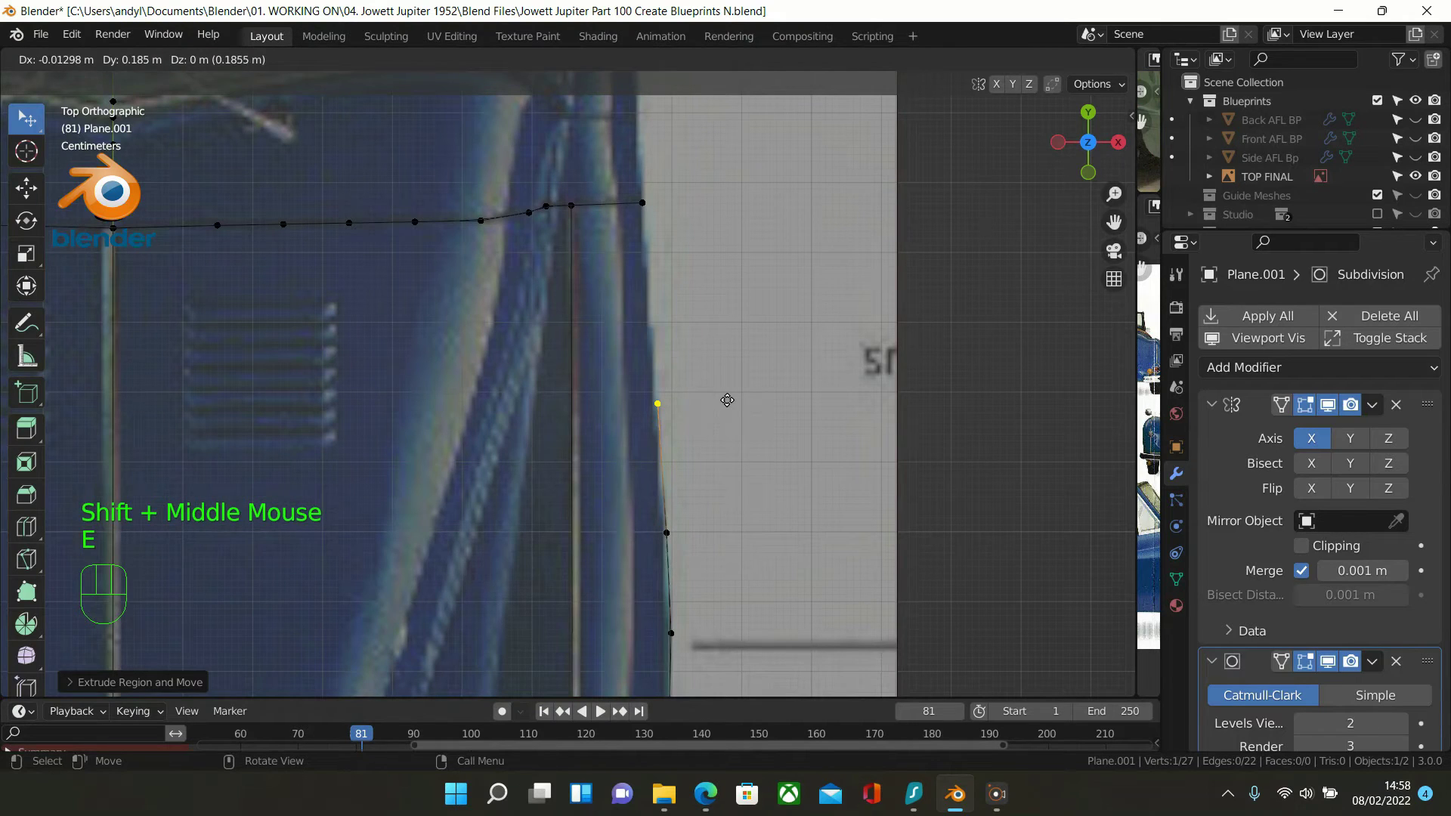
{"action": "left_click", "coordinate": [727, 400]}
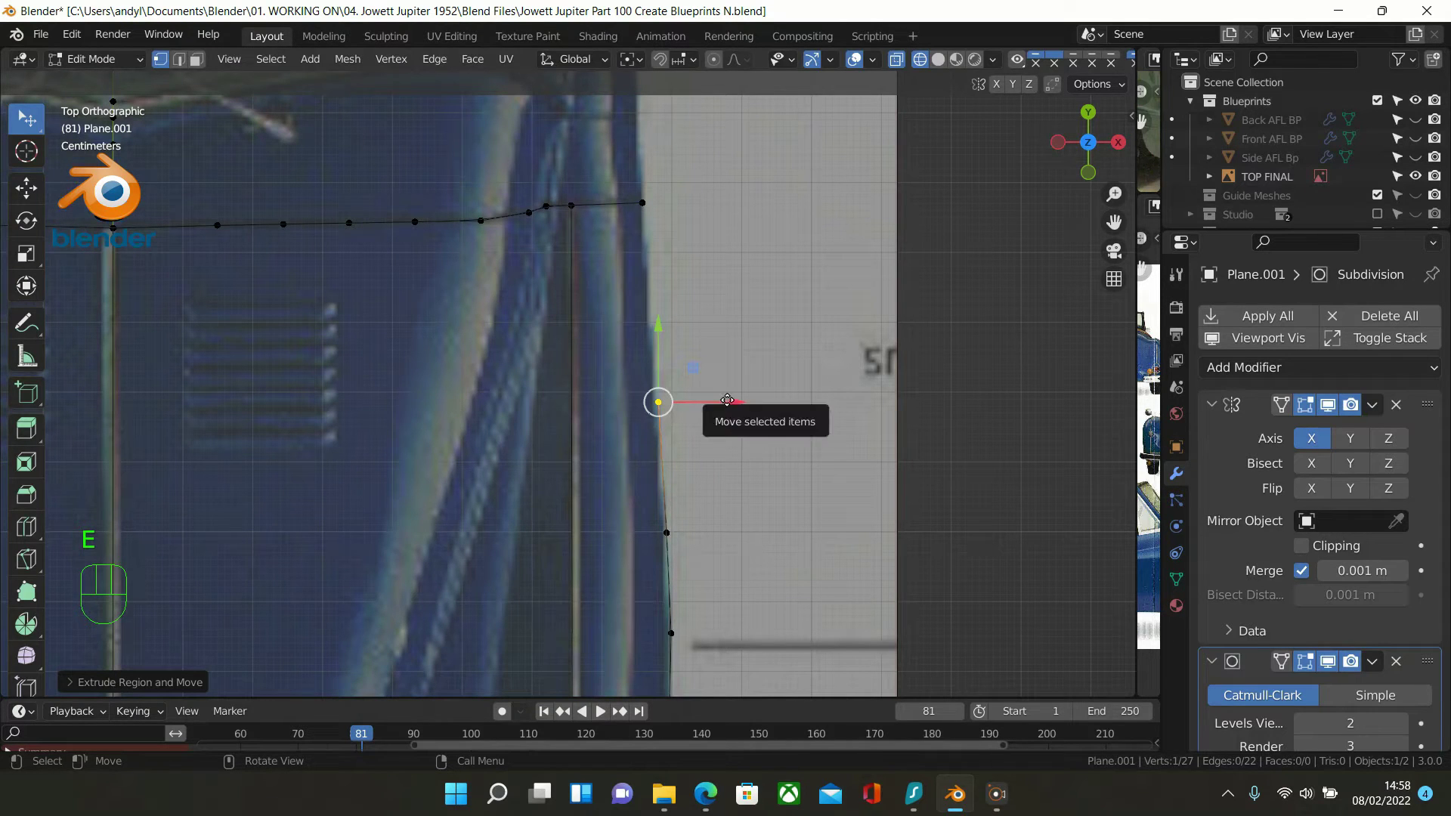
{"action": "key", "text": "e"}
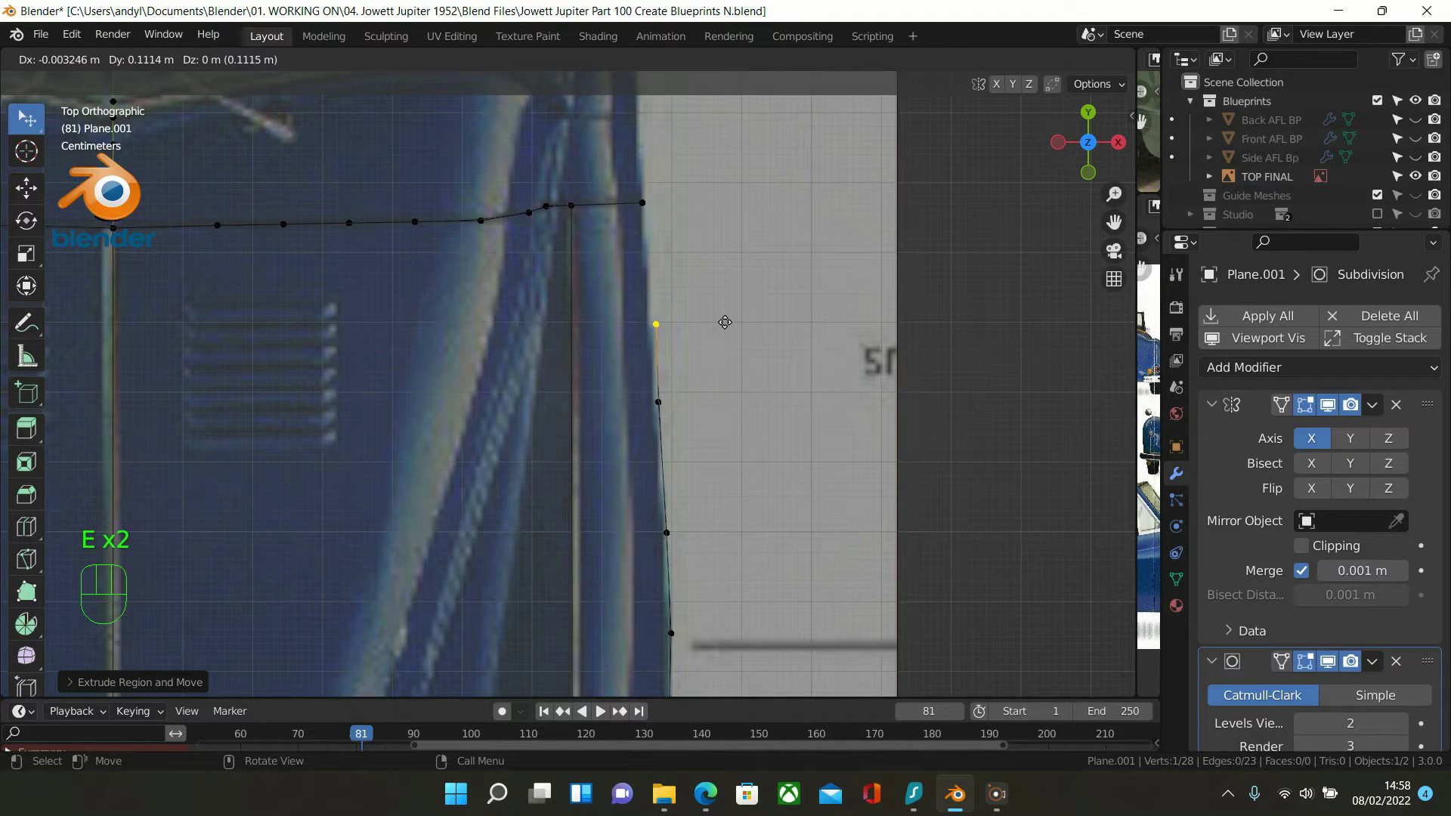
{"action": "left_click", "coordinate": [725, 322]}
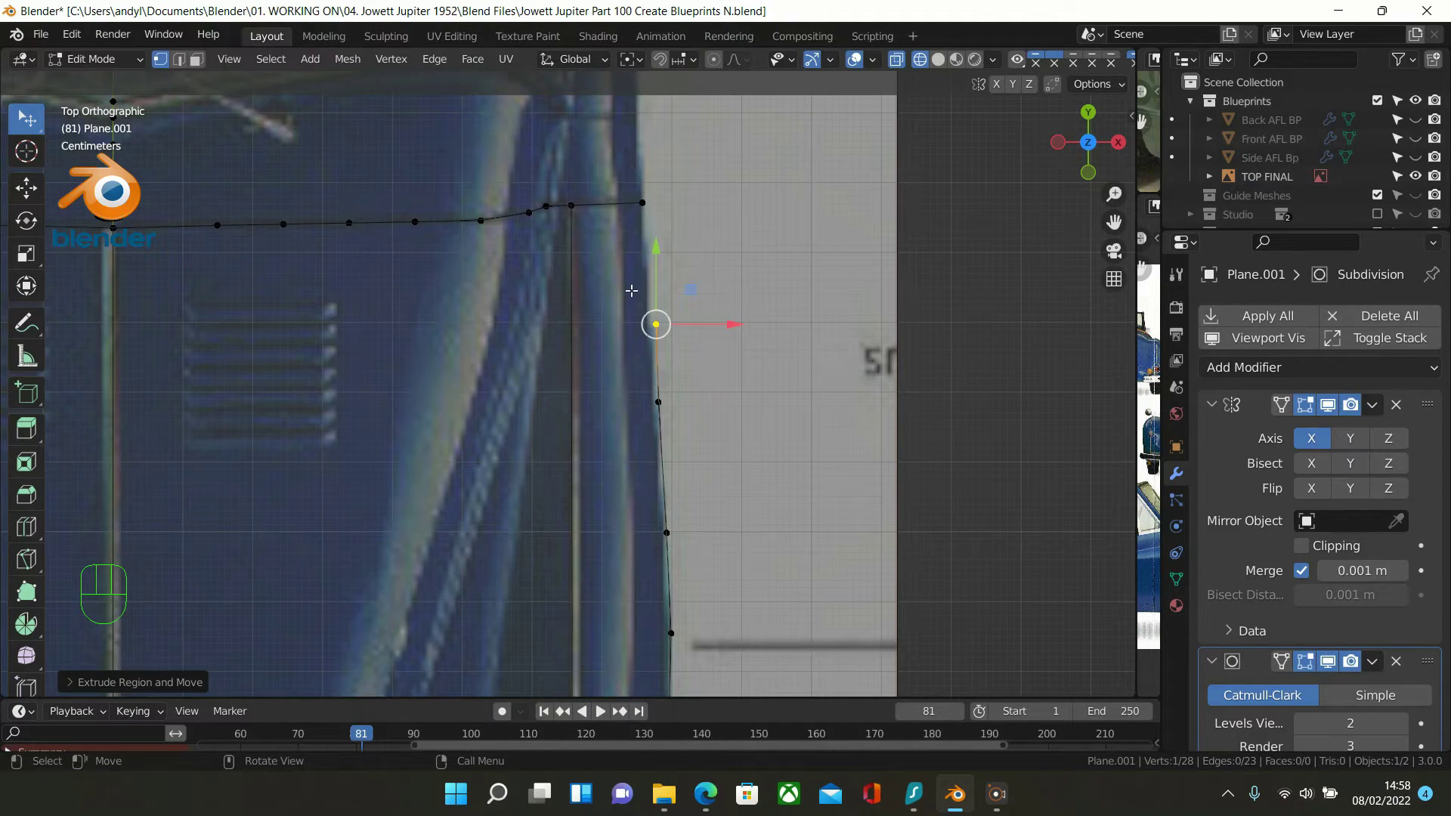
Join the wing outer edge's end vertex to the rear seam's outermost vertex with an edge, and preview the outline in Object Mode
{"action": "left_click", "coordinate": [639, 214], "text": "shift"}
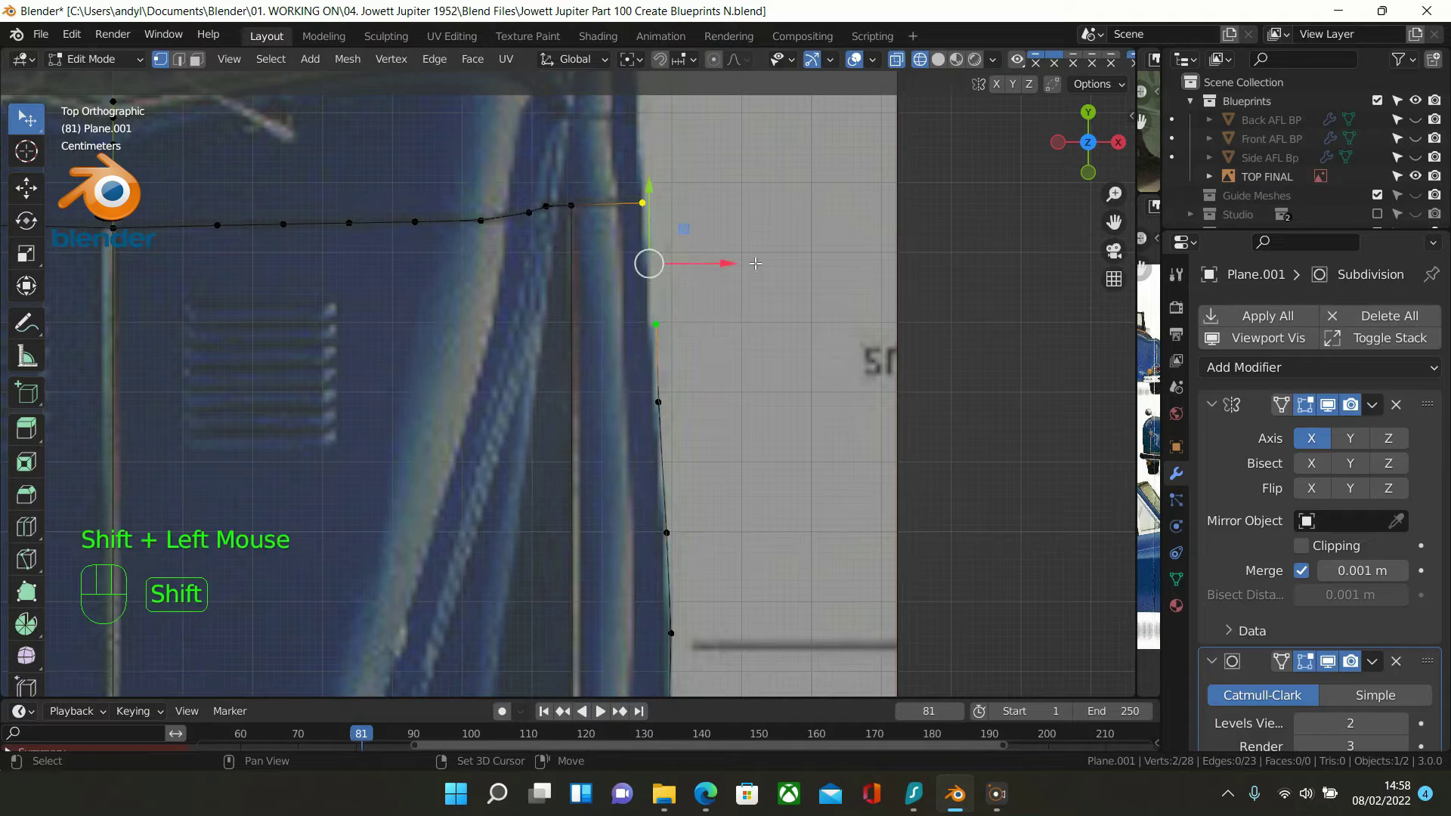
{"action": "key", "text": "f"}
{"action": "scroll", "coordinate": [796, 307], "scroll_direction": "down", "scroll_amount": 1}
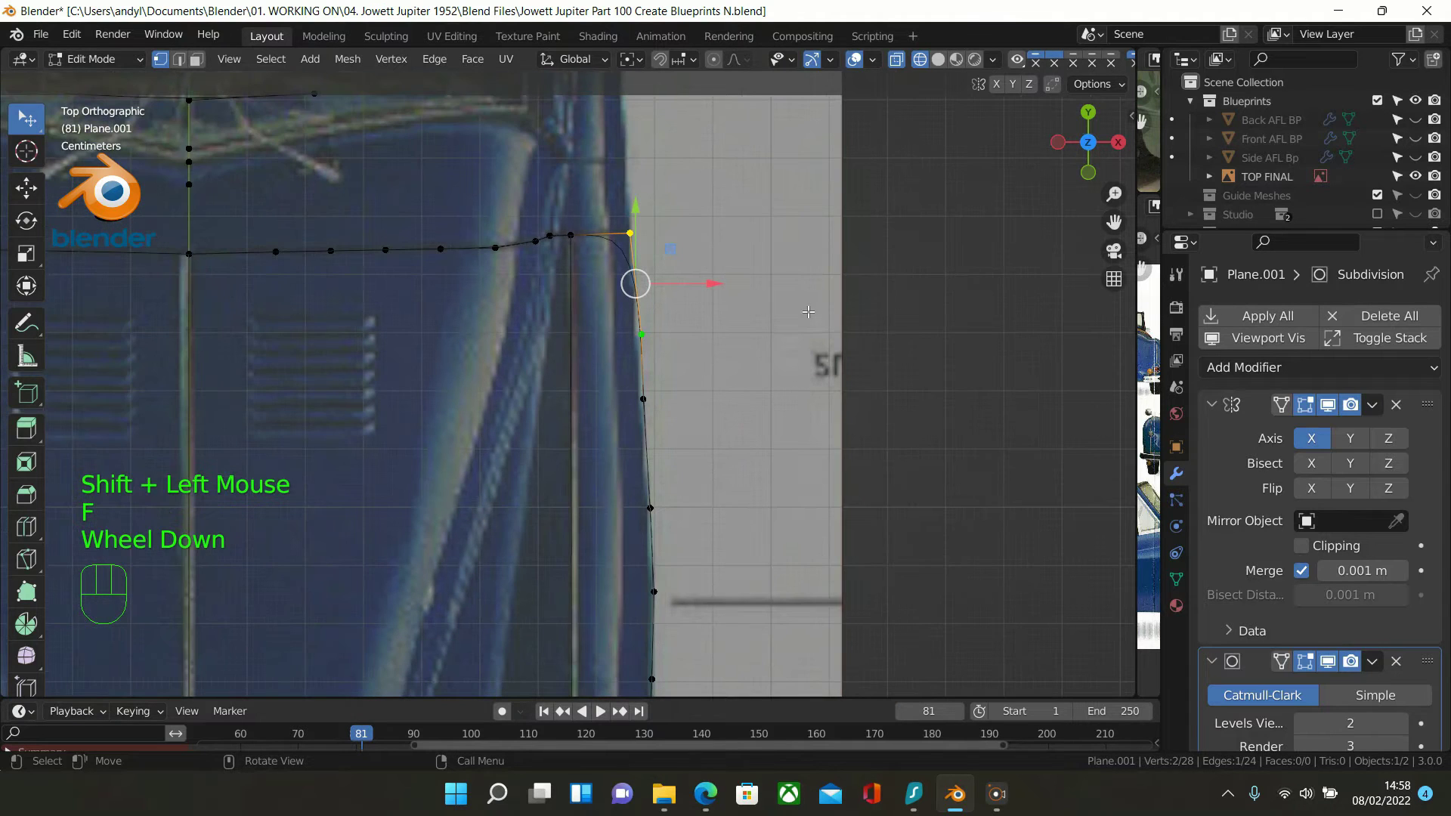
{"action": "key", "text": "Tab"}
{"action": "scroll", "coordinate": [797, 334], "scroll_direction": "down", "scroll_amount": 3}
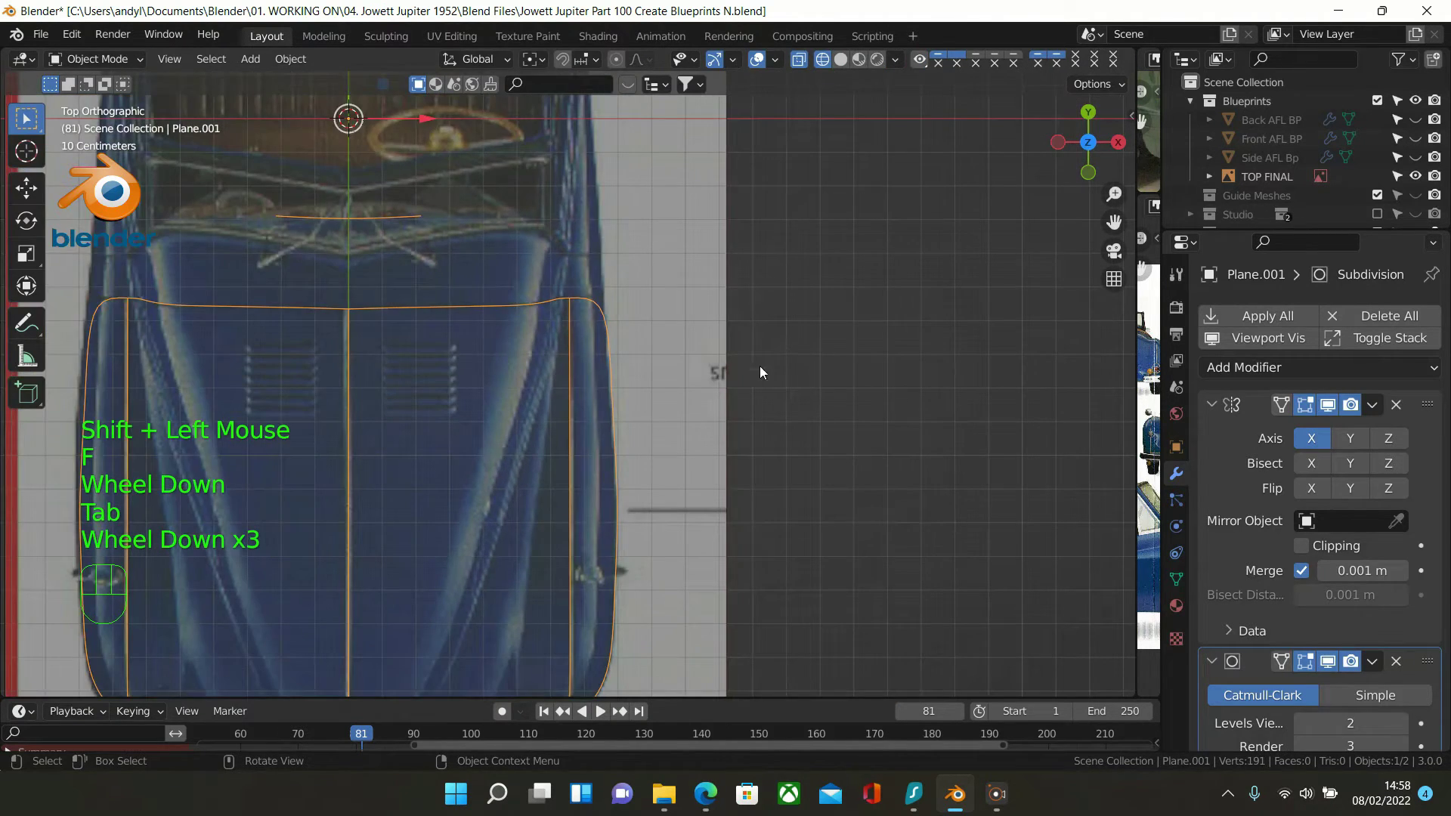
{"action": "scroll", "coordinate": [755, 370], "scroll_direction": "down", "scroll_amount": 2}
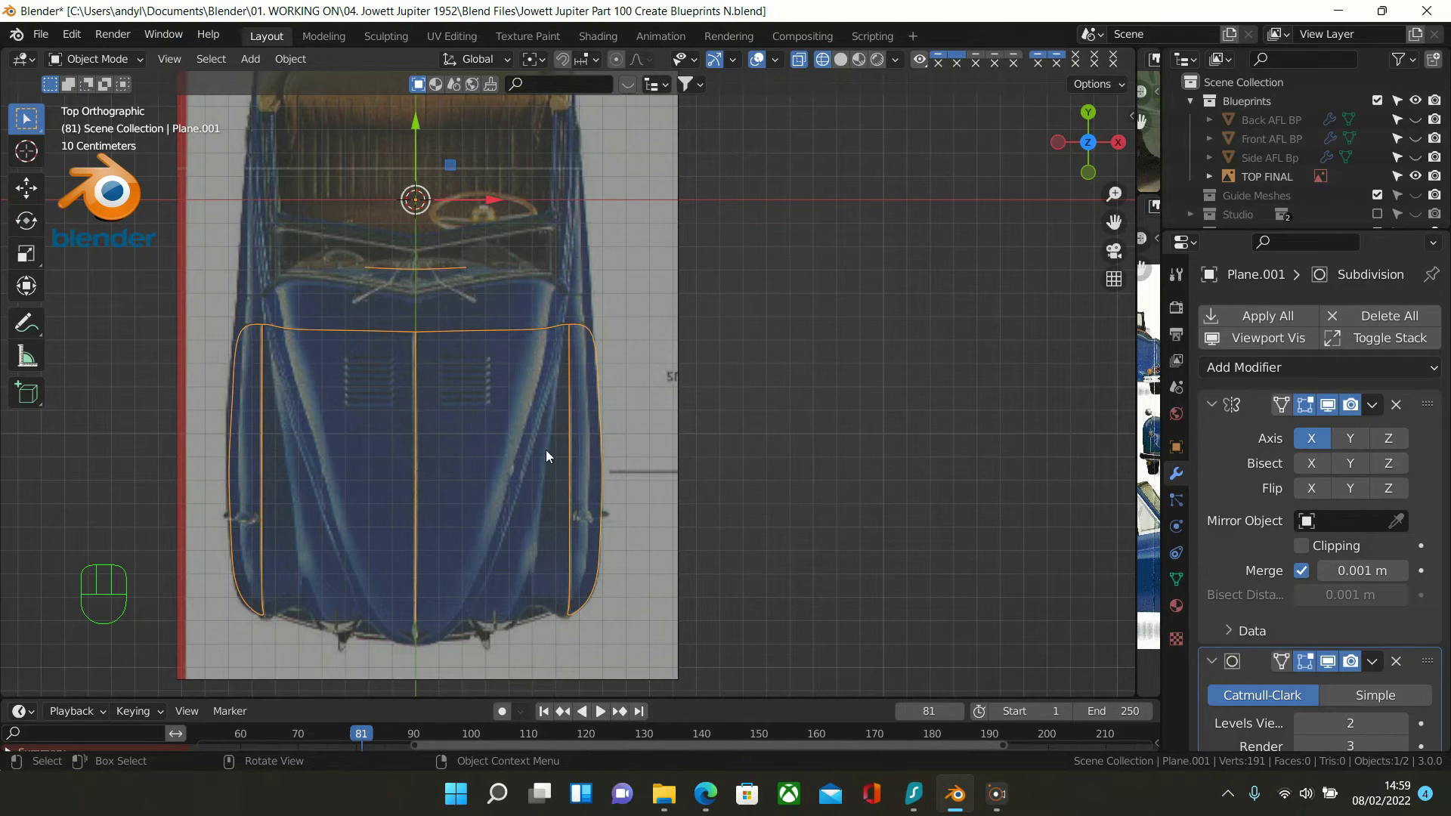
In Edit Mode, move the two outer-edge vertices just ahead of the rear seam corner inward along X by about 0.003 m
{"action": "scroll", "coordinate": [596, 396], "scroll_direction": "up", "scroll_amount": 1}
{"action": "scroll", "coordinate": [597, 396], "scroll_direction": "down", "scroll_amount": 1}
{"action": "scroll", "coordinate": [596, 396], "scroll_direction": "up", "scroll_amount": 3}
{"action": "middle_click_drag", "start_coordinate": [726, 241], "coordinate": [740, 548], "text": "shift"}
{"action": "scroll", "coordinate": [587, 434], "scroll_direction": "up", "scroll_amount": 2}
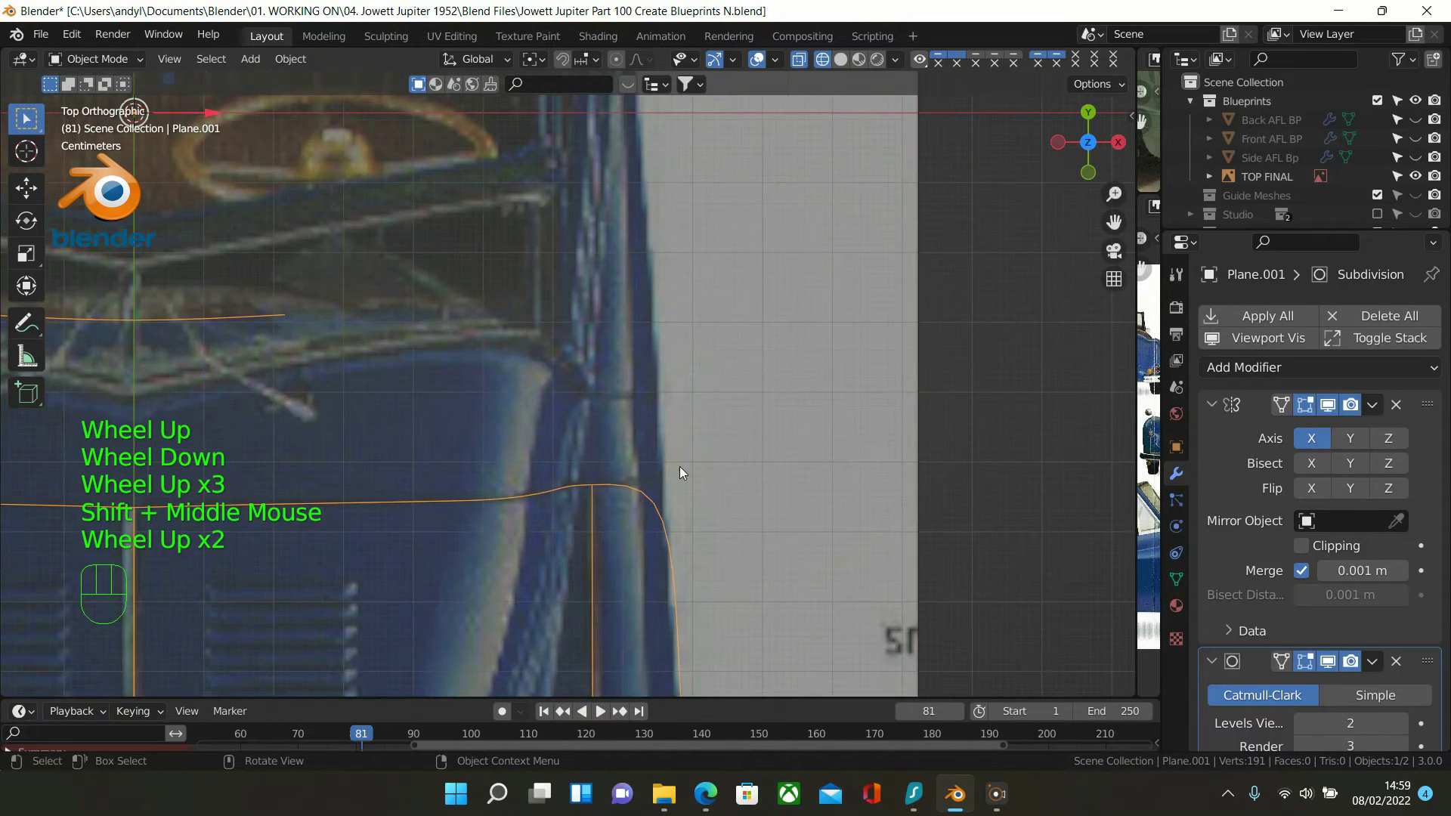
{"action": "key", "text": "Tab"}
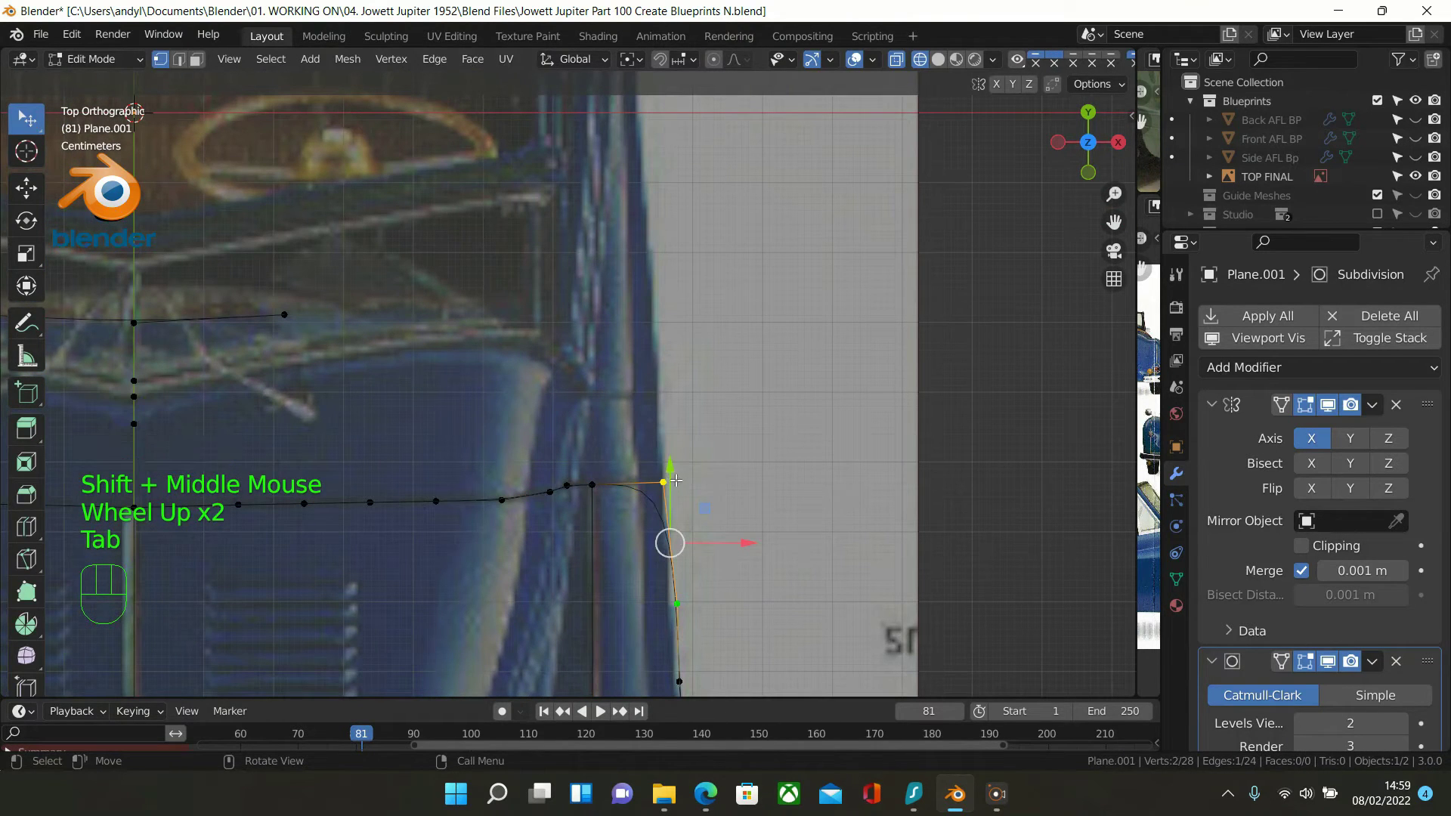
{"action": "left_click", "coordinate": [675, 484]}
{"action": "left_click", "coordinate": [674, 603]}
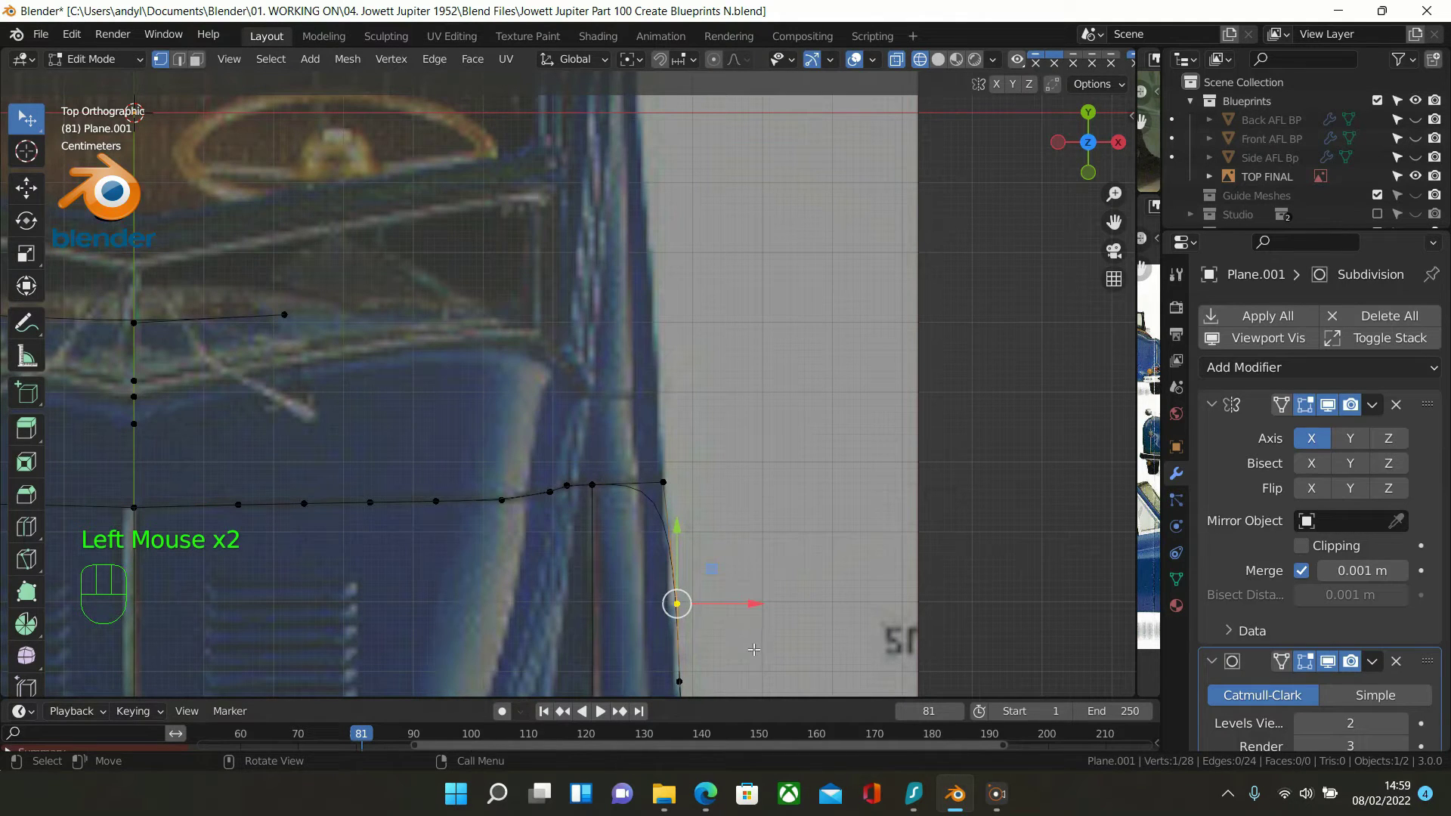
{"action": "left_click", "coordinate": [725, 666]}
{"action": "left_click", "coordinate": [676, 603]}
{"action": "left_click", "coordinate": [678, 682], "text": "shift"}
{"action": "middle_click_drag", "start_coordinate": [666, 664], "coordinate": [666, 450], "text": "shift"}
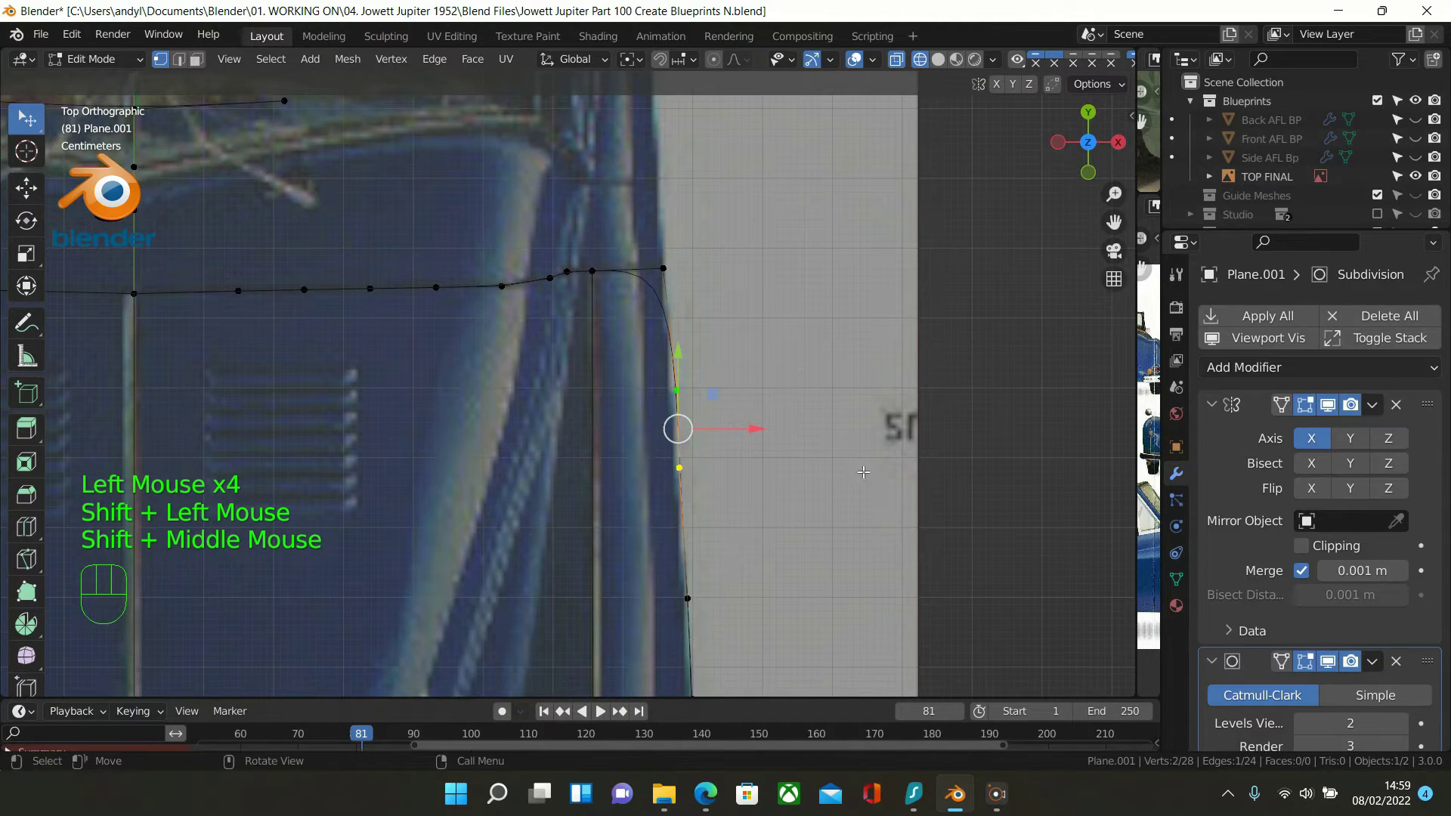
{"action": "key", "text": "g"}
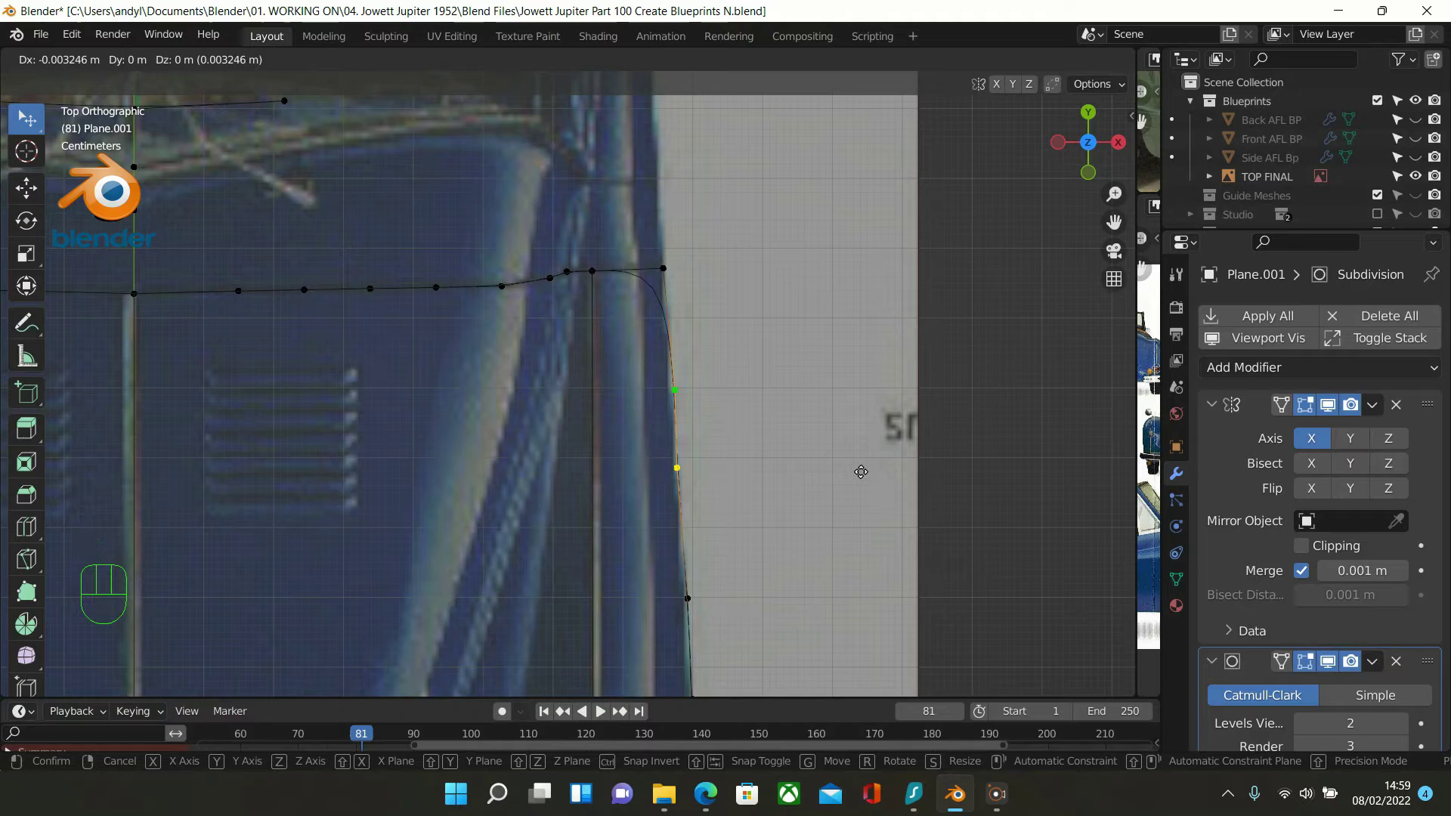
{"action": "left_click", "coordinate": [860, 472]}
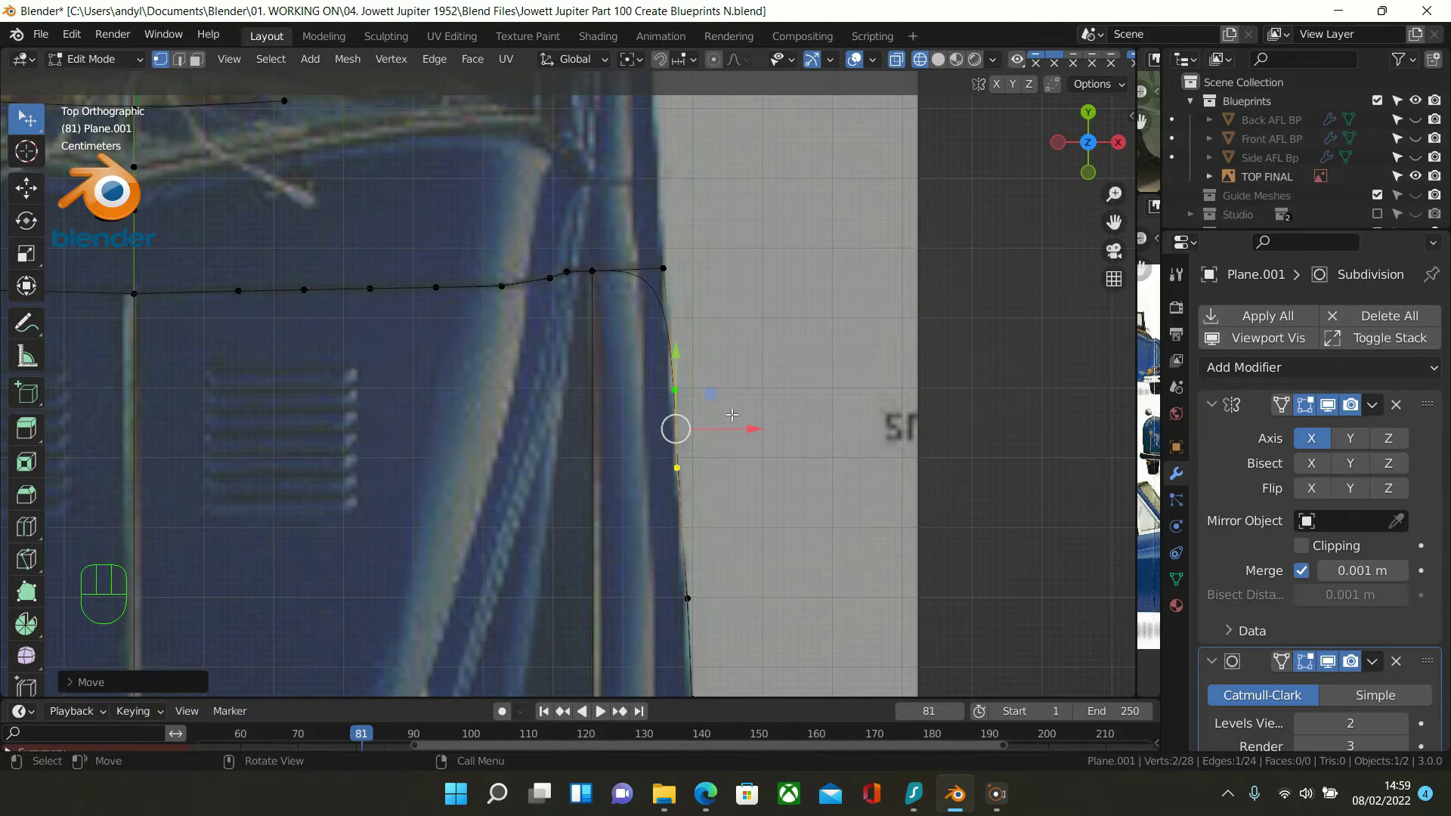
Deselect the forward vertex of the pair and move the remaining one a further 0.002 m or so inward along X
{"action": "key", "text": "b"}
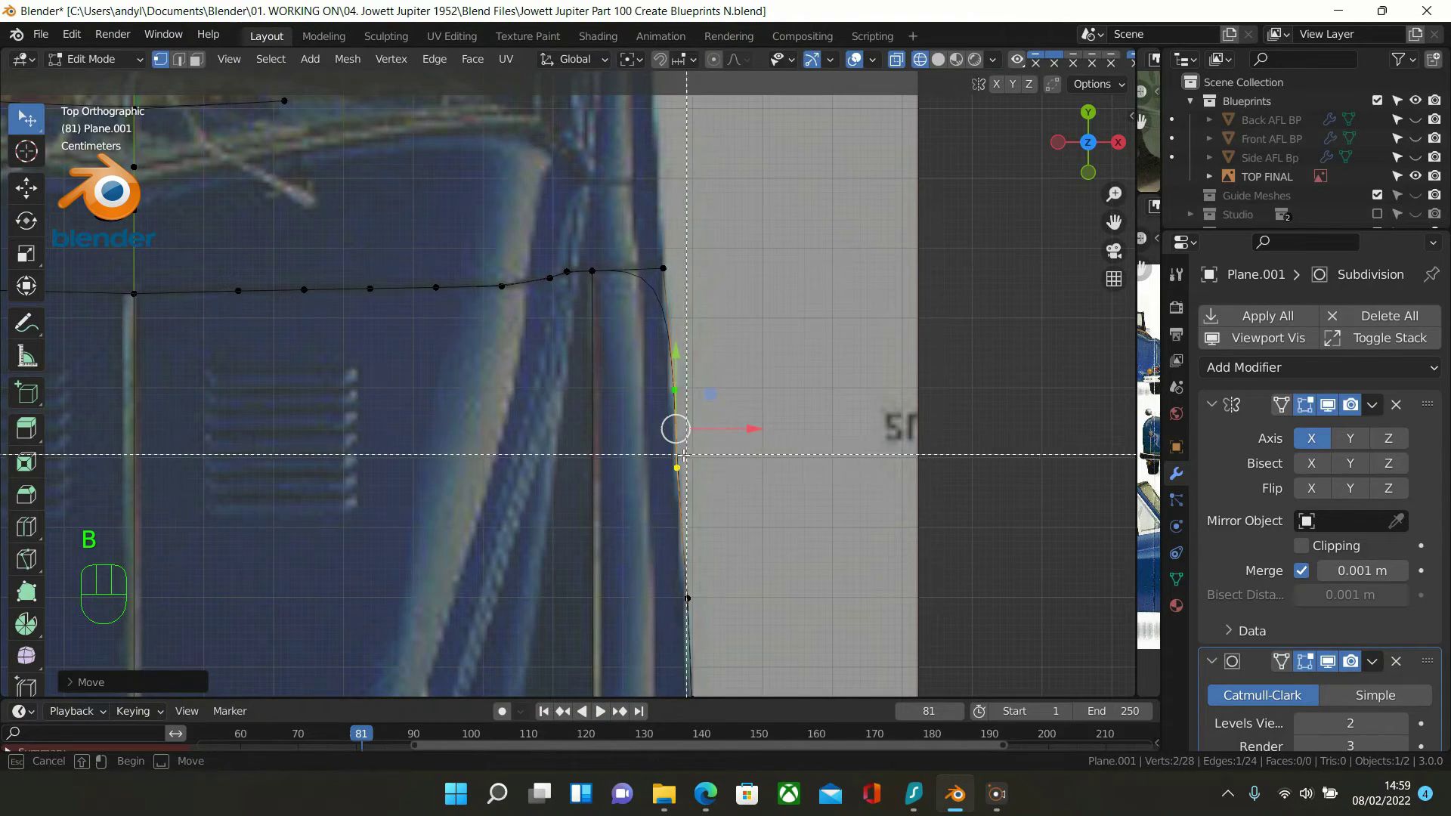
{"action": "left_click_drag", "start_coordinate": [604, 452], "coordinate": [826, 535]}
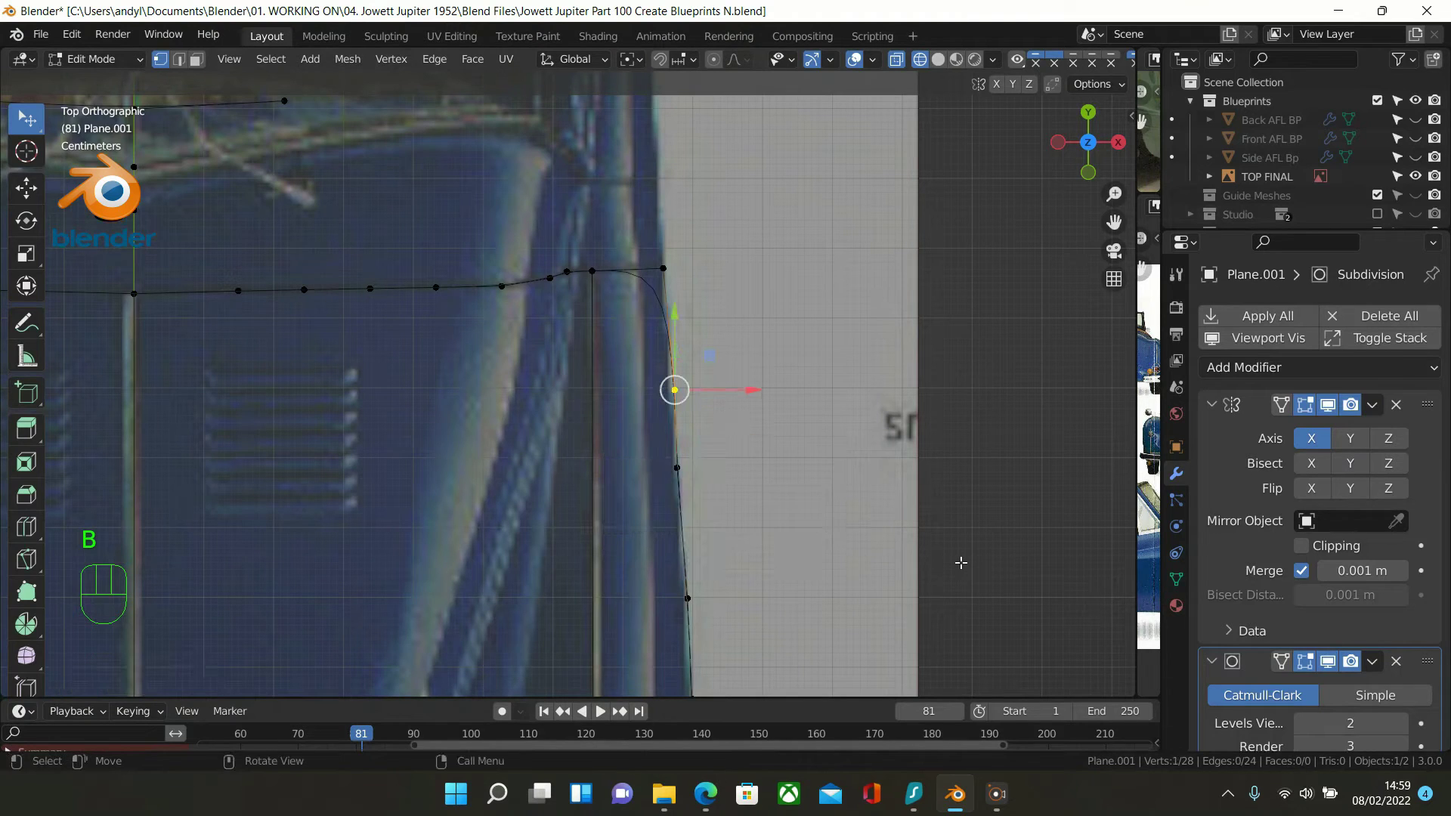
{"action": "key", "text": "g"}
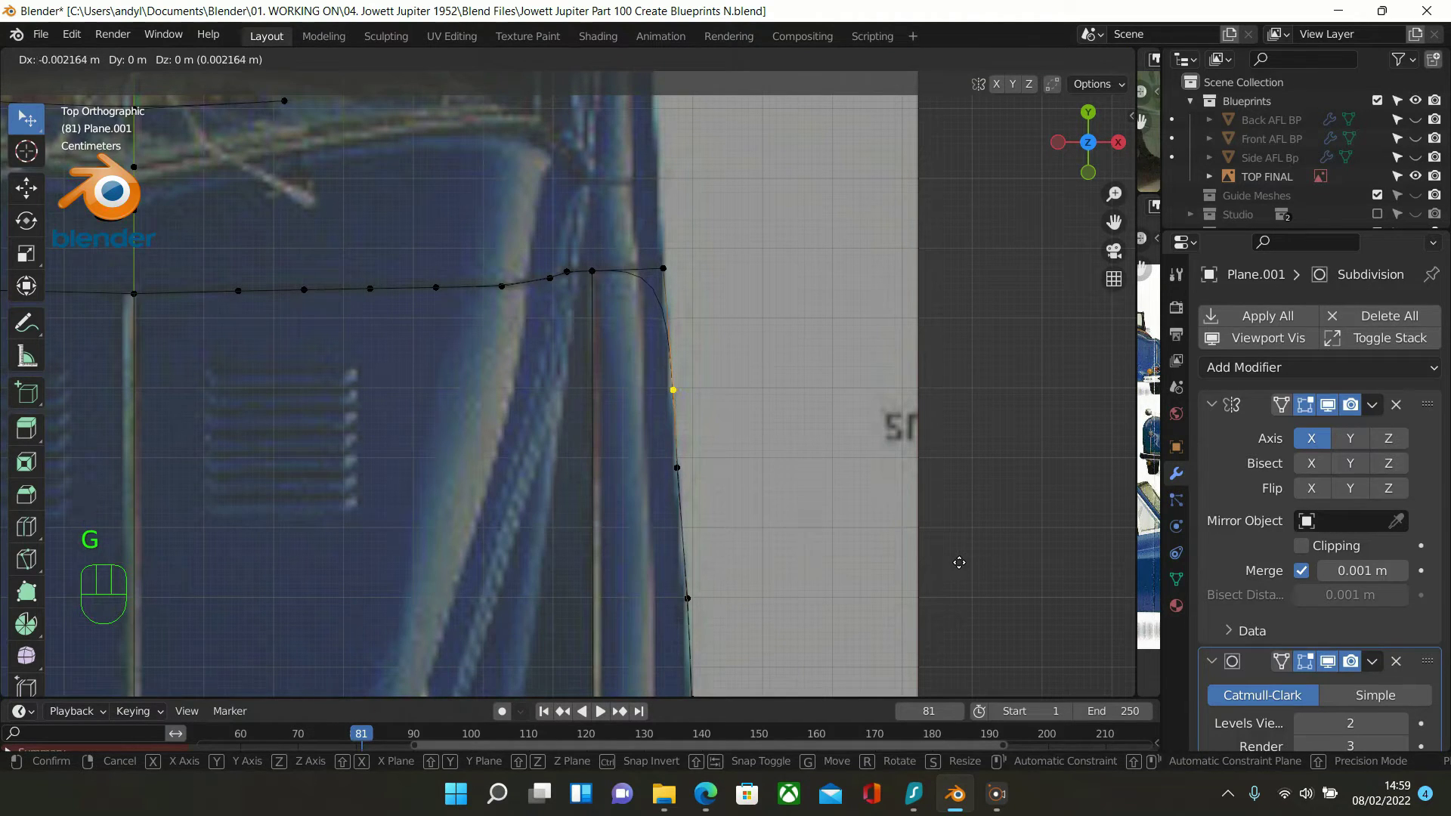
{"action": "left_click", "coordinate": [959, 562]}
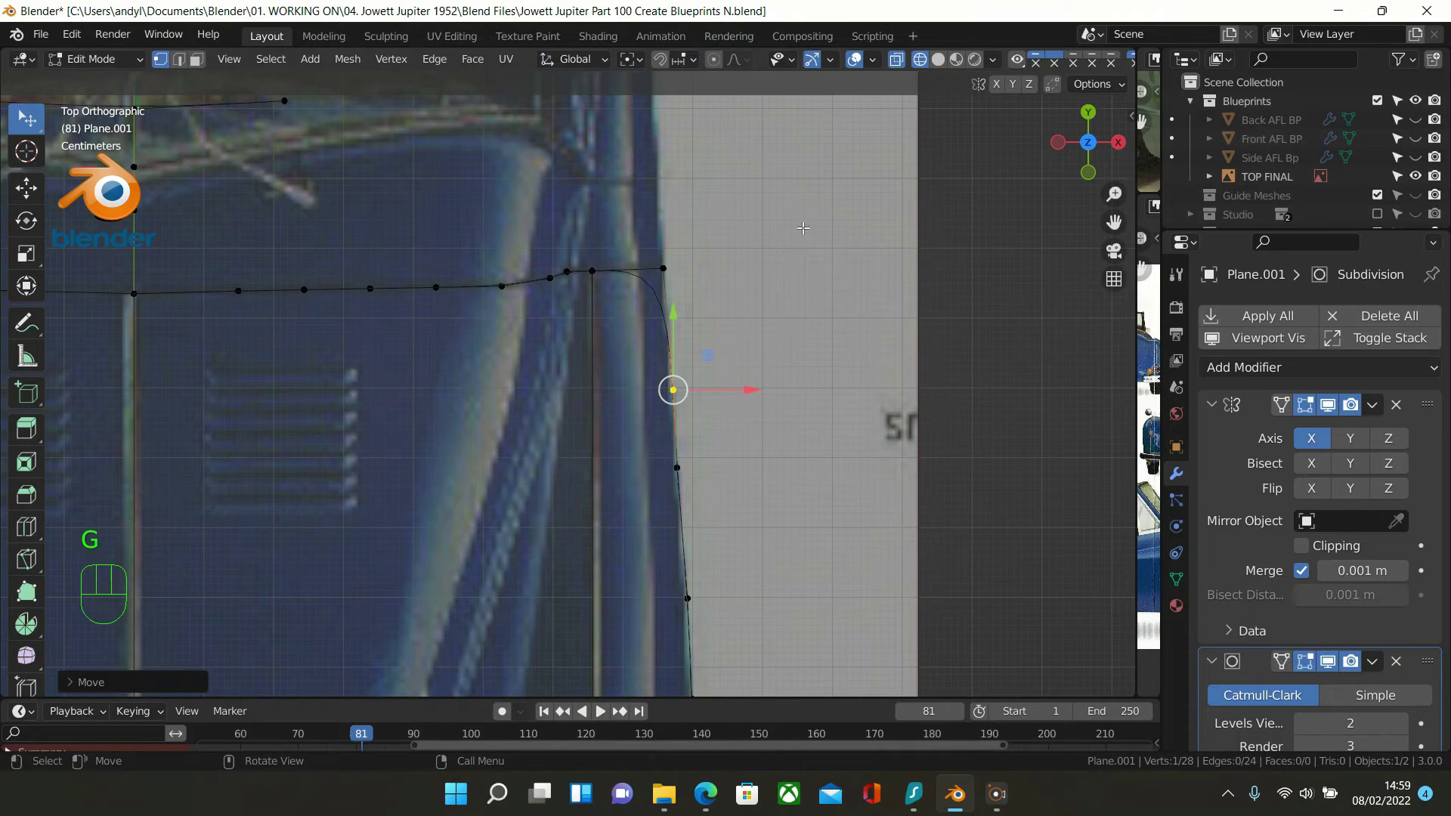
Extrude the rear seam's outermost vertex rearward along the body's outer edge by about 0.54 m, level with the steering wheel
{"action": "scroll", "coordinate": [802, 228], "scroll_direction": "up", "scroll_amount": 1}
{"action": "scroll", "coordinate": [802, 228], "scroll_direction": "down", "scroll_amount": 1}
{"action": "middle_click_drag", "start_coordinate": [750, 427], "coordinate": [761, 738], "text": "shift"}
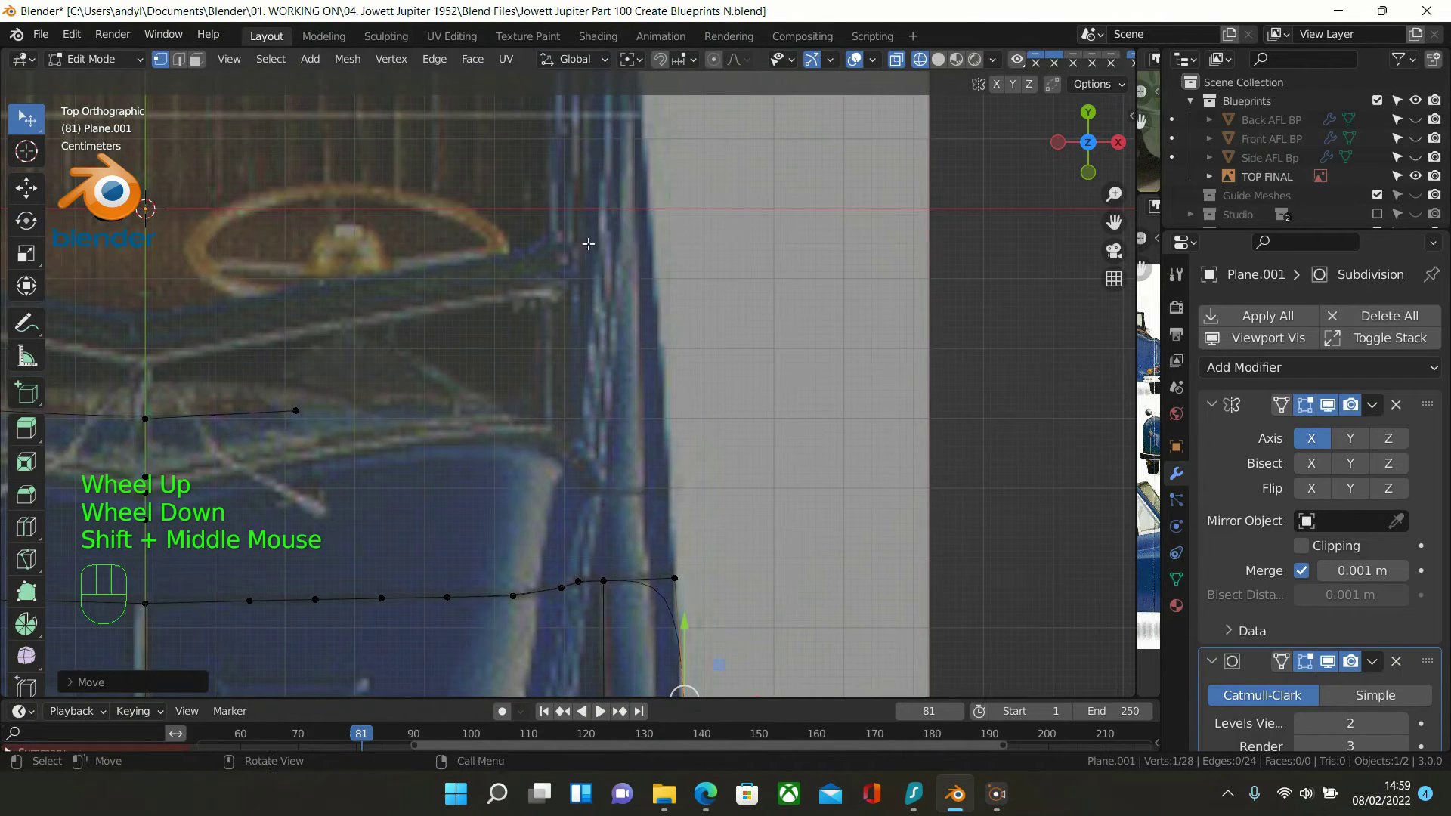
{"action": "left_click", "coordinate": [673, 581]}
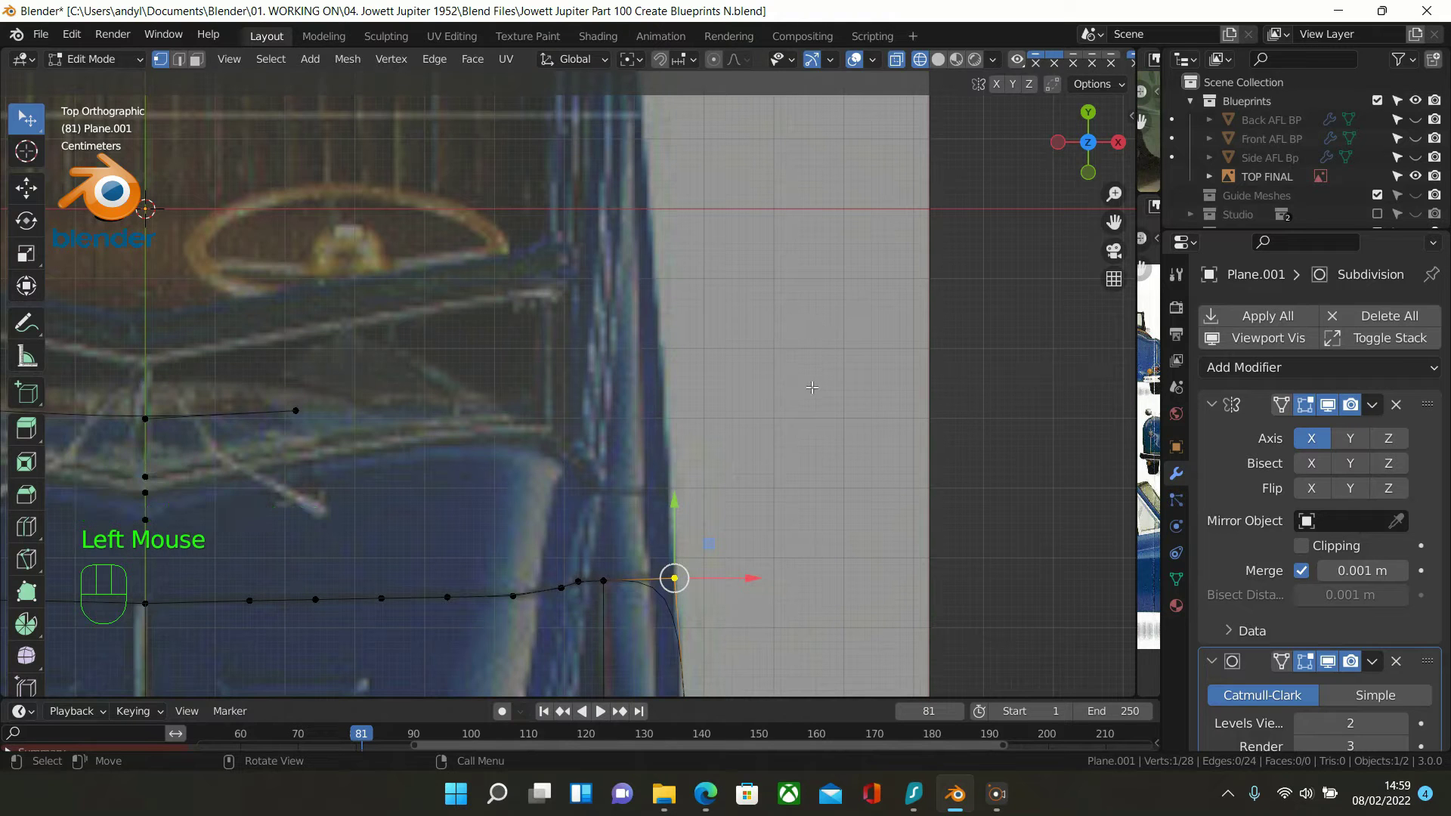
{"action": "key", "text": "e"}
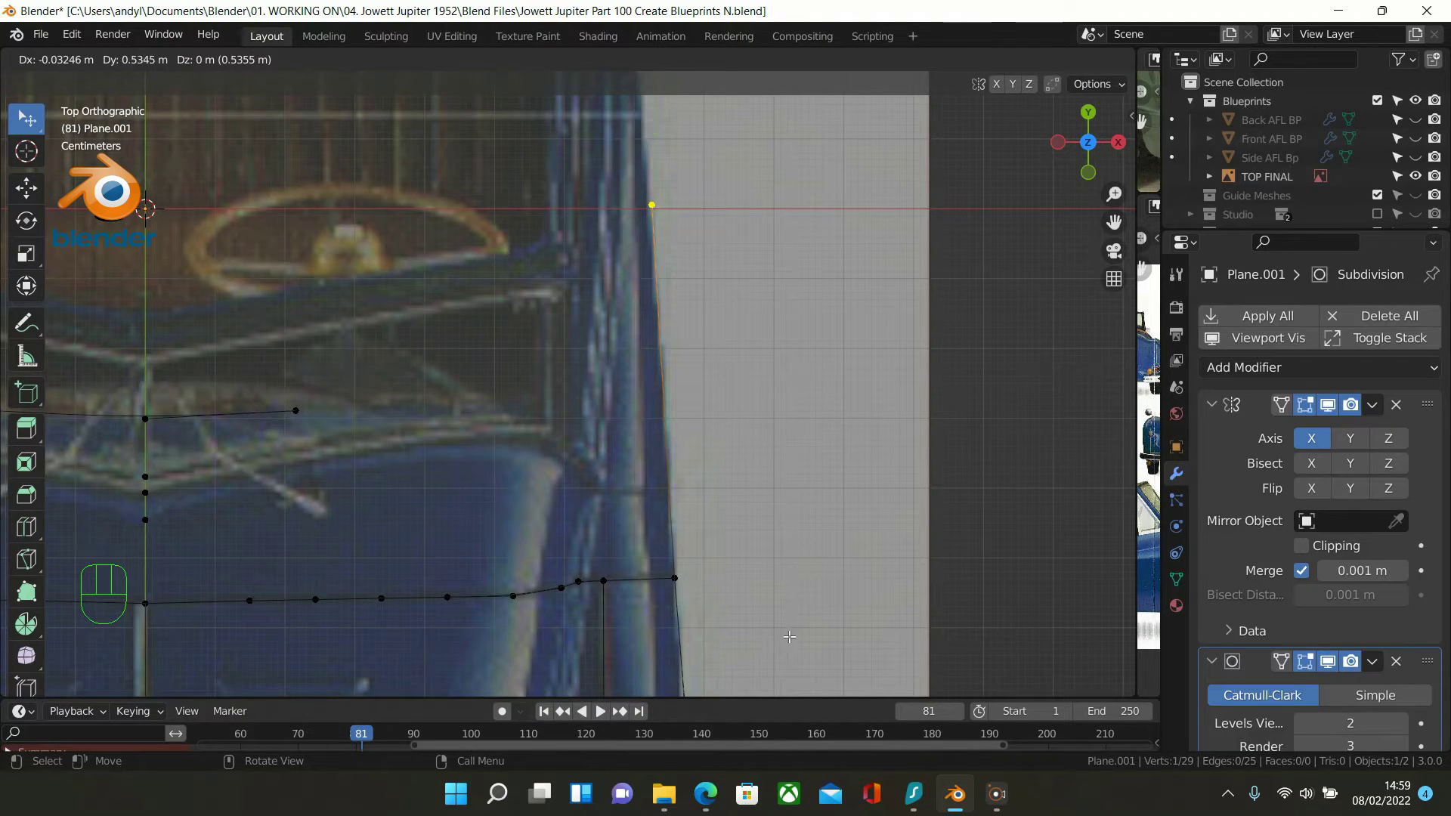
{"action": "left_click", "coordinate": [787, 635]}
Divide the new body-side edge behind the seam with three evenly spaced loop cuts
{"action": "key", "text": "ctrl"}
{"action": "key", "text": "ctrl+r"}
{"action": "scroll", "coordinate": [669, 409], "scroll_direction": "up", "scroll_amount": 1}
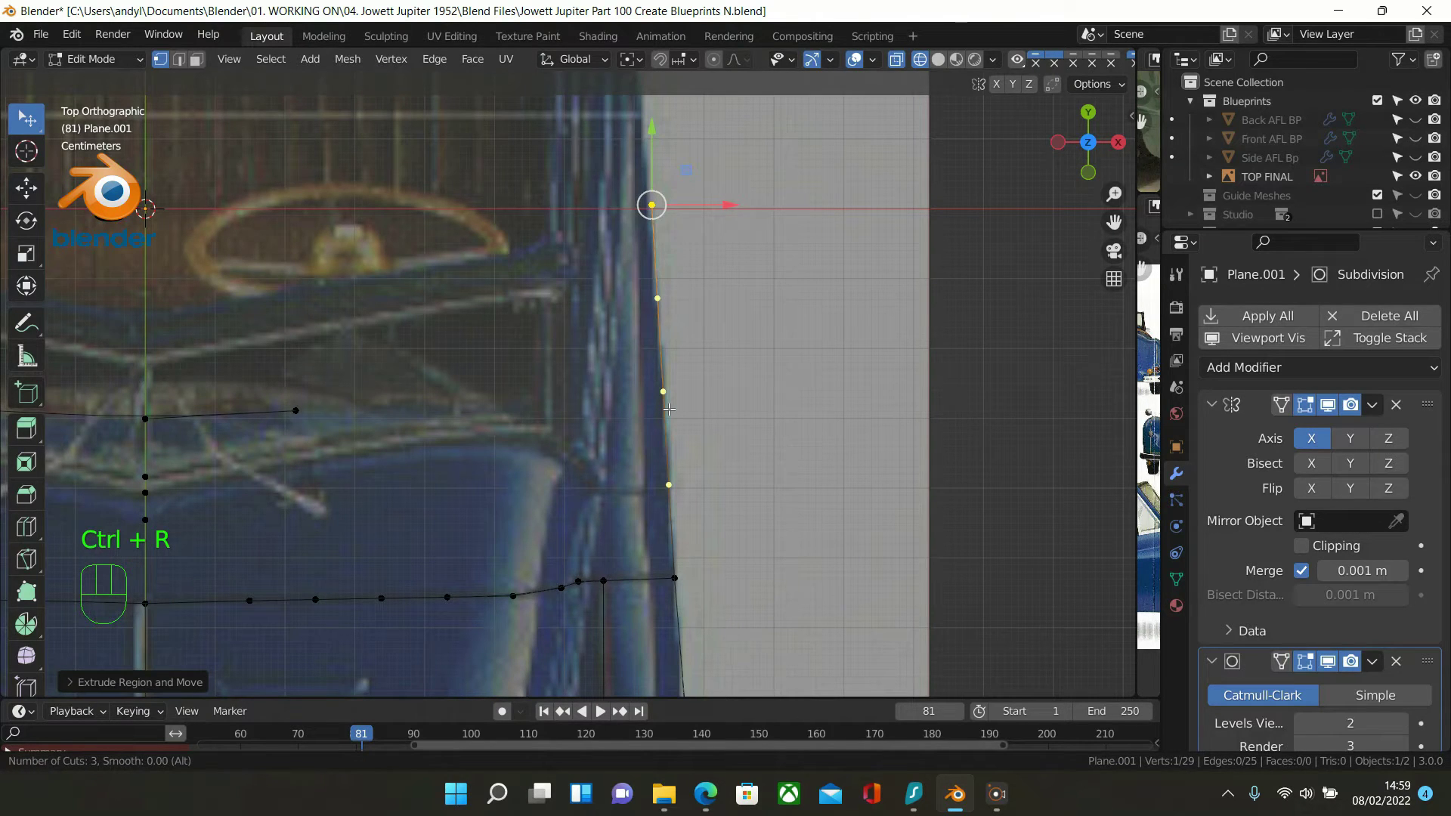
{"action": "left_click", "coordinate": [670, 409]}
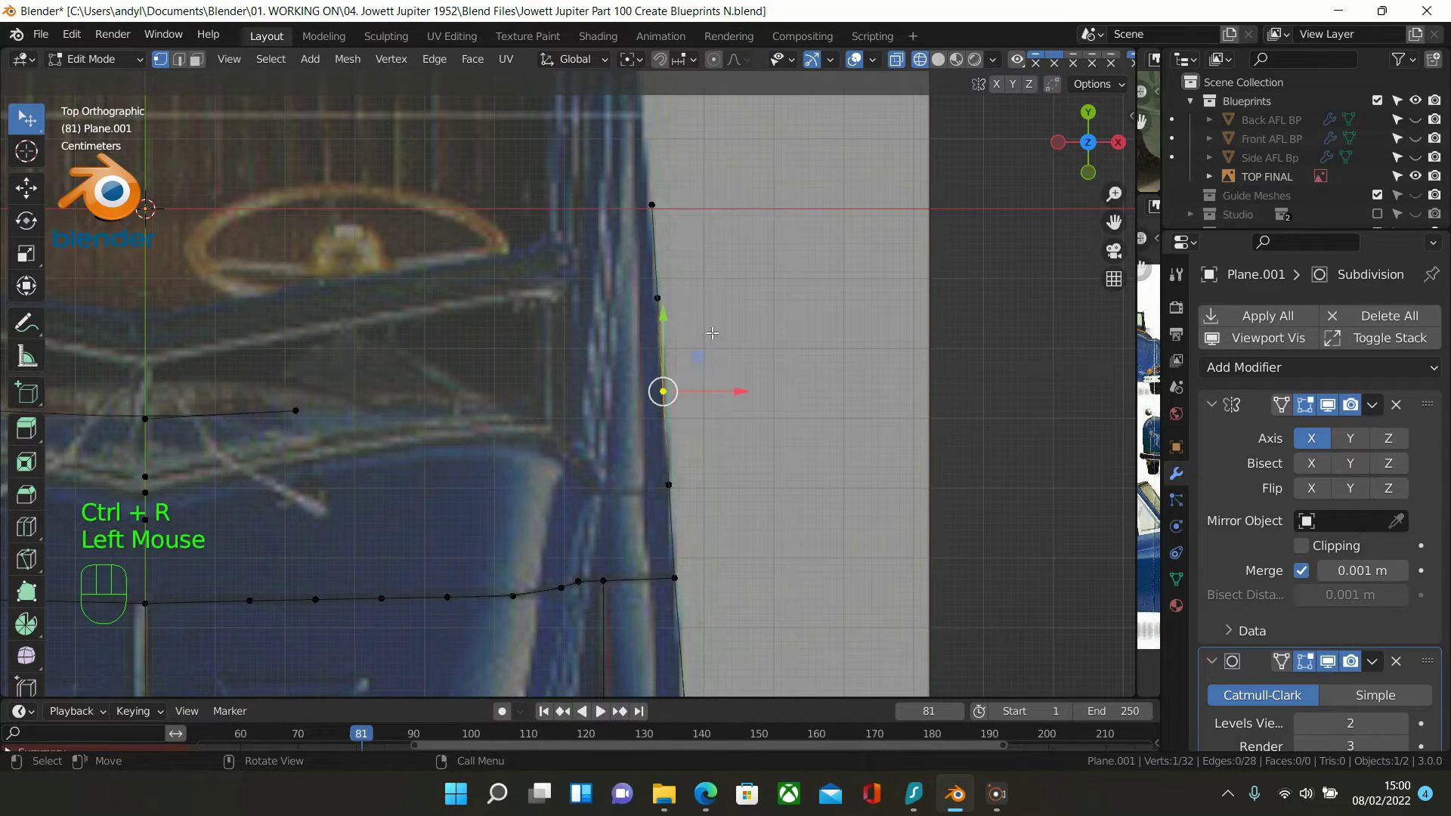
Nudge the rear end vertex of the body-side edge and the vertex just ahead of it slightly along X onto the blueprint outline
{"action": "left_click", "coordinate": [658, 298]}
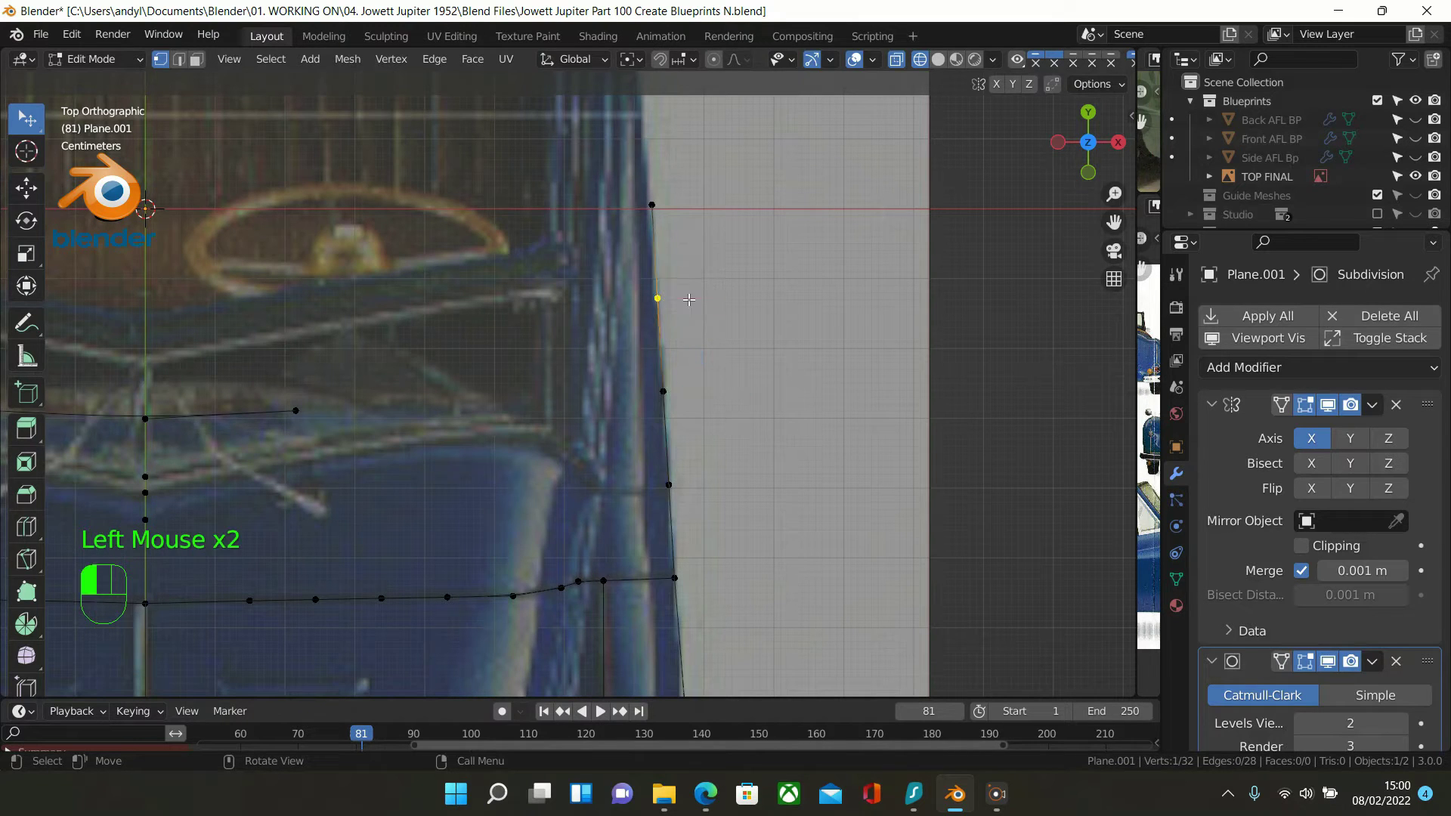
{"action": "scroll", "coordinate": [710, 266], "scroll_direction": "up", "scroll_amount": 2}
{"action": "key", "text": "shift"}
{"action": "middle_click_drag", "start_coordinate": [769, 256], "coordinate": [763, 660], "text": "shift"}
{"action": "left_click", "coordinate": [714, 529]}
{"action": "left_click_drag", "start_coordinate": [714, 529], "coordinate": [713, 529]}
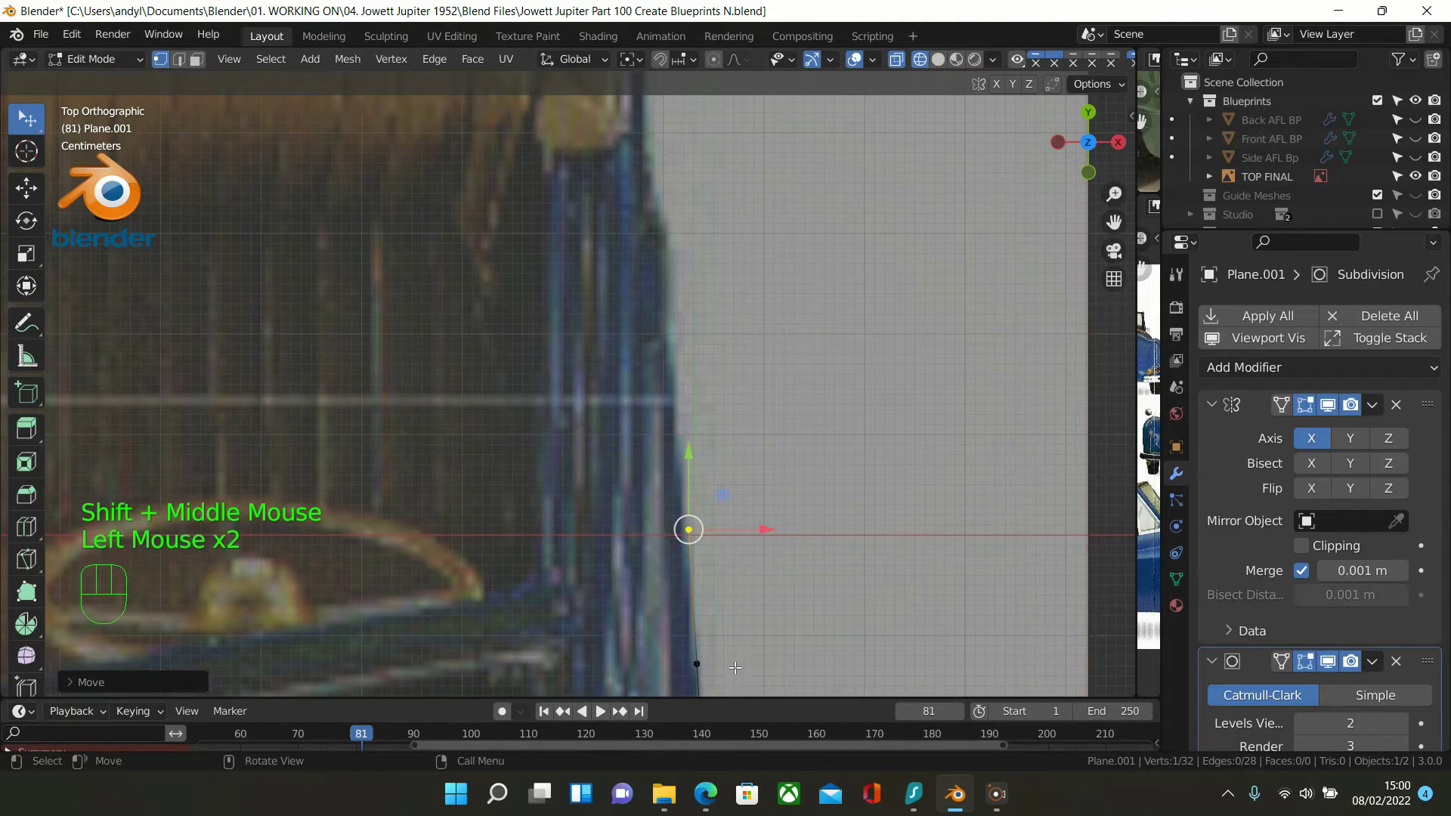
{"action": "left_click", "coordinate": [697, 664]}
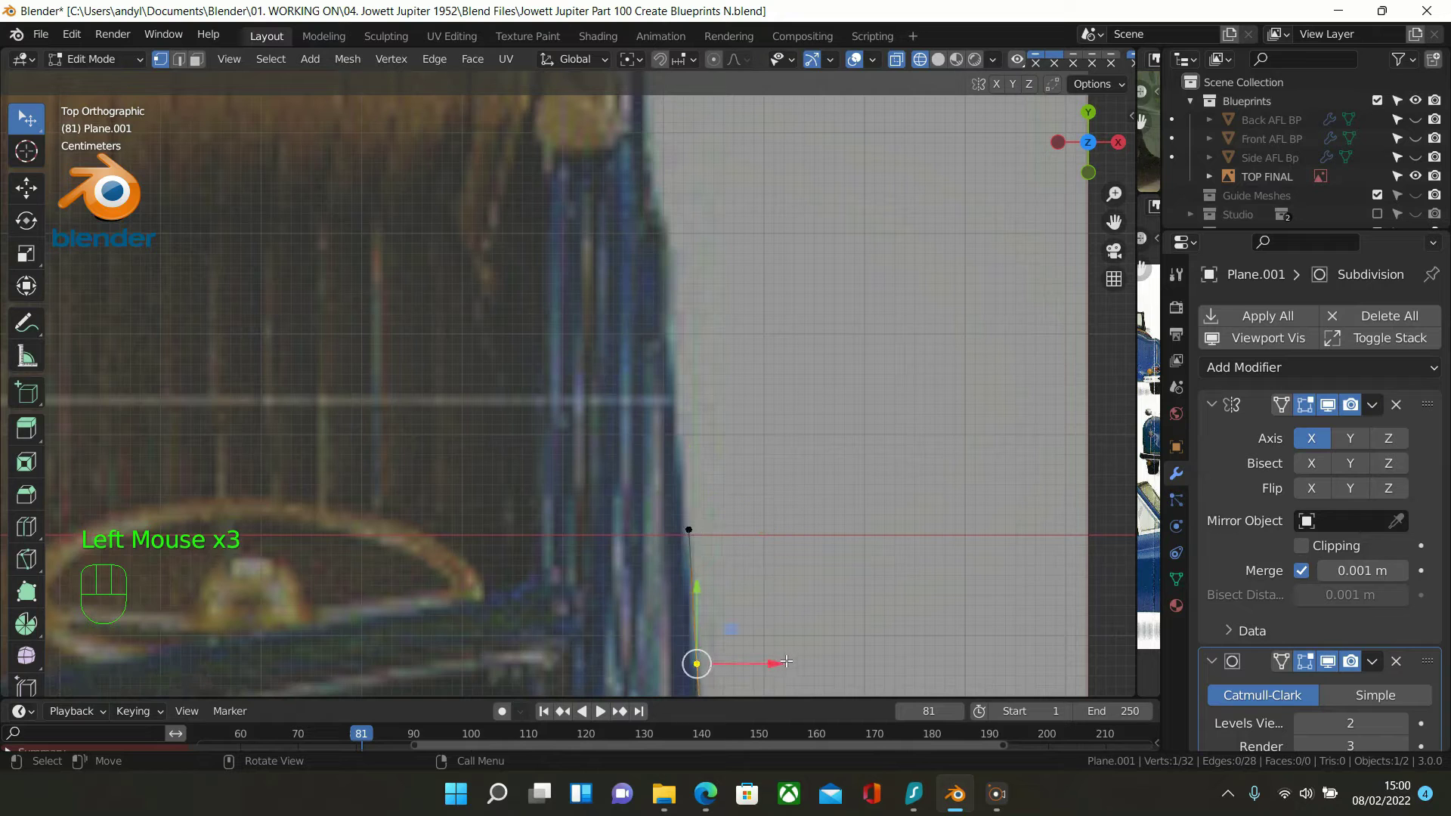
{"action": "left_click", "coordinate": [786, 662]}
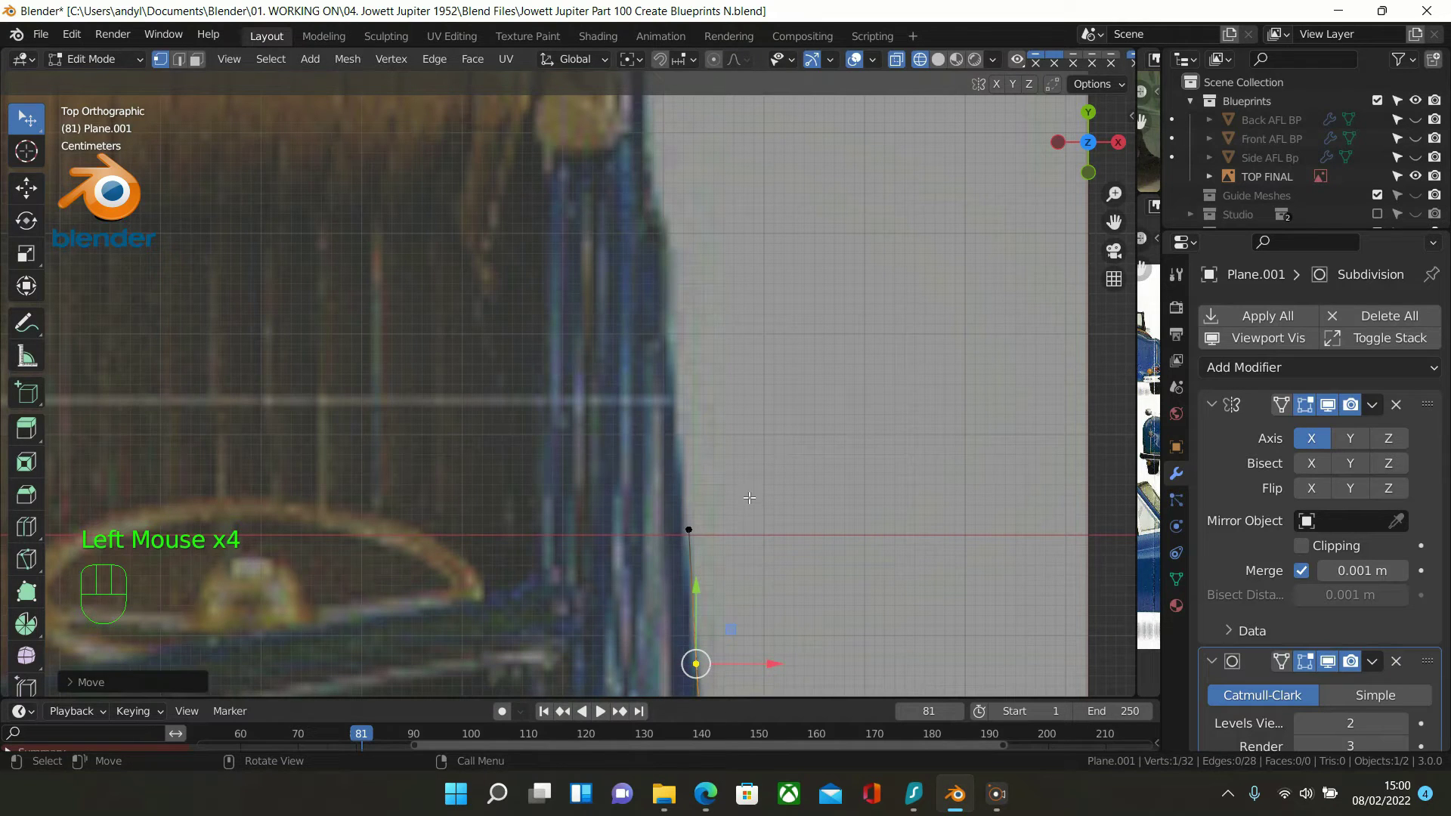
Extrude three segments rearward from the end vertex along the body side to the rear wing's front point, the first about 0.3 m long
{"action": "left_click", "coordinate": [685, 544]}
{"action": "scroll", "coordinate": [669, 503], "scroll_direction": "down", "scroll_amount": 2}
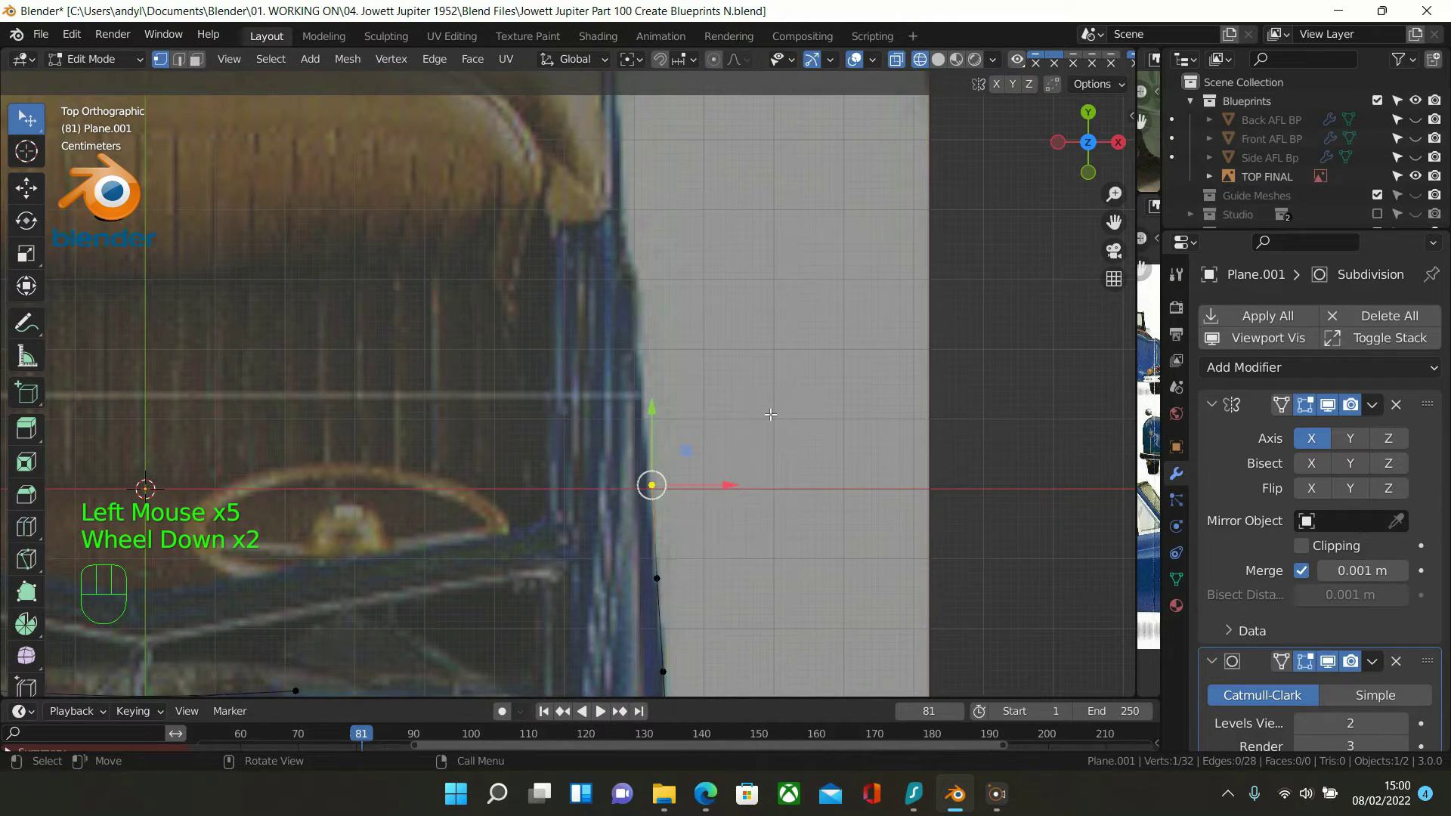
{"action": "key", "text": "e"}
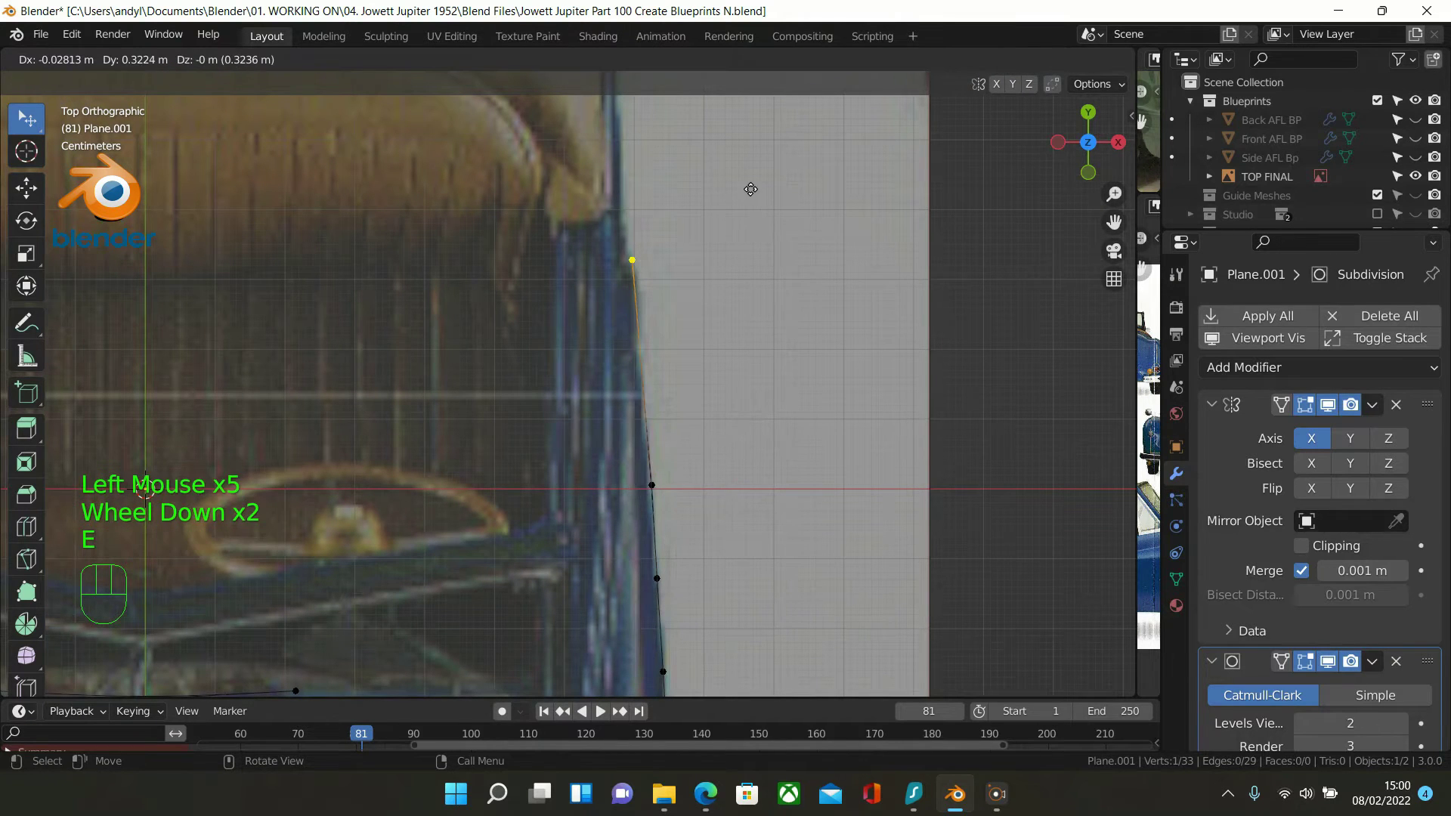
{"action": "left_click", "coordinate": [751, 205]}
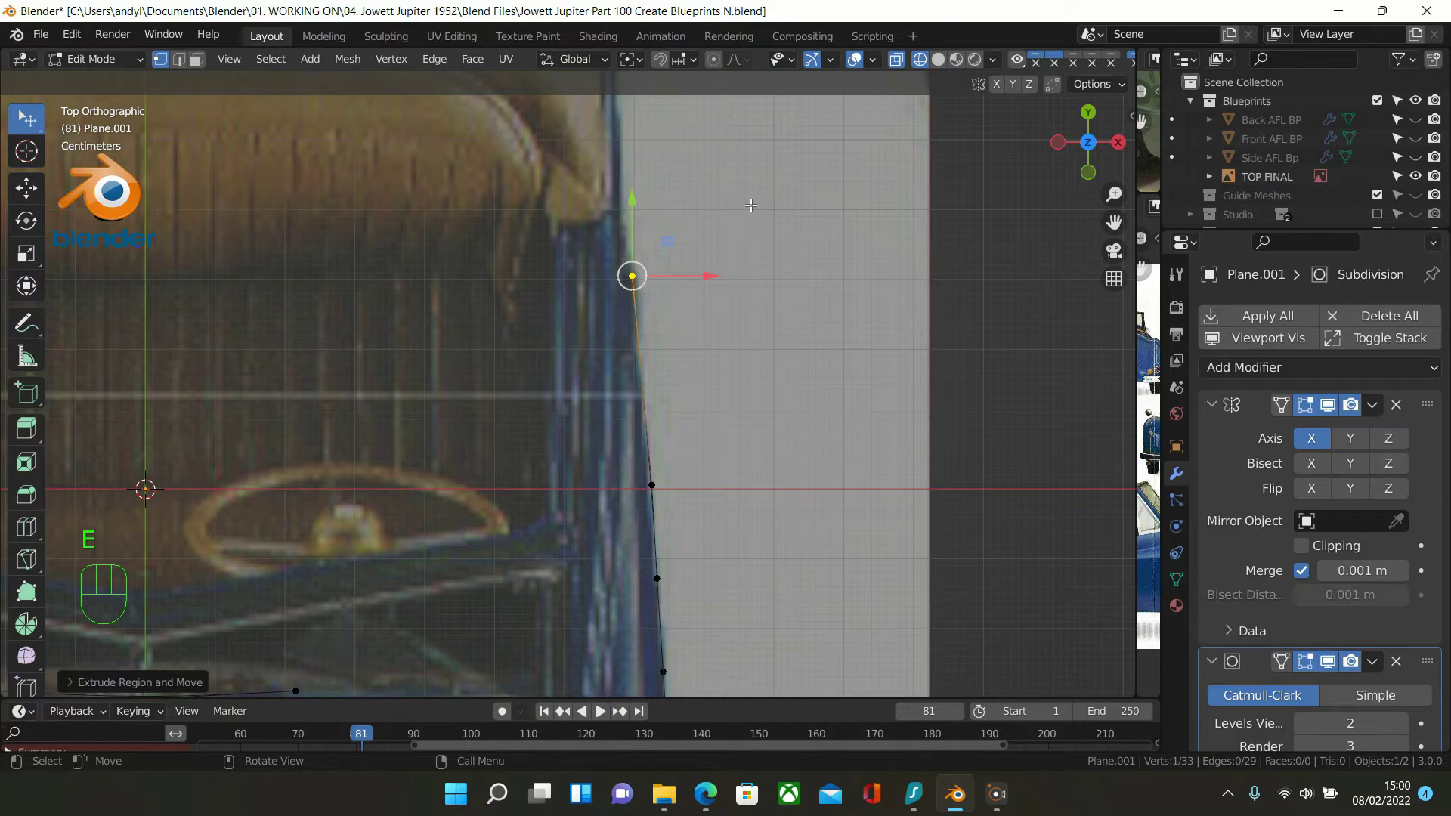
{"action": "key", "text": "e"}
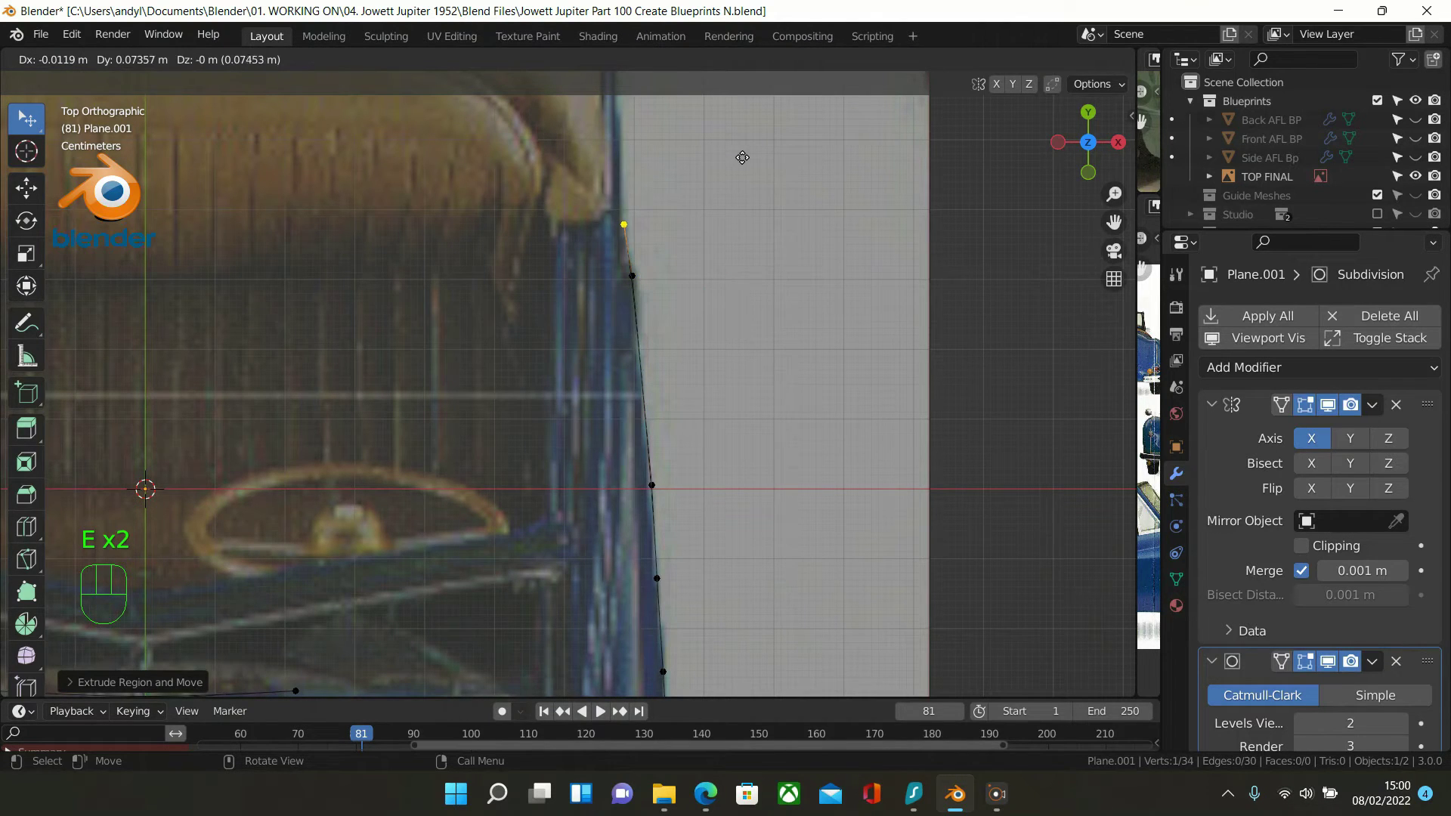
{"action": "left_click", "coordinate": [742, 153]}
{"action": "middle_click_drag", "start_coordinate": [719, 220], "coordinate": [705, 640], "text": "shift"}
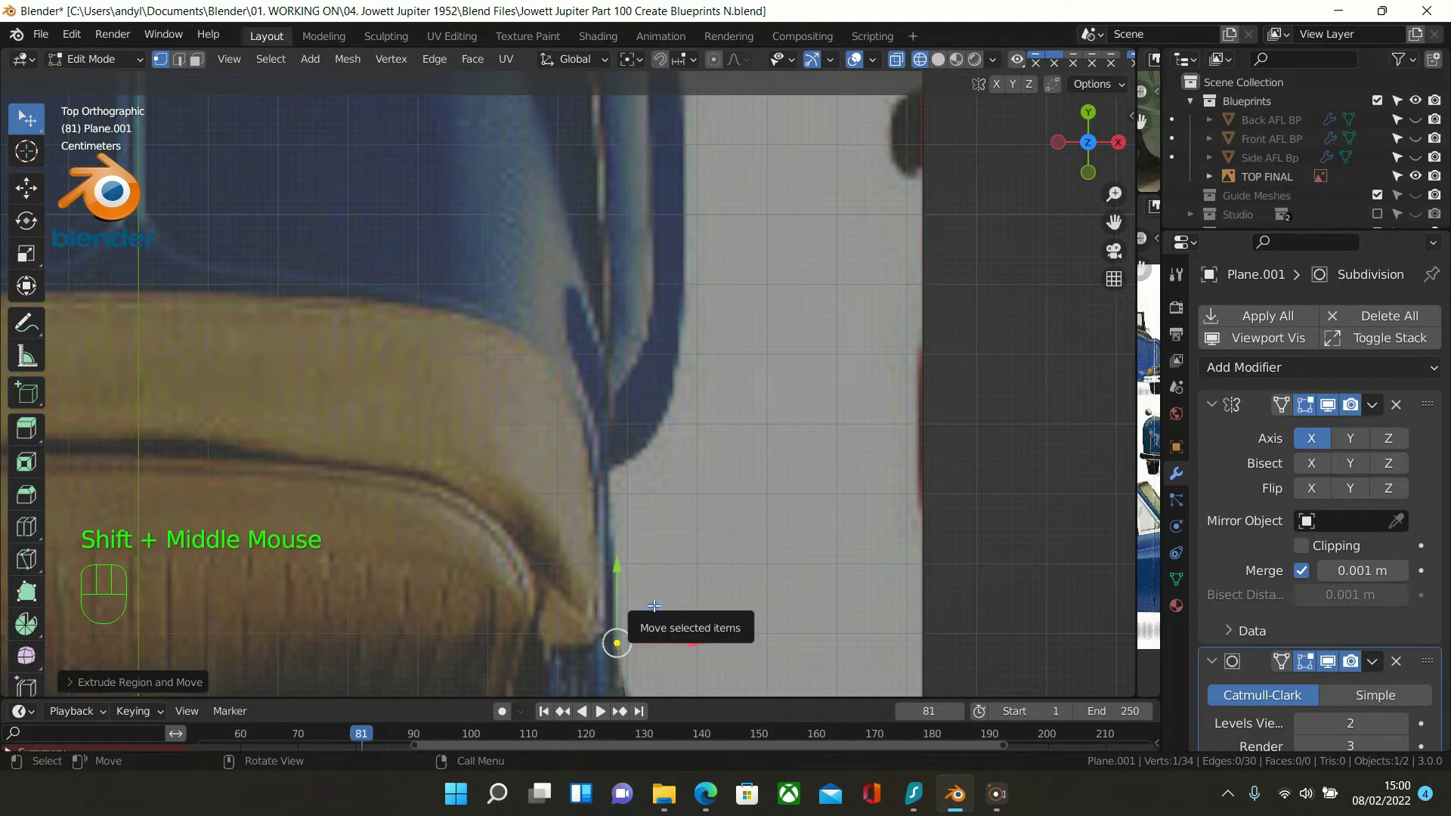
{"action": "key", "text": "e"}
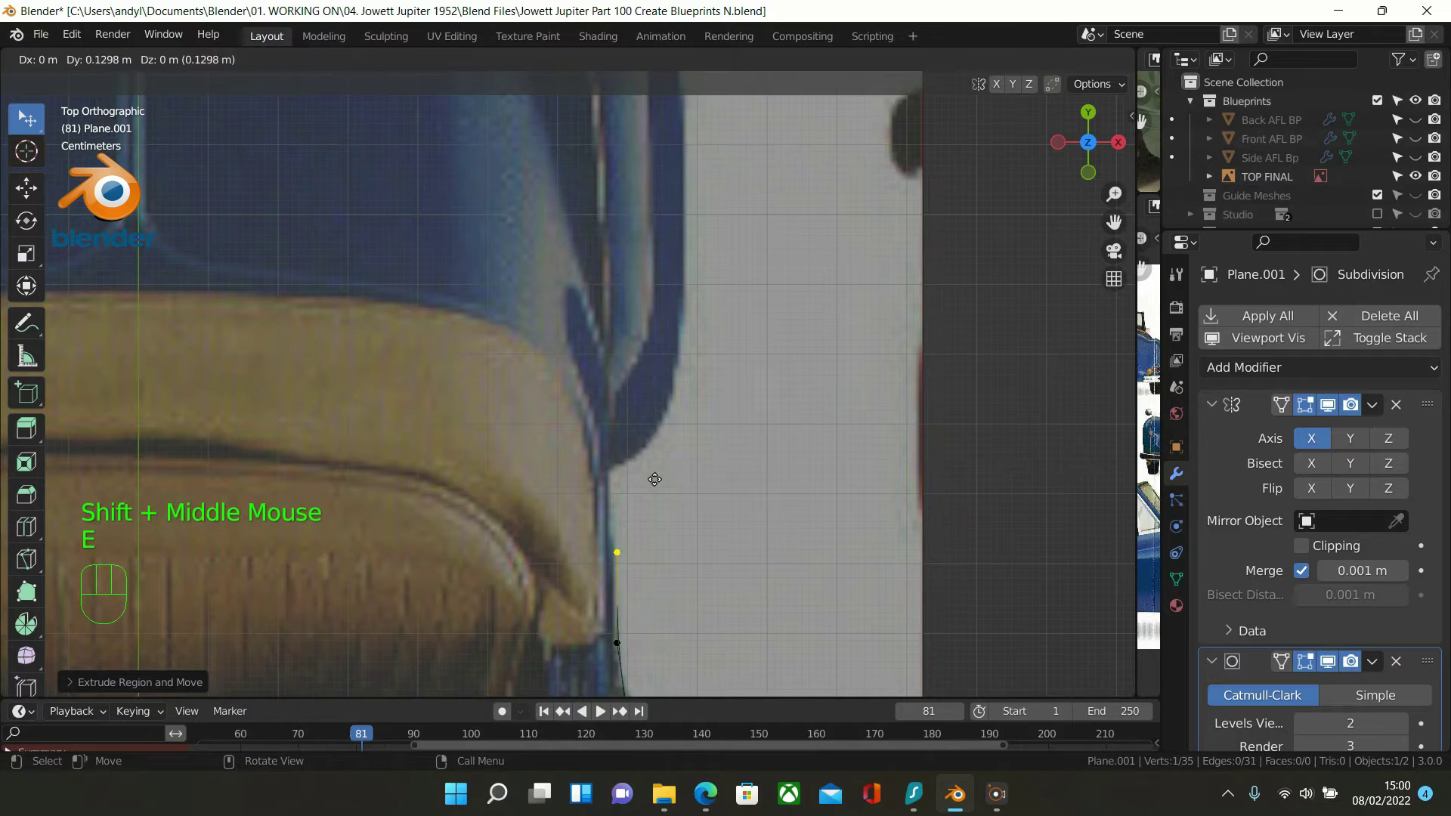
{"action": "left_click", "coordinate": [645, 434]}
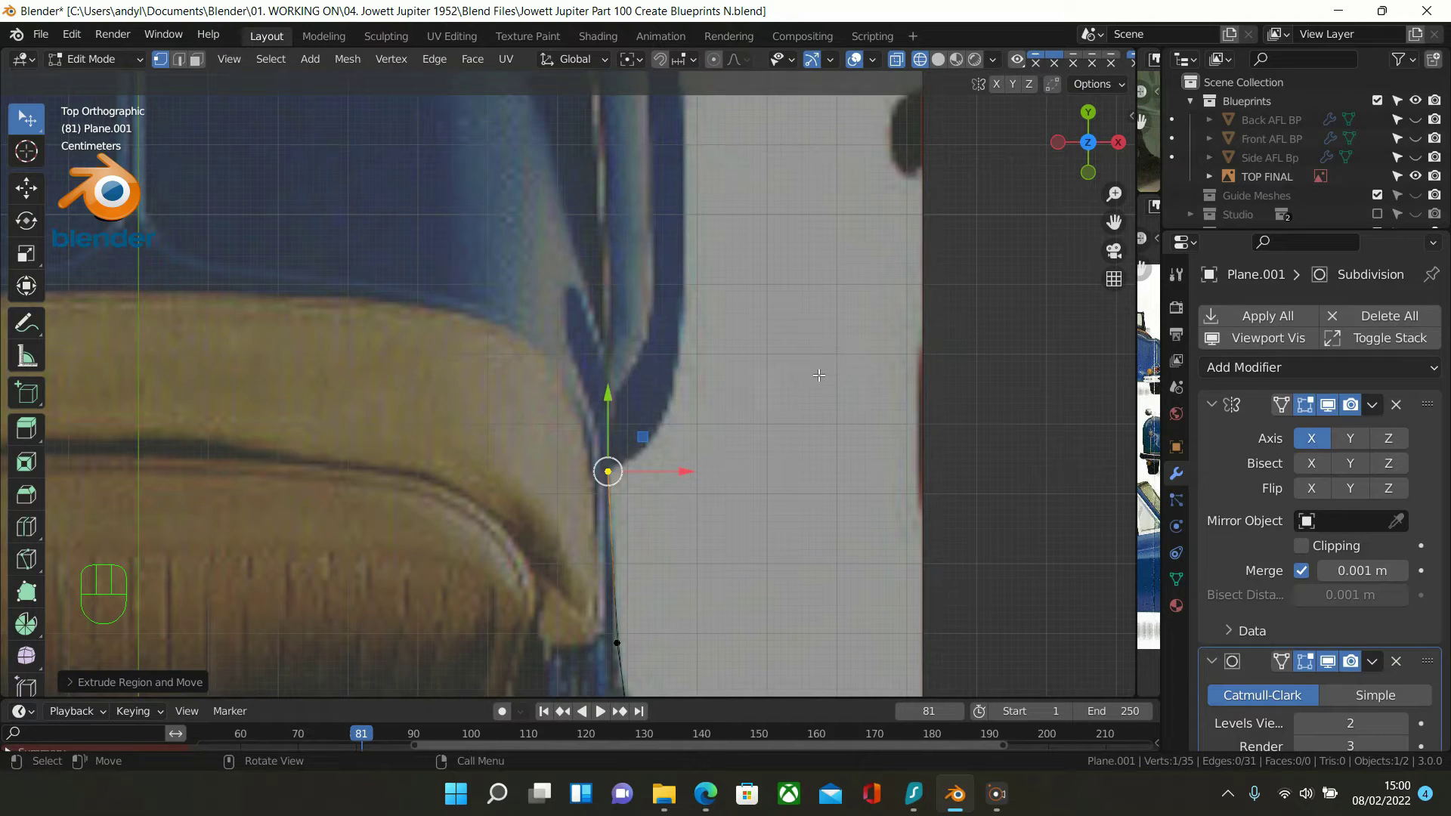
Extrude three short segments outward and rearward around the curved front corner of the rear wing
{"action": "key", "text": "e"}
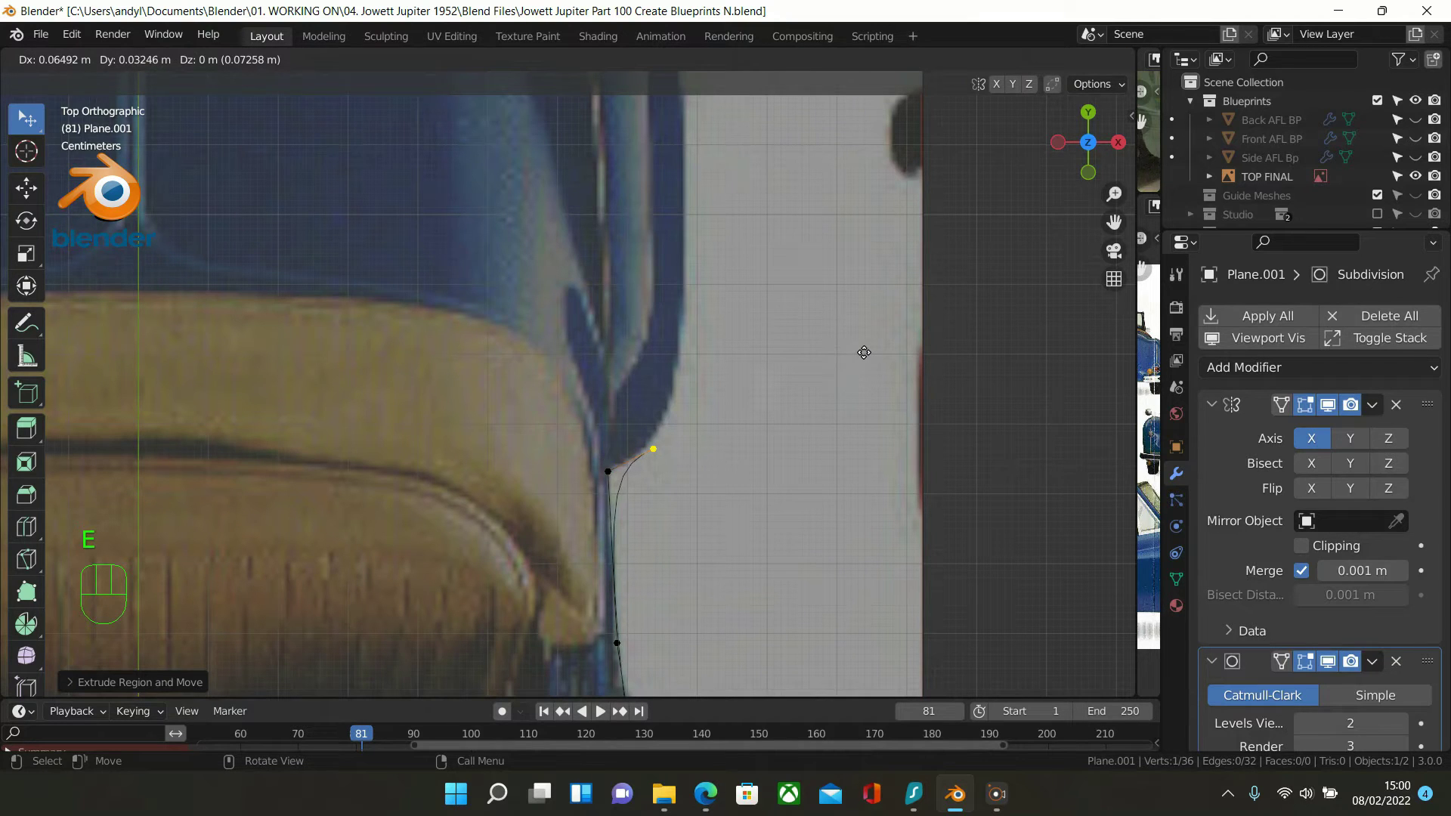
{"action": "left_click", "coordinate": [853, 352]}
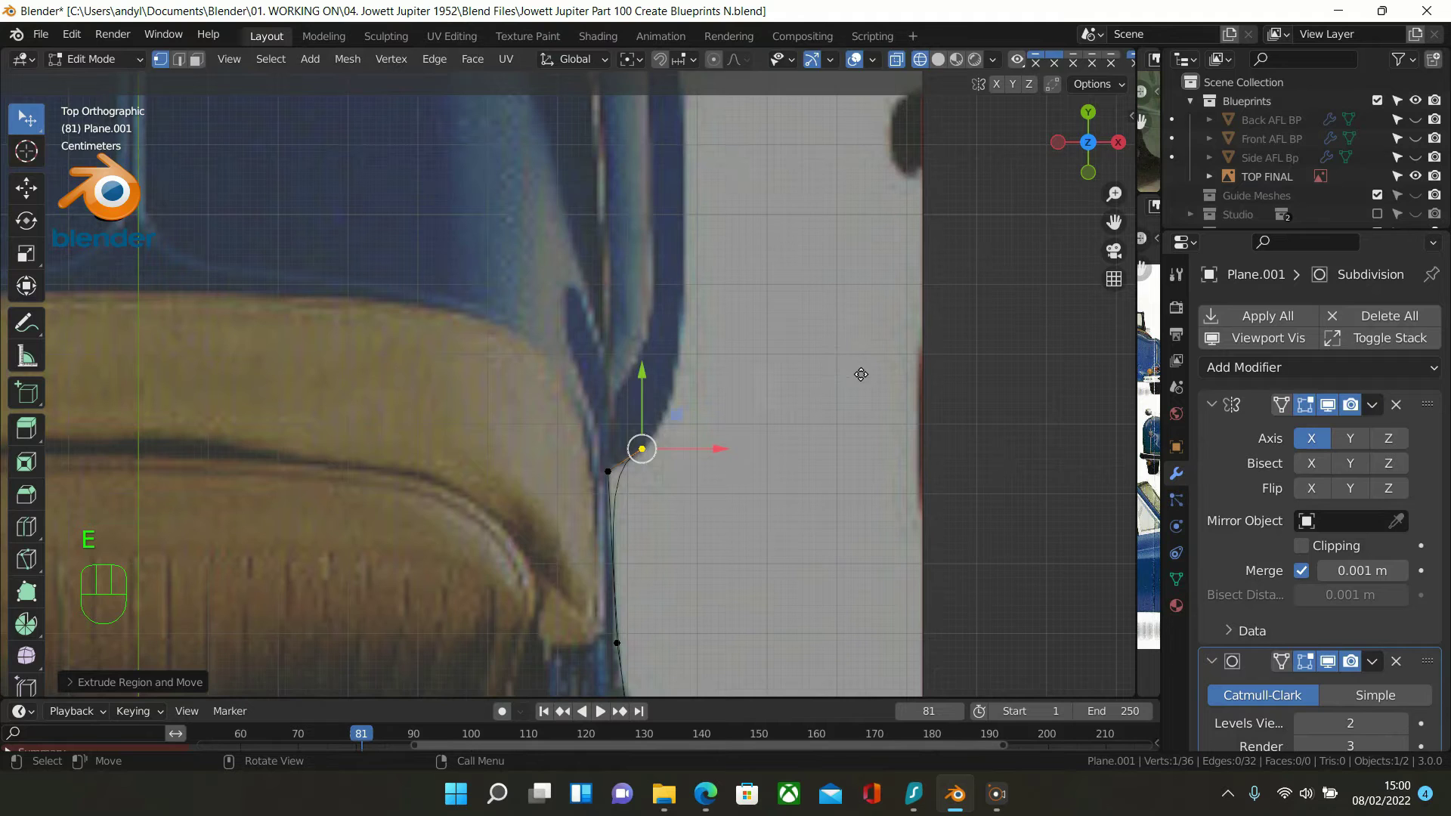
{"action": "key", "text": "e"}
{"action": "left_click", "coordinate": [884, 338]}
{"action": "key", "text": "e"}
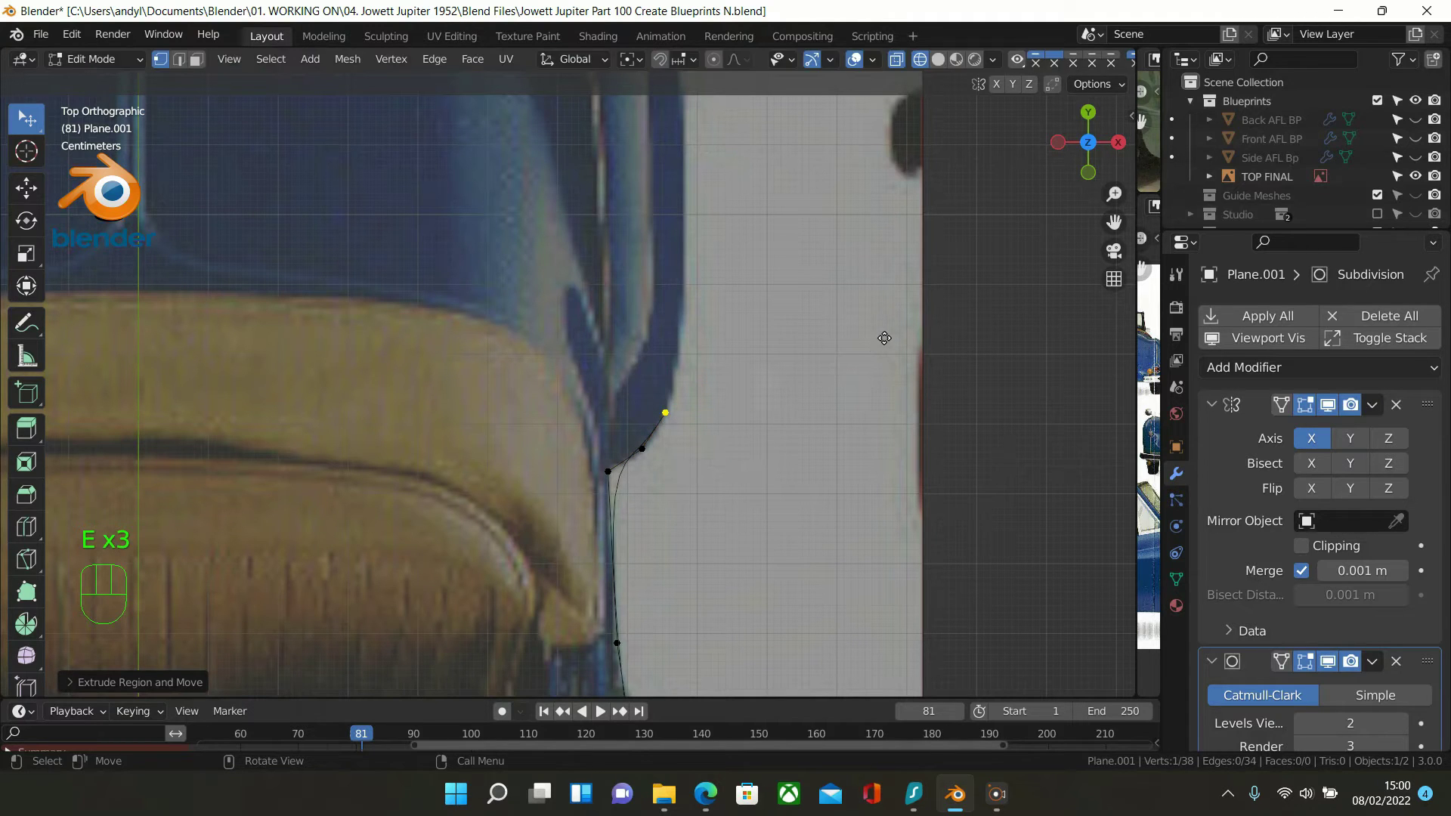
{"action": "left_click", "coordinate": [902, 279]}
Extrude three more segments rearward from the end vertex along the rear wing's outer edge, the first about 0.37 m long
{"action": "middle_click_drag", "start_coordinate": [701, 300], "coordinate": [702, 585], "text": "shift"}
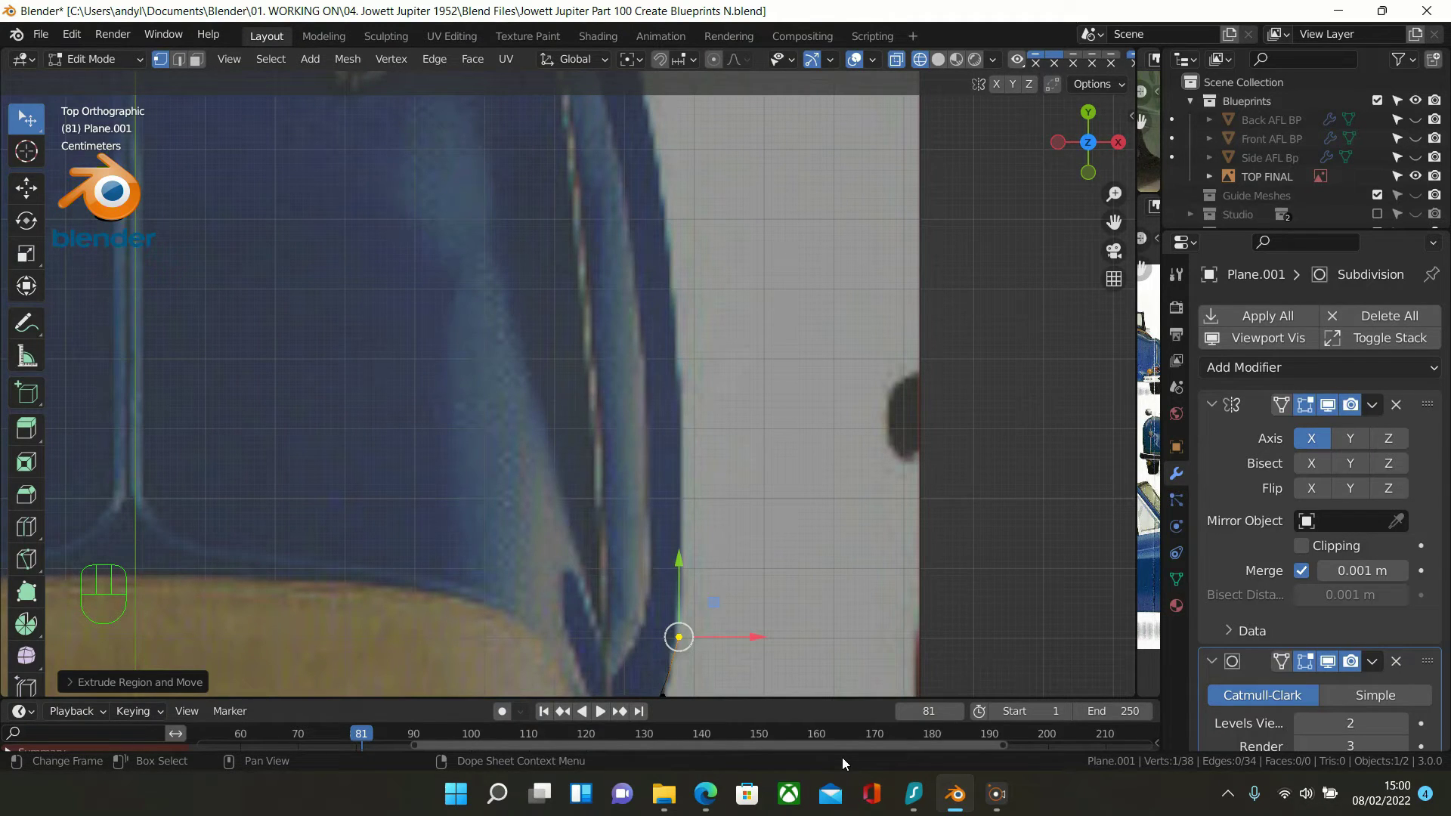
{"action": "key", "text": "e"}
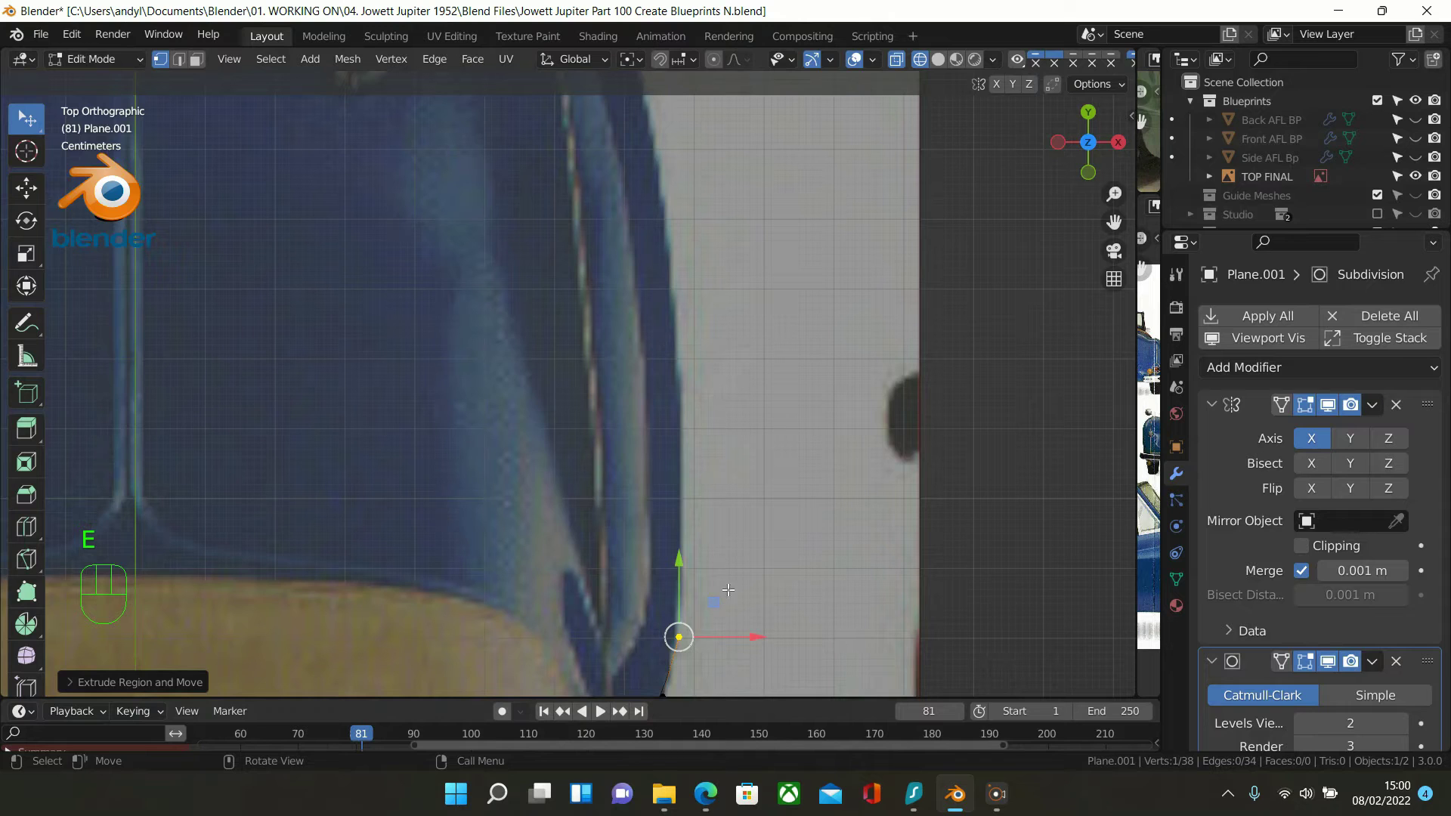
{"action": "key", "text": "e"}
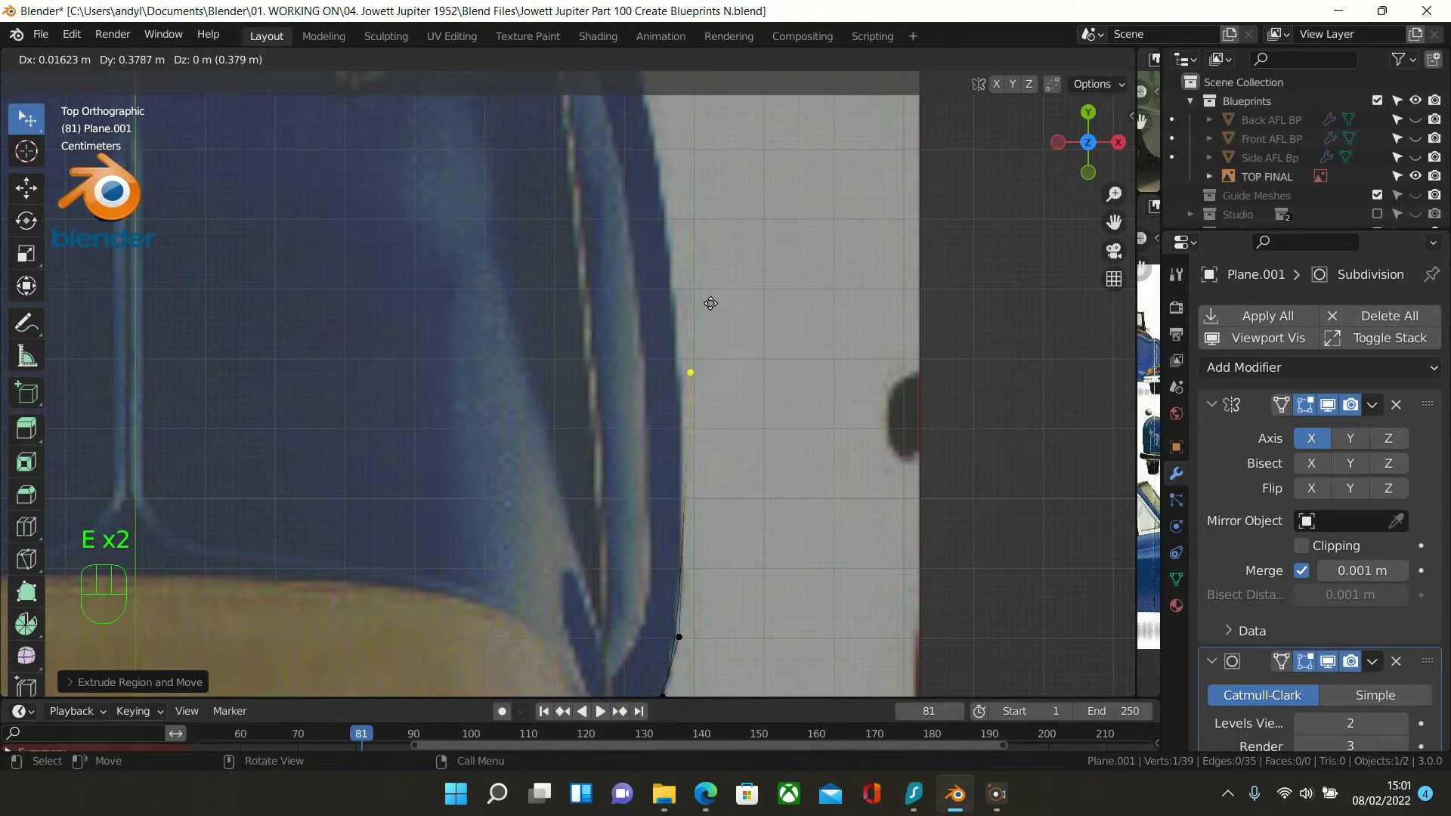
{"action": "key", "text": "shift"}
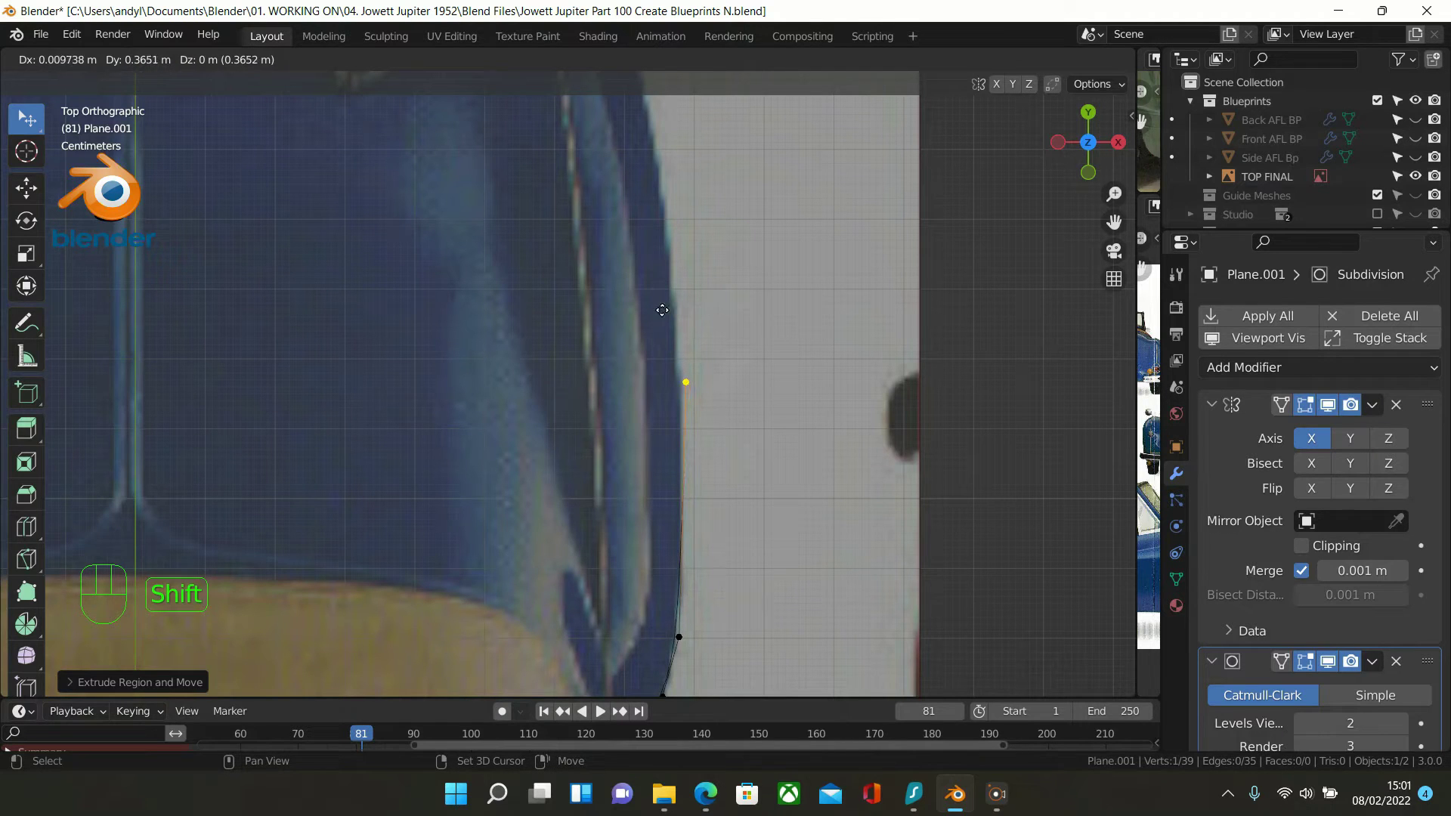
{"action": "left_click", "coordinate": [641, 310]}
{"action": "middle_click_drag", "start_coordinate": [762, 396], "coordinate": [754, 579], "text": "shift"}
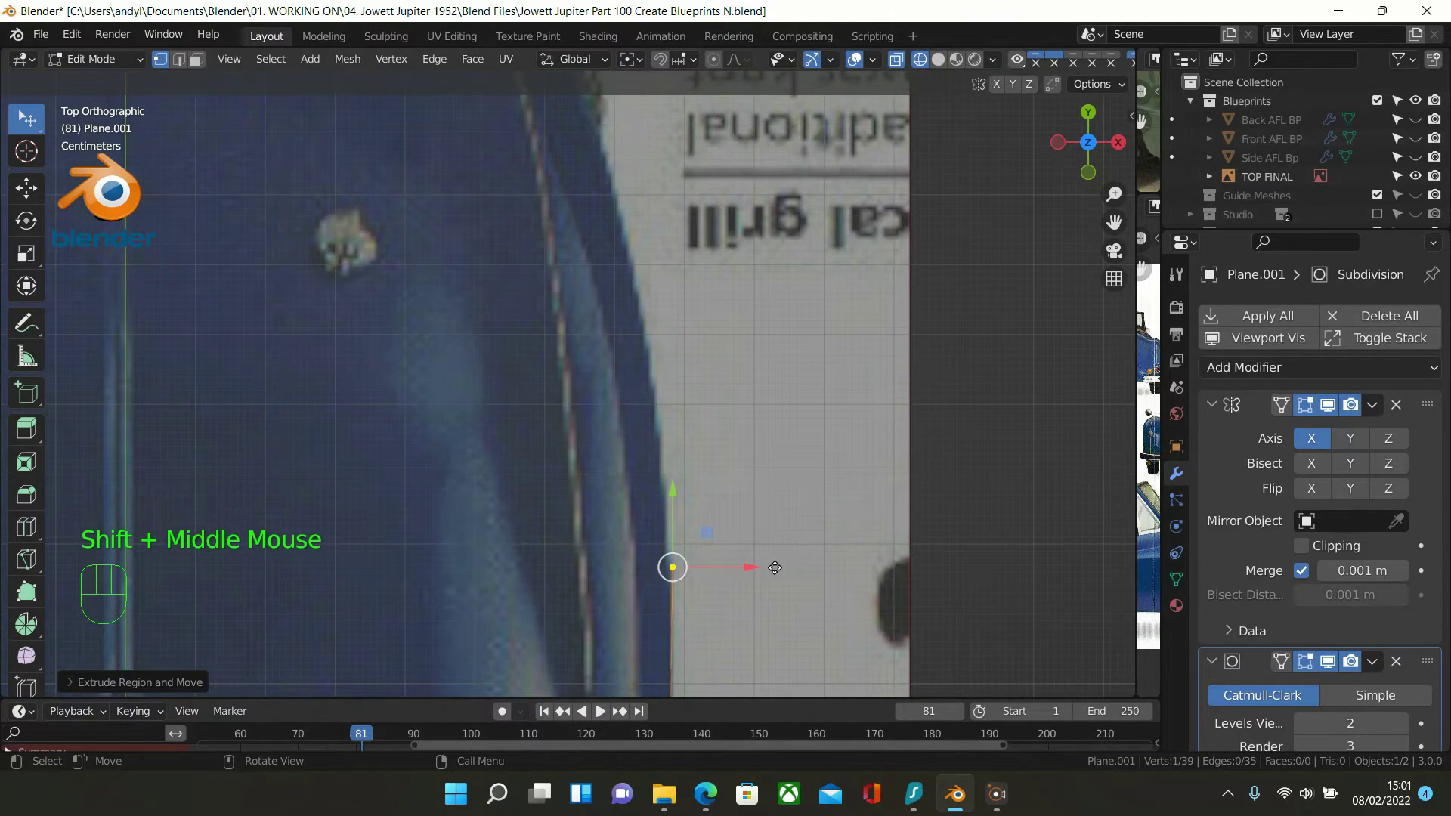
{"action": "key", "text": "e"}
{"action": "left_click", "coordinate": [766, 460]}
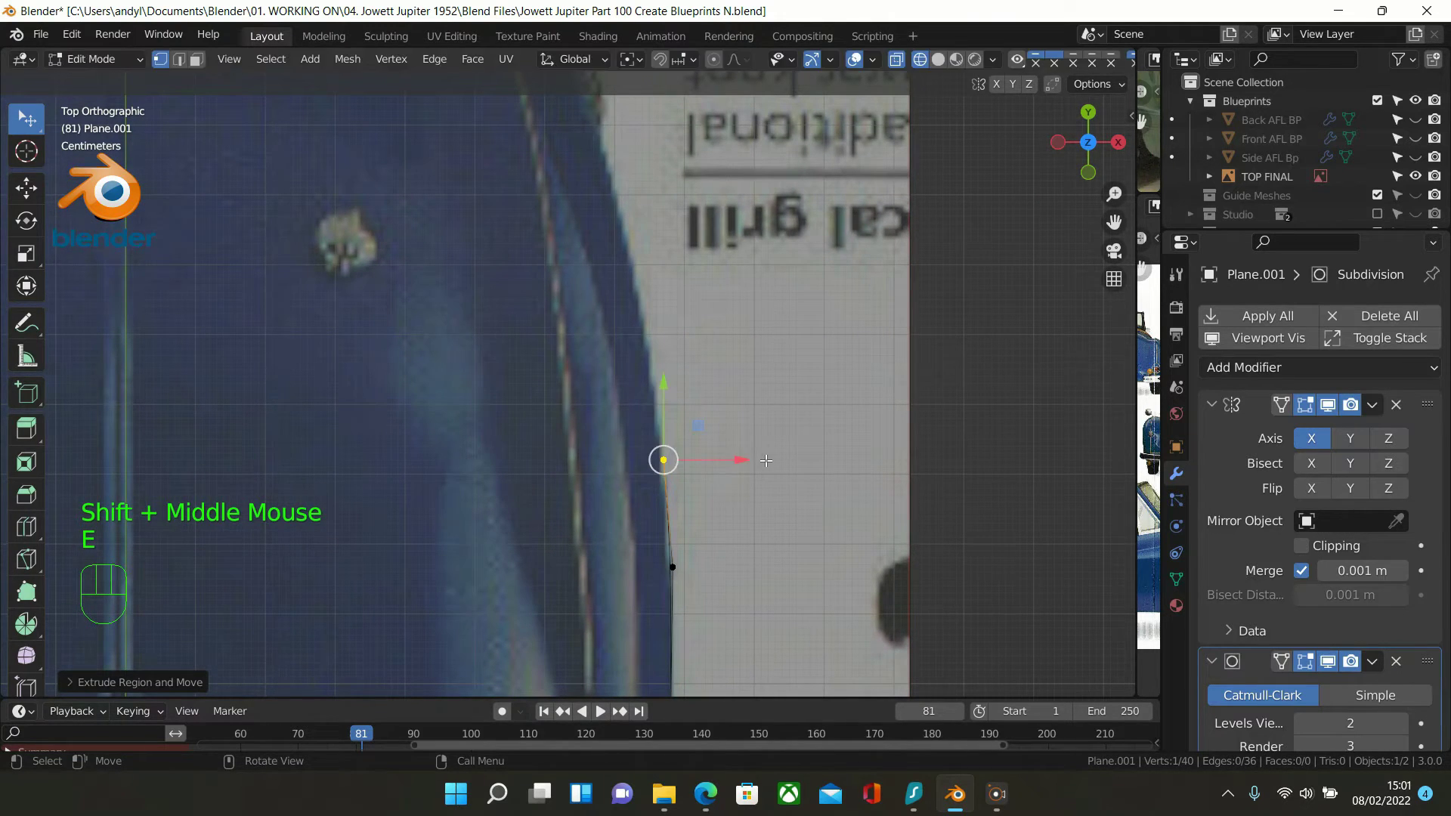
{"action": "key", "text": "e"}
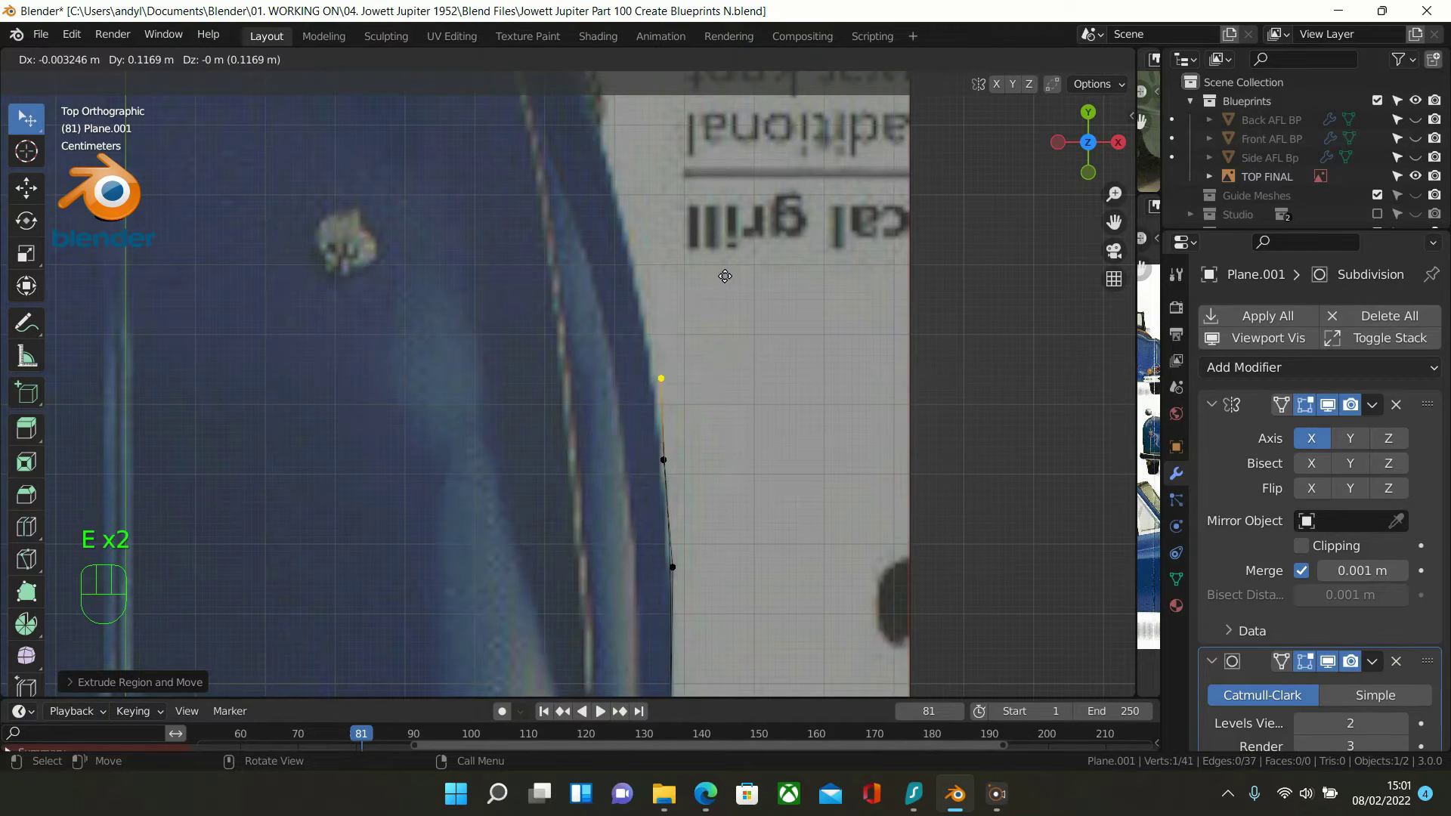
{"action": "left_click", "coordinate": [714, 234]}
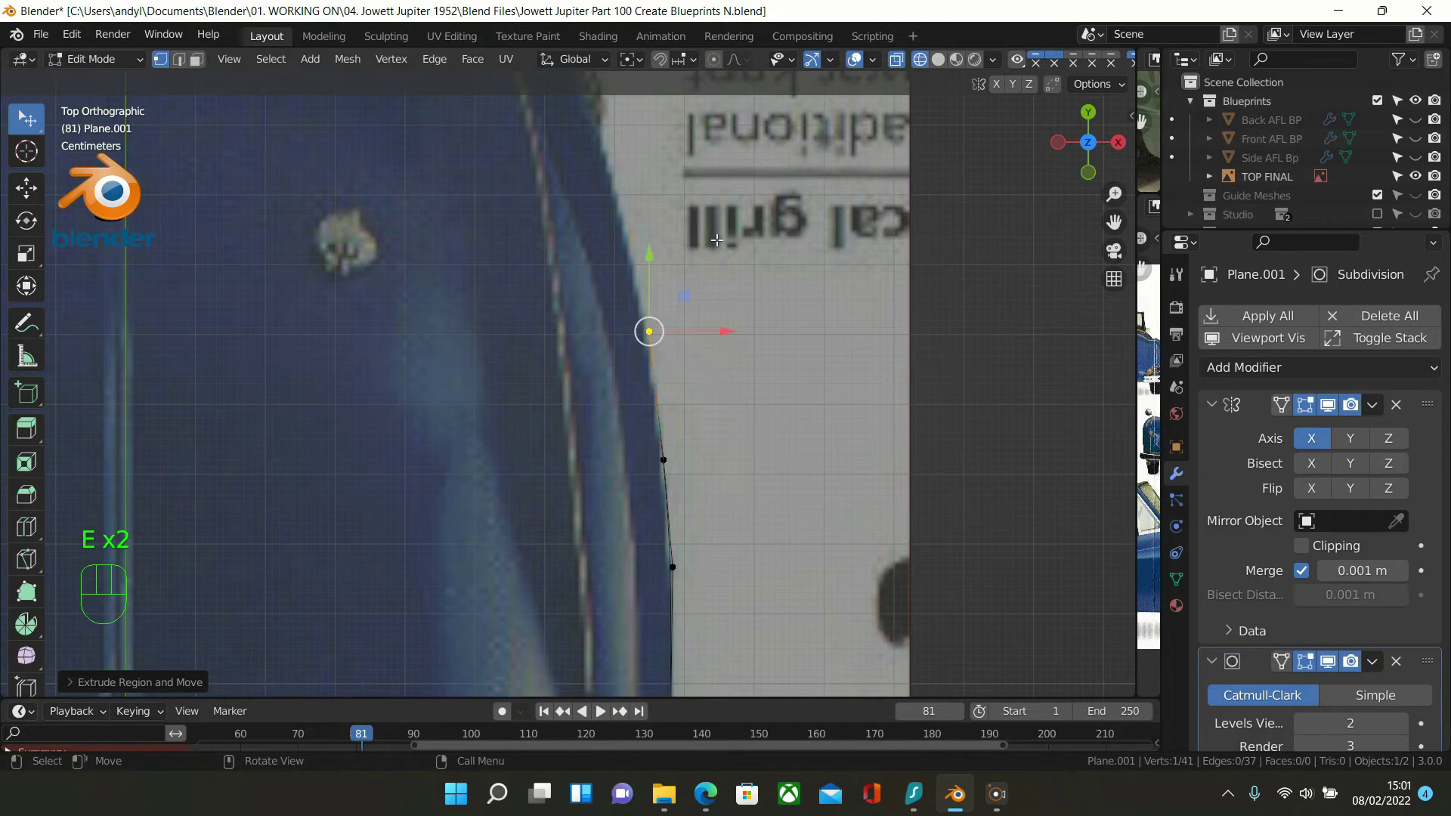
Extrude two further segments toward the tail along the rear wing outline, about 0.17 m and 0.11 m long
{"action": "middle_click_drag", "start_coordinate": [712, 258], "coordinate": [685, 531], "text": "shift"}
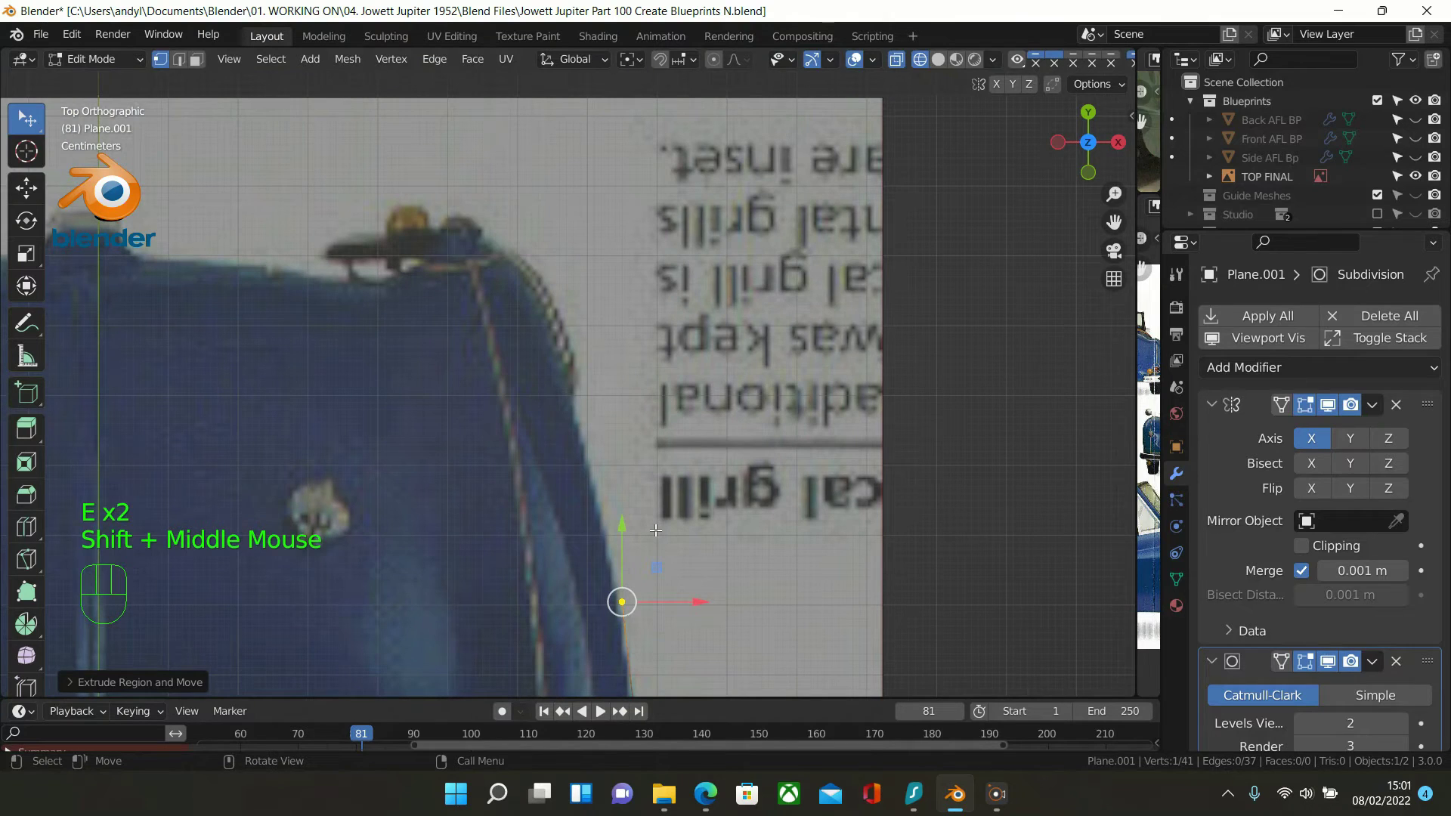
{"action": "key", "text": "e"}
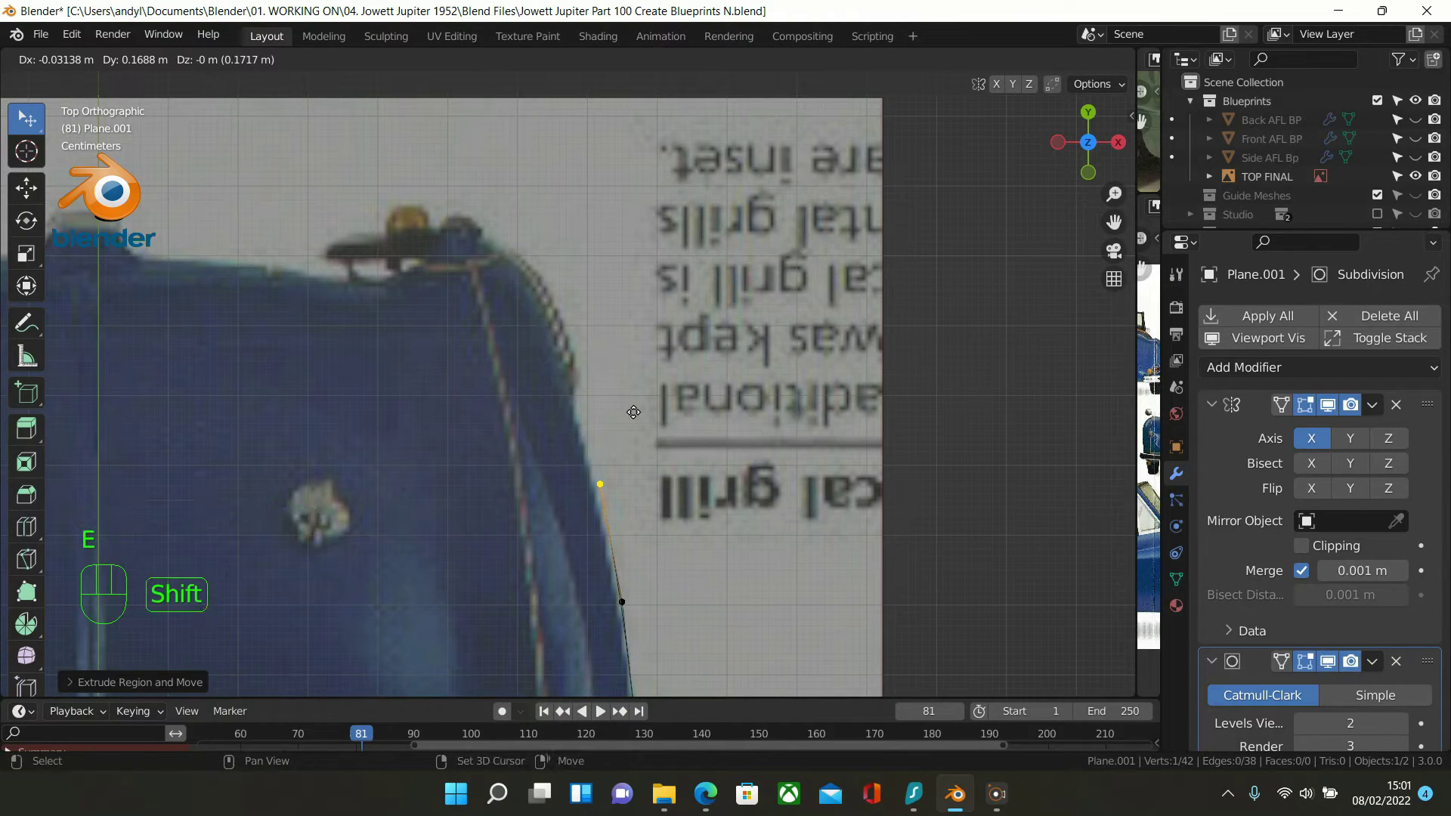
{"action": "left_click", "coordinate": [632, 413]}
{"action": "key", "text": "e"}
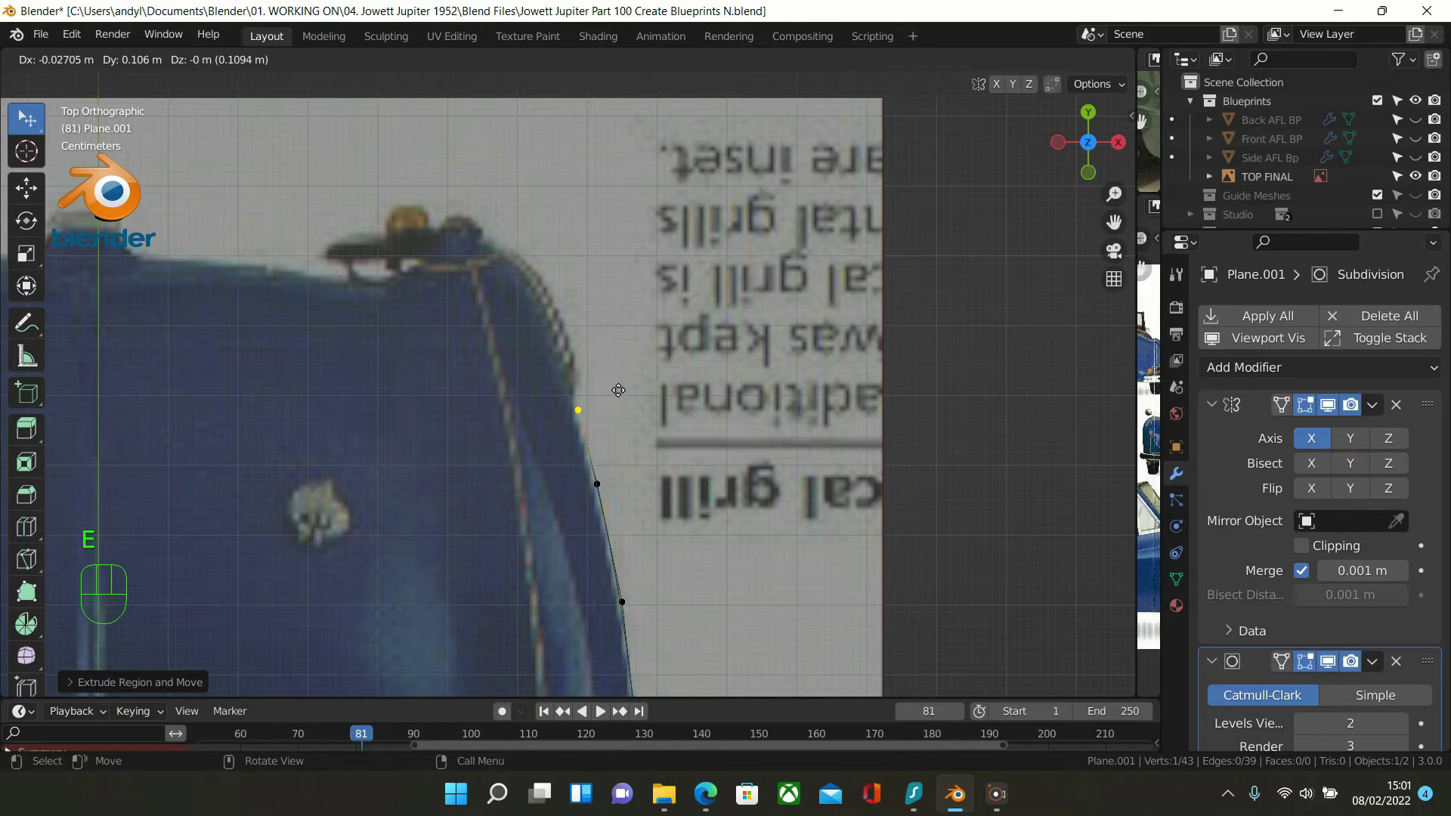
{"action": "left_click", "coordinate": [619, 390]}
Nudge the end vertex and the vertex just ahead of it slightly inward along X onto the wing outline
{"action": "scroll", "coordinate": [619, 390], "scroll_direction": "up", "scroll_amount": 2}
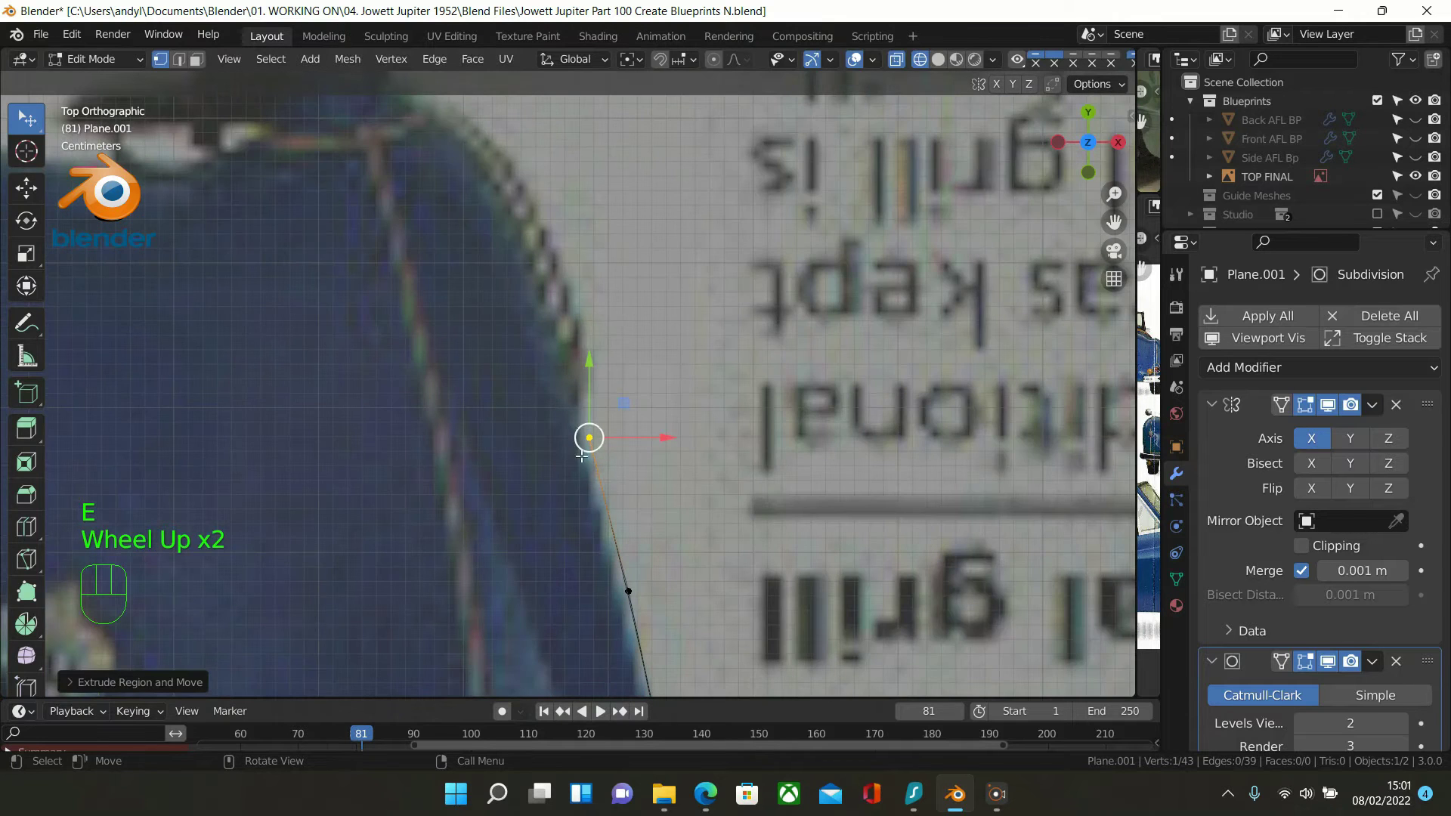
{"action": "left_click_drag", "start_coordinate": [648, 441], "coordinate": [653, 596]}
{"action": "left_click", "coordinate": [635, 592]}
{"action": "scroll", "coordinate": [653, 596], "scroll_direction": "down", "scroll_amount": 3}
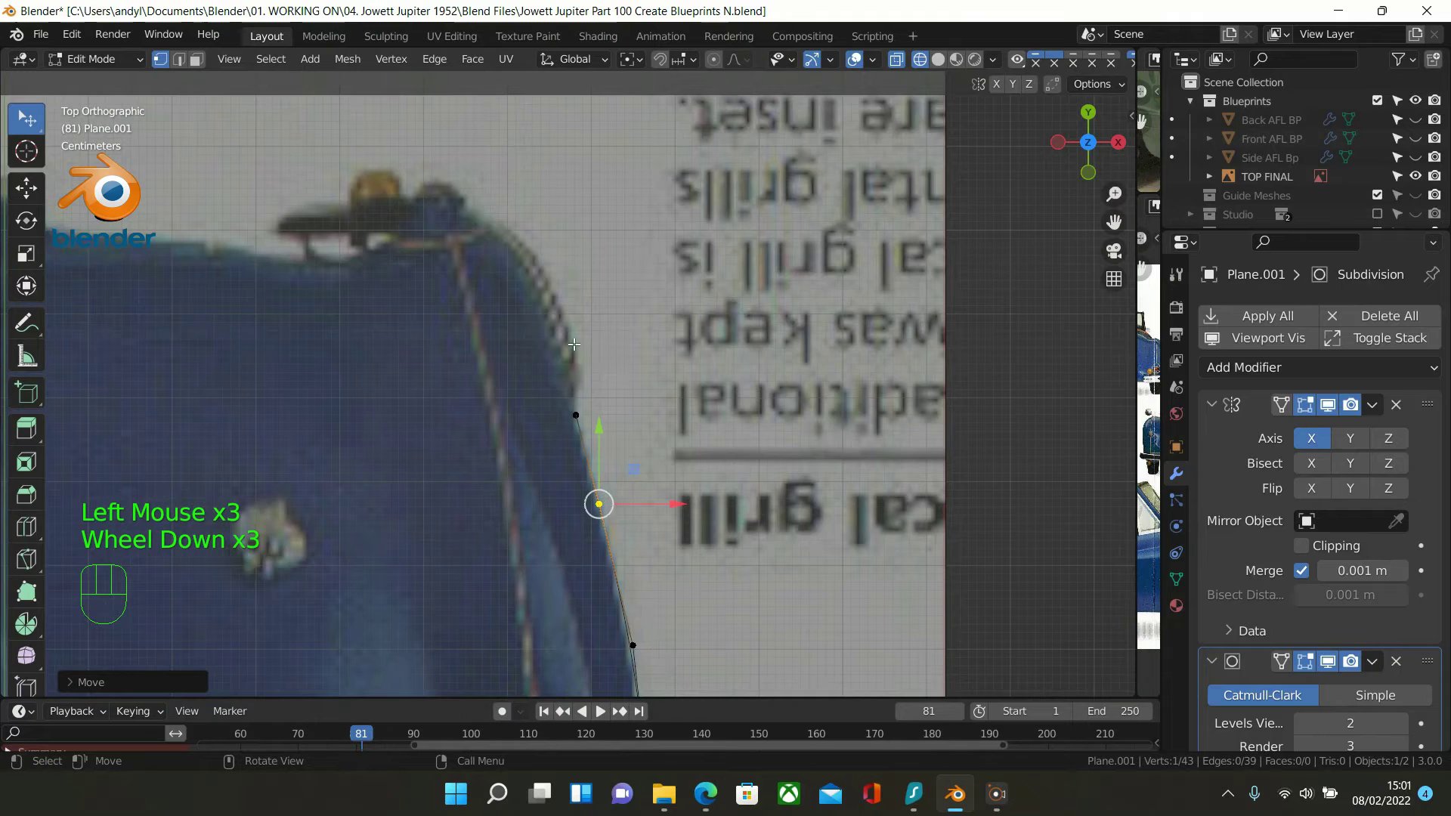
{"action": "scroll", "coordinate": [575, 352], "scroll_direction": "up", "scroll_amount": 1}
{"action": "scroll", "coordinate": [575, 351], "scroll_direction": "down", "scroll_amount": 1}
{"action": "scroll", "coordinate": [605, 378], "scroll_direction": "up", "scroll_amount": 3}
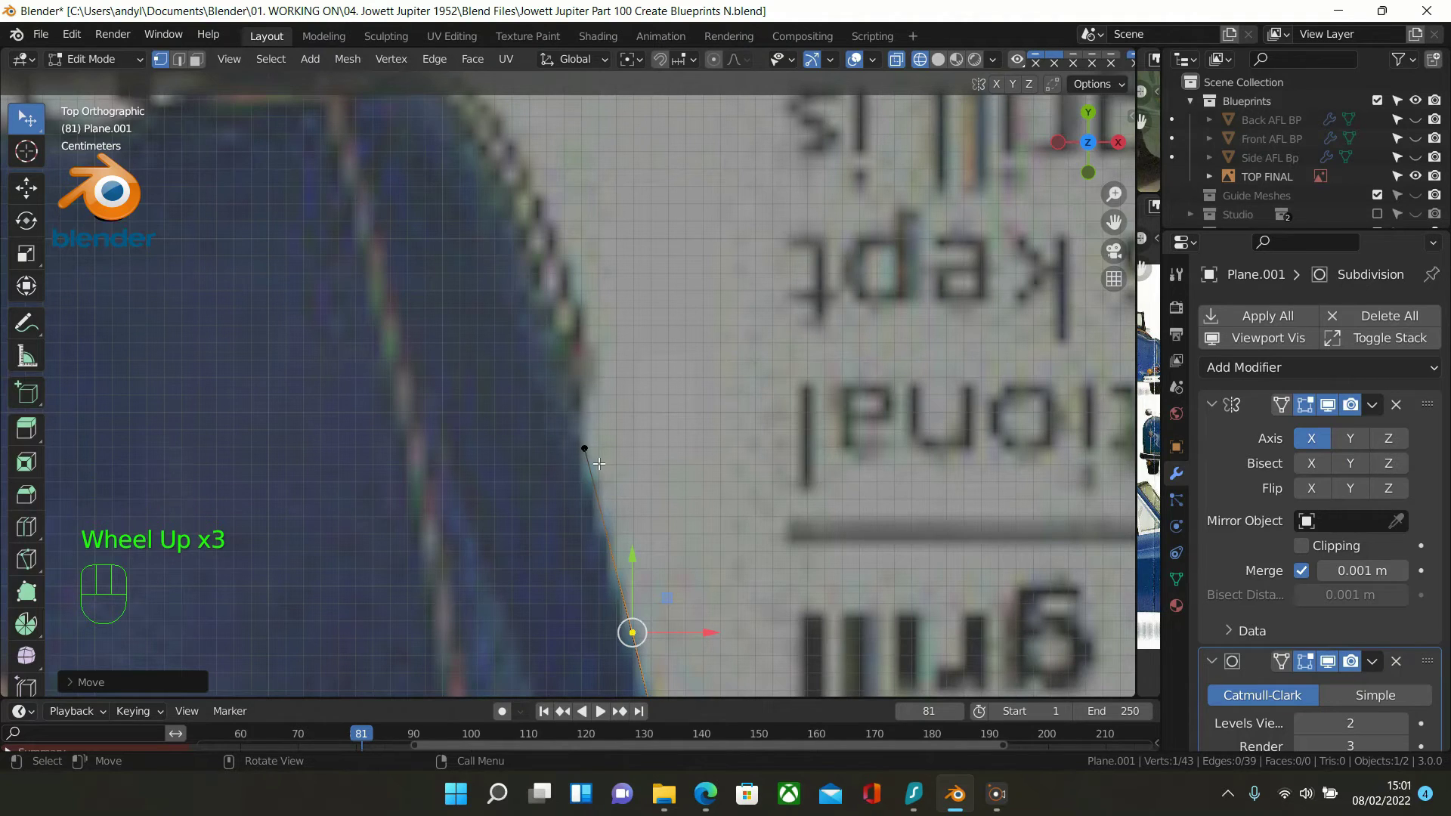
{"action": "left_click", "coordinate": [589, 454]}
{"action": "left_click", "coordinate": [585, 449]}
{"action": "left_click_drag", "start_coordinate": [650, 449], "coordinate": [647, 450]}
Extrude one short segment rearward and shift its new end vertex about 0.004 m inward along X
{"action": "key", "text": "e"}
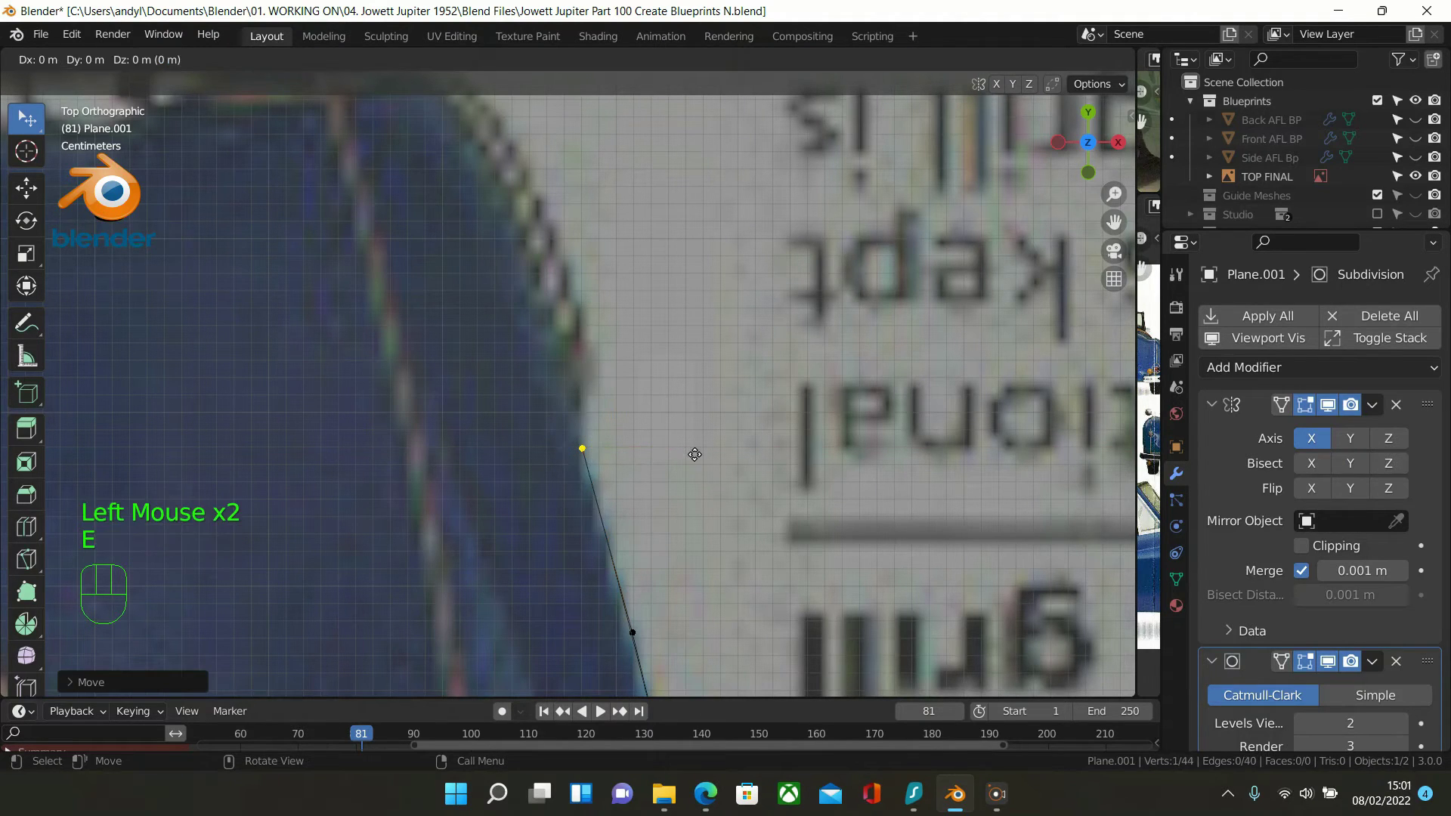
{"action": "left_click", "coordinate": [693, 410]}
{"action": "scroll", "coordinate": [693, 410], "scroll_direction": "down", "scroll_amount": 1}
{"action": "scroll", "coordinate": [693, 409], "scroll_direction": "down", "scroll_amount": 1}
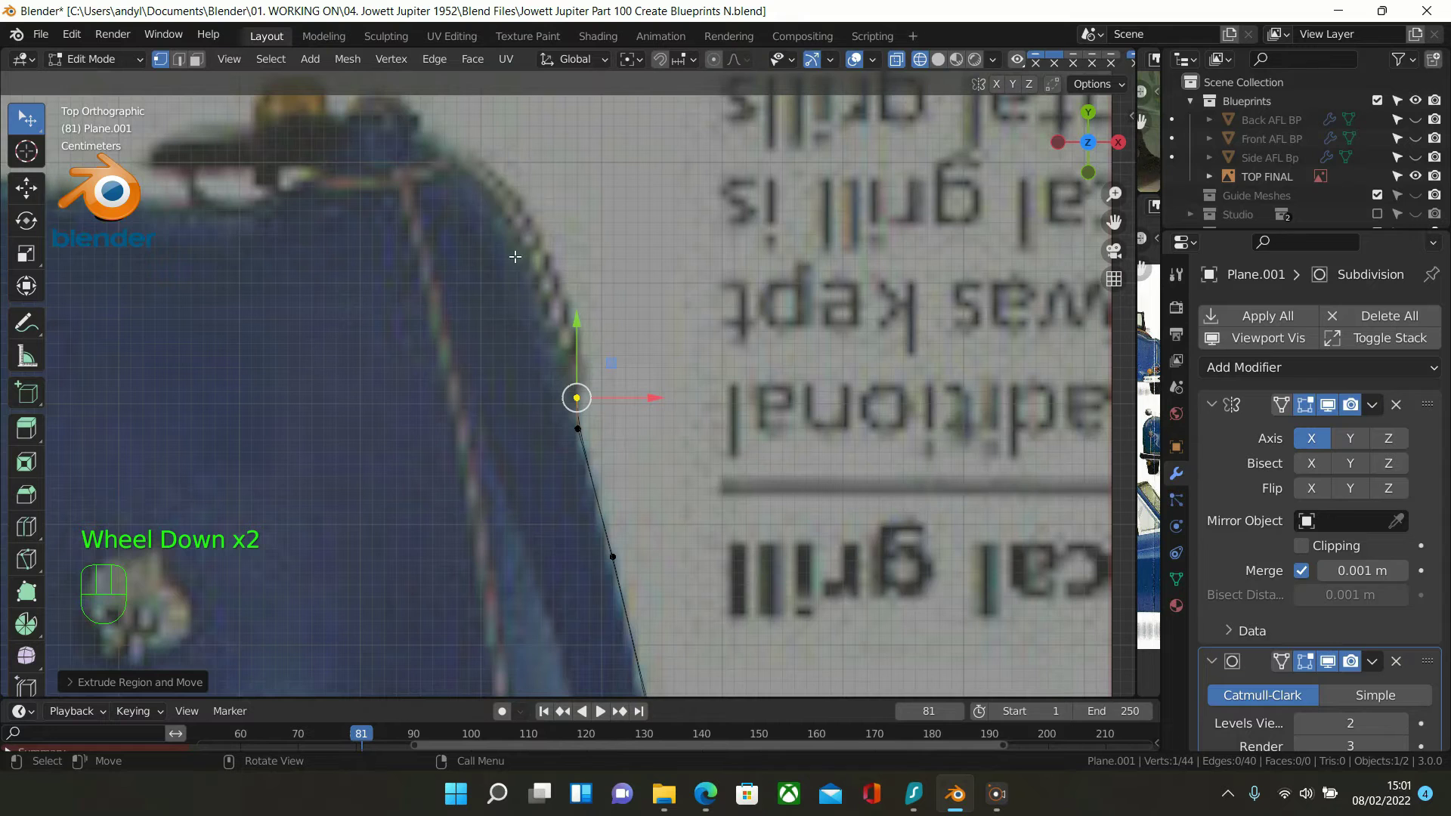
{"action": "scroll", "coordinate": [653, 384], "scroll_direction": "up", "scroll_amount": 1}
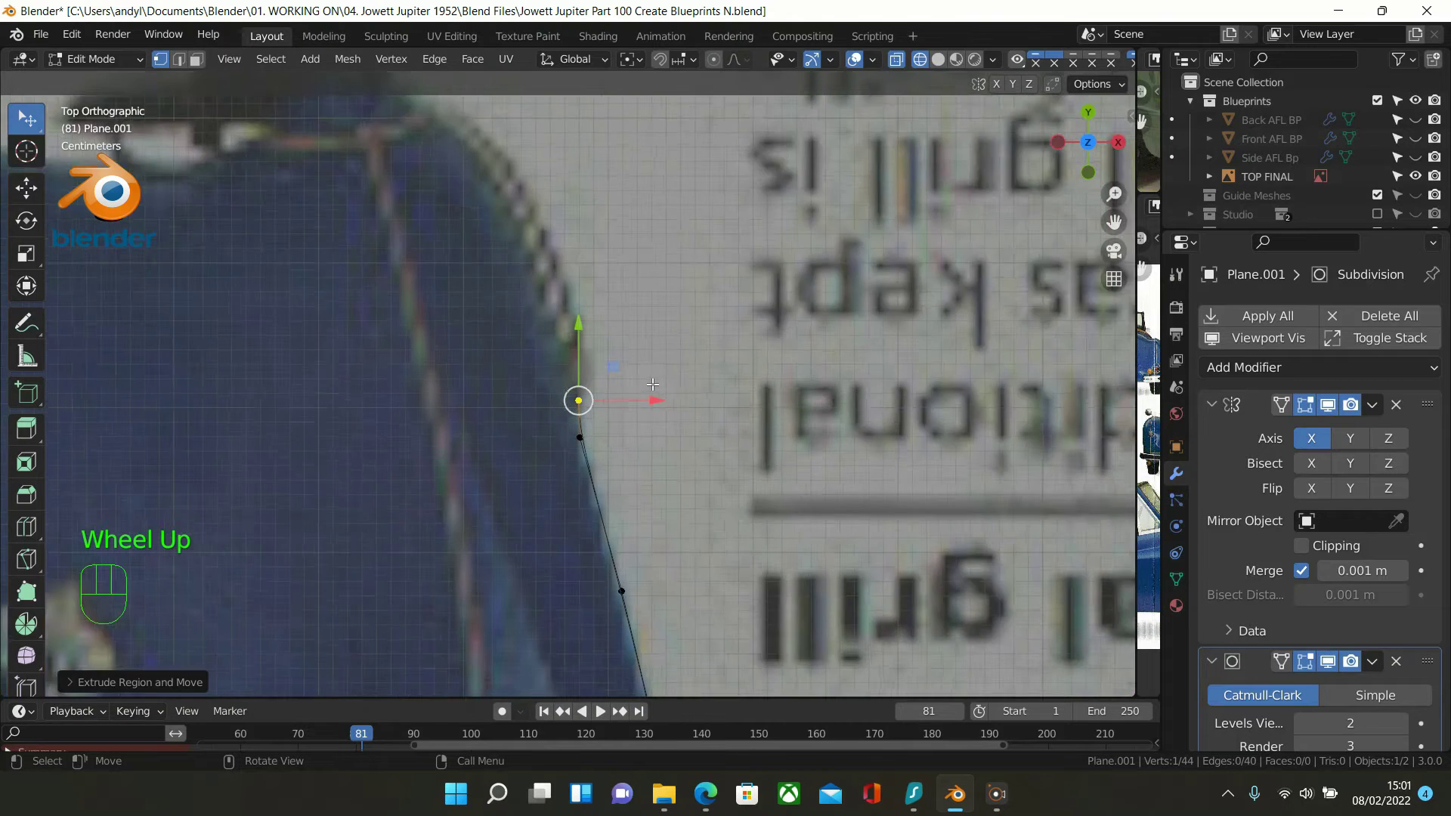
{"action": "scroll", "coordinate": [653, 384], "scroll_direction": "up", "scroll_amount": 1}
{"action": "left_click_drag", "start_coordinate": [649, 403], "coordinate": [642, 403]}
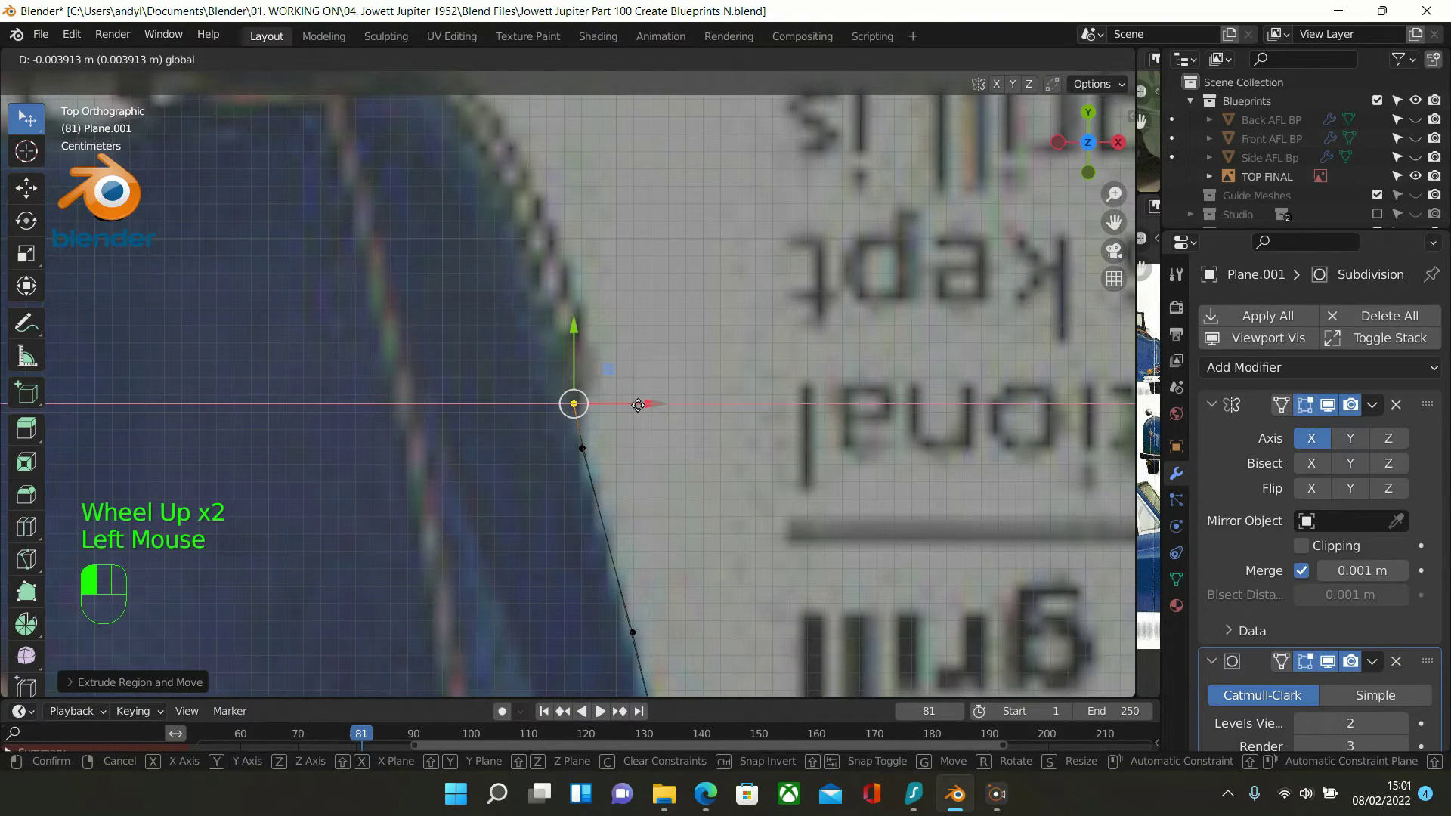
Extrude four segments of about 0.05 m each around the curved rear corner of the wing, following the painted body edge
{"action": "key", "text": "e"}
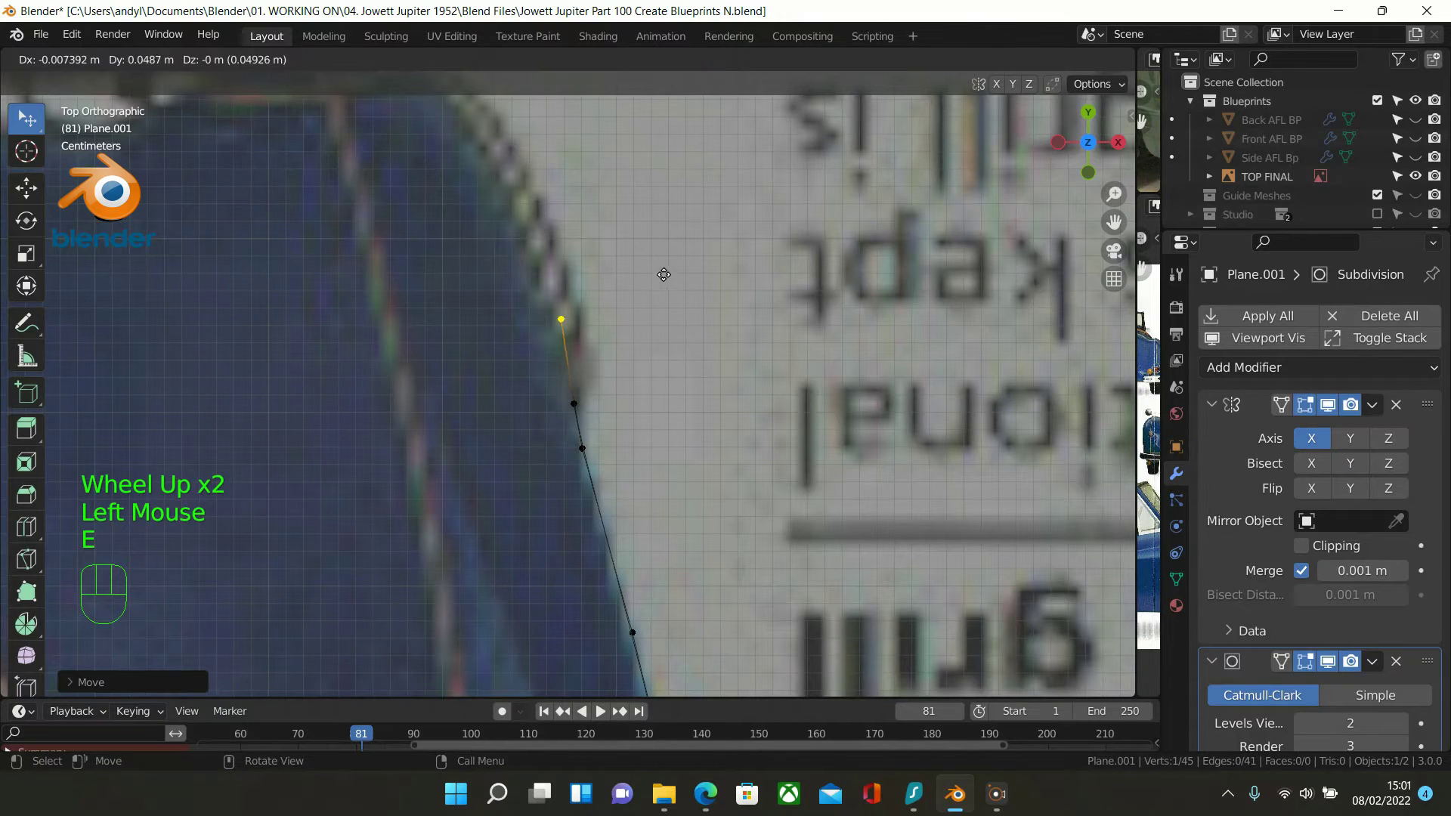
{"action": "left_click", "coordinate": [647, 262]}
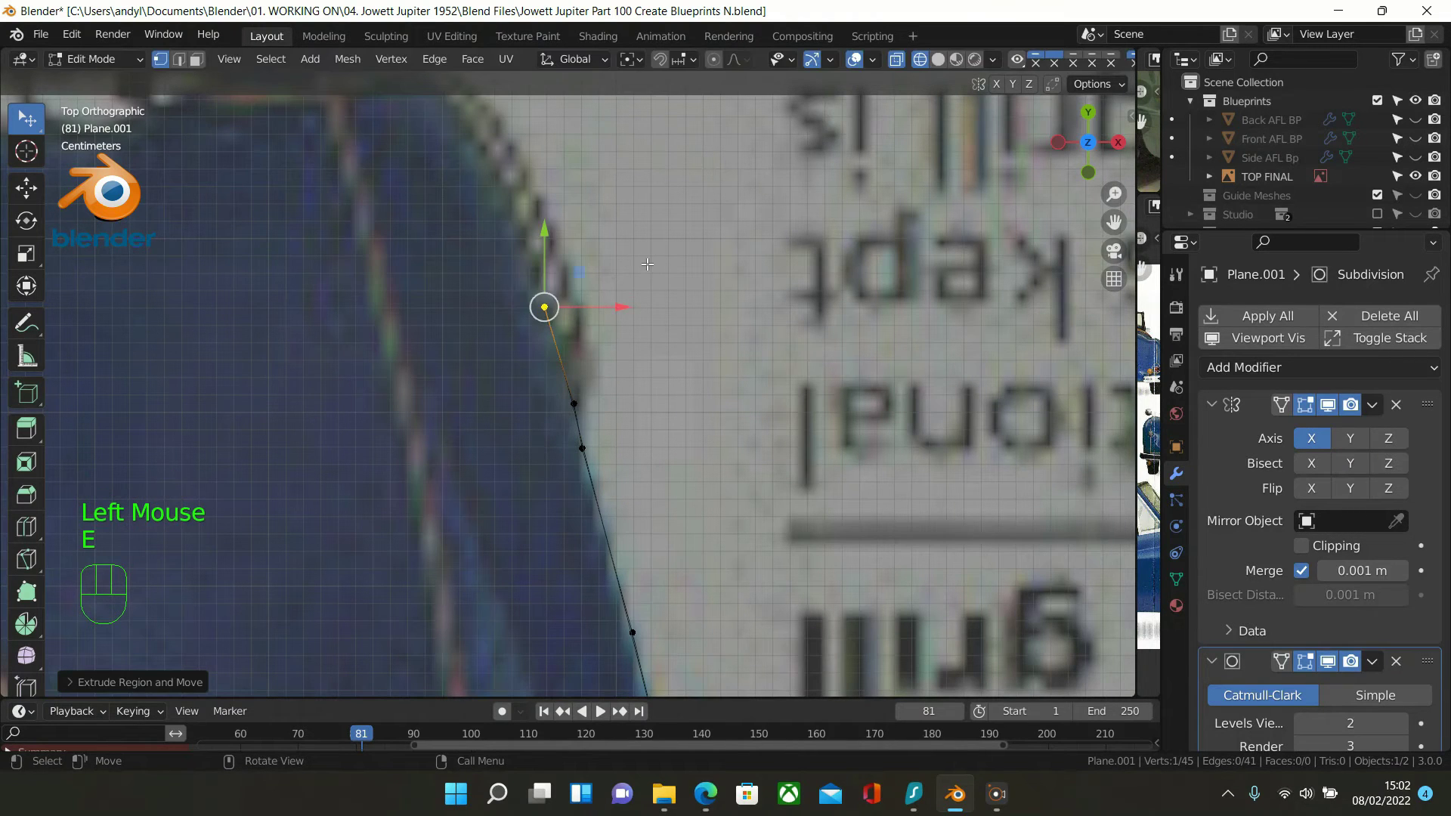
{"action": "scroll", "coordinate": [648, 264], "scroll_direction": "down", "scroll_amount": 1}
{"action": "middle_click_drag", "start_coordinate": [656, 317], "coordinate": [701, 489], "text": "shift"}
{"action": "key", "text": "e"}
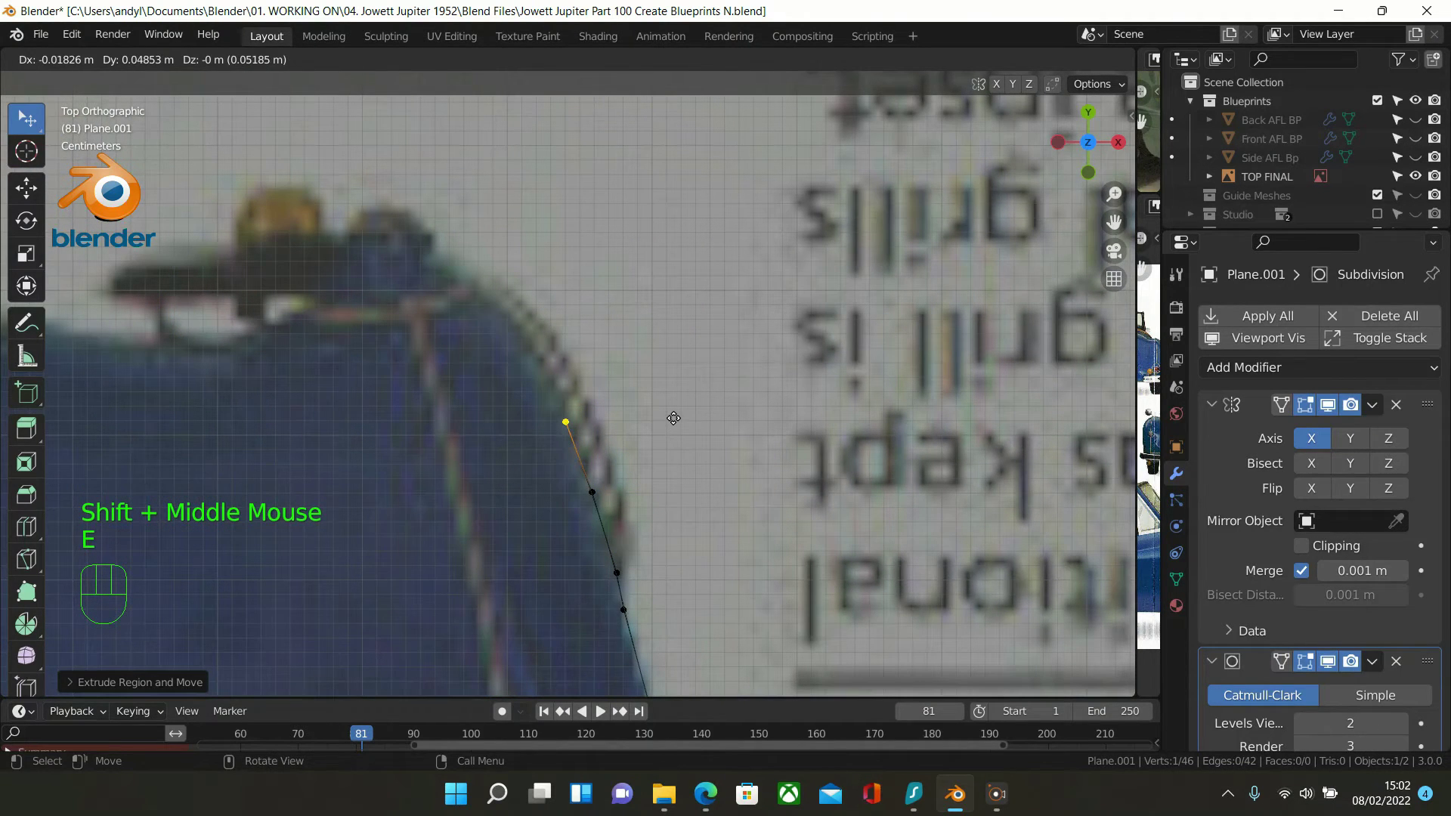
{"action": "left_click", "coordinate": [673, 418]}
{"action": "key", "text": "e"}
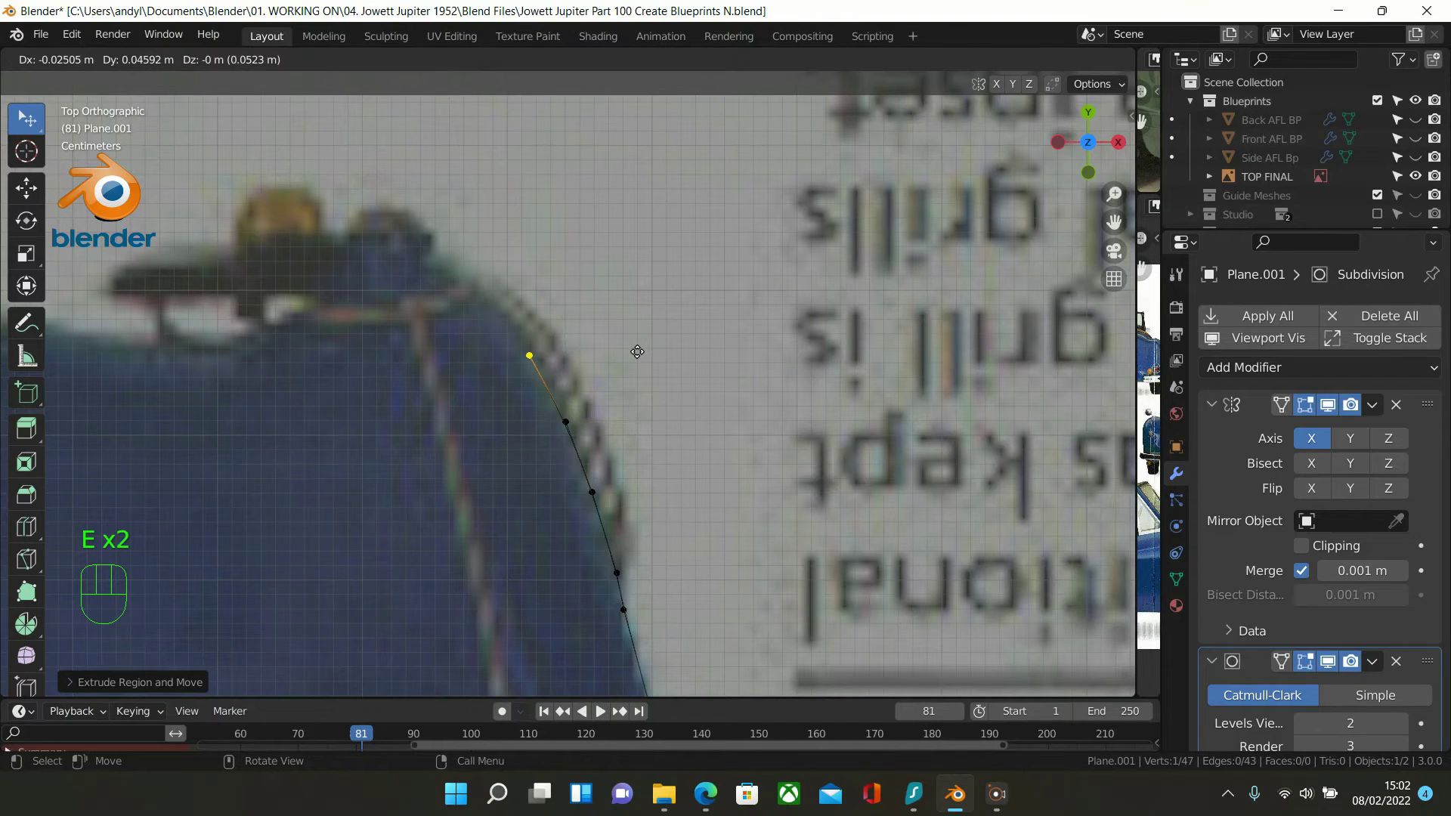
{"action": "left_click", "coordinate": [637, 346]}
{"action": "key", "text": "e"}
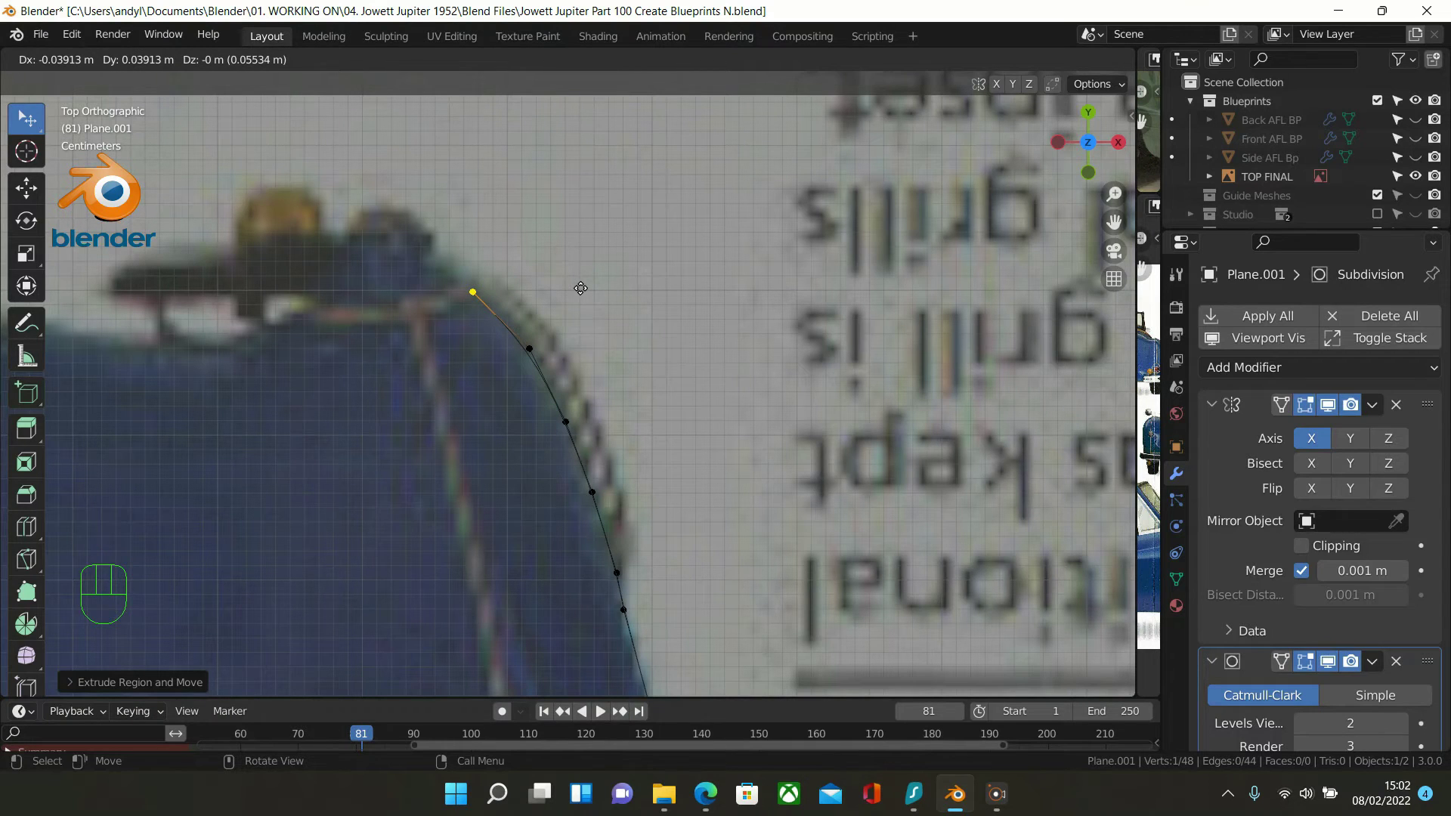
{"action": "left_click", "coordinate": [580, 288]}
Add a loop cut in the last rear-corner edge and move its vertex slightly along X and Y onto the outline
{"action": "scroll", "coordinate": [513, 314], "scroll_direction": "up", "scroll_amount": 2}
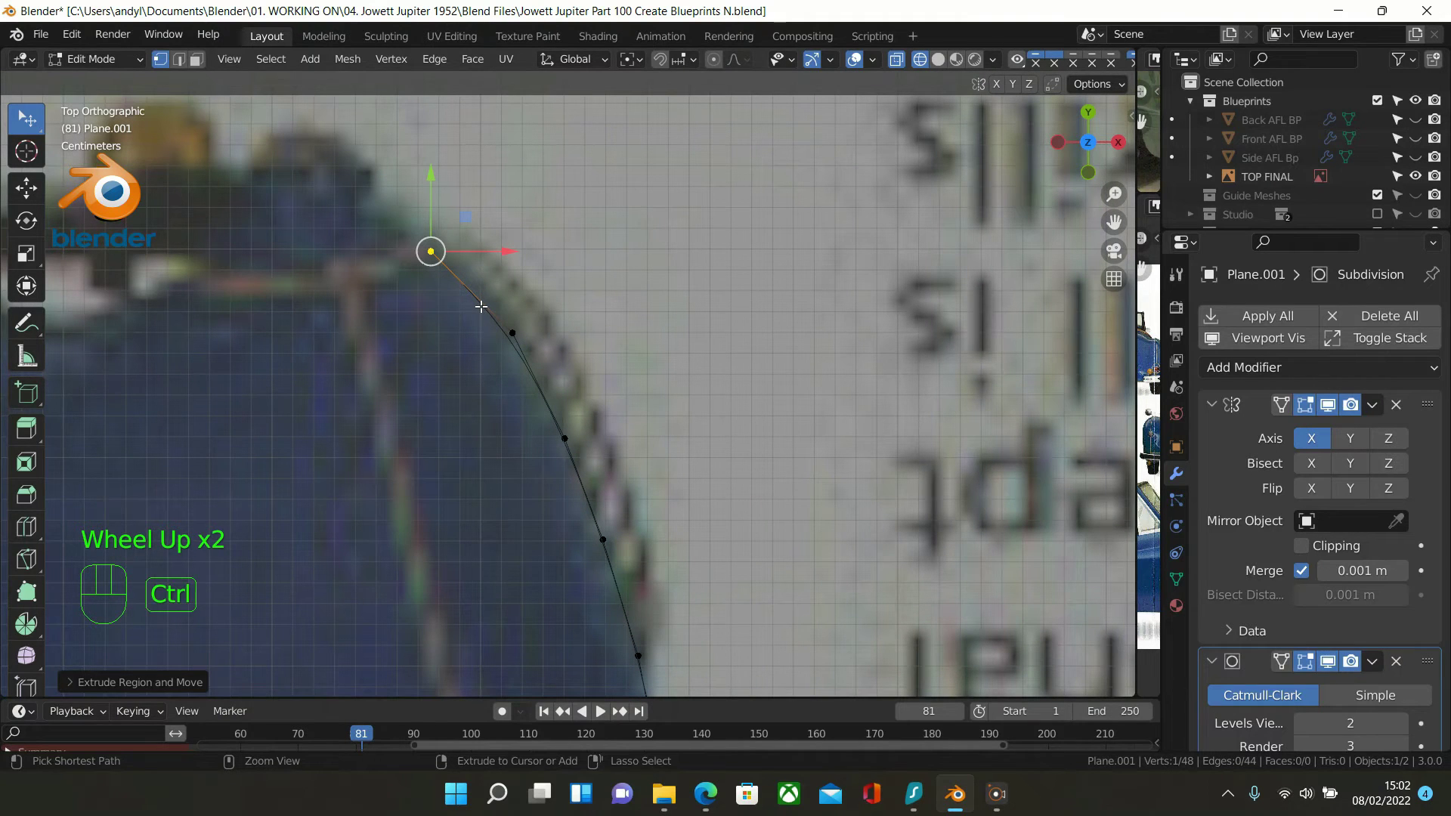
{"action": "key", "text": "ctrl+r"}
{"action": "left_click", "coordinate": [477, 298]}
{"action": "left_click_drag", "start_coordinate": [549, 293], "coordinate": [555, 285]}
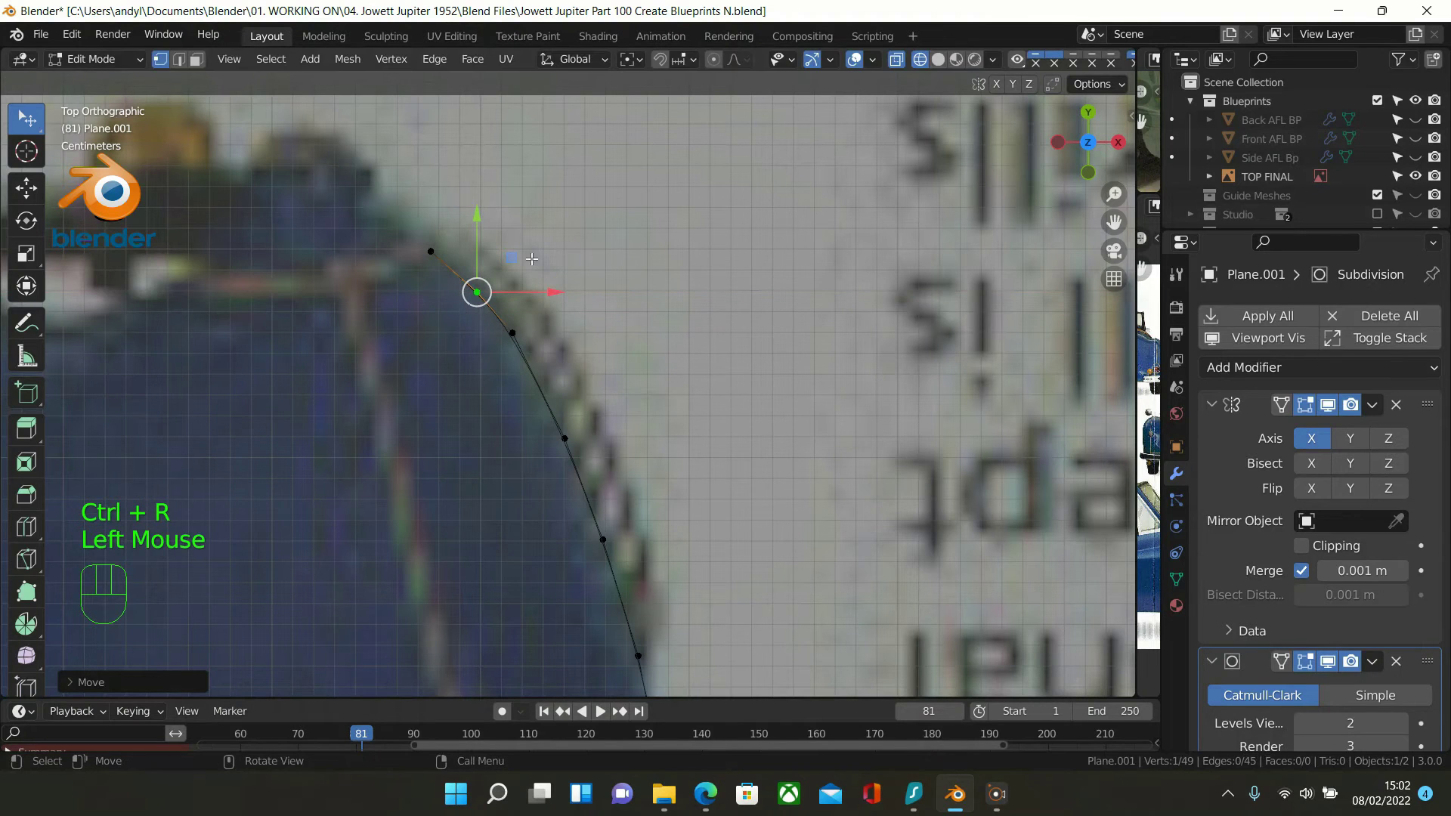
{"action": "left_click_drag", "start_coordinate": [483, 229], "coordinate": [485, 227]}
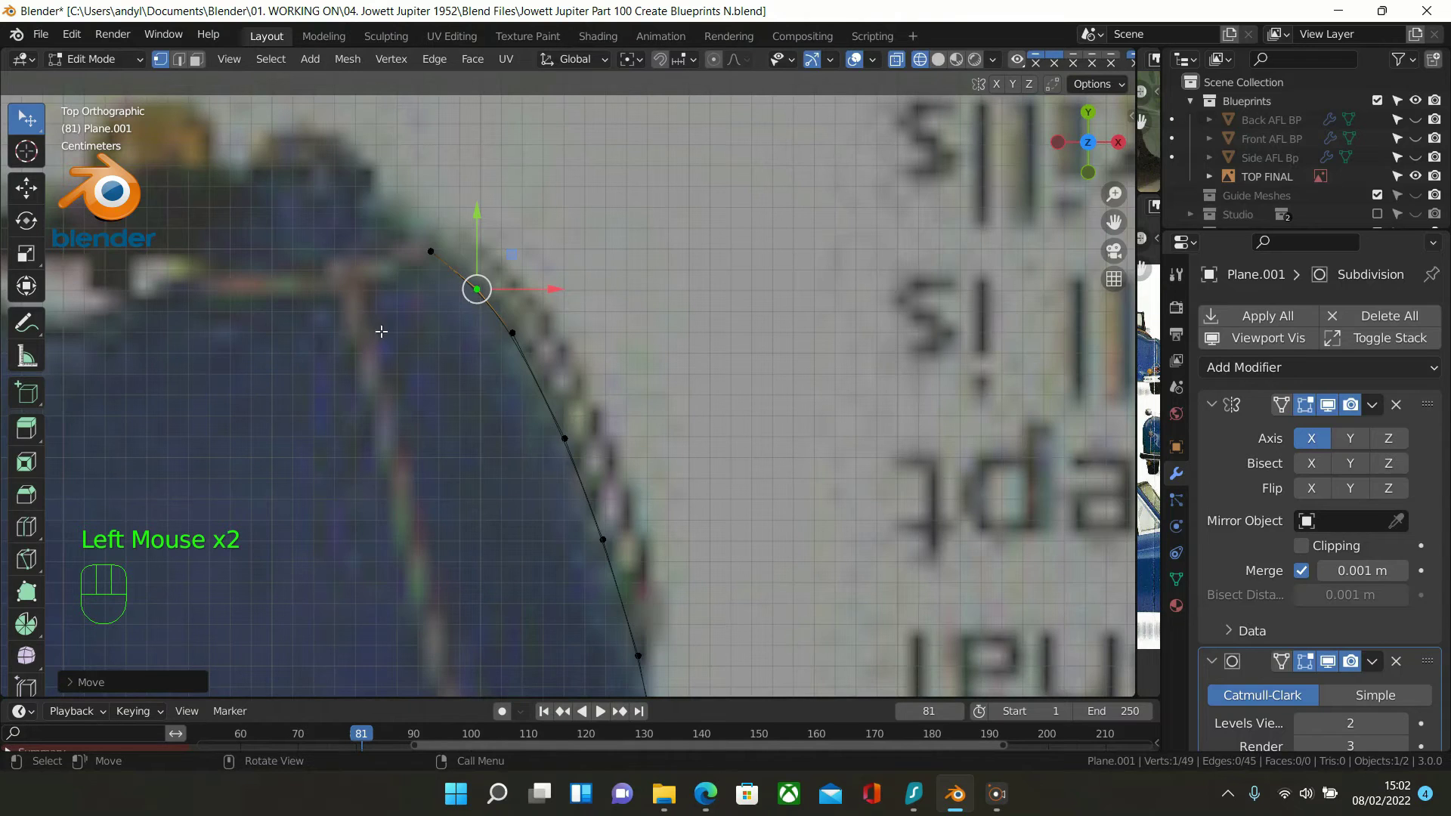
Extrude two short segments inward from the rear end vertex to the wing seam, and nudge the first new vertex slightly along Y
{"action": "left_click", "coordinate": [421, 268]}
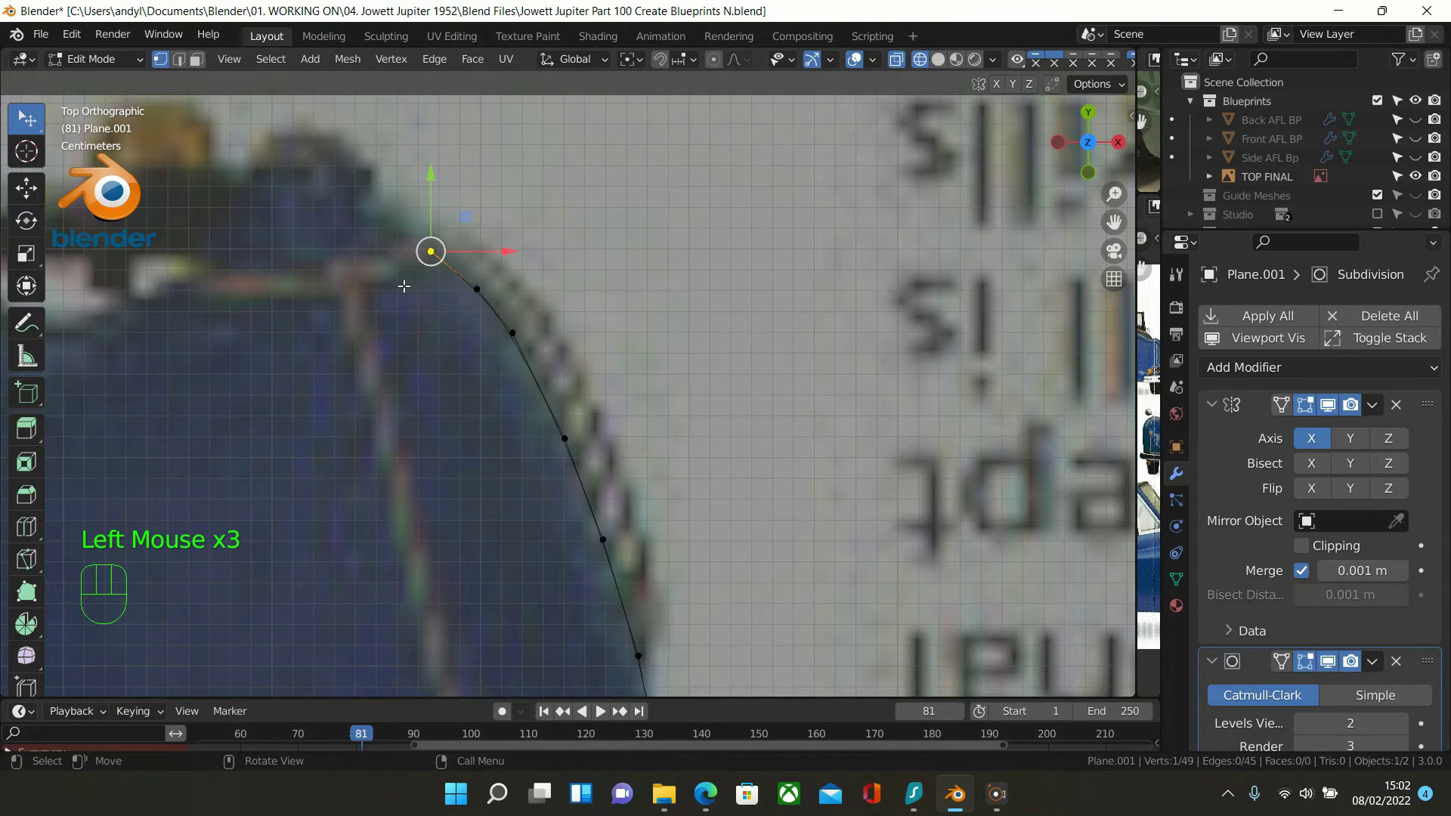
{"action": "key", "text": "e"}
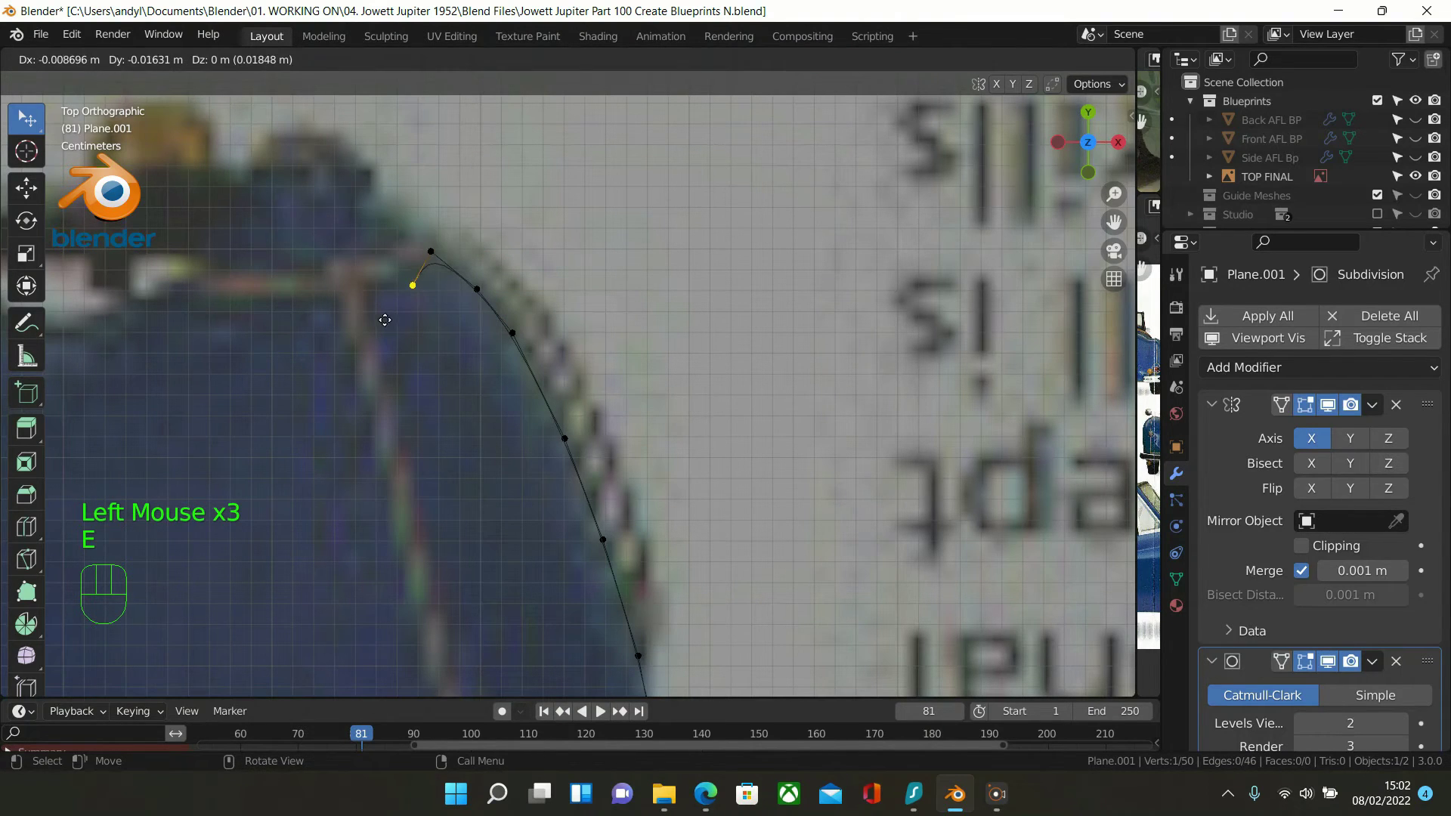
{"action": "left_click", "coordinate": [360, 276], "text": "shift"}
{"action": "key", "text": "e"}
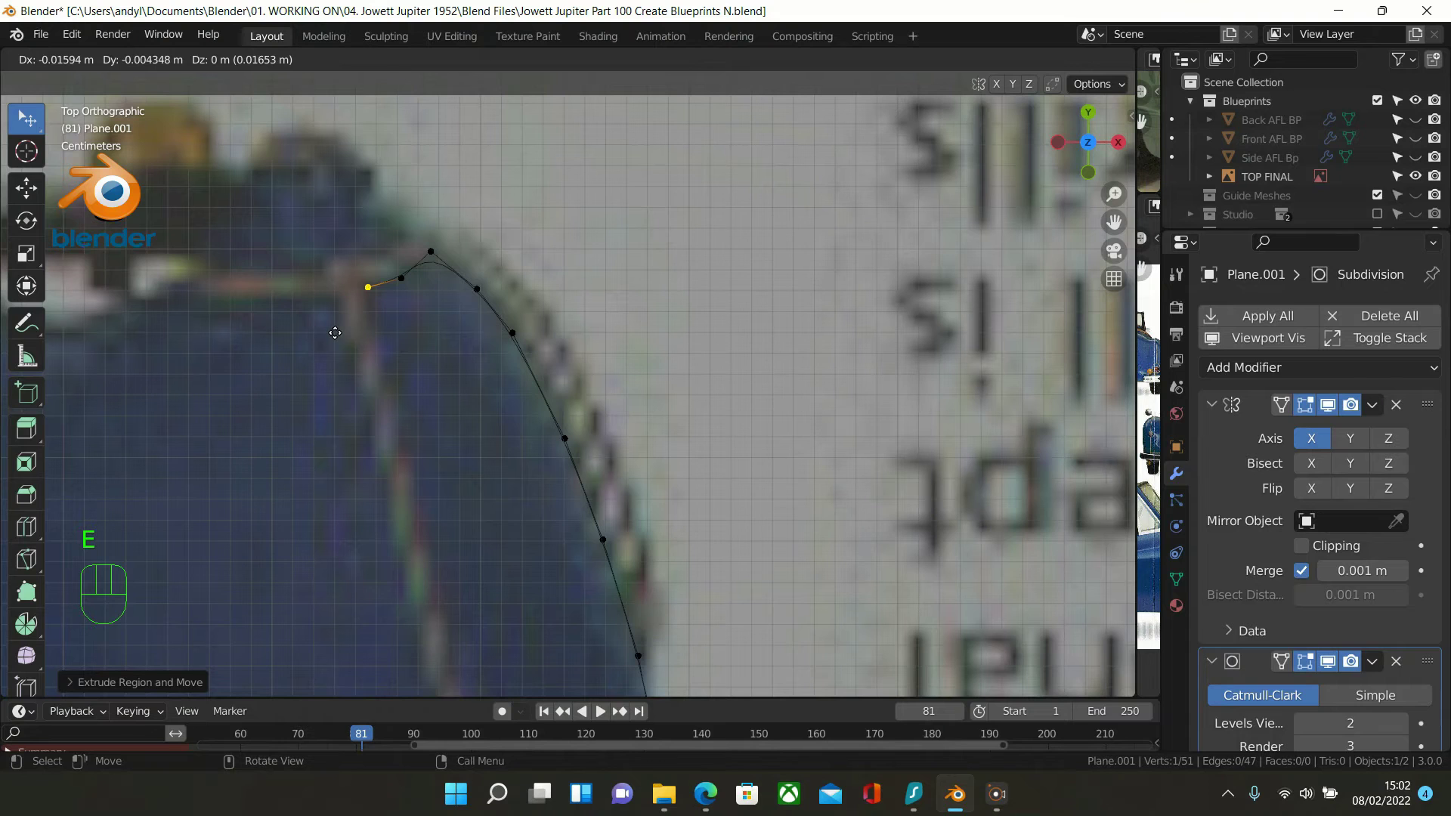
{"action": "left_click", "coordinate": [335, 333]}
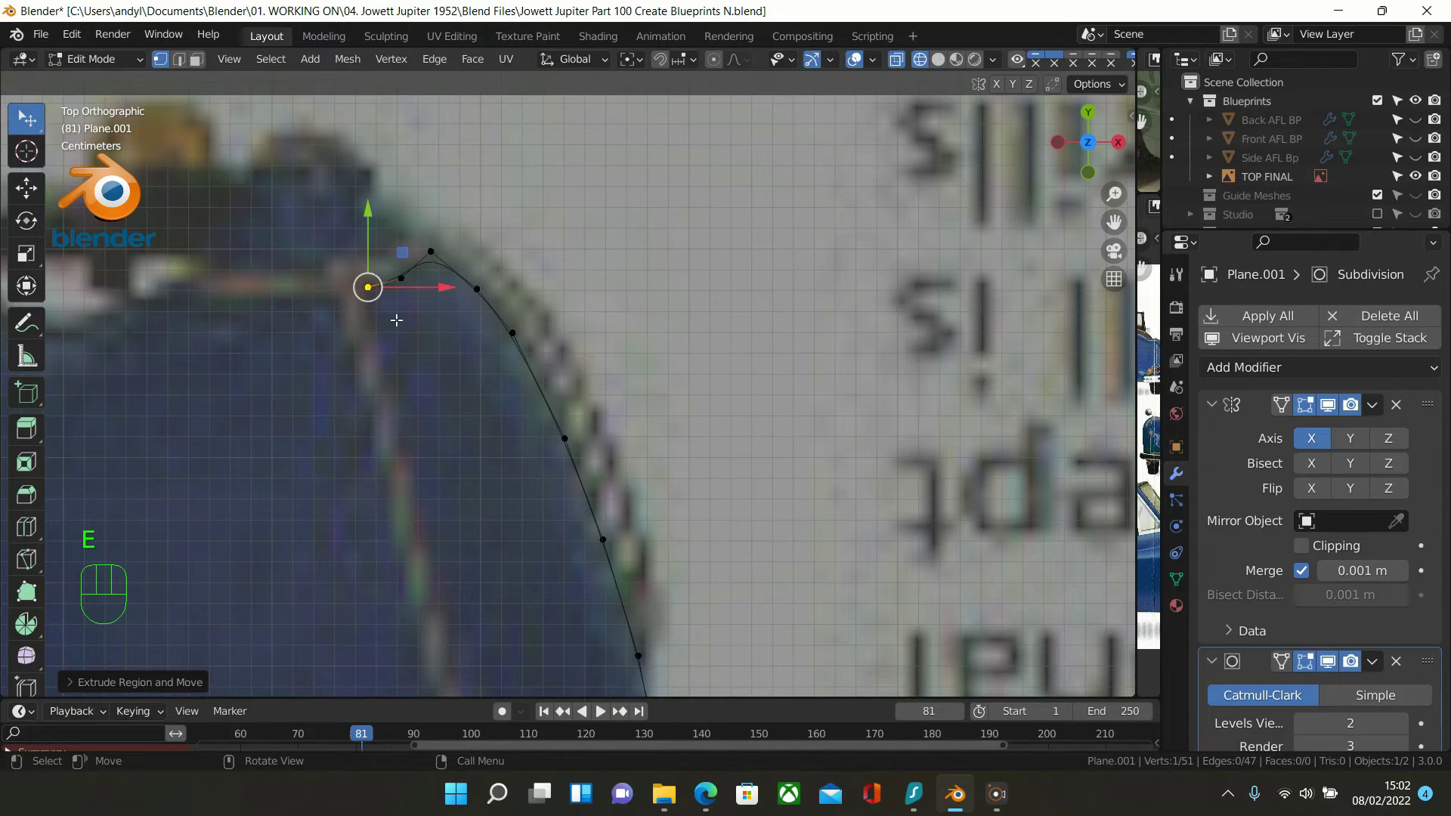
{"action": "left_click", "coordinate": [401, 278]}
{"action": "left_click_drag", "start_coordinate": [408, 213], "coordinate": [407, 227]}
{"action": "left_click", "coordinate": [370, 288]}
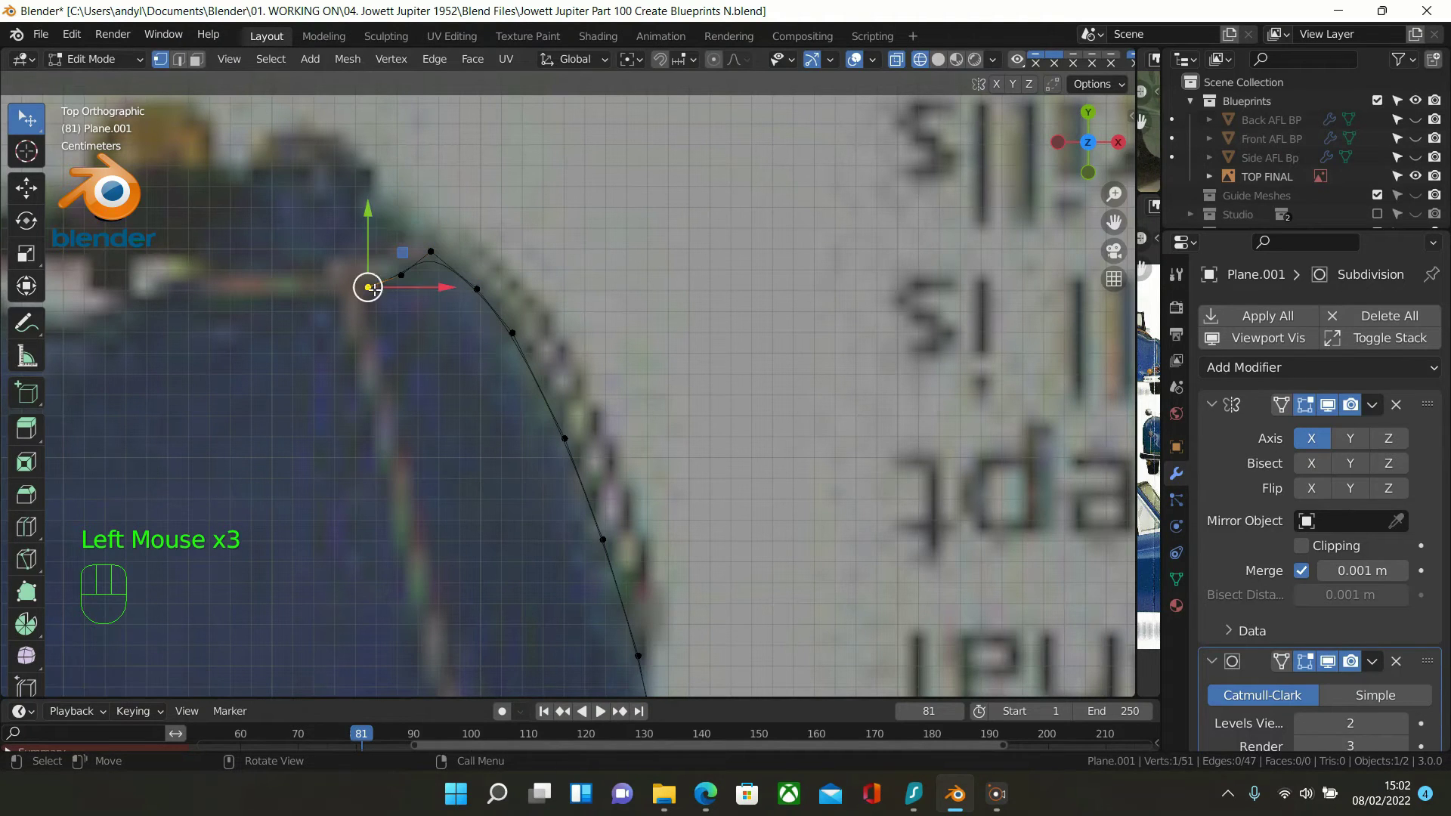
Examine the traced rear wing outline against the whole tail of the top-view blueprint, dismissing the desktop notification
{"action": "scroll", "coordinate": [398, 300], "scroll_direction": "down", "scroll_amount": 2}
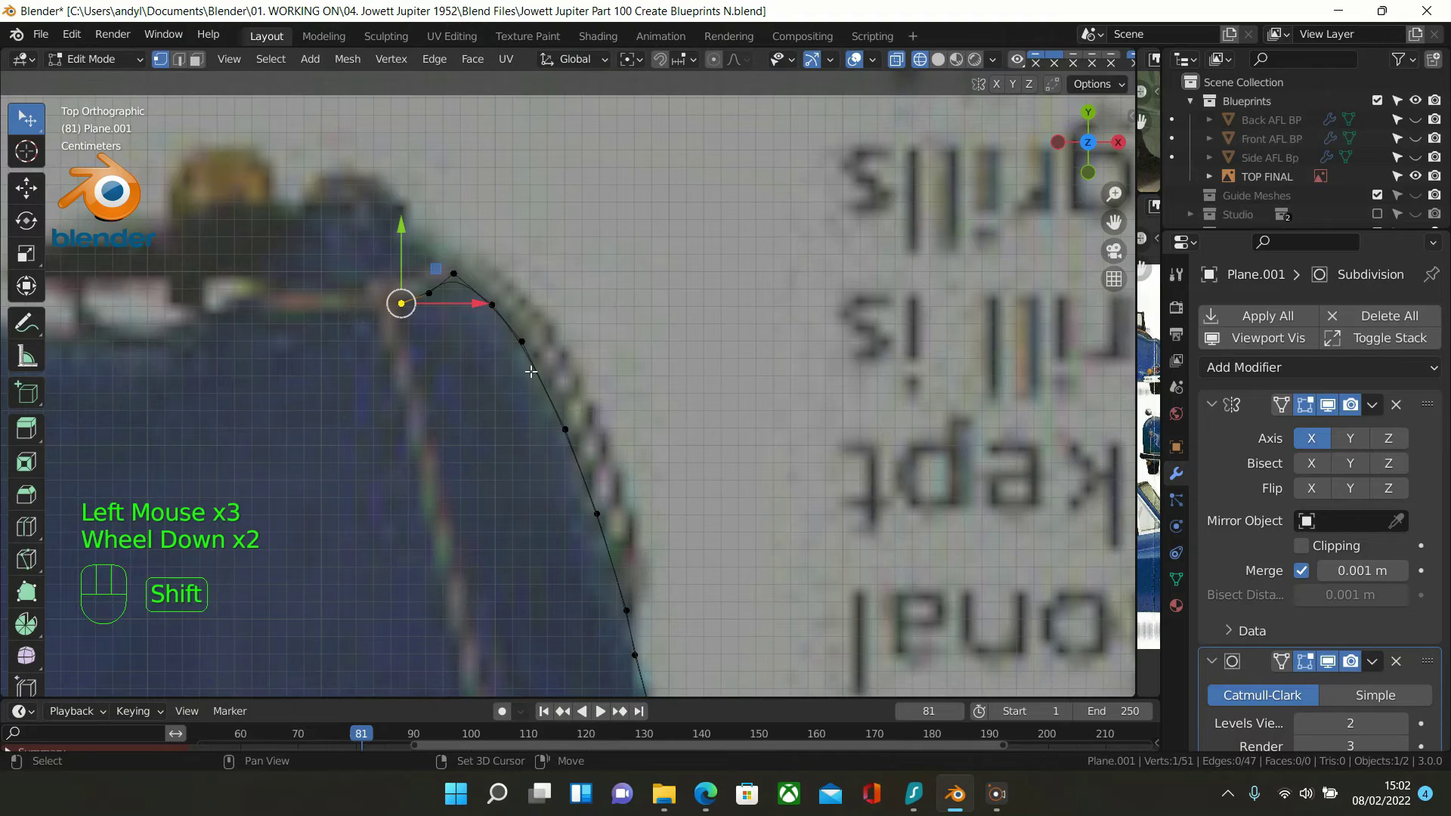
{"action": "middle_click_drag", "start_coordinate": [530, 336], "coordinate": [528, 152], "text": "shift"}
{"action": "scroll", "coordinate": [528, 152], "scroll_direction": "down", "scroll_amount": 4}
{"action": "scroll", "coordinate": [530, 268], "scroll_direction": "up", "scroll_amount": 1}
{"action": "scroll", "coordinate": [530, 267], "scroll_direction": "down", "scroll_amount": 5}
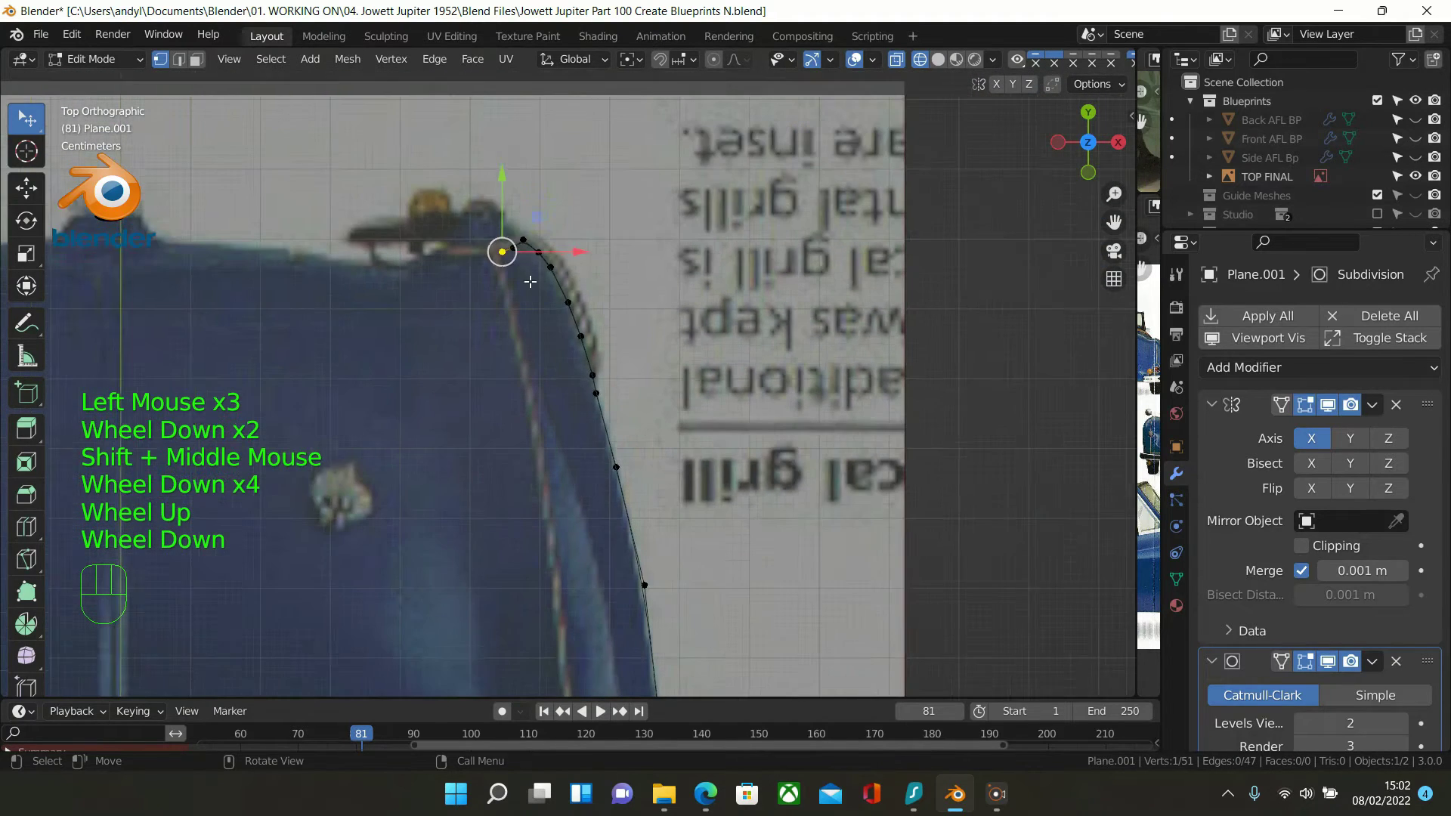
{"action": "scroll", "coordinate": [554, 510], "scroll_direction": "down", "scroll_amount": 1}
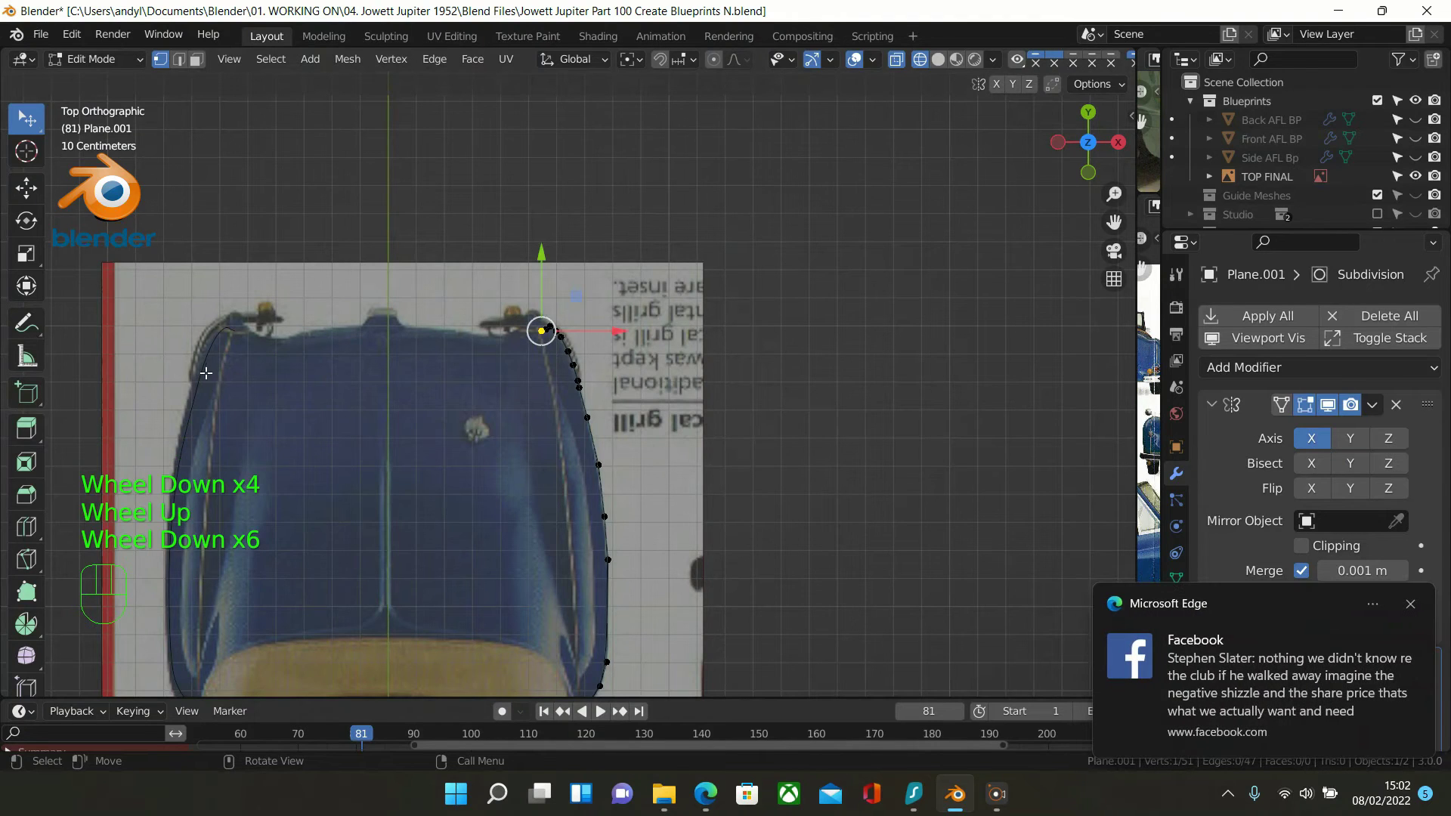
{"action": "left_click", "coordinate": [1410, 604]}
{"action": "scroll", "coordinate": [590, 322], "scroll_direction": "up", "scroll_amount": 2}
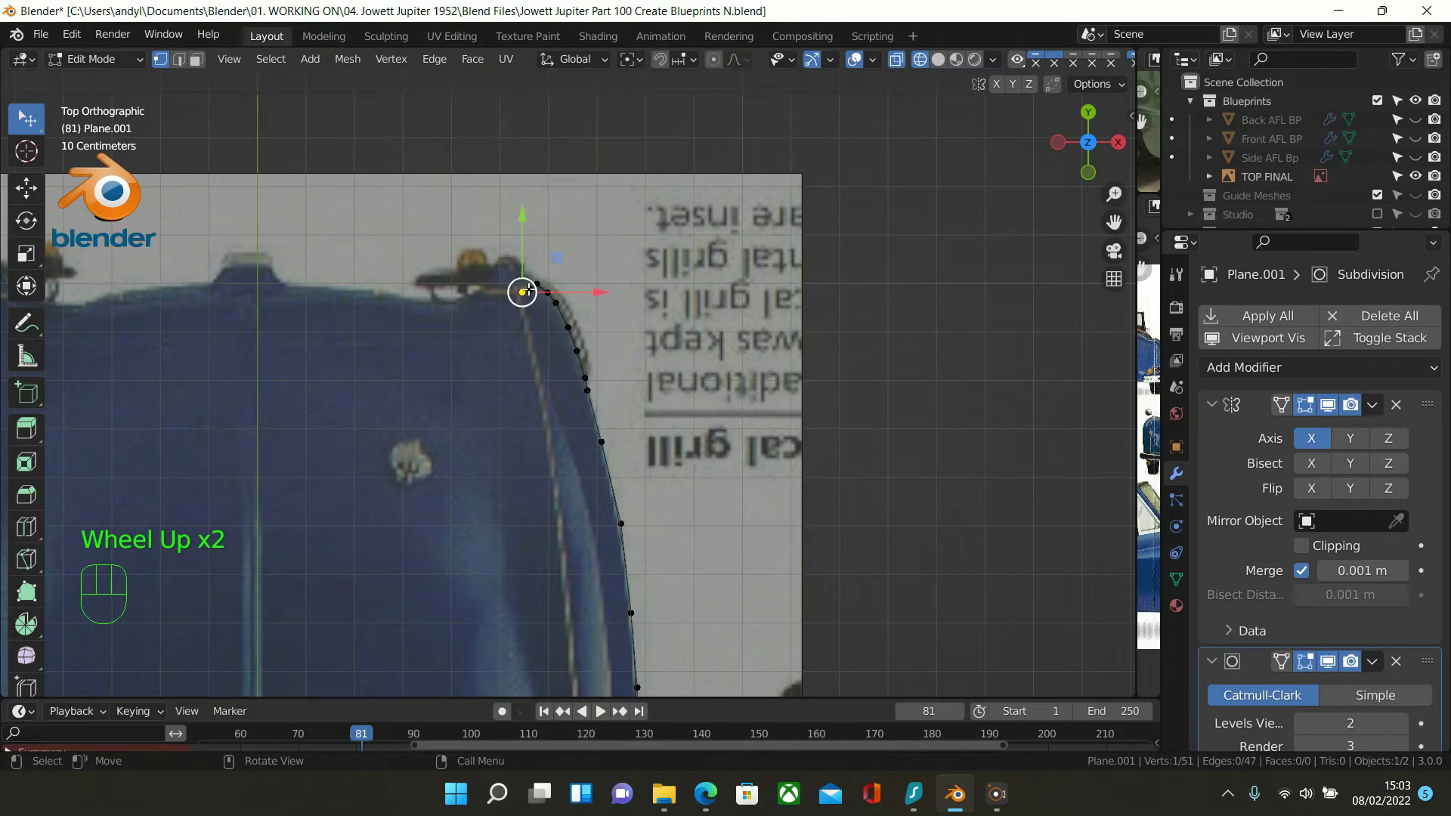
Extrude three segments of about 0.12 to 0.15 m from the inner rear end vertex forward along the wing seam
{"action": "scroll", "coordinate": [559, 268], "scroll_direction": "up", "scroll_amount": 3}
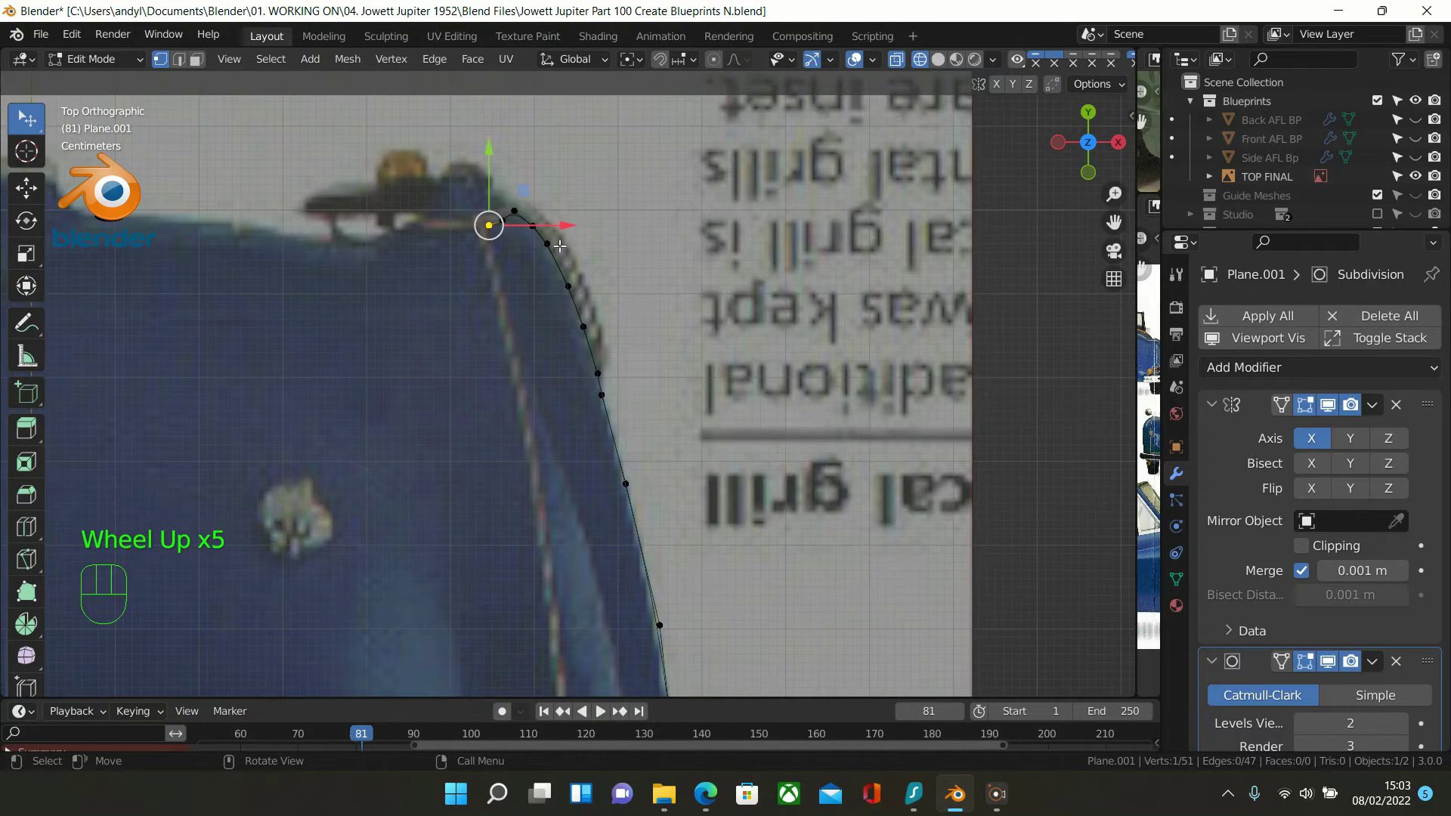
{"action": "left_click", "coordinate": [570, 226]}
{"action": "left_click_drag", "start_coordinate": [567, 226], "coordinate": [611, 226]}
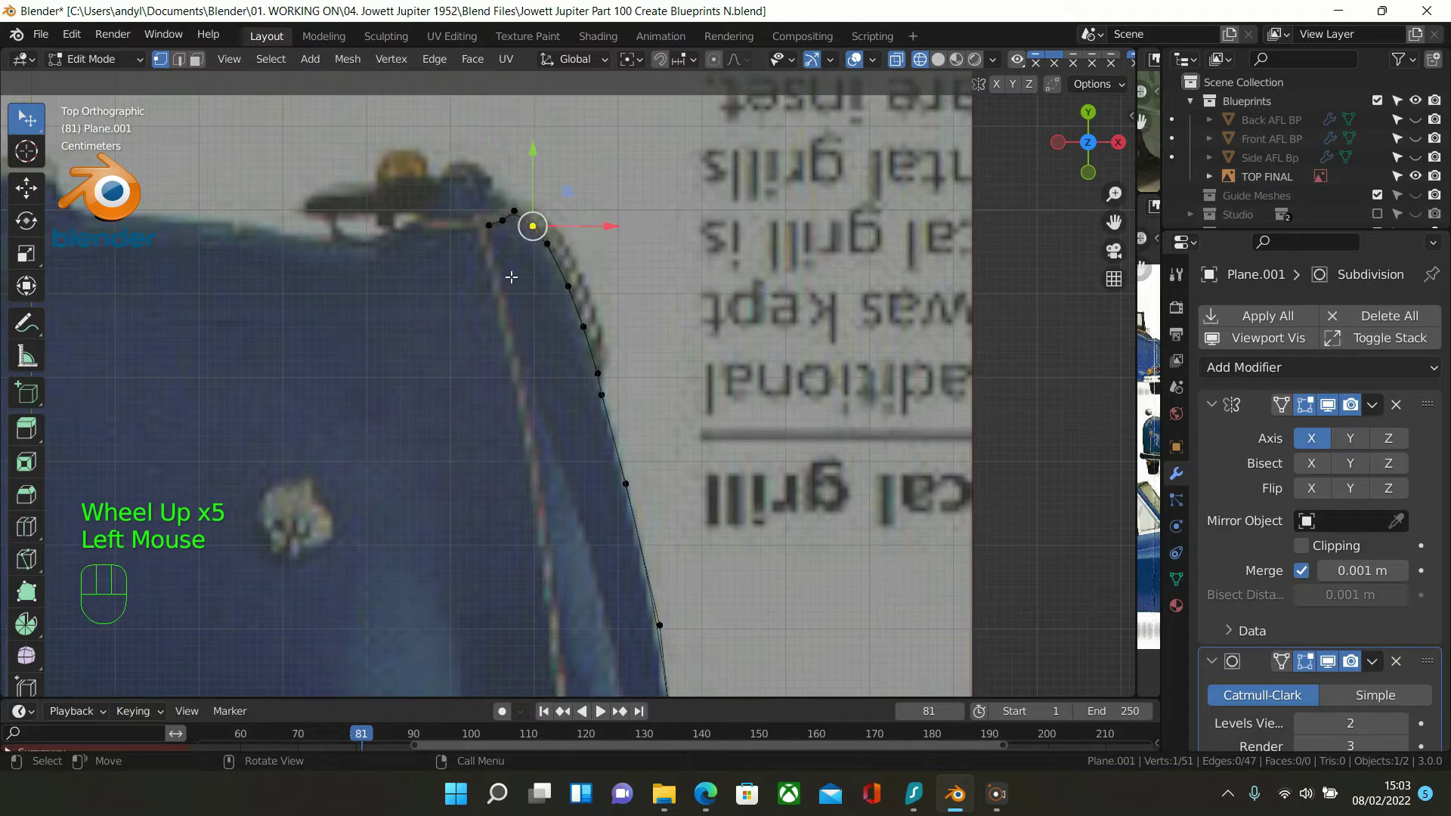
{"action": "left_click", "coordinate": [491, 234]}
{"action": "key", "text": "e"}
{"action": "left_click", "coordinate": [596, 351]}
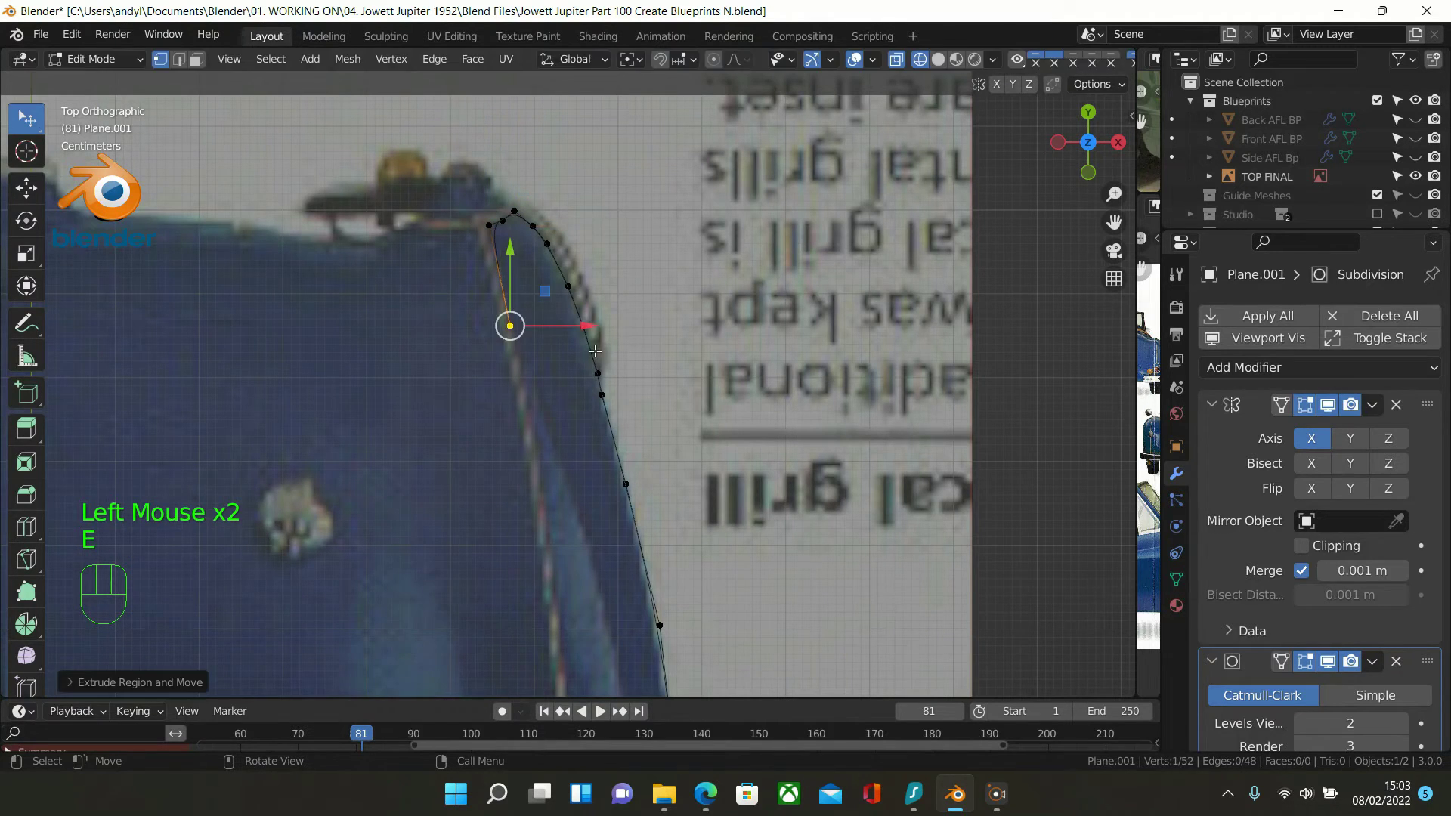
{"action": "key", "text": "e"}
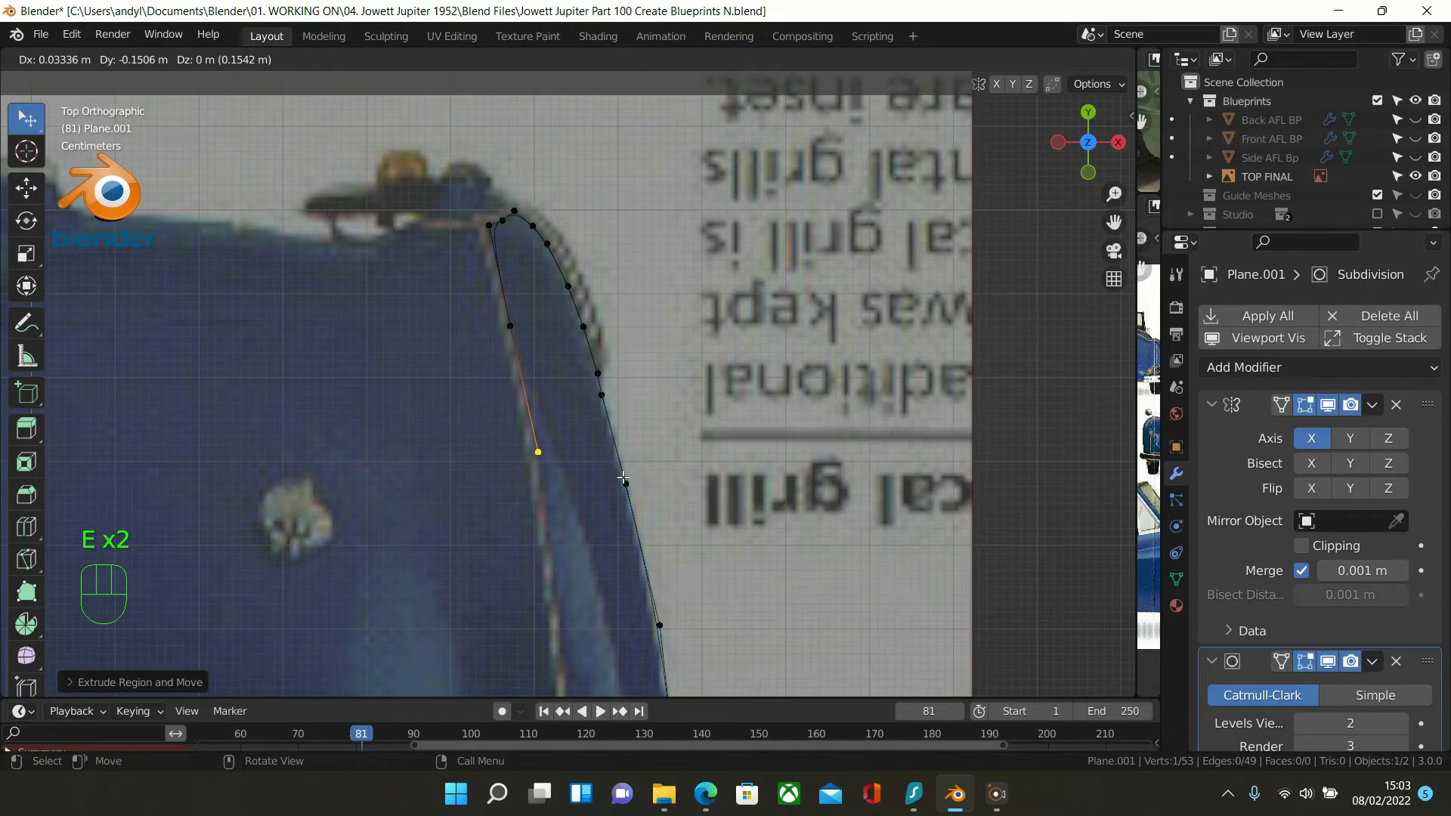
{"action": "left_click", "coordinate": [623, 478]}
{"action": "key", "text": "e"}
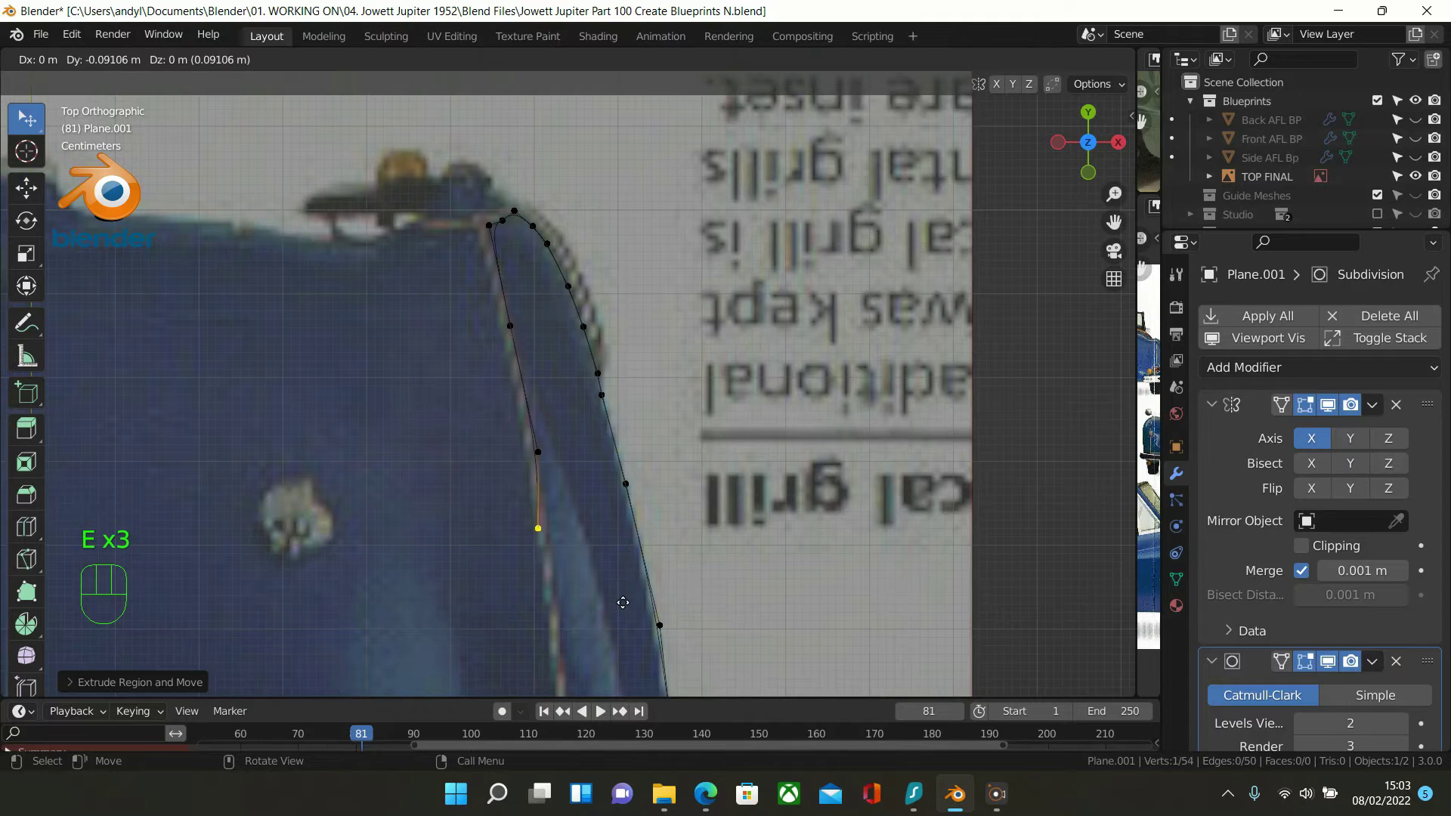
{"action": "key", "text": "shift"}
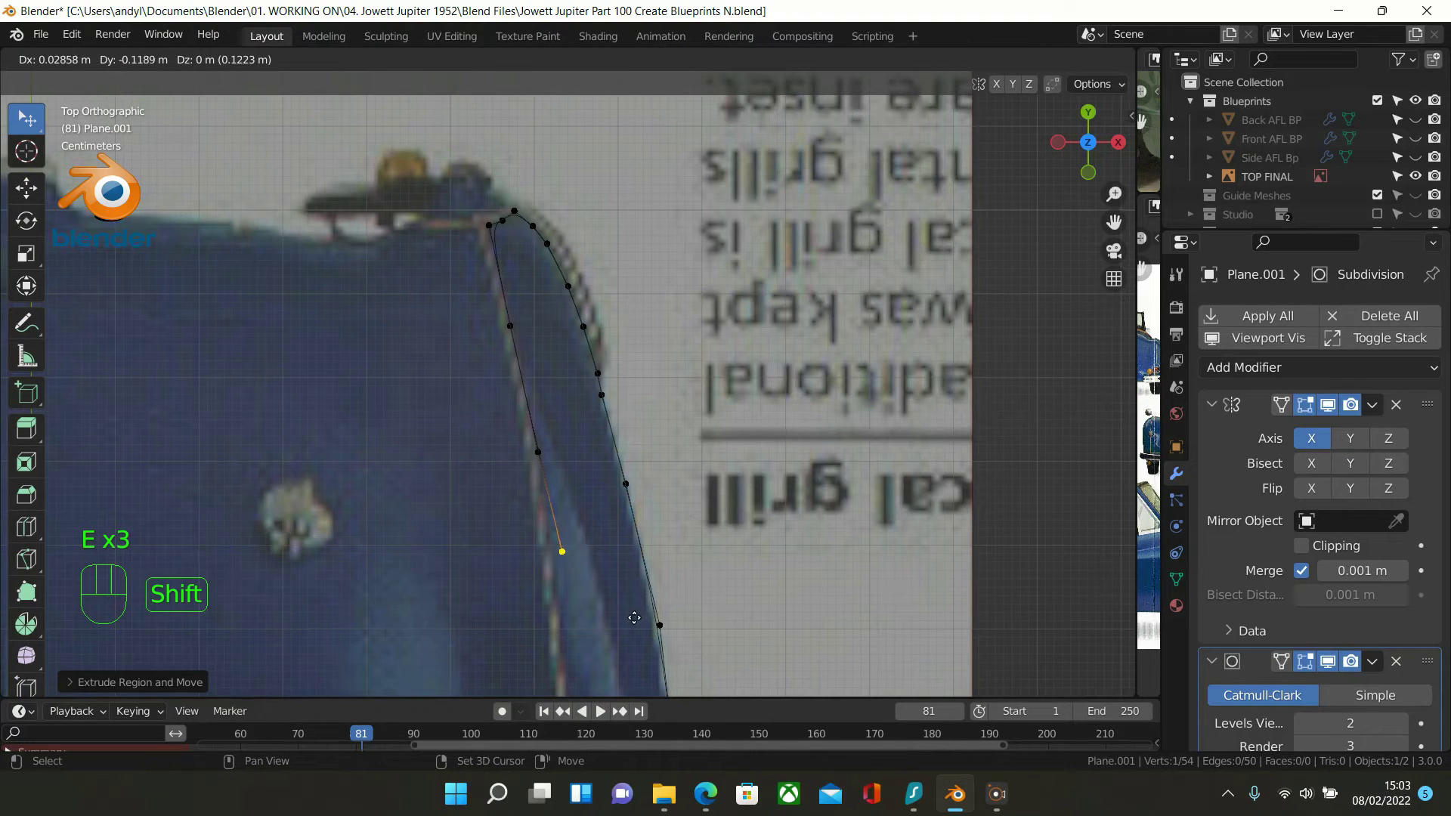
{"action": "left_click", "coordinate": [538, 648]}
Continue the wing seam line with three extruded segments of about 0.16, 0.10 and 0.12 m
{"action": "middle_click_drag", "start_coordinate": [645, 400], "coordinate": [655, 121], "text": "shift"}
{"action": "key", "text": "e"}
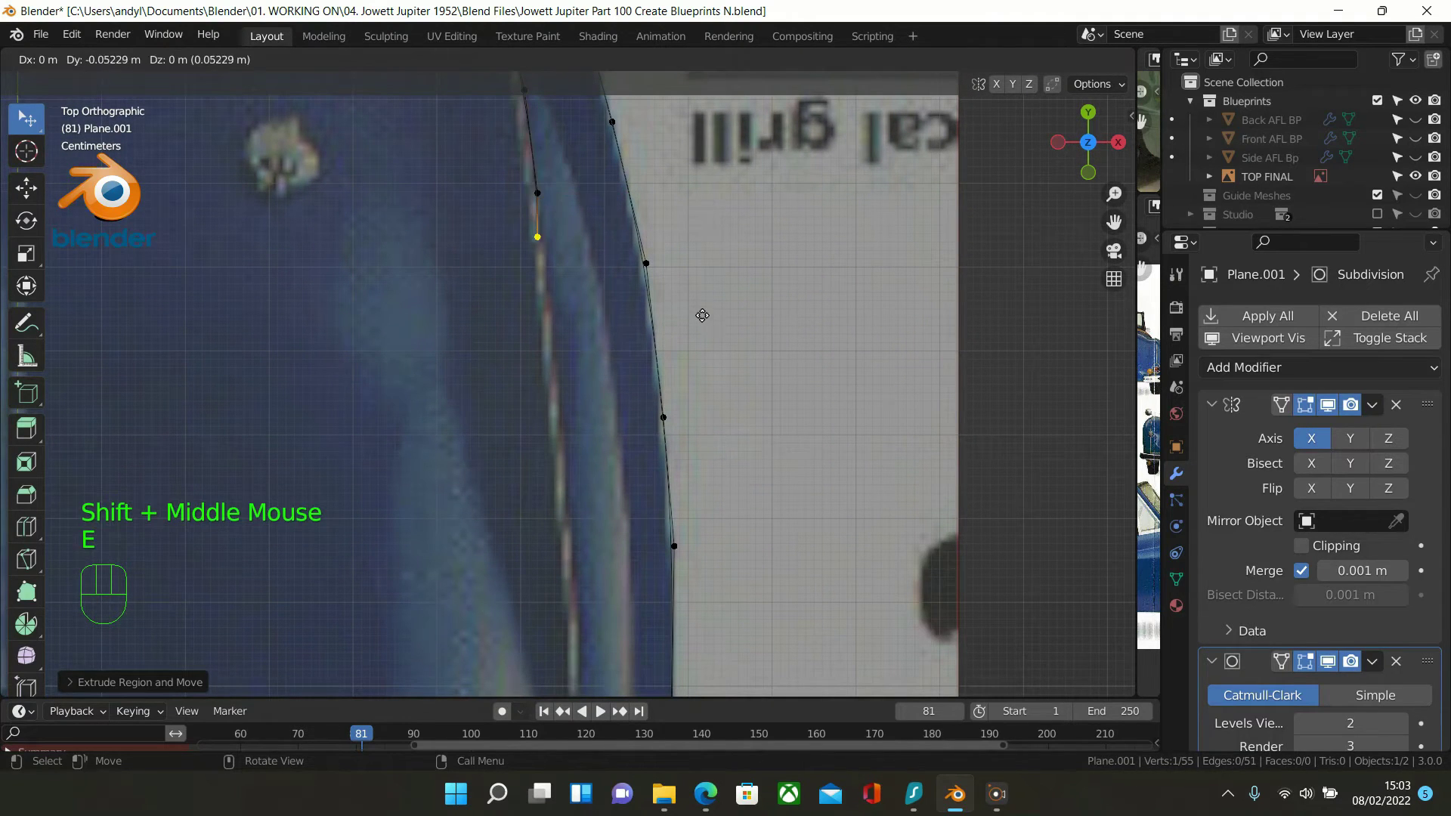
{"action": "key", "text": "shift"}
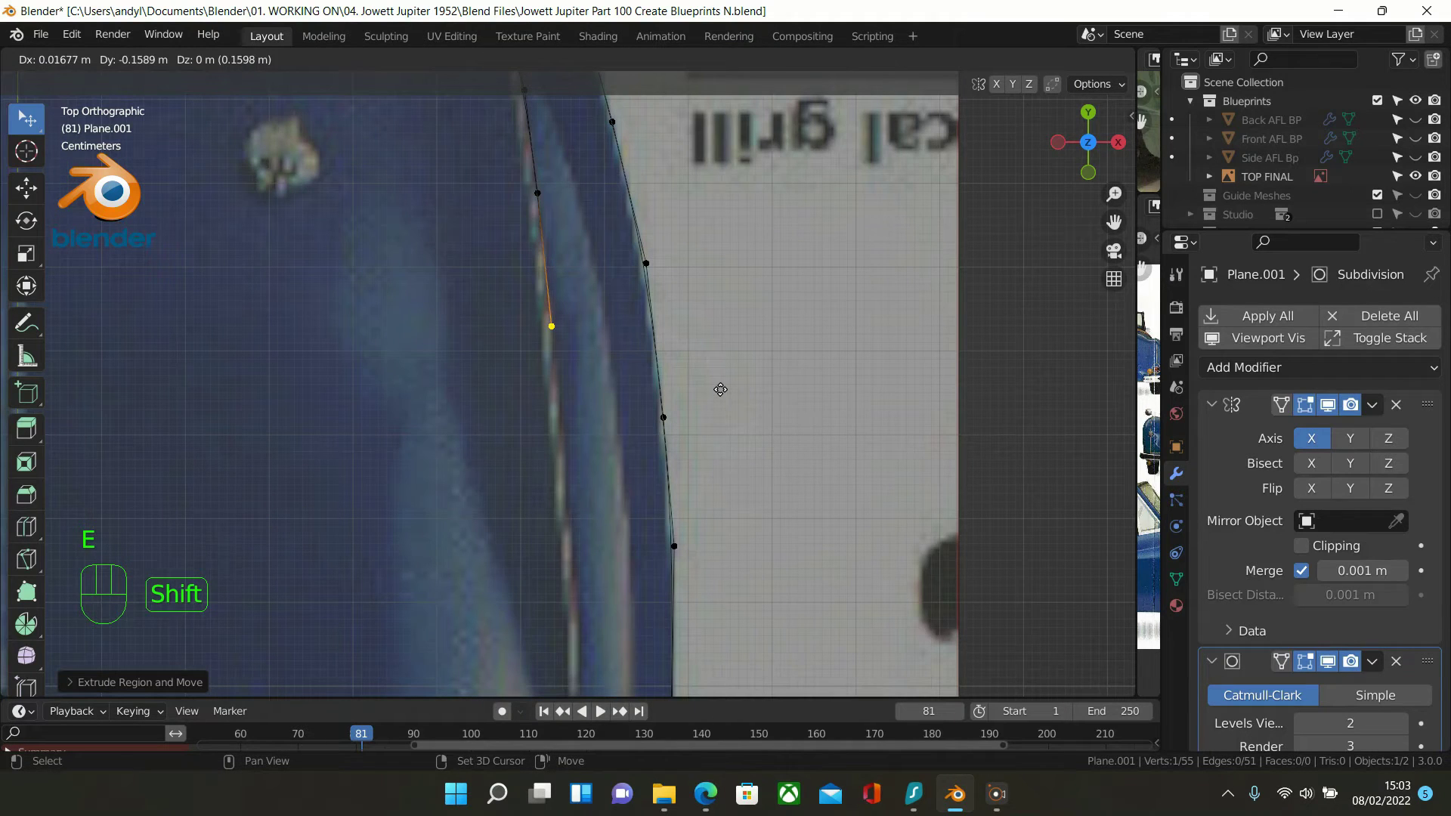
{"action": "left_click", "coordinate": [720, 389]}
{"action": "key", "text": "e"}
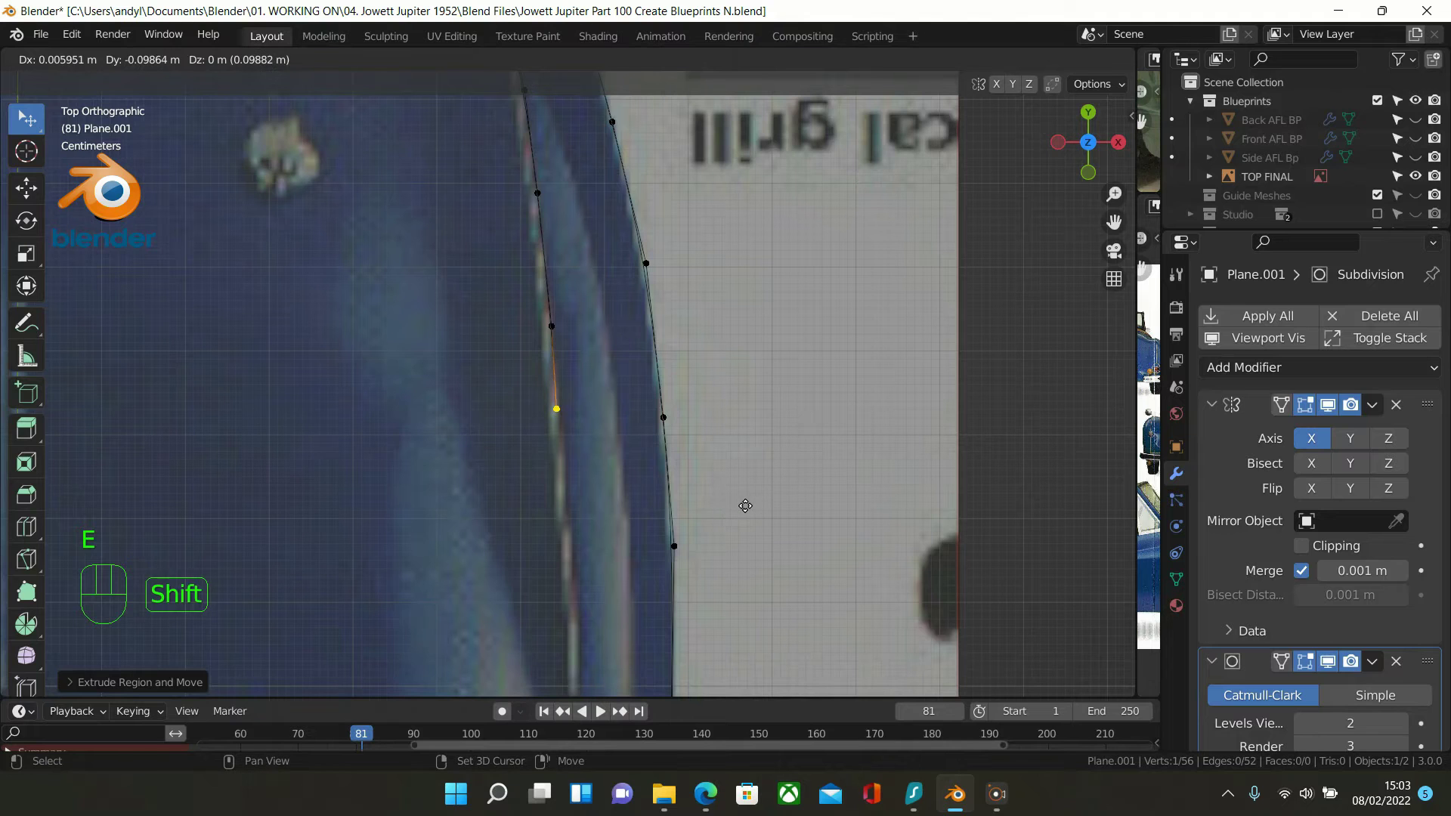
{"action": "left_click", "coordinate": [744, 505]}
{"action": "key", "text": "e"}
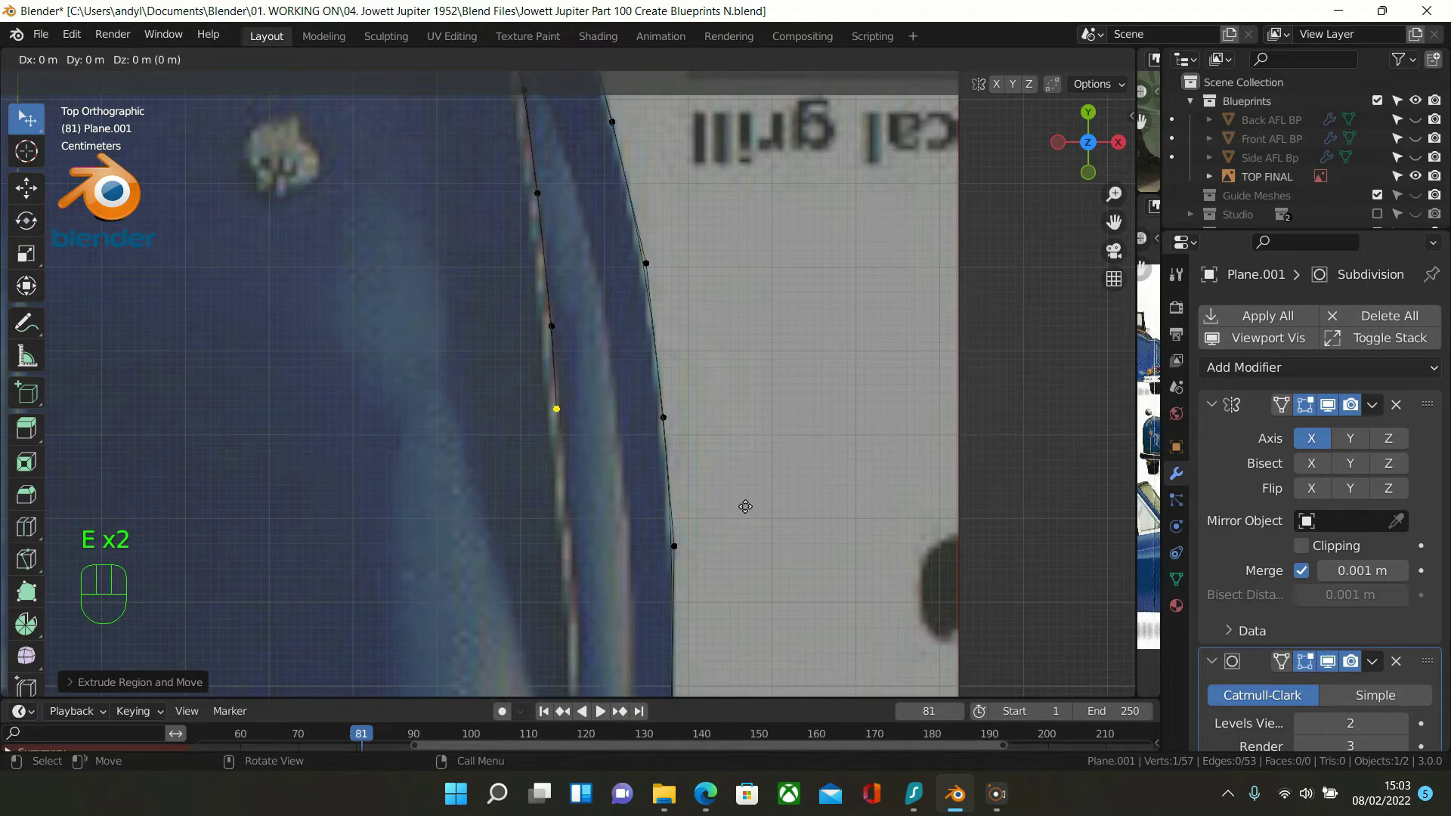
{"action": "left_click", "coordinate": [755, 608]}
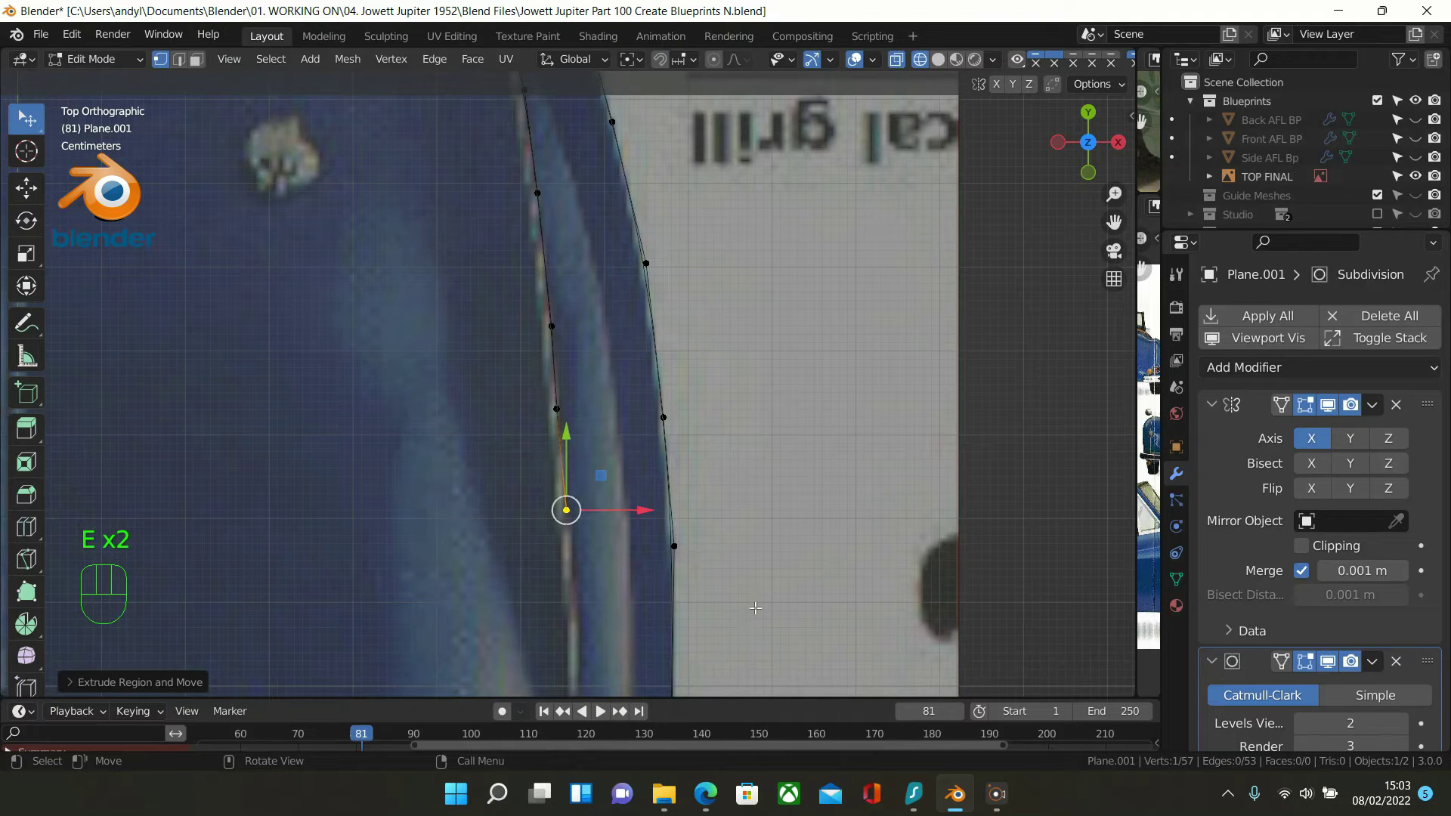
Extrude four segments of about 0.08 to 0.13 m down to the front tip of the wing seam, dismissing the desktop notification
{"action": "middle_click_drag", "start_coordinate": [689, 491], "coordinate": [702, 232], "text": "shift"}
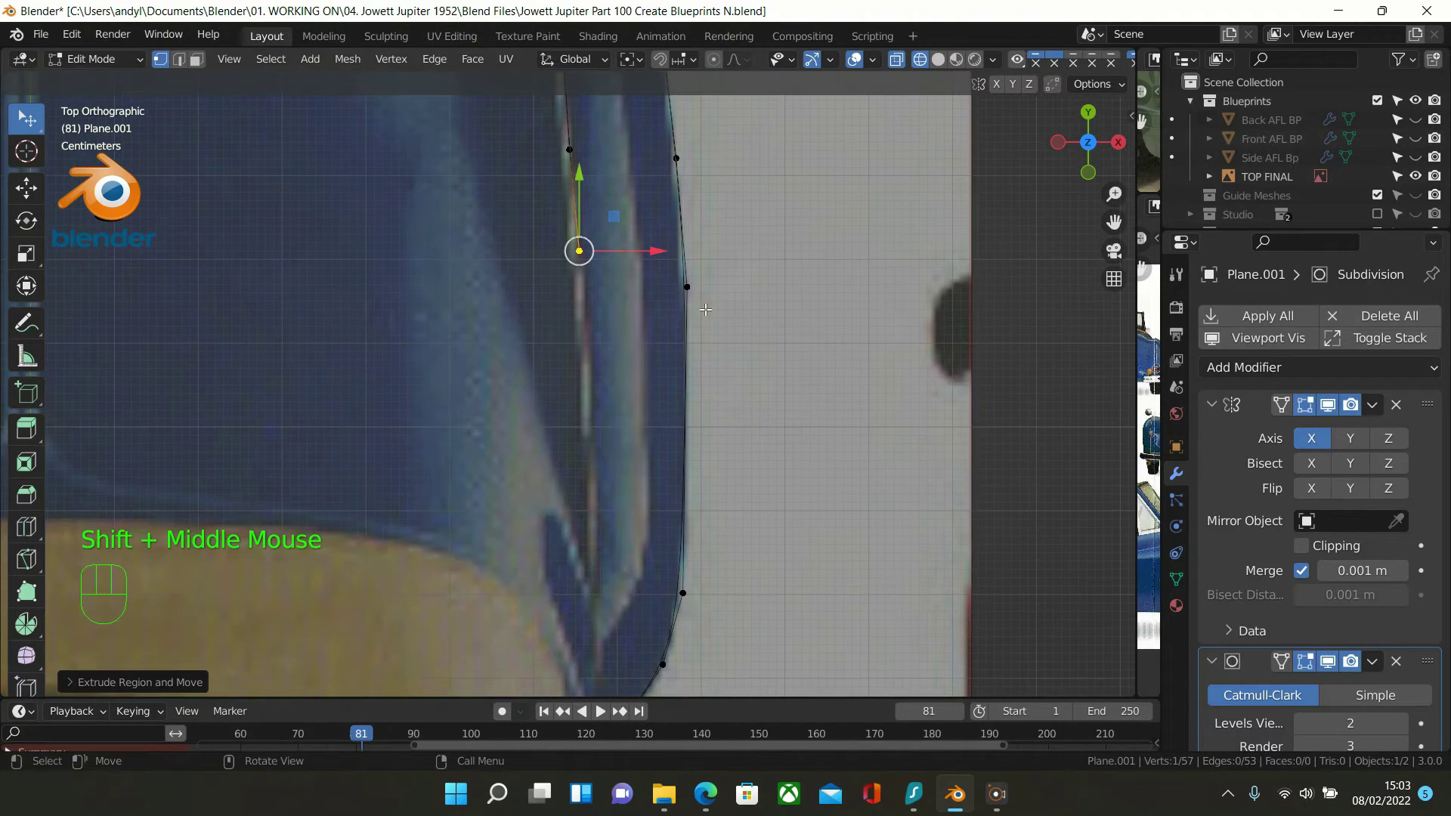
{"action": "key", "text": "e"}
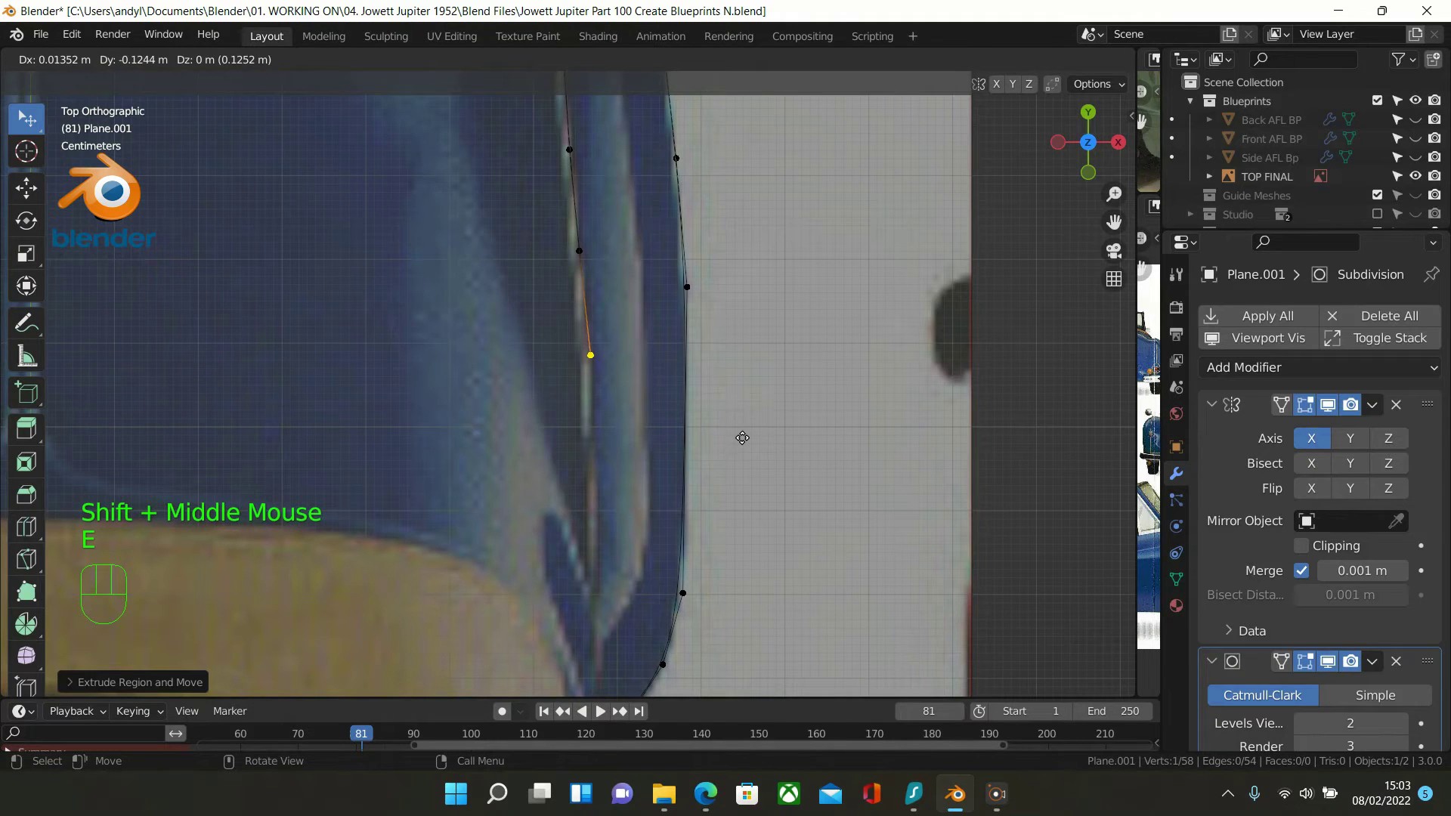
{"action": "left_click", "coordinate": [743, 443]}
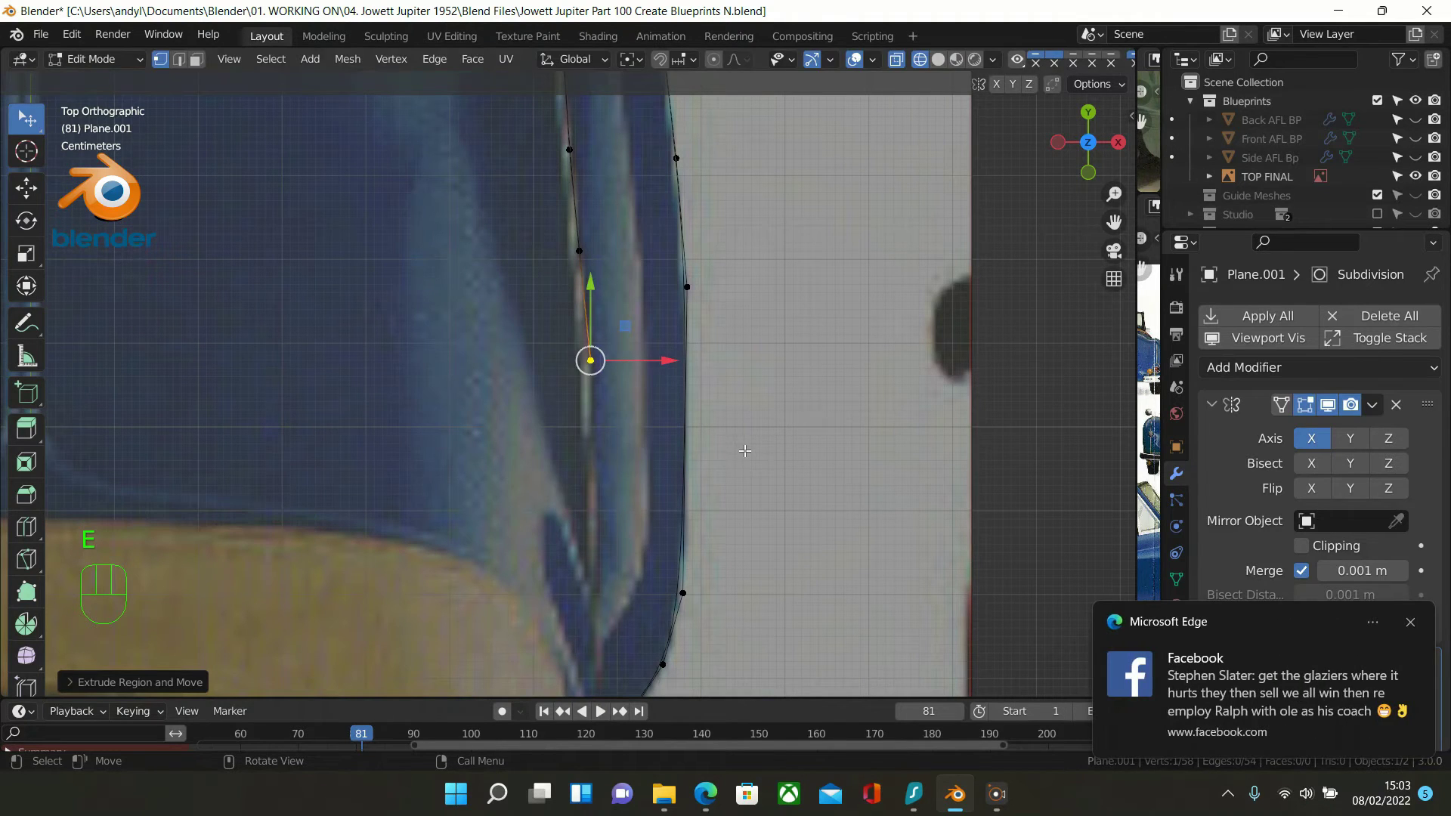
{"action": "key", "text": "e"}
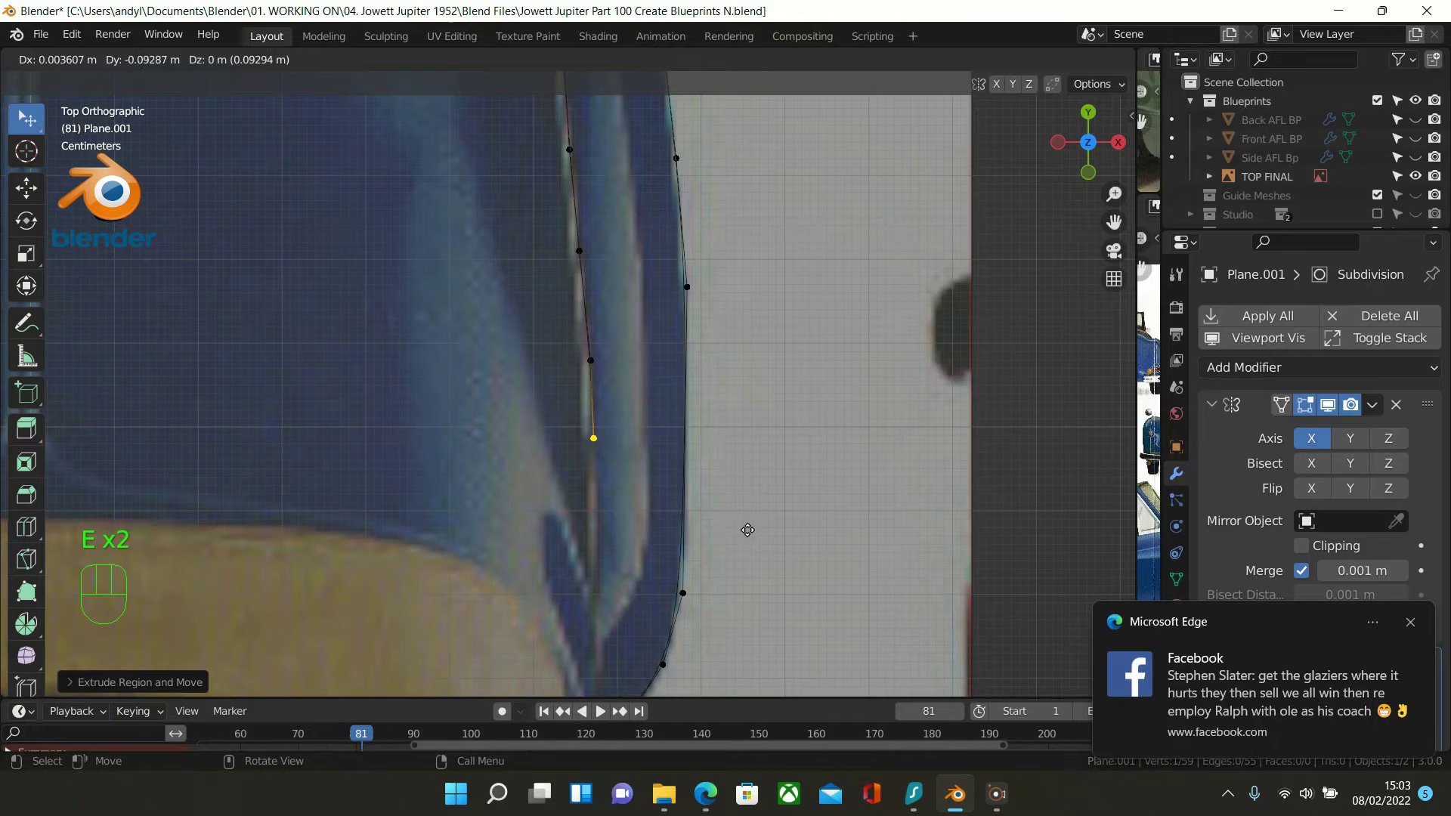
{"action": "left_click", "coordinate": [749, 535]}
{"action": "left_click", "coordinate": [1412, 624]}
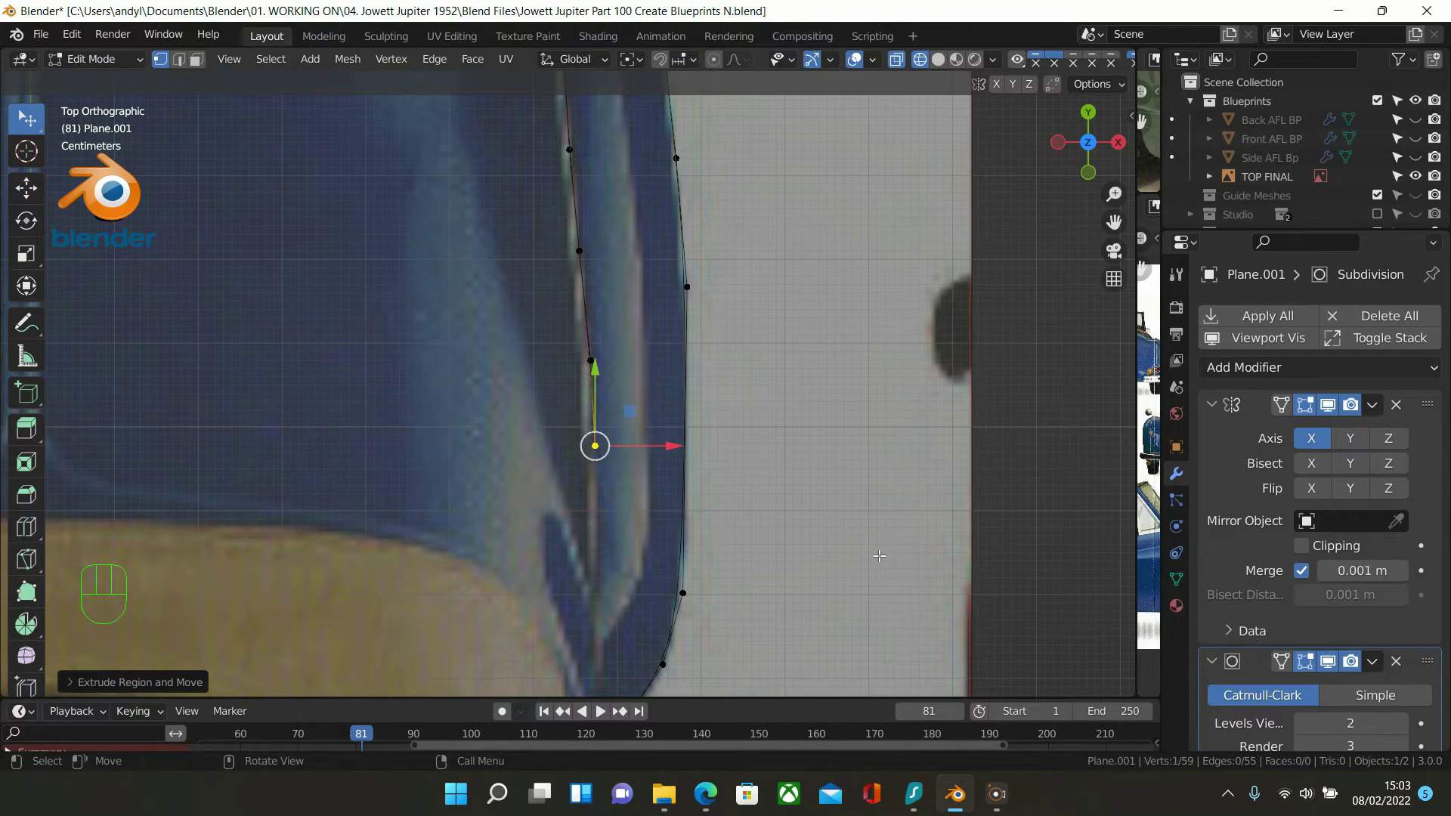
{"action": "key", "text": "e"}
{"action": "left_click", "coordinate": [882, 638]}
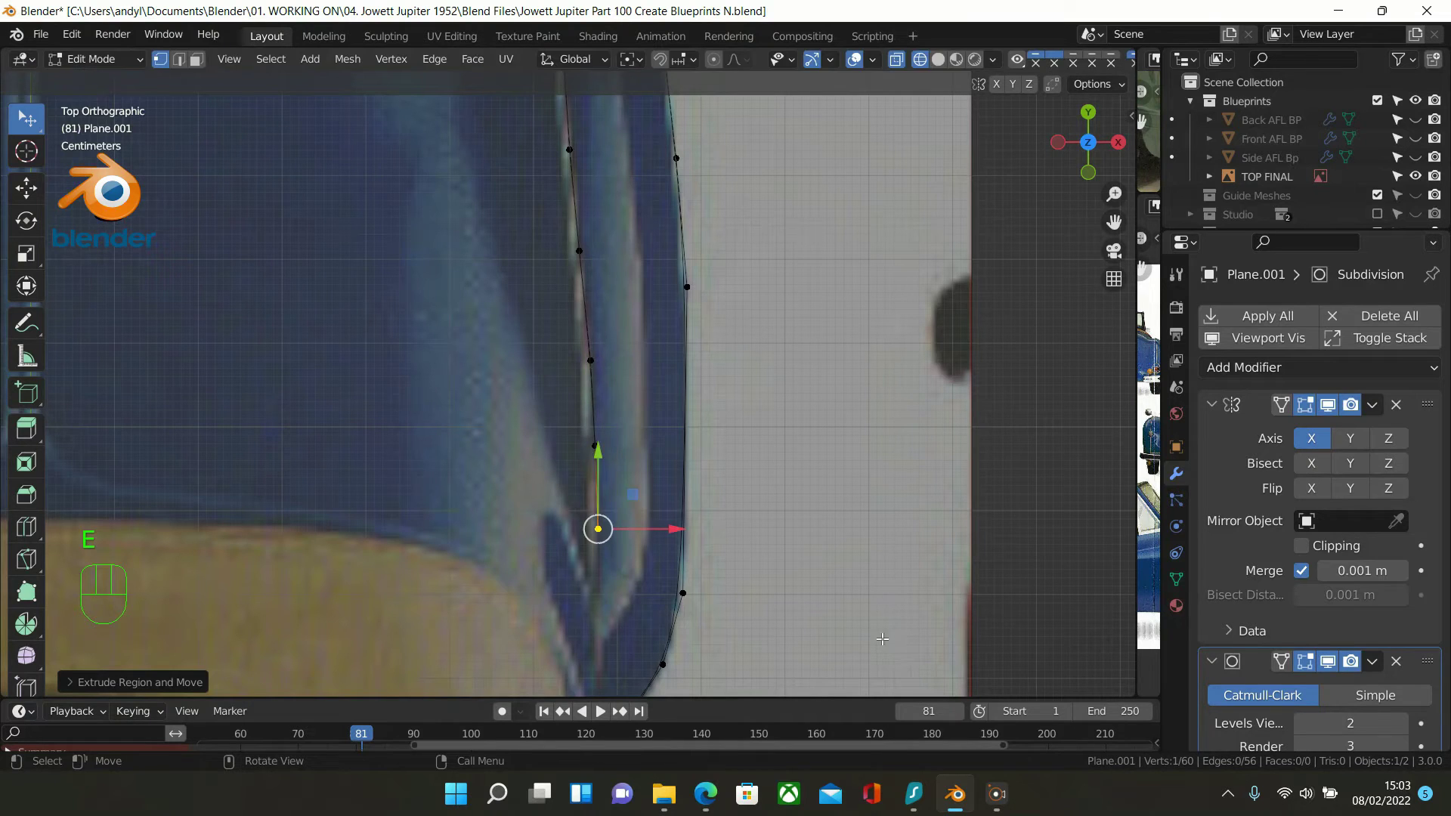
{"action": "key", "text": "e"}
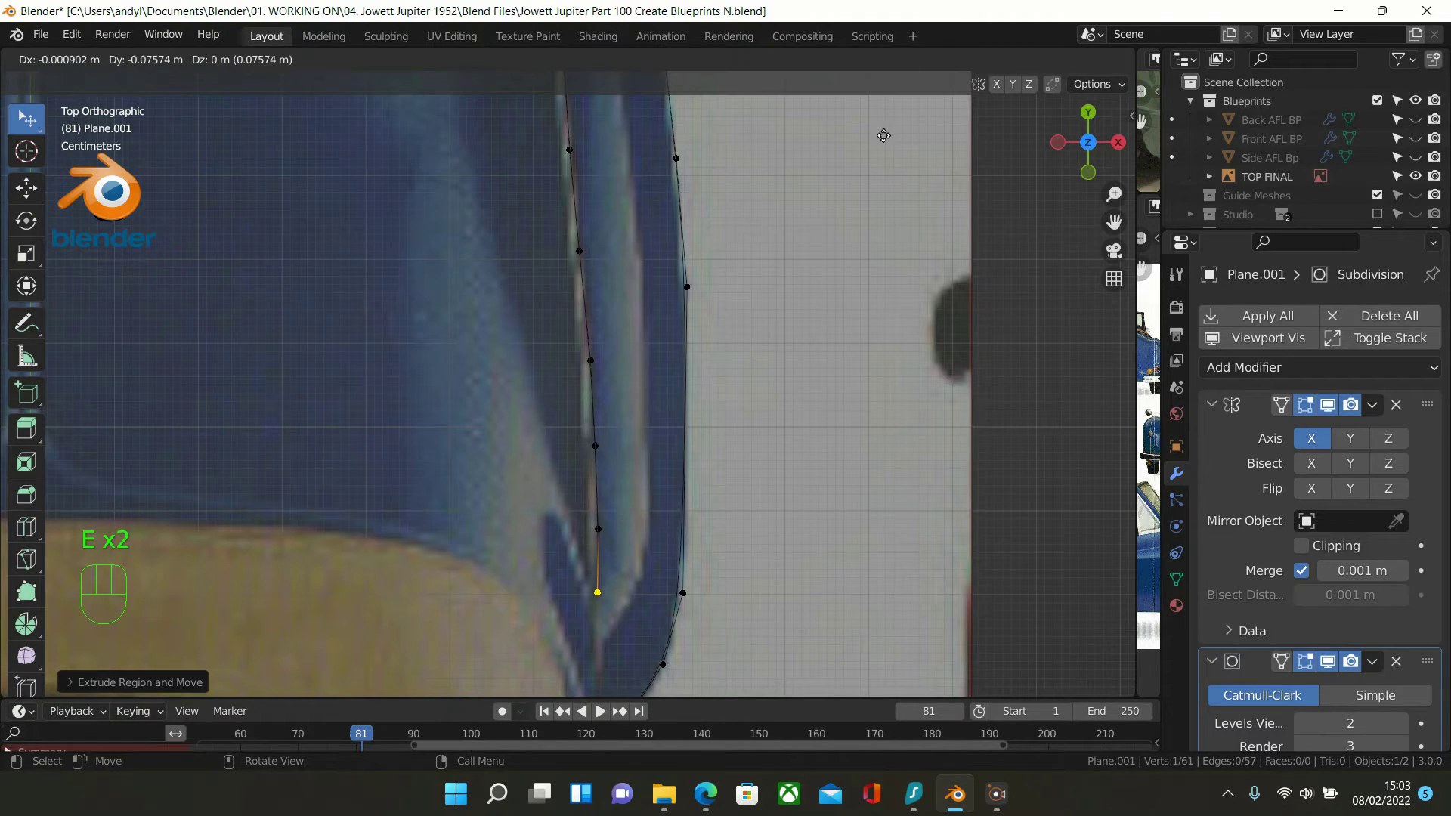
{"action": "left_click", "coordinate": [883, 135]}
Select the whole wing seam path from its rear end to its front end and space its vertices evenly with LoopTools Space
{"action": "scroll", "coordinate": [894, 7], "scroll_direction": "down", "scroll_amount": 3}
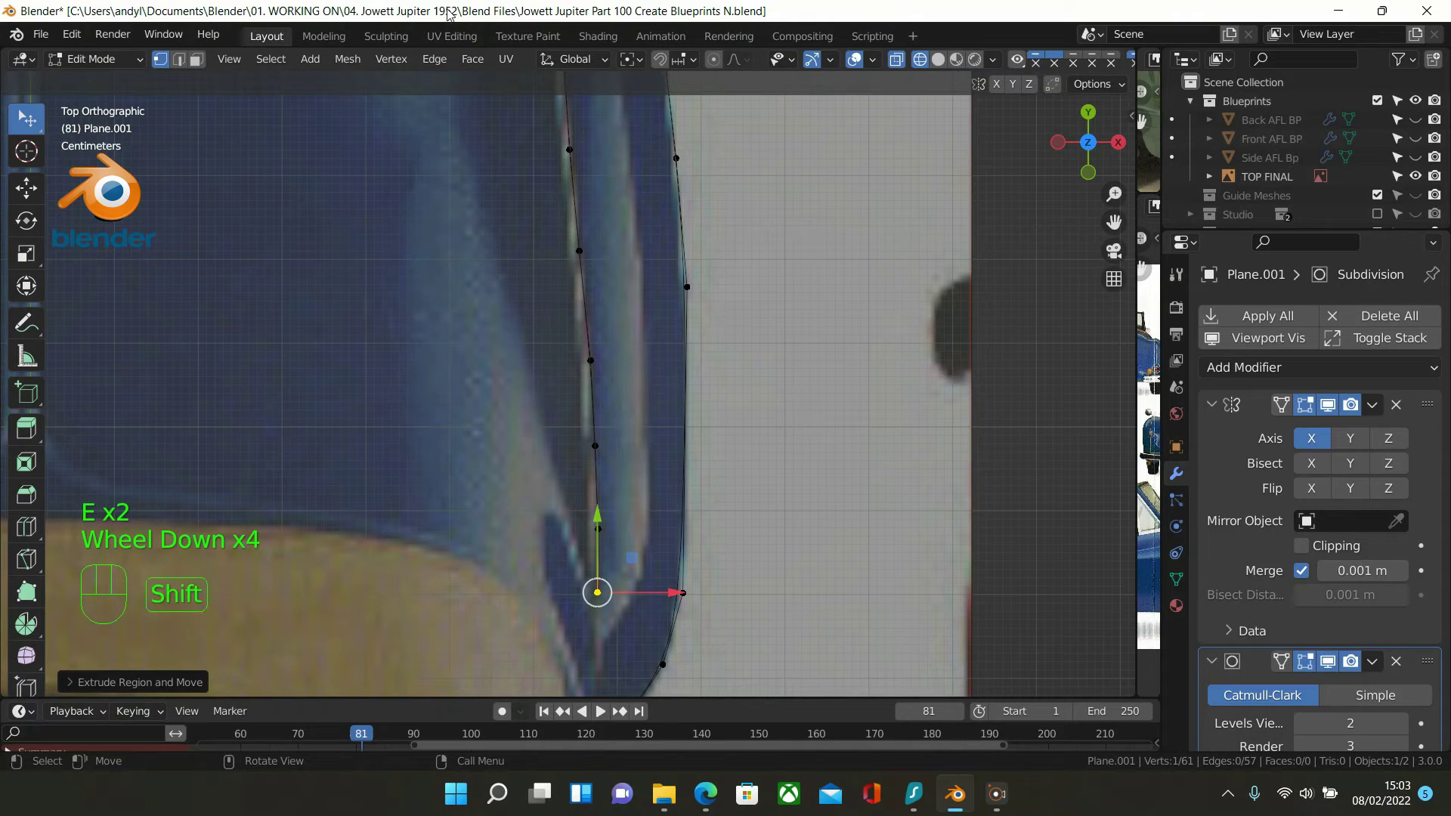
{"action": "middle_click_drag", "start_coordinate": [576, 315], "coordinate": [624, 650], "text": "shift"}
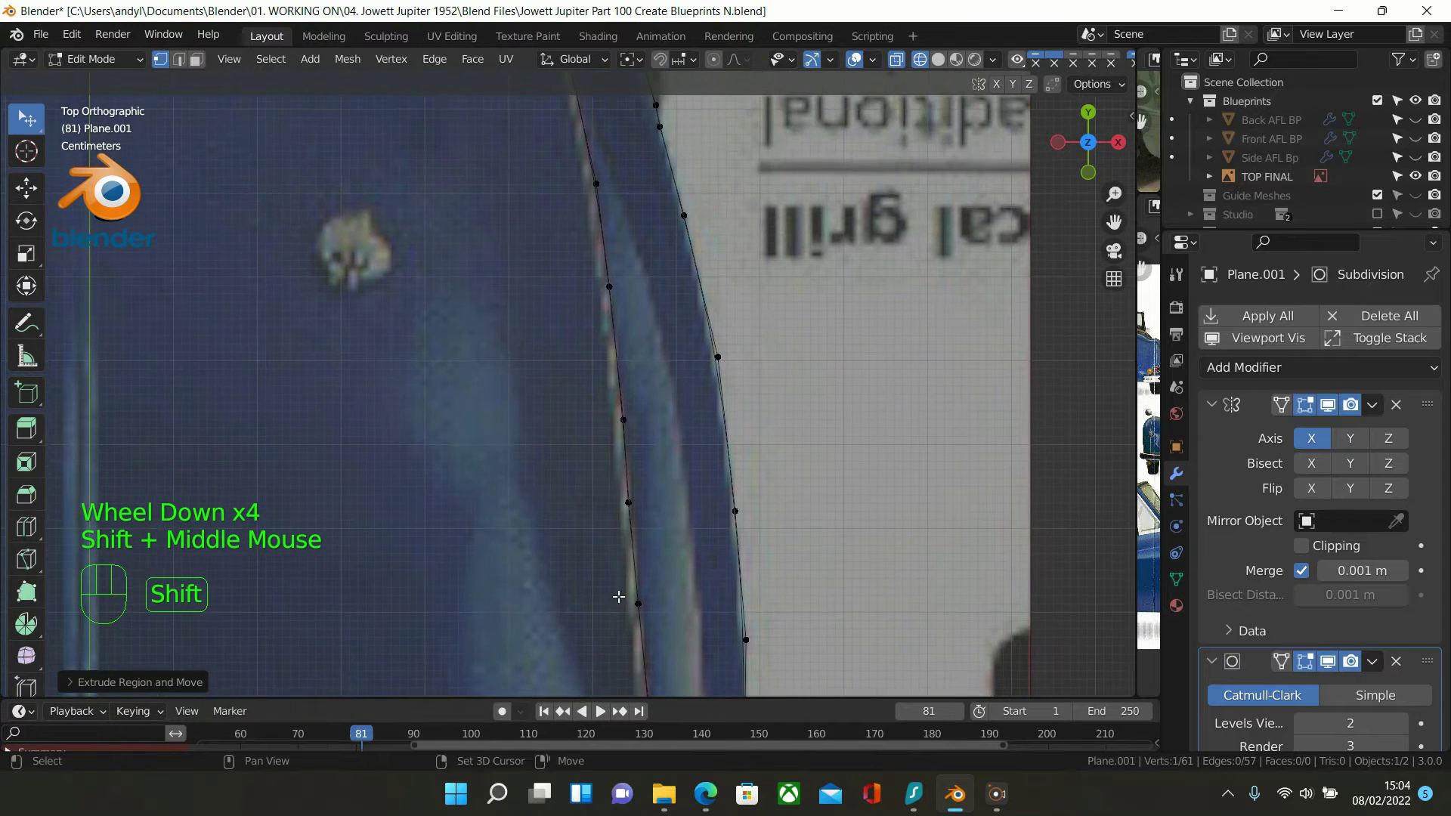
{"action": "middle_click_drag", "start_coordinate": [650, 315], "coordinate": [647, 529], "text": "shift"}
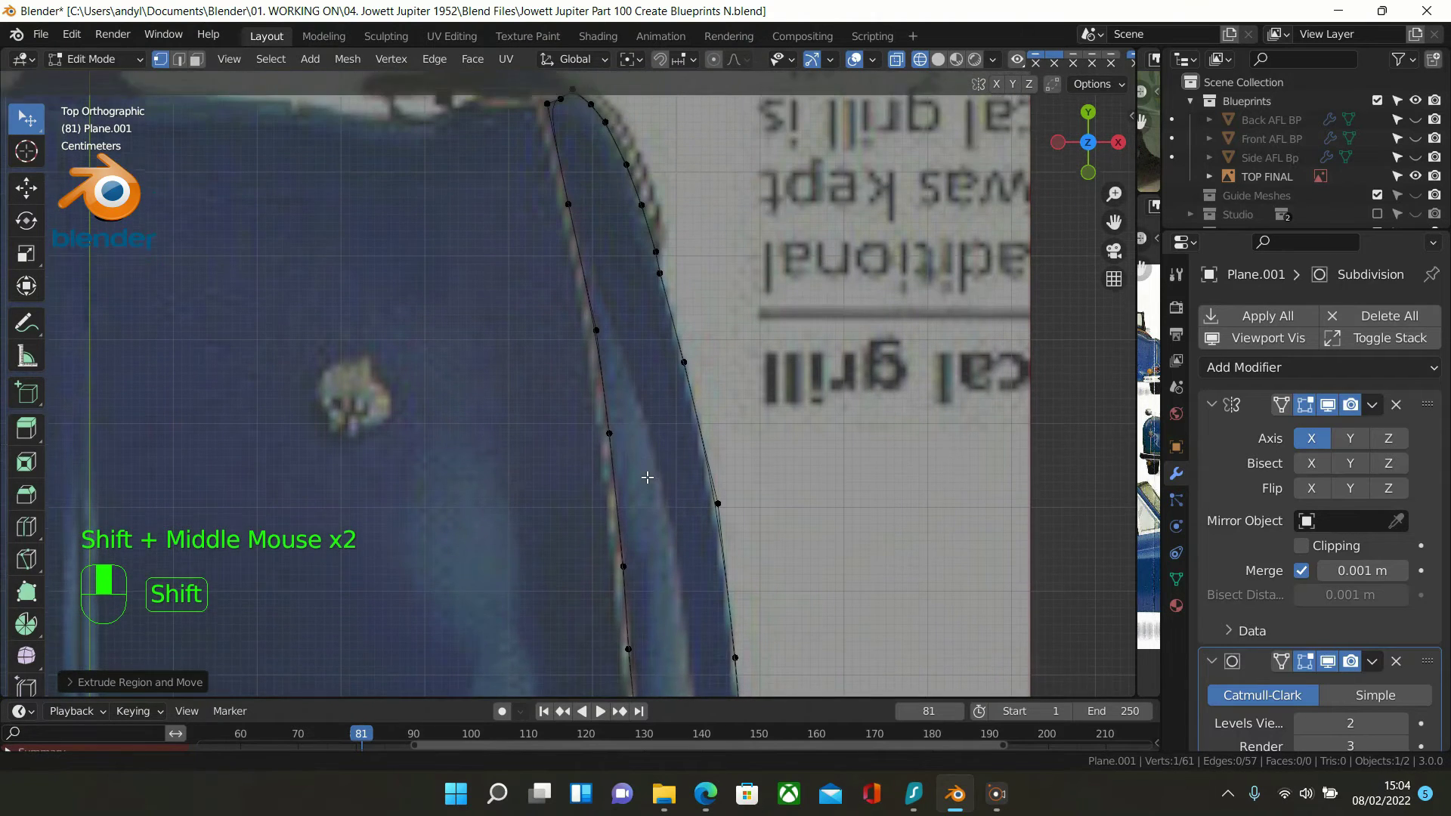
{"action": "left_click", "coordinate": [548, 142]}
{"action": "middle_click_drag", "start_coordinate": [547, 140], "coordinate": [533, 431], "text": "shift"}
{"action": "middle_click_drag", "start_coordinate": [648, 575], "coordinate": [648, 272], "text": "shift"}
{"action": "left_click", "coordinate": [646, 518], "text": "ctrl"}
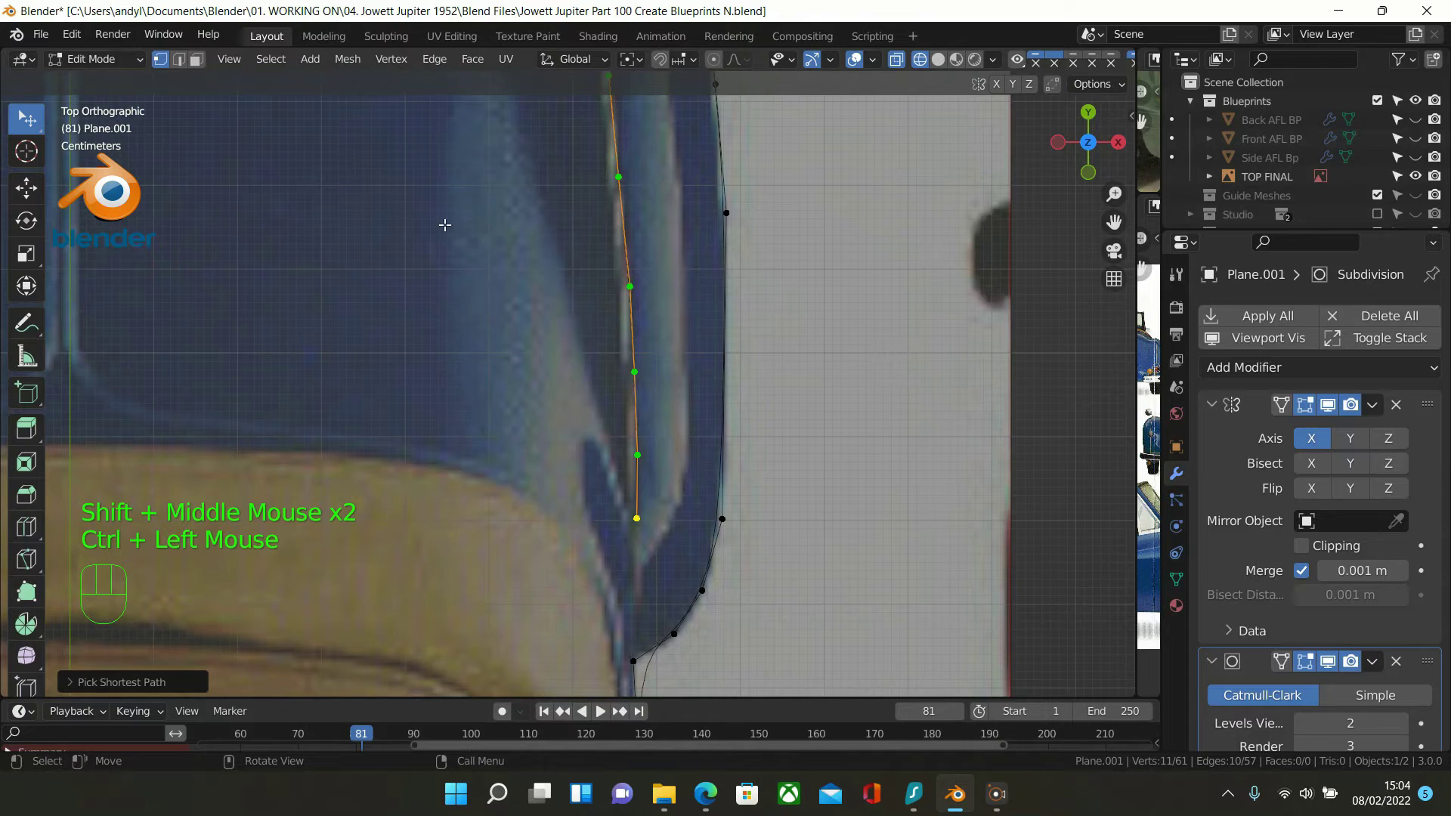
{"action": "right_click", "coordinate": [854, 265]}
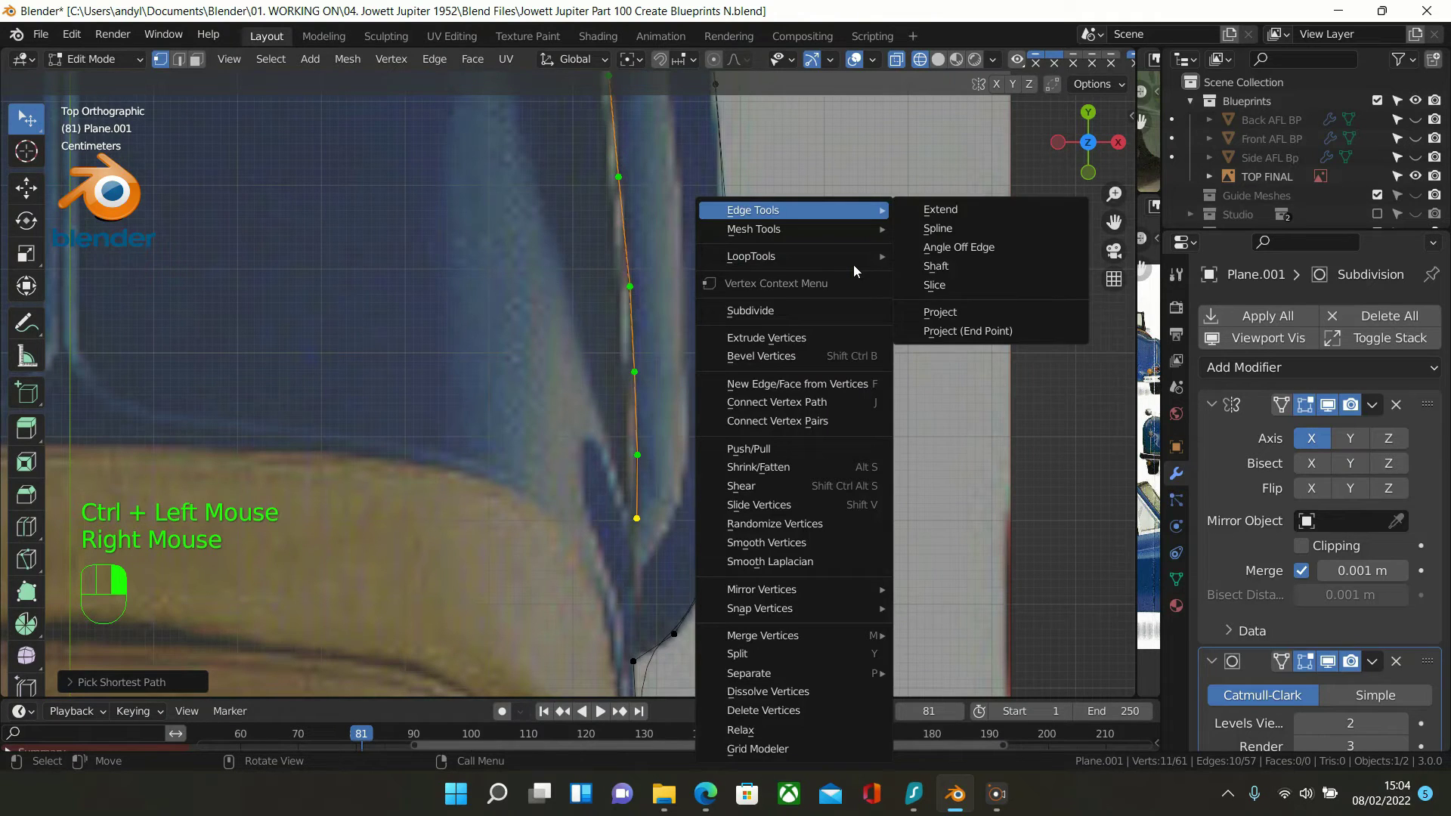
{"action": "mouse_move", "coordinate": [848, 226]}
{"action": "mouse_move", "coordinate": [848, 261]}
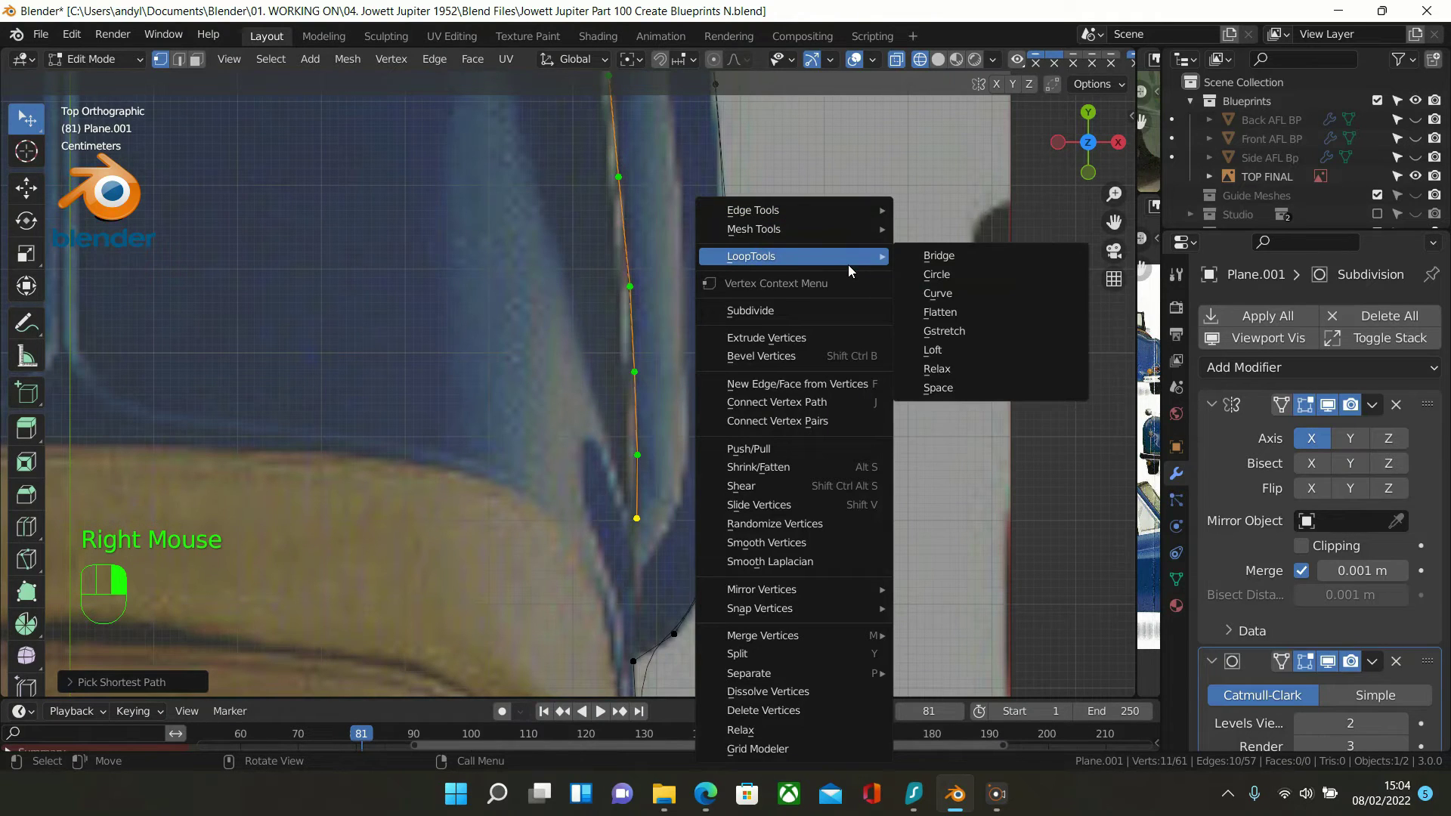
{"action": "left_click", "coordinate": [988, 386]}
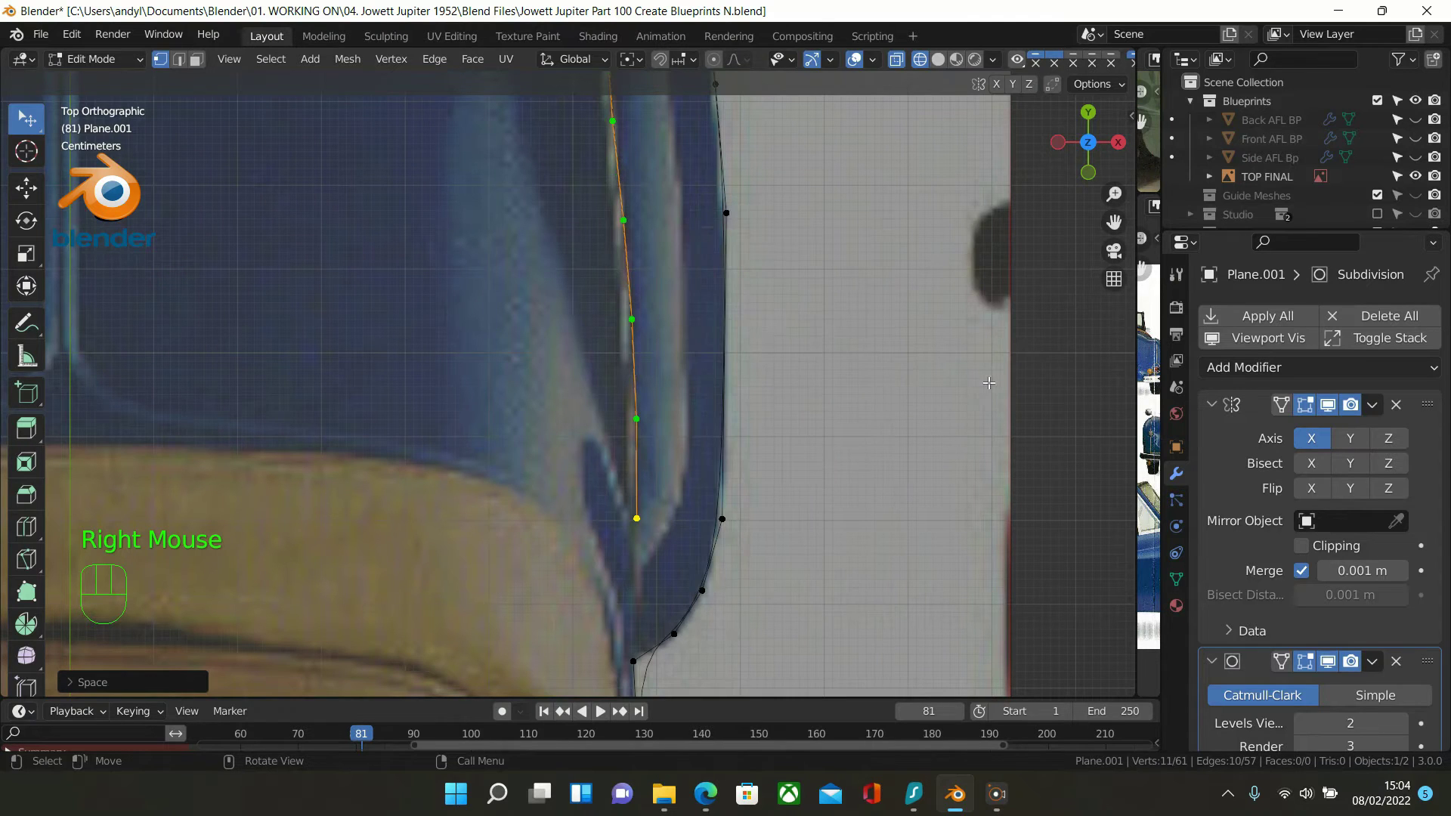
Smooth the selected wing seam vertices with LoopTools Relax
{"action": "scroll", "coordinate": [935, 323], "scroll_direction": "down", "scroll_amount": 2}
{"action": "middle_click_drag", "start_coordinate": [738, 331], "coordinate": [753, 735], "text": "shift"}
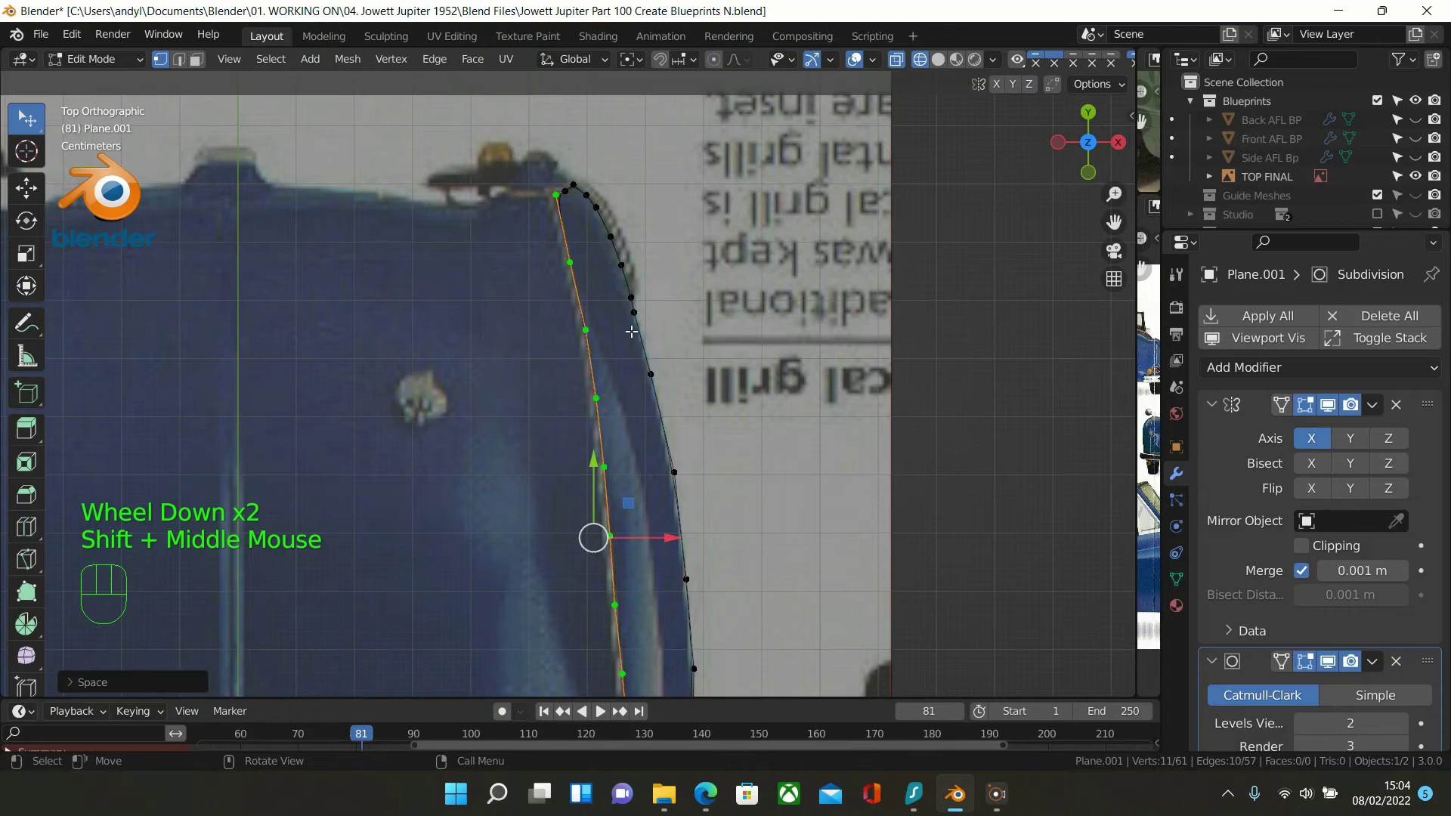
{"action": "scroll", "coordinate": [626, 288], "scroll_direction": "up", "scroll_amount": 2}
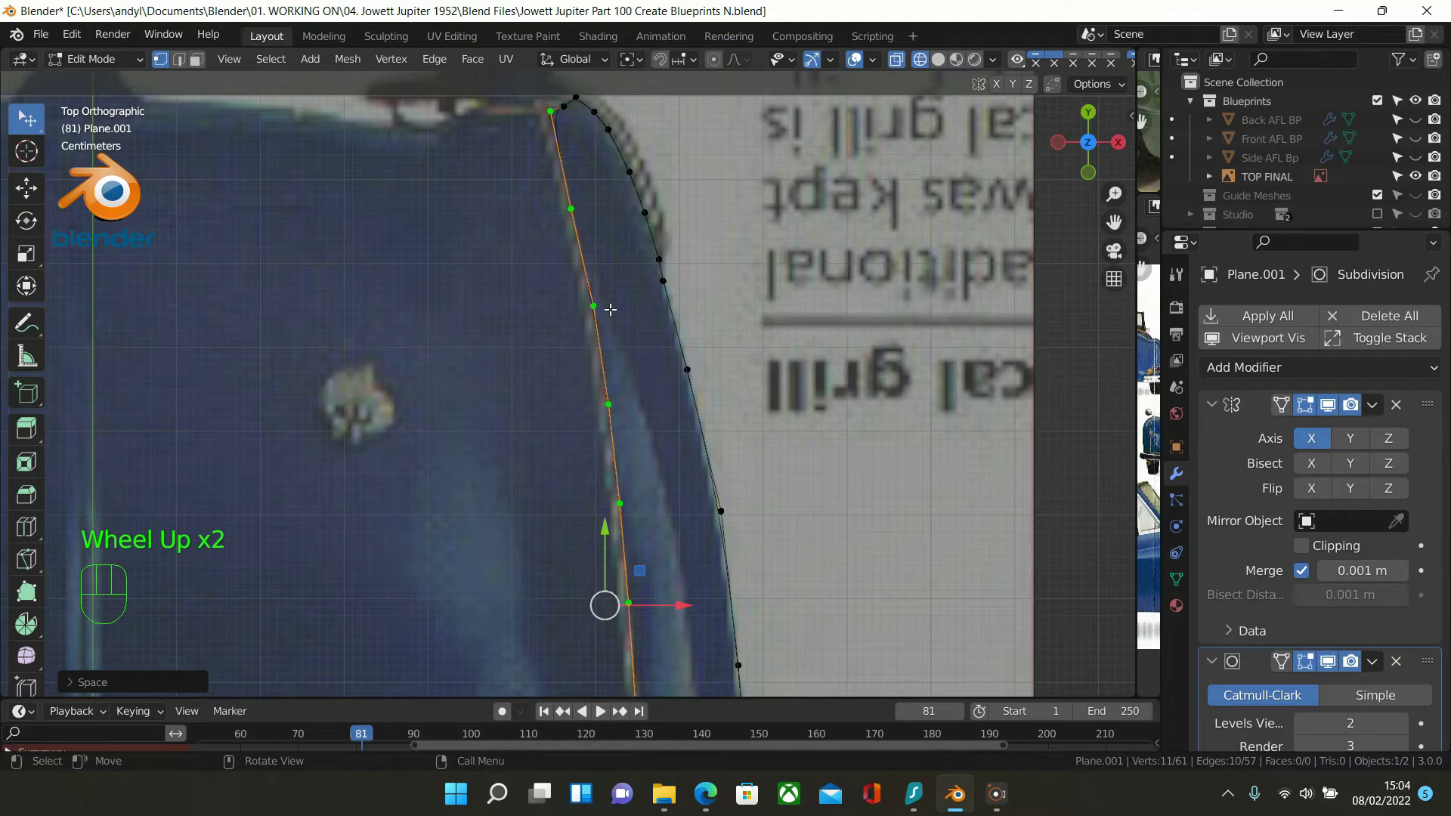
{"action": "right_click", "coordinate": [897, 238]}
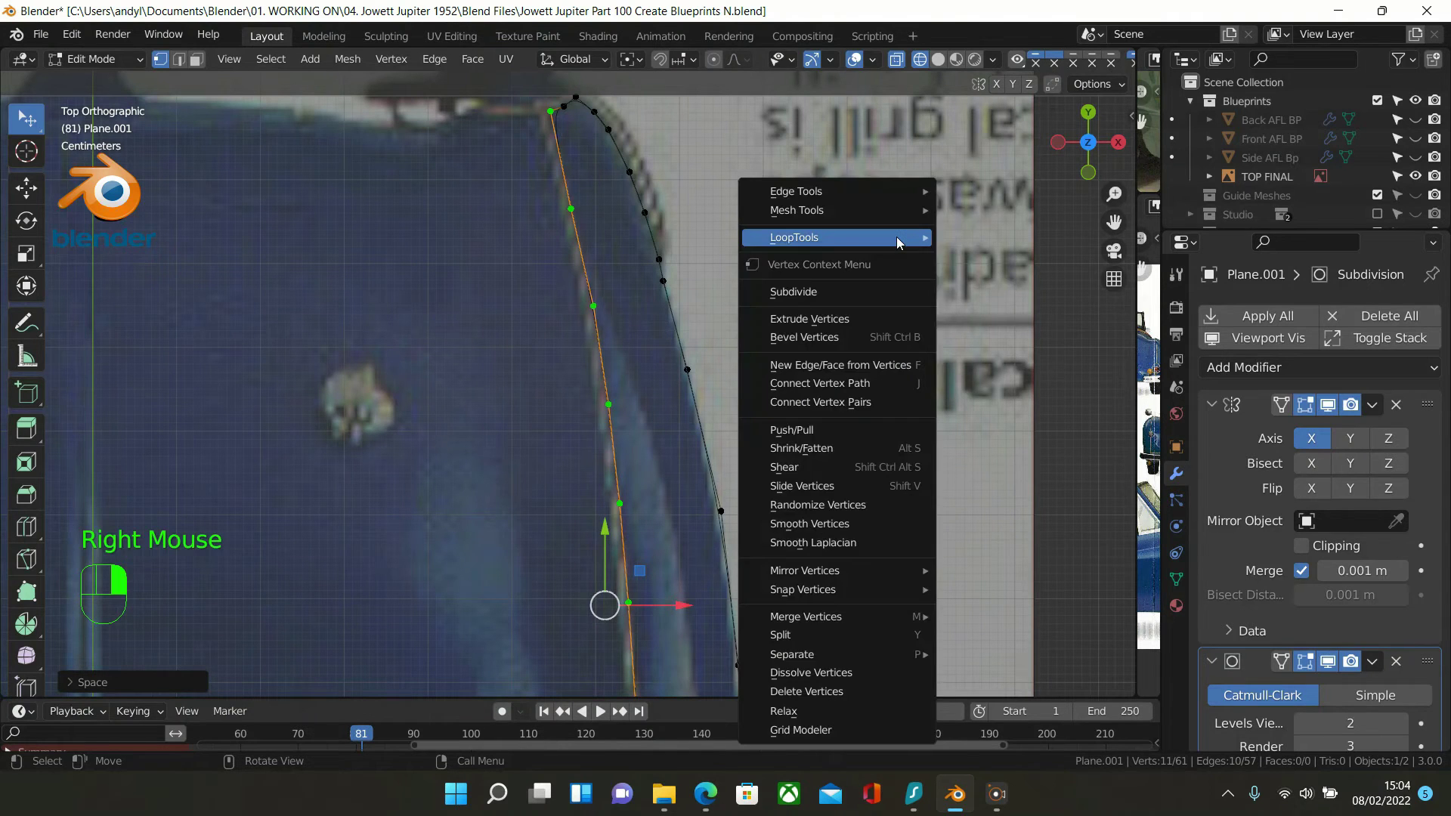
{"action": "mouse_move", "coordinate": [899, 240]}
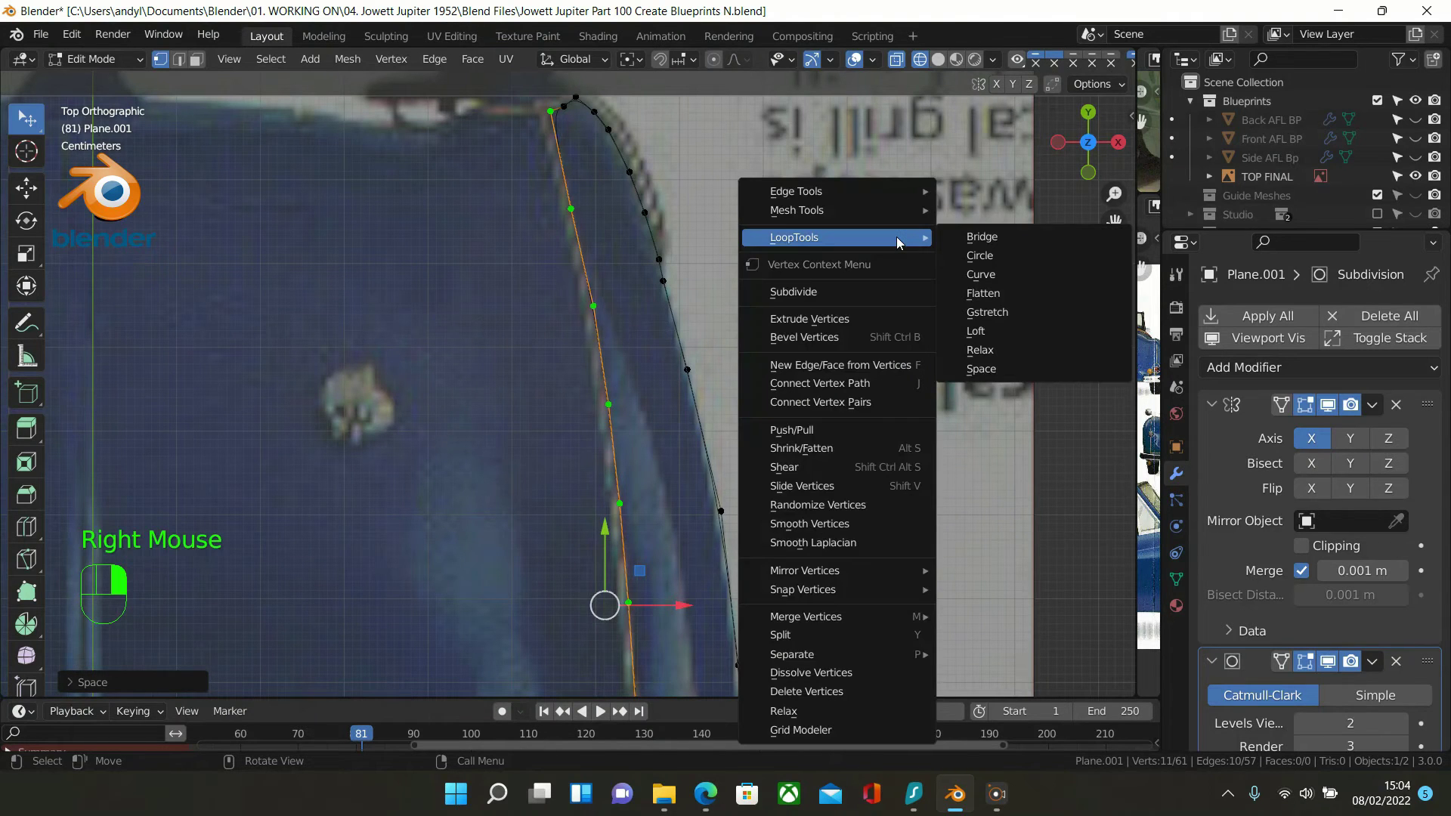
{"action": "left_click", "coordinate": [987, 351]}
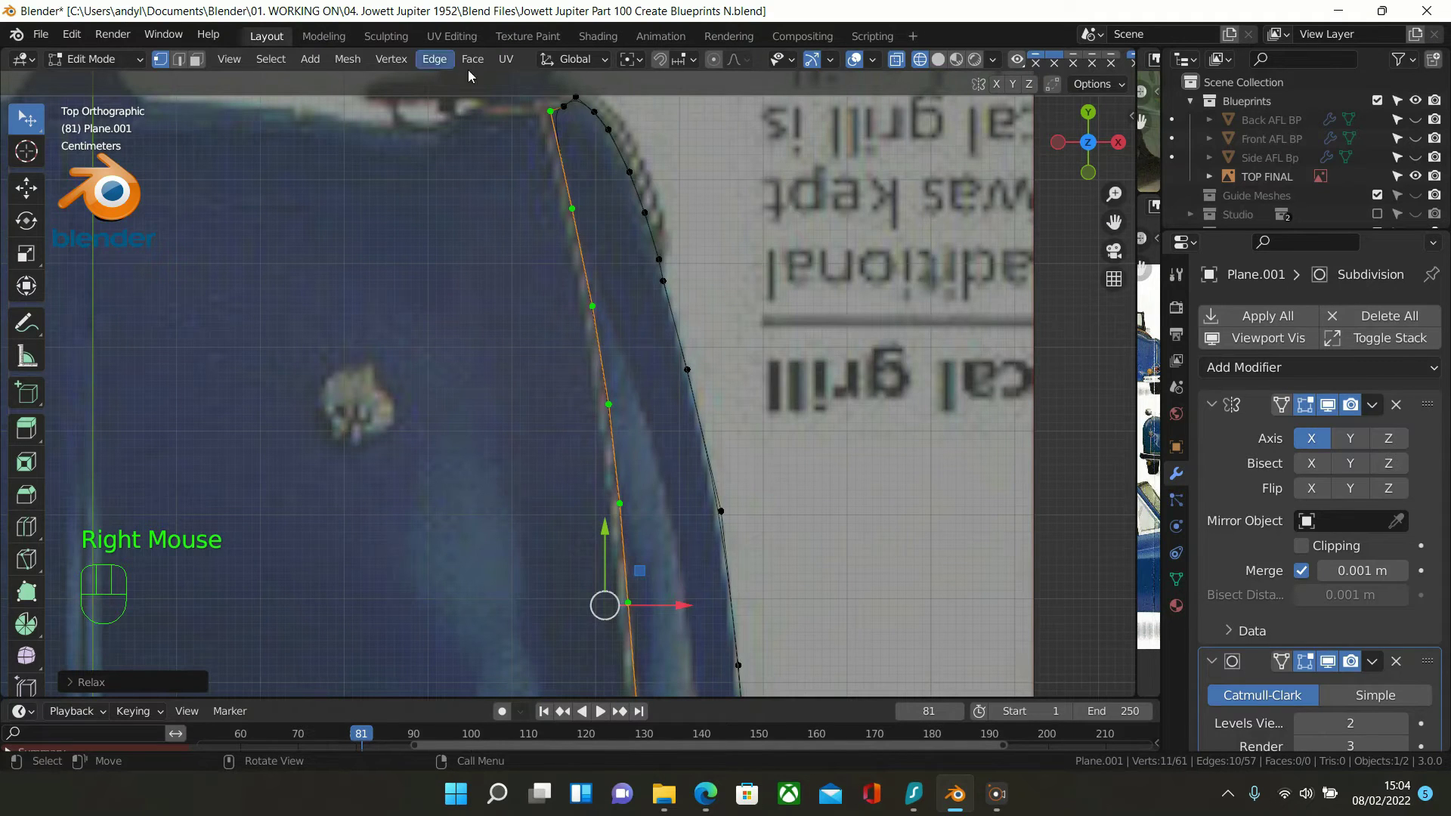
Duplicate the whole wing seam line and shift the copy slightly inward along the X axis
{"action": "scroll", "coordinate": [720, 398], "scroll_direction": "down", "scroll_amount": 1}
{"action": "scroll", "coordinate": [720, 398], "scroll_direction": "down", "scroll_amount": 1}
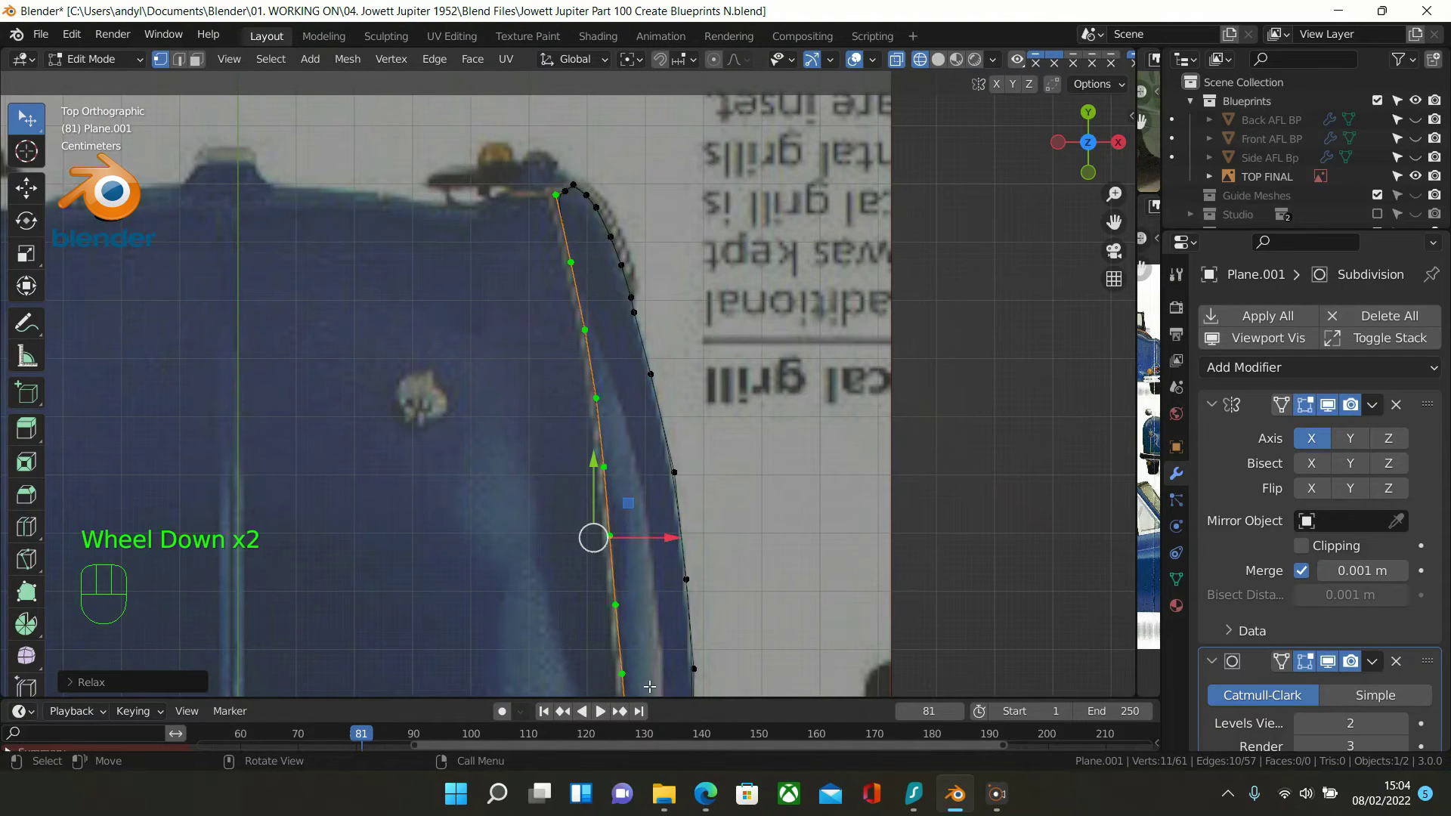
{"action": "scroll", "coordinate": [650, 686], "scroll_direction": "down", "scroll_amount": 3}
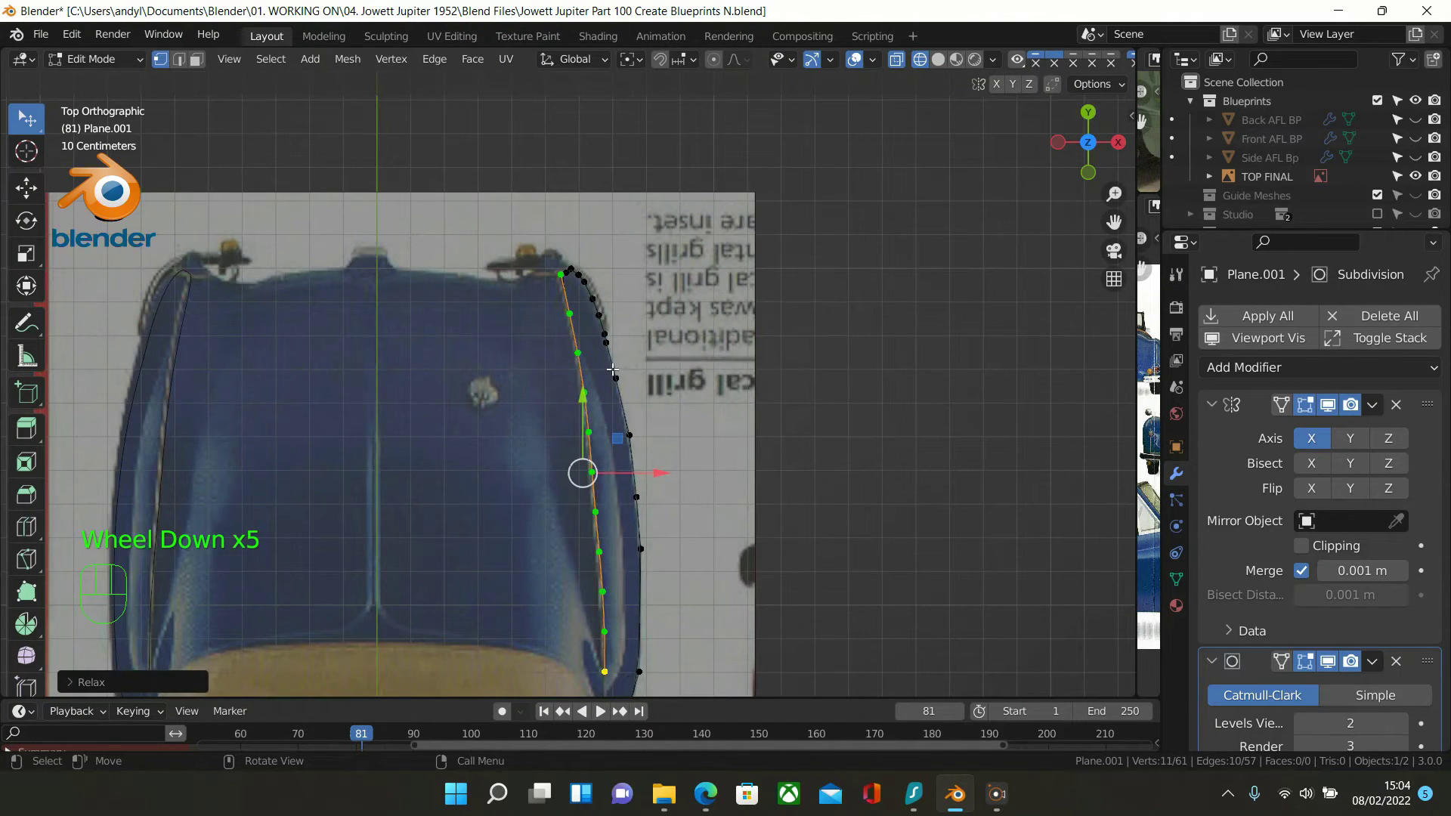
{"action": "scroll", "coordinate": [612, 369], "scroll_direction": "up", "scroll_amount": 3}
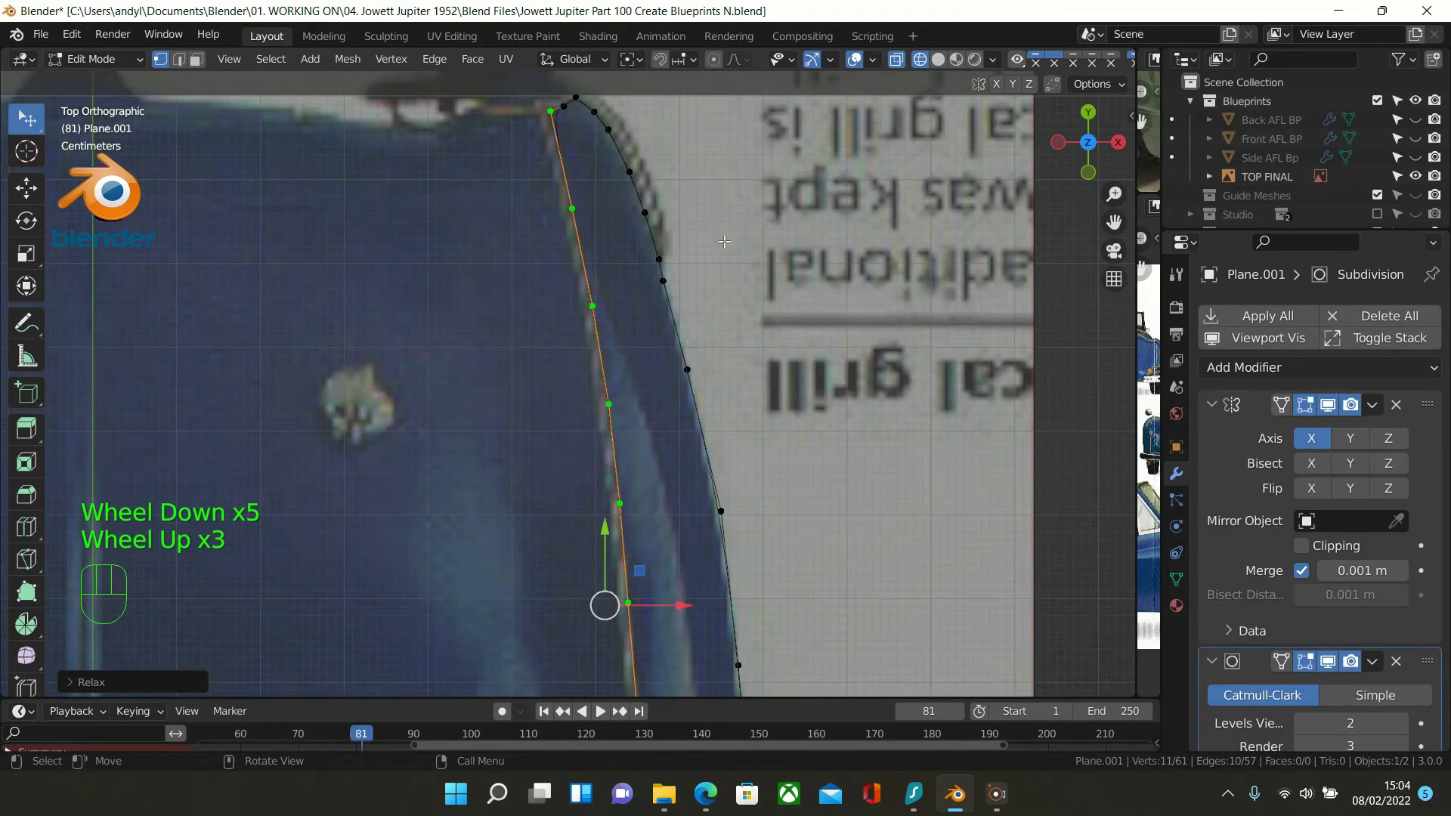
{"action": "key", "text": "shift+d"}
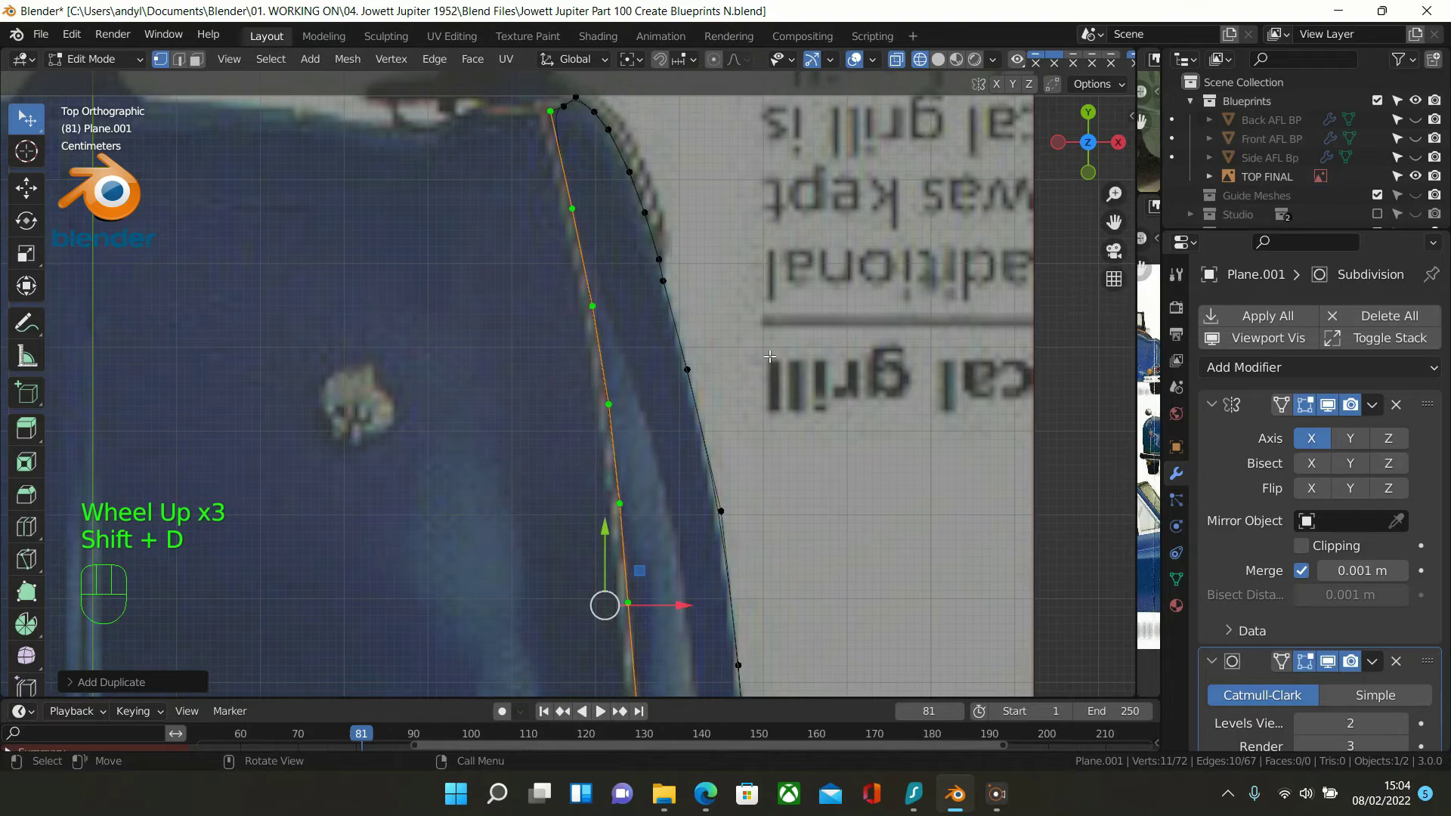
{"action": "left_click", "coordinate": [675, 609]}
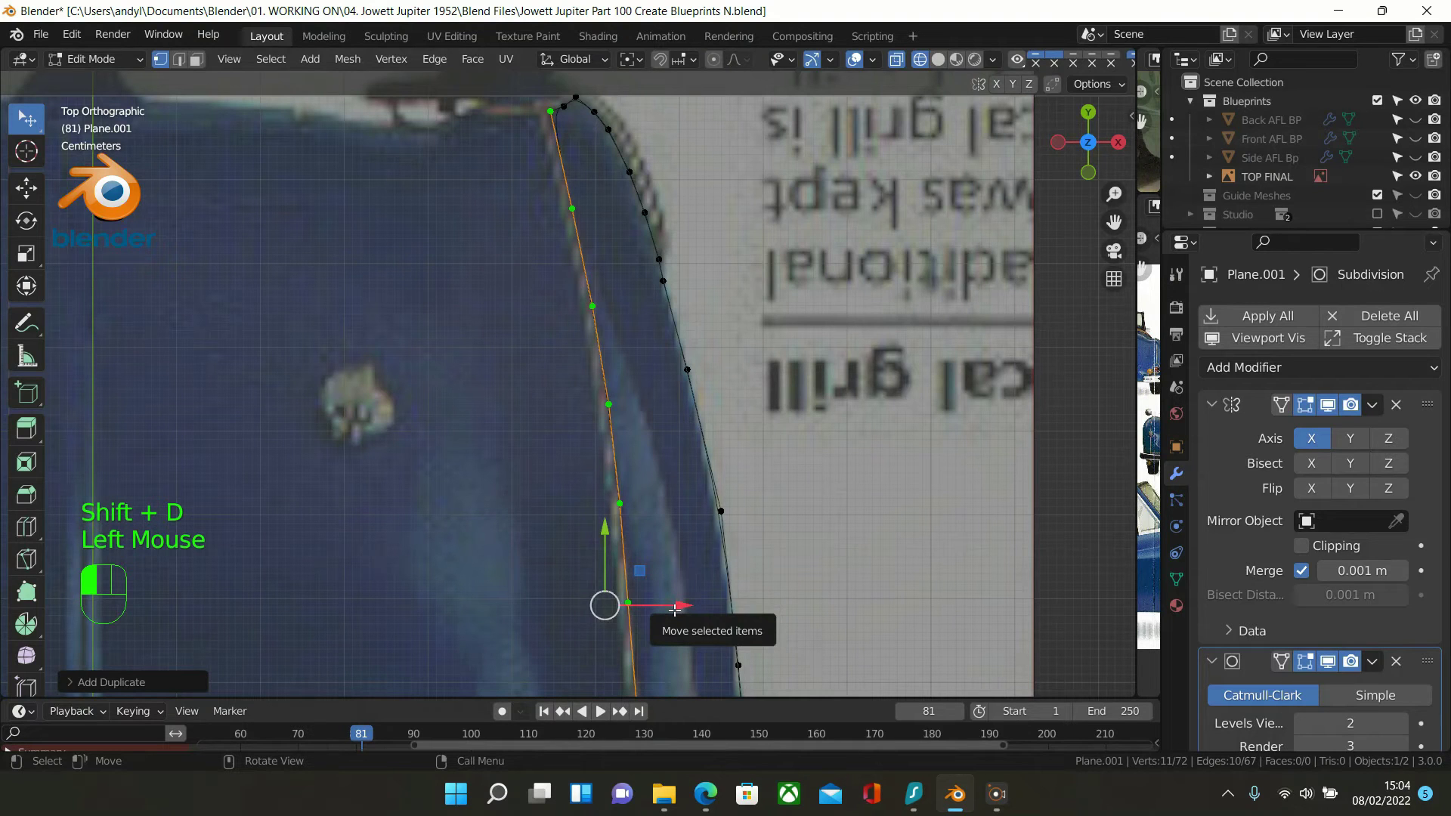
{"action": "left_click_drag", "start_coordinate": [675, 609], "coordinate": [662, 612]}
Join the rear end vertices of the two parallel wing seam lines with an edge
{"action": "middle_click_drag", "start_coordinate": [605, 138], "coordinate": [652, 390], "text": "shift"}
{"action": "scroll", "coordinate": [658, 424], "scroll_direction": "up", "scroll_amount": 2}
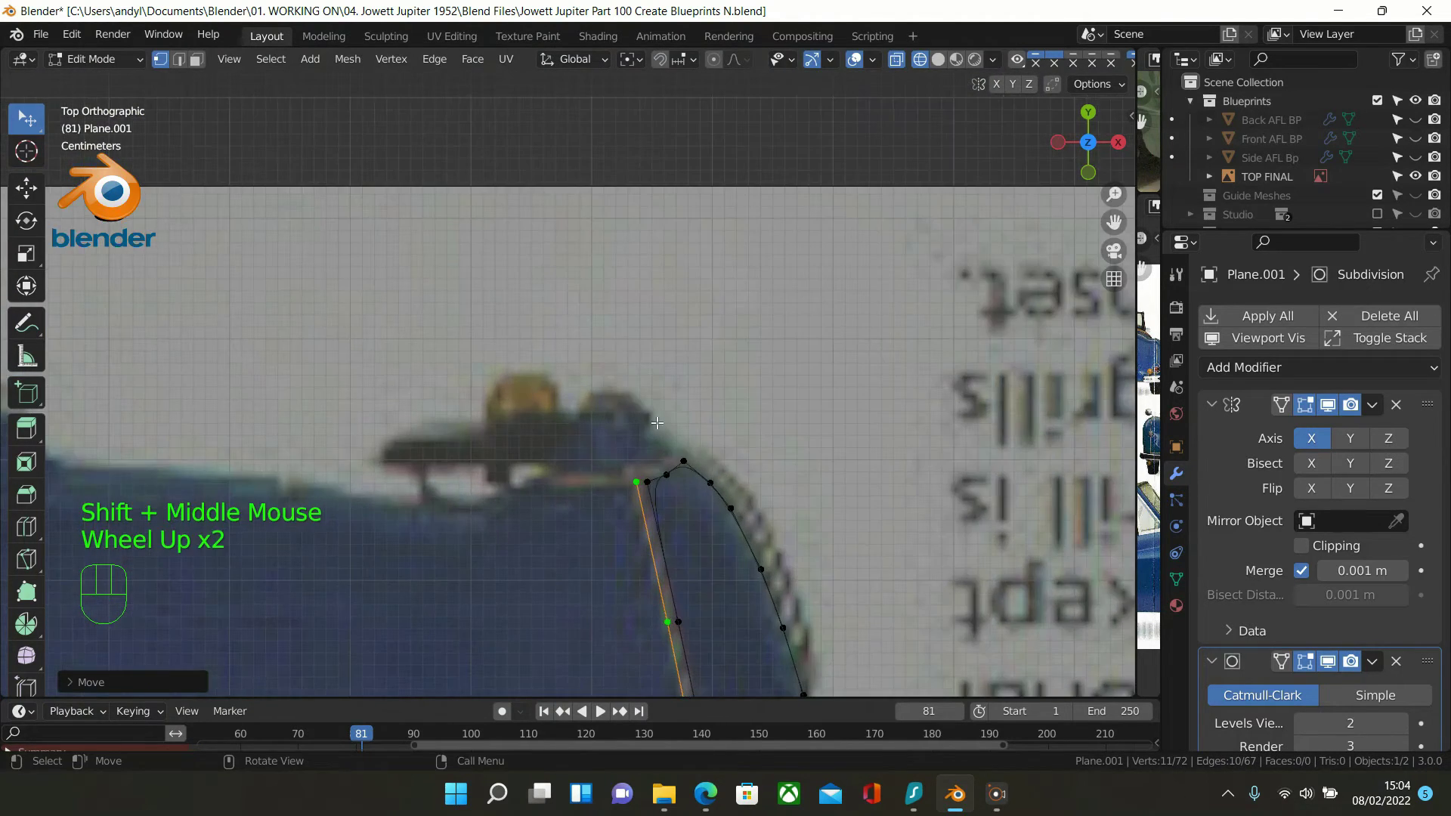
{"action": "left_click", "coordinate": [647, 480]}
{"action": "left_click", "coordinate": [637, 481], "text": "shift"}
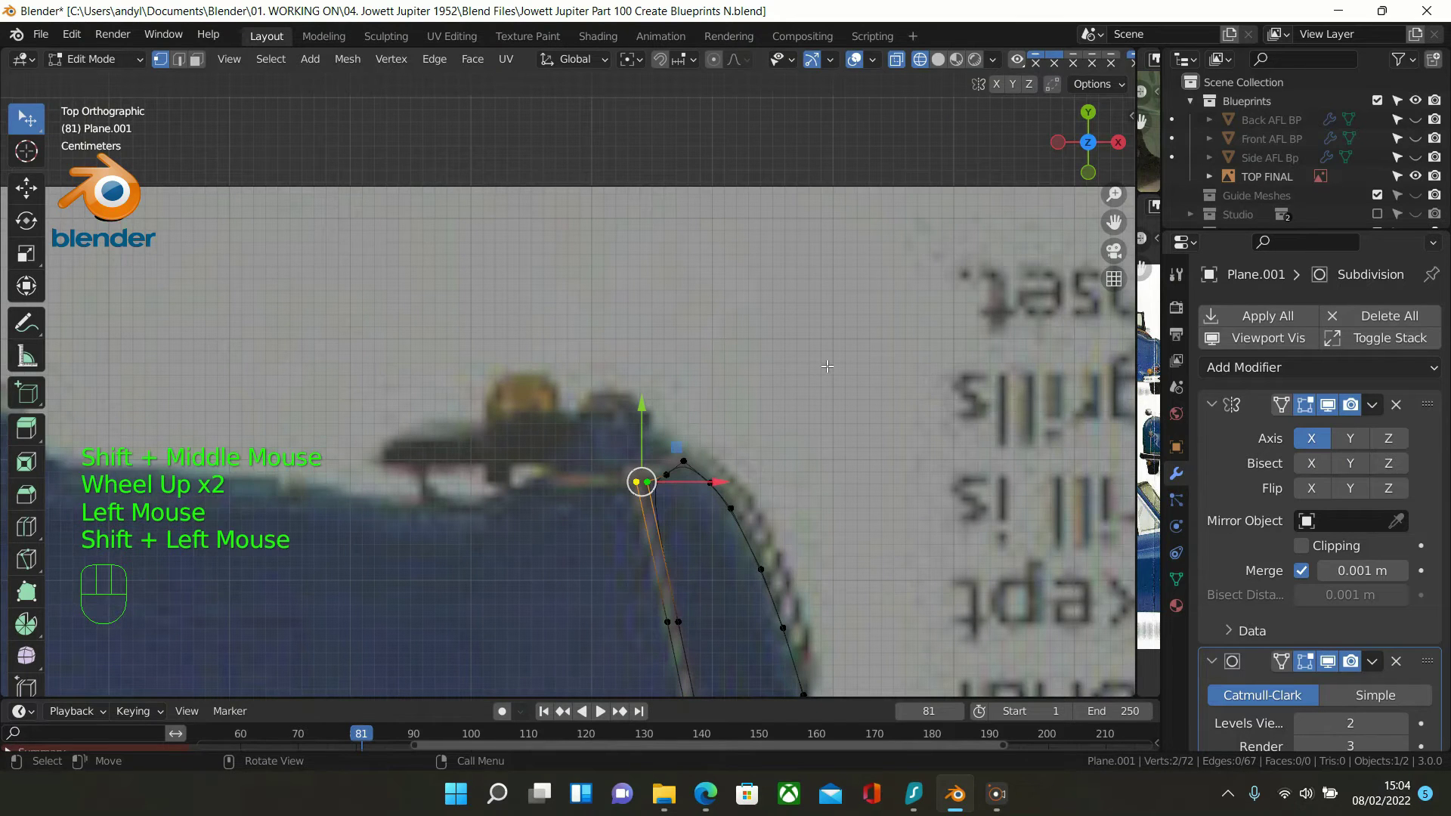
{"action": "key", "text": "f"}
Extrude two segments from the outer seam line's second vertex from the rear, the first about 0.12 m, to start the wing crease line
{"action": "scroll", "coordinate": [827, 365], "scroll_direction": "down", "scroll_amount": 2}
{"action": "scroll", "coordinate": [827, 366], "scroll_direction": "up", "scroll_amount": 1}
{"action": "scroll", "coordinate": [827, 365], "scroll_direction": "down", "scroll_amount": 1}
{"action": "middle_click_drag", "start_coordinate": [826, 322], "coordinate": [808, 45], "text": "shift"}
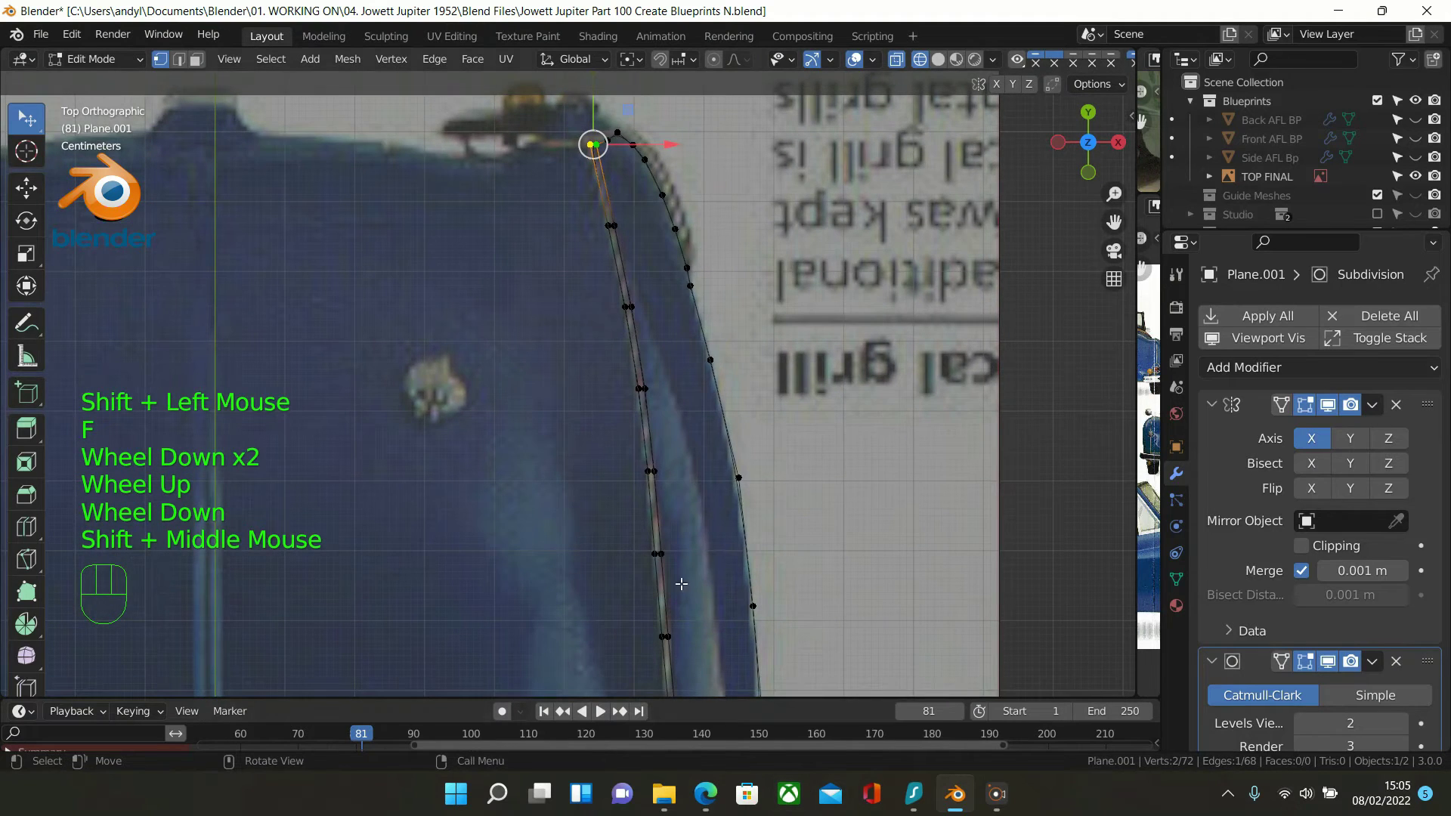
{"action": "scroll", "coordinate": [662, 541], "scroll_direction": "down", "scroll_amount": 2}
{"action": "scroll", "coordinate": [663, 541], "scroll_direction": "up", "scroll_amount": 1}
{"action": "scroll", "coordinate": [663, 542], "scroll_direction": "down", "scroll_amount": 4}
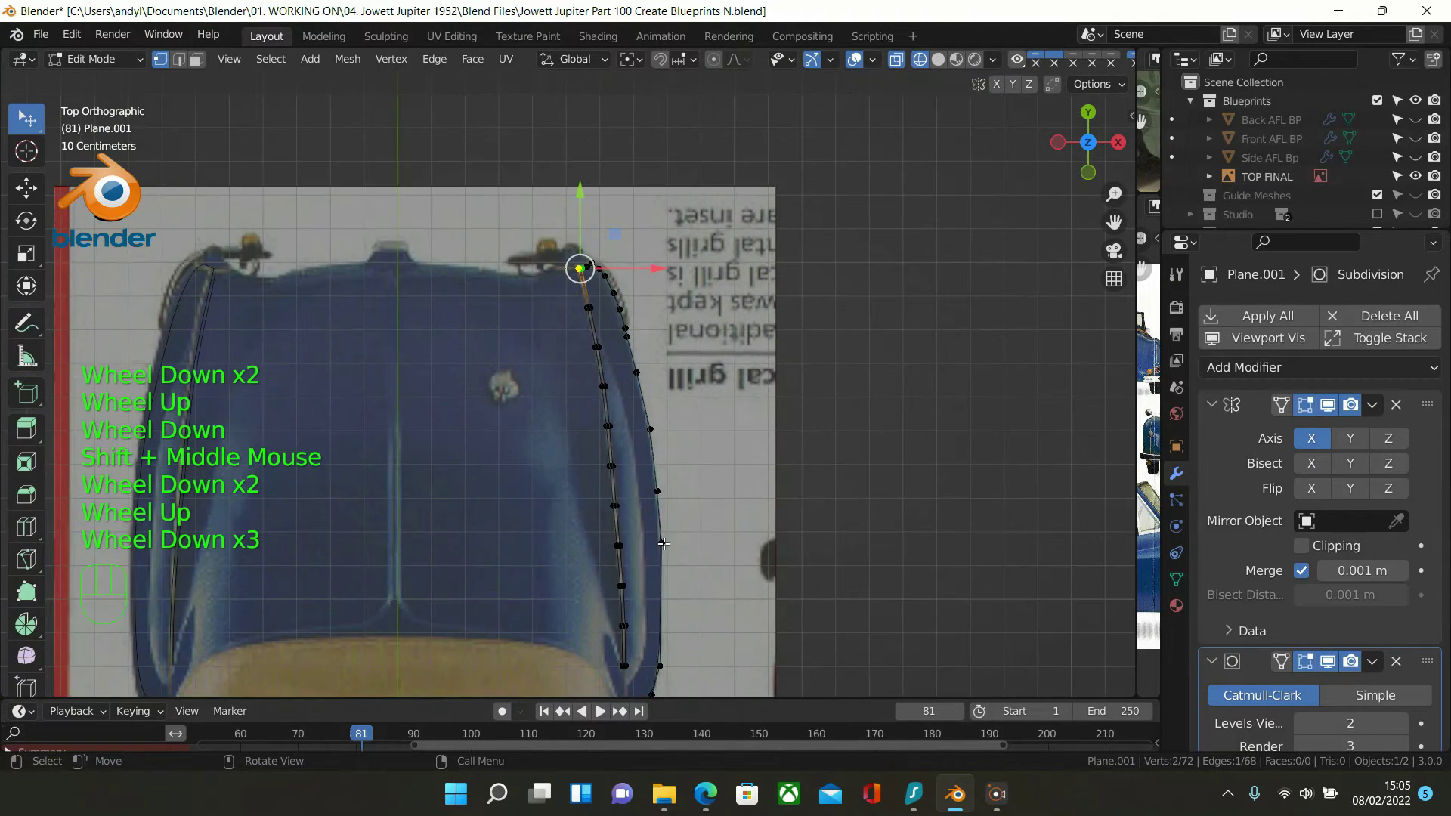
{"action": "scroll", "coordinate": [663, 544], "scroll_direction": "up", "scroll_amount": 2}
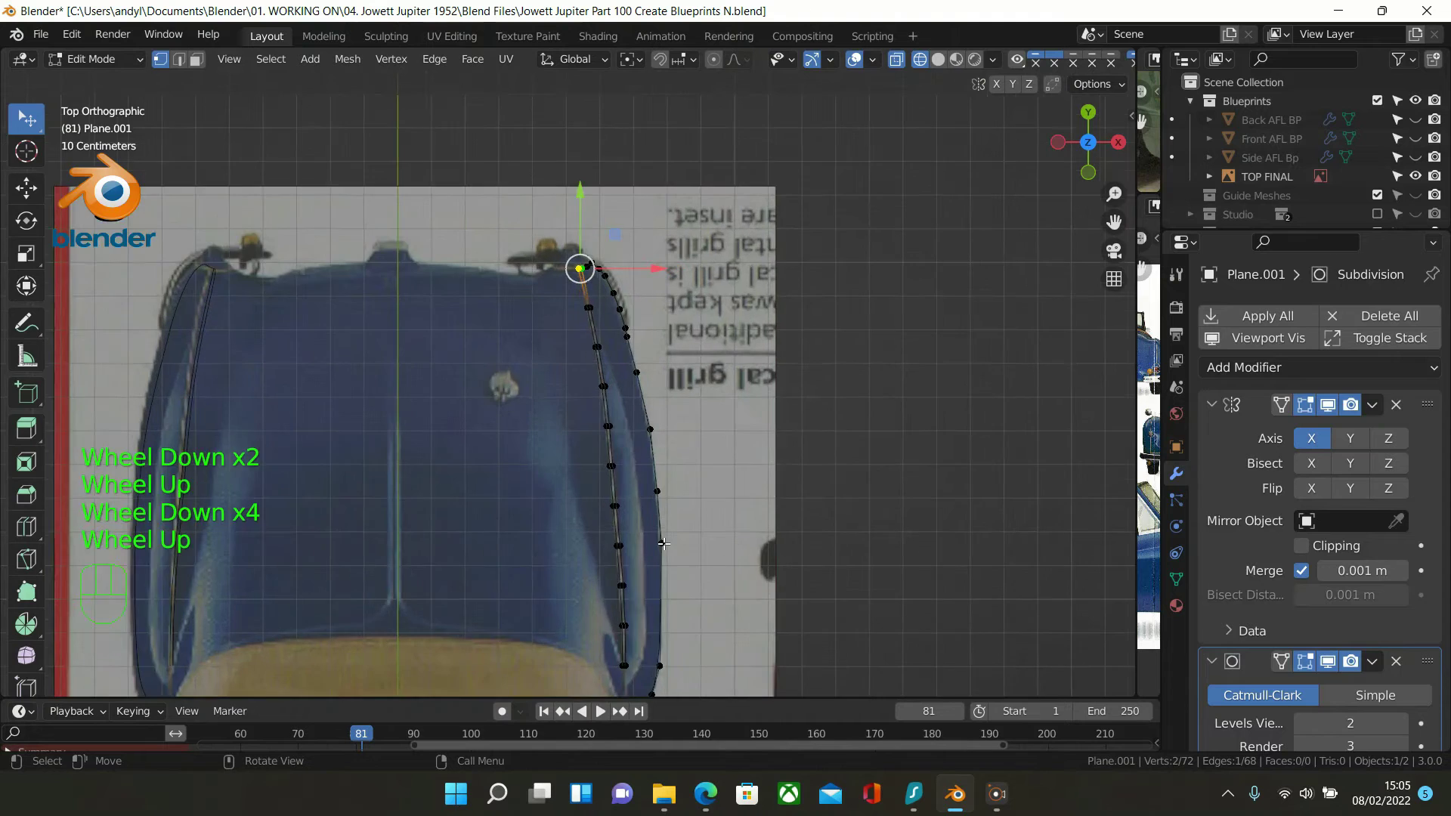
{"action": "scroll", "coordinate": [664, 544], "scroll_direction": "up", "scroll_amount": 2}
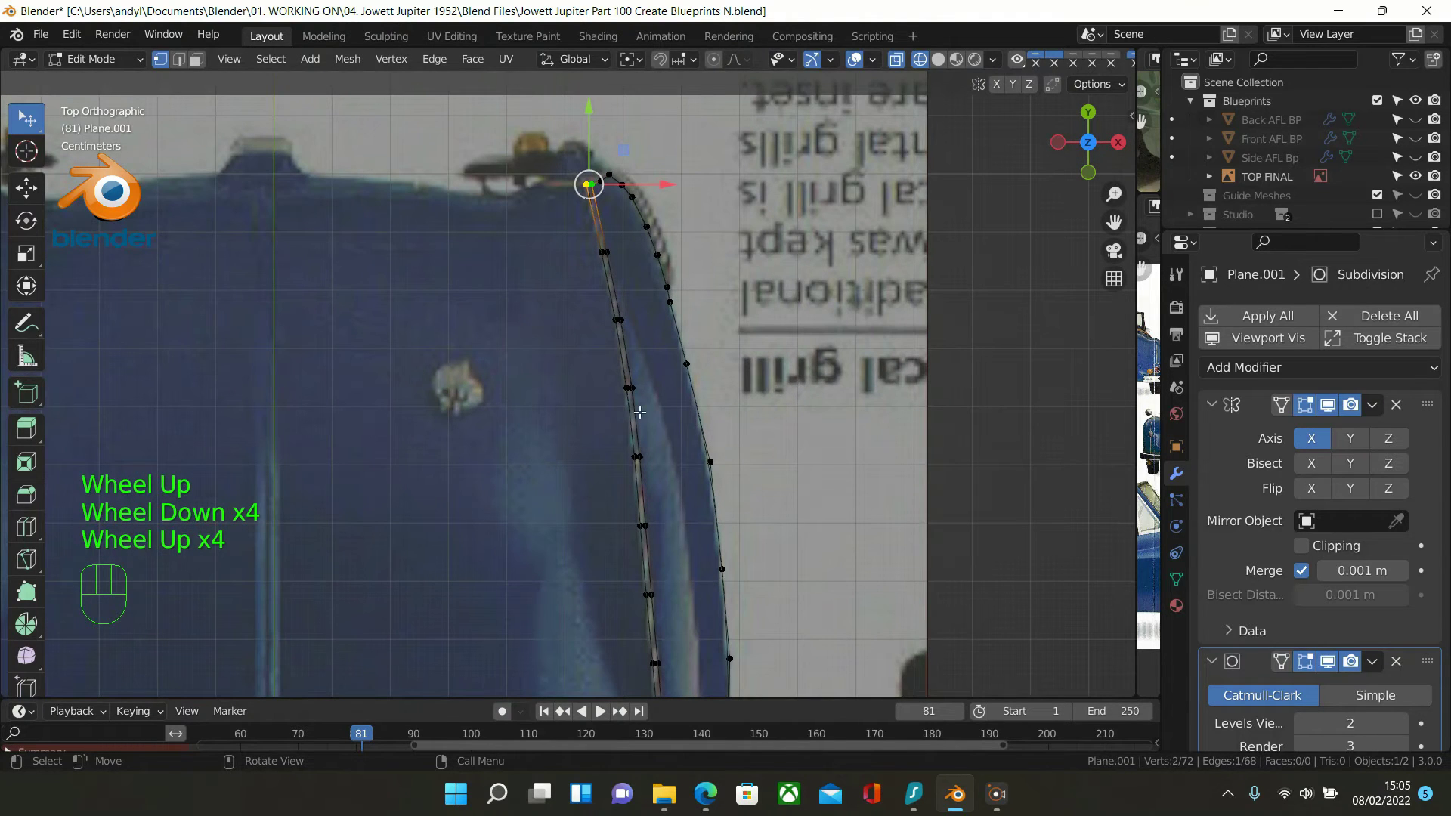
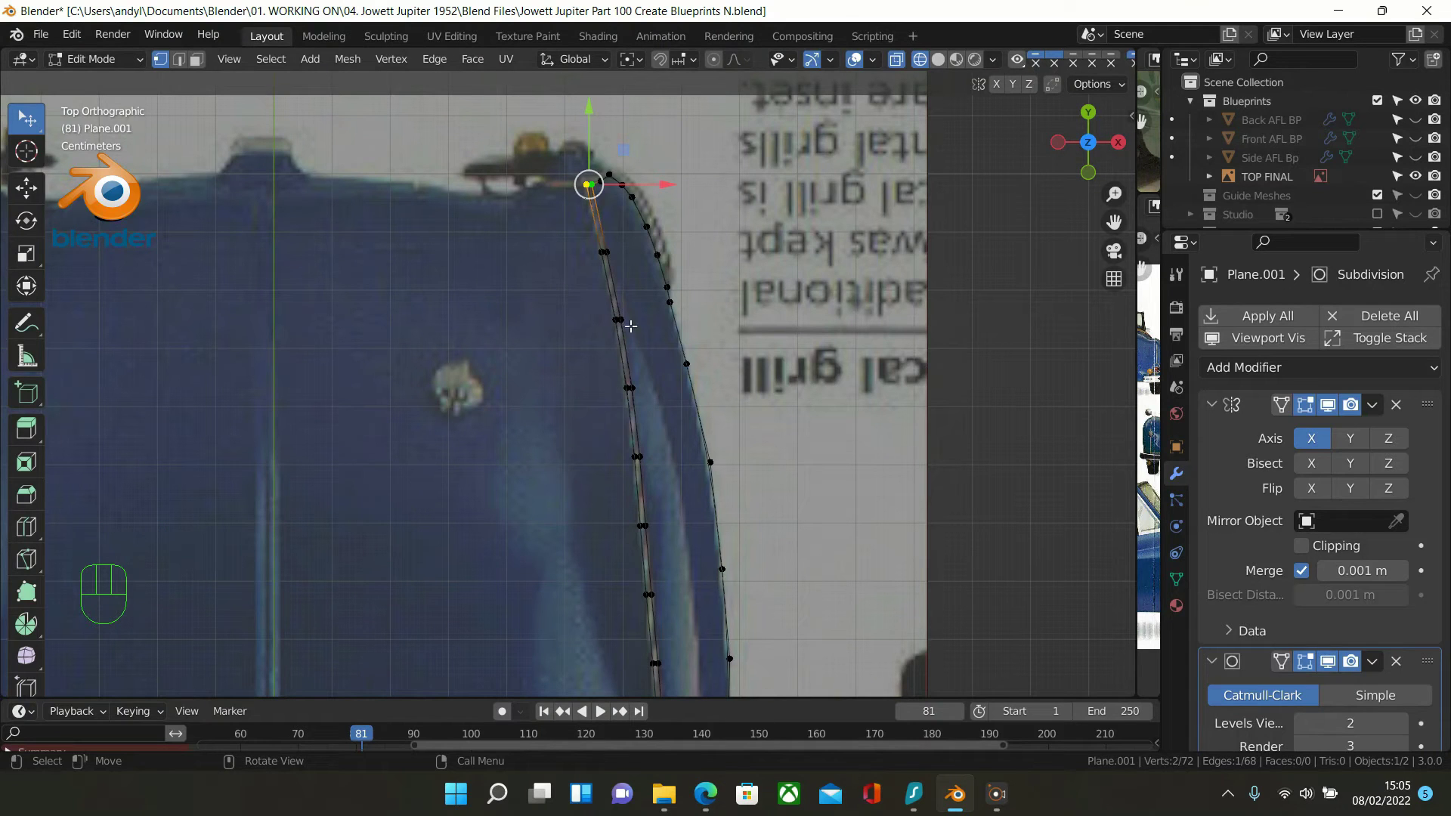
{"action": "left_click", "coordinate": [610, 262]}
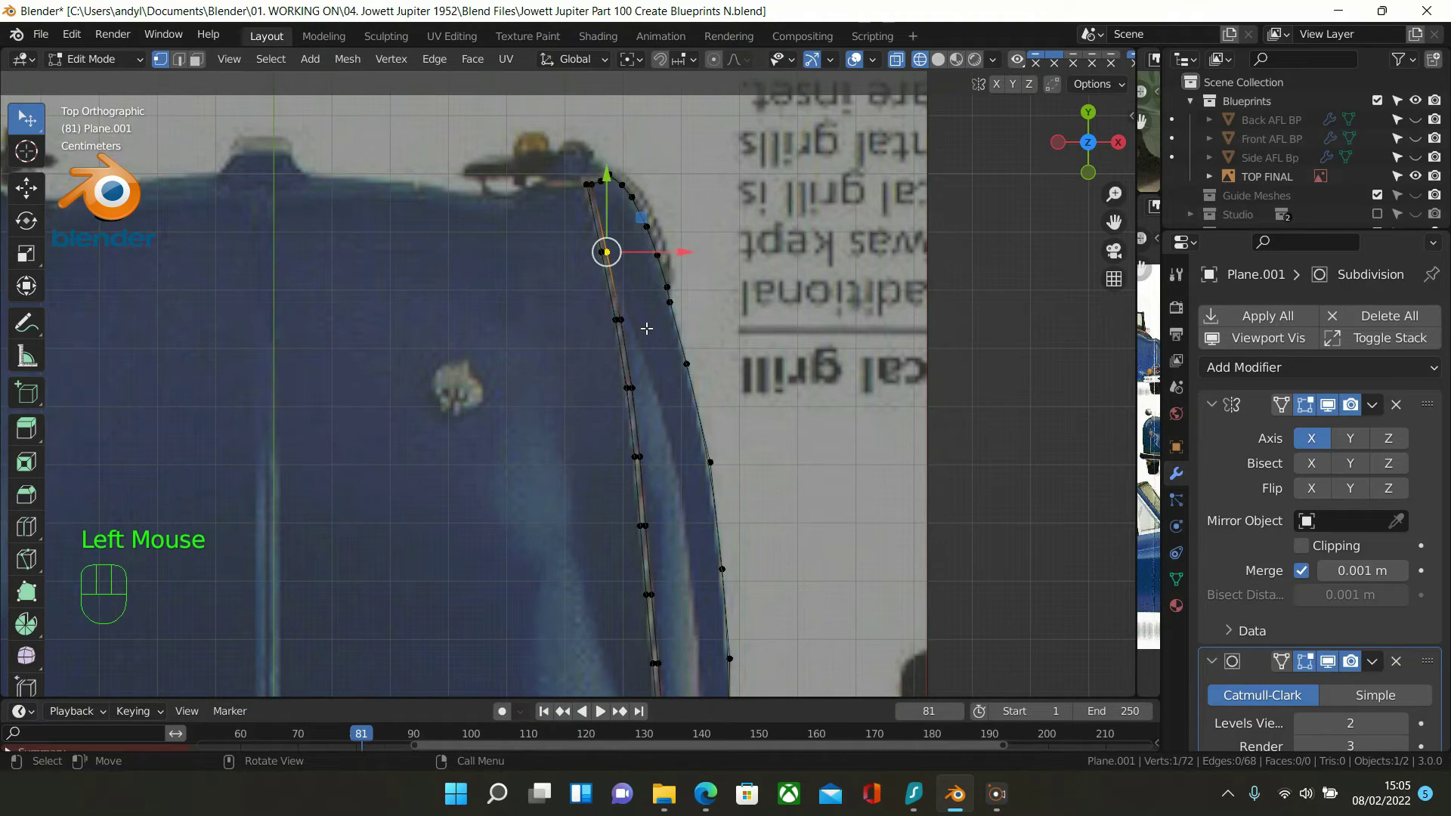
{"action": "key", "text": "e"}
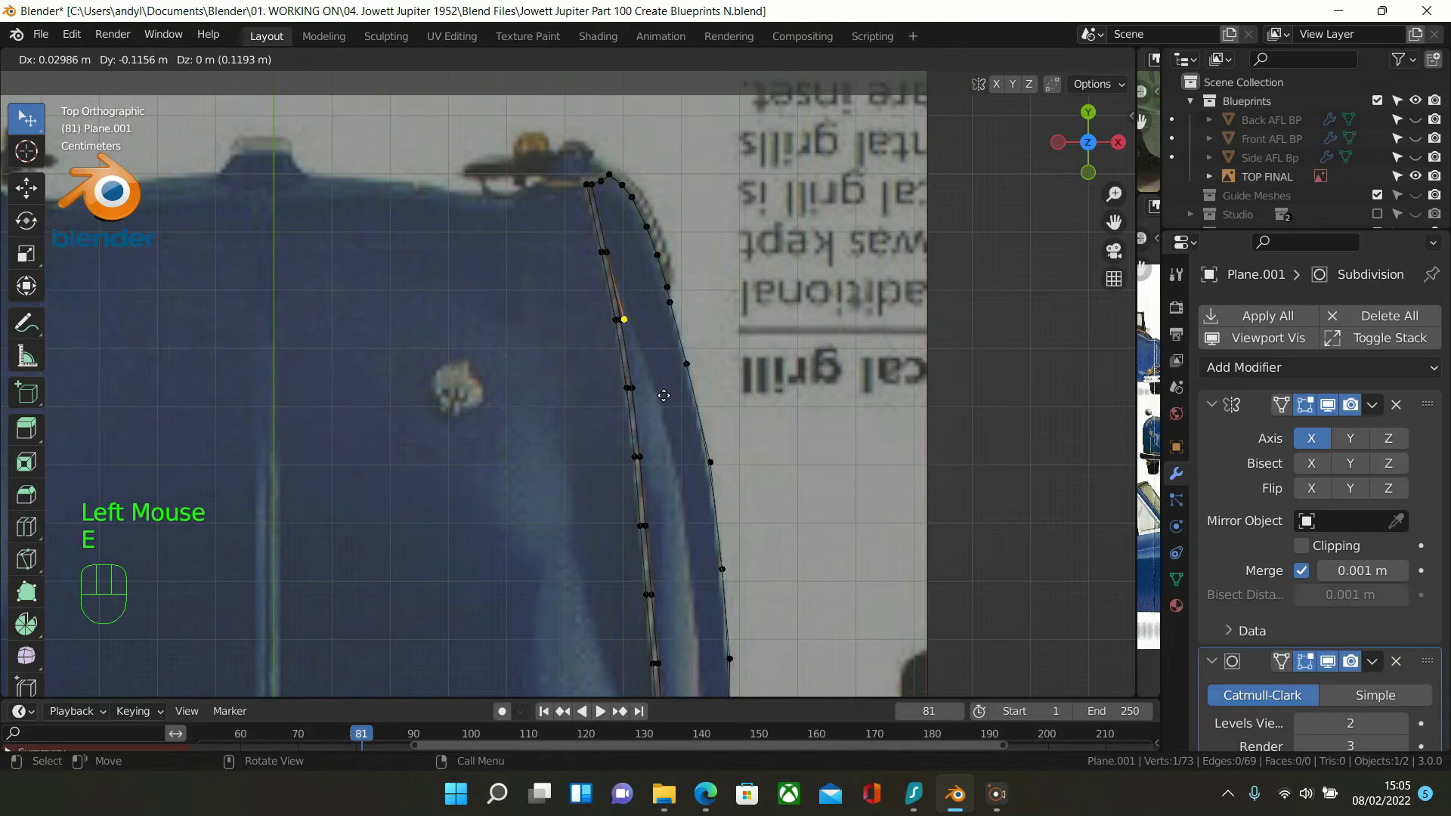
{"action": "left_click", "coordinate": [677, 368], "text": "shift"}
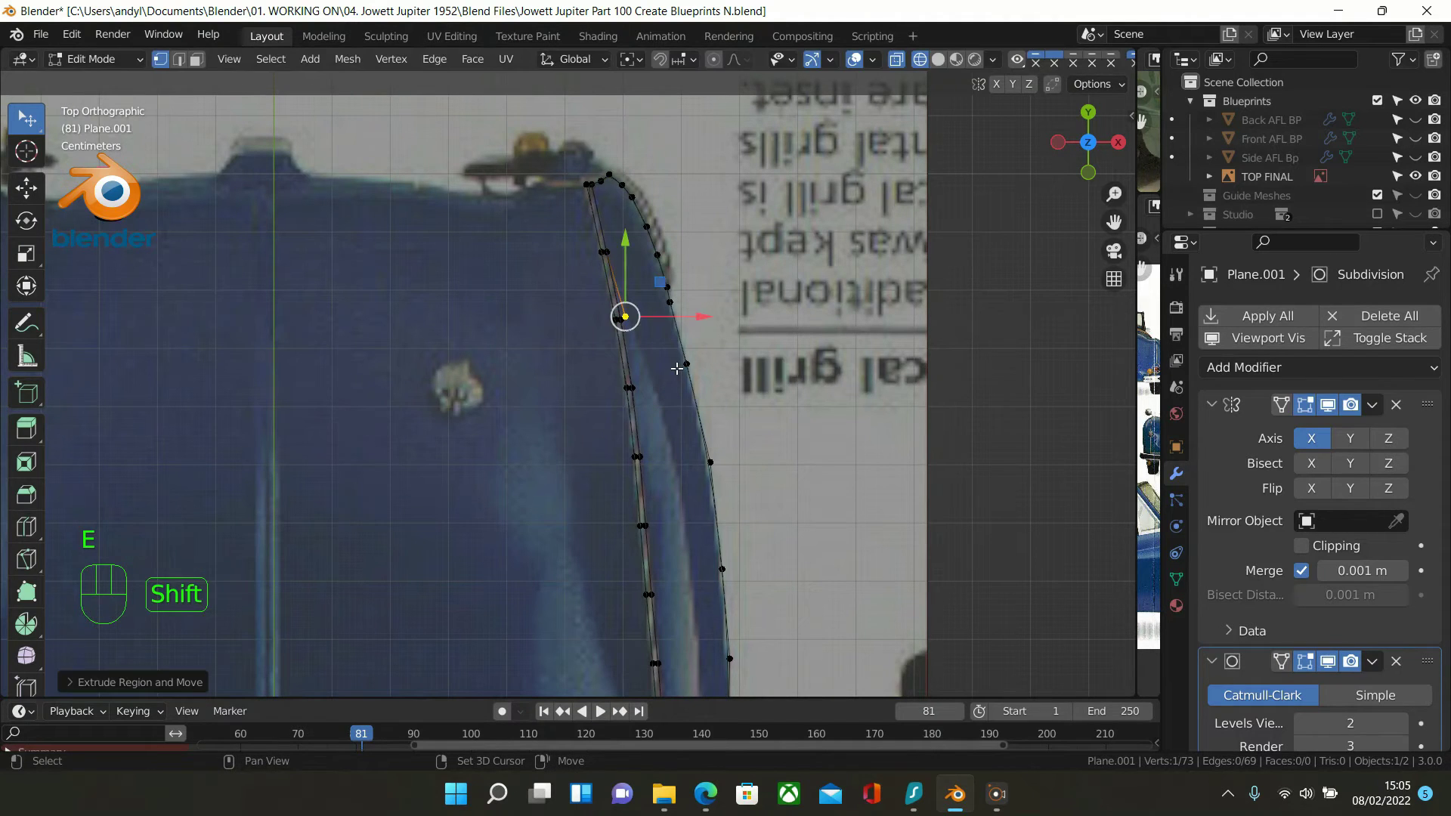
{"action": "key", "text": "e"}
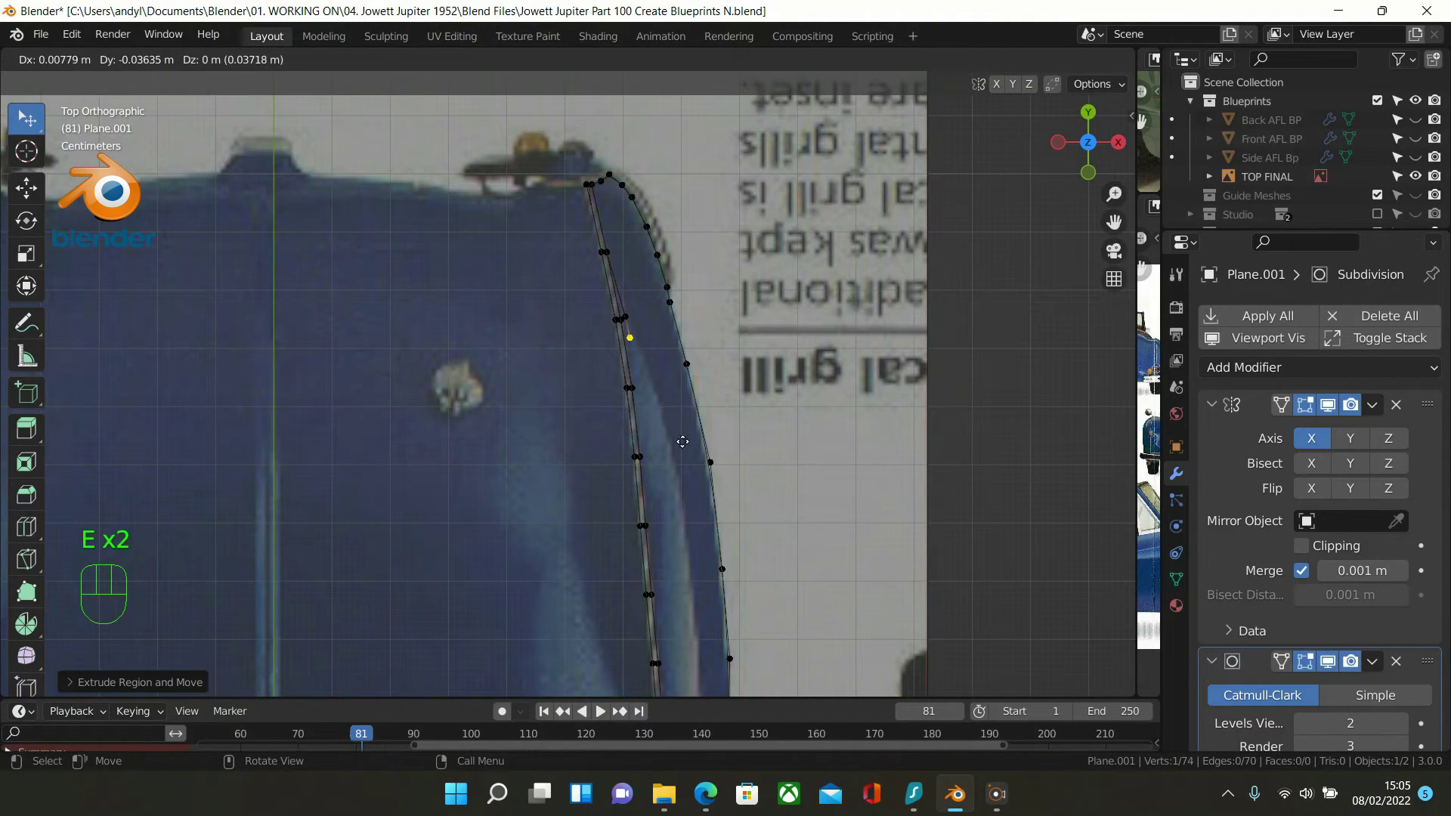
{"action": "left_click", "coordinate": [704, 482]}
Move the first extruded vertex of the wing crease line outward, away from the seam
{"action": "middle_click_drag", "start_coordinate": [660, 312], "coordinate": [758, 93], "text": "shift"}
{"action": "scroll", "coordinate": [650, 251], "scroll_direction": "up", "scroll_amount": 2}
{"action": "scroll", "coordinate": [650, 251], "scroll_direction": "up", "scroll_amount": 1}
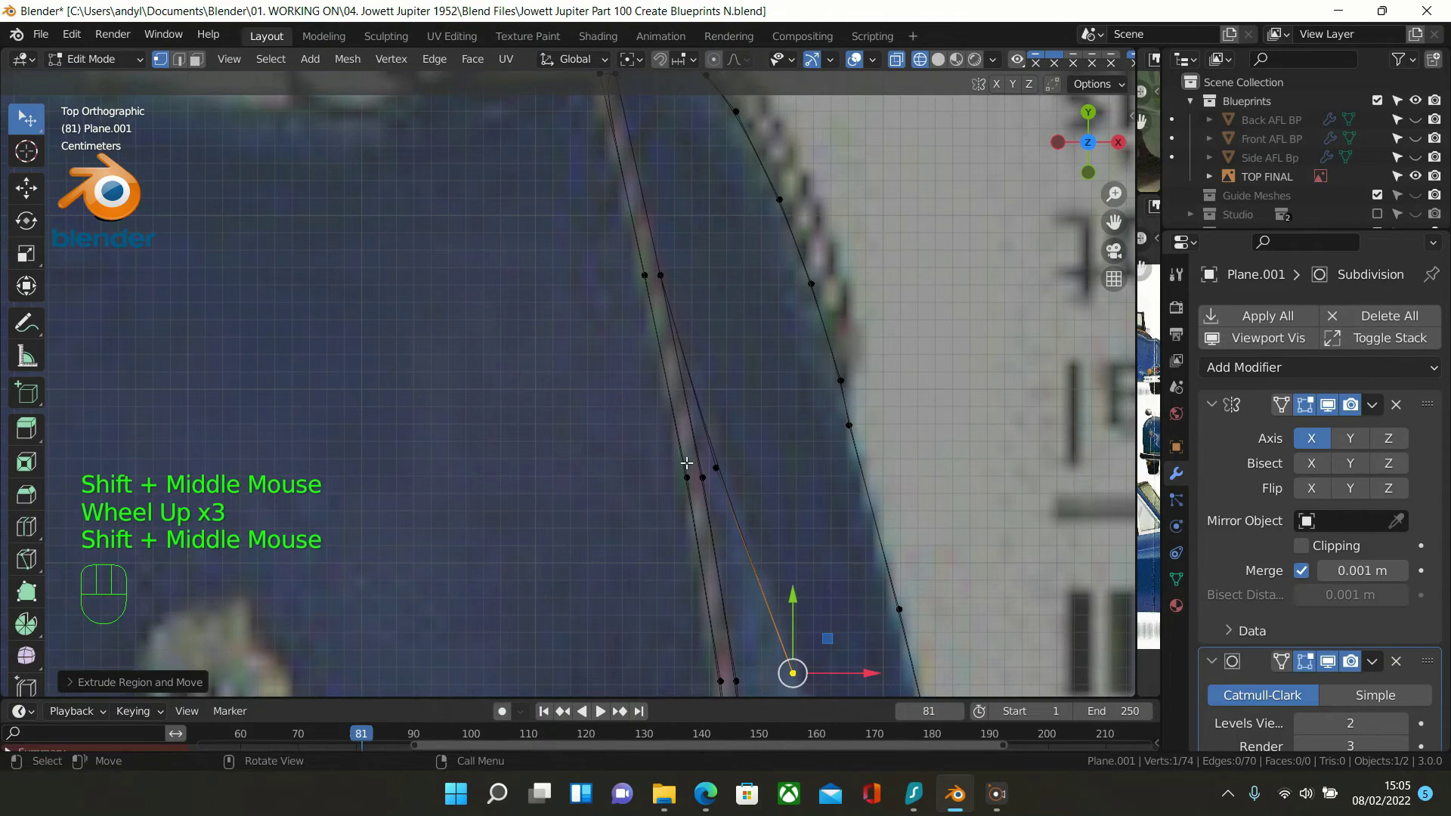
{"action": "left_click", "coordinate": [717, 467]}
{"action": "left_click_drag", "start_coordinate": [717, 467], "coordinate": [760, 459]}
{"action": "middle_click_drag", "start_coordinate": [760, 458], "coordinate": [722, 249], "text": "shift"}
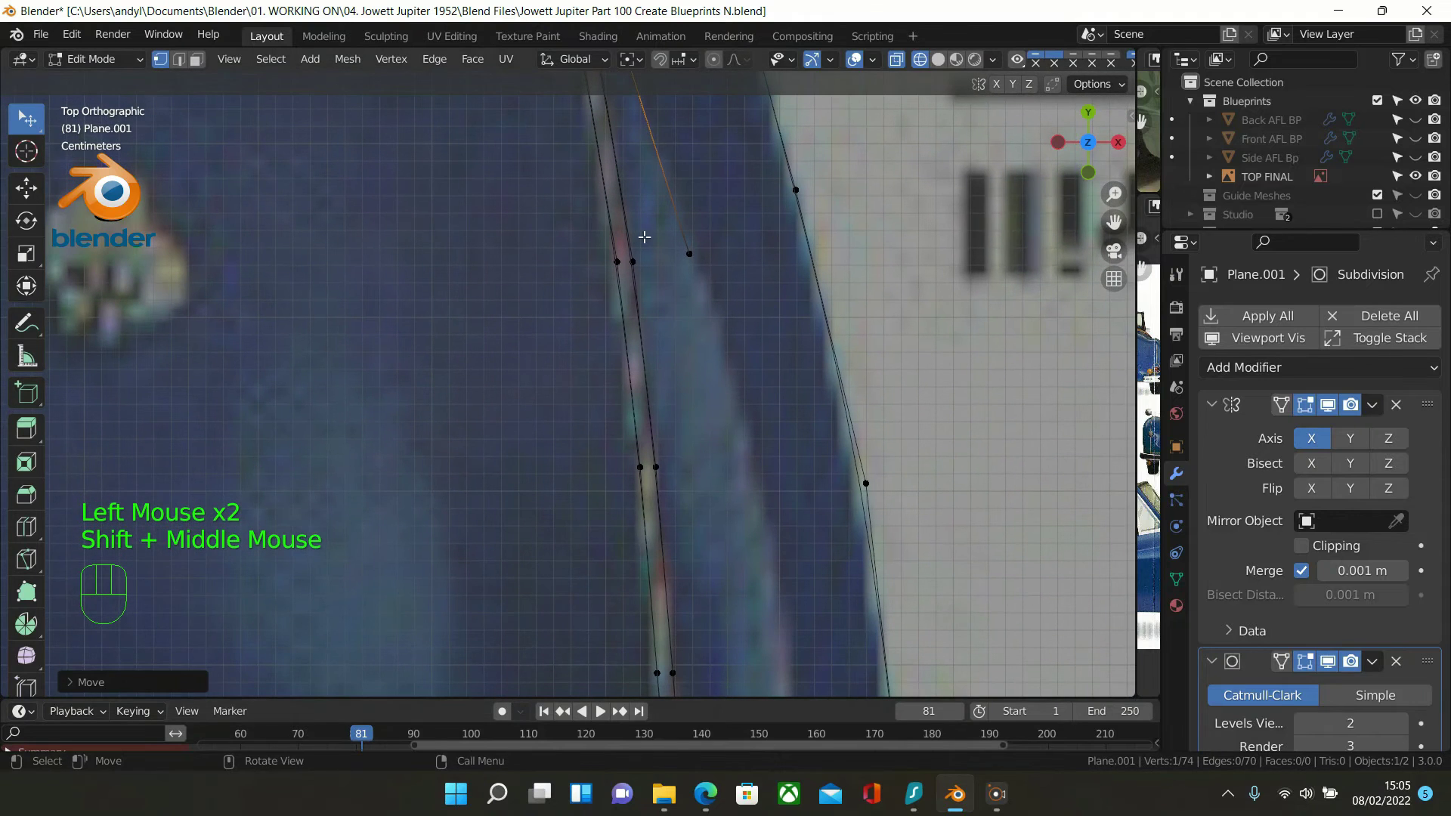
Continue the crease line from its front end with three extruded segments of about 0.11 to 0.13 m, following the blueprint's wing highlight
{"action": "left_click", "coordinate": [688, 252]}
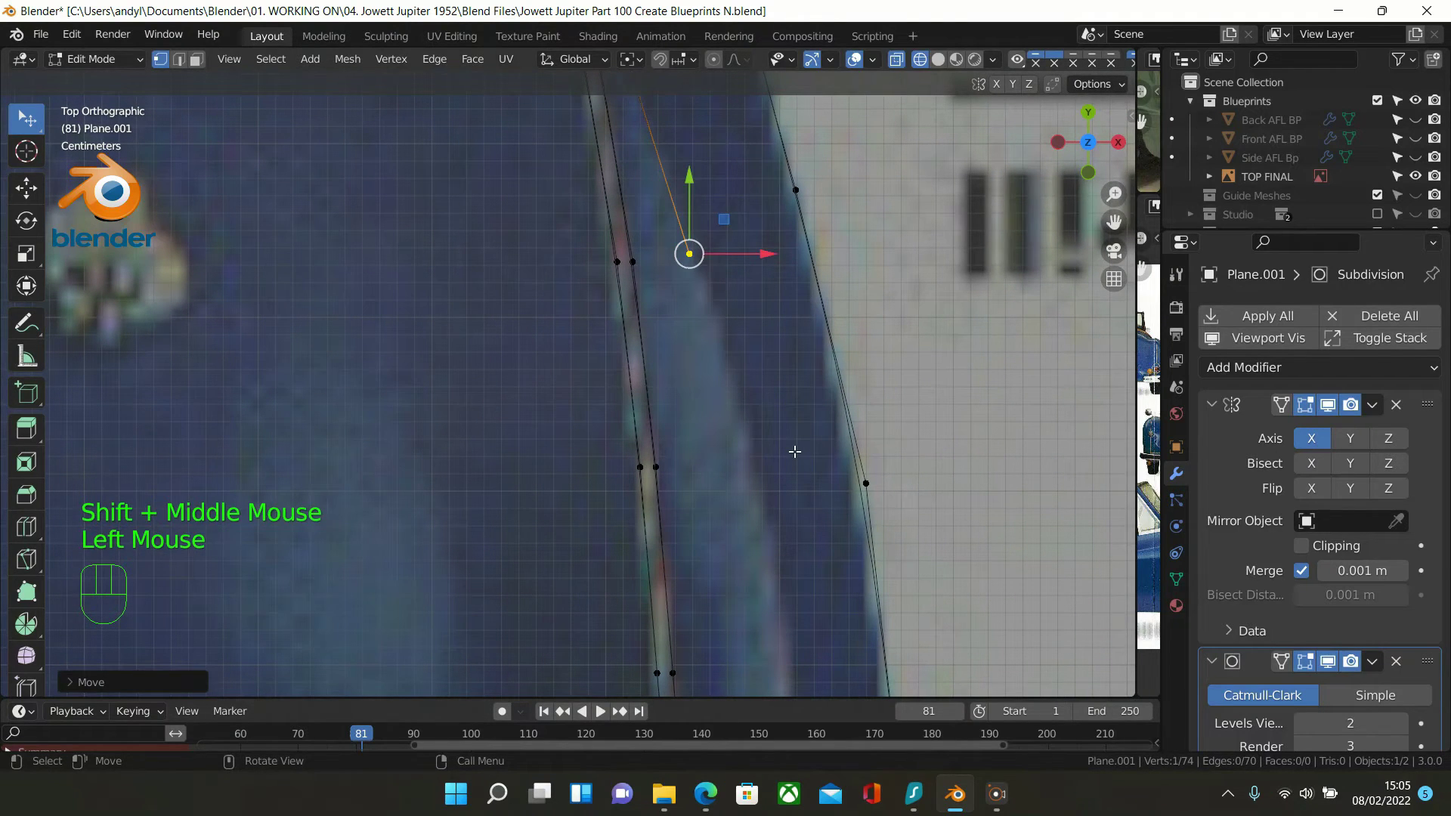
{"action": "key", "text": "e"}
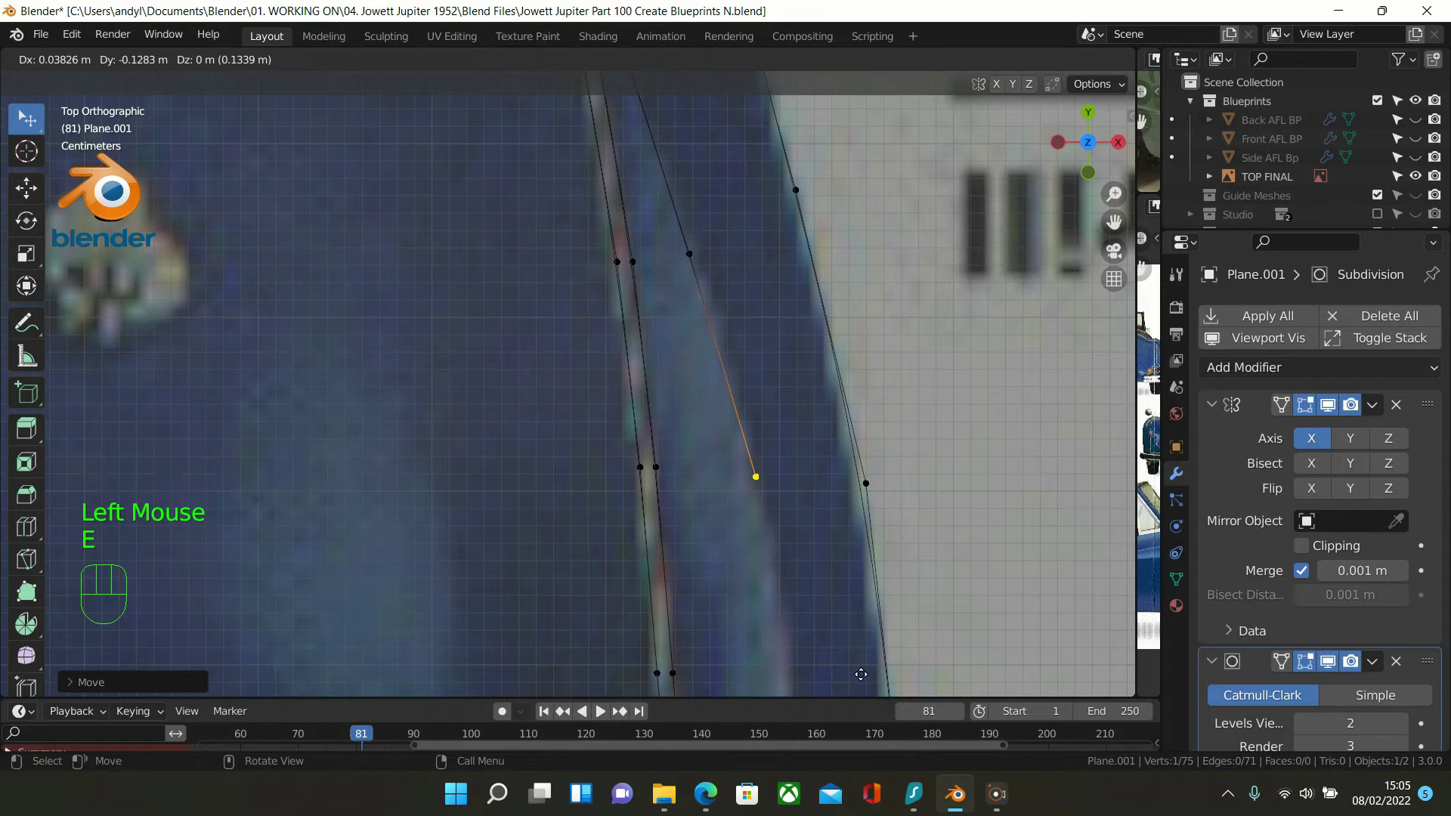
{"action": "left_click", "coordinate": [861, 675]}
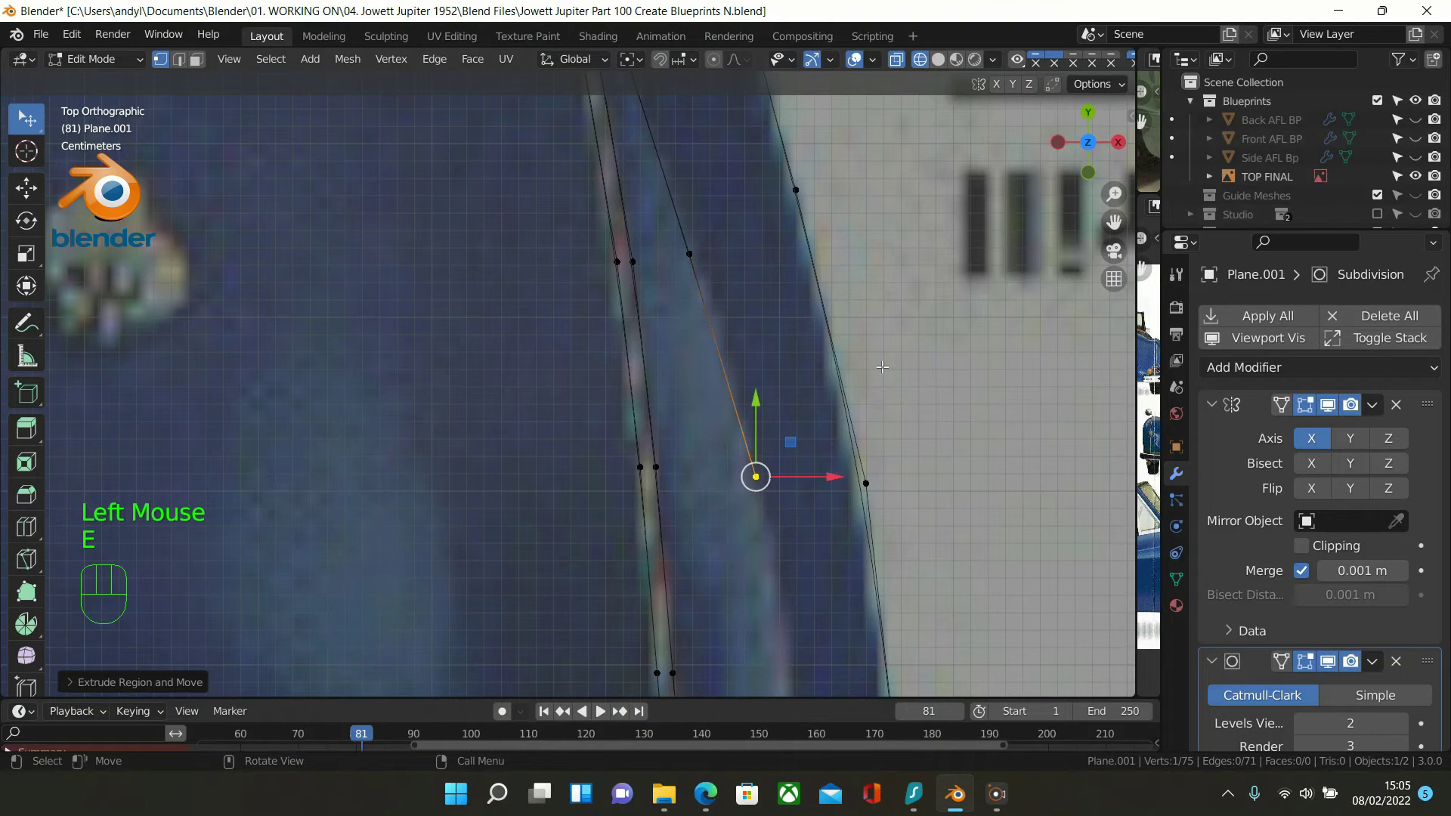
{"action": "scroll", "coordinate": [882, 366], "scroll_direction": "down", "scroll_amount": 1}
{"action": "middle_click_drag", "start_coordinate": [797, 390], "coordinate": [779, 145], "text": "shift"}
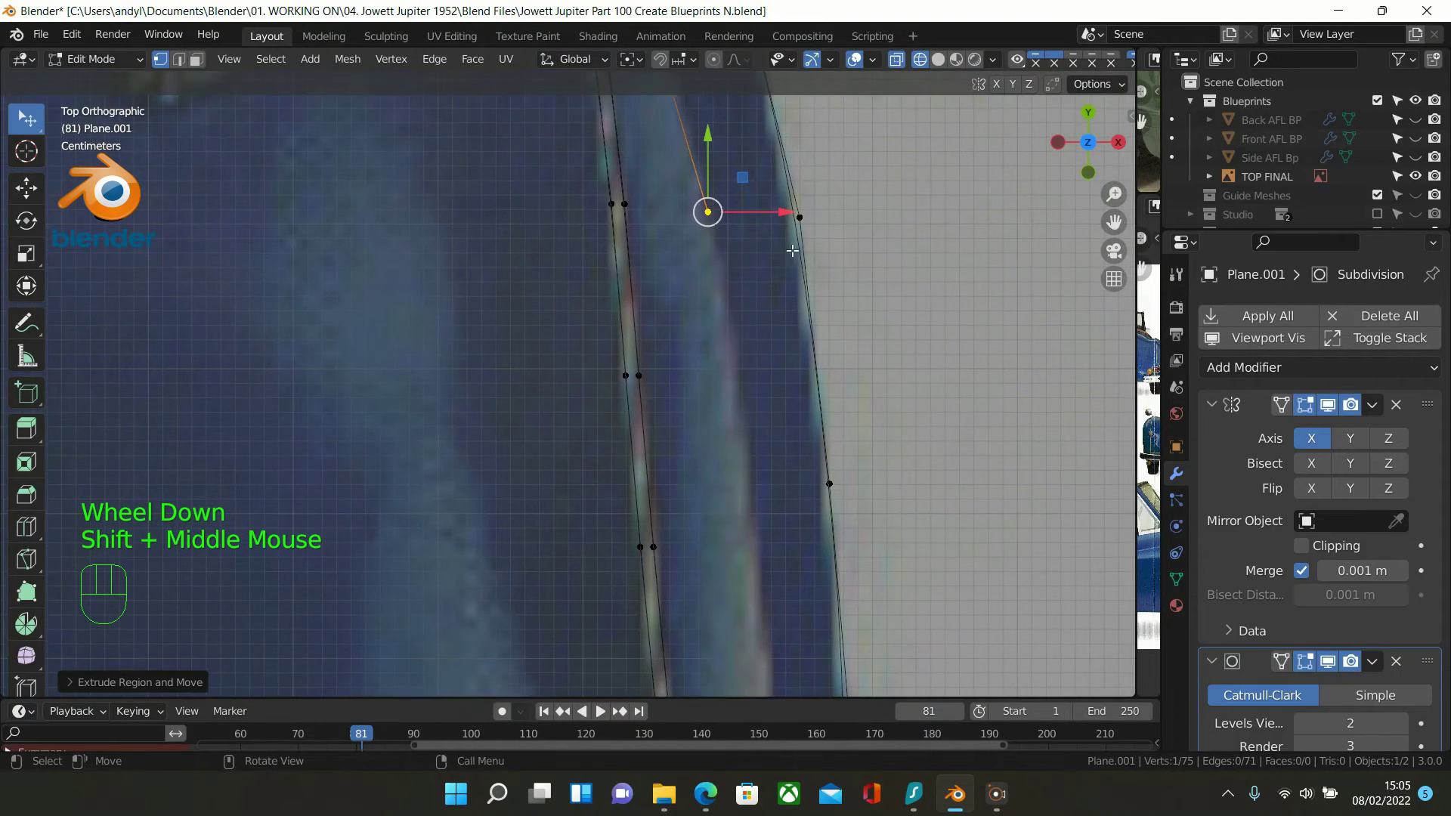
{"action": "key", "text": "e"}
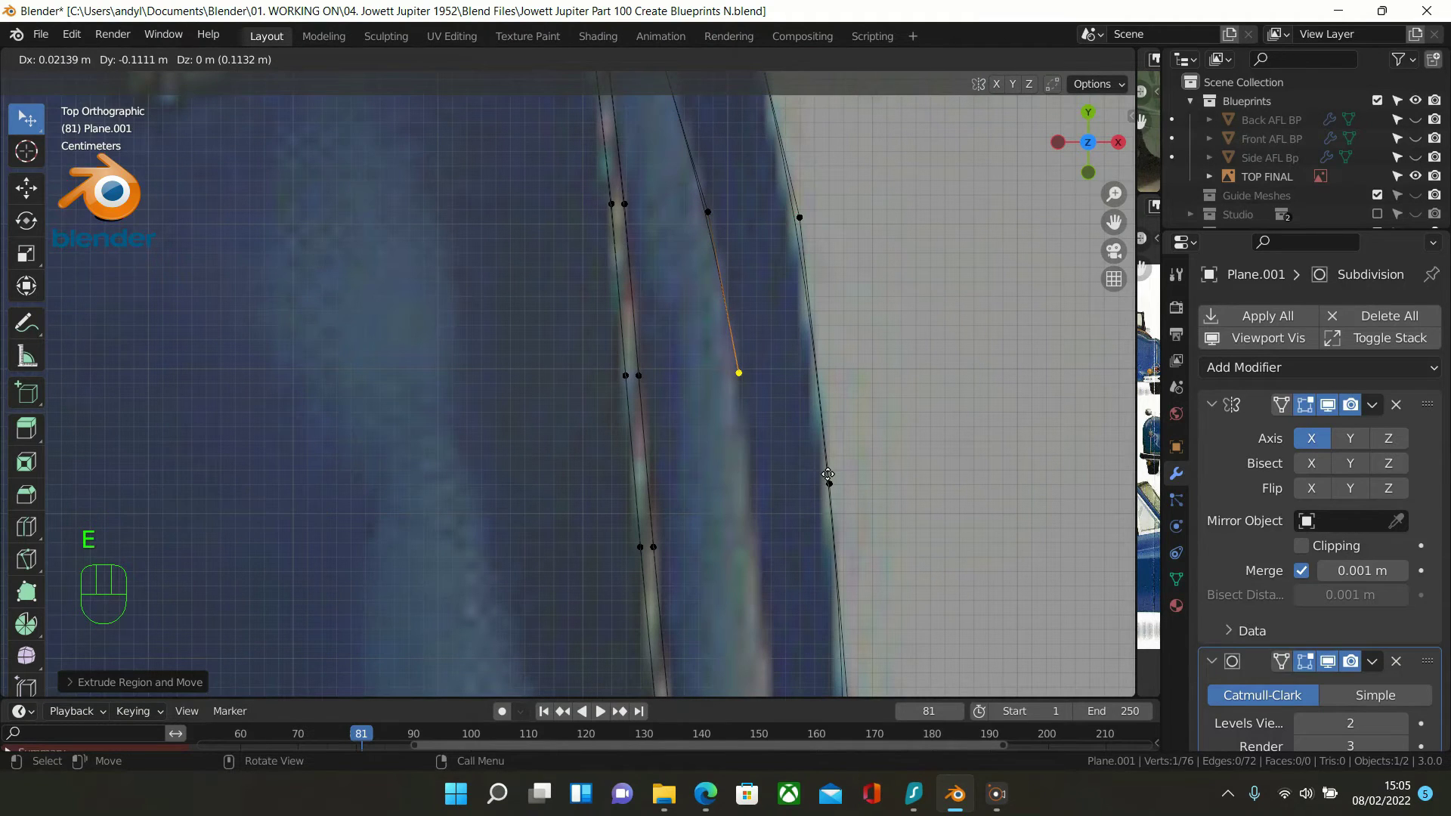
{"action": "left_click", "coordinate": [827, 474]}
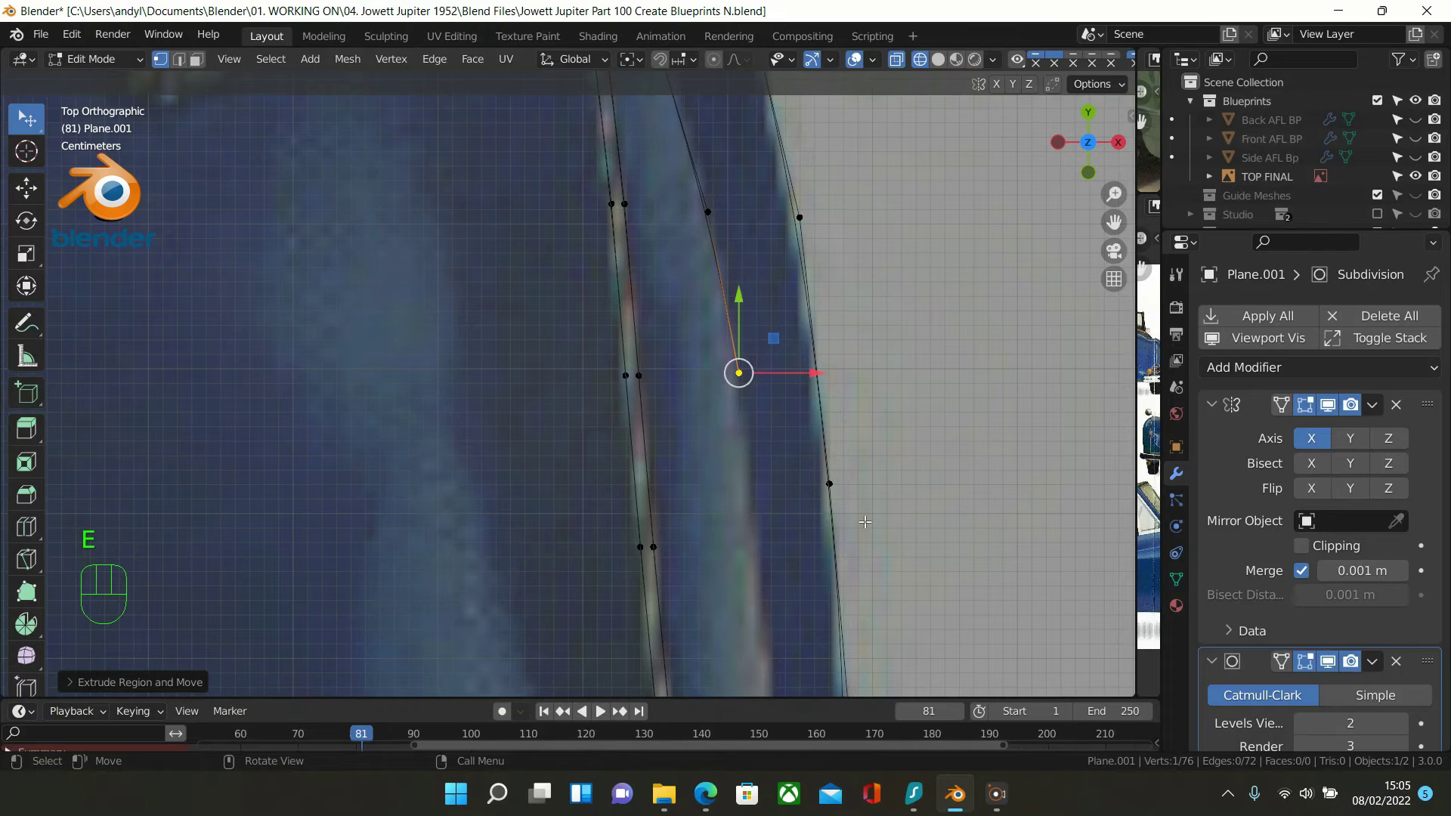
{"action": "key", "text": "e"}
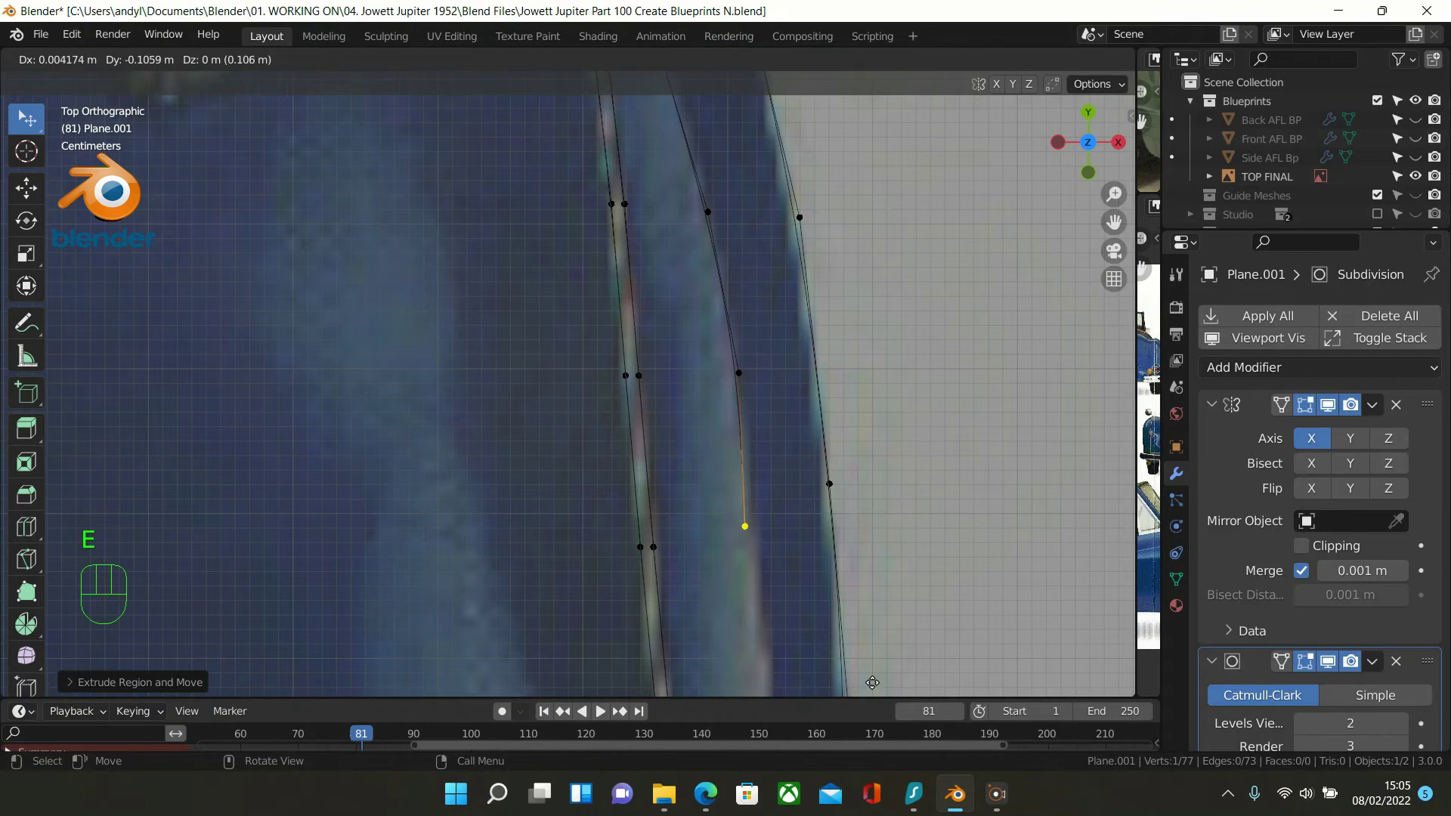
{"action": "left_click", "coordinate": [883, 75]}
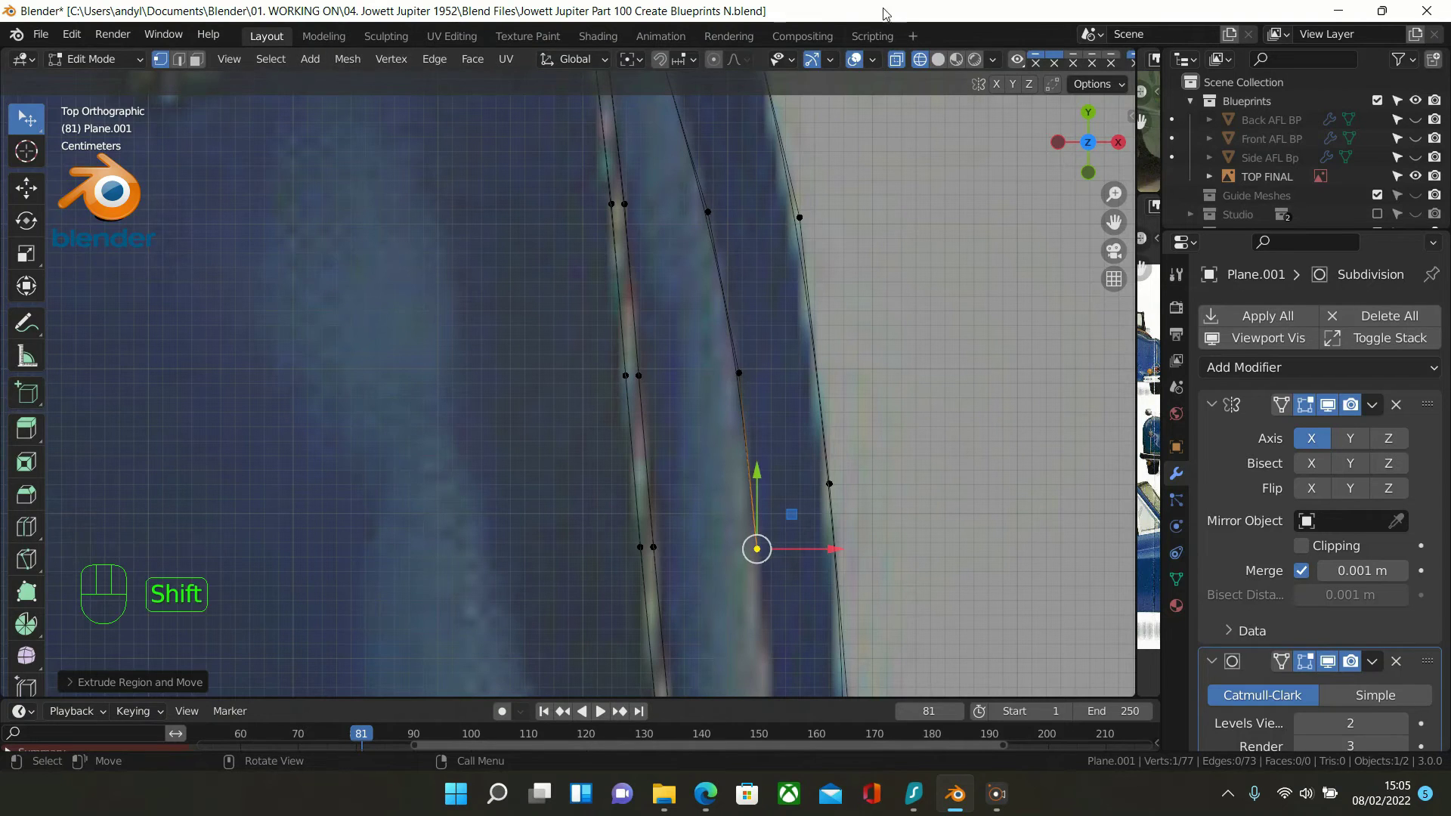
Extend the wing crease line forward along its straighter section with three more extruded segments of about 0.11 to 0.13 m
{"action": "middle_click_drag", "start_coordinate": [660, 299], "coordinate": [751, 677], "text": "shift"}
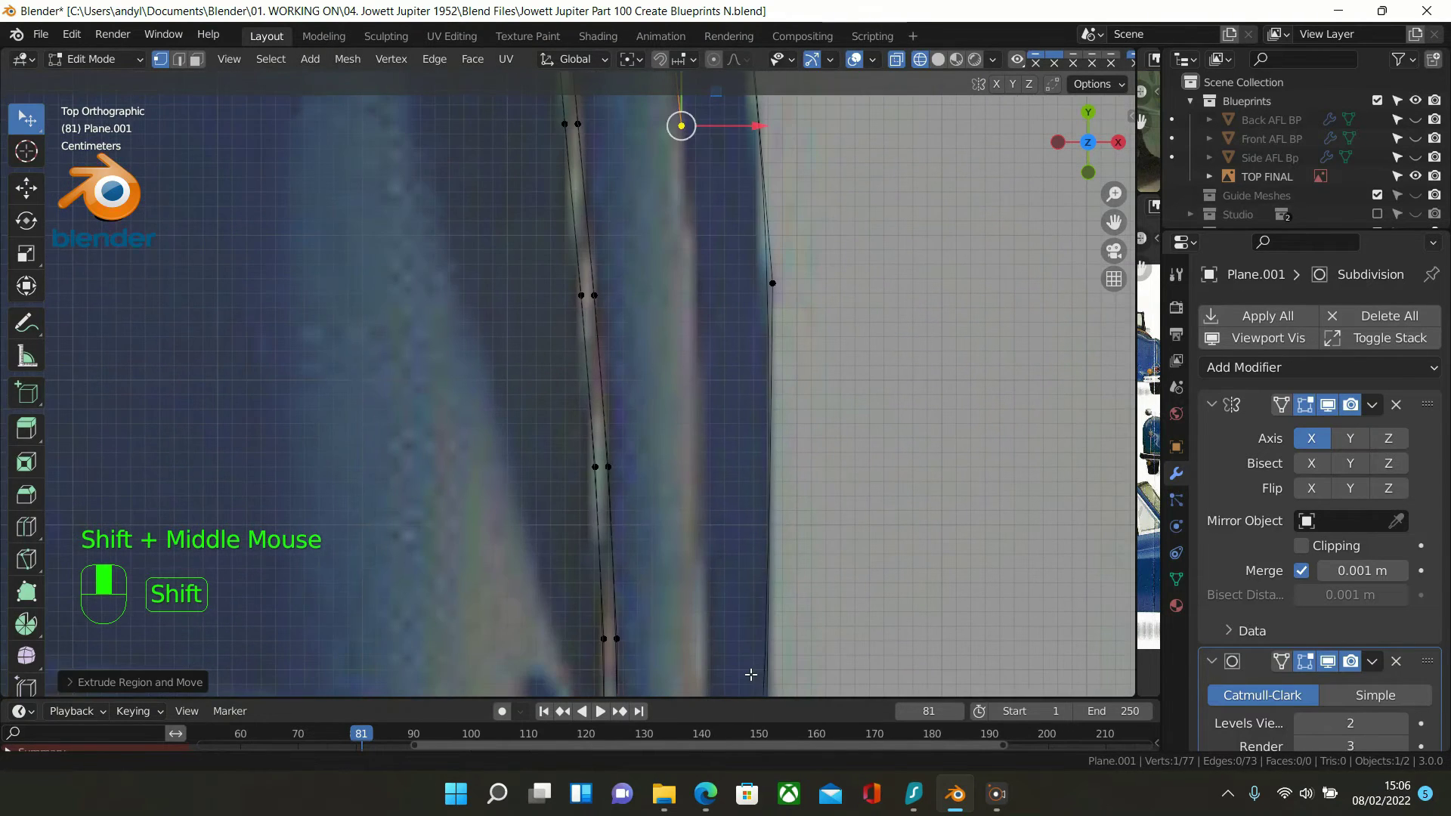
{"action": "key", "text": "e"}
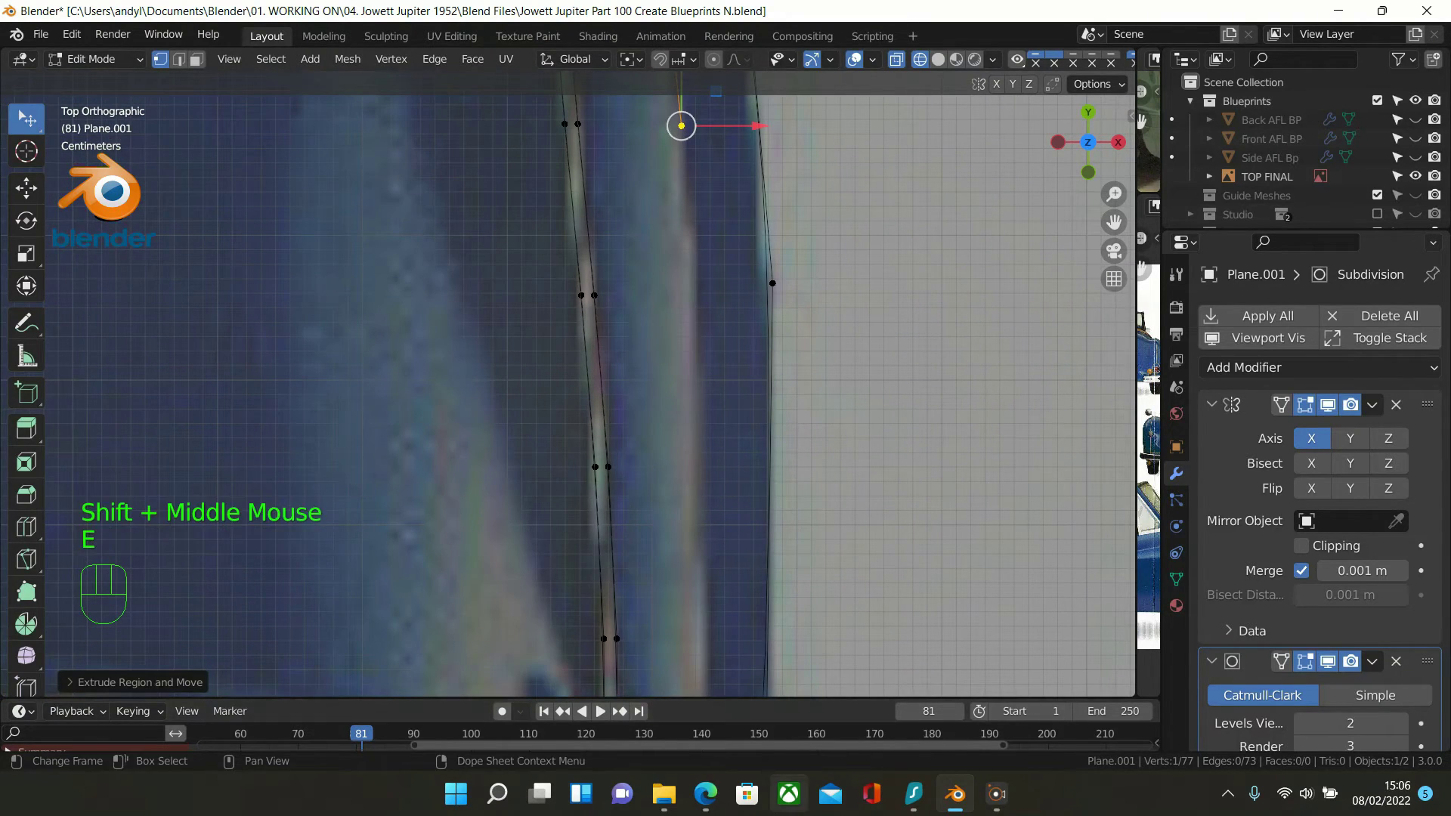
{"action": "key", "text": "e"}
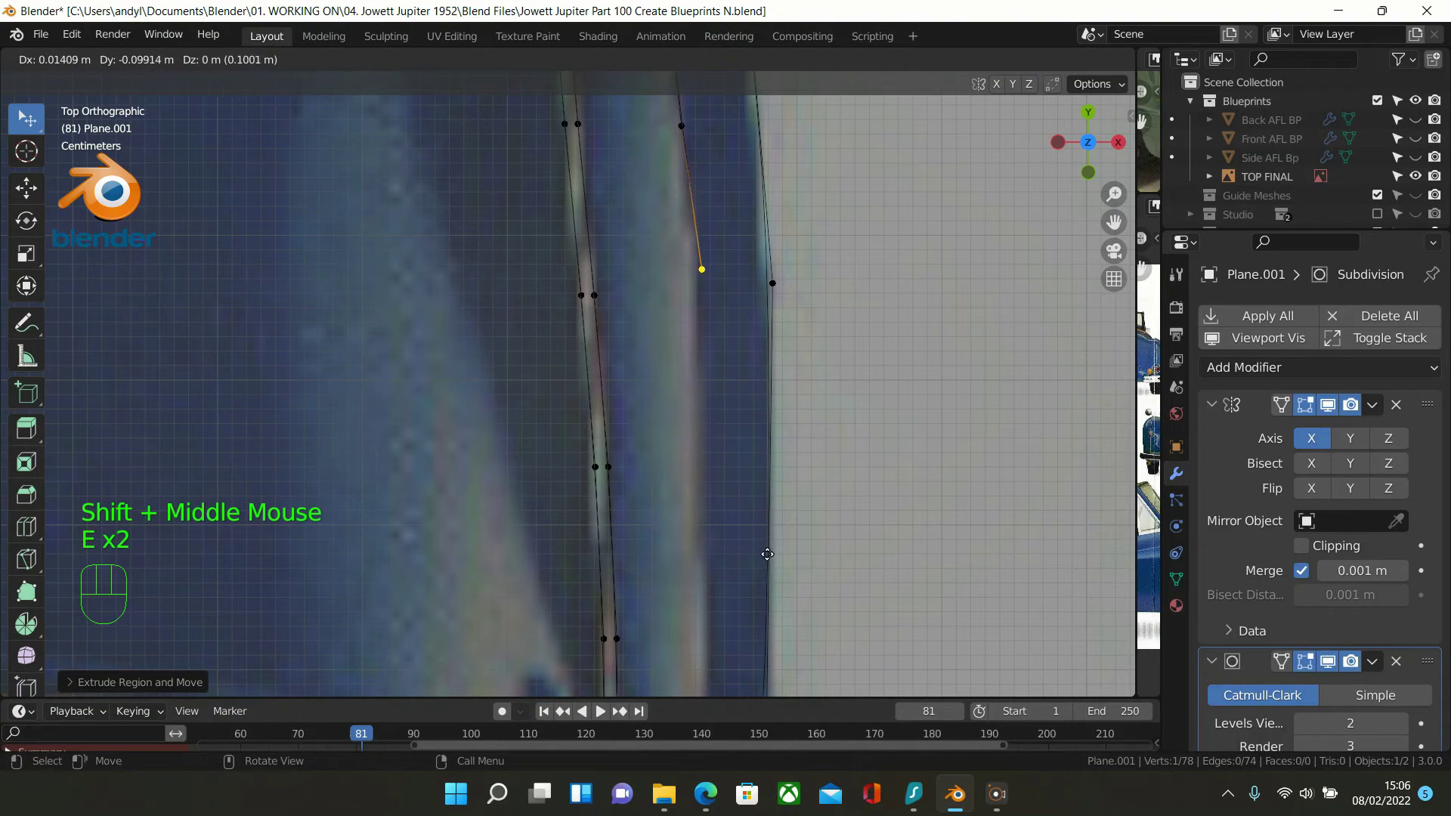
{"action": "left_click", "coordinate": [759, 559]}
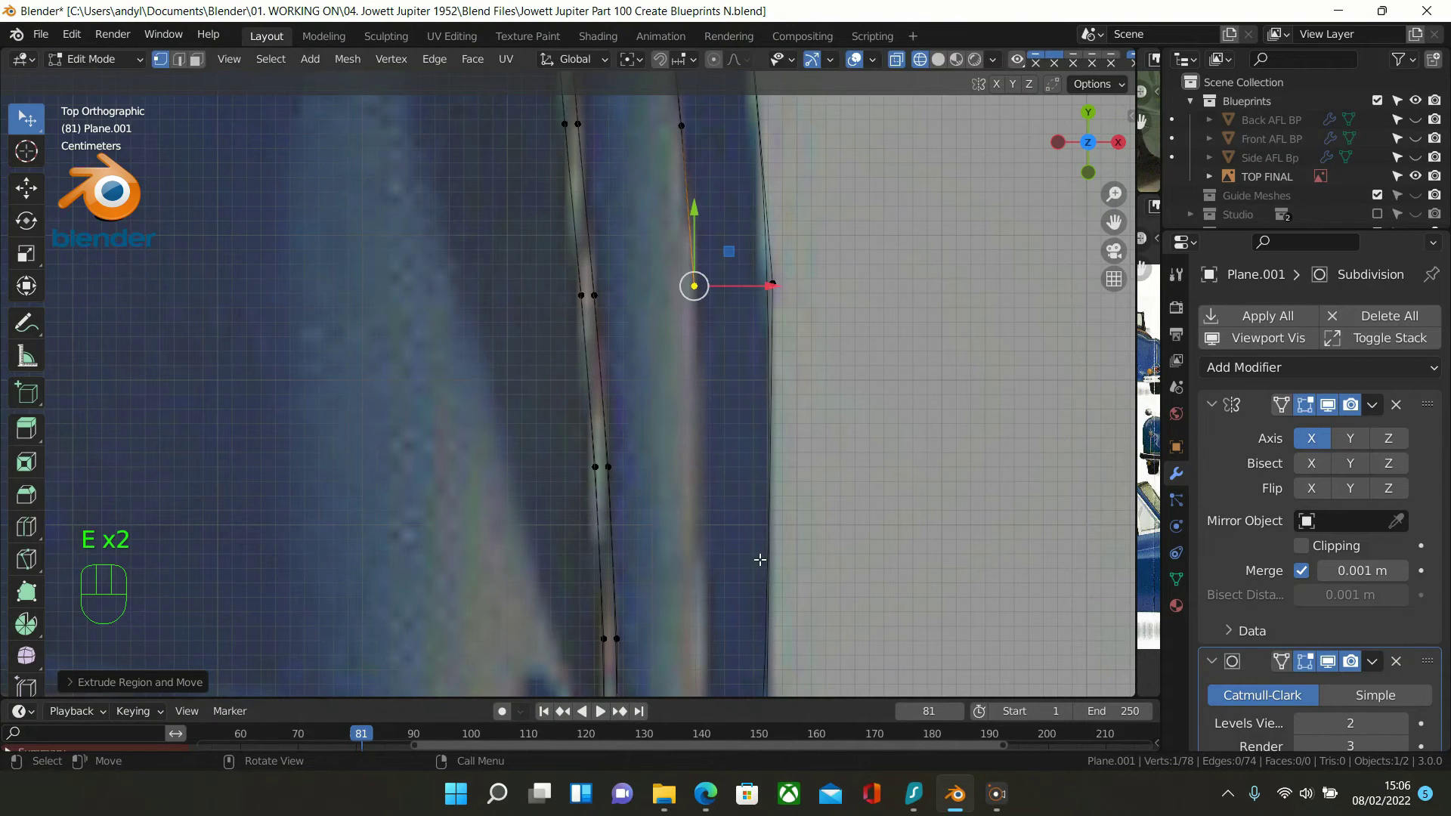
{"action": "key", "text": "e"}
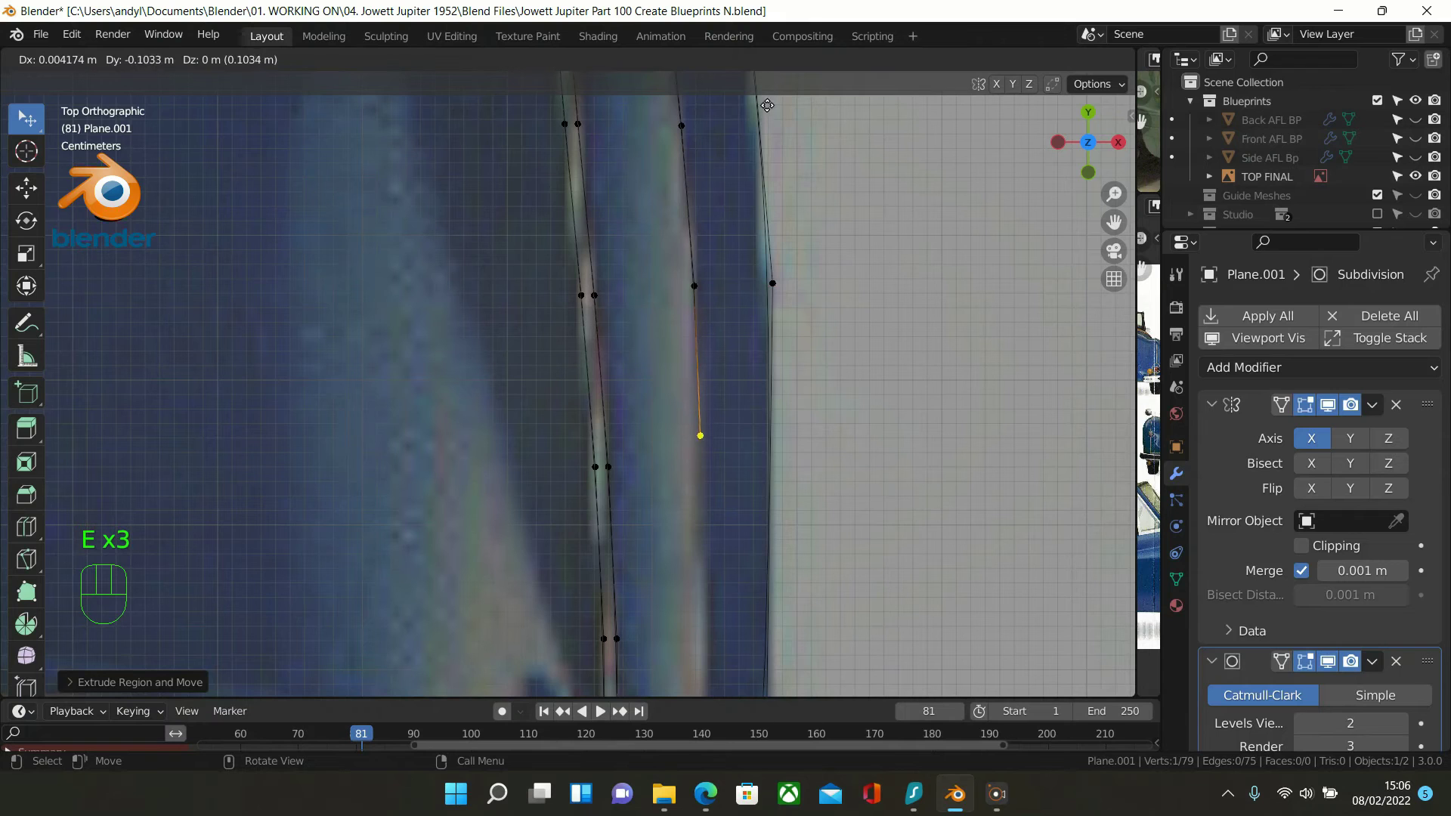
{"action": "left_click", "coordinate": [768, 134]}
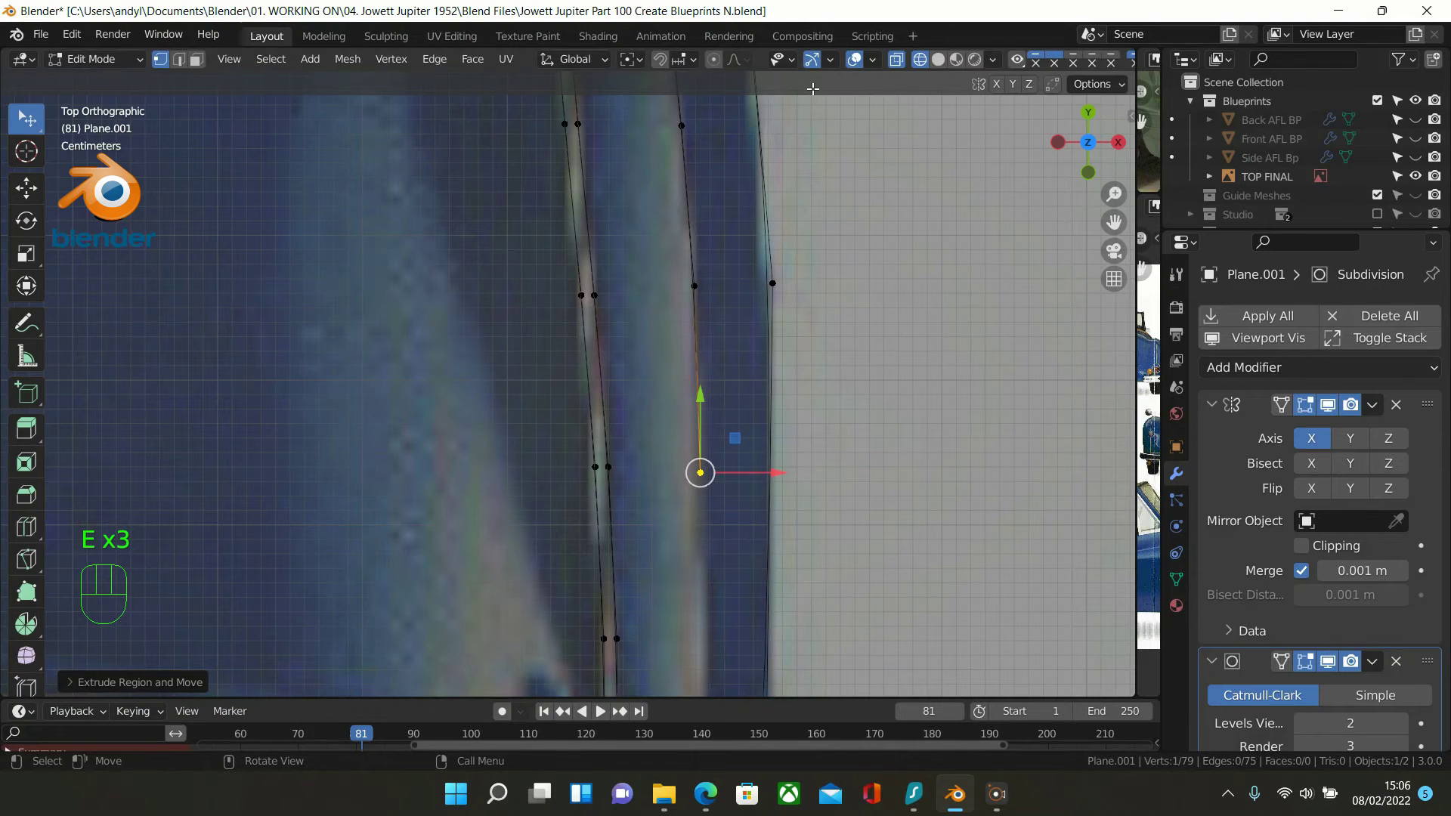
{"action": "key", "text": "e"}
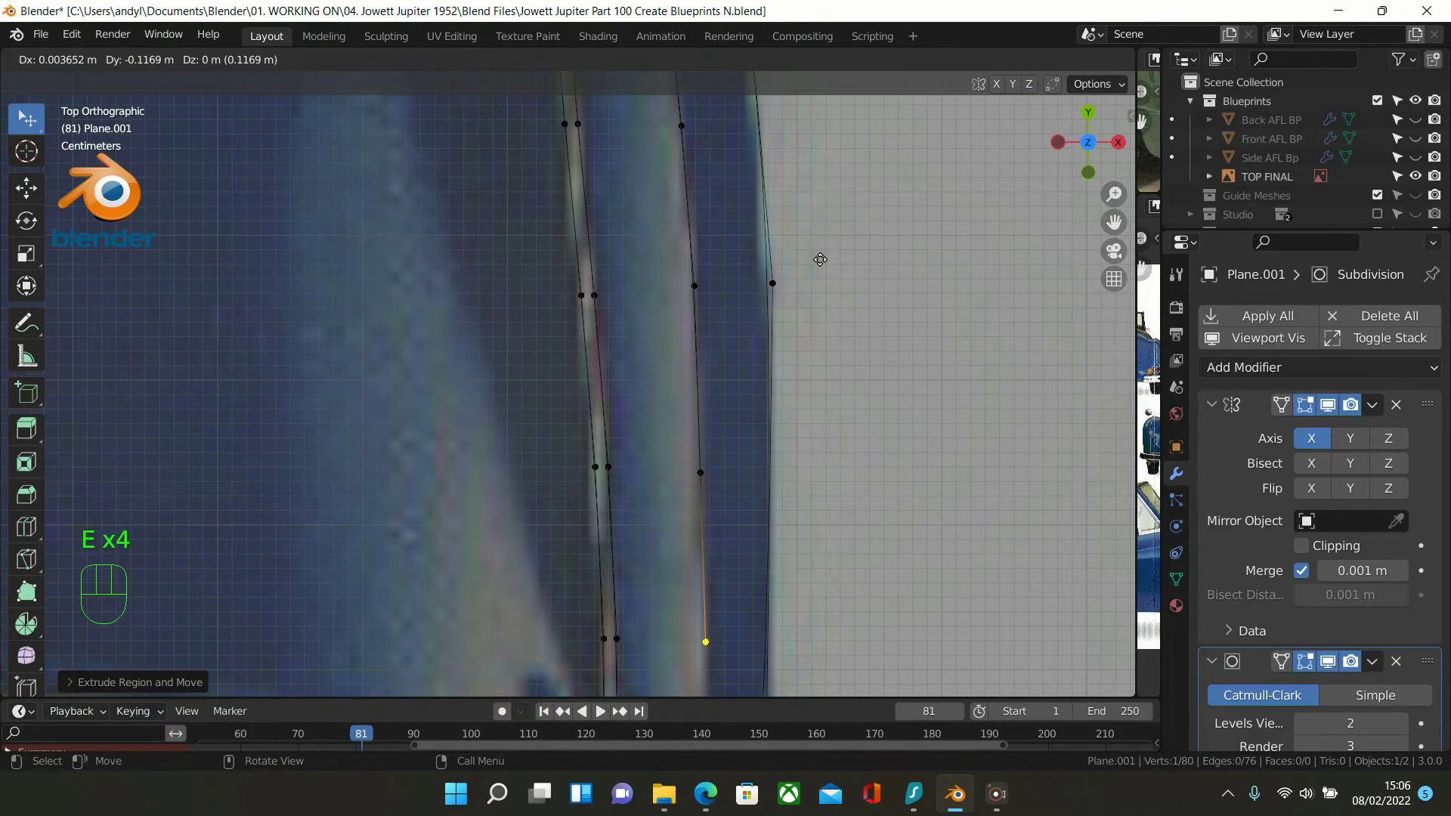
{"action": "left_click", "coordinate": [820, 266]}
{"action": "scroll", "coordinate": [837, 302], "scroll_direction": "down", "scroll_amount": 2}
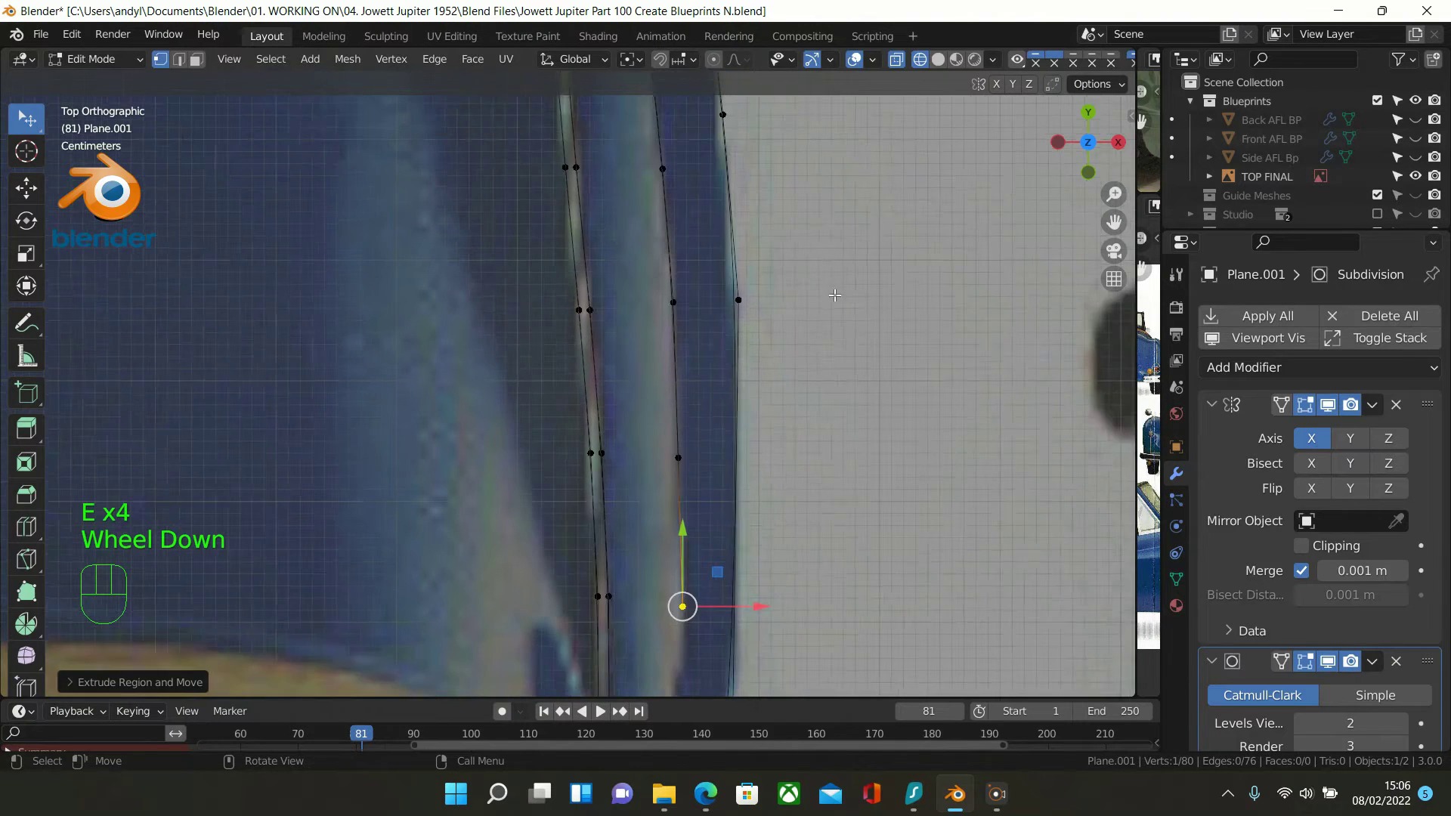
{"action": "middle_click_drag", "start_coordinate": [779, 362], "coordinate": [709, 184], "text": "shift"}
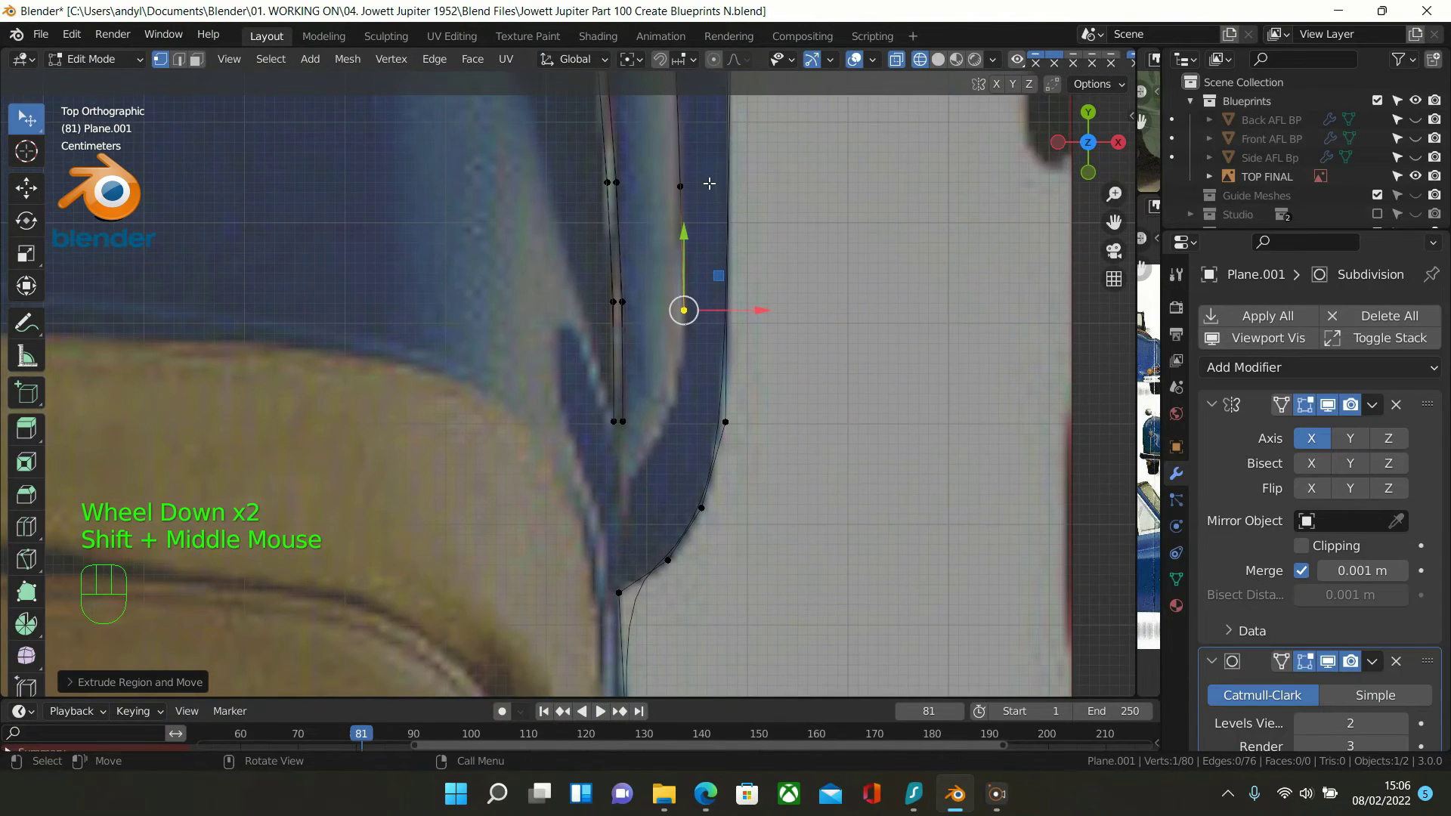
Continue the wing crease line with three extruded segments, the first about 0.1 m, curving inward around the blueprint highlight's front tip
{"action": "key", "text": "e"}
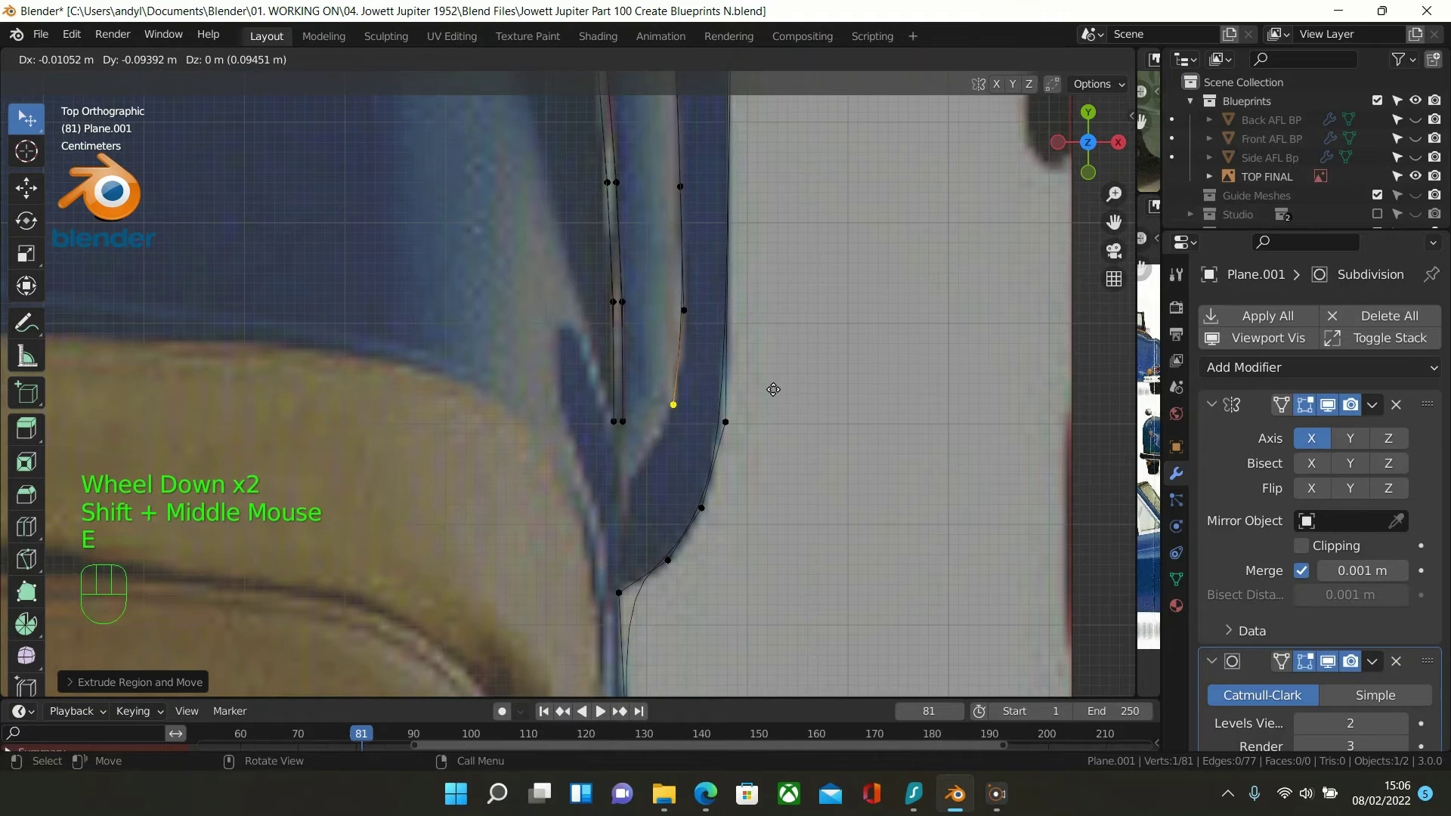
{"action": "left_click", "coordinate": [773, 395]}
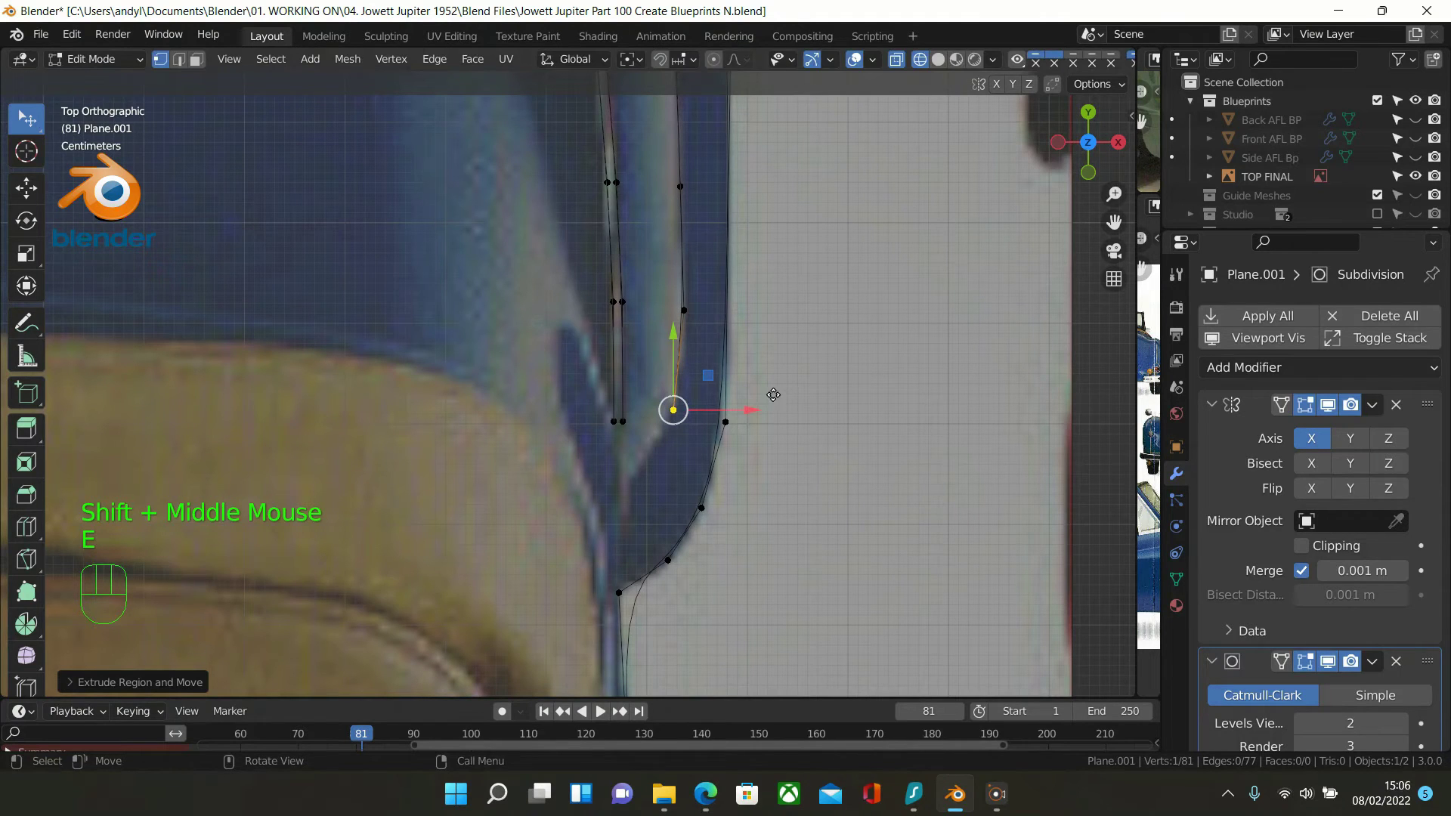
{"action": "key", "text": "e"}
{"action": "left_click", "coordinate": [754, 428]}
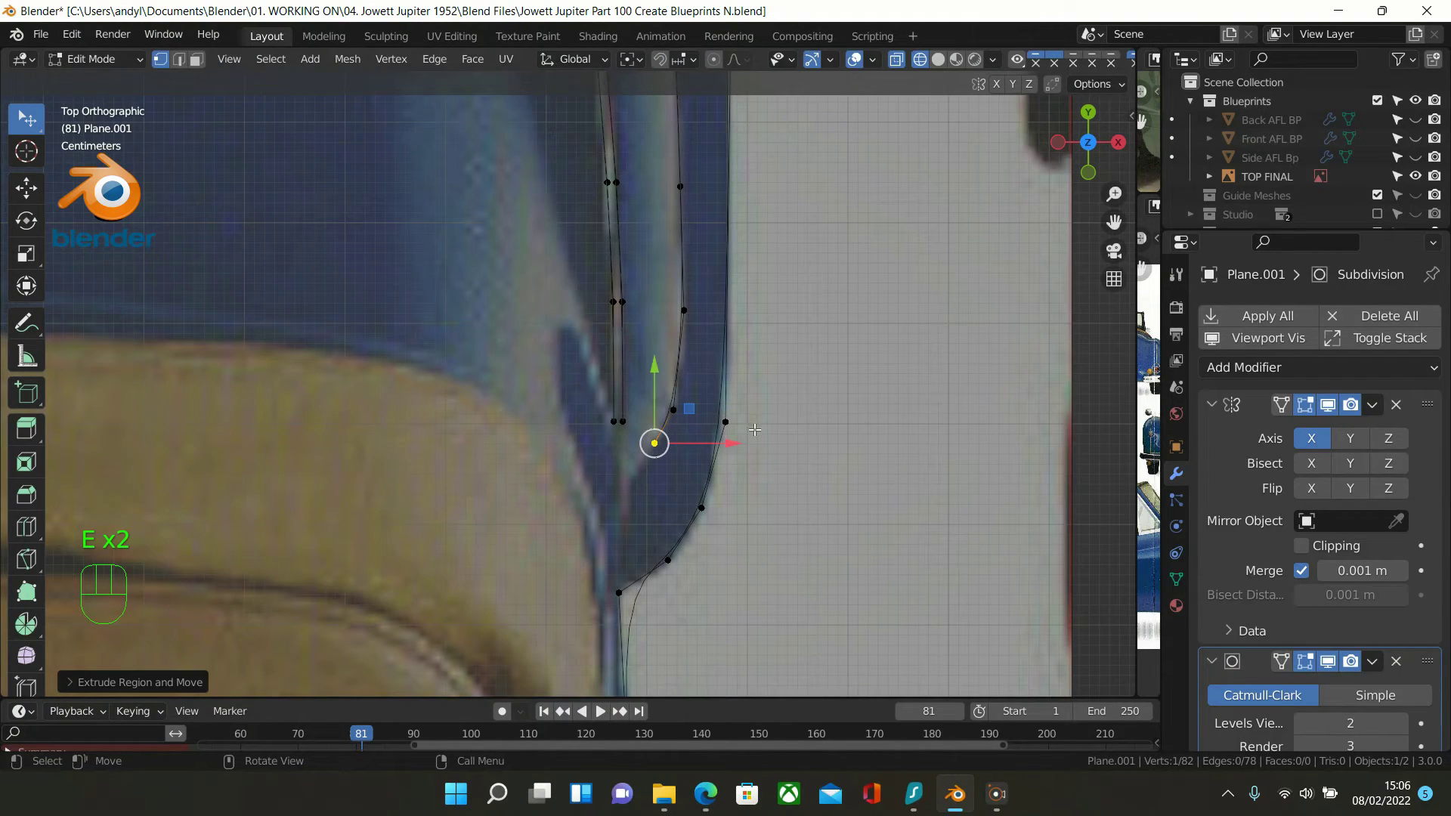
{"action": "key", "text": "e"}
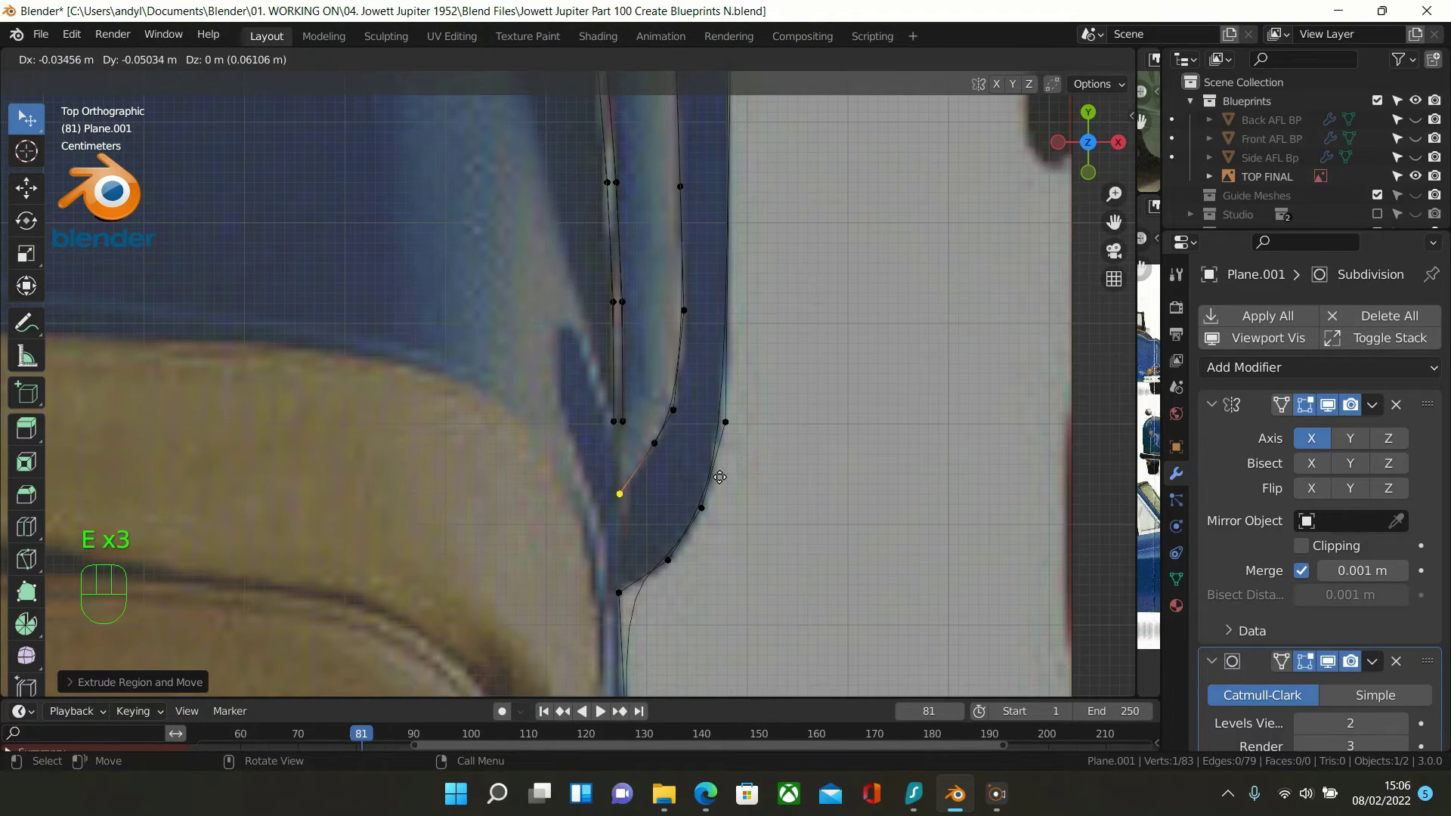
{"action": "left_click", "coordinate": [719, 471]}
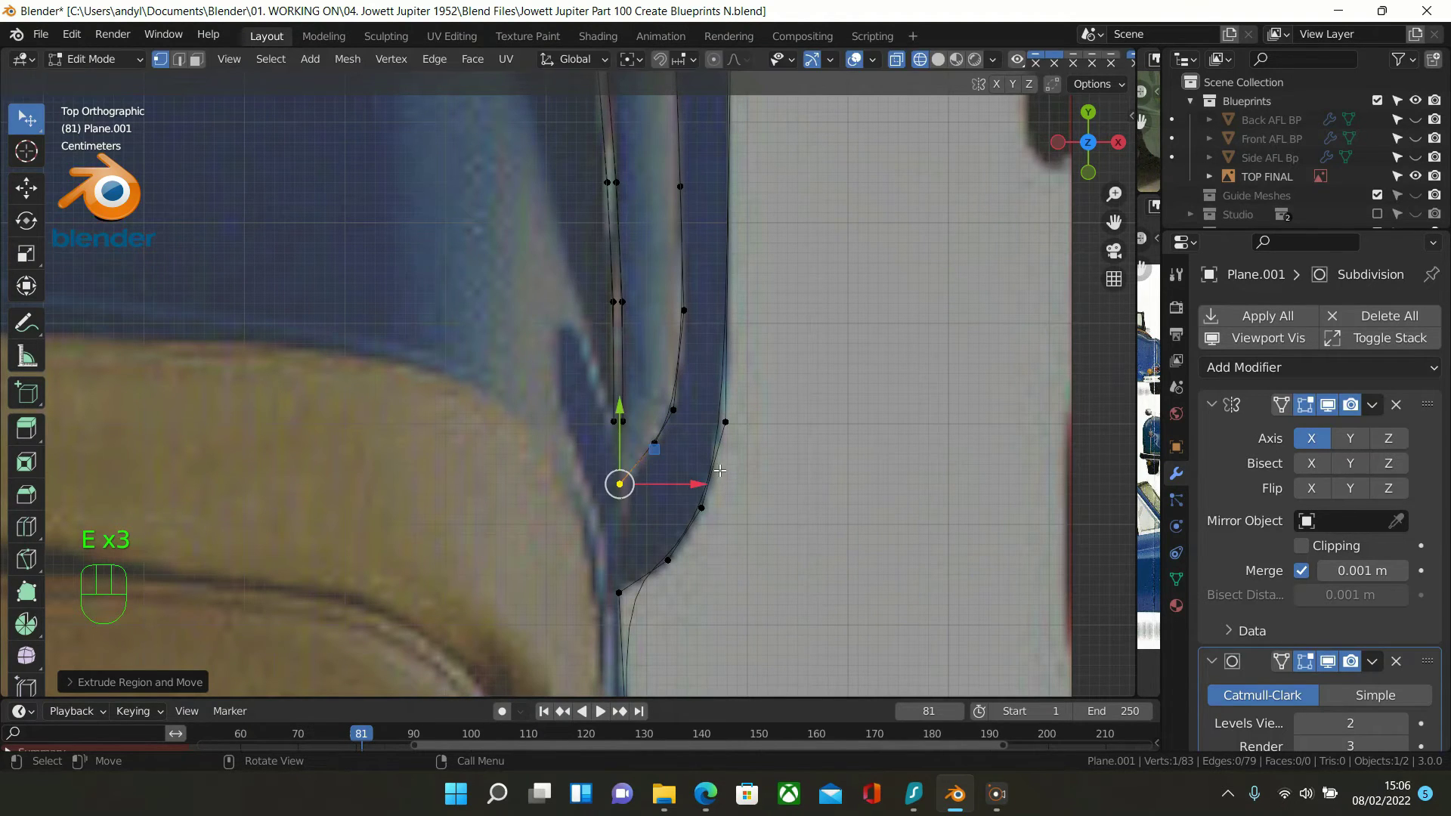
Join the inner seam line's front end vertex to the crease line's last vertex with an edge
{"action": "left_click", "coordinate": [613, 421]}
{"action": "scroll", "coordinate": [643, 429], "scroll_direction": "up", "scroll_amount": 1}
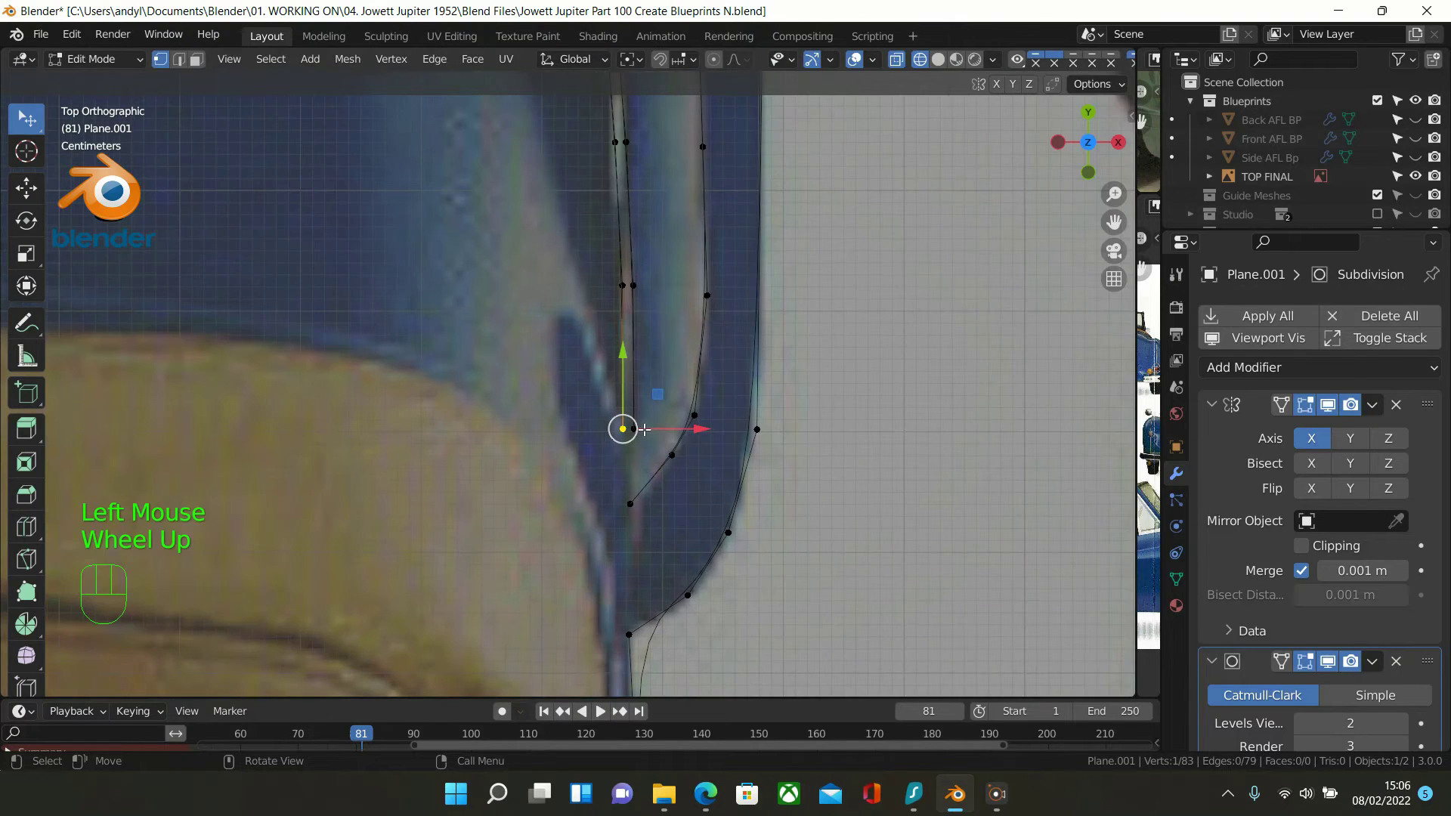
{"action": "scroll", "coordinate": [644, 429], "scroll_direction": "up", "scroll_amount": 1}
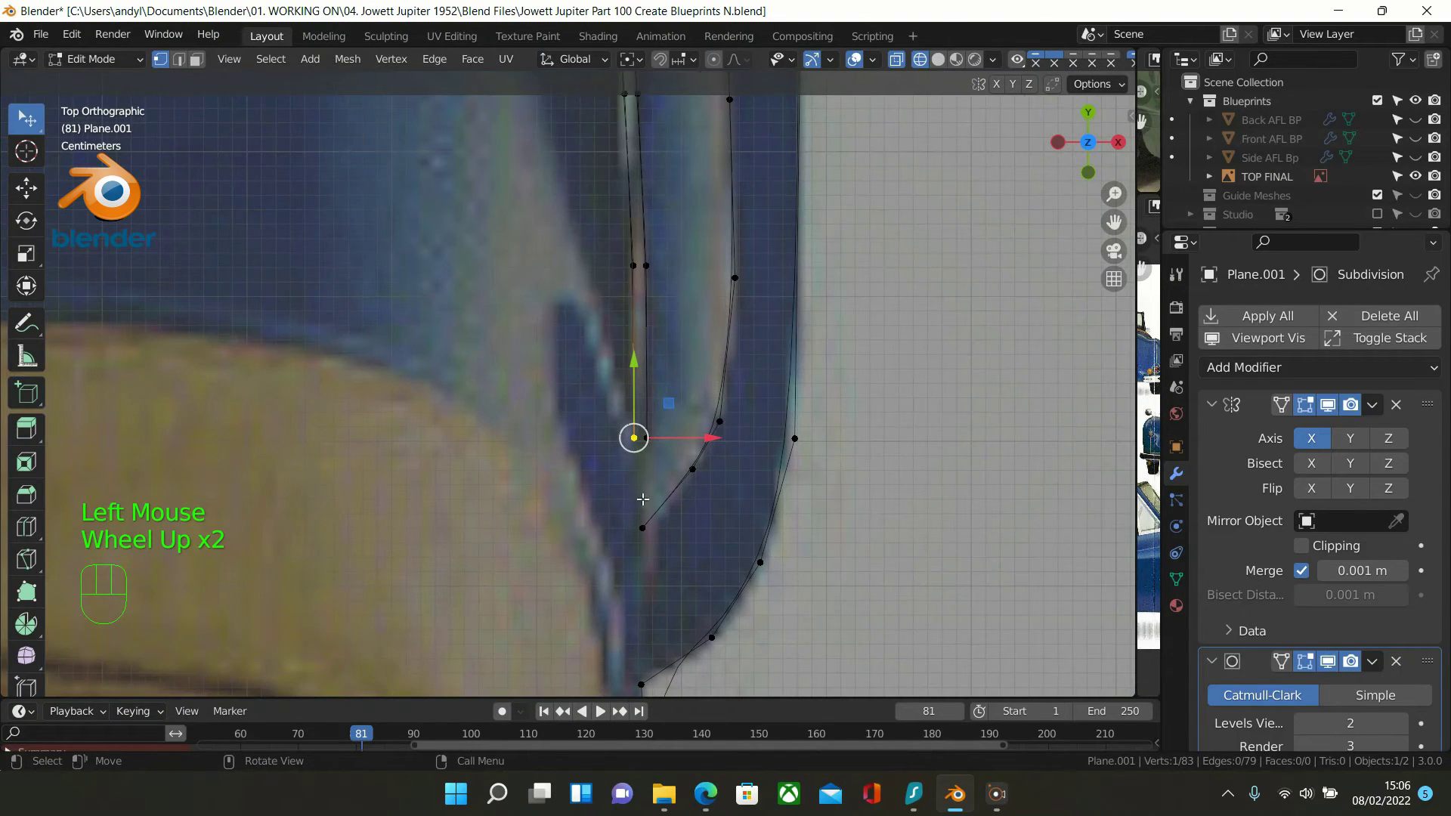
{"action": "left_click", "coordinate": [642, 527], "text": "shift"}
{"action": "key", "text": "f"}
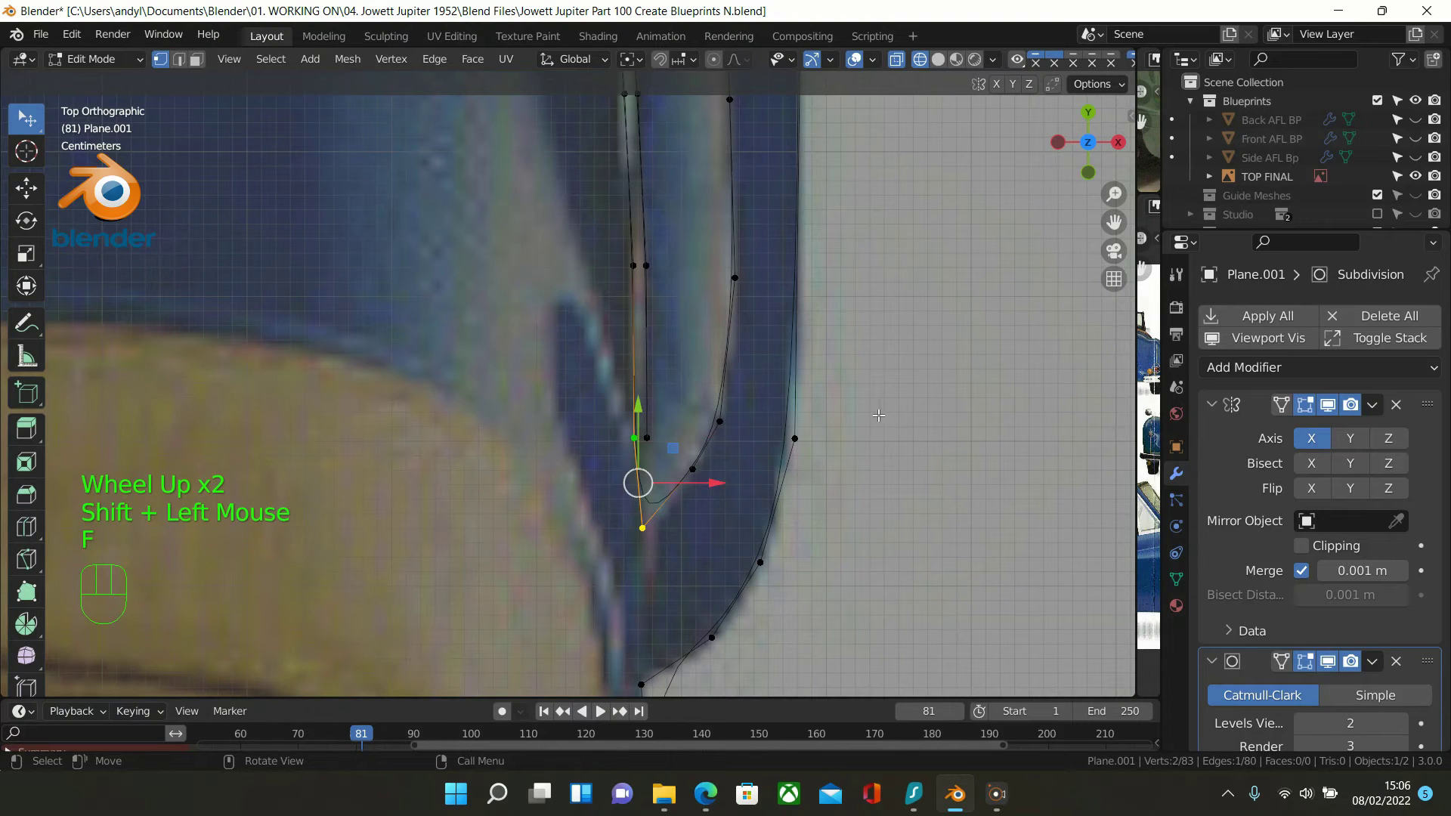
Close the front end of the doubled seam with an edge between the inner and outer lines' end vertices, and clear the selection
{"action": "left_click", "coordinate": [646, 437]}
{"action": "left_click", "coordinate": [633, 438], "text": "shift"}
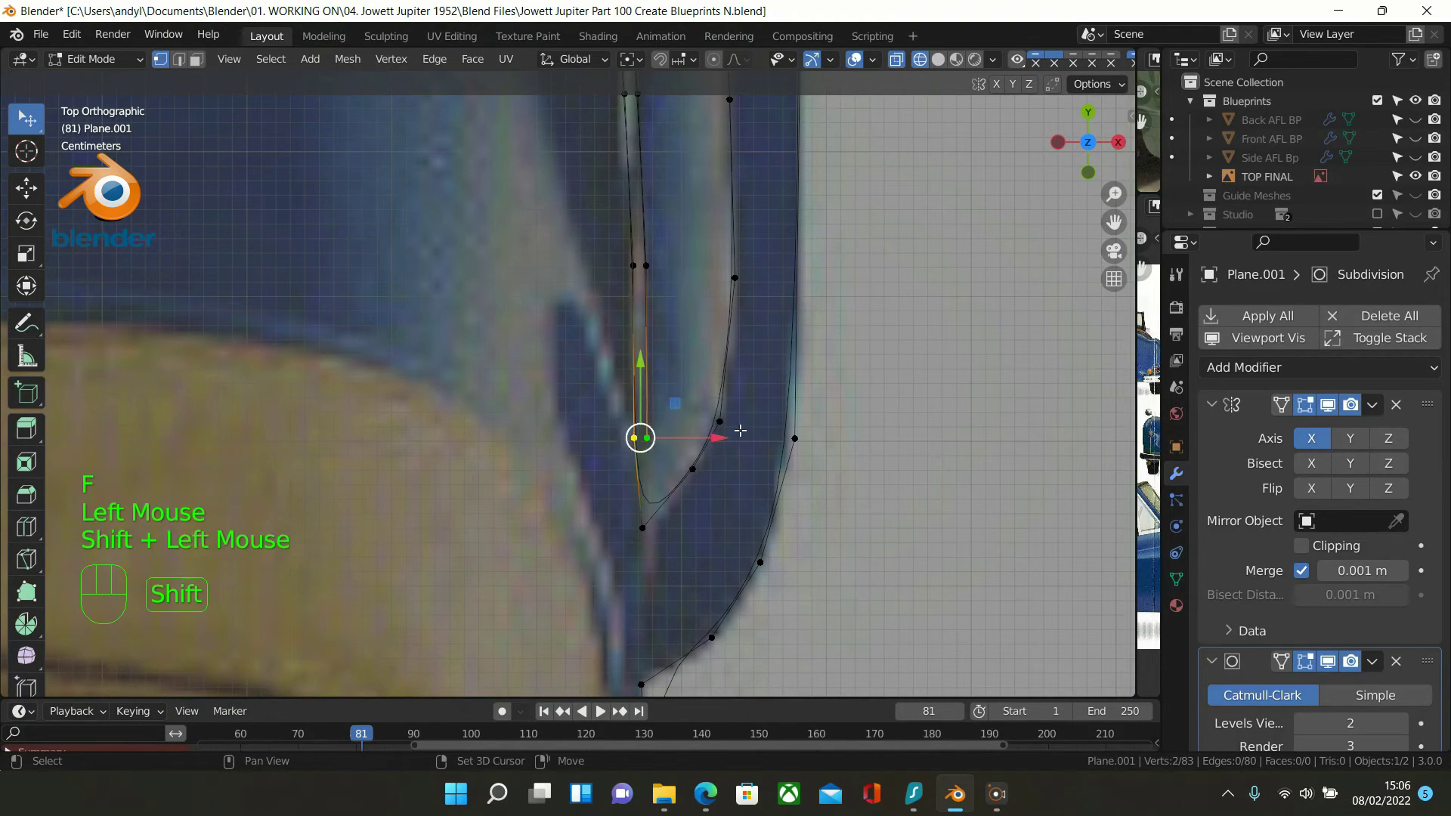
{"action": "key", "text": "f"}
{"action": "scroll", "coordinate": [873, 414], "scroll_direction": "down", "scroll_amount": 1}
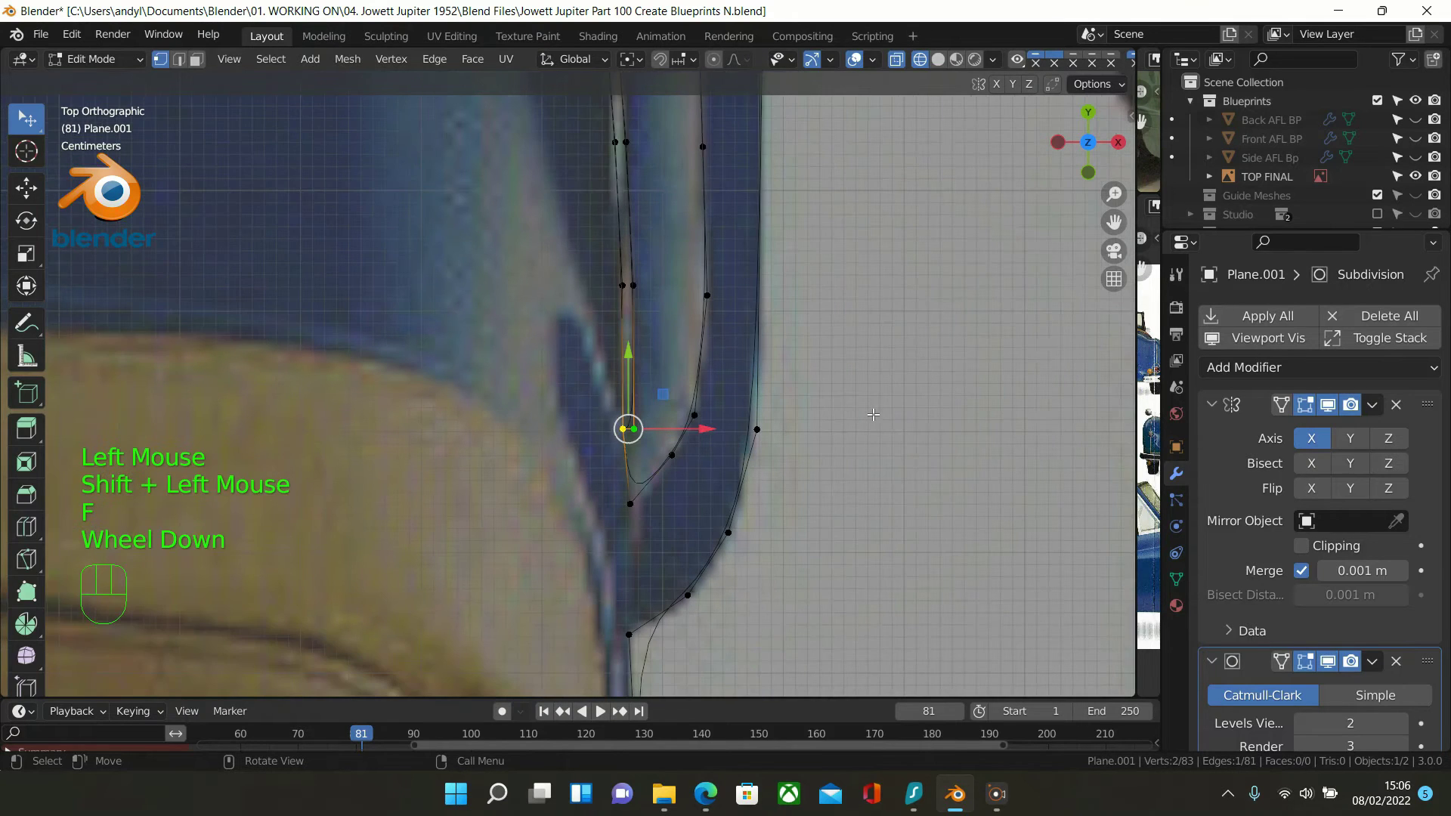
{"action": "left_click", "coordinate": [889, 409]}
Examine the smoothed seam and crease lines against the blueprint in Object Mode, and return to Edit Mode
{"action": "scroll", "coordinate": [888, 408], "scroll_direction": "down", "scroll_amount": 3}
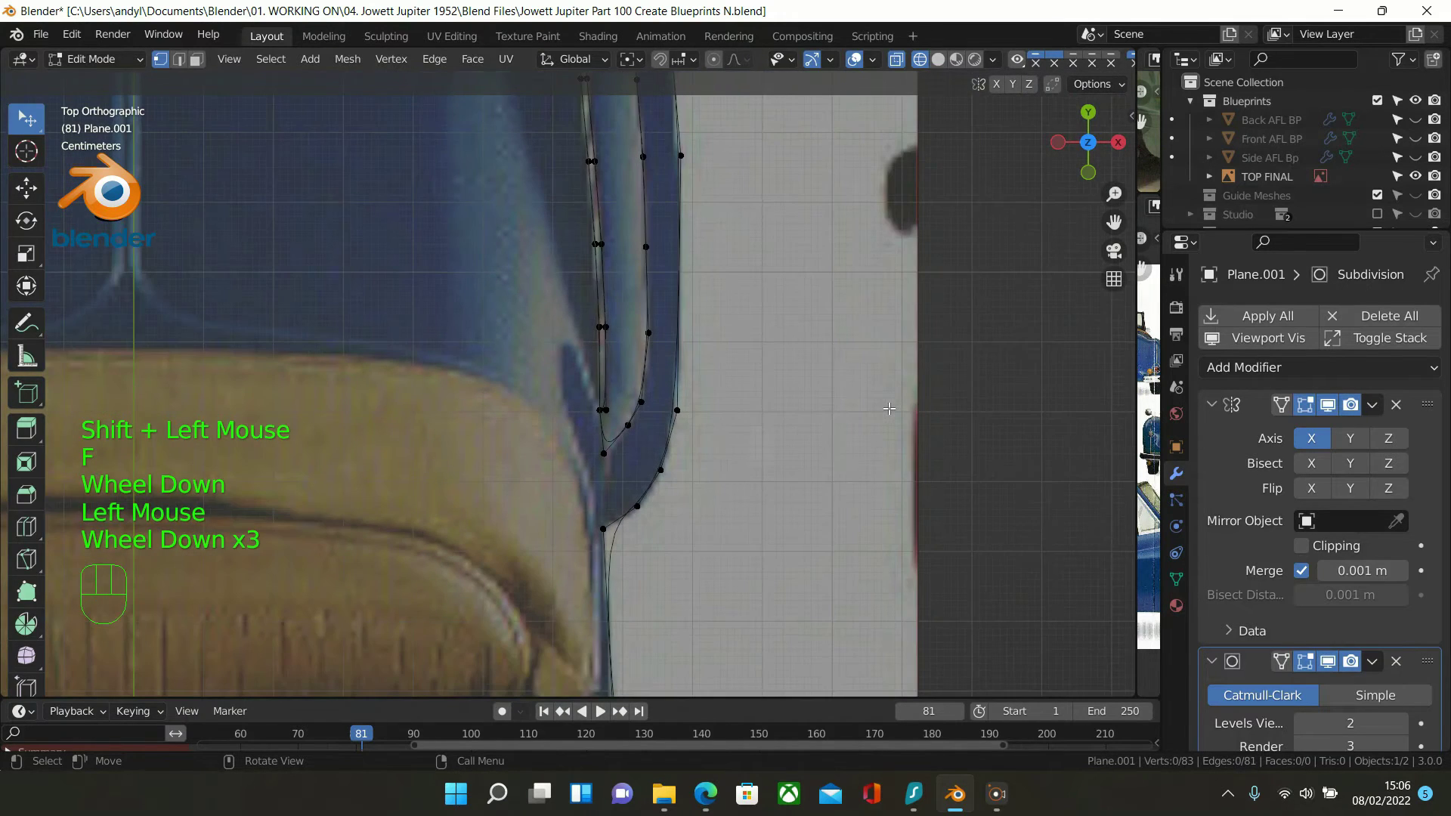
{"action": "key", "text": "Tab"}
{"action": "scroll", "coordinate": [850, 391], "scroll_direction": "down", "scroll_amount": 2}
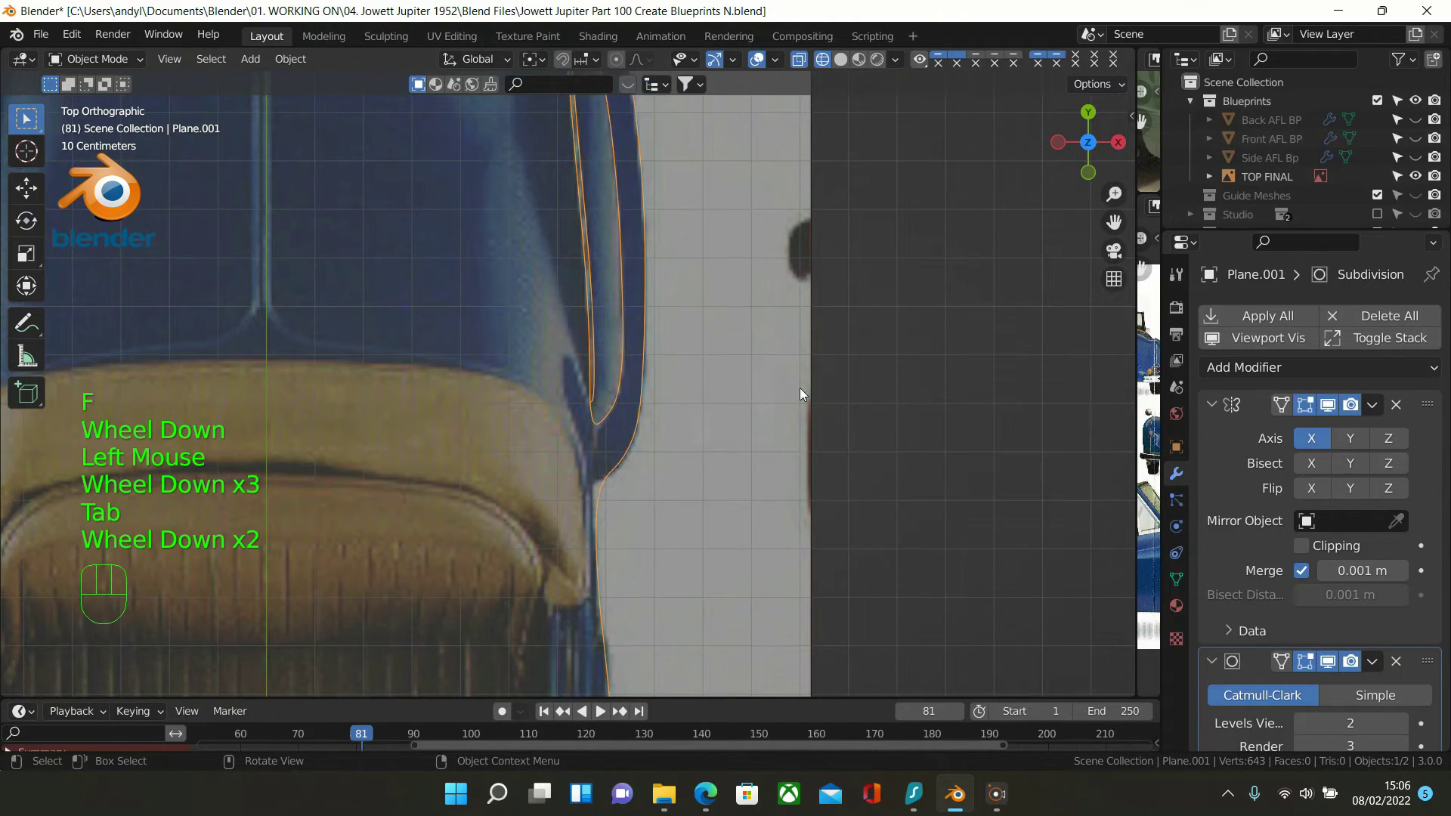
{"action": "scroll", "coordinate": [726, 375], "scroll_direction": "up", "scroll_amount": 1}
{"action": "key", "text": "Tab"}
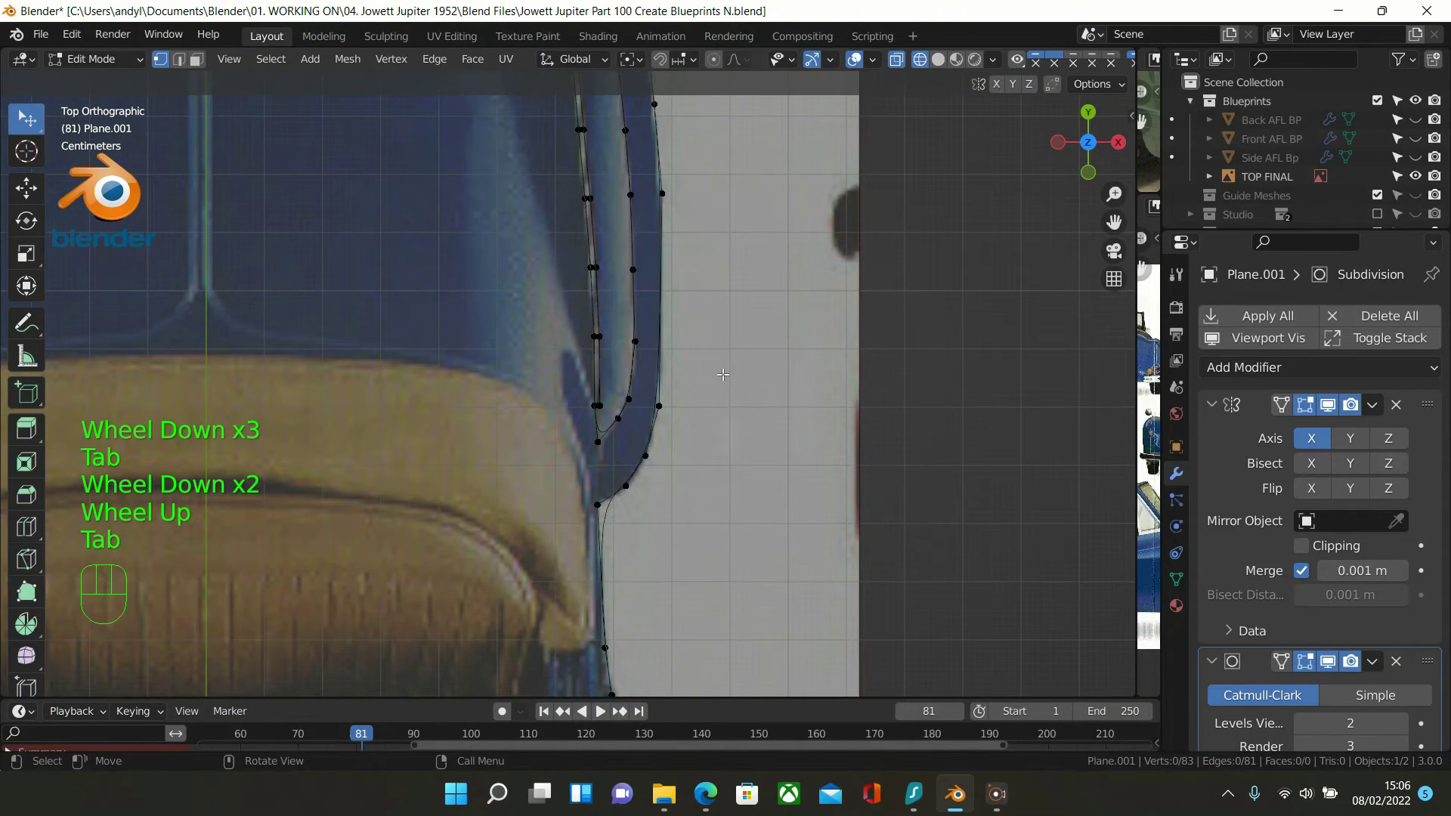
{"action": "scroll", "coordinate": [541, 208], "scroll_direction": "down", "scroll_amount": 2}
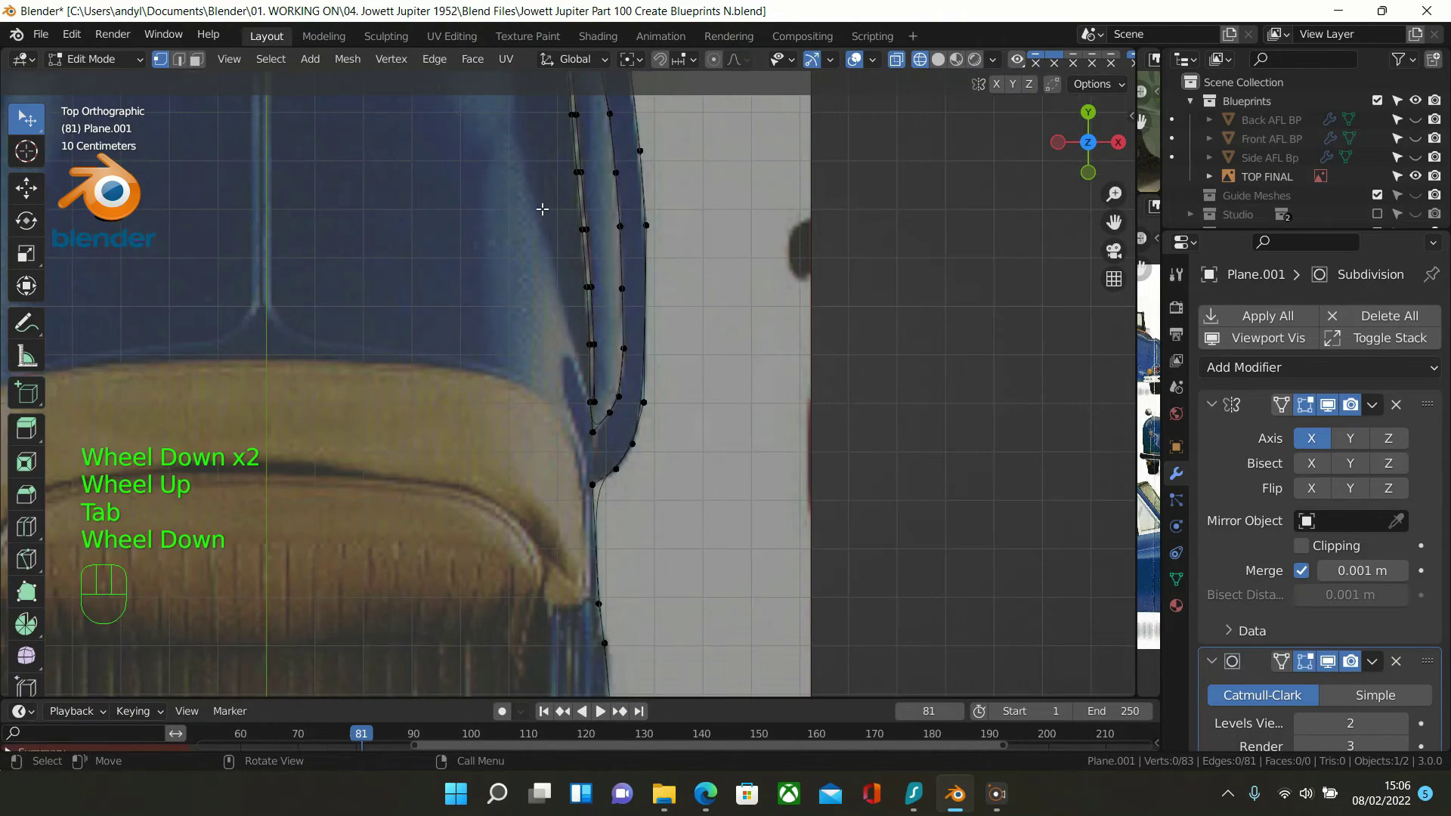
{"action": "scroll", "coordinate": [592, 368], "scroll_direction": "down", "scroll_amount": 1}
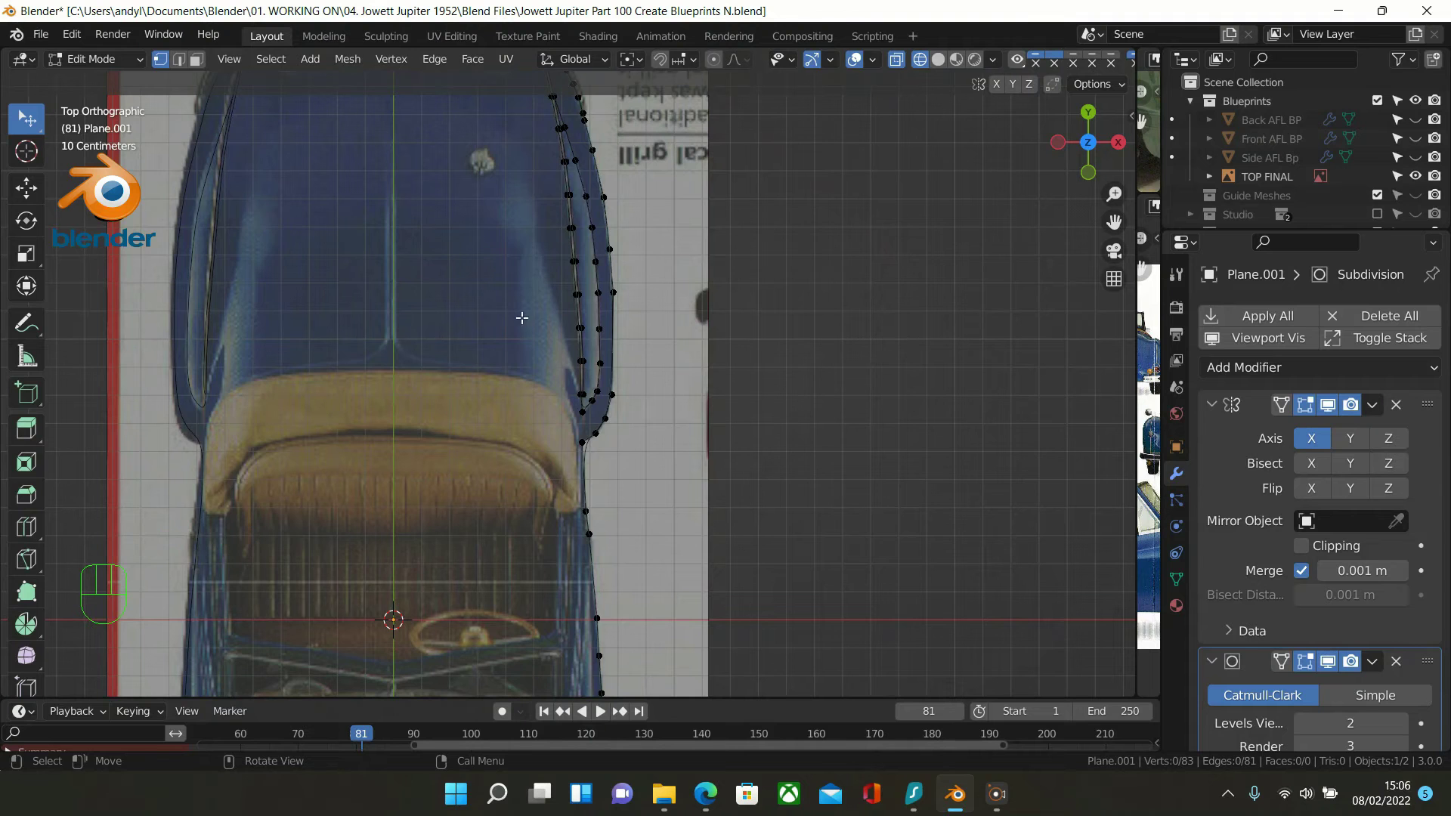
Extrude a segment about 0.13 m from the inner seam line's front end vertex, rearward and inward along the body's dark edge
{"action": "left_click", "coordinate": [578, 391]}
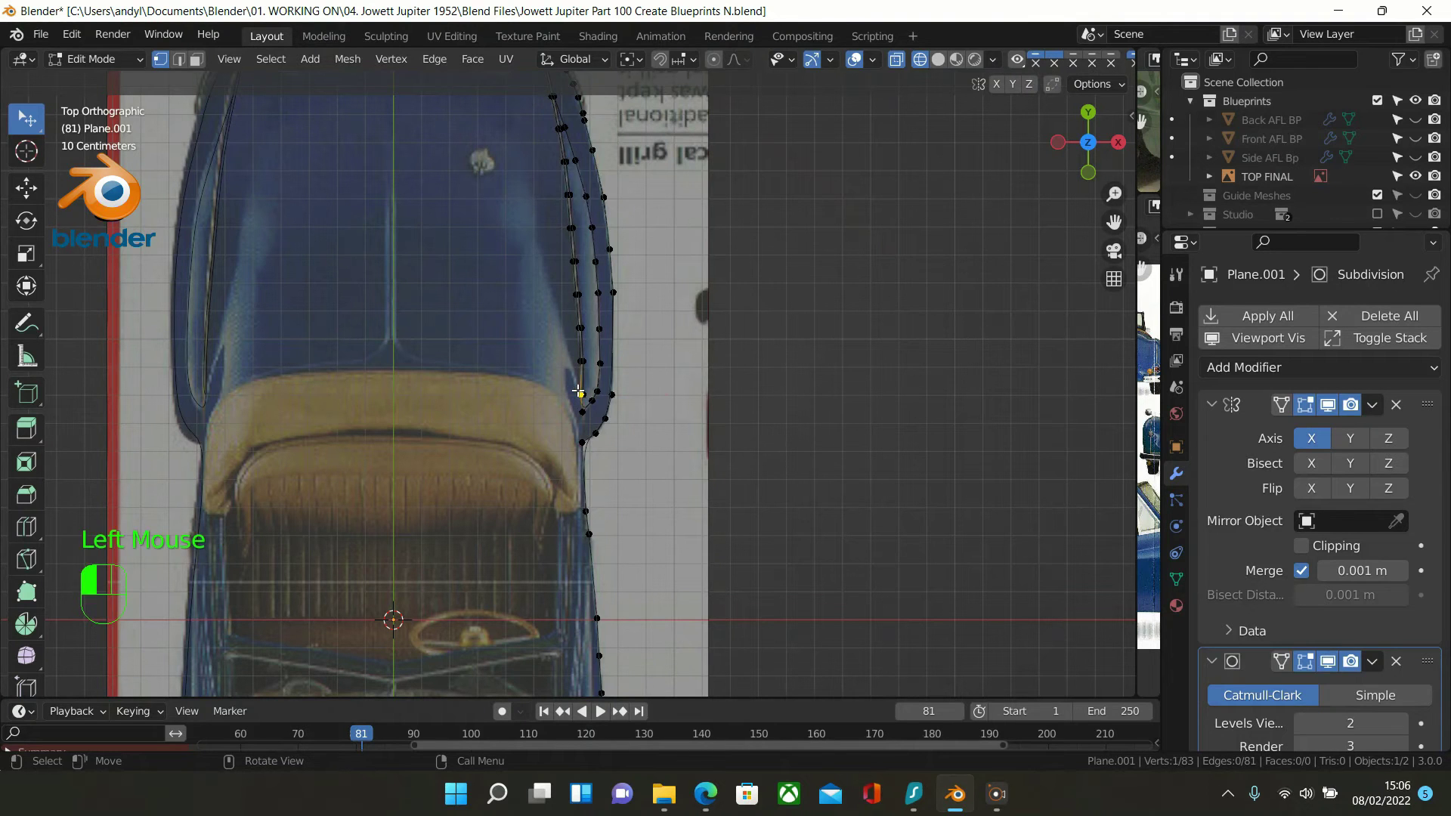
{"action": "scroll", "coordinate": [578, 391], "scroll_direction": "up", "scroll_amount": 3}
{"action": "scroll", "coordinate": [624, 345], "scroll_direction": "up", "scroll_amount": 2}
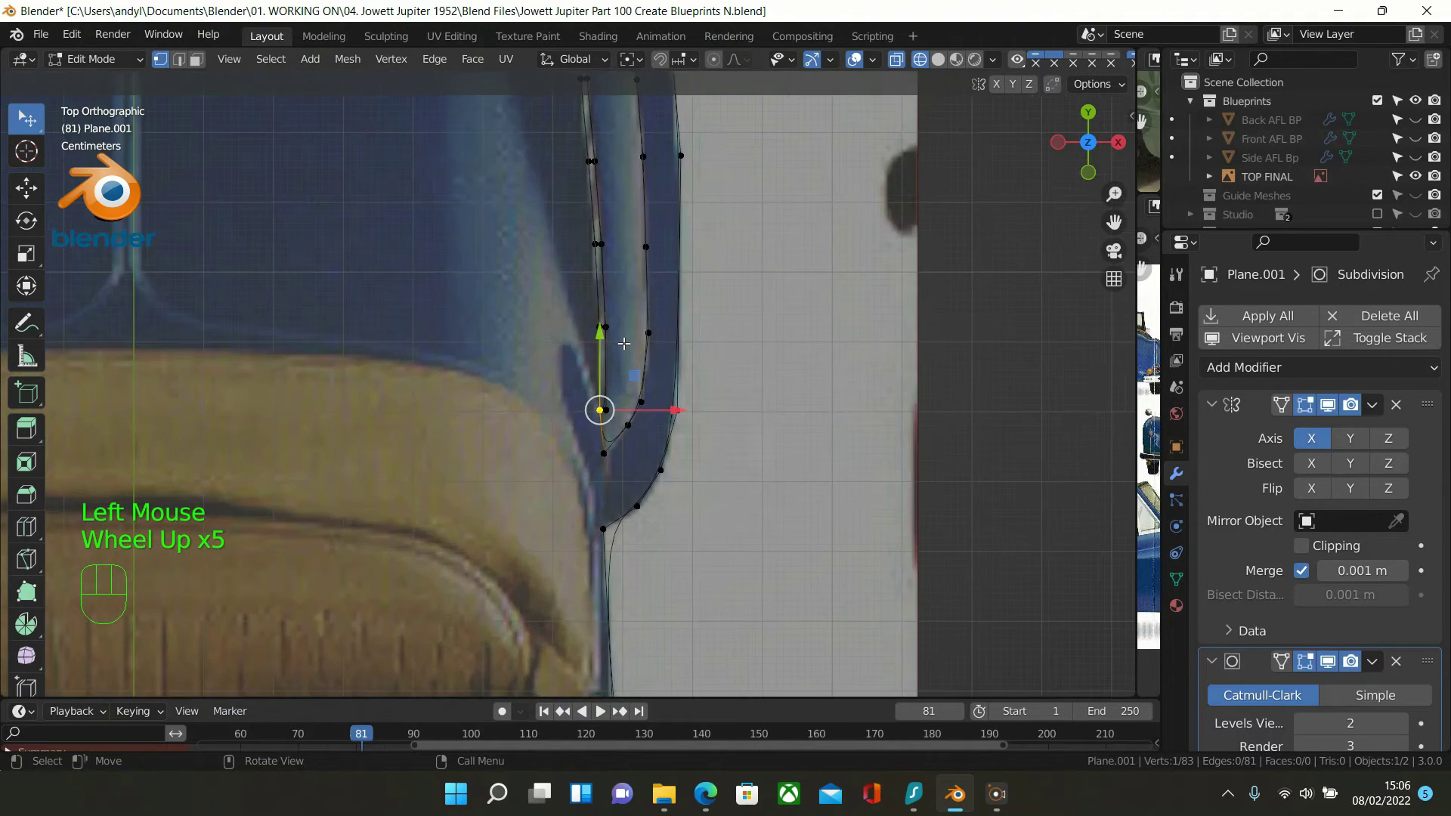
{"action": "key", "text": "e"}
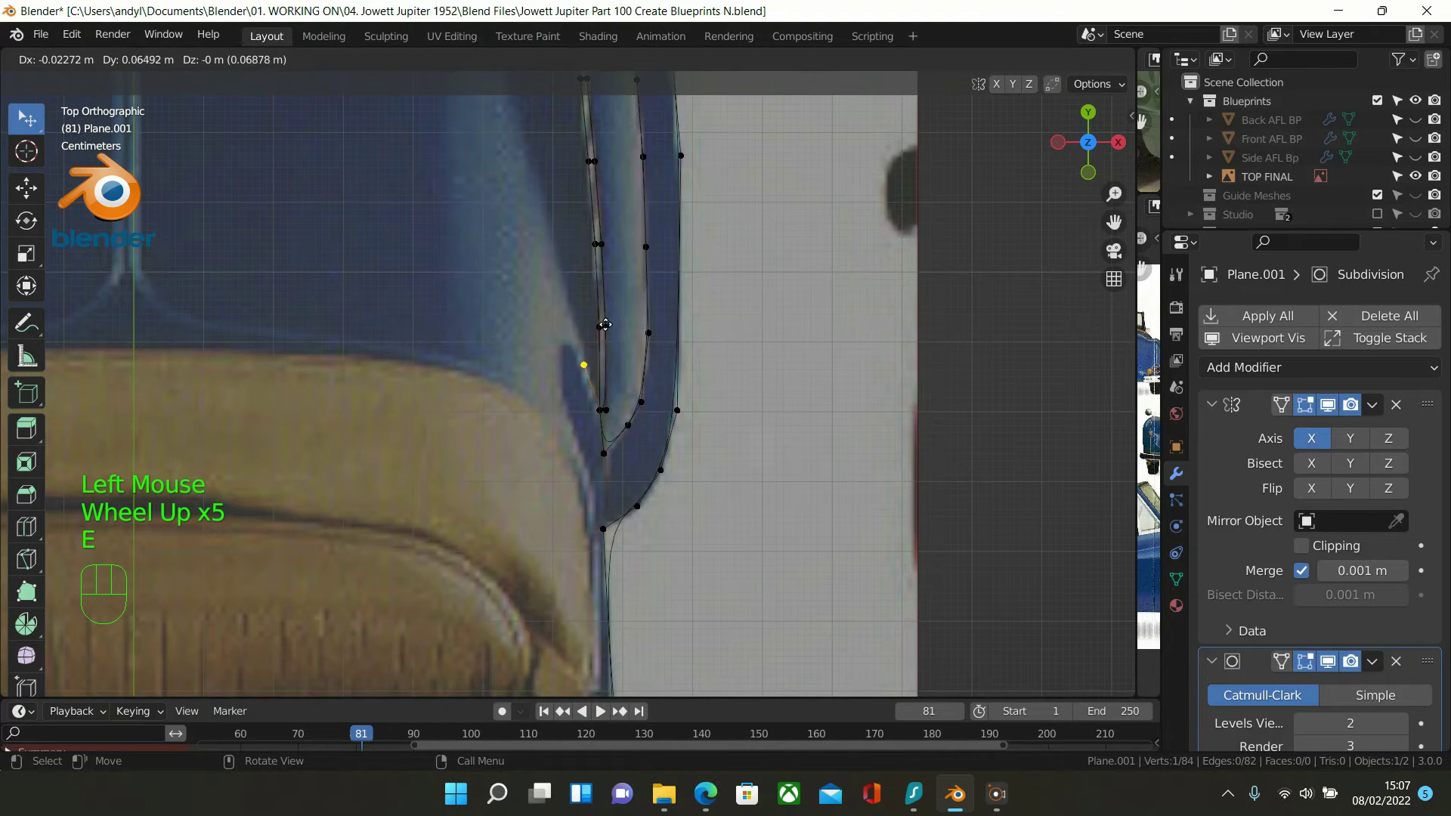
{"action": "key", "text": "shift"}
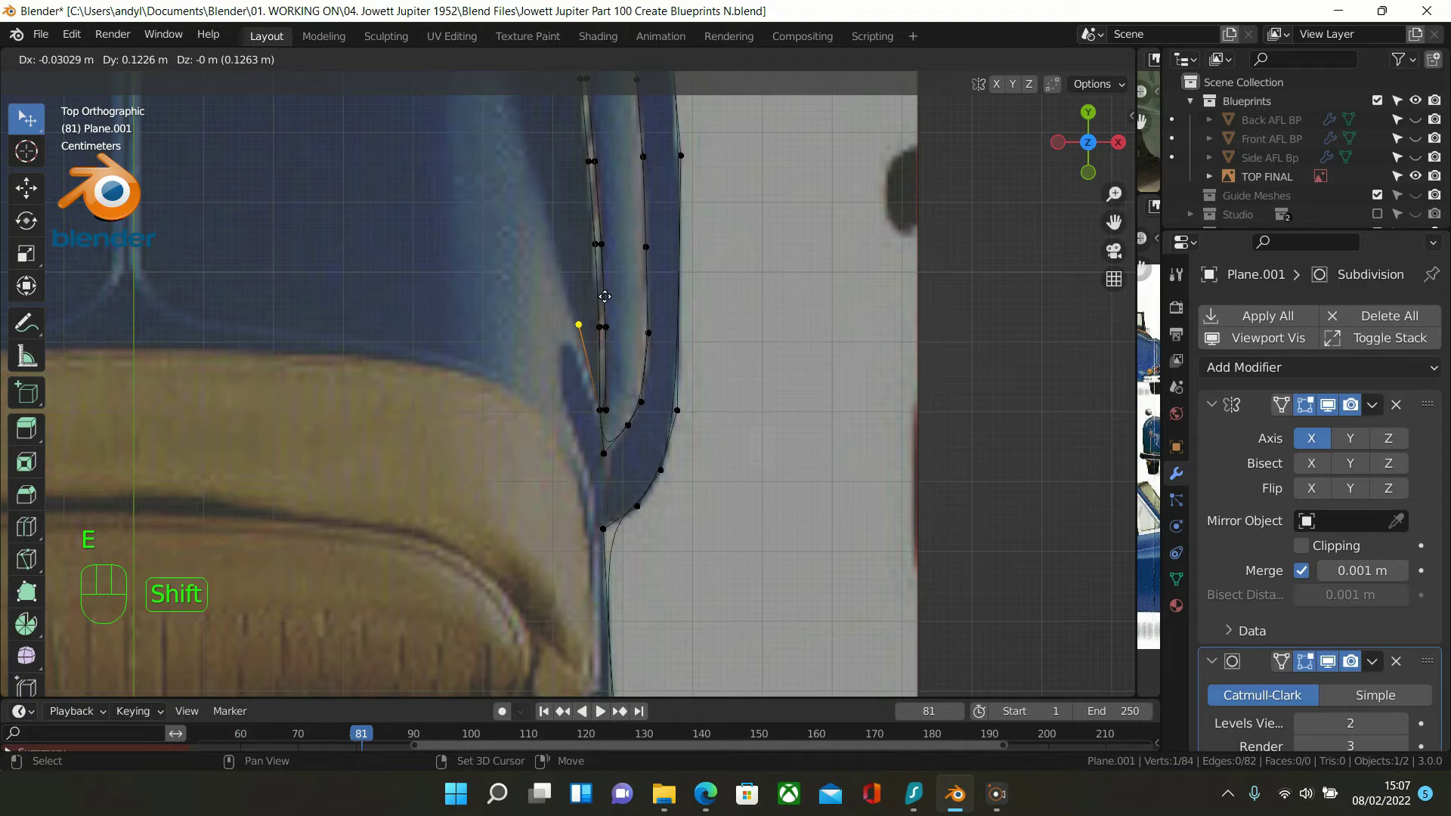
{"action": "left_click", "coordinate": [605, 296]}
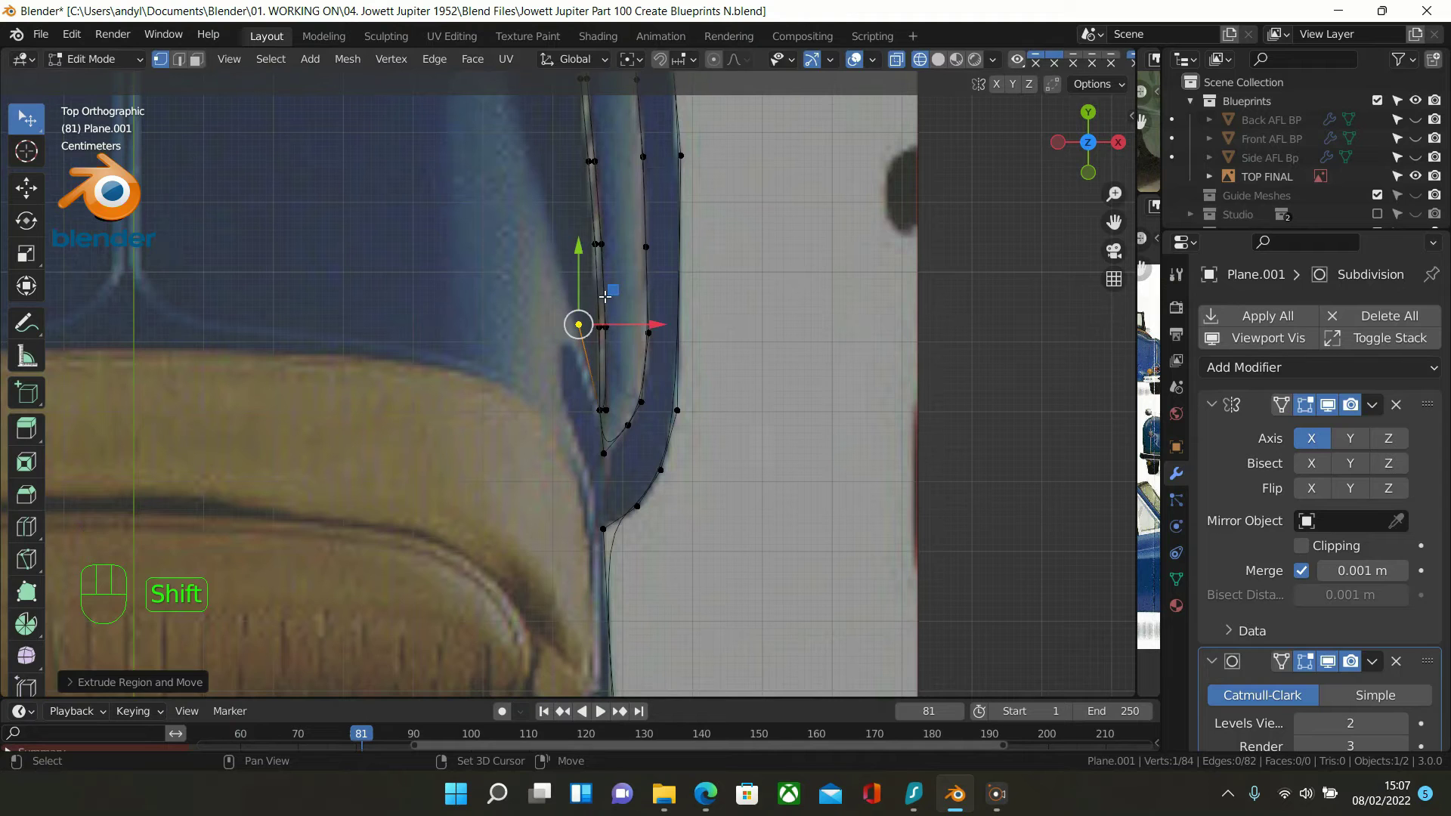
Shift the newly extruded vertex slightly along X toward the car's centre to meet the blueprint's body edge
{"action": "scroll", "coordinate": [656, 317], "scroll_direction": "up", "scroll_amount": 2}
{"action": "left_click", "coordinate": [659, 302]}
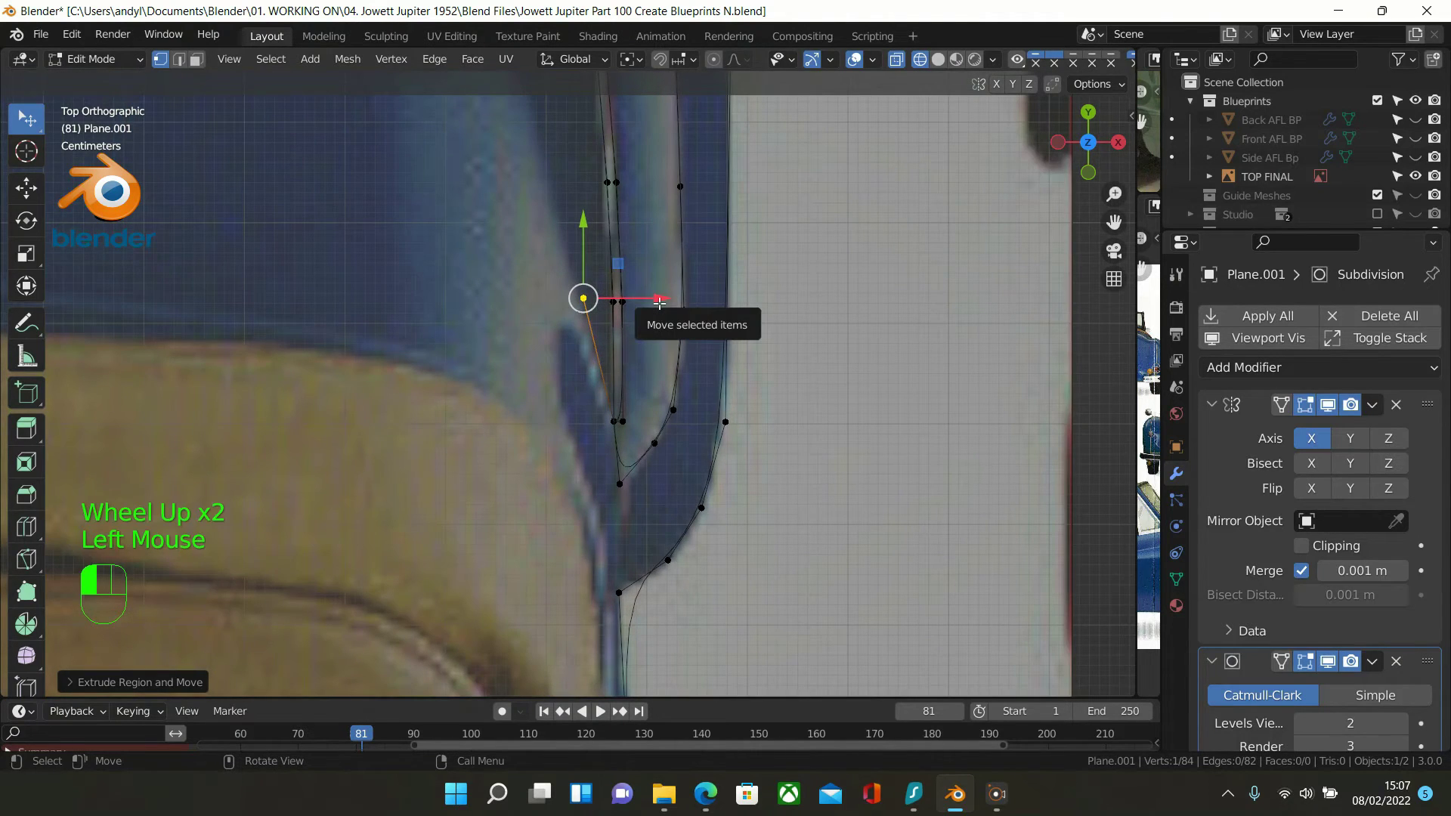
{"action": "left_click_drag", "start_coordinate": [658, 302], "coordinate": [663, 294]}
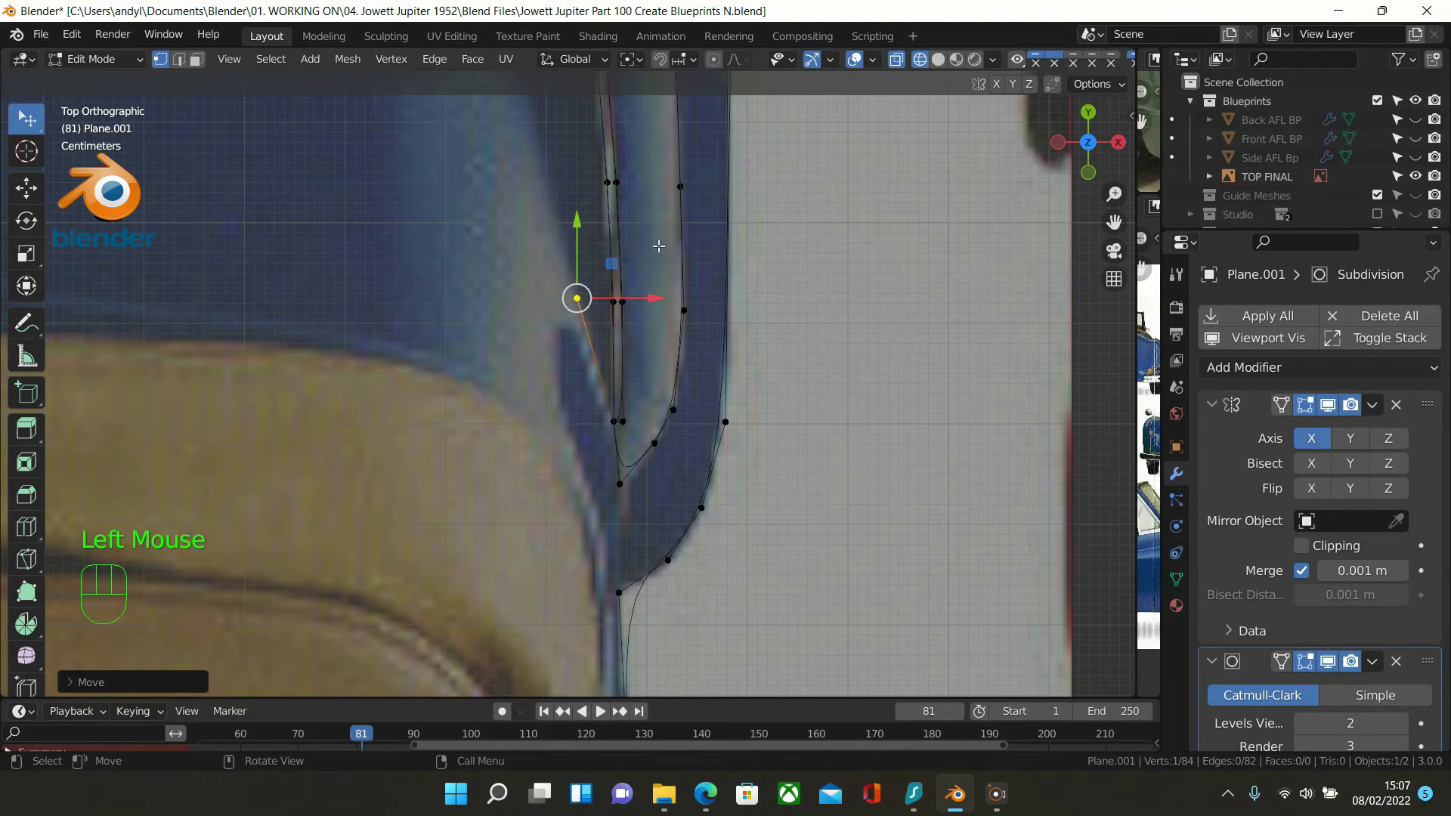
Extend the body-side line rearward and inward with another extruded segment of about 0.12 m
{"action": "key", "text": "e"}
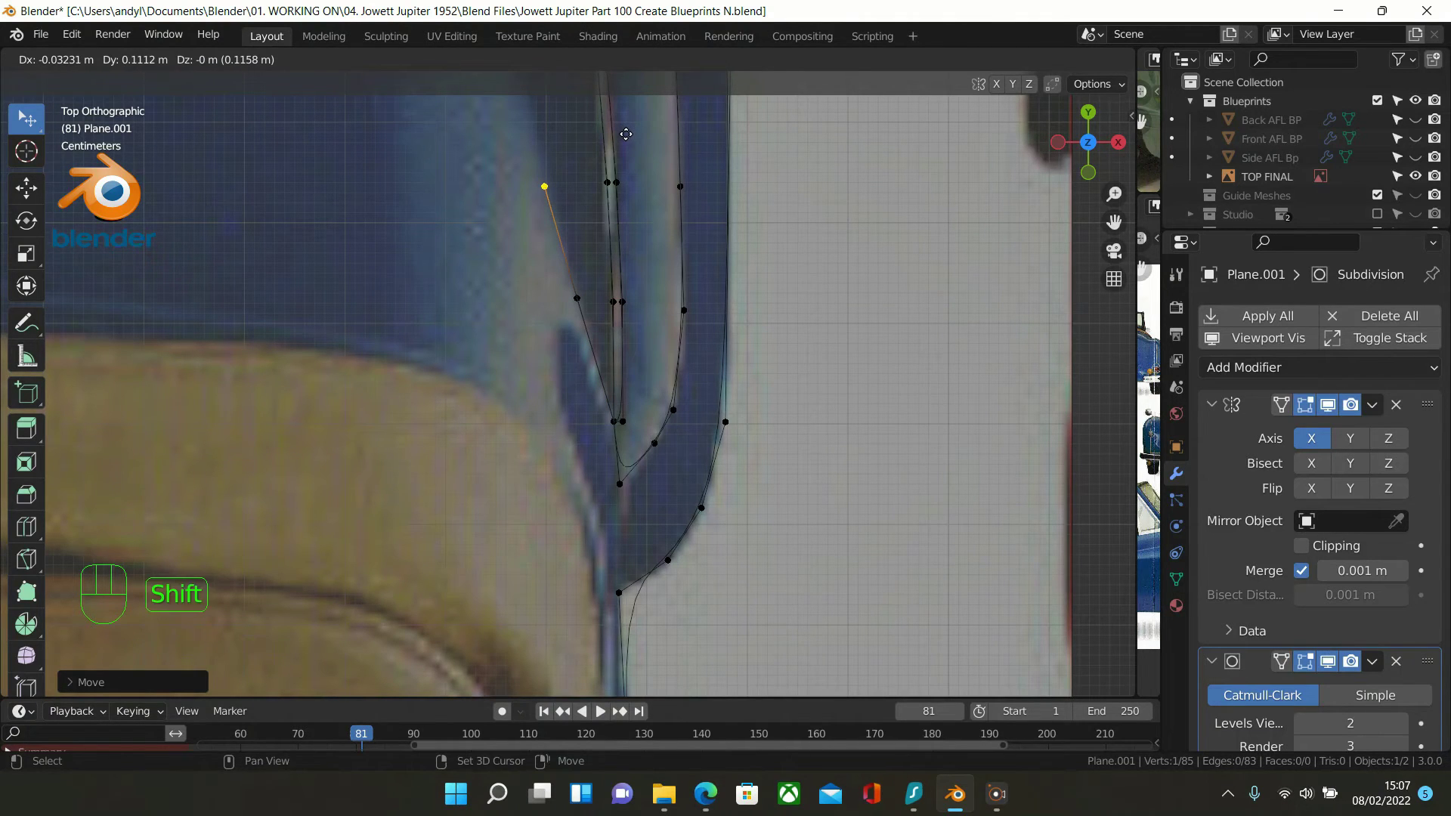
{"action": "left_click", "coordinate": [544, 185]}
{"action": "scroll", "coordinate": [554, 269], "scroll_direction": "down", "scroll_amount": 2}
{"action": "middle_click_drag", "start_coordinate": [571, 234], "coordinate": [577, 382], "text": "shift"}
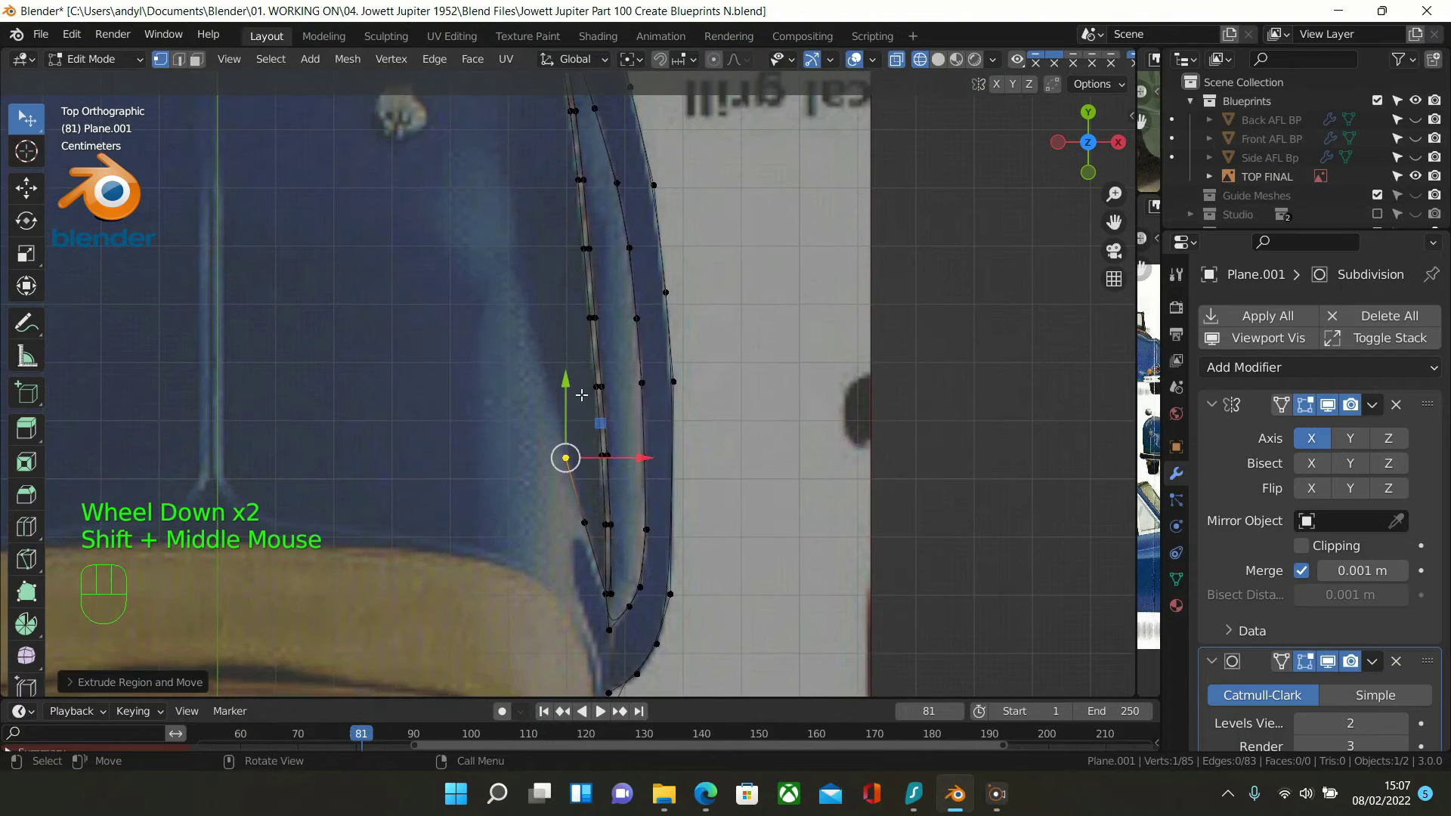
Extrude three vertices about 0.11 m apart from the open line end, tracing the bonnet crease toward the front of the car
{"action": "scroll", "coordinate": [577, 383], "scroll_direction": "up", "scroll_amount": 3}
{"action": "scroll", "coordinate": [608, 386], "scroll_direction": "down", "scroll_amount": 2}
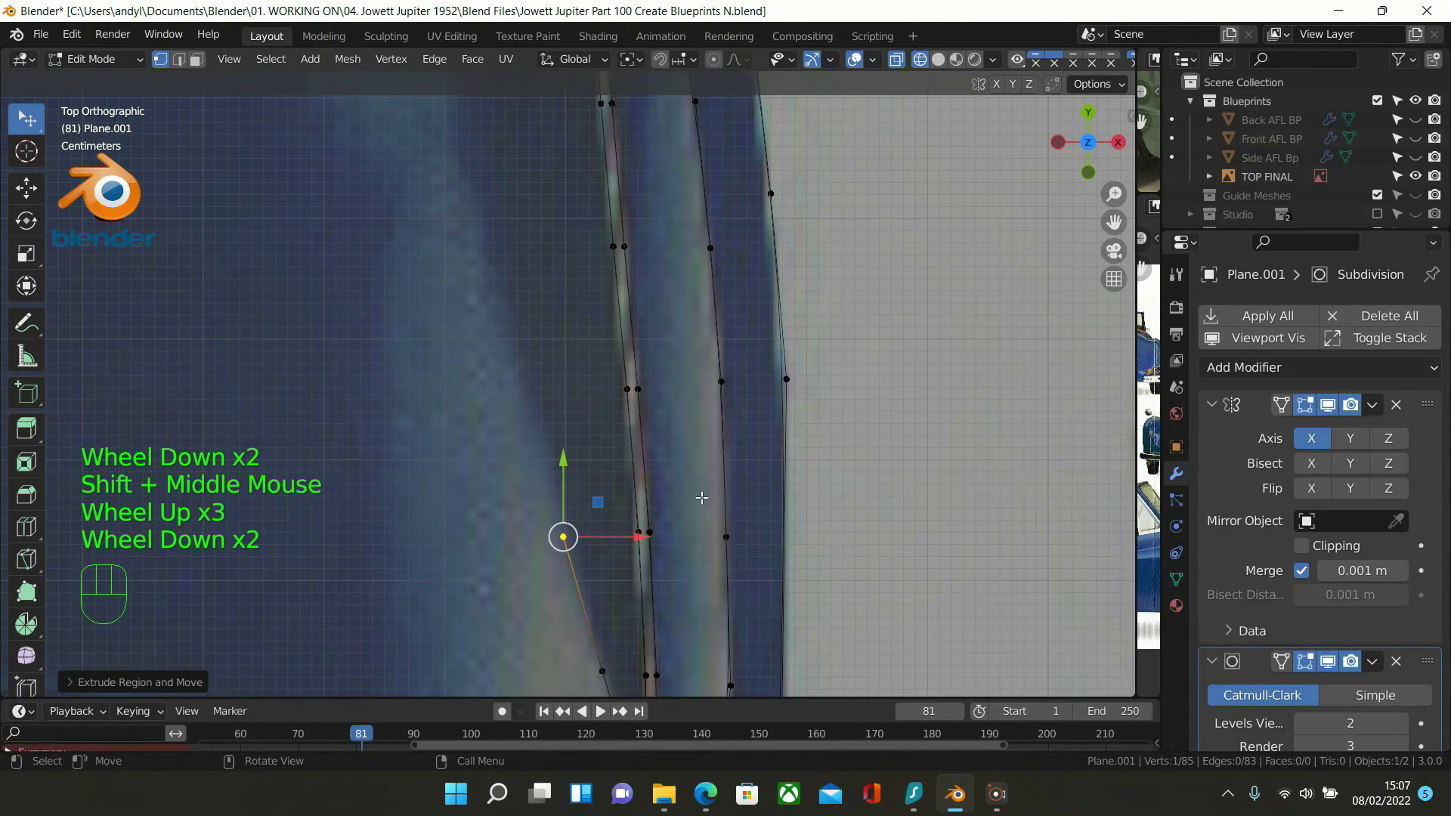
{"action": "key", "text": "e"}
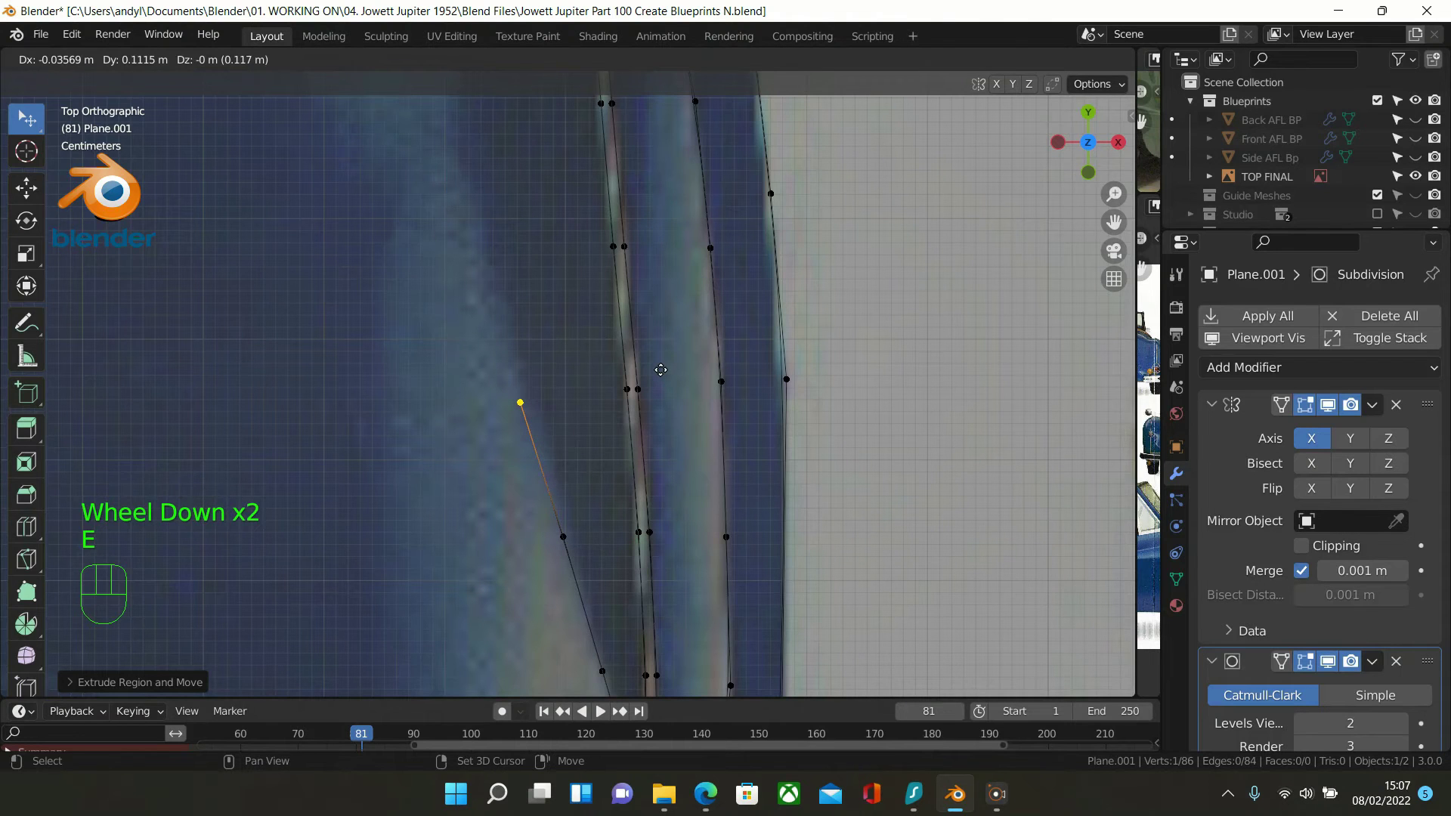
{"action": "left_click", "coordinate": [711, 338], "text": "shift"}
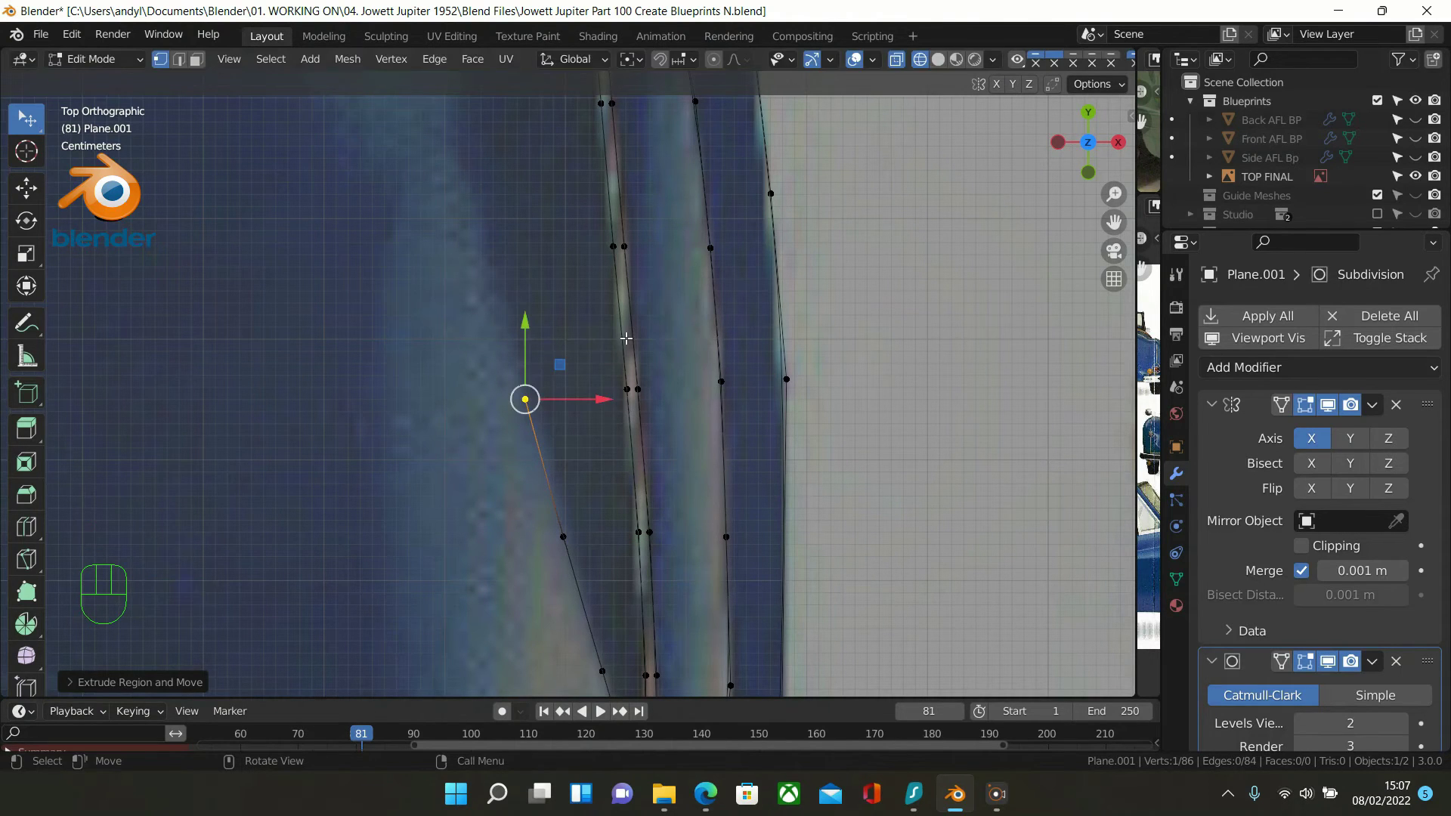
{"action": "key", "text": "e"}
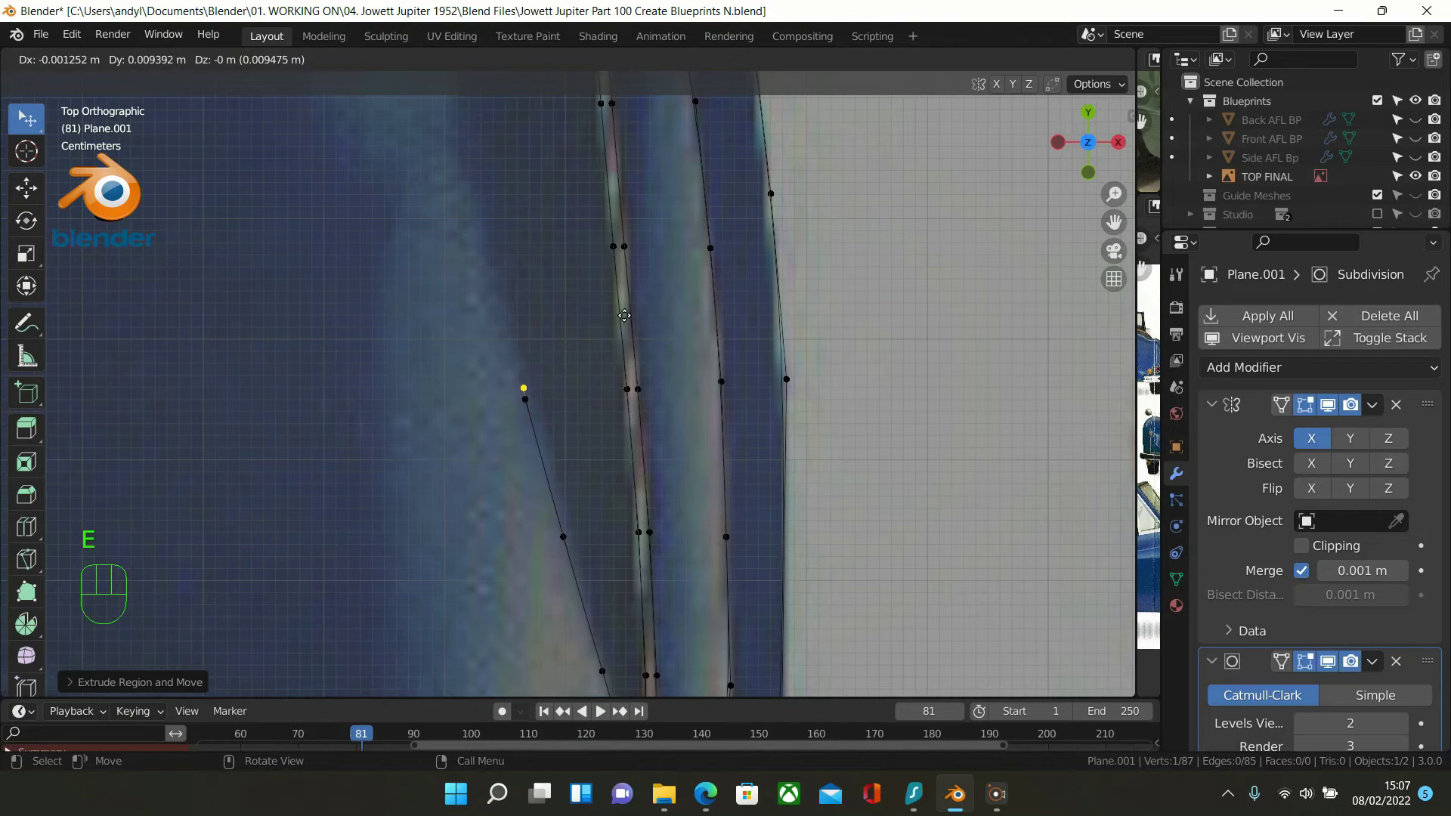
{"action": "left_click", "coordinate": [584, 201]}
{"action": "middle_click_drag", "start_coordinate": [511, 210], "coordinate": [521, 382], "text": "shift"}
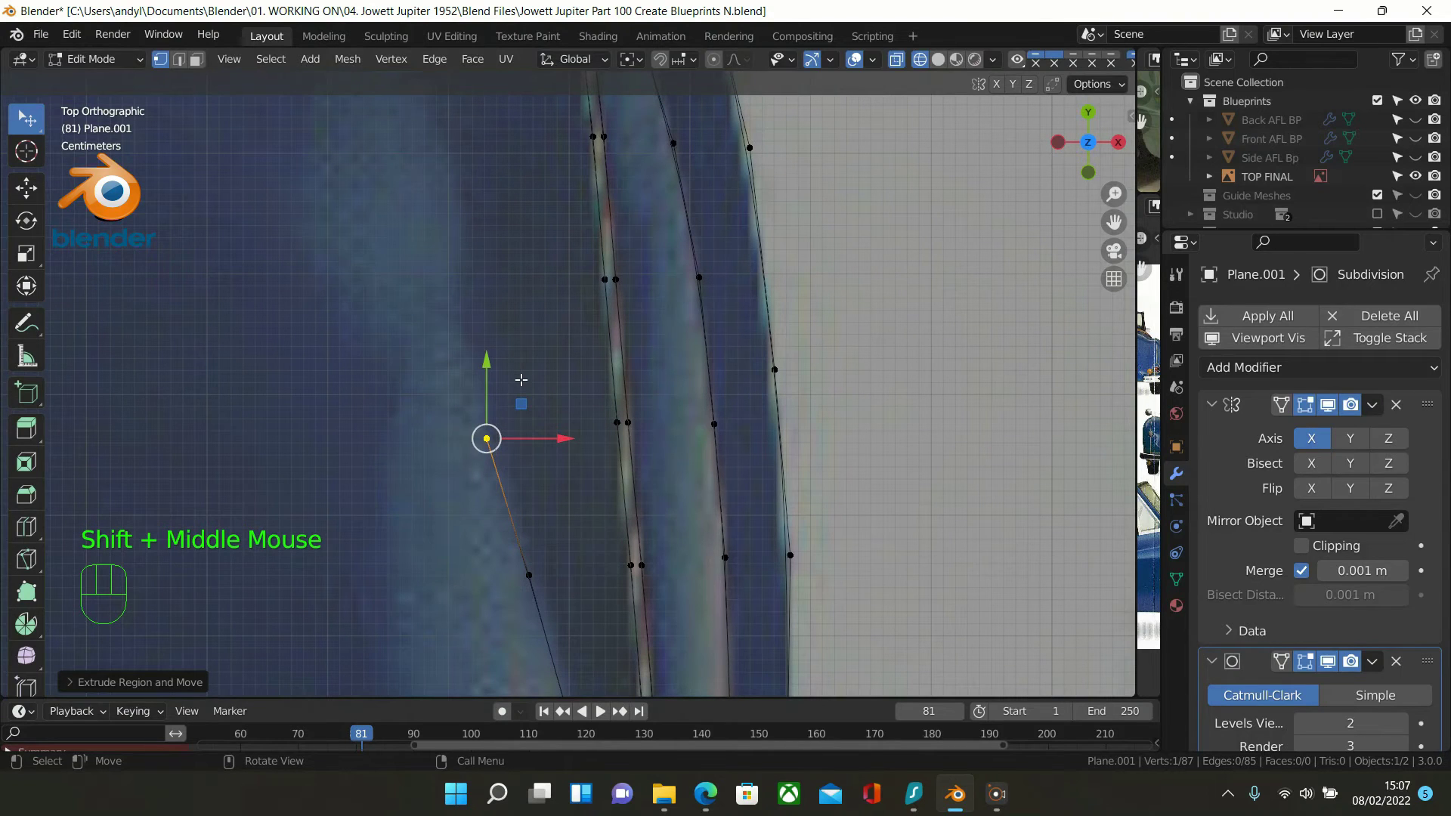
{"action": "key", "text": "e"}
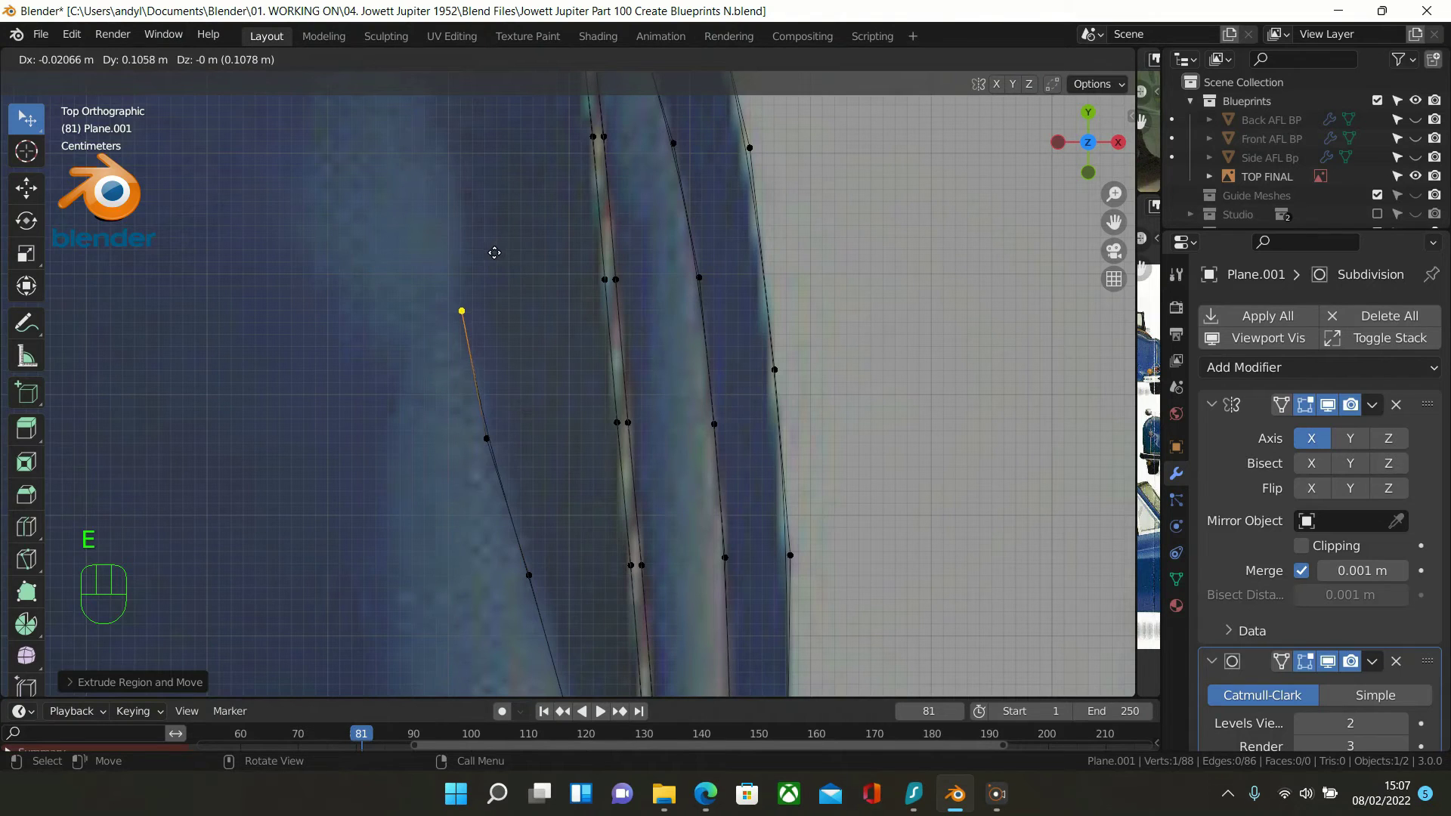
{"action": "left_click", "coordinate": [493, 250]}
Extrude four more vertices roughly 0.1 m apart along the crease, curving the last two inward toward the bonnet ornament
{"action": "scroll", "coordinate": [493, 249], "scroll_direction": "down", "scroll_amount": 2}
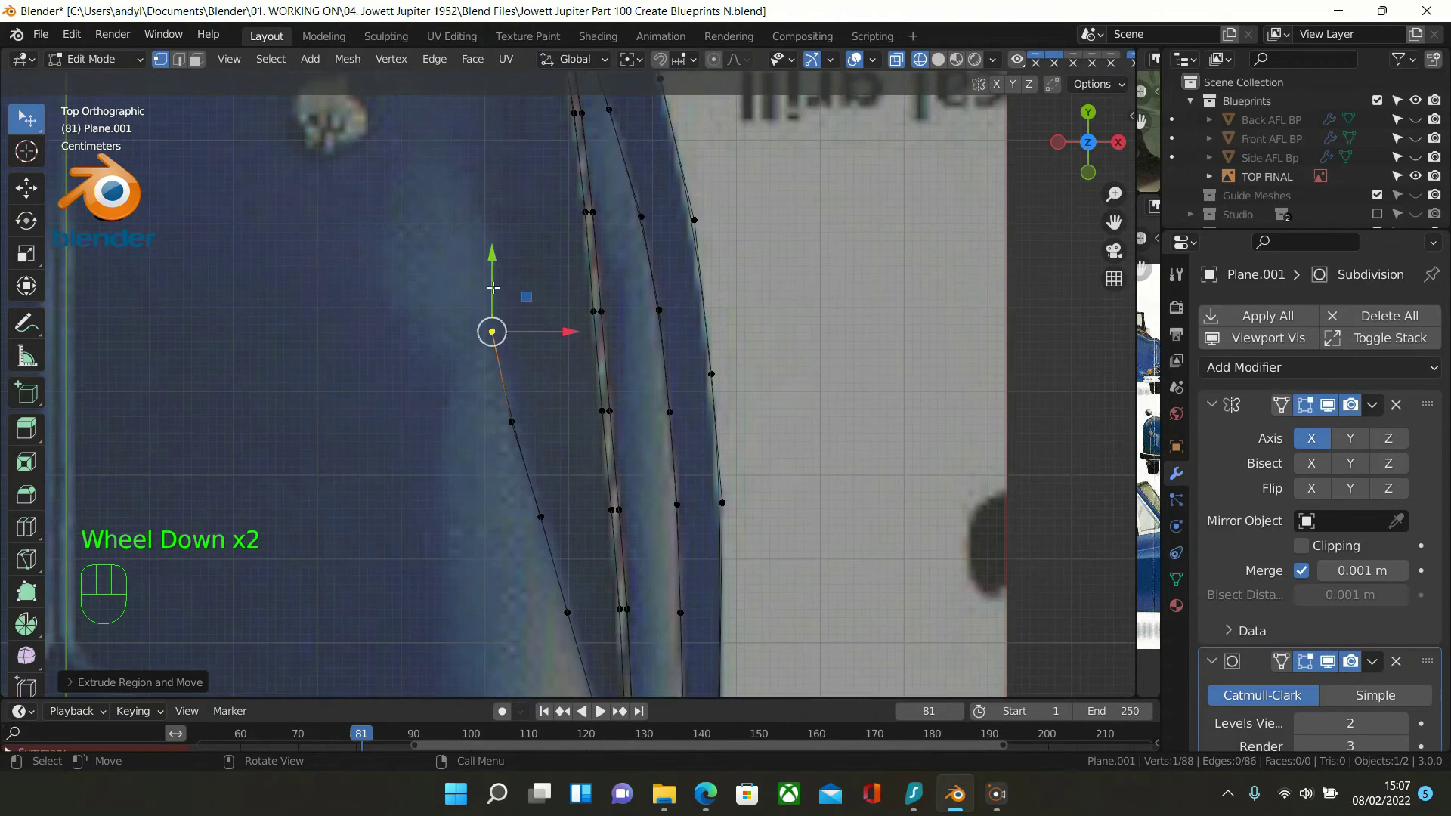
{"action": "middle_click_drag", "start_coordinate": [493, 292], "coordinate": [506, 436], "text": "shift"}
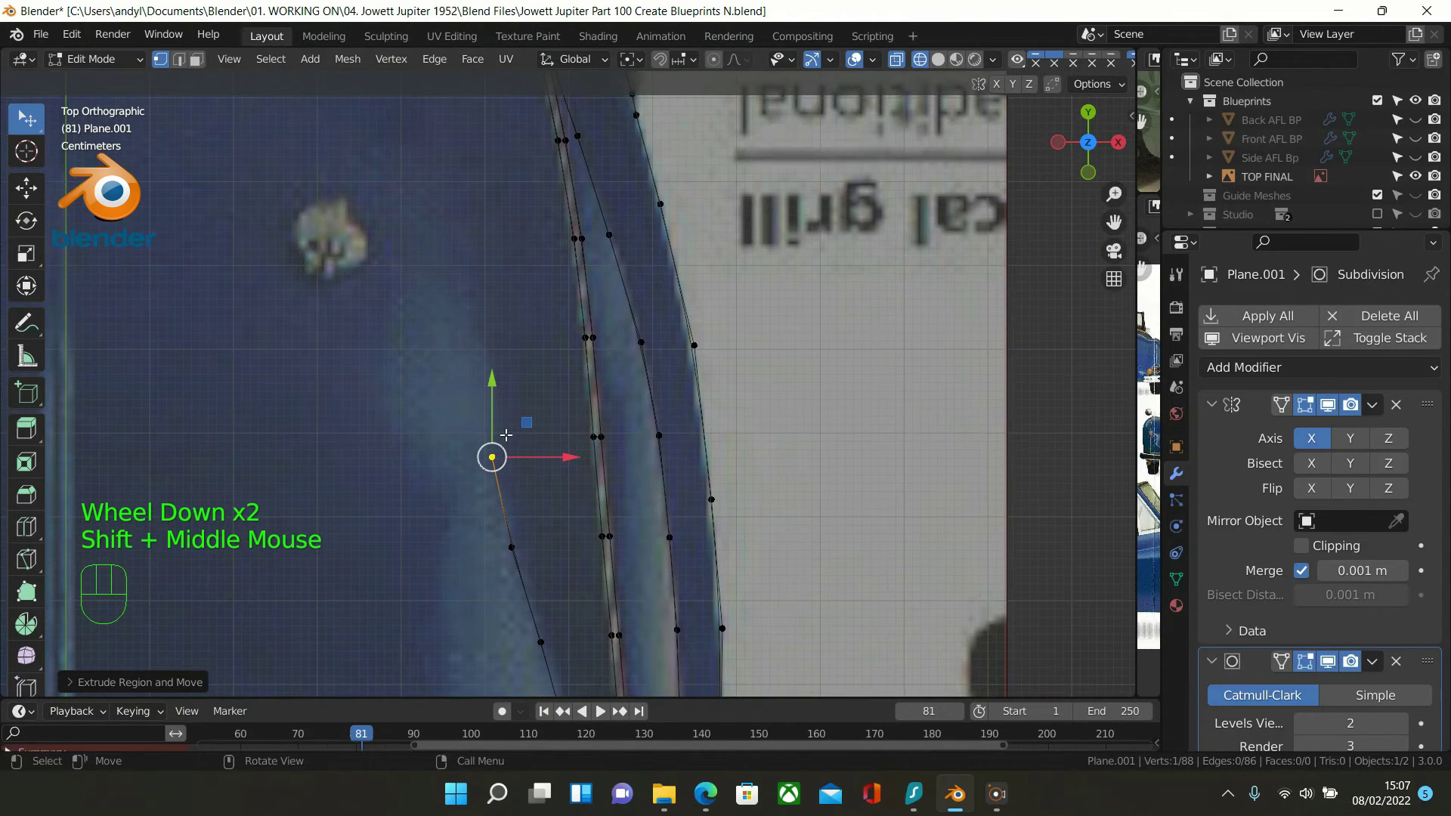
{"action": "key", "text": "e"}
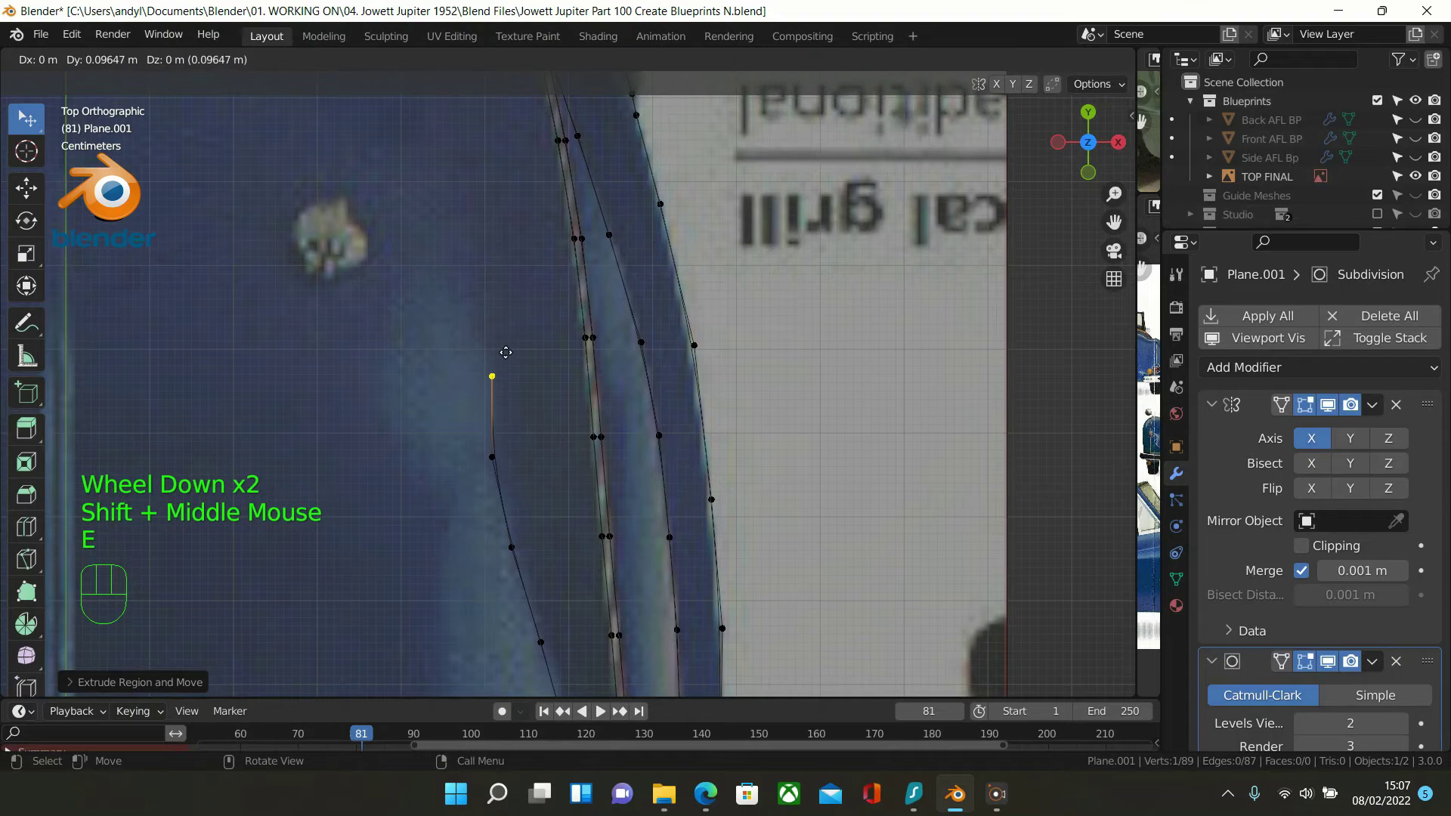
{"action": "left_click", "coordinate": [507, 341]}
{"action": "key", "text": "e"}
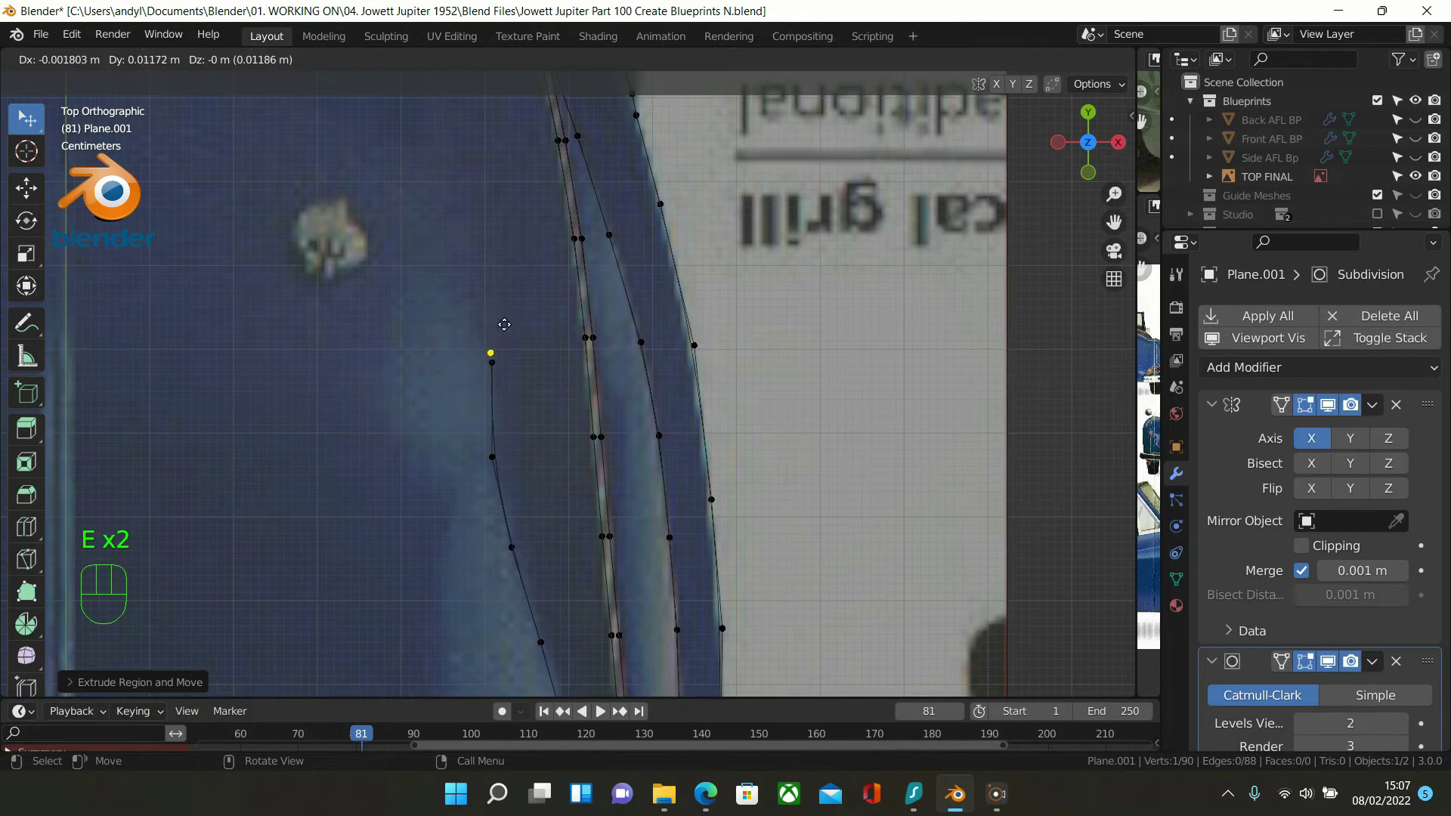
{"action": "left_click", "coordinate": [499, 271]}
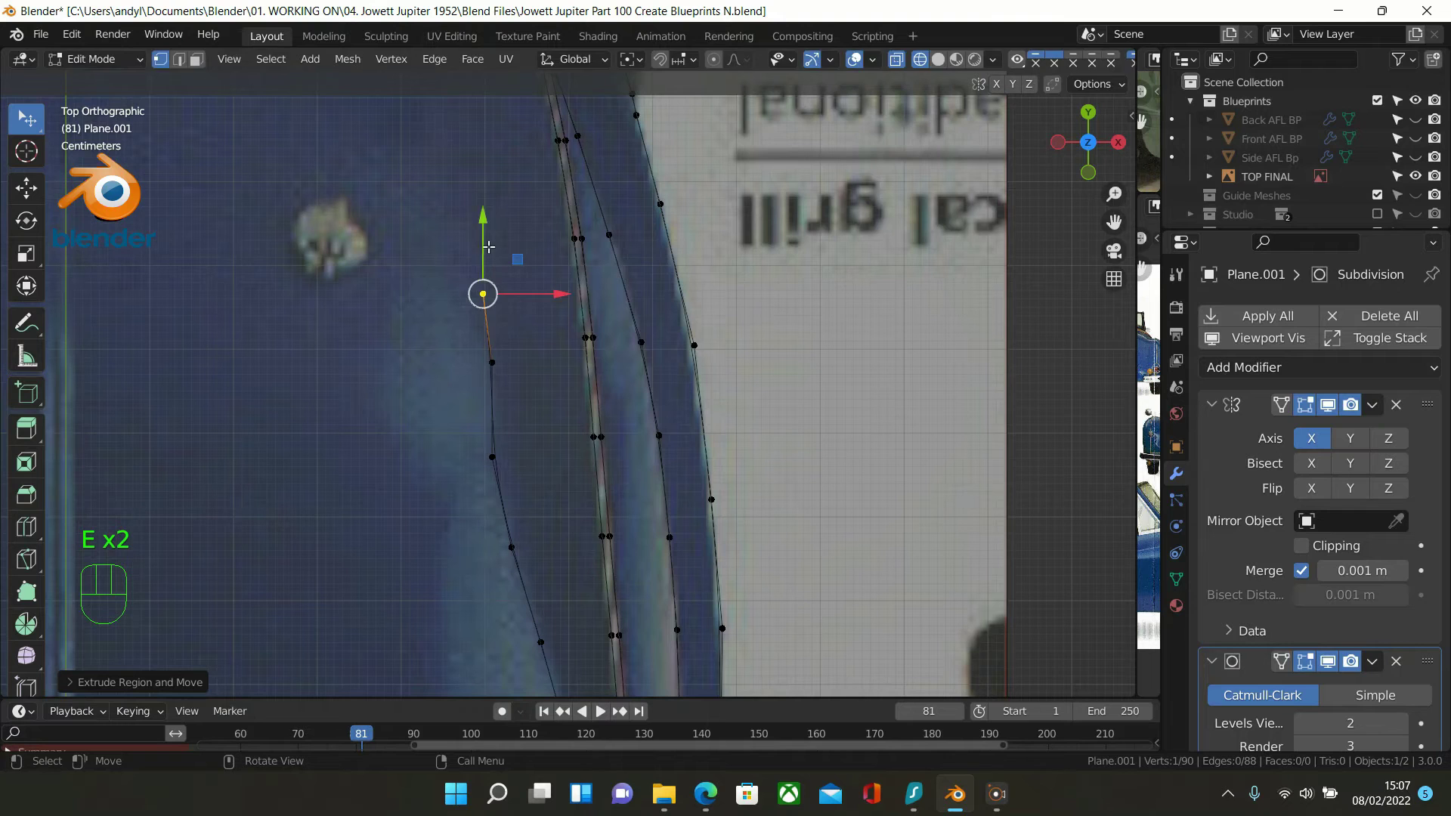
{"action": "key", "text": "e"}
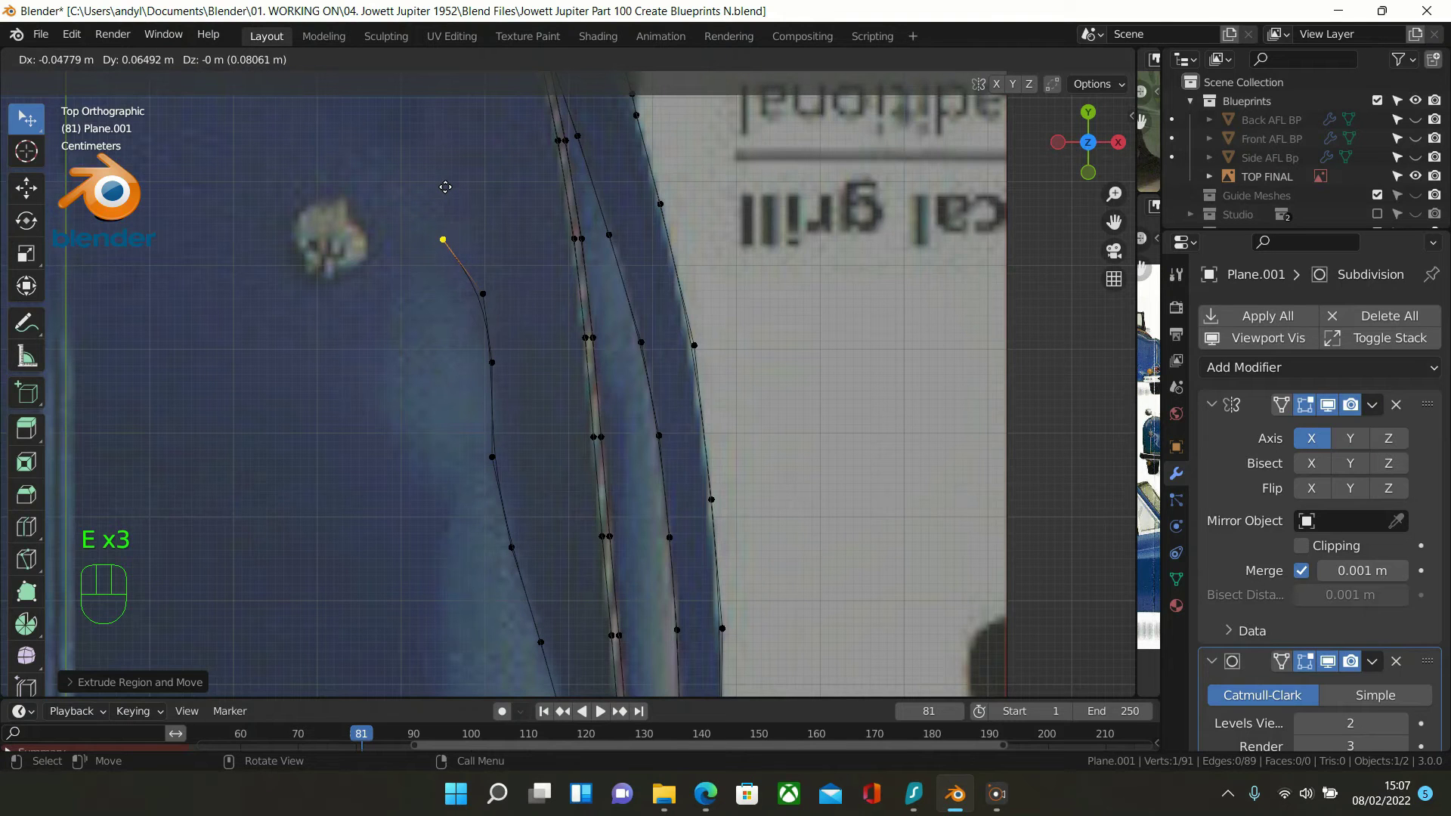
{"action": "left_click", "coordinate": [445, 184]}
{"action": "key", "text": "e"}
{"action": "left_click", "coordinate": [390, 132]}
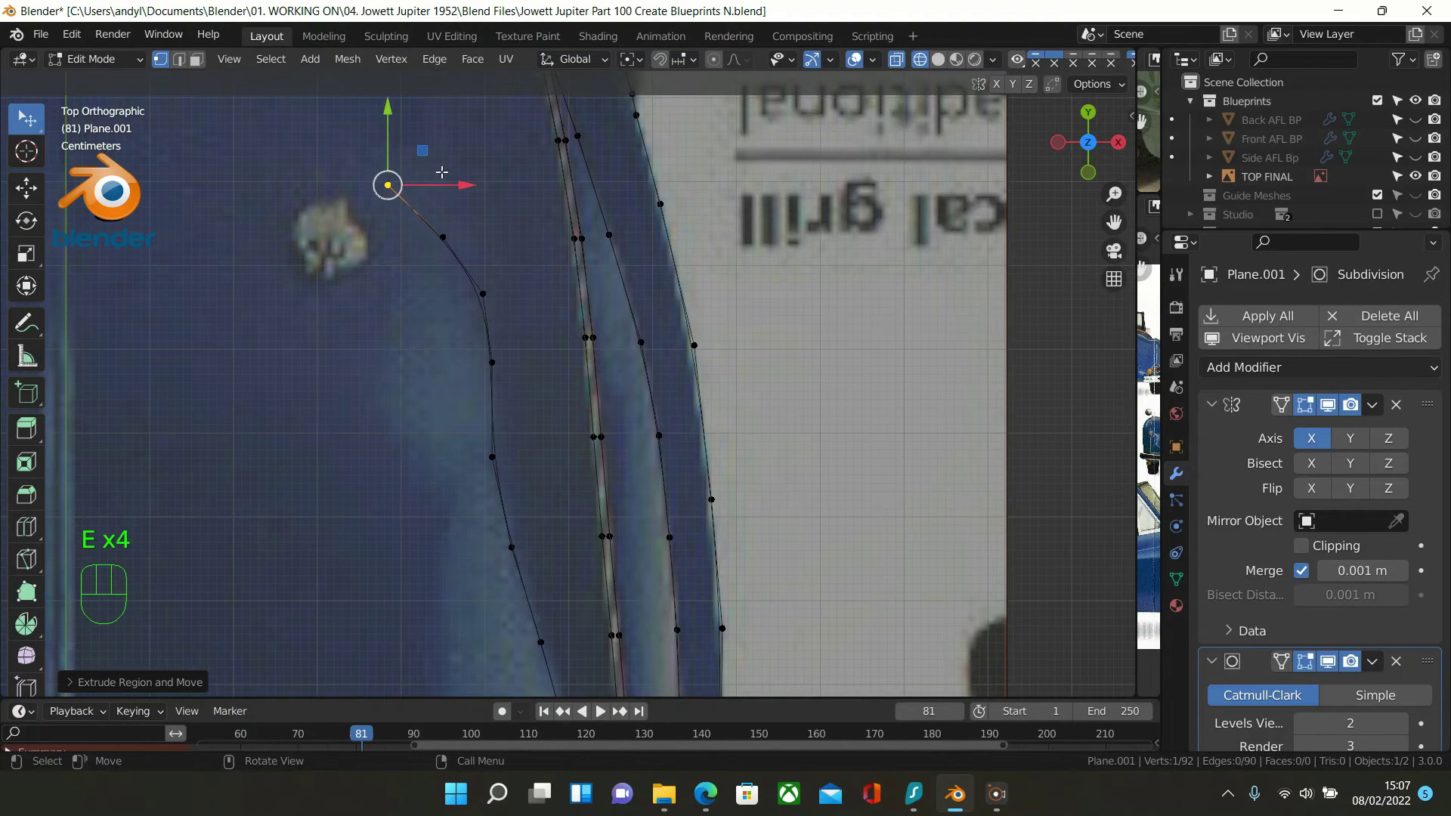
Move the last two vertices of the crease line outward along X so the line runs straight on toward the front
{"action": "scroll", "coordinate": [442, 172], "scroll_direction": "down", "scroll_amount": 4}
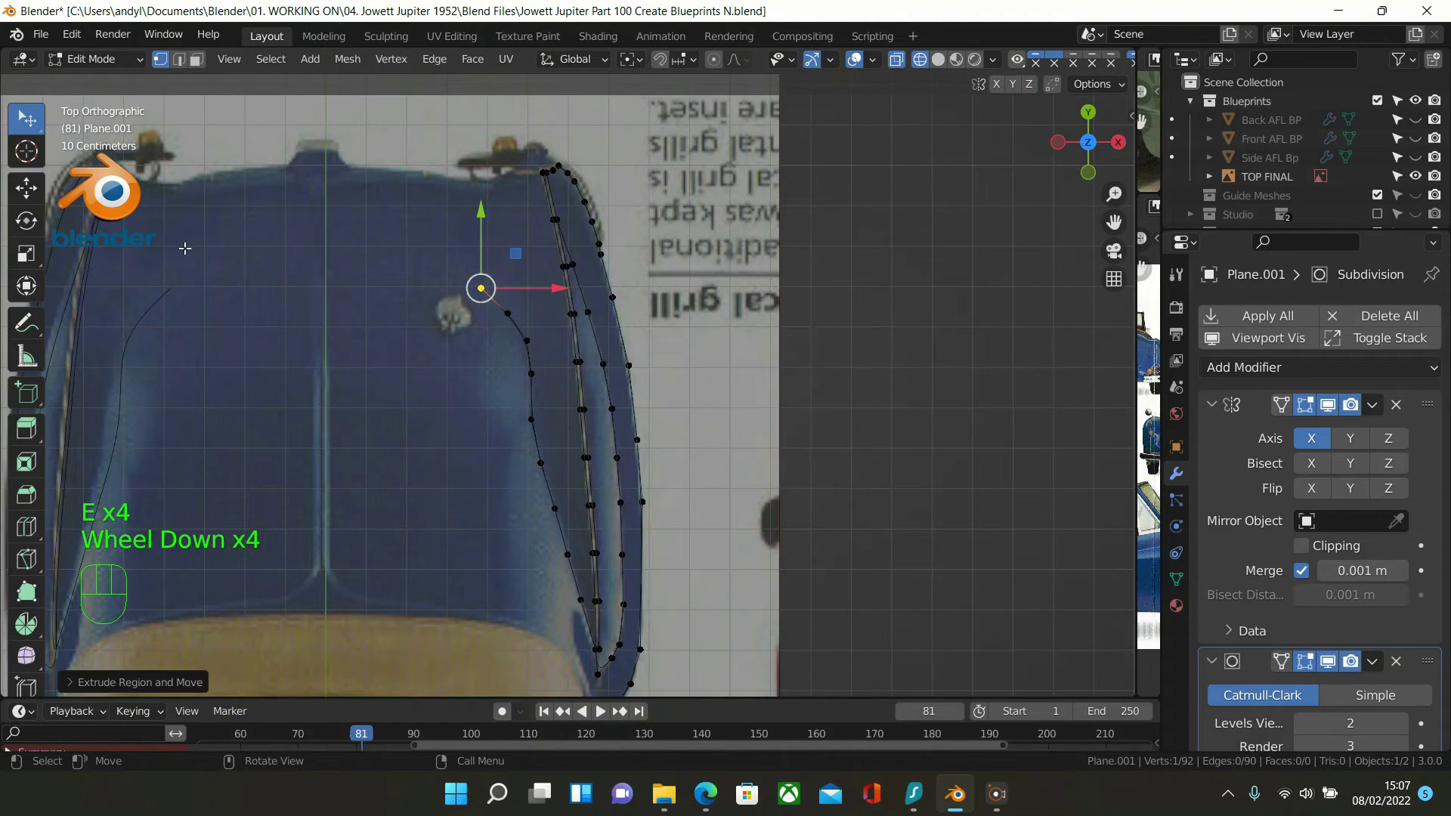
{"action": "scroll", "coordinate": [479, 286], "scroll_direction": "up", "scroll_amount": 1}
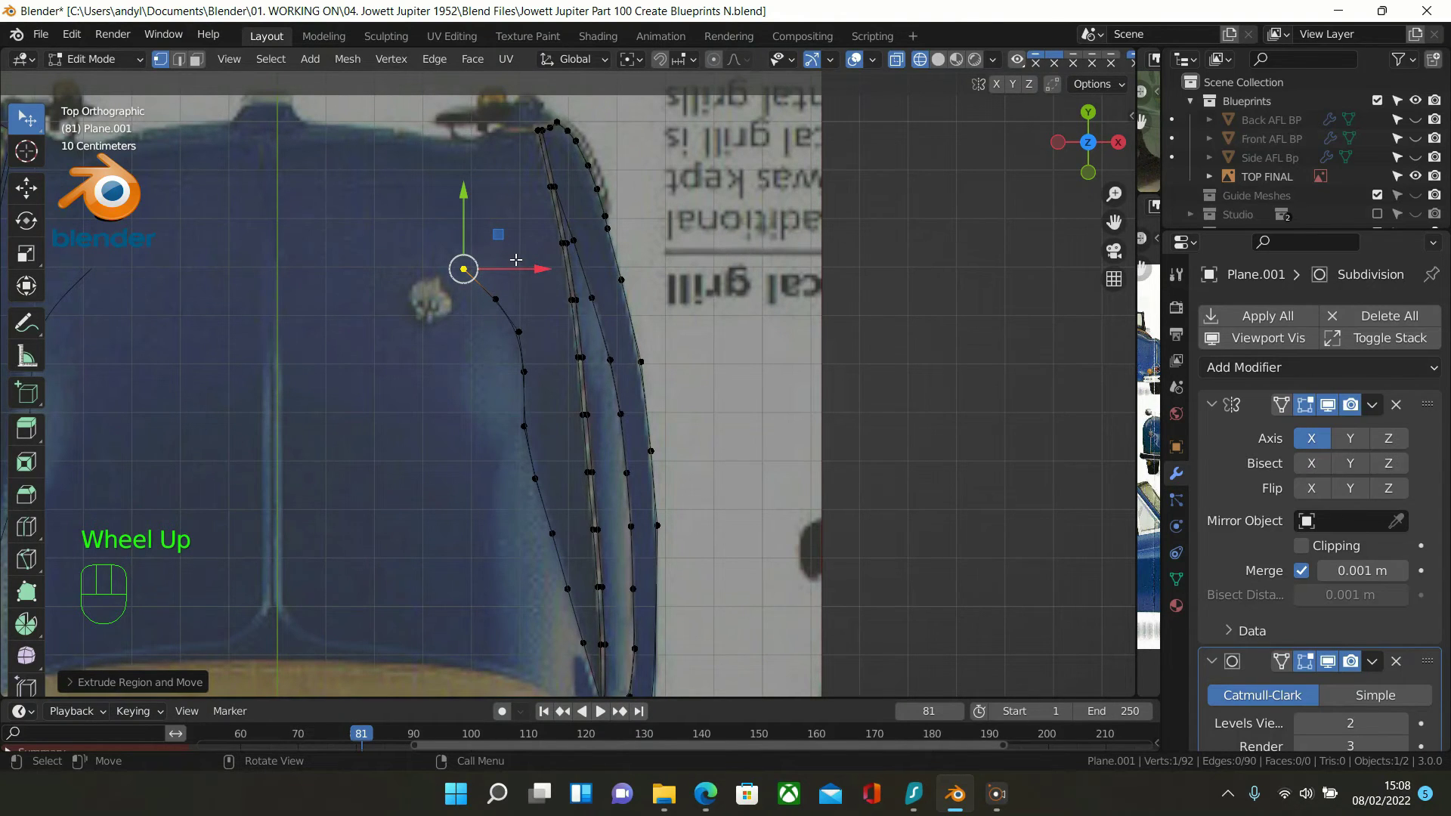
{"action": "scroll", "coordinate": [517, 261], "scroll_direction": "up", "scroll_amount": 3}
{"action": "left_click_drag", "start_coordinate": [470, 185], "coordinate": [511, 186]}
{"action": "left_click", "coordinate": [449, 231]}
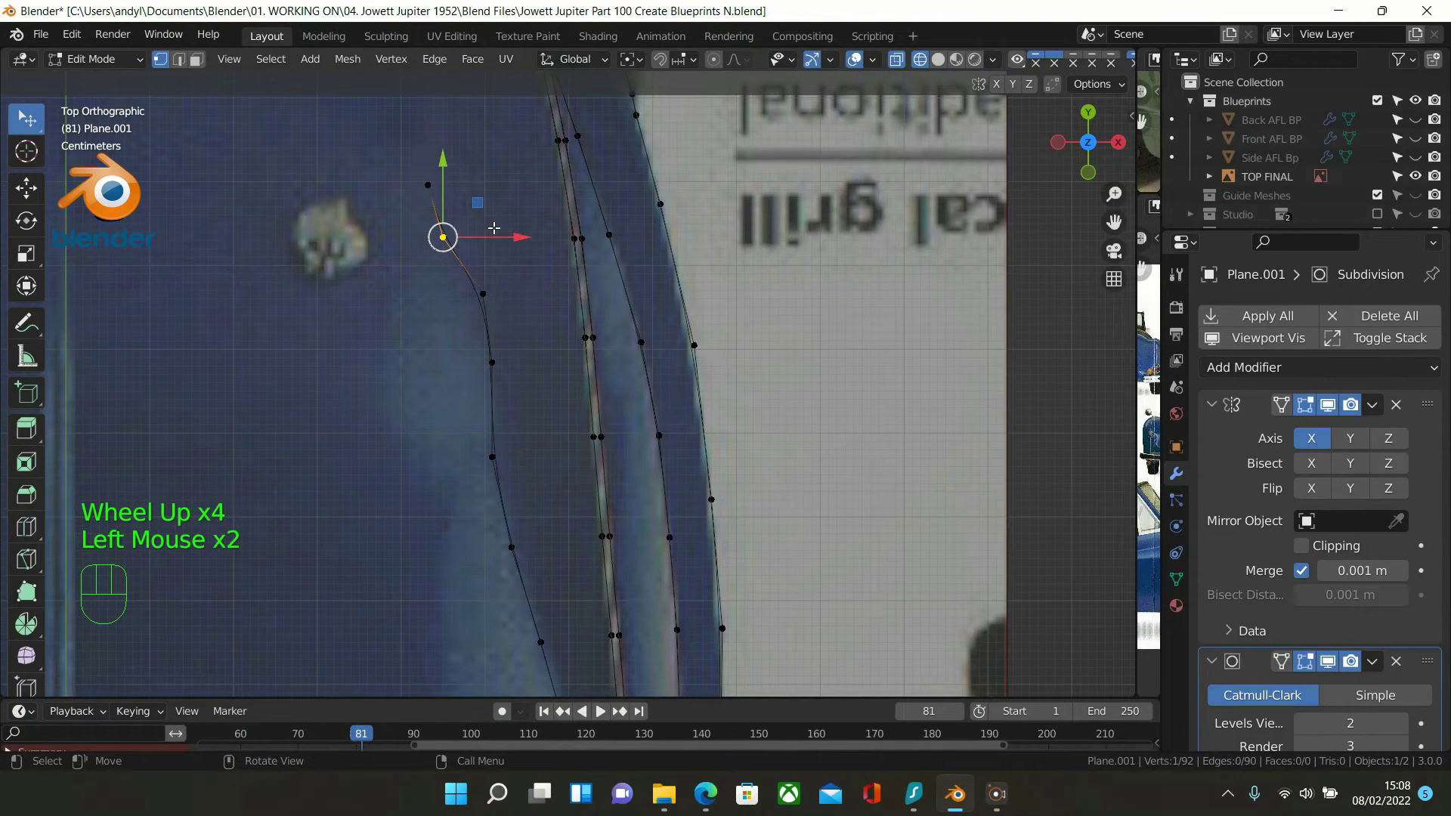
{"action": "left_click_drag", "start_coordinate": [509, 237], "coordinate": [603, 304]}
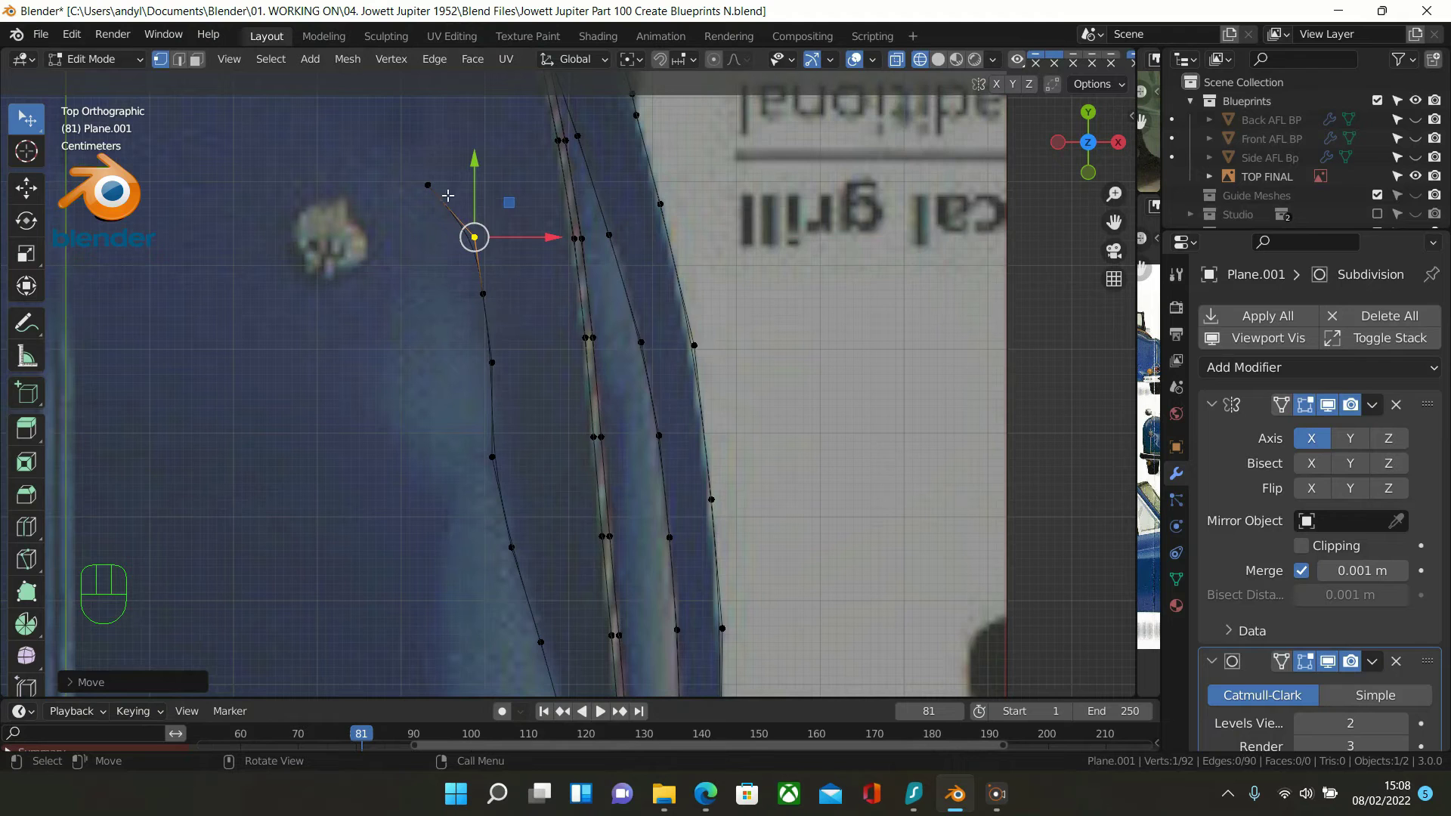
{"action": "left_click", "coordinate": [427, 185]}
{"action": "scroll", "coordinate": [632, 227], "scroll_direction": "down", "scroll_amount": 2}
{"action": "scroll", "coordinate": [632, 227], "scroll_direction": "down", "scroll_amount": 2}
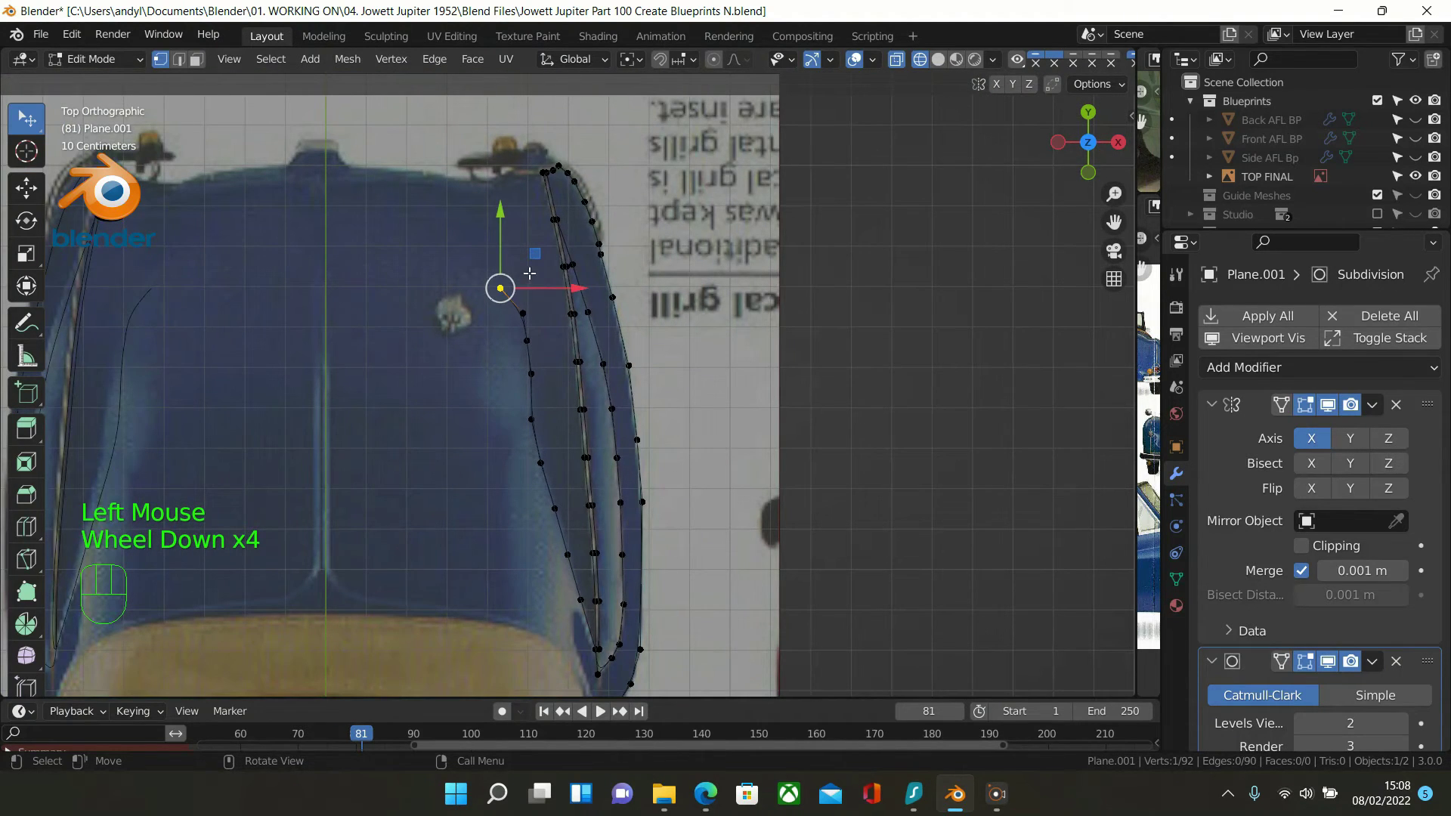
{"action": "left_click_drag", "start_coordinate": [538, 286], "coordinate": [580, 281]}
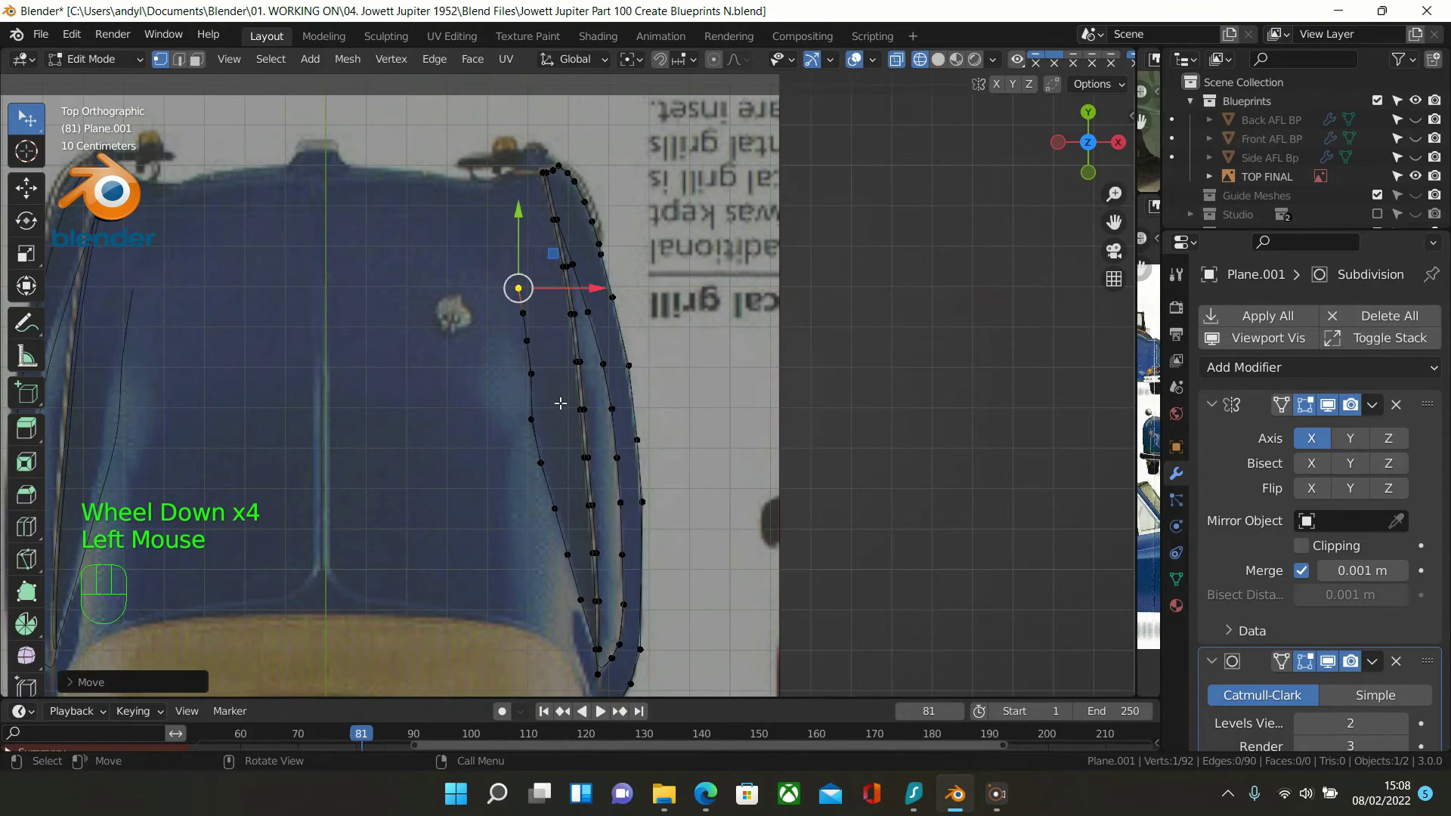
Select the crease line from its front end down to the vertex near the windscreen and smooth it with LoopTools Relax
{"action": "left_click", "coordinate": [580, 598], "text": "ctrl"}
{"action": "right_click", "coordinate": [919, 378]}
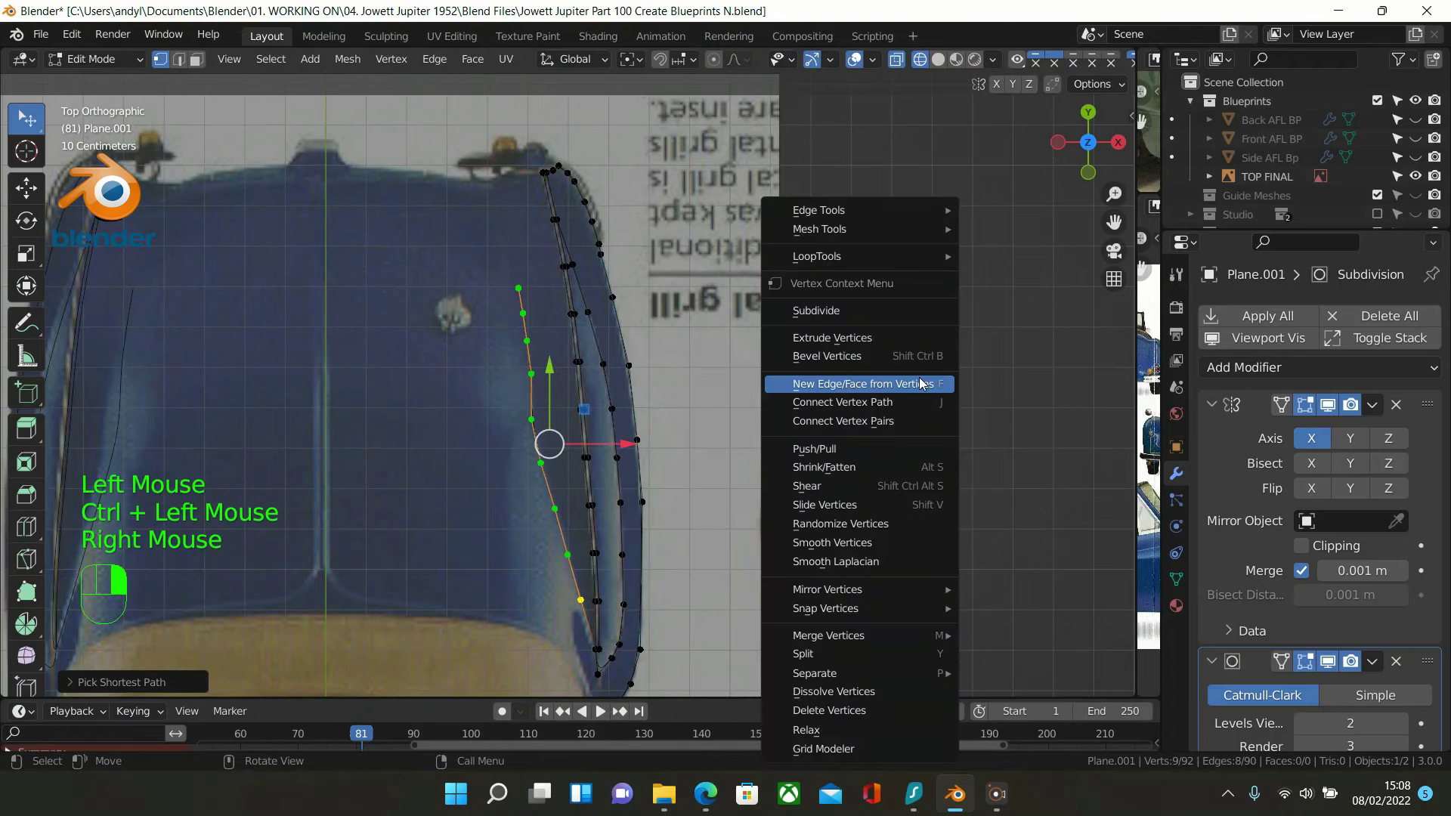
{"action": "mouse_move", "coordinate": [907, 257]}
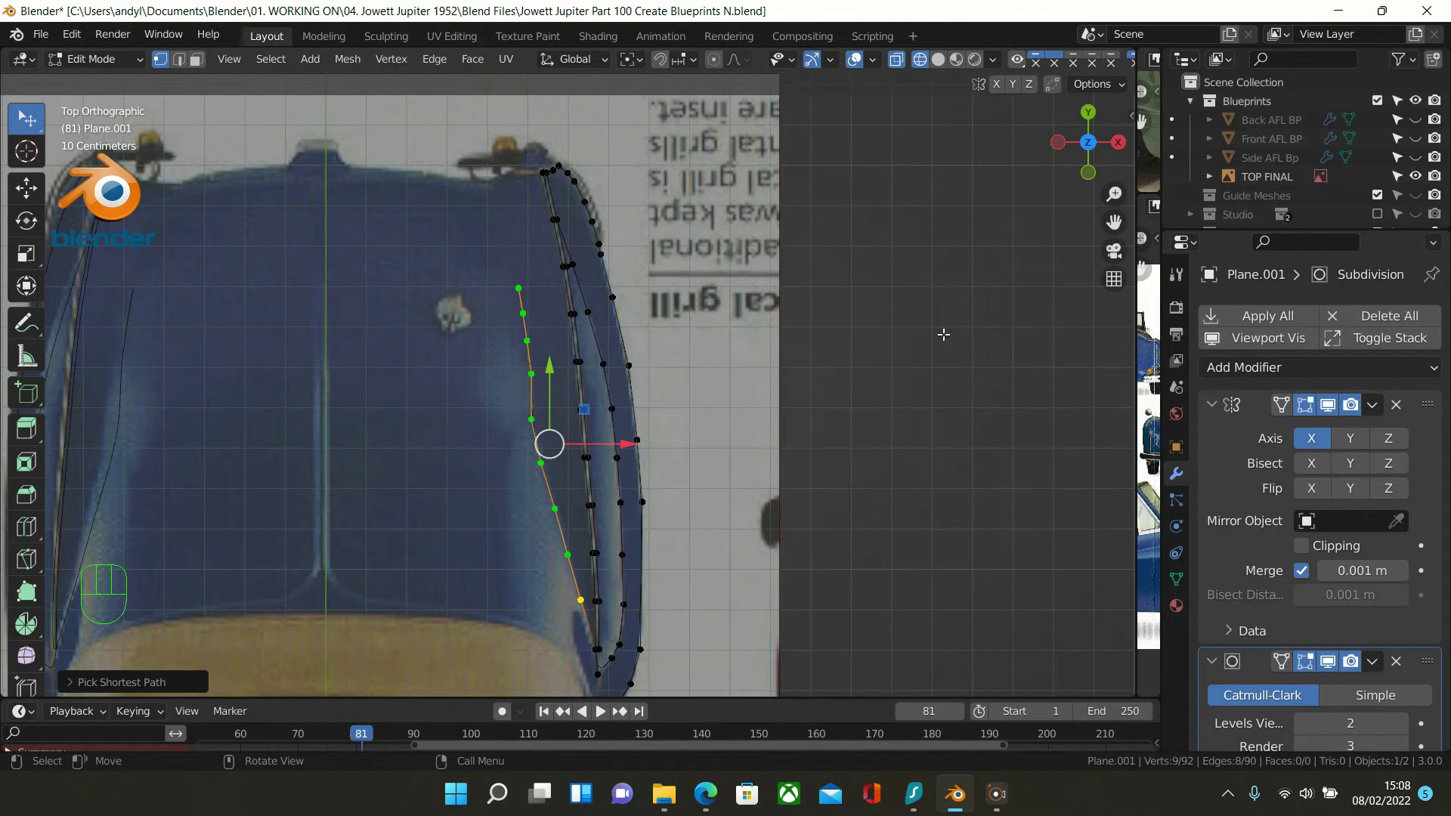
{"action": "right_click", "coordinate": [898, 316]}
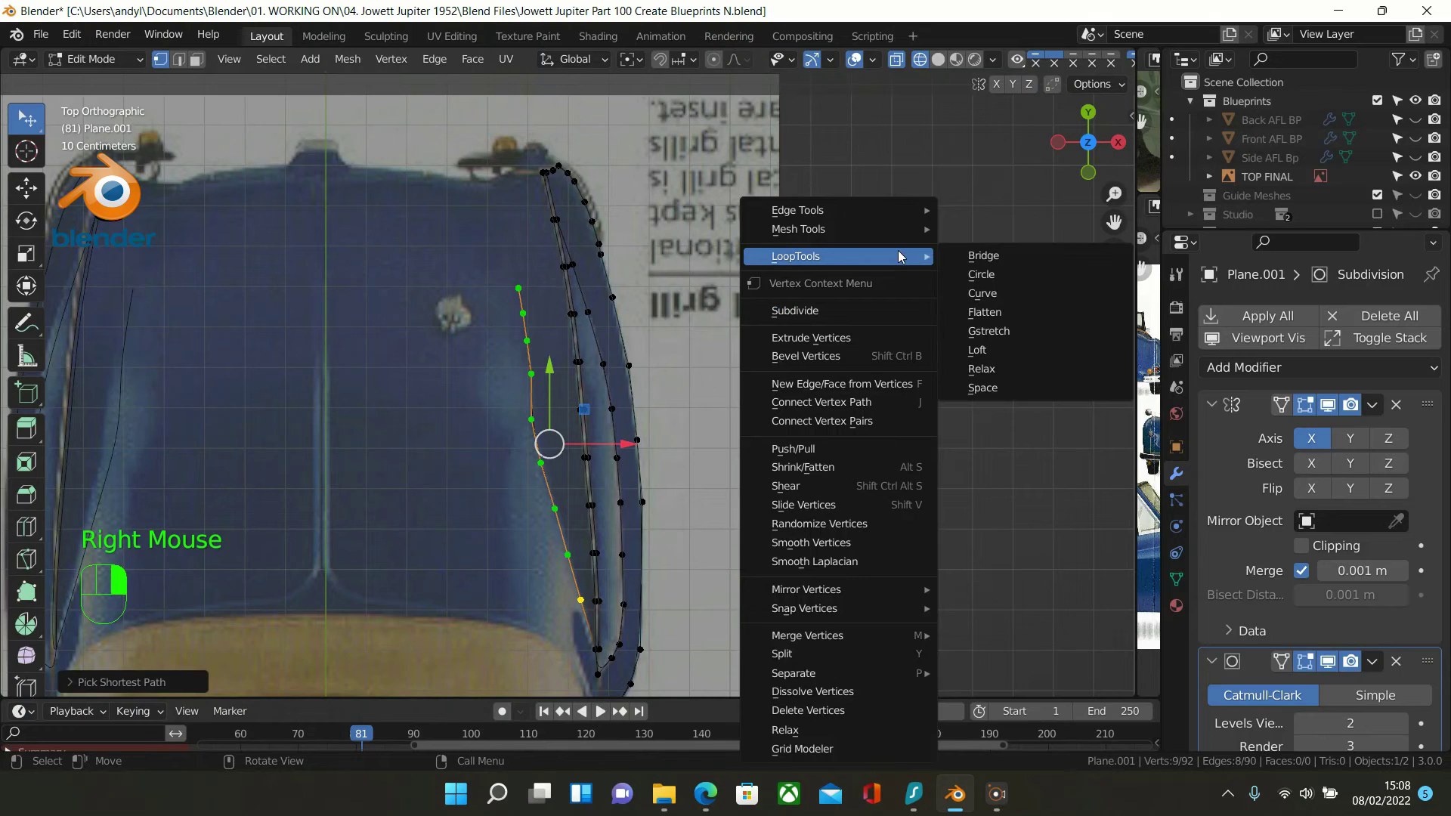
{"action": "left_click", "coordinate": [994, 368]}
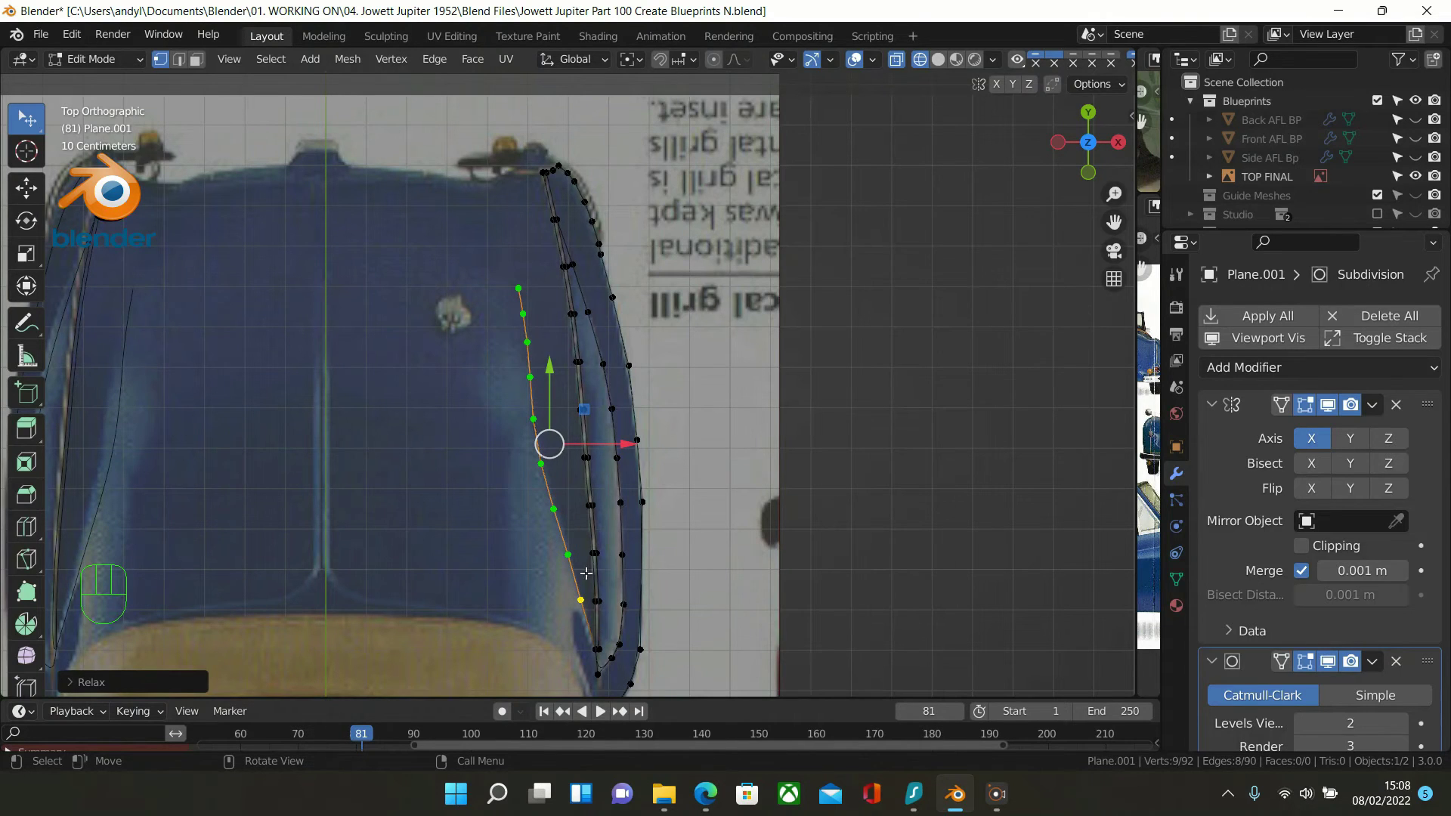
{"action": "scroll", "coordinate": [679, 281], "scroll_direction": "down", "scroll_amount": 2}
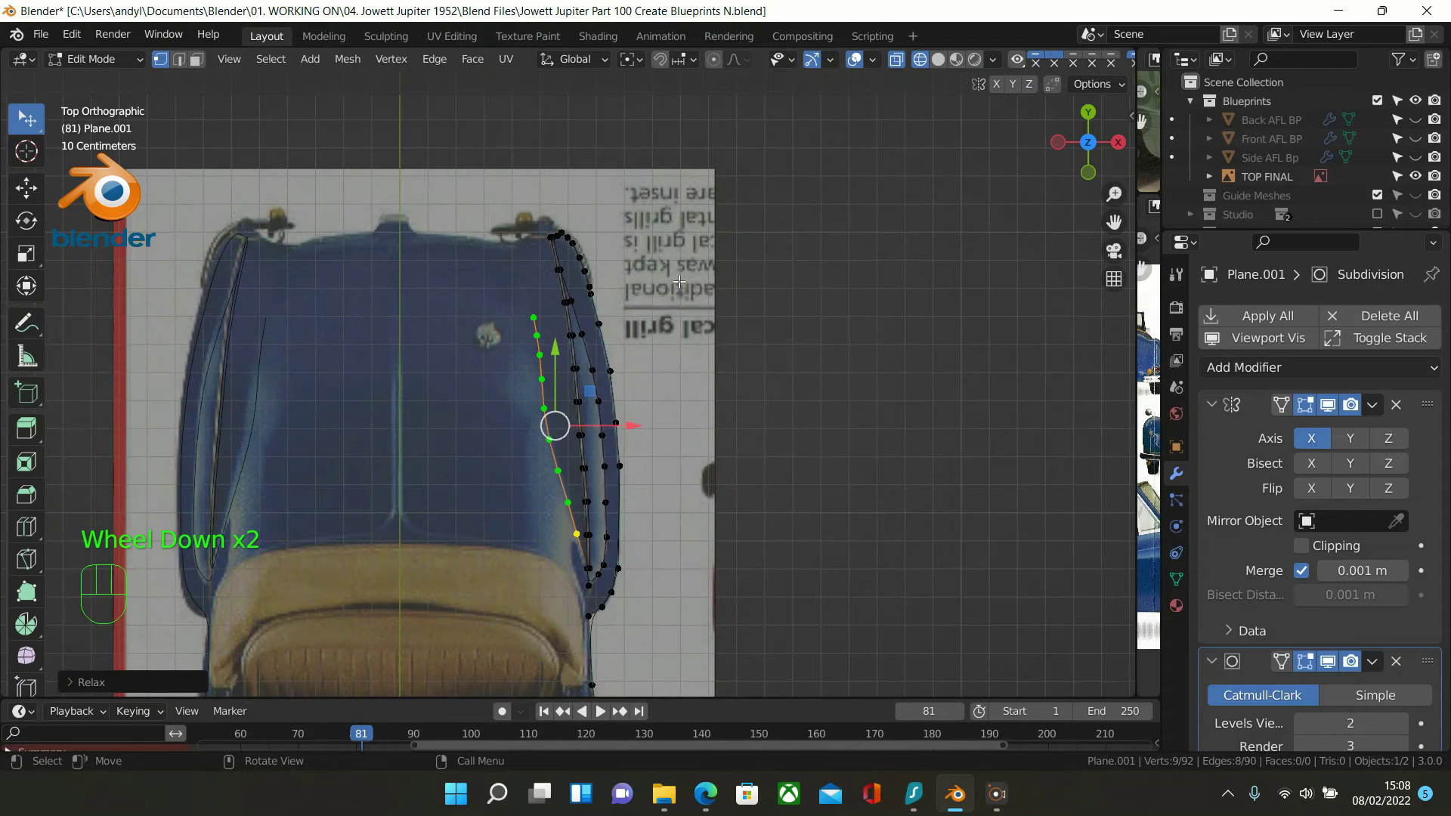
Extrude the crease line's front end vertex about 0.26 m forward to the front edge of the bonnet
{"action": "scroll", "coordinate": [430, 343], "scroll_direction": "up", "scroll_amount": 2}
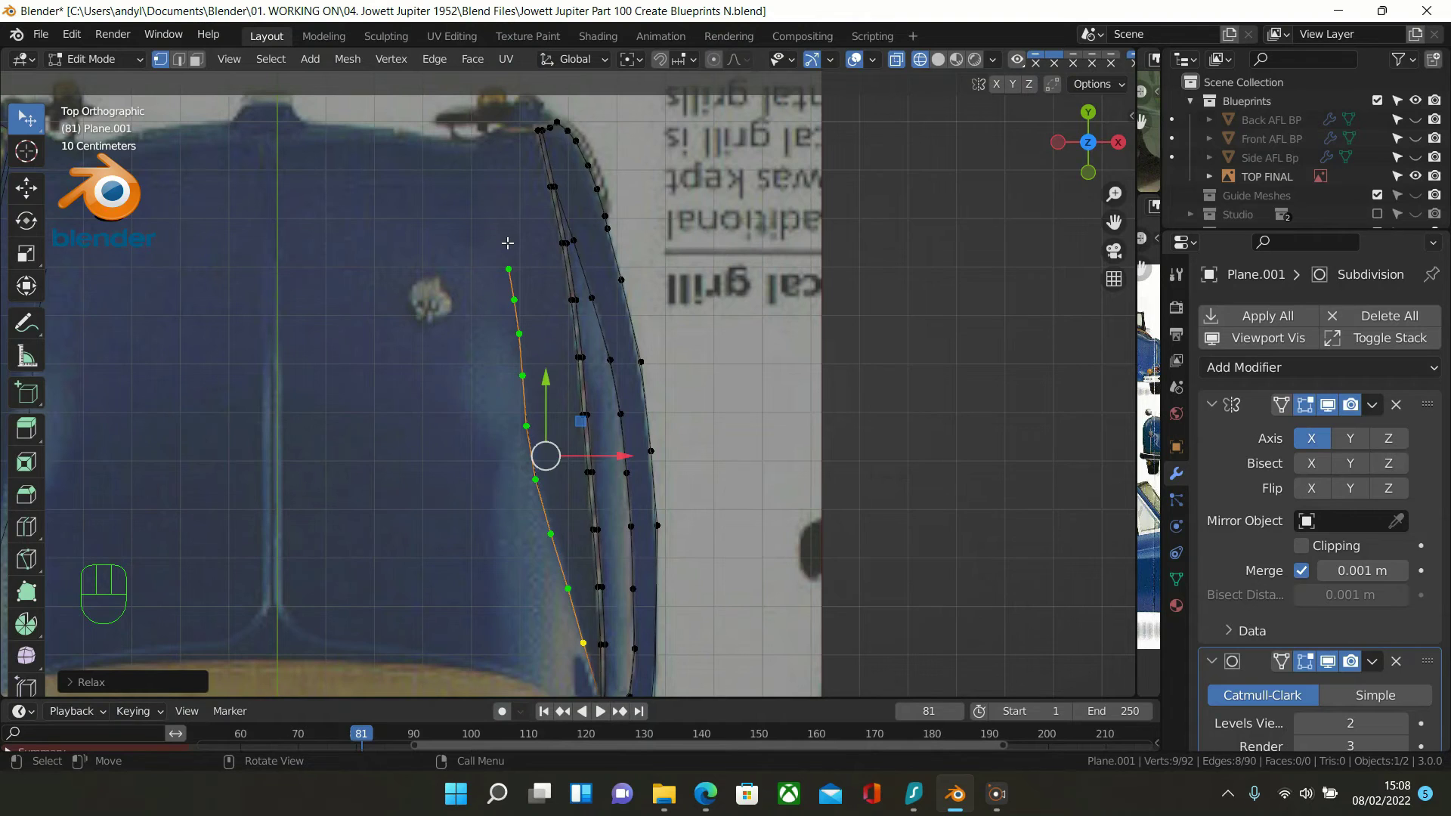
{"action": "left_click", "coordinate": [509, 269]}
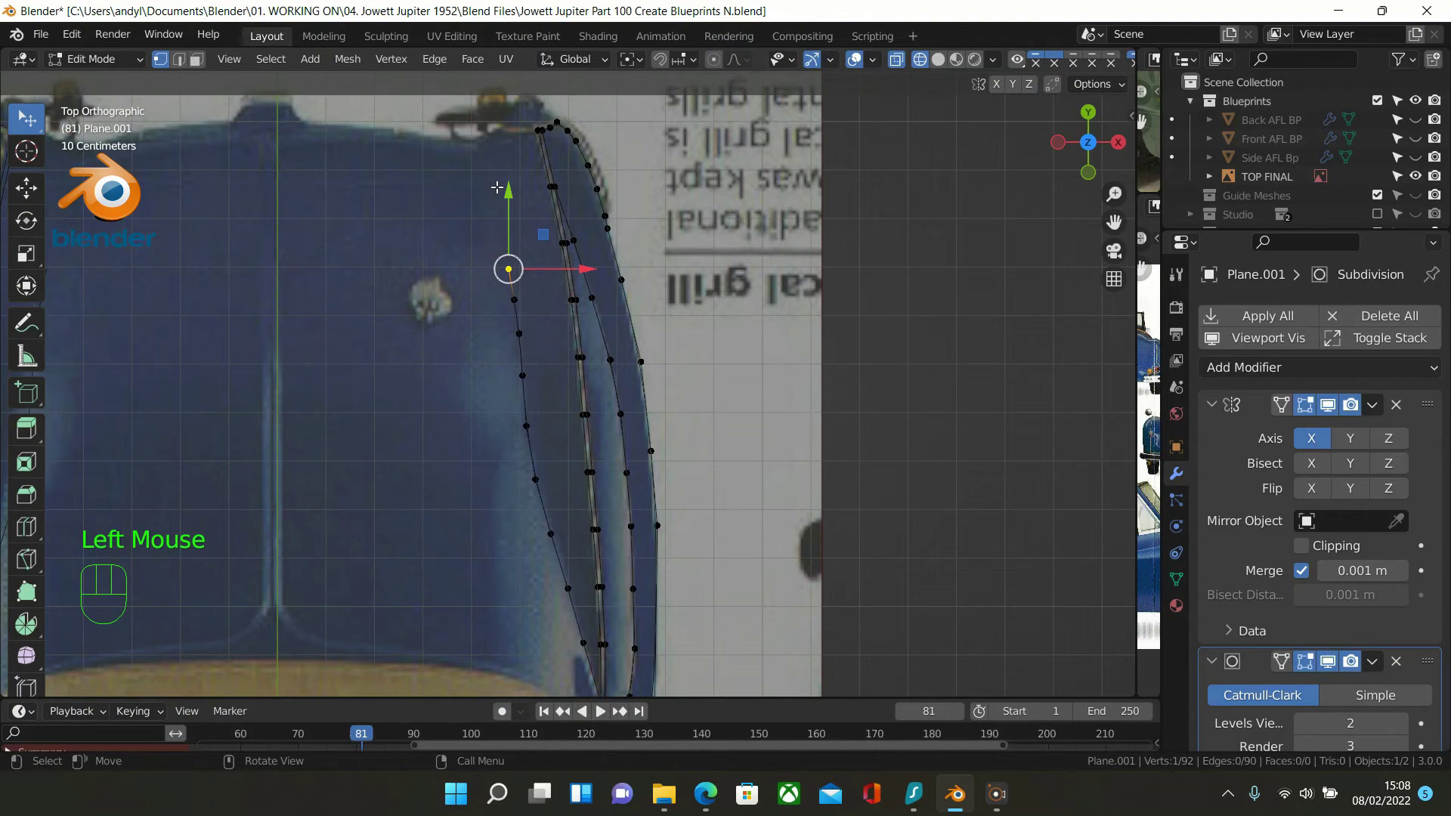
{"action": "key", "text": "e"}
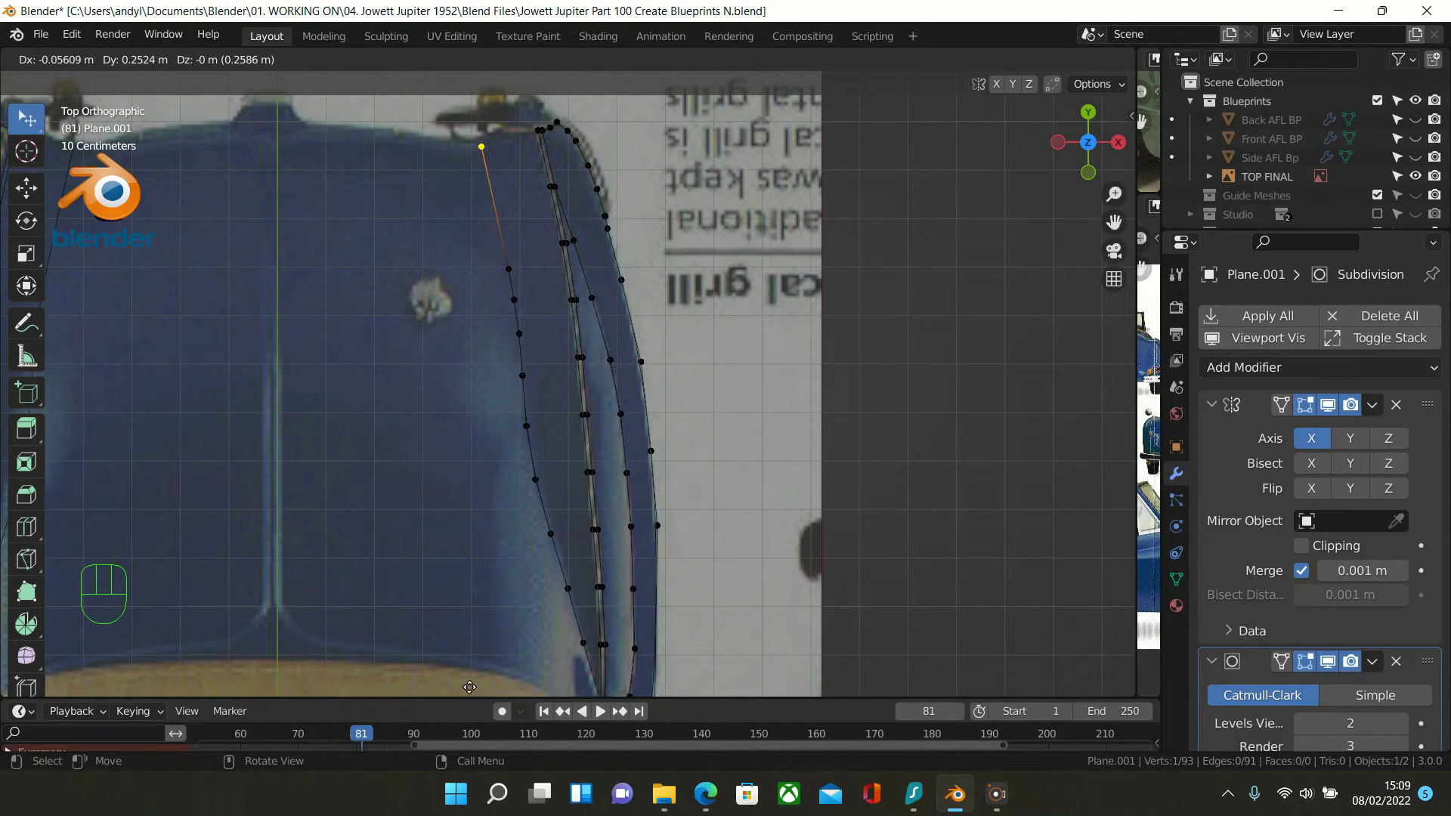
{"action": "left_click", "coordinate": [469, 686]}
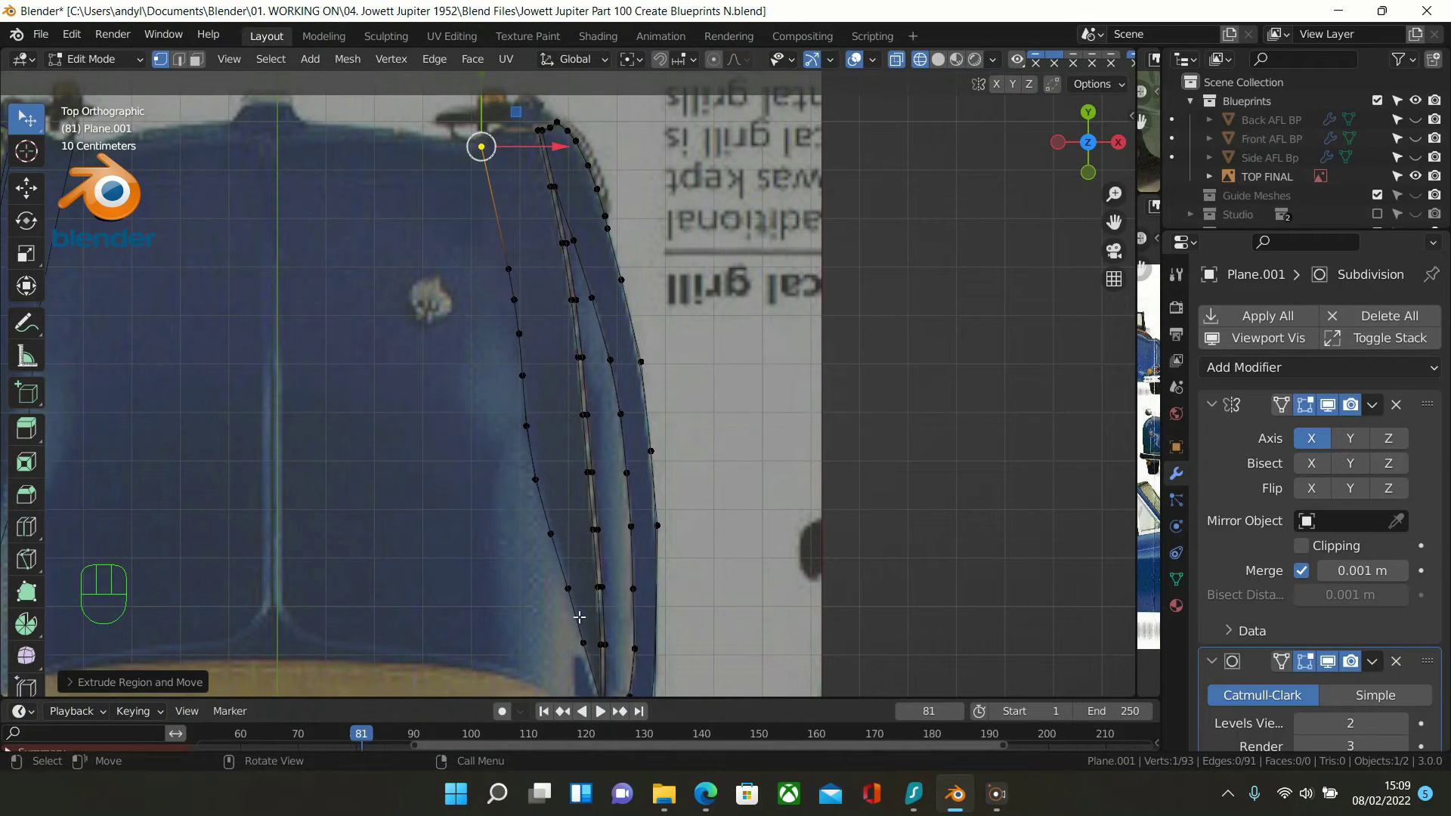
Select the extended crease line from the bonnet's front edge down to the windscreen end and apply LoopTools Relax to it
{"action": "left_click", "coordinate": [582, 643], "text": "ctrl"}
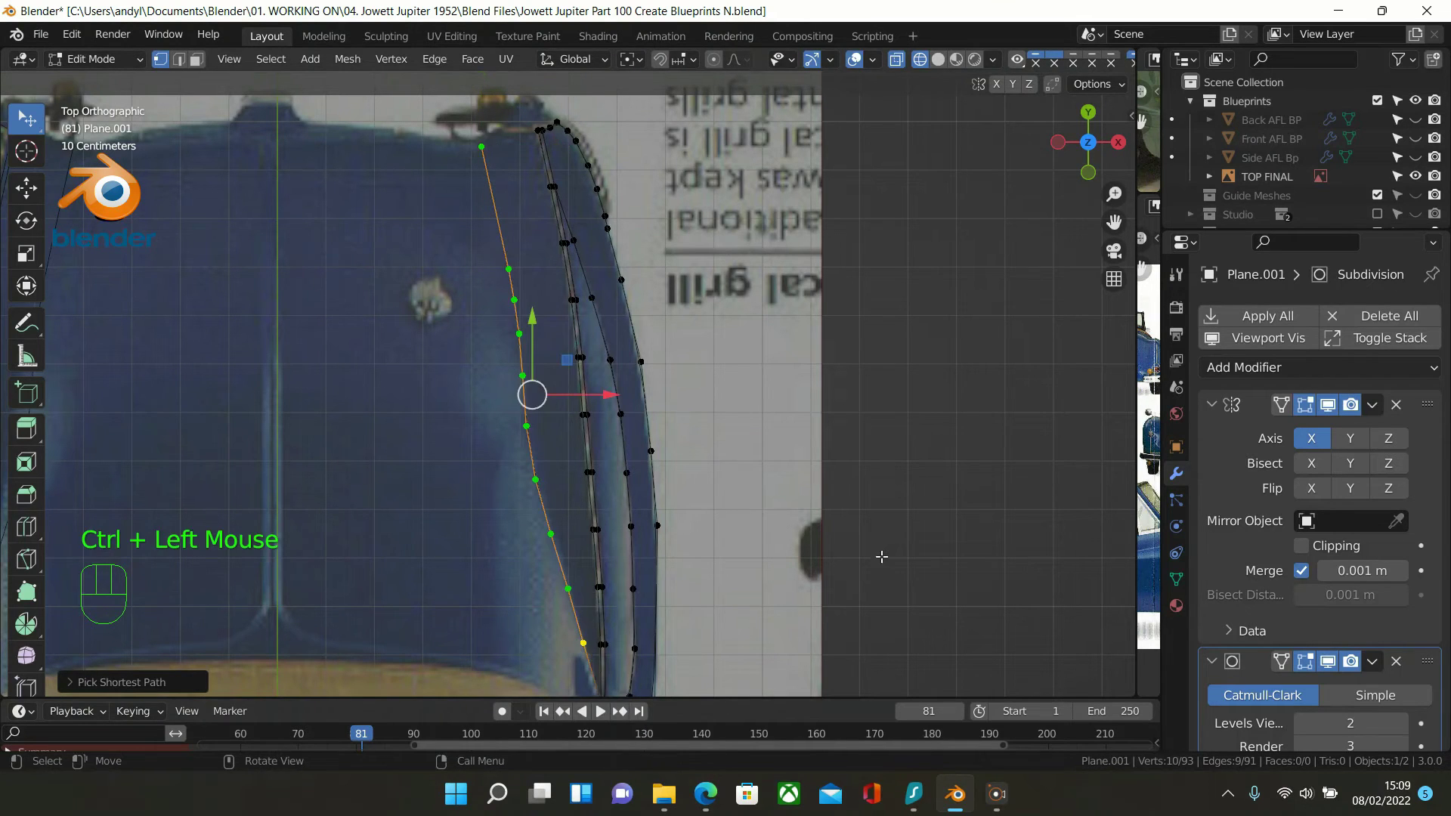
{"action": "right_click", "coordinate": [991, 490]}
{"action": "mouse_move", "coordinate": [915, 256]}
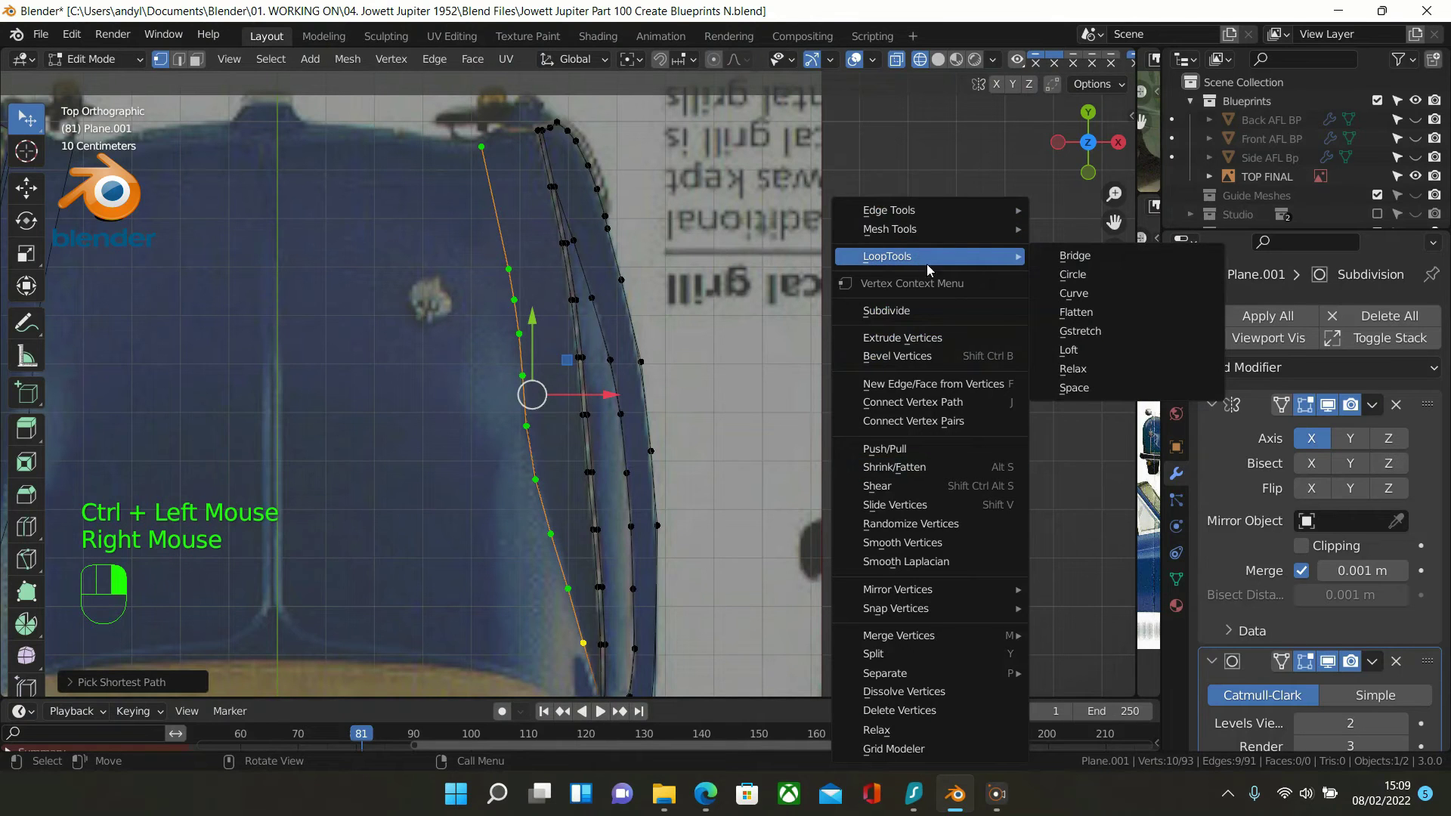
{"action": "left_click", "coordinate": [1054, 372]}
{"action": "scroll", "coordinate": [881, 359], "scroll_direction": "down", "scroll_amount": 2}
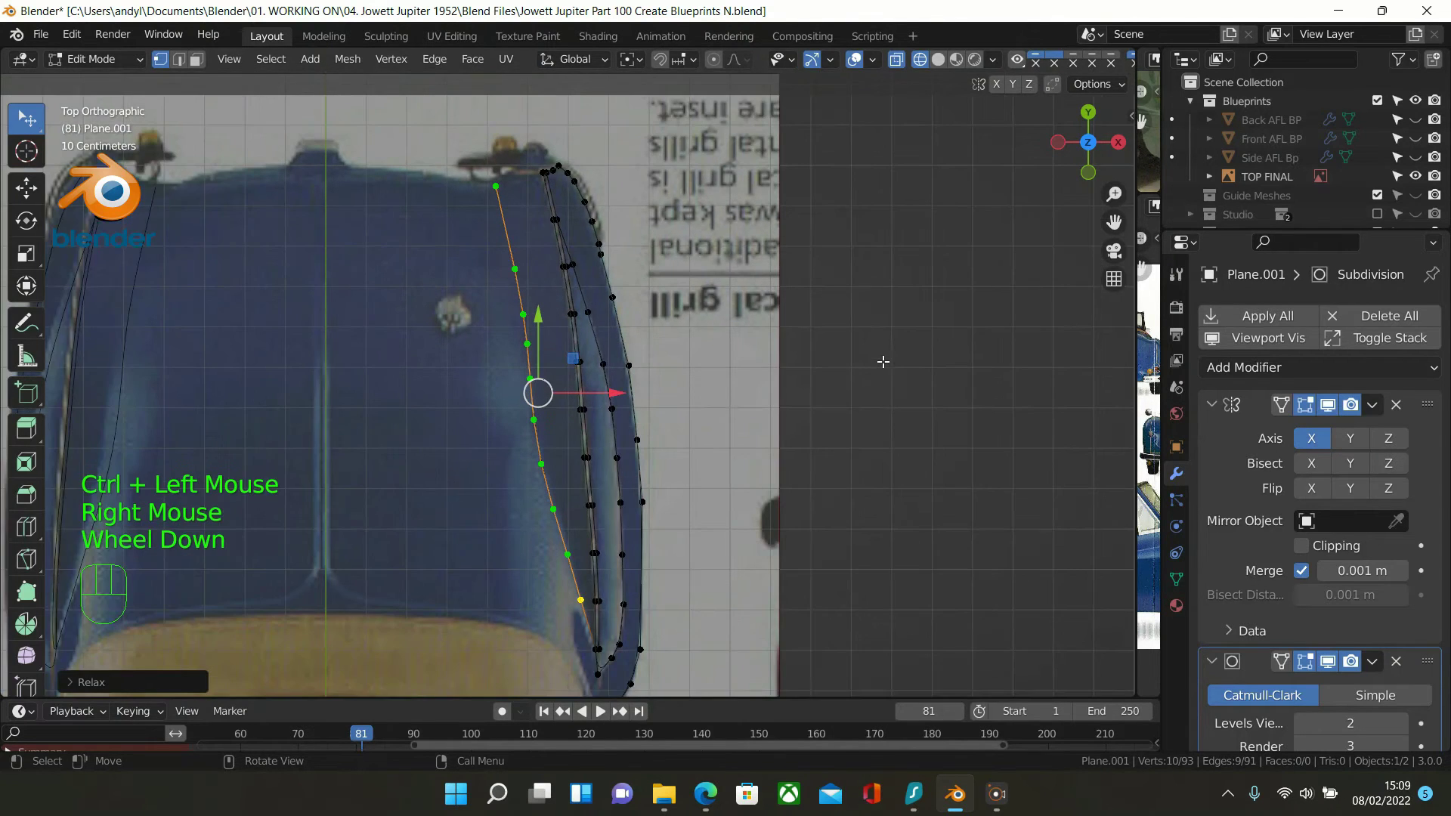
Move the crease line's front end vertex slightly forward onto the bonnet's front edge
{"action": "middle_click_drag", "start_coordinate": [407, 250], "coordinate": [708, 413], "text": "shift"}
{"action": "scroll", "coordinate": [399, 402], "scroll_direction": "up", "scroll_amount": 1}
{"action": "scroll", "coordinate": [399, 402], "scroll_direction": "down", "scroll_amount": 1}
{"action": "scroll", "coordinate": [399, 401], "scroll_direction": "up", "scroll_amount": 3}
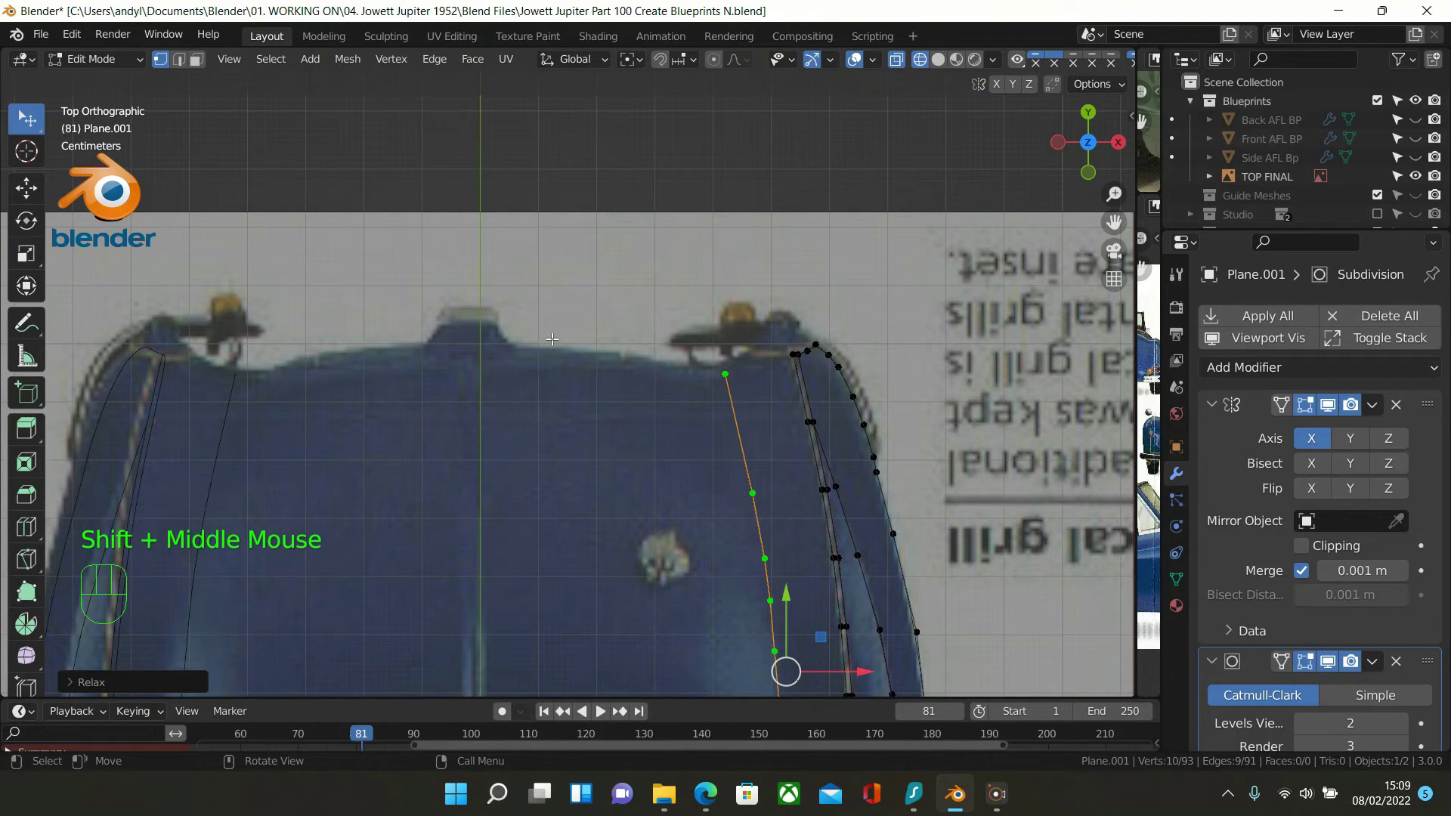
{"action": "left_click", "coordinate": [724, 376]}
{"action": "mouse_move", "coordinate": [723, 375]}
{"action": "left_mouse_down"}
{"action": "mouse_move", "coordinate": [722, 326]}
{"action": "mouse_move", "coordinate": [726, 362]}
{"action": "left_mouse_up"}
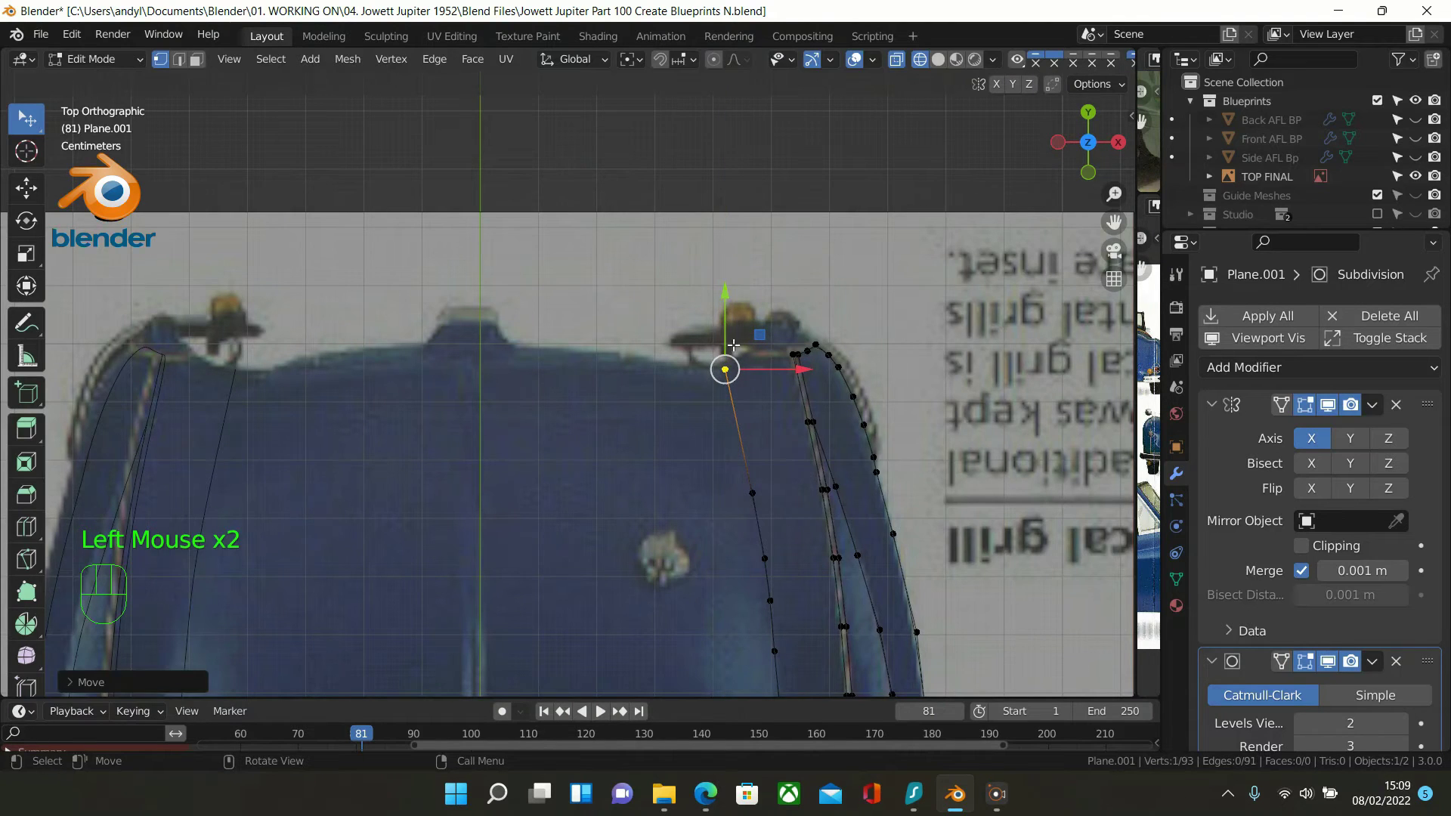
Extrude the corner vertex inward along the bonnet's front edge toward the centreline
{"action": "scroll", "coordinate": [727, 363], "scroll_direction": "up", "scroll_amount": 1}
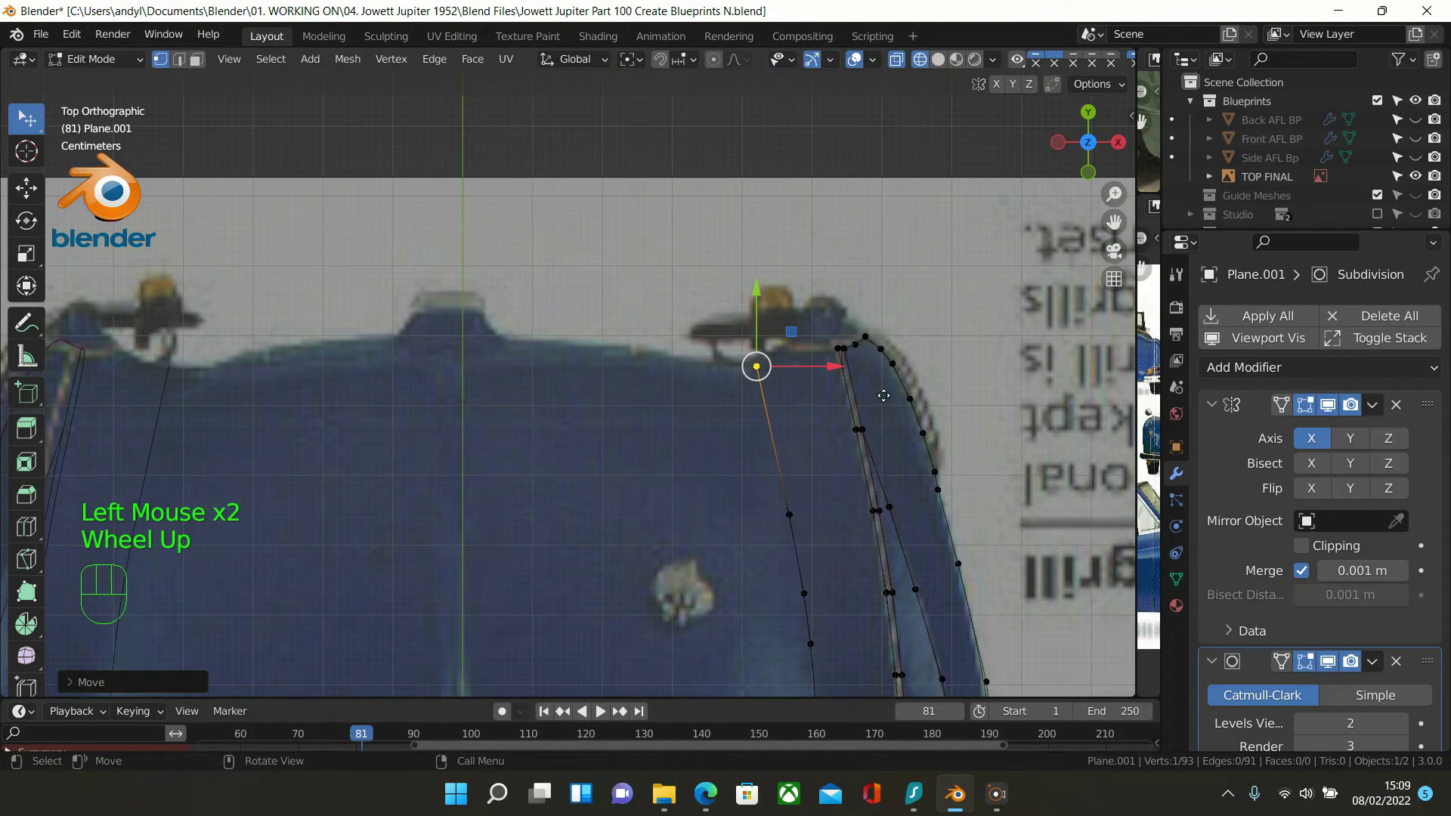
{"action": "key", "text": "e"}
{"action": "left_click", "coordinate": [819, 392]}
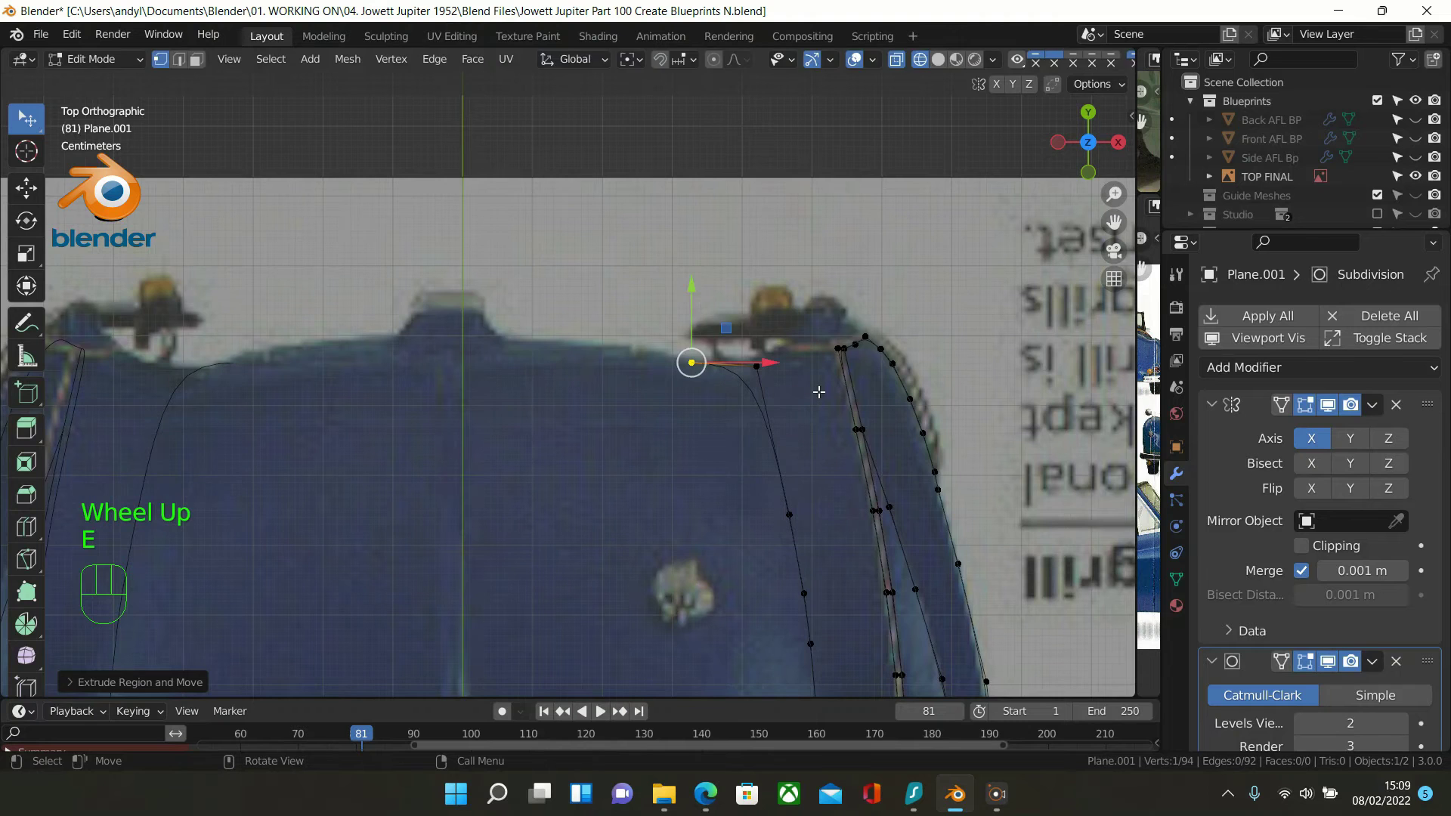
Extrude four more vertices inward along the bonnet's front edge to the start of the central grille bump
{"action": "key", "text": "e"}
{"action": "left_click", "coordinate": [760, 375]}
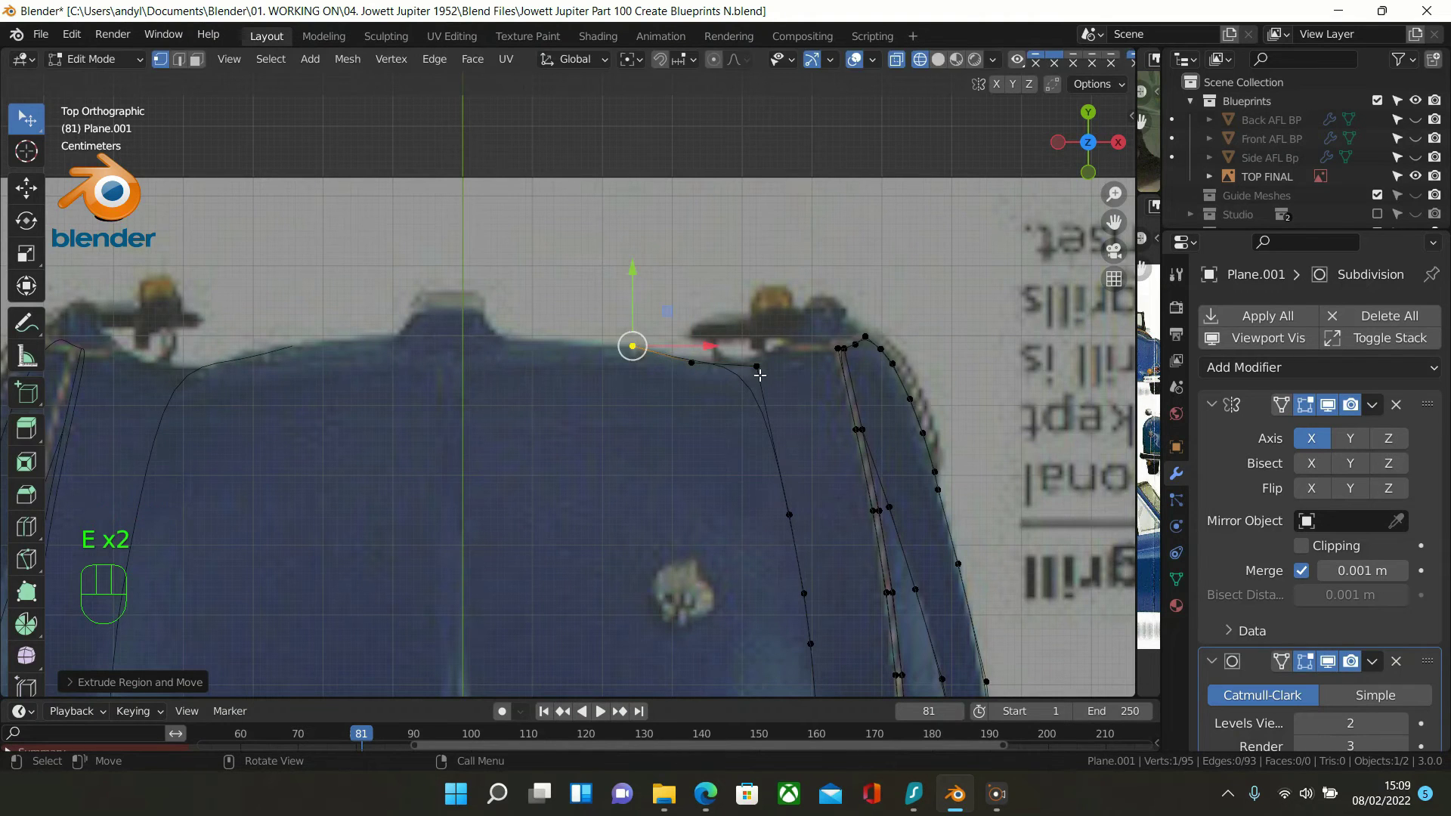
{"action": "key", "text": "e"}
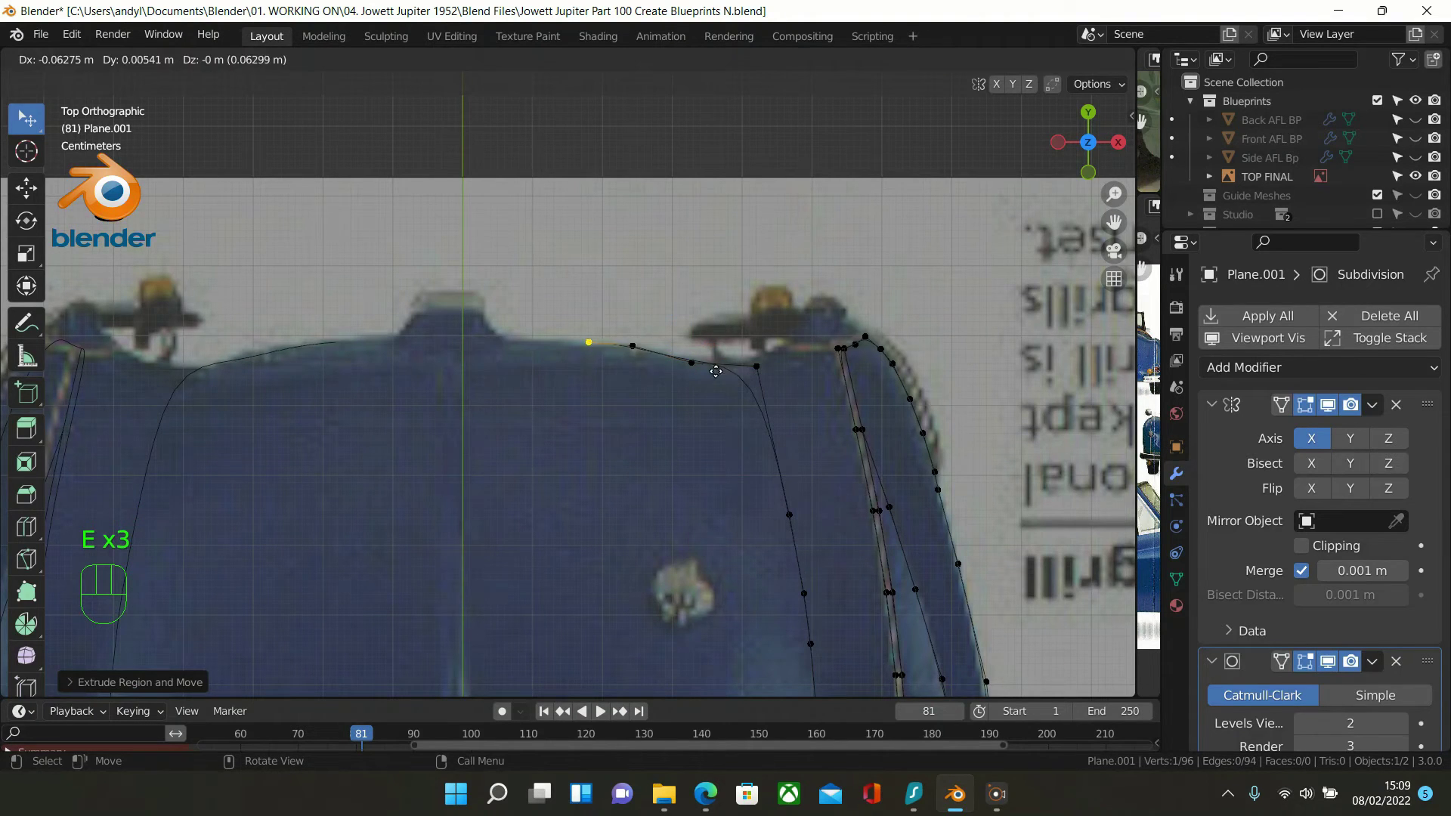
{"action": "left_click", "coordinate": [698, 371]}
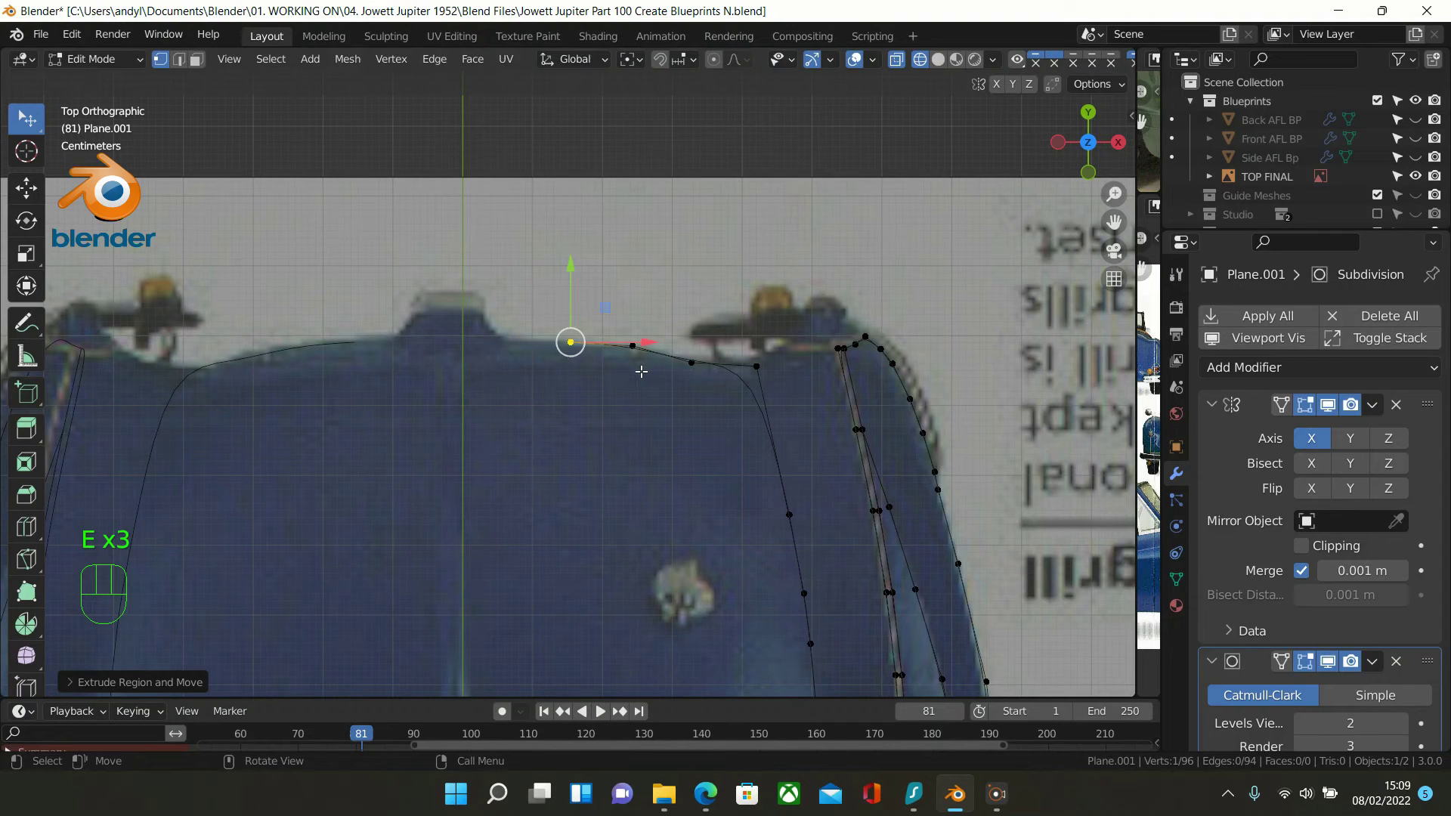
{"action": "key", "text": "e"}
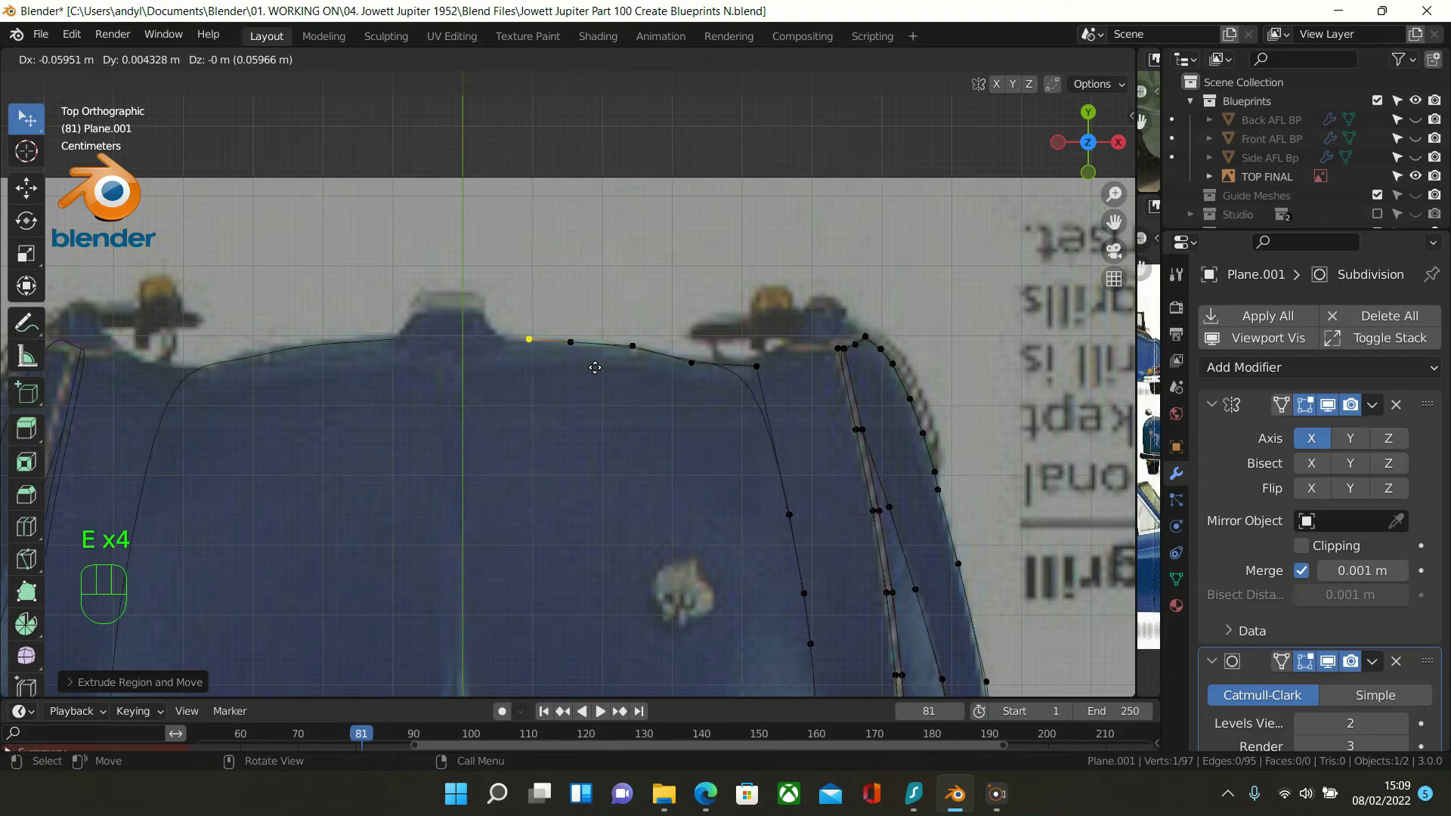
{"action": "left_click", "coordinate": [595, 368]}
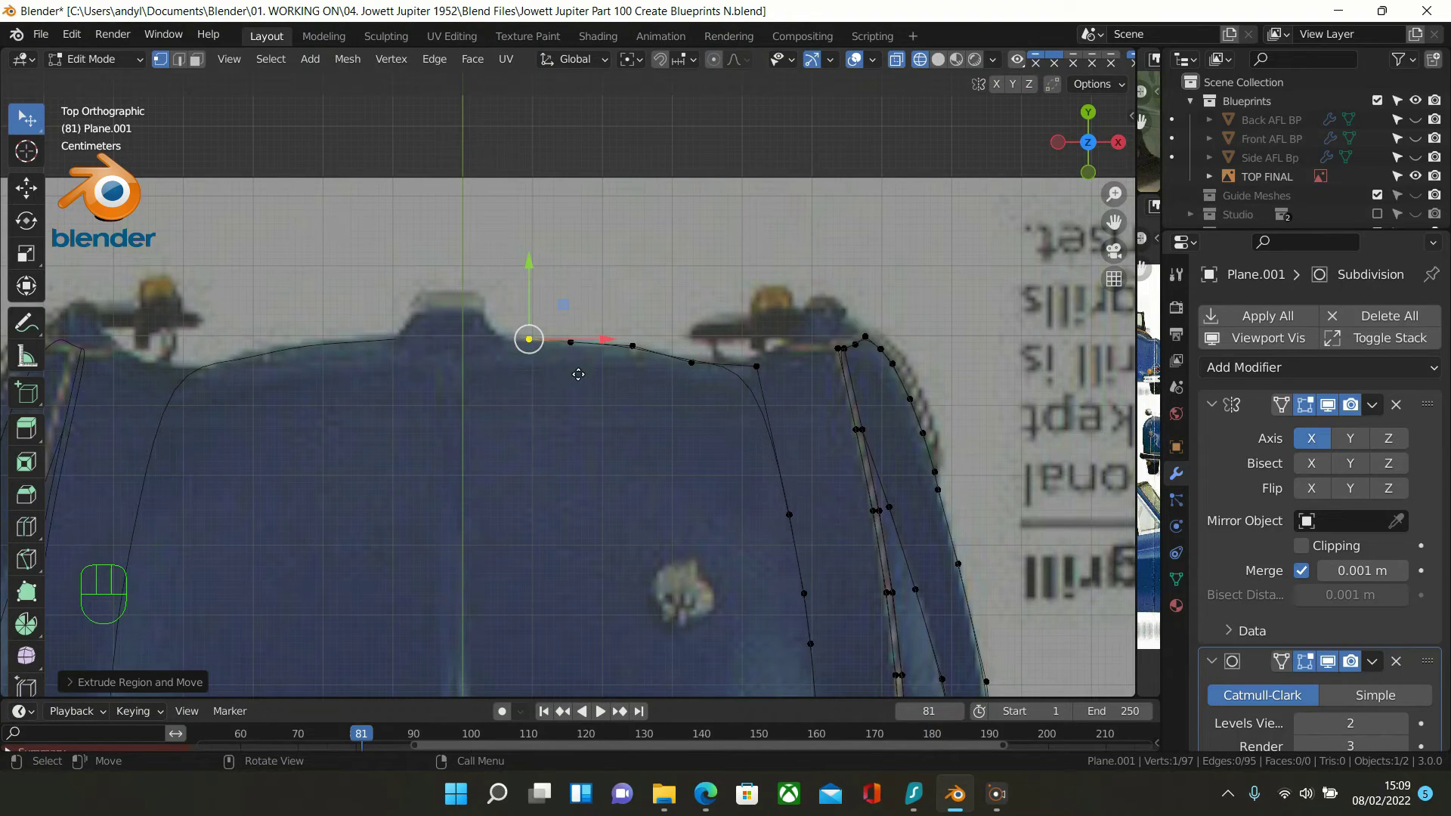
{"action": "key", "text": "e"}
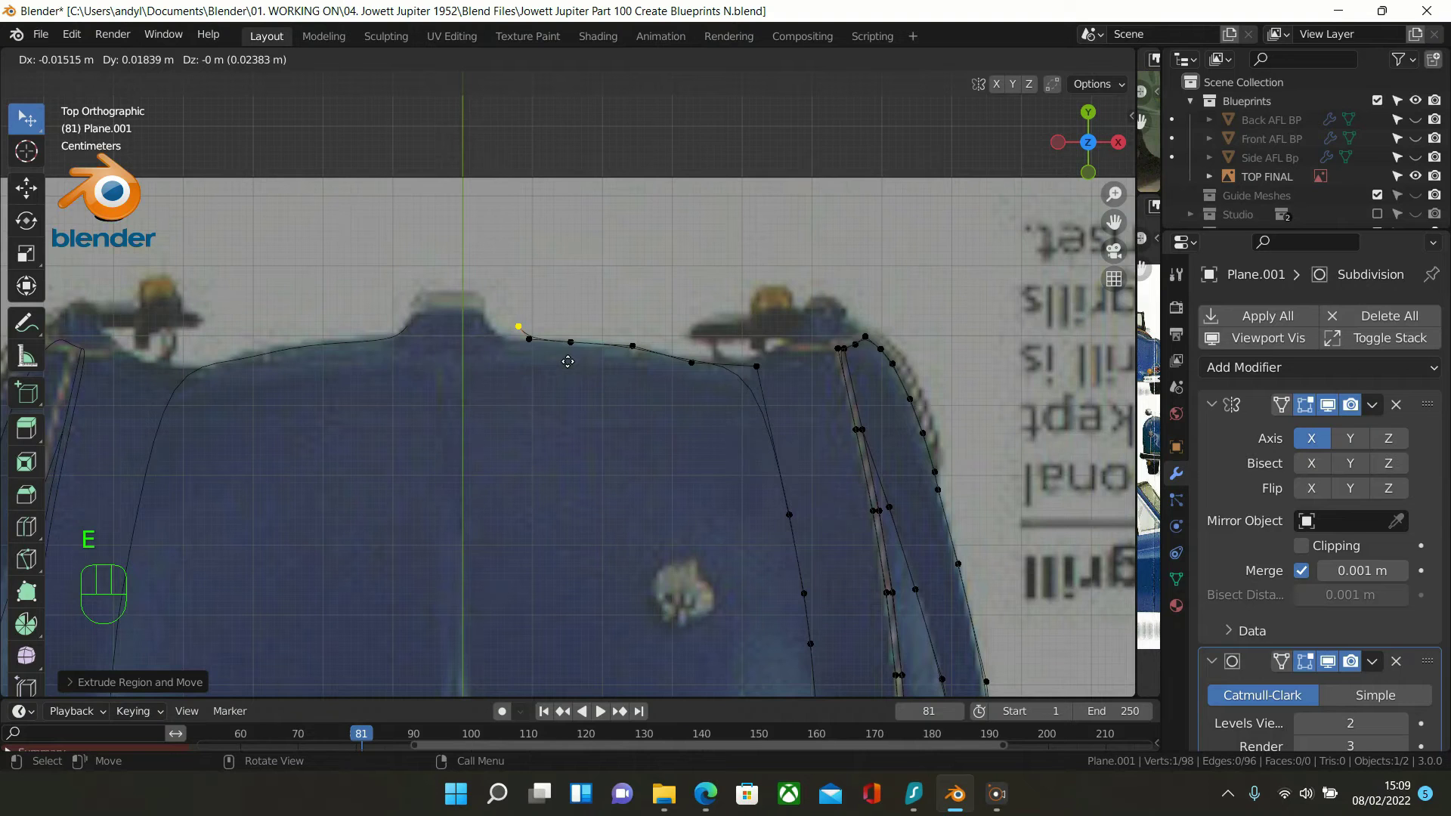
{"action": "left_click", "coordinate": [568, 362]}
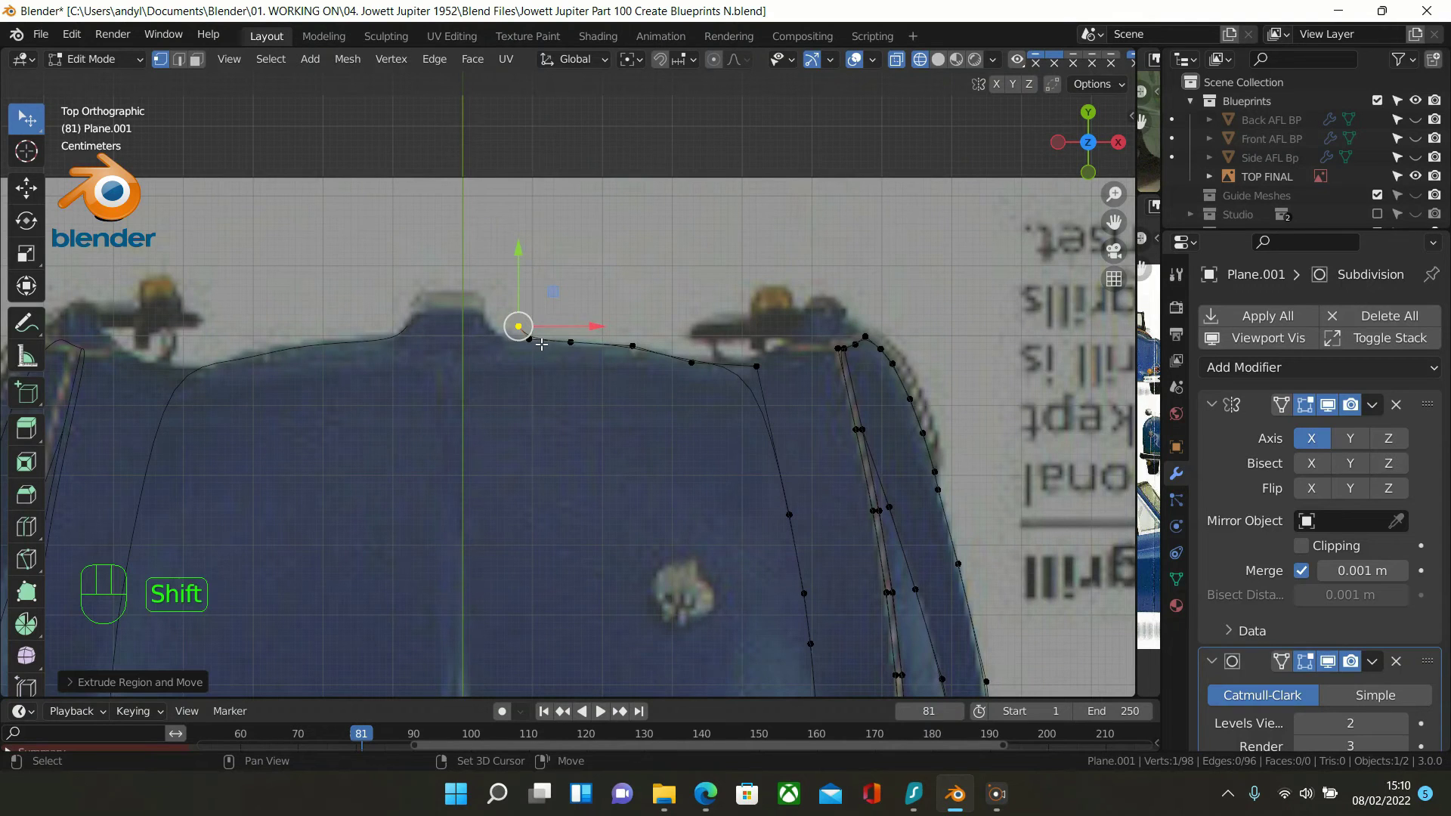
Select the last two vertices at the base of the central bump and move them inward along X
{"action": "left_click", "coordinate": [538, 342], "text": "shift"}
{"action": "scroll", "coordinate": [612, 330], "scroll_direction": "up", "scroll_amount": 2}
{"action": "scroll", "coordinate": [614, 328], "scroll_direction": "up", "scroll_amount": 1}
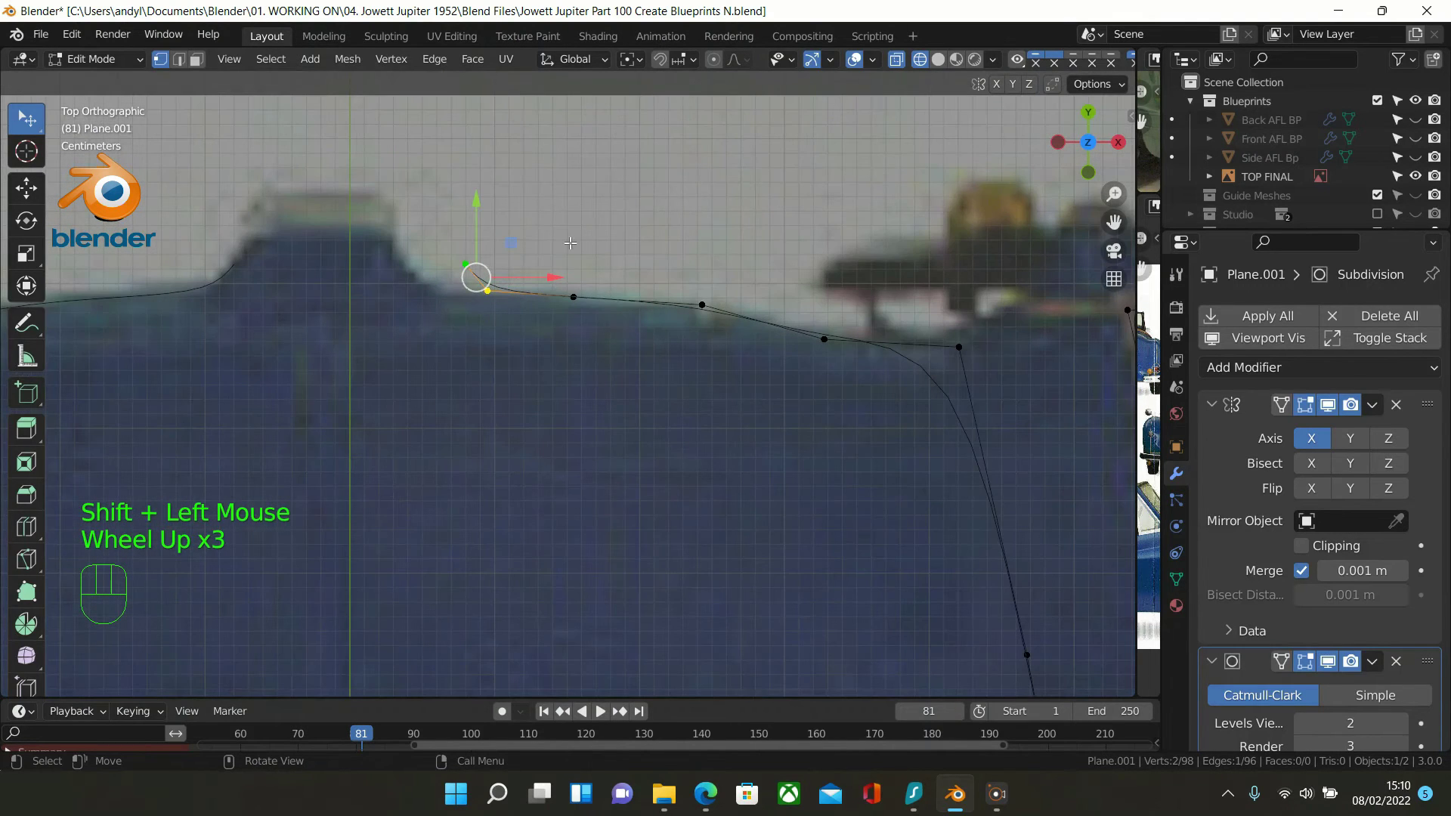
{"action": "left_click_drag", "start_coordinate": [545, 269], "coordinate": [422, 273]}
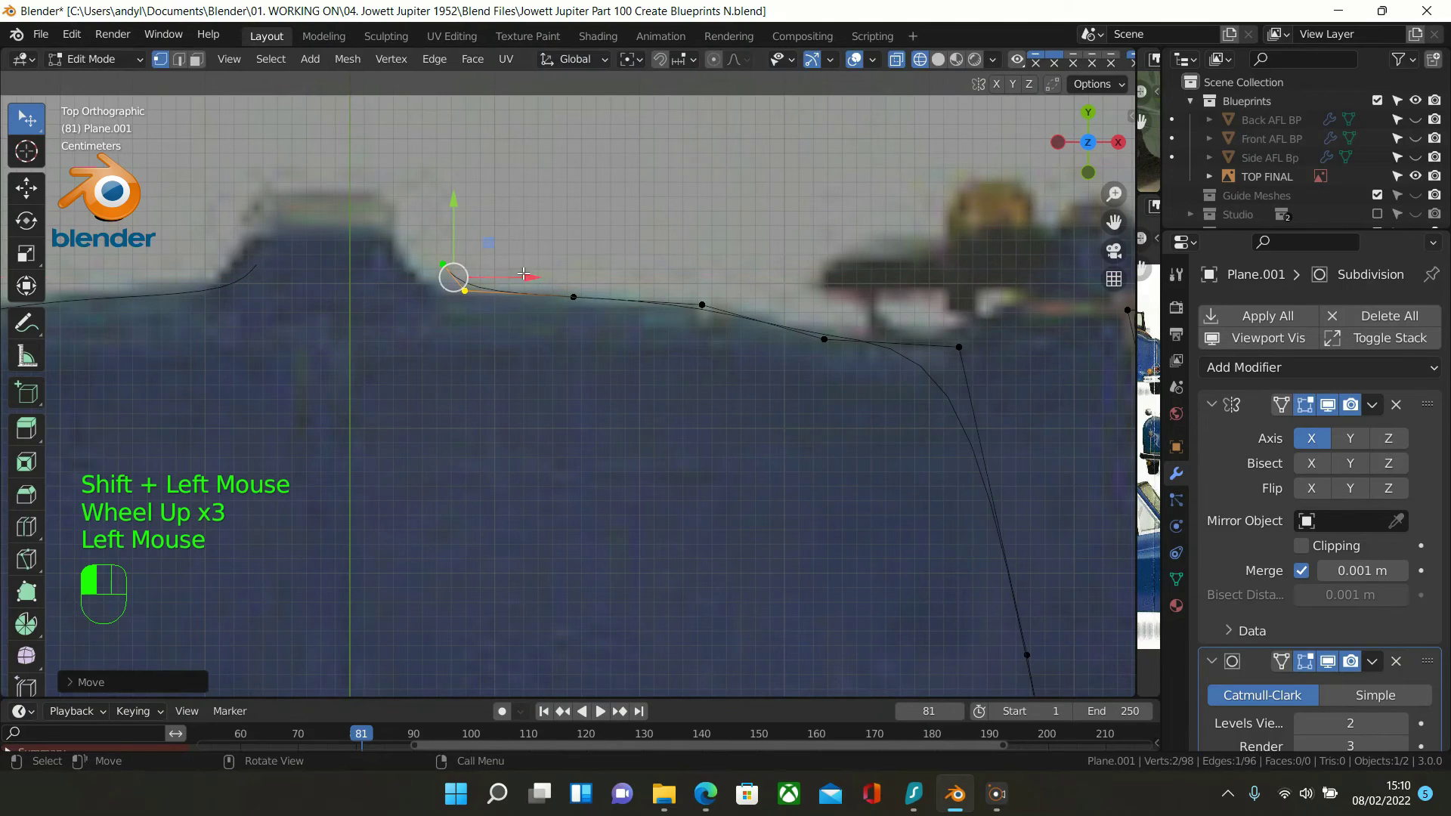
Extrude three vertices from the end vertex up the side of the central bump and shift the last one inward and slightly forward
{"action": "left_click", "coordinate": [443, 264]}
{"action": "key", "text": "e"}
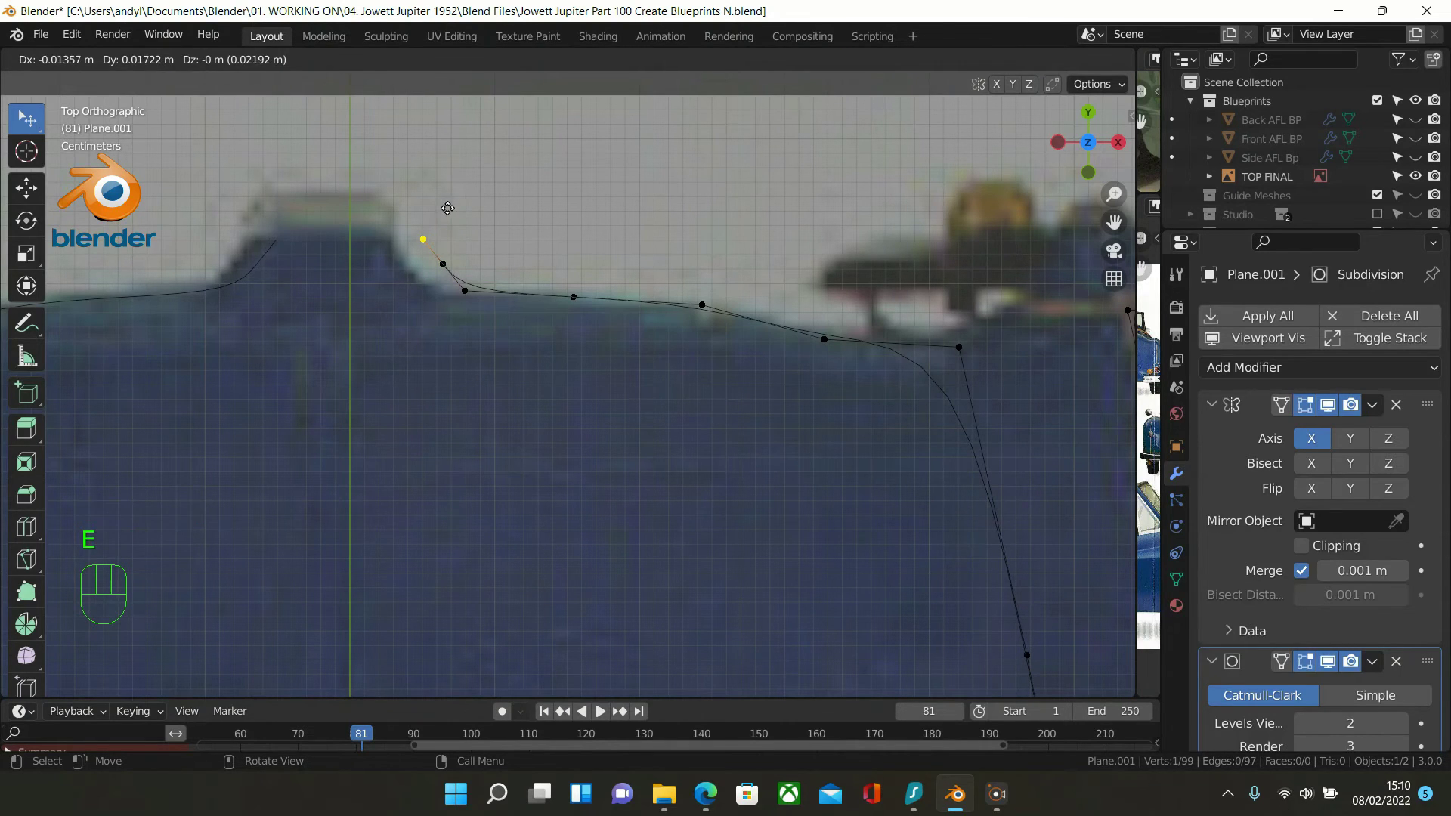
{"action": "left_click", "coordinate": [448, 208]}
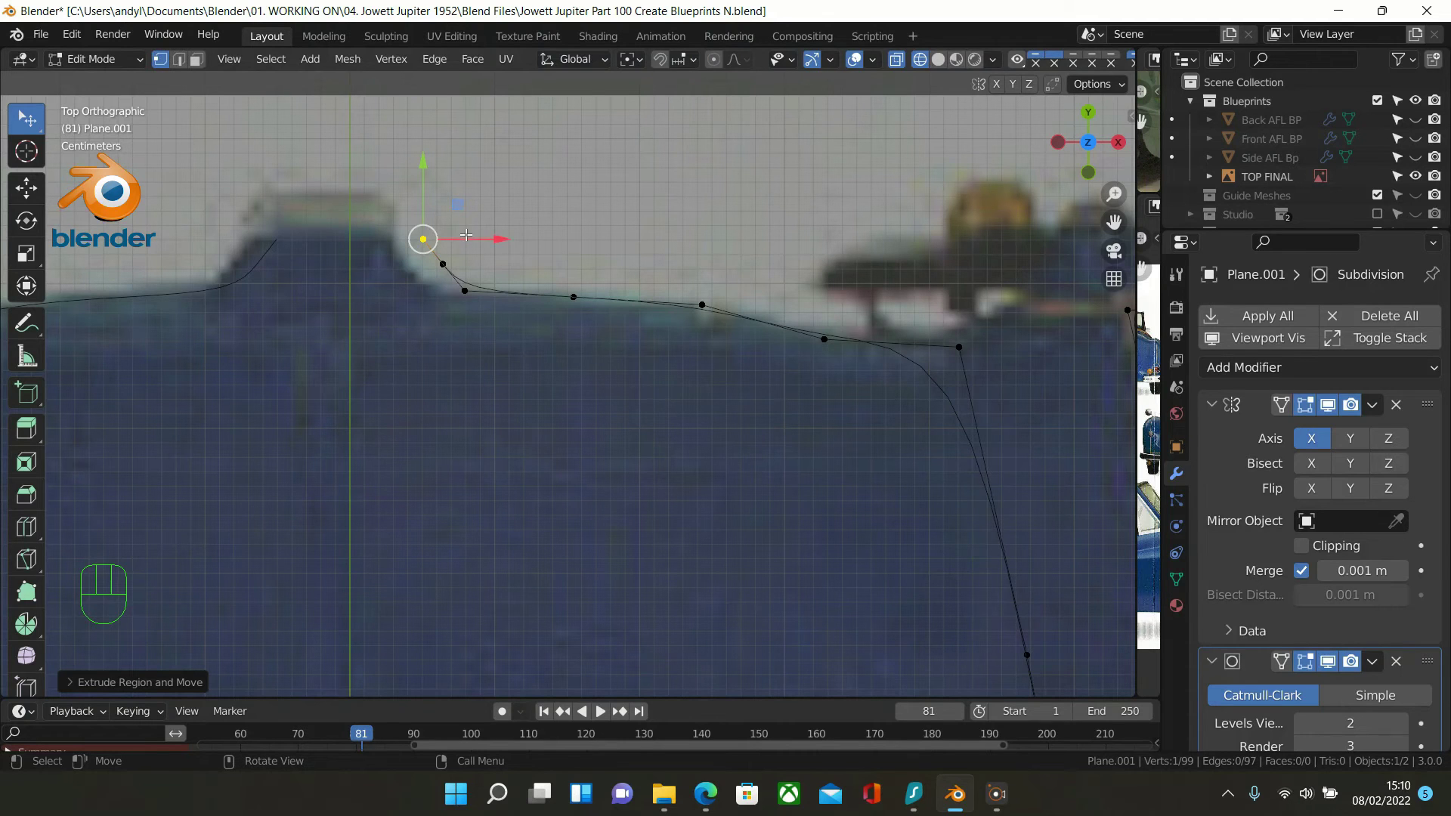
{"action": "key", "text": "e"}
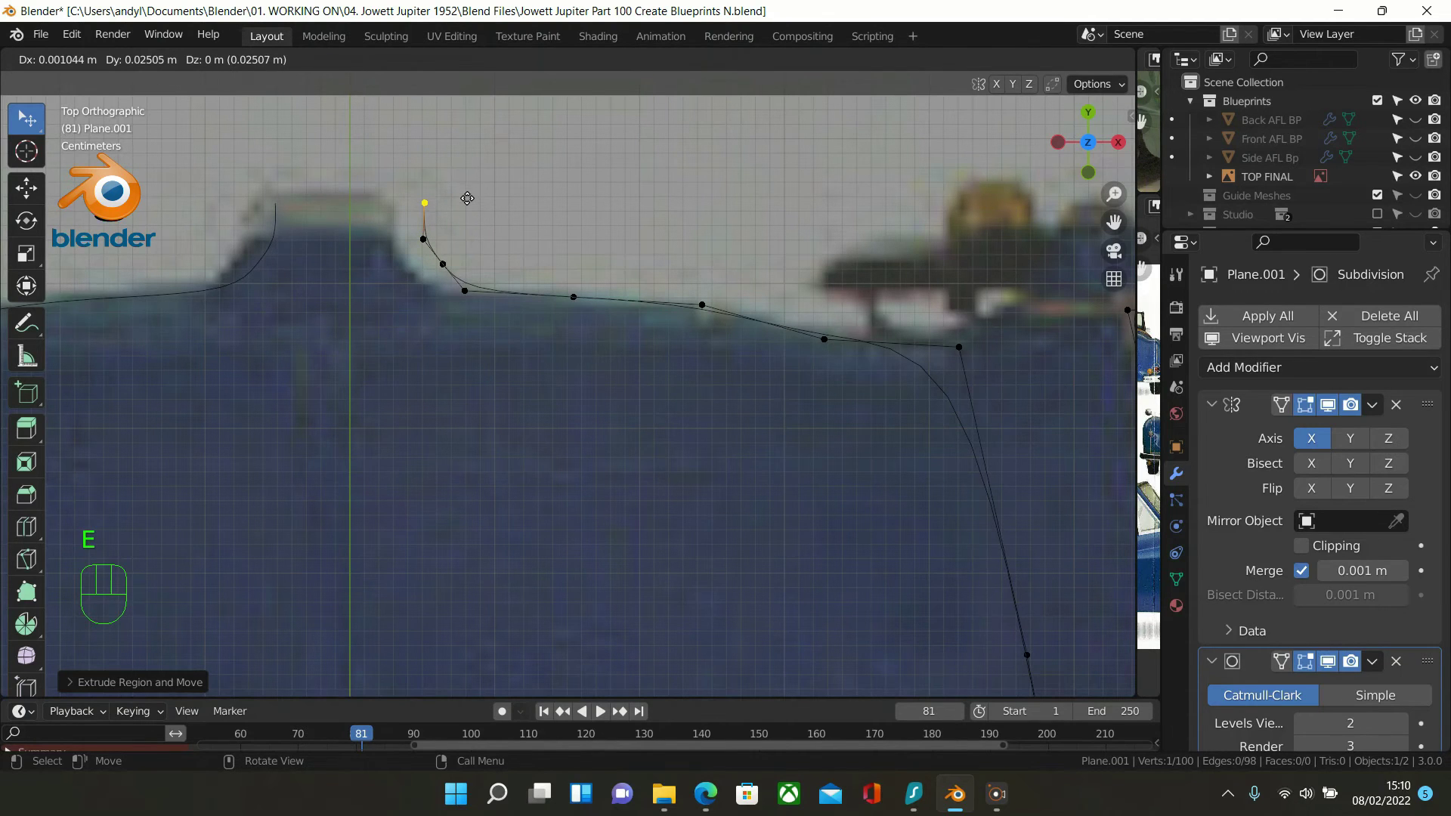
{"action": "left_click", "coordinate": [466, 192]}
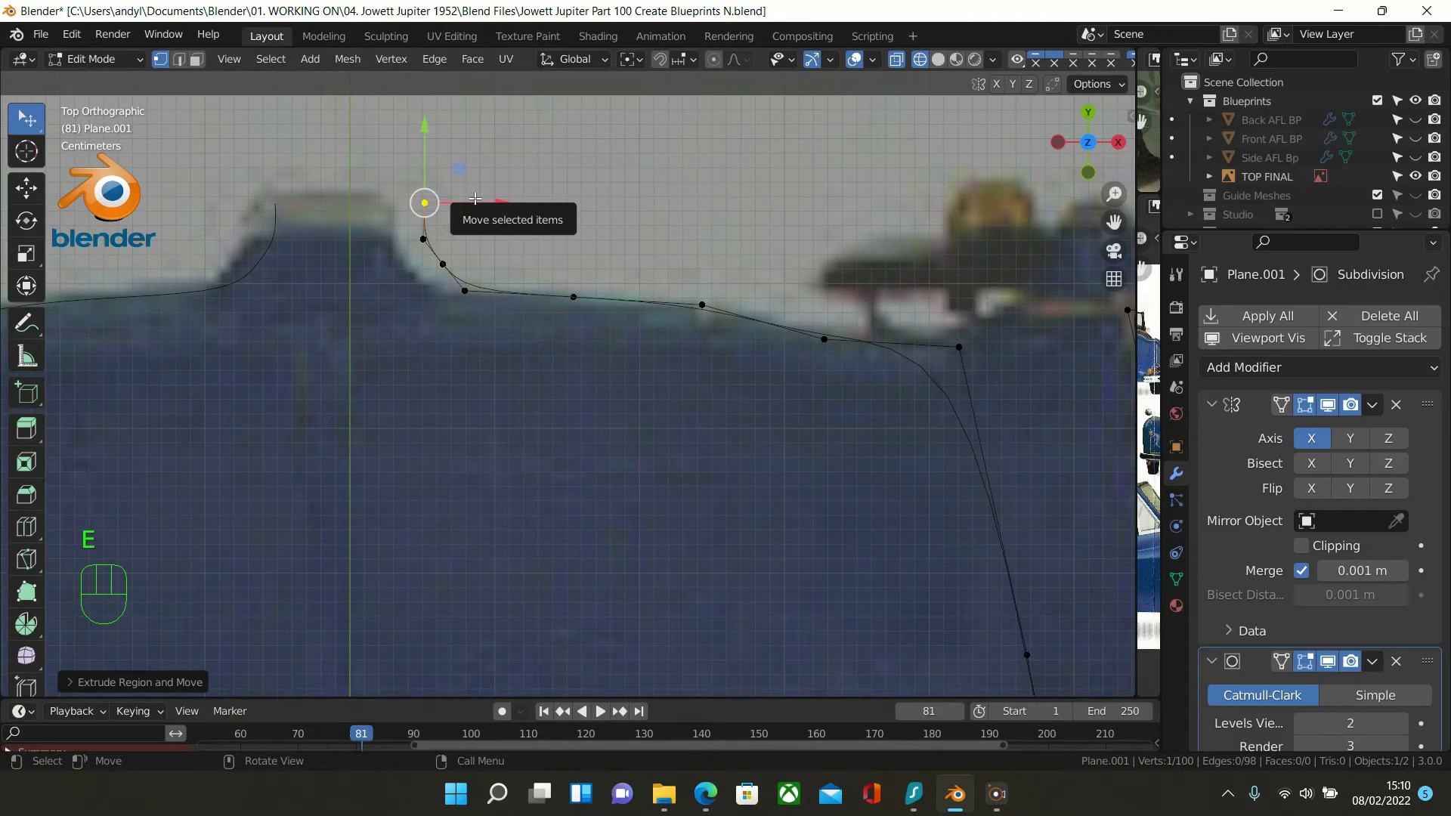
{"action": "key", "text": "e"}
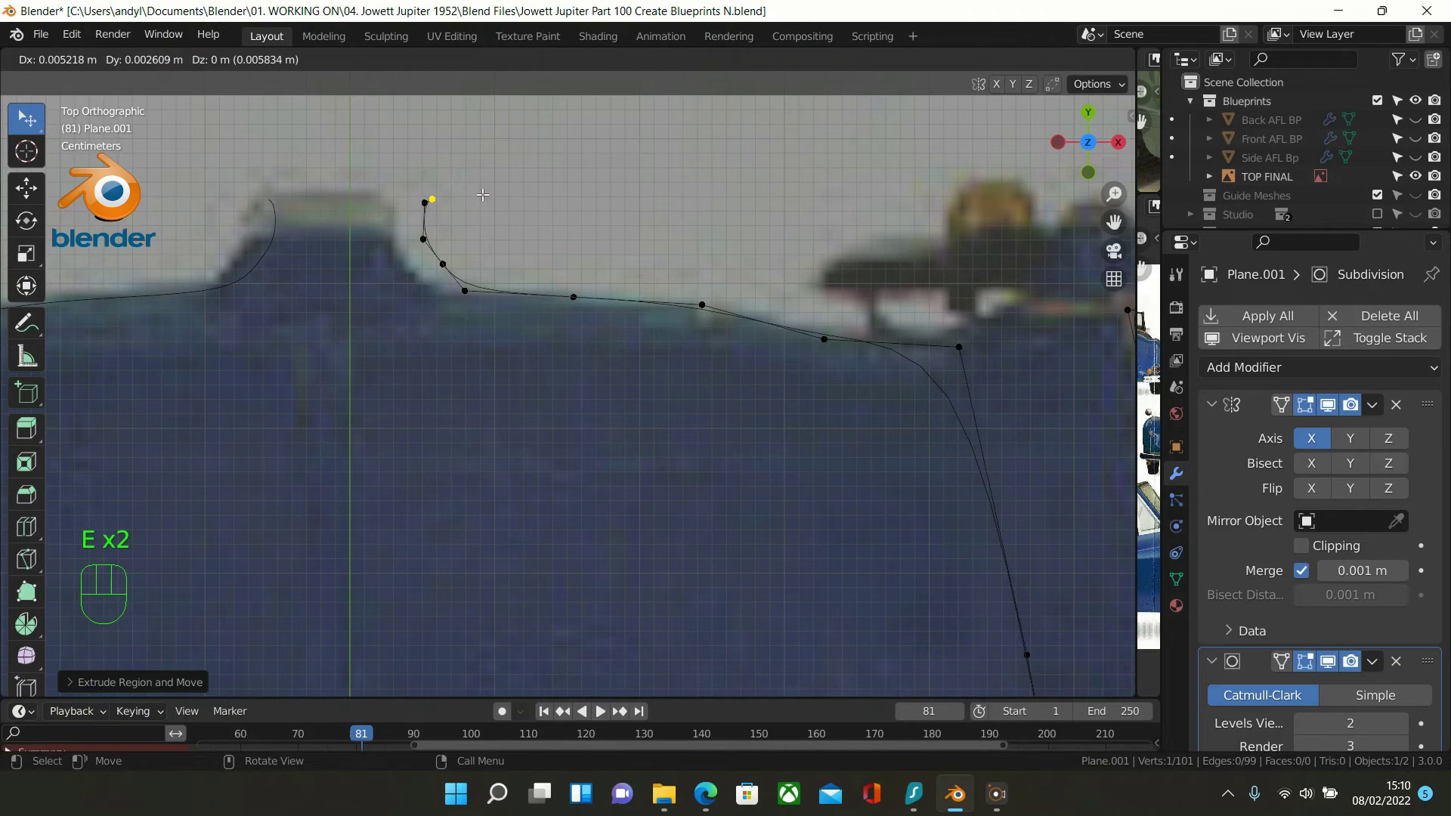
{"action": "left_click", "coordinate": [482, 195]}
{"action": "left_click_drag", "start_coordinate": [499, 195], "coordinate": [508, 195]}
{"action": "left_click", "coordinate": [415, 153]}
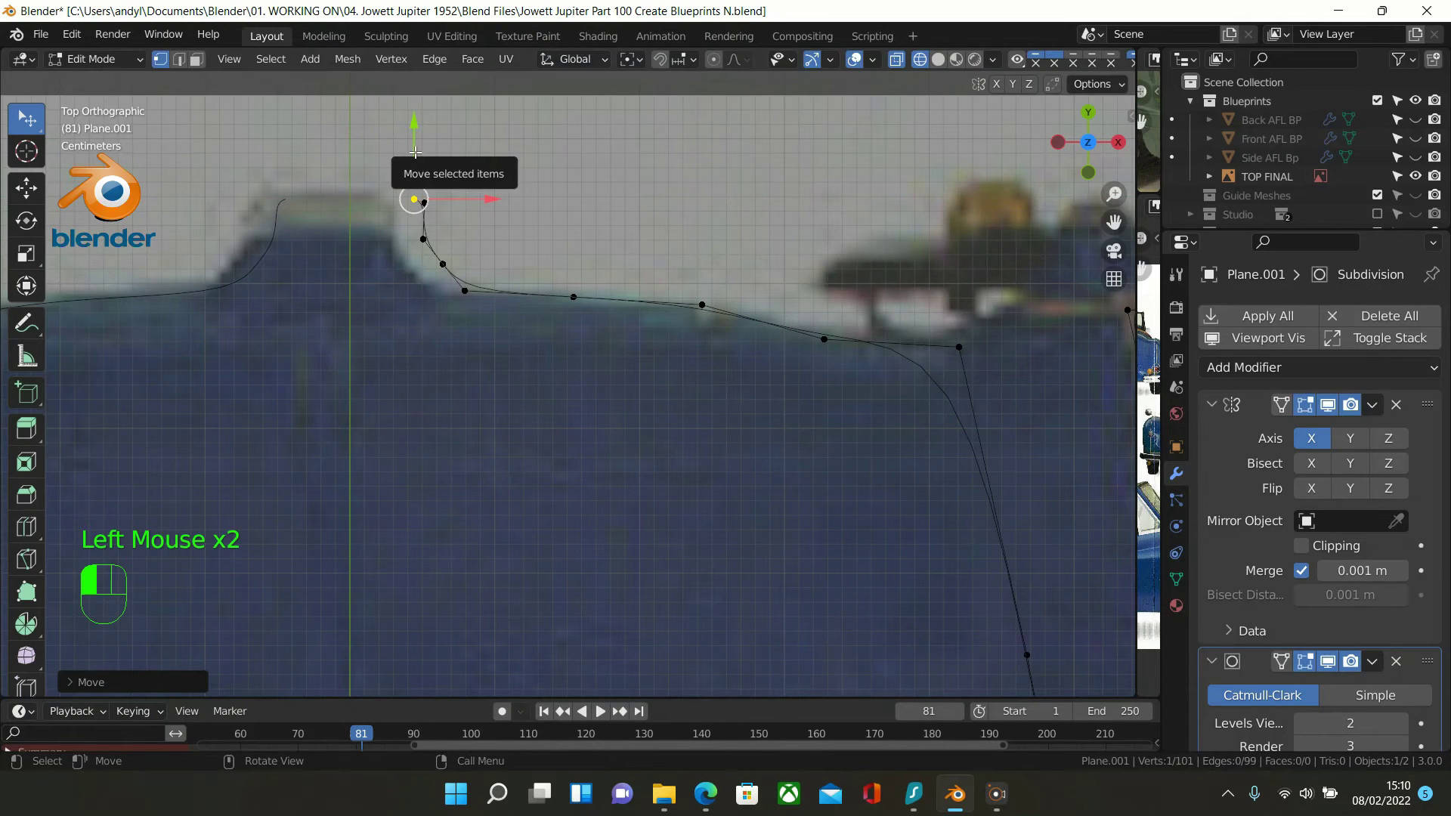
{"action": "left_click_drag", "start_coordinate": [415, 152], "coordinate": [415, 141]}
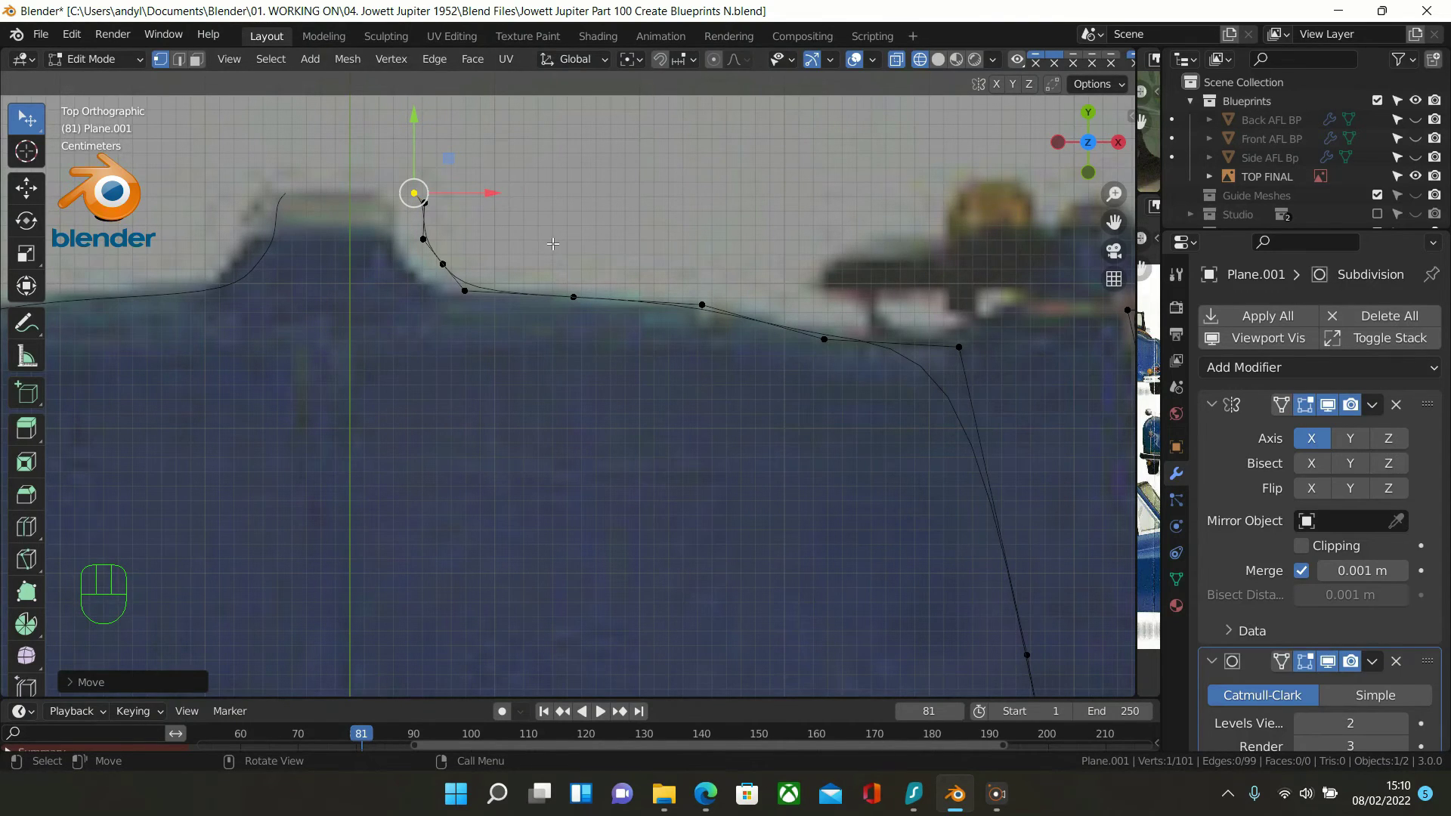
Extrude a vertex along the bump's front edge and, with Clipping enabled in the Mirror modifier, snap it onto the centreline
{"action": "key", "text": "e"}
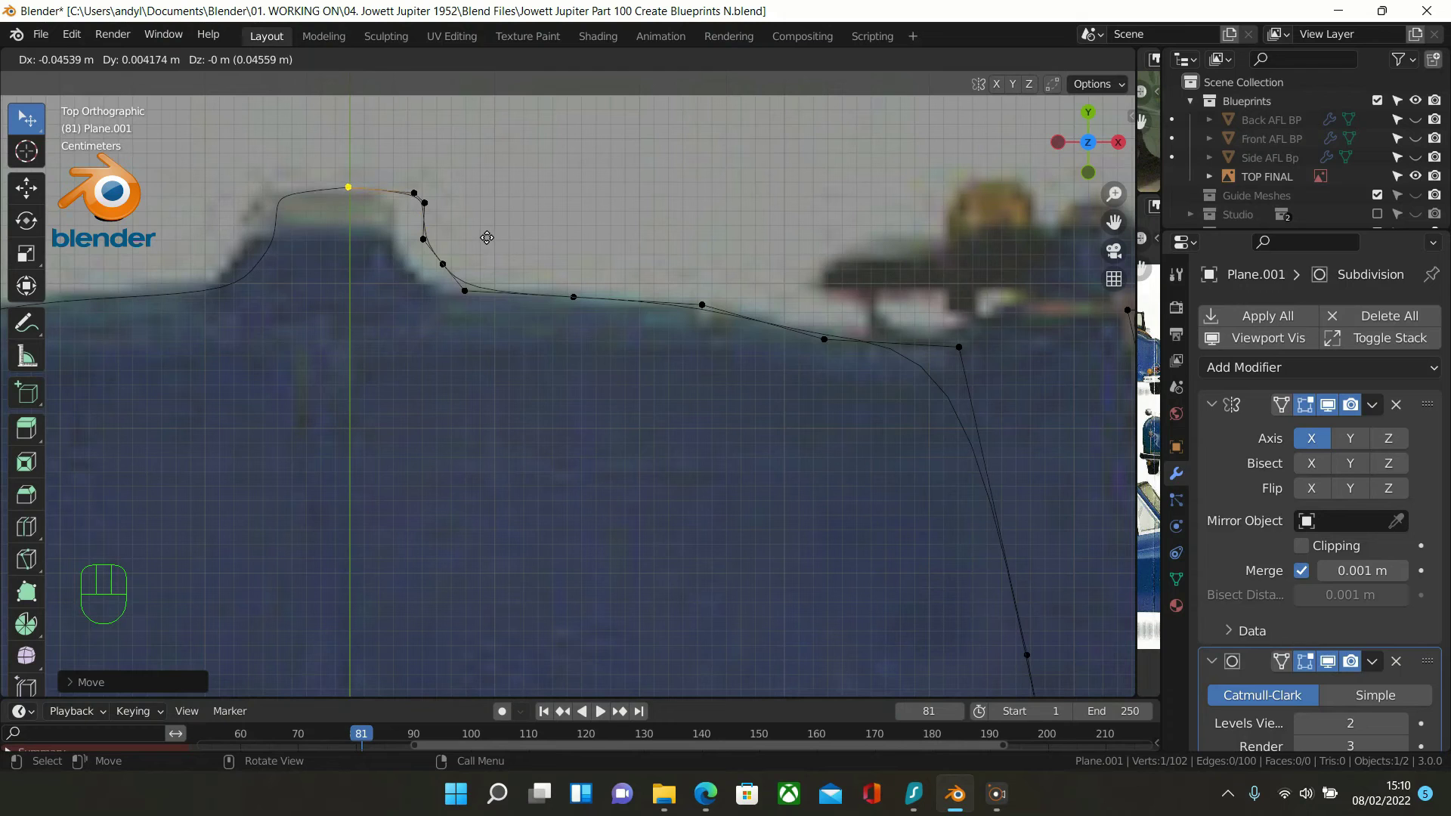
{"action": "left_click", "coordinate": [509, 239]}
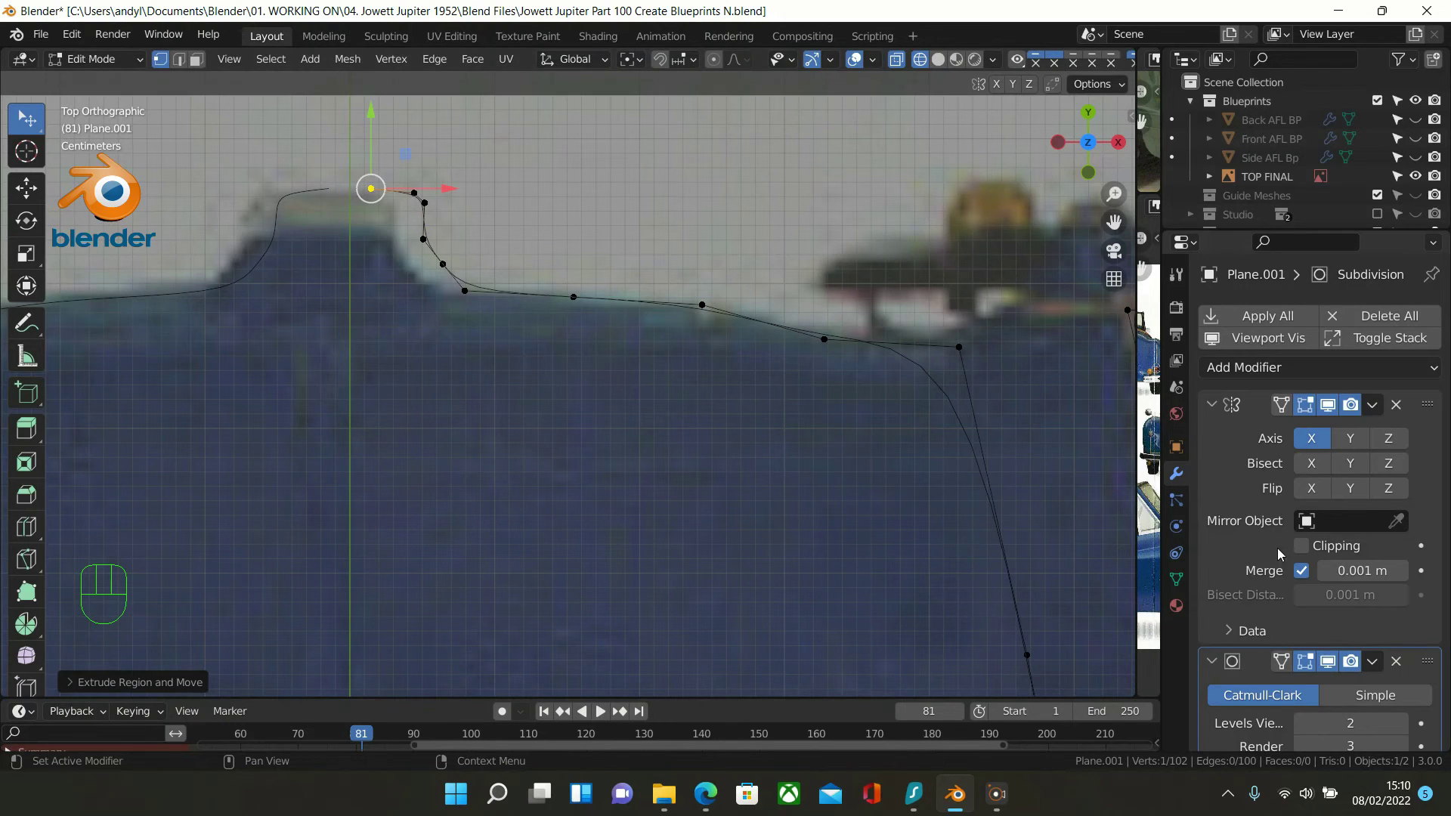
{"action": "left_click", "coordinate": [1309, 552]}
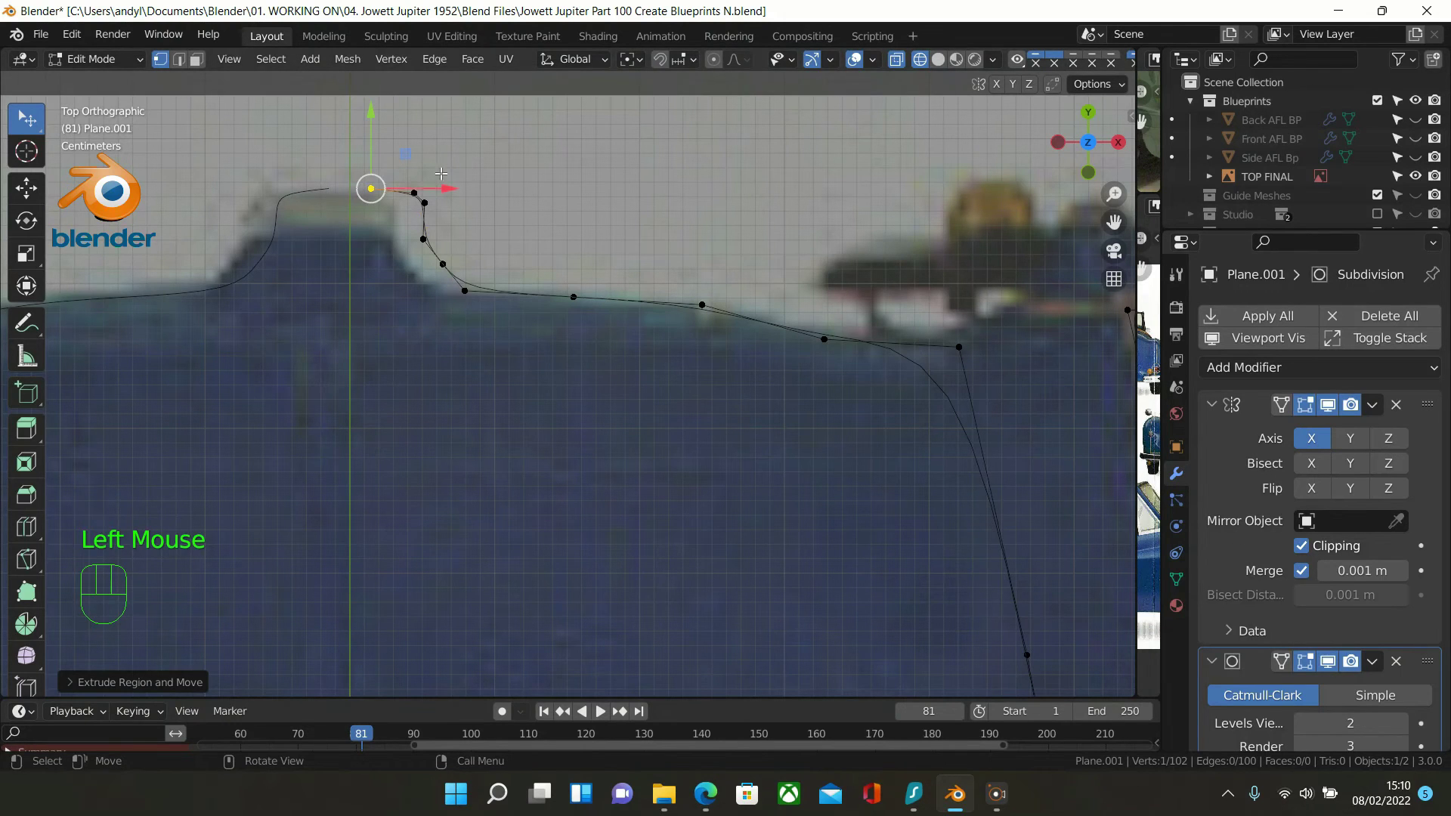
{"action": "left_click_drag", "start_coordinate": [371, 189], "coordinate": [349, 189]}
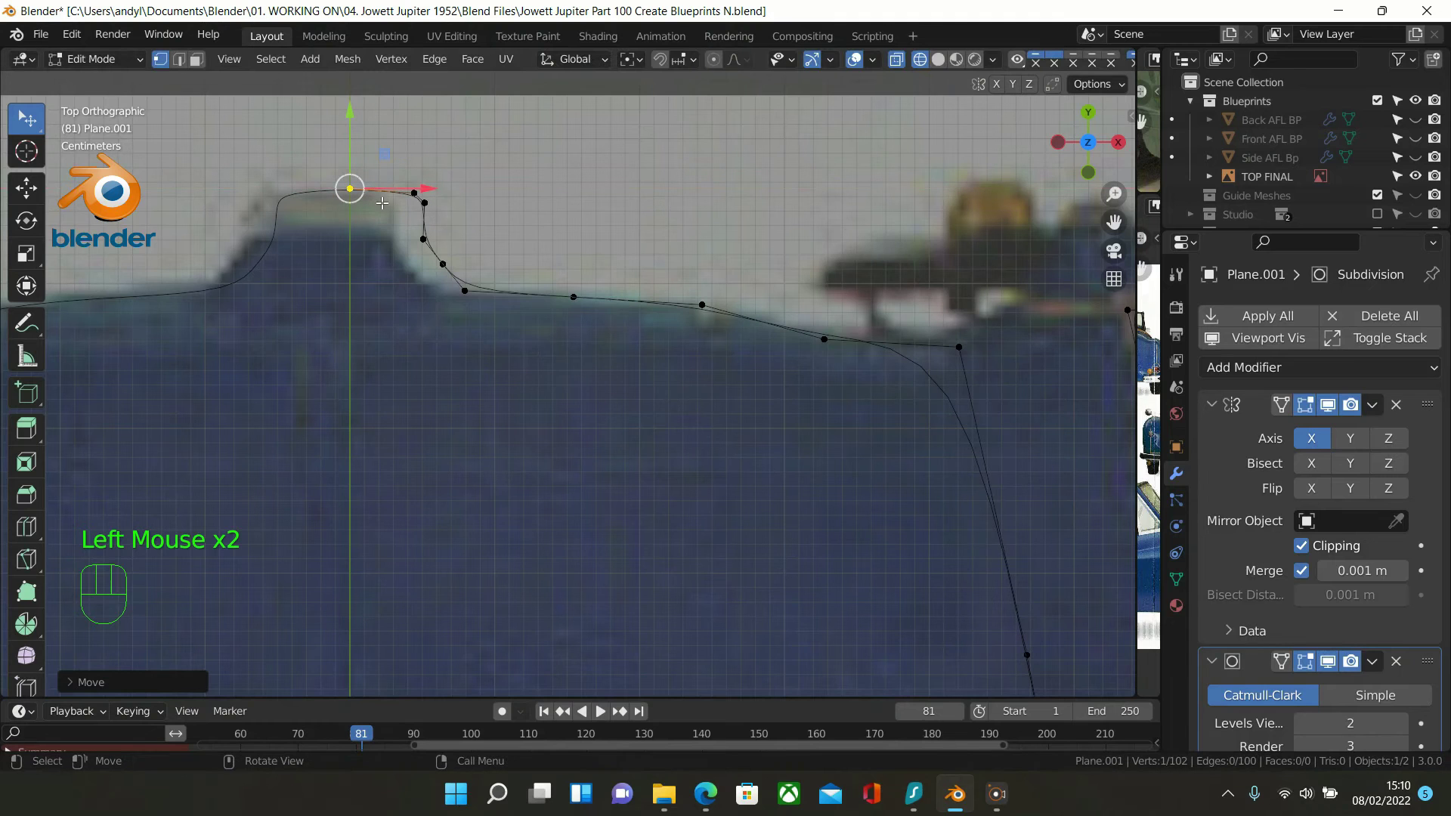
{"action": "scroll", "coordinate": [298, 288], "scroll_direction": "down", "scroll_amount": 1}
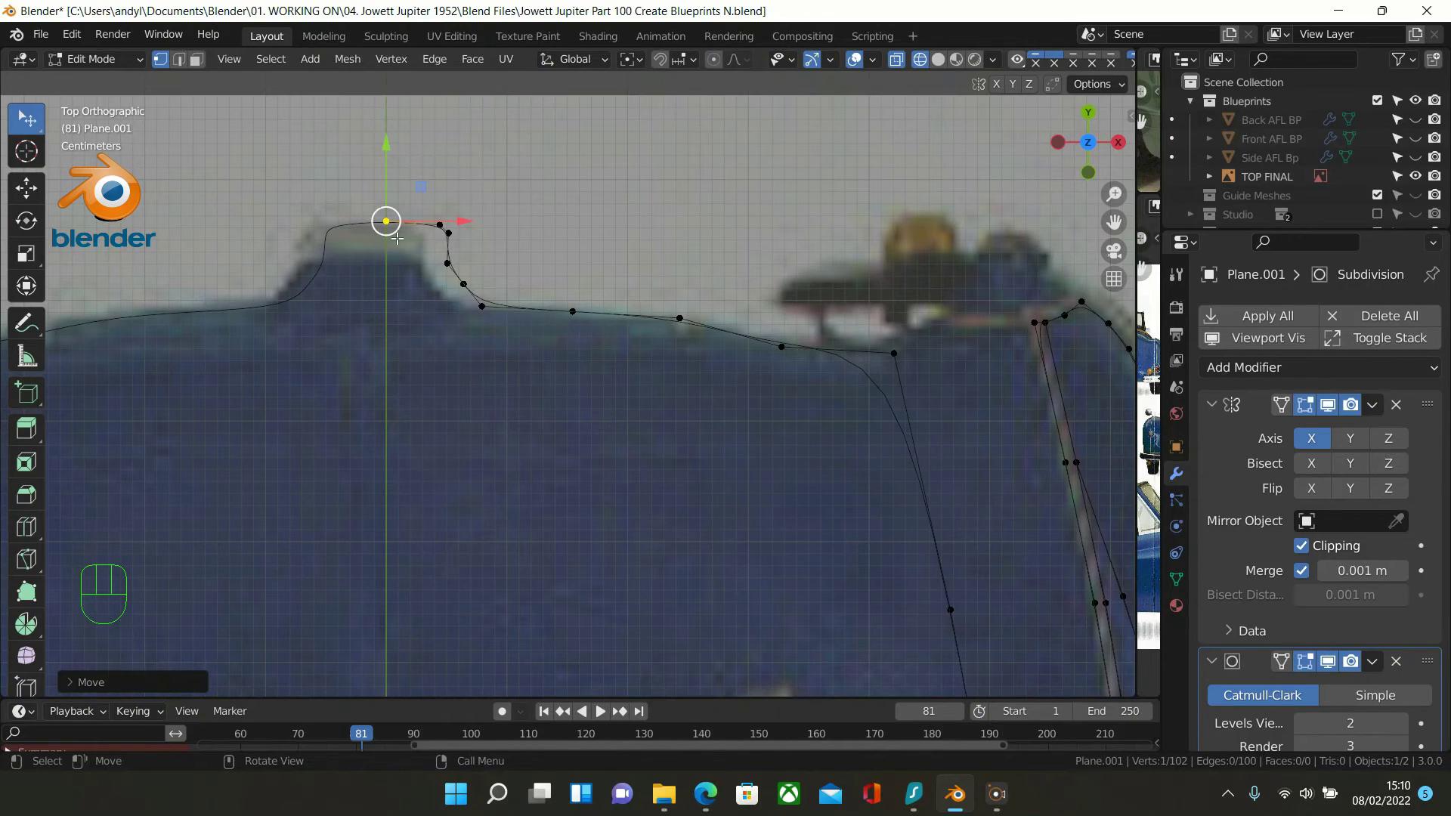
Try shifting the whole outline object sideways over the central bump in Object Mode, and undo the move
{"action": "key", "text": "Tab"}
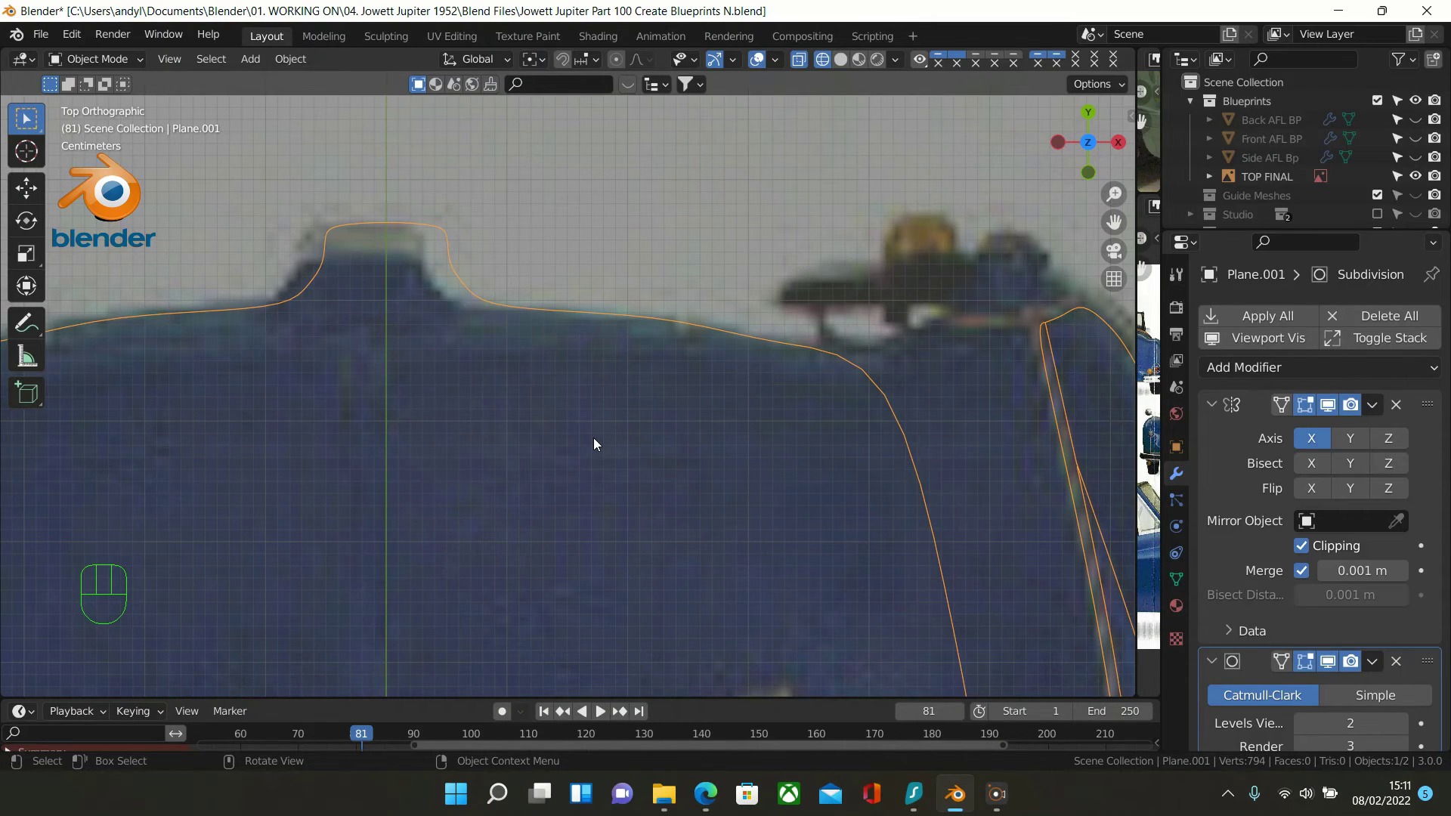
{"action": "key", "text": "g"}
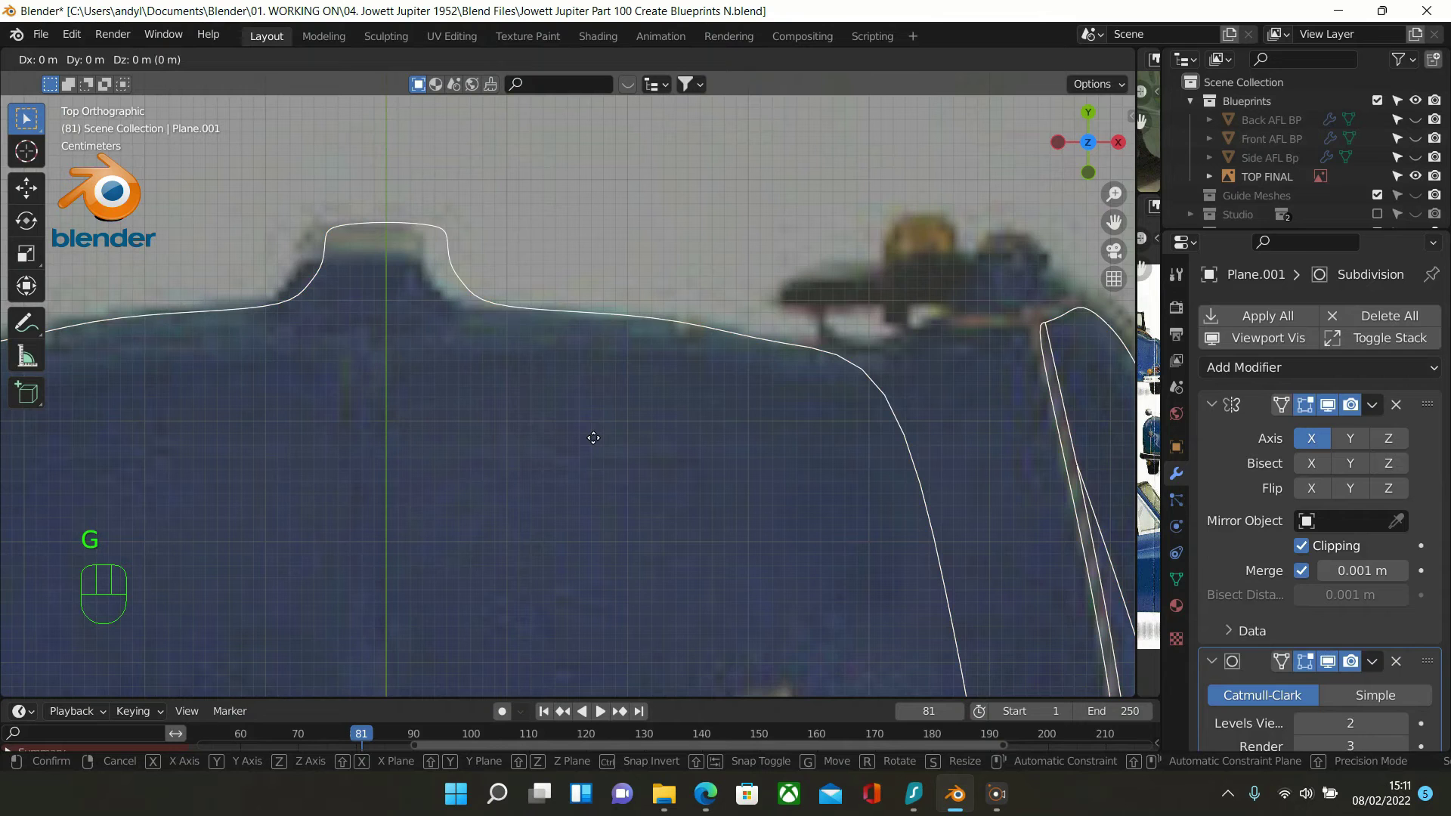
{"action": "key", "text": "shift"}
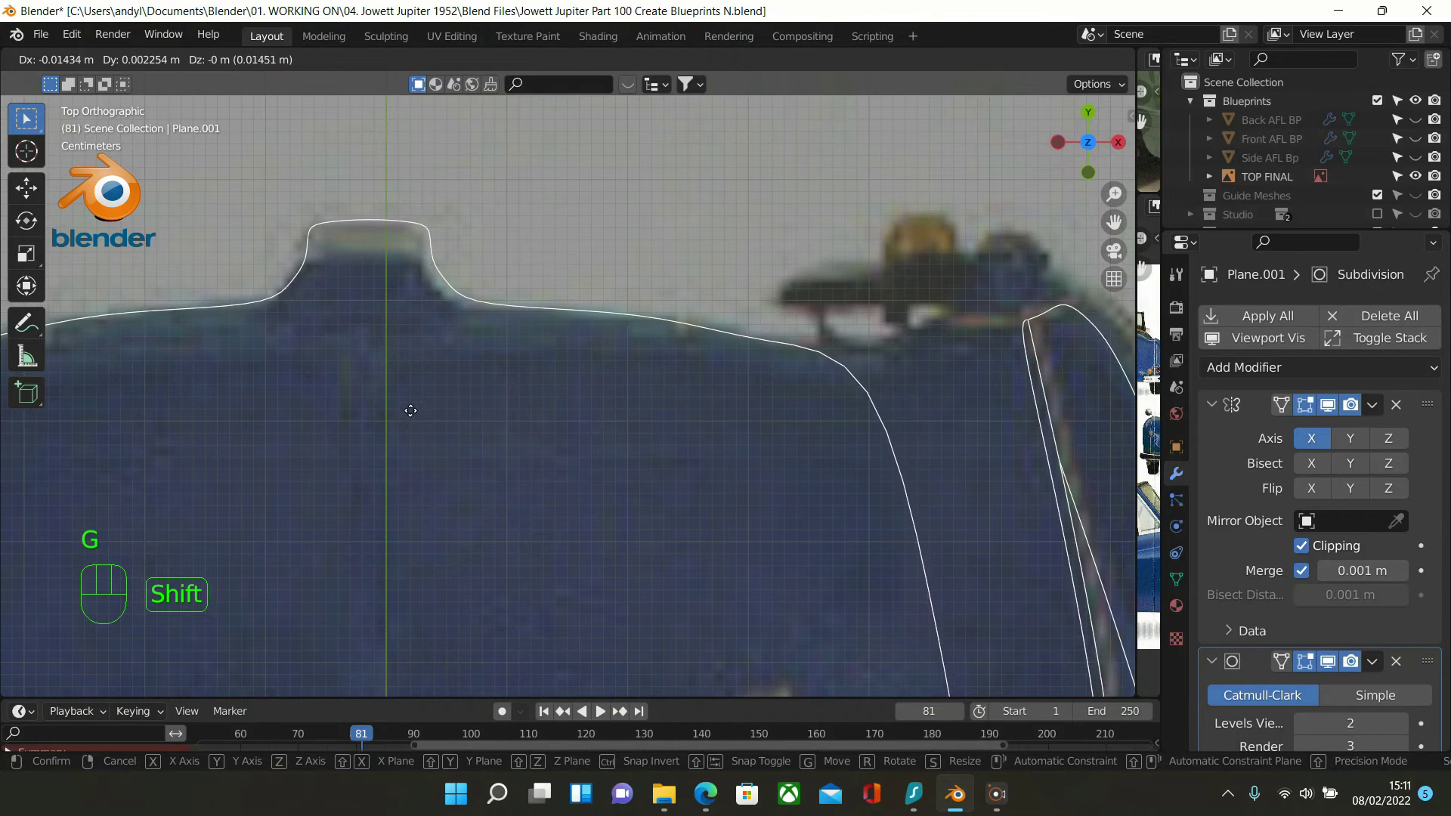
{"action": "left_click", "coordinate": [338, 411]}
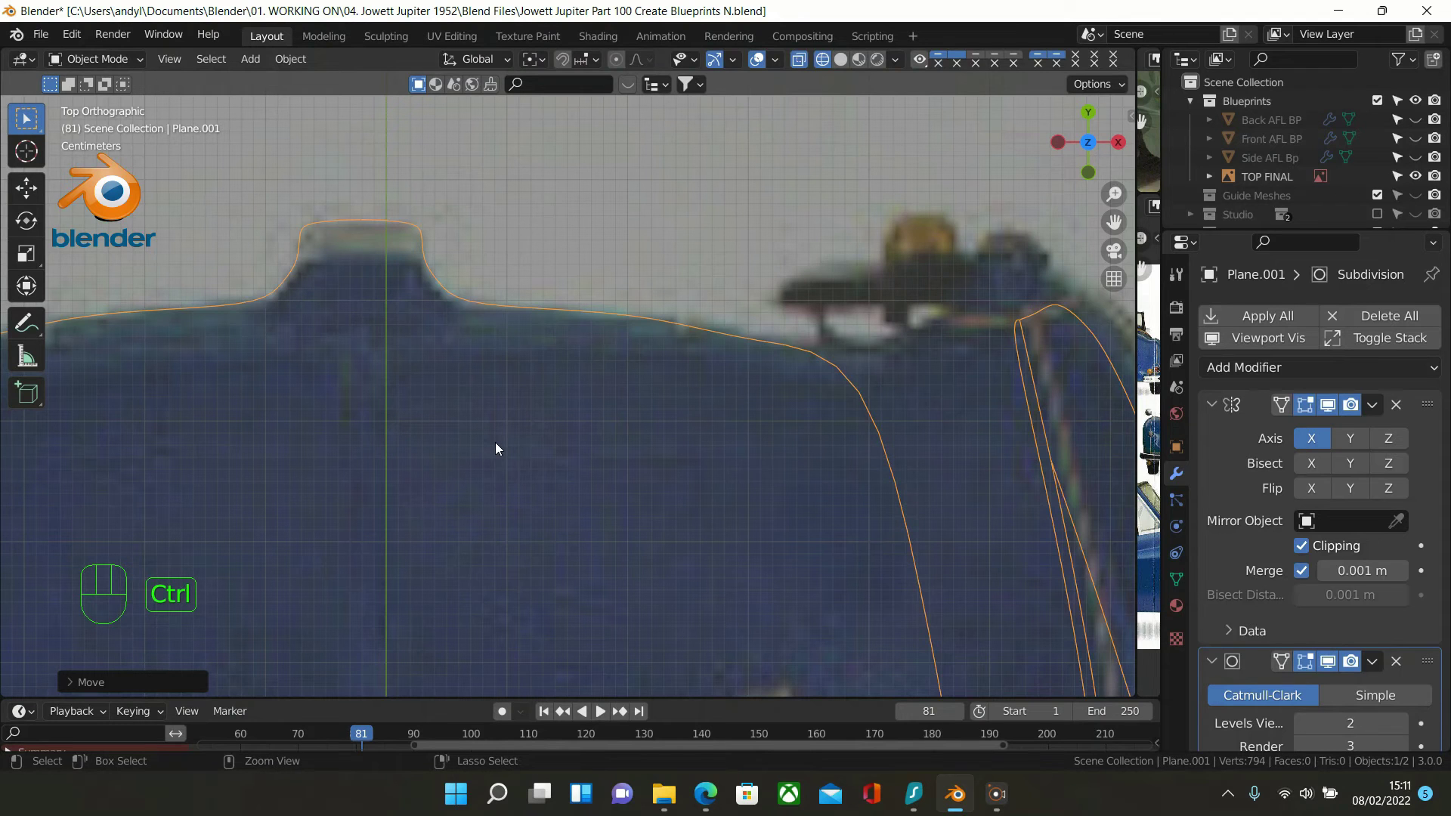
{"action": "key", "text": "ctrl+z"}
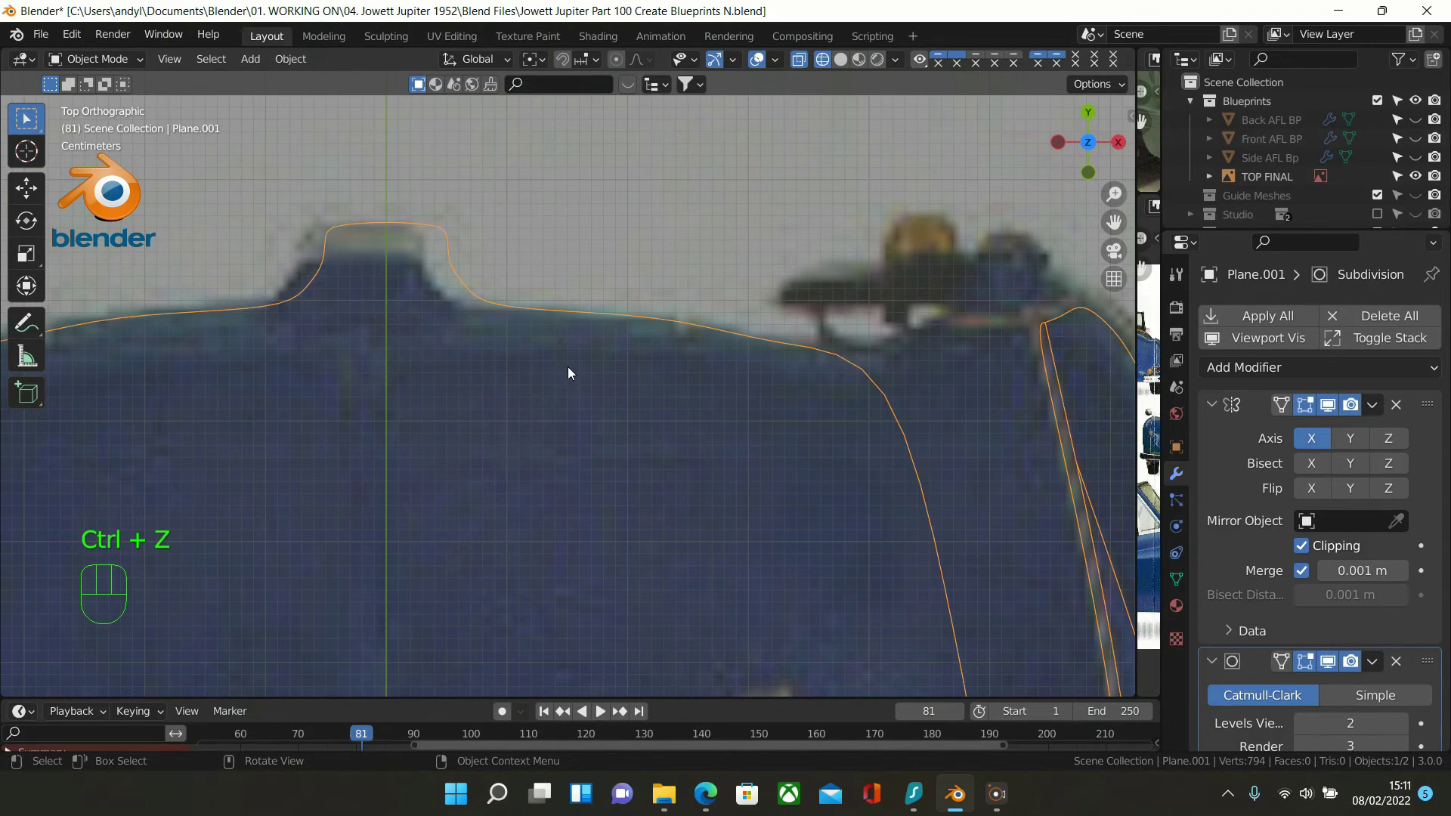
In Edit Mode, move the corner vertex between the bonnet's front edge and crease line inward and slightly forward
{"action": "scroll", "coordinate": [568, 373], "scroll_direction": "down", "scroll_amount": 1}
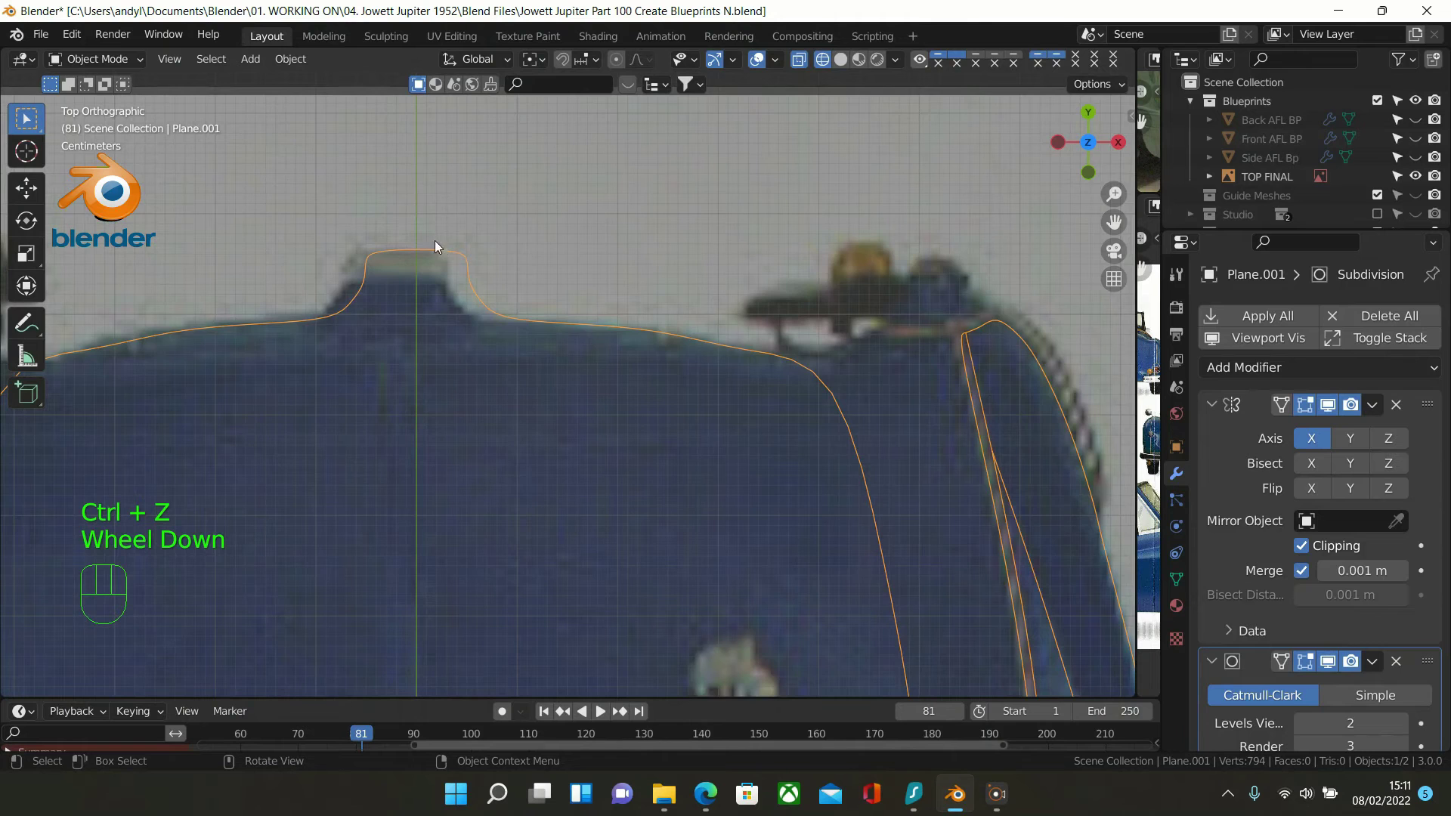
{"action": "scroll", "coordinate": [435, 246], "scroll_direction": "down", "scroll_amount": 2}
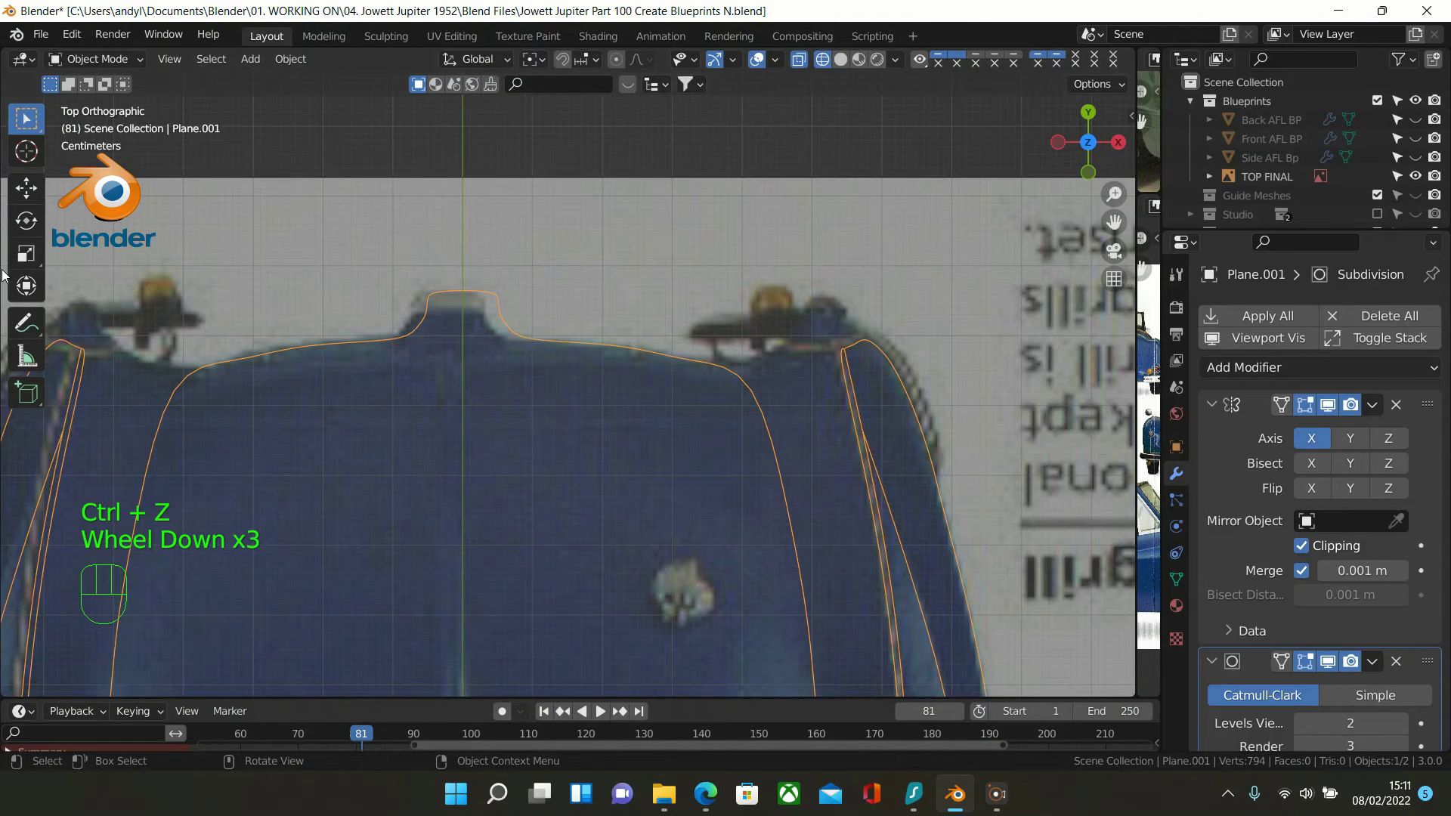
{"action": "scroll", "coordinate": [782, 360], "scroll_direction": "up", "scroll_amount": 2}
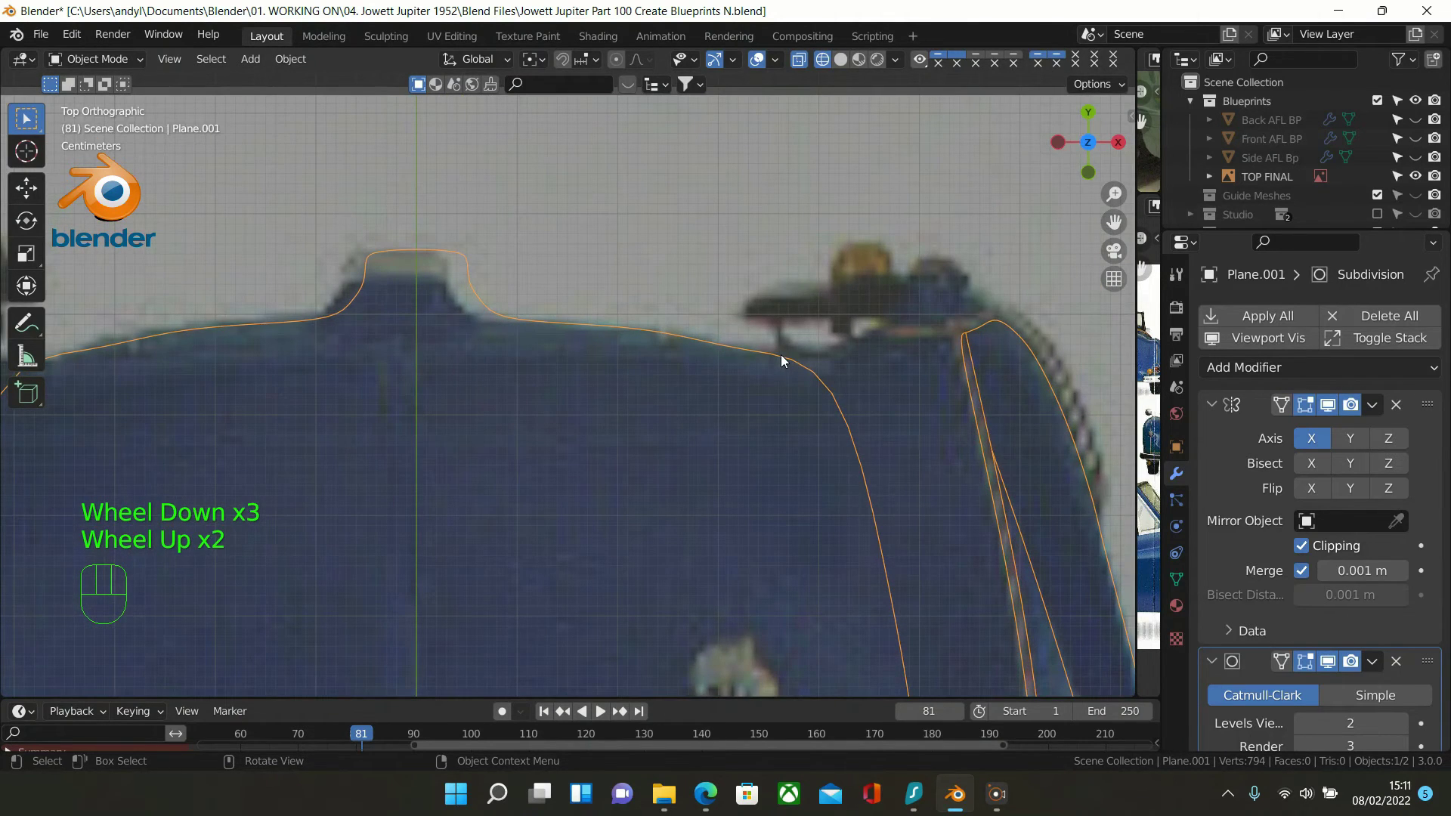
{"action": "key", "text": "Tab"}
{"action": "scroll", "coordinate": [782, 354], "scroll_direction": "up", "scroll_amount": 1}
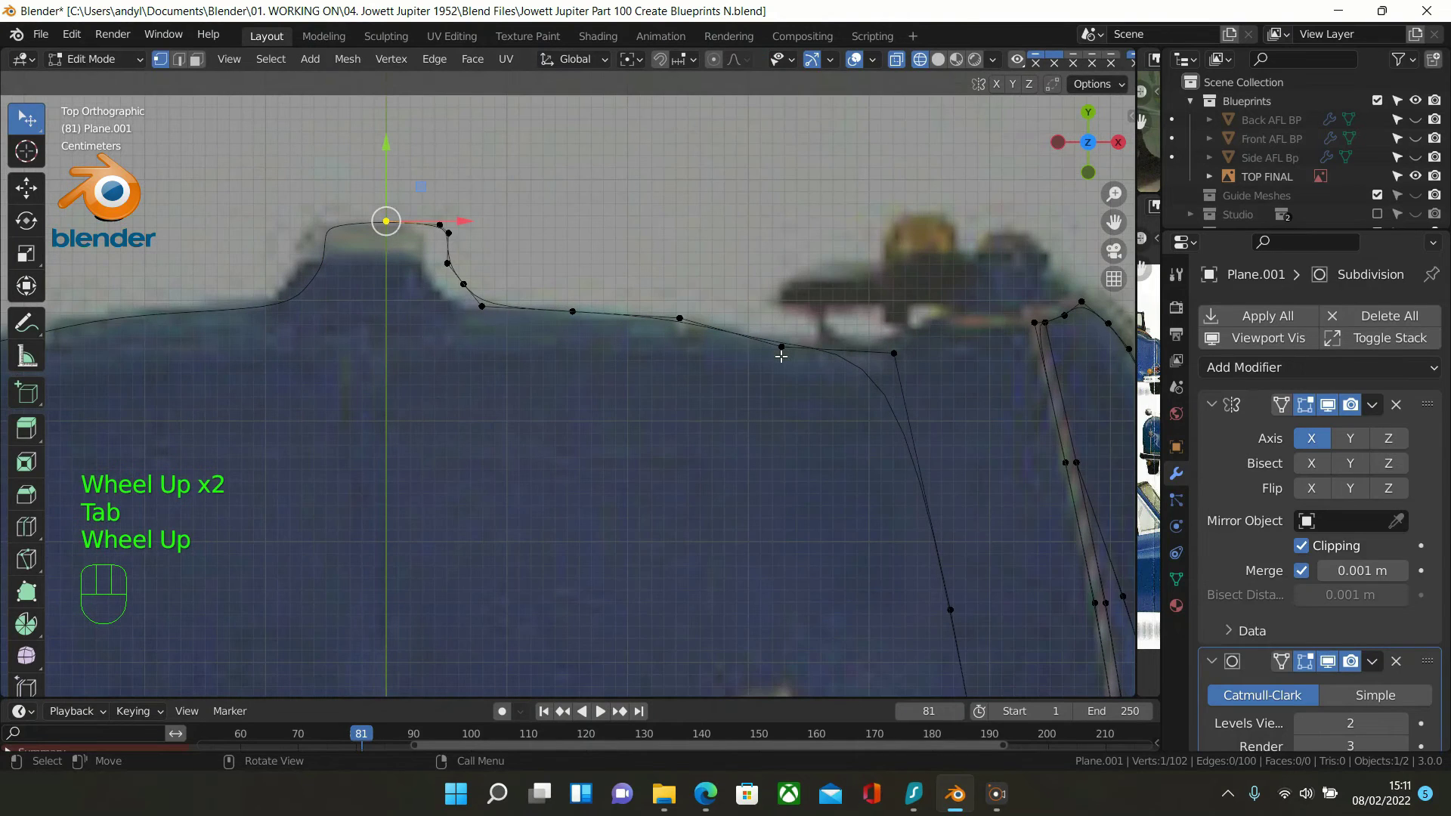
{"action": "left_click", "coordinate": [897, 355]}
{"action": "left_click_drag", "start_coordinate": [928, 352], "coordinate": [861, 299]}
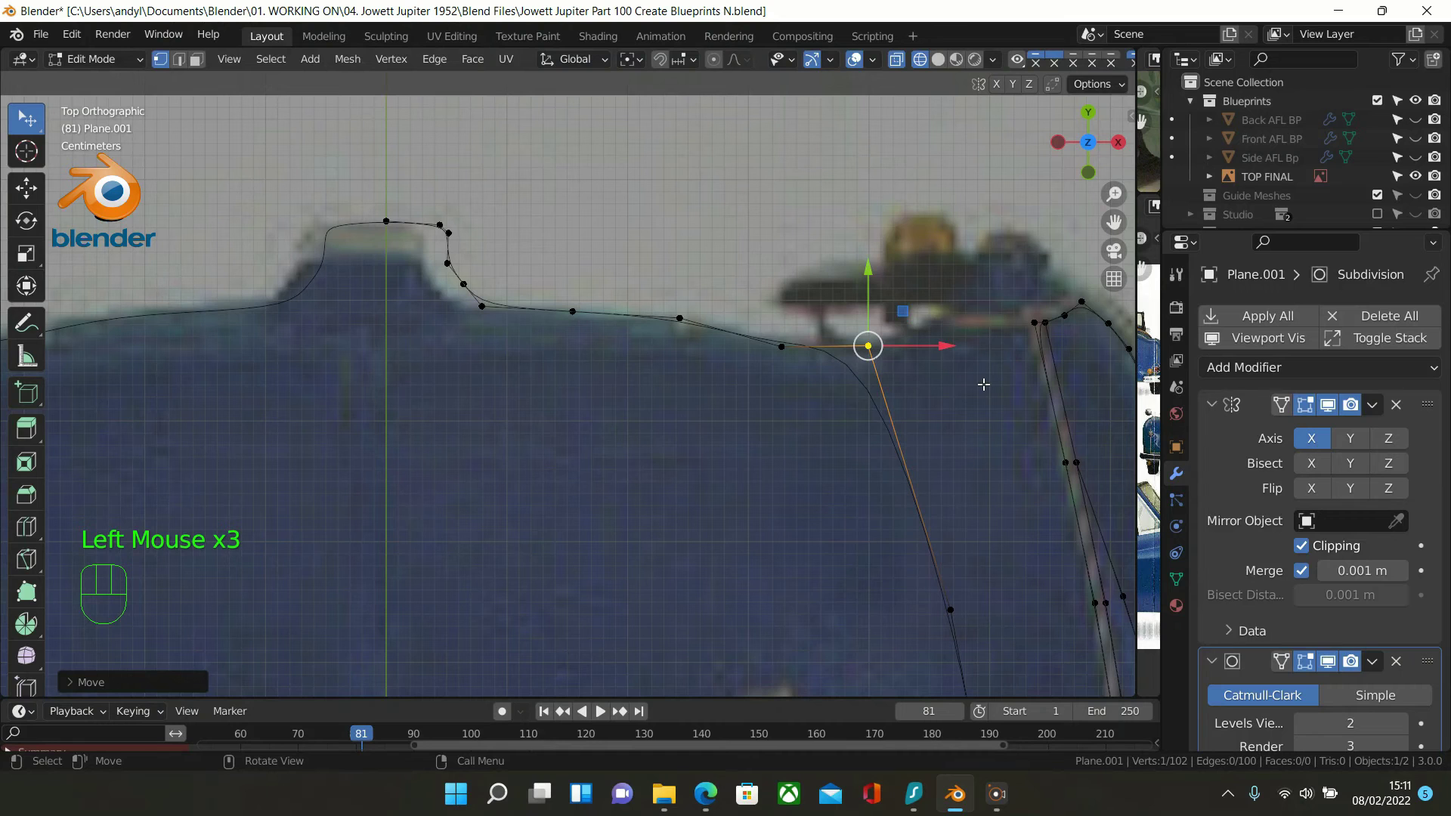
Extrude three vertices from the bonnet's front corner outward along the front edge and join the last one to the wing join's inner end vertex
{"action": "key", "text": "e"}
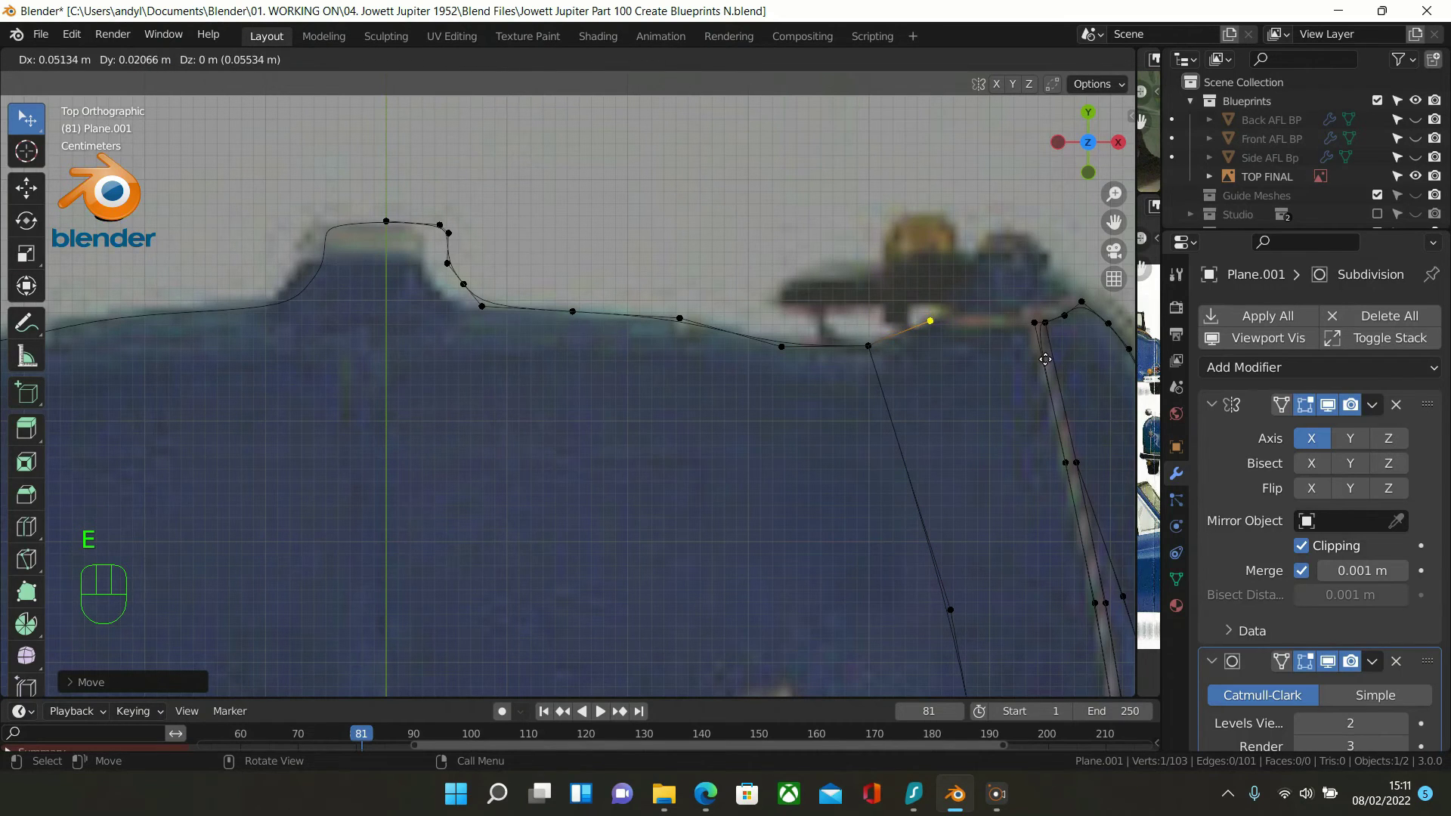
{"action": "left_click", "coordinate": [1045, 360]}
{"action": "key", "text": "e"}
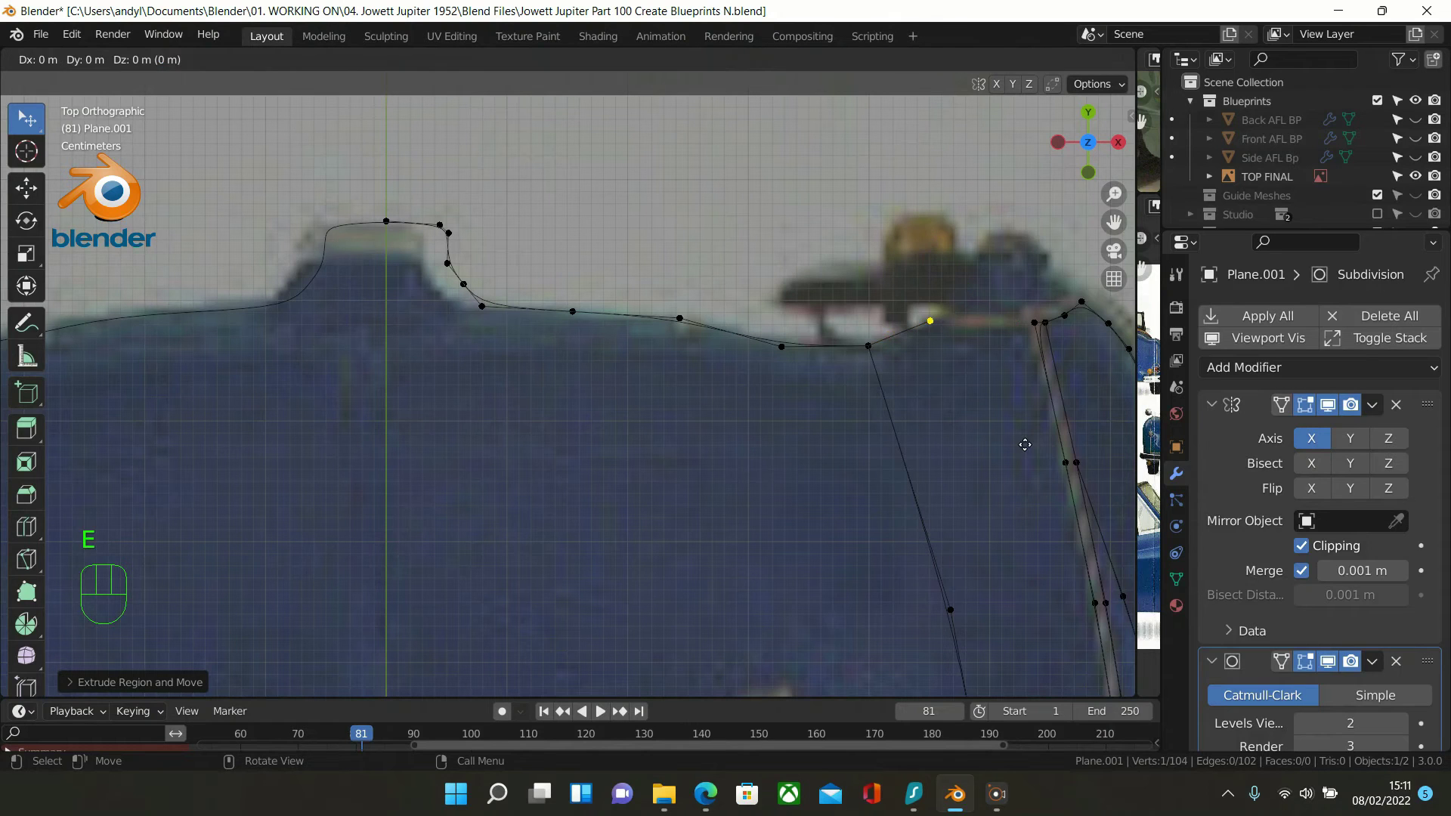
{"action": "left_click", "coordinate": [1066, 449]}
{"action": "key", "text": "e"}
{"action": "left_click", "coordinate": [1102, 452]}
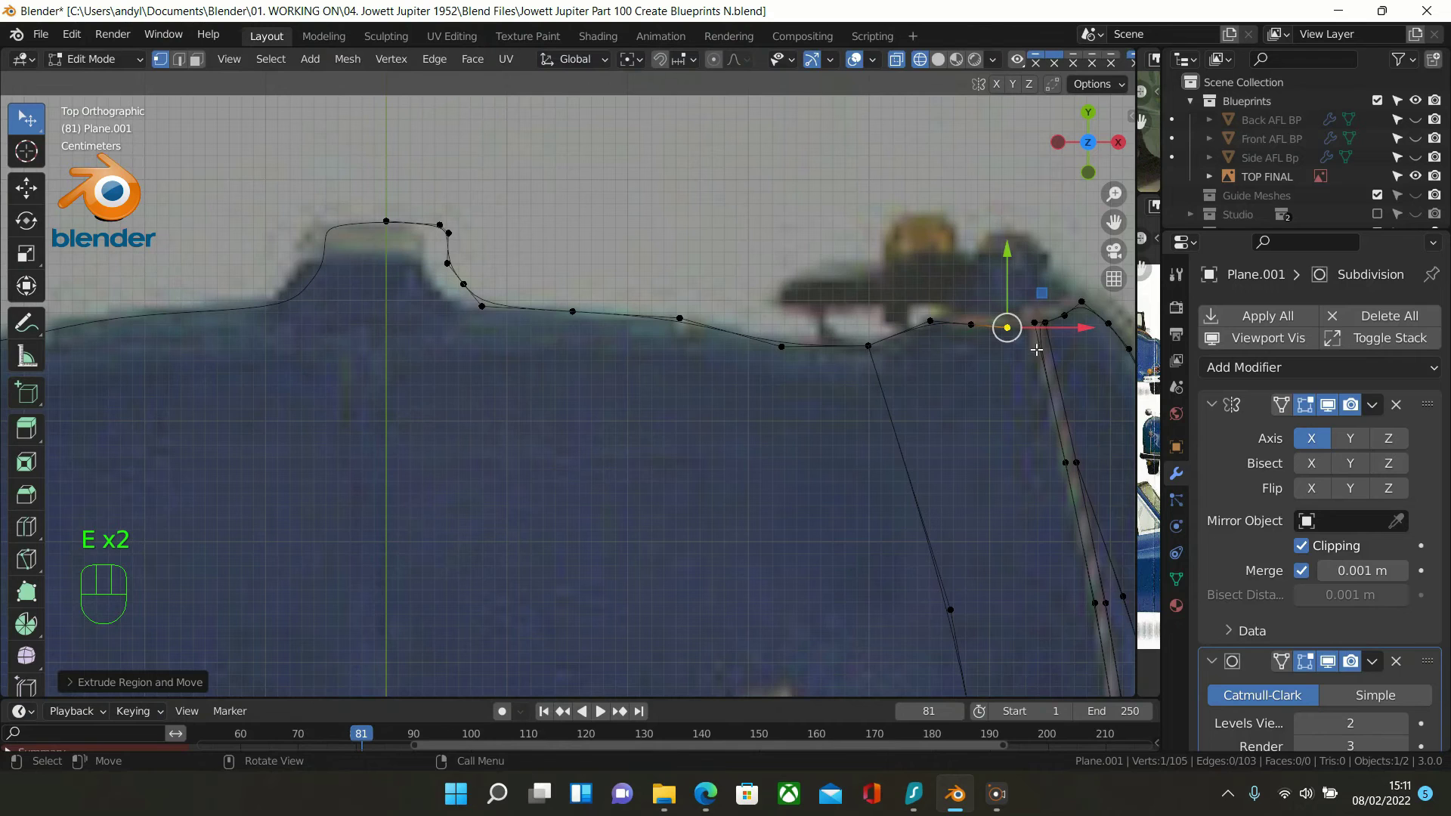
{"action": "left_click", "coordinate": [1034, 323], "text": "shift"}
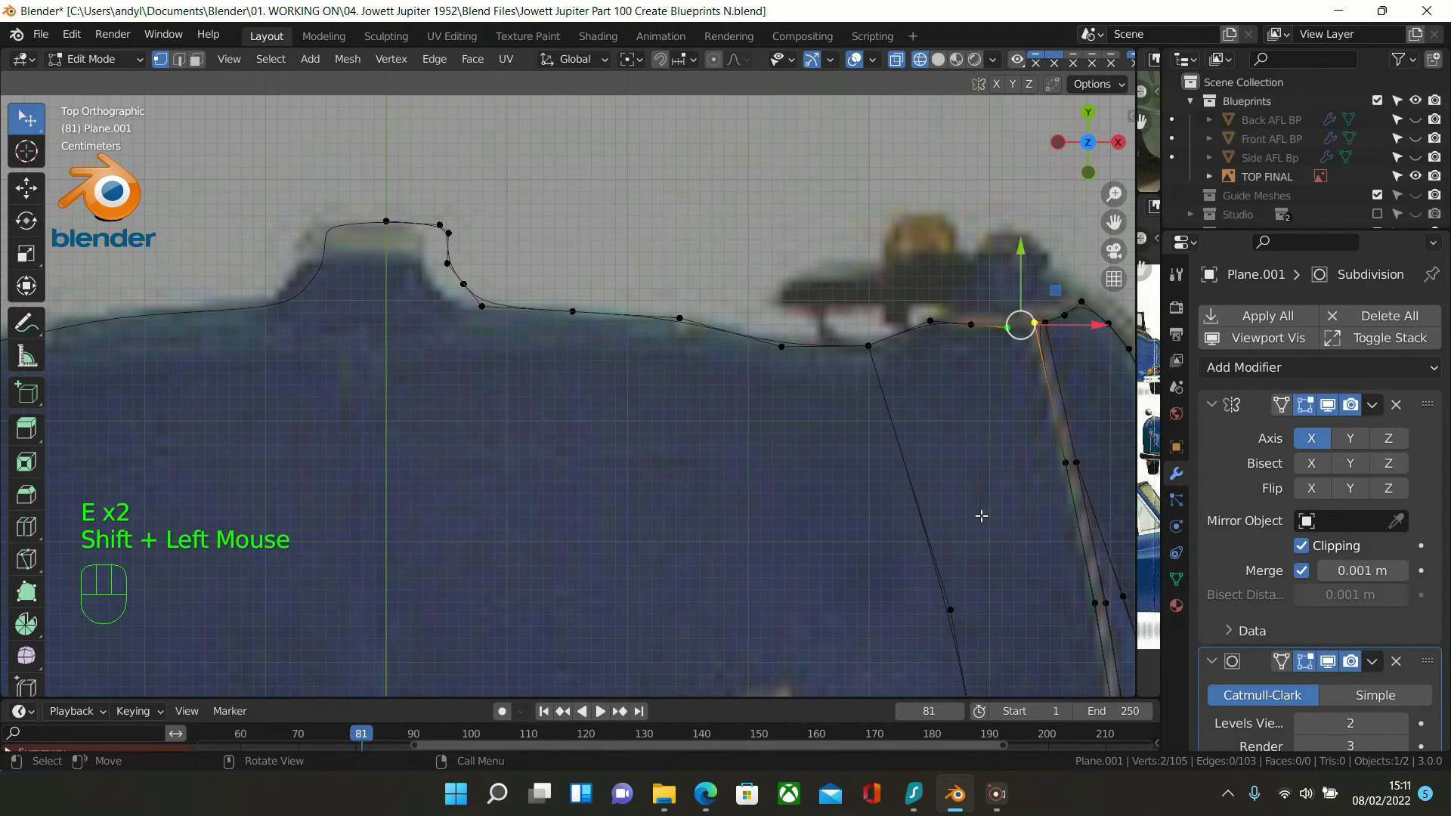
{"action": "key", "text": "f"}
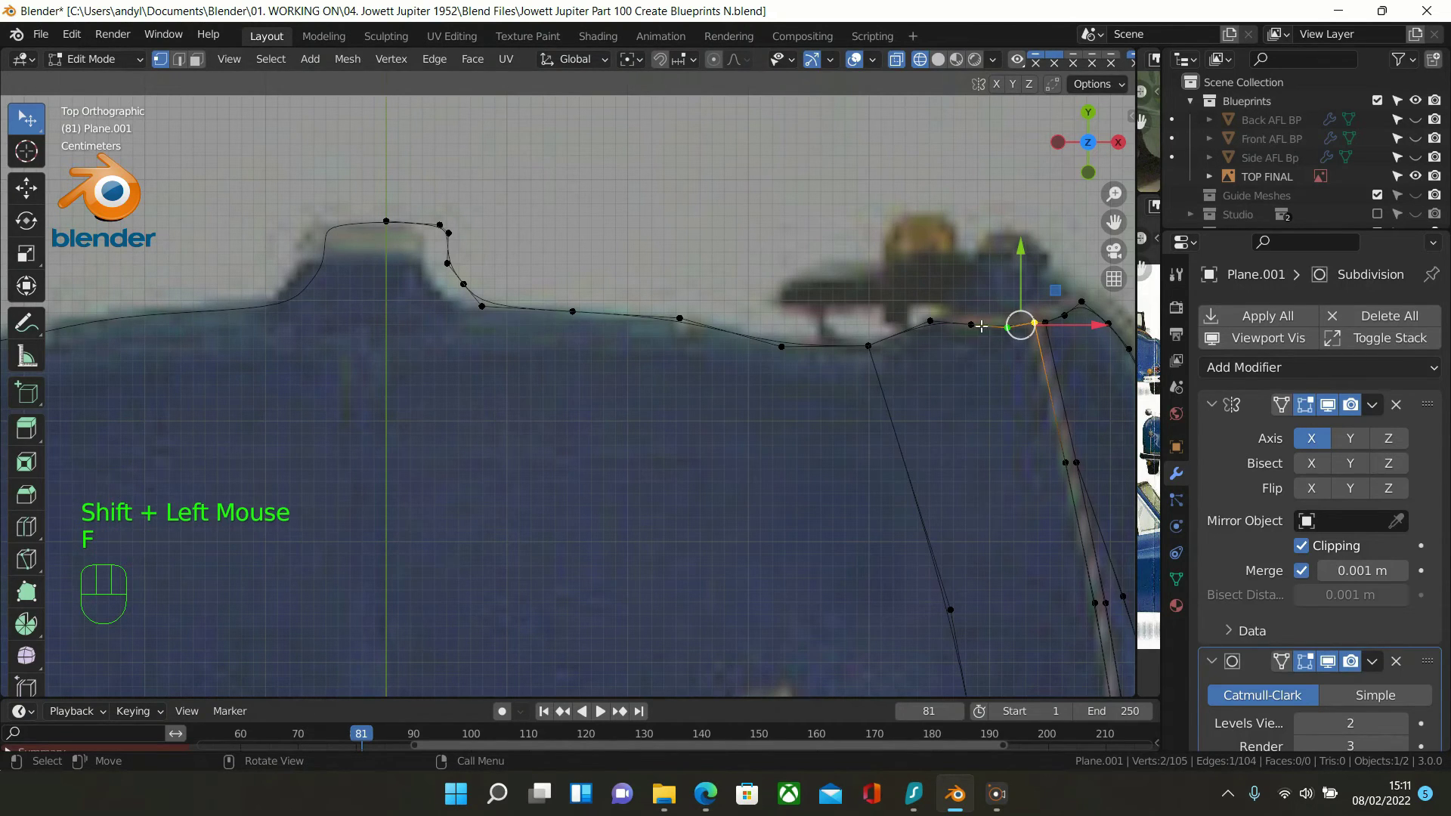
Nudge the middle of the three new front-edge vertices and check the smoothed outline against the photo in Object Mode
{"action": "scroll", "coordinate": [982, 326], "scroll_direction": "up", "scroll_amount": 1}
{"action": "left_click", "coordinate": [1053, 314]}
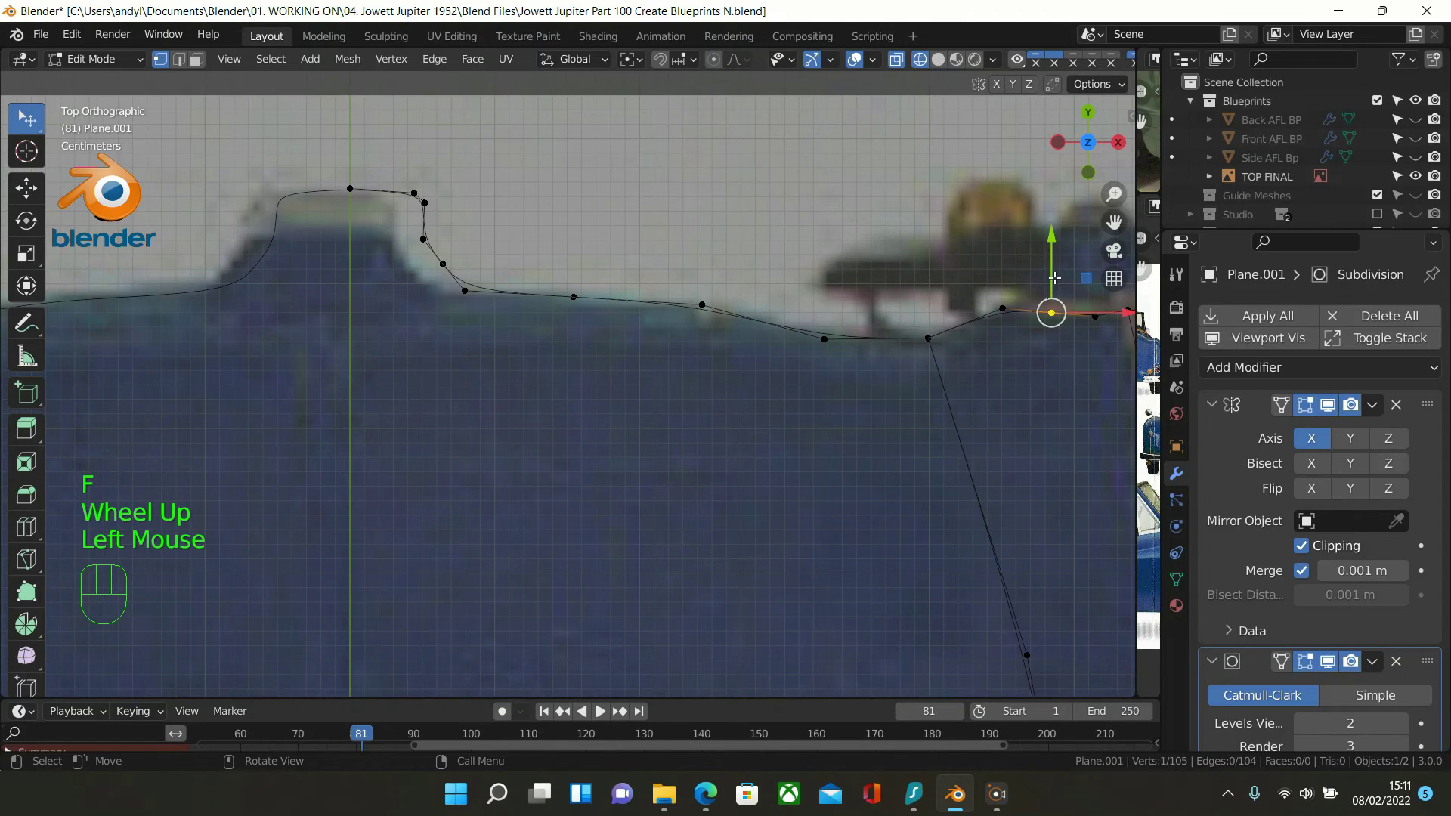
{"action": "left_click", "coordinate": [1054, 278]}
{"action": "left_click_drag", "start_coordinate": [1054, 278], "coordinate": [1037, 341]}
{"action": "scroll", "coordinate": [1037, 341], "scroll_direction": "down", "scroll_amount": 1}
{"action": "middle_click_drag", "start_coordinate": [978, 396], "coordinate": [760, 452], "text": "shift"}
{"action": "key", "text": "Tab"}
{"action": "key", "text": "Tab"}
{"action": "key", "text": "Tab"}
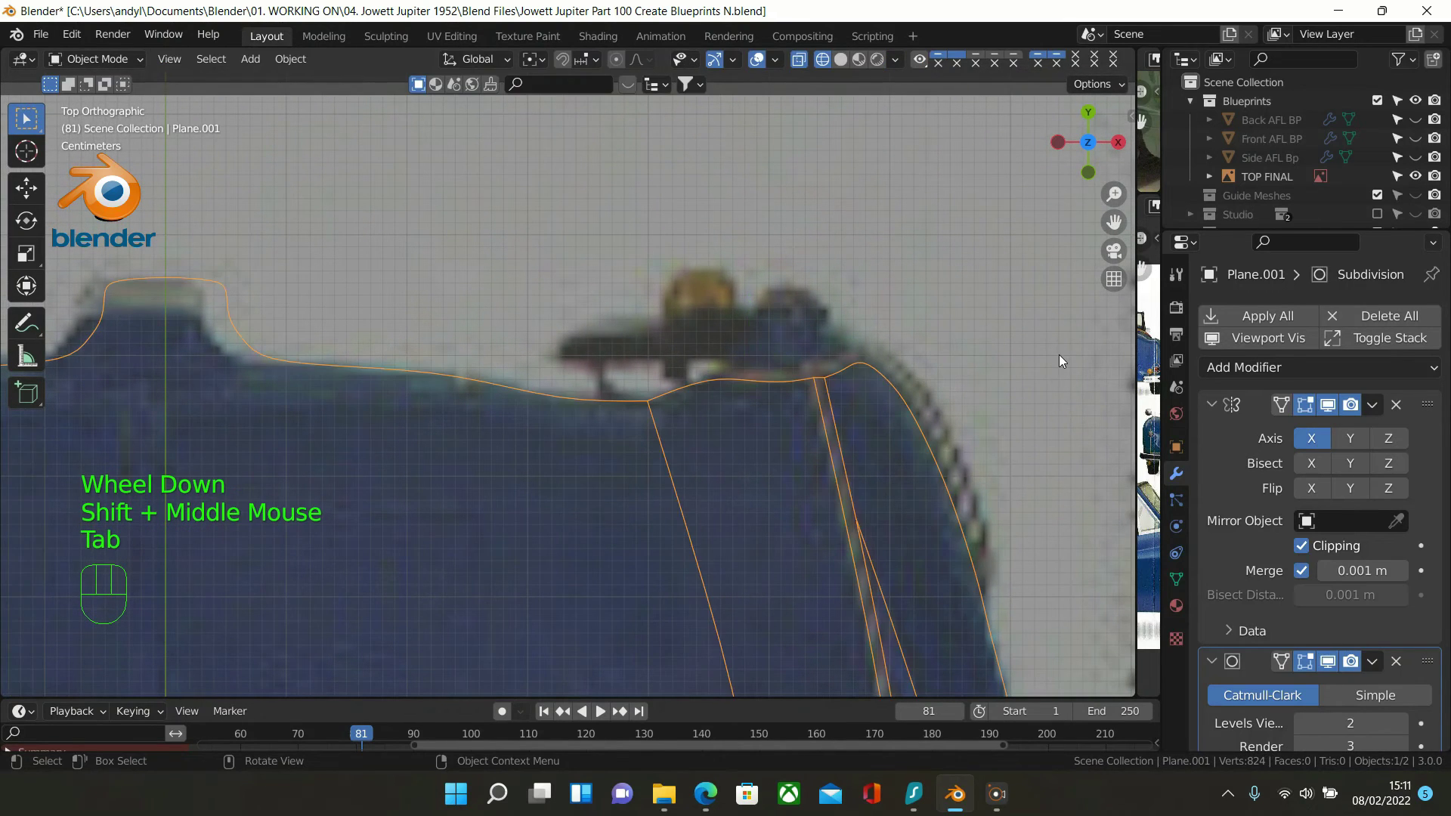
{"action": "key", "text": "Tab"}
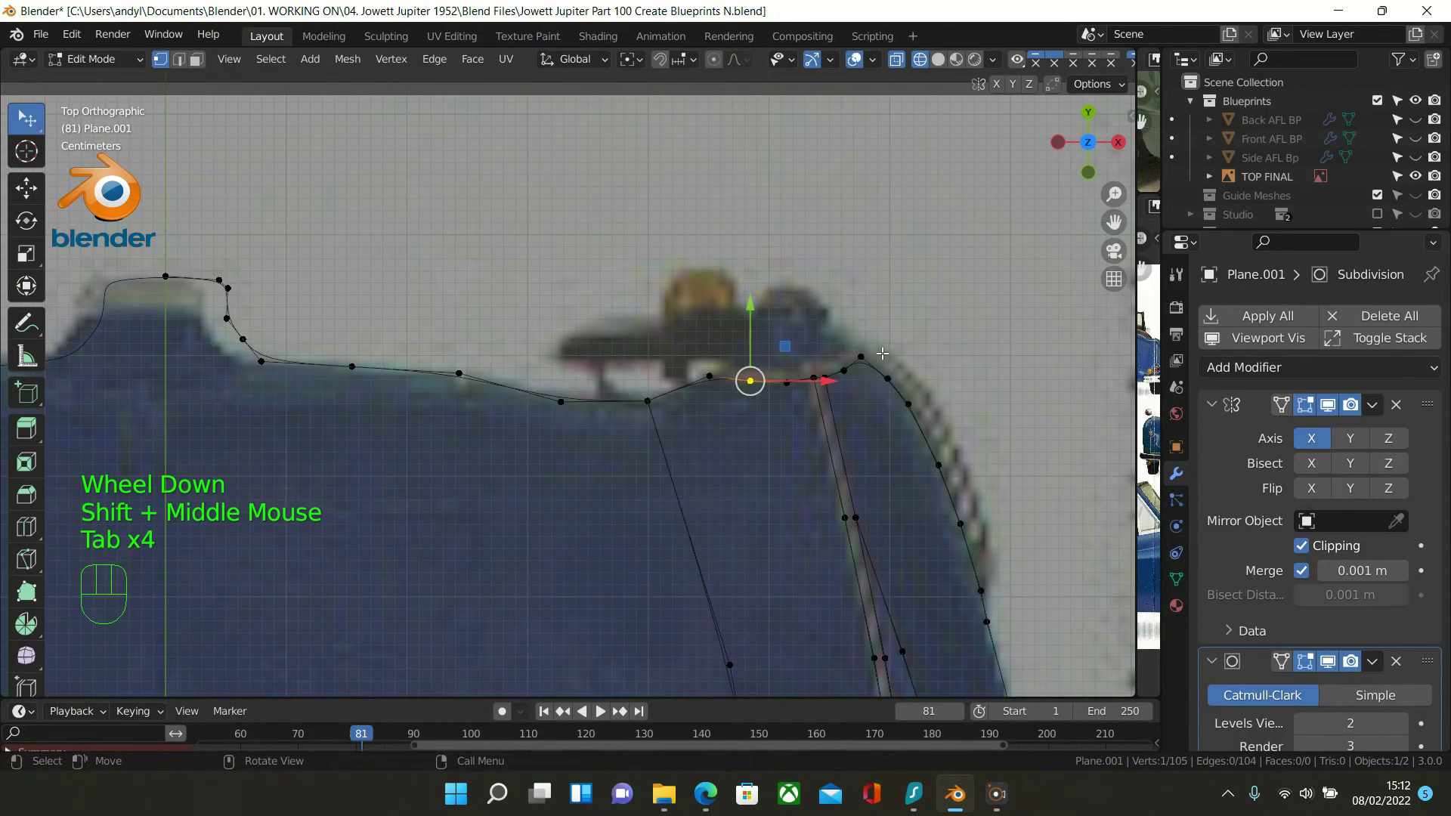
Extrude one vertex forward and inward from the wing's front tip, and another forward and outward from the edge vertex beside the bonnet corner
{"action": "left_click", "coordinate": [862, 353]}
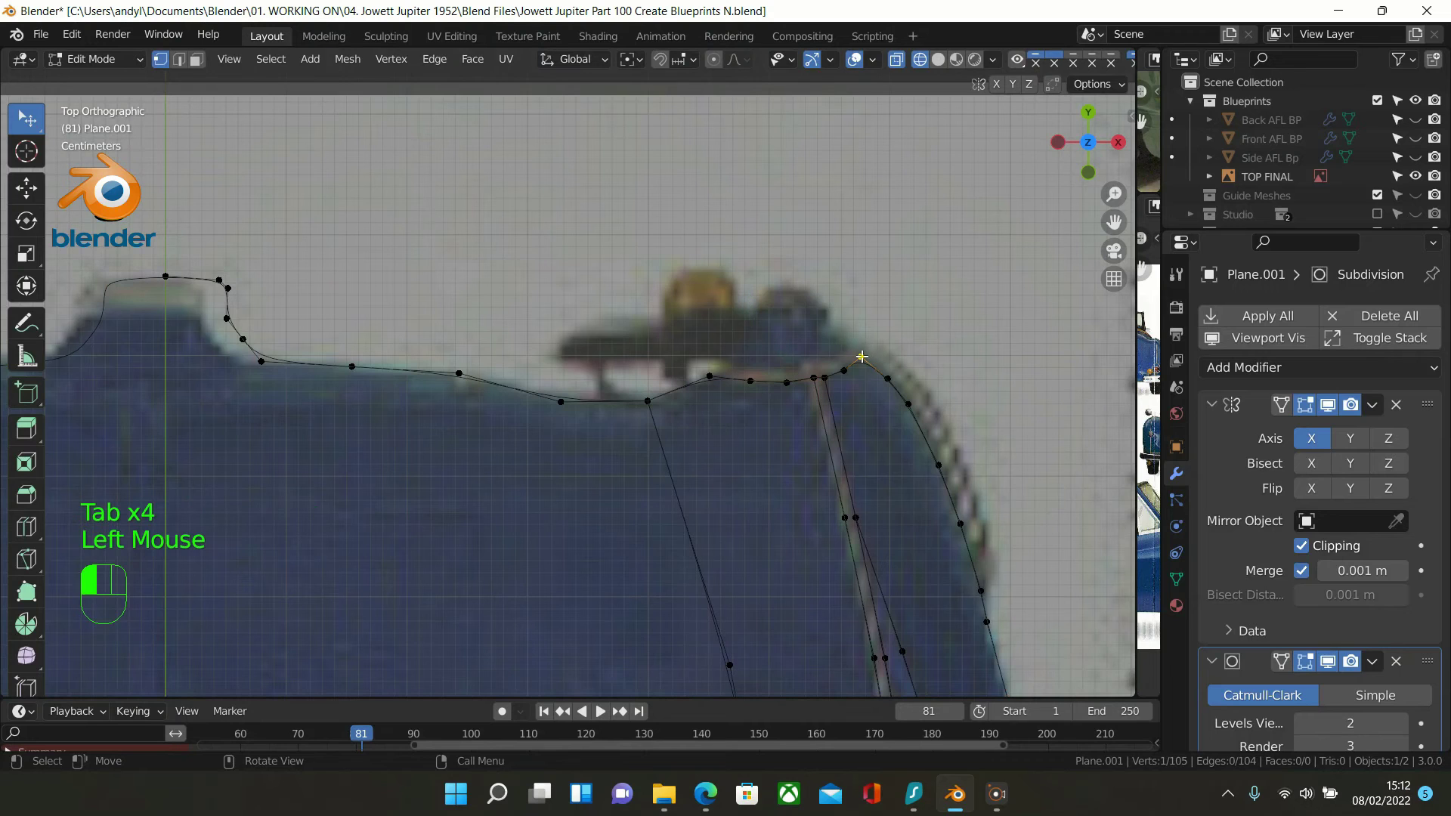
{"action": "key", "text": "e"}
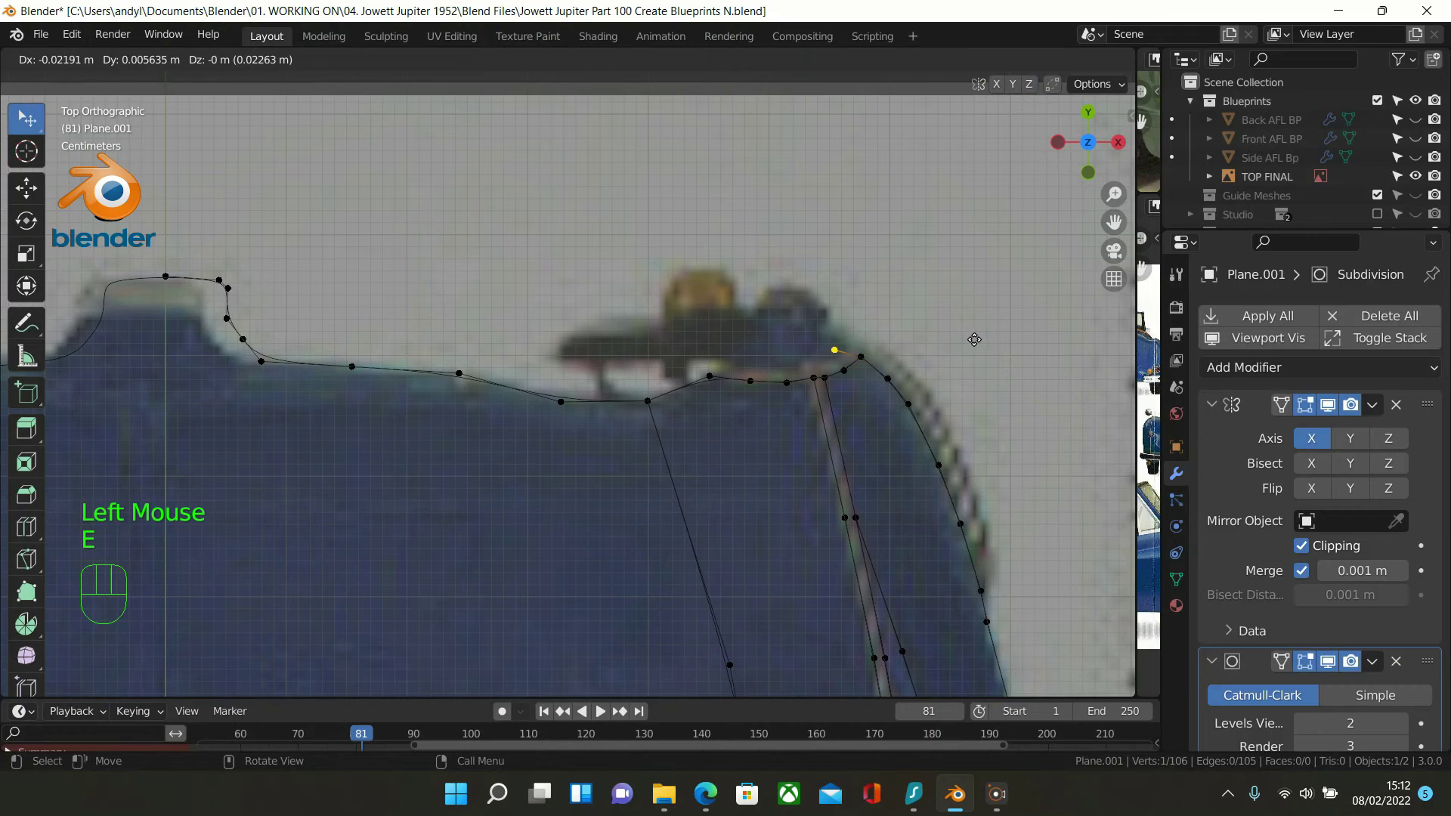
{"action": "left_click", "coordinate": [989, 333]}
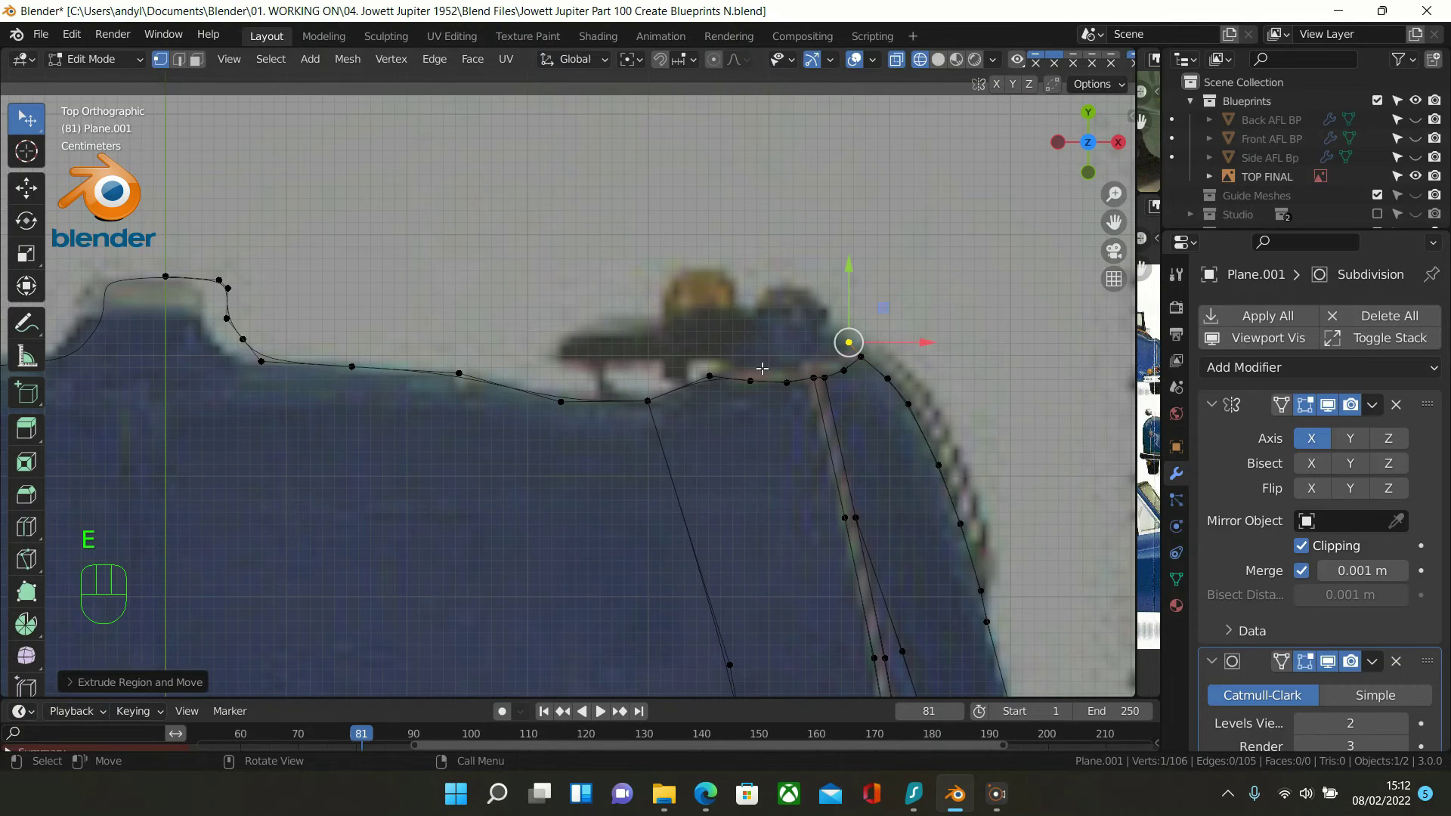
{"action": "left_click", "coordinate": [711, 375]}
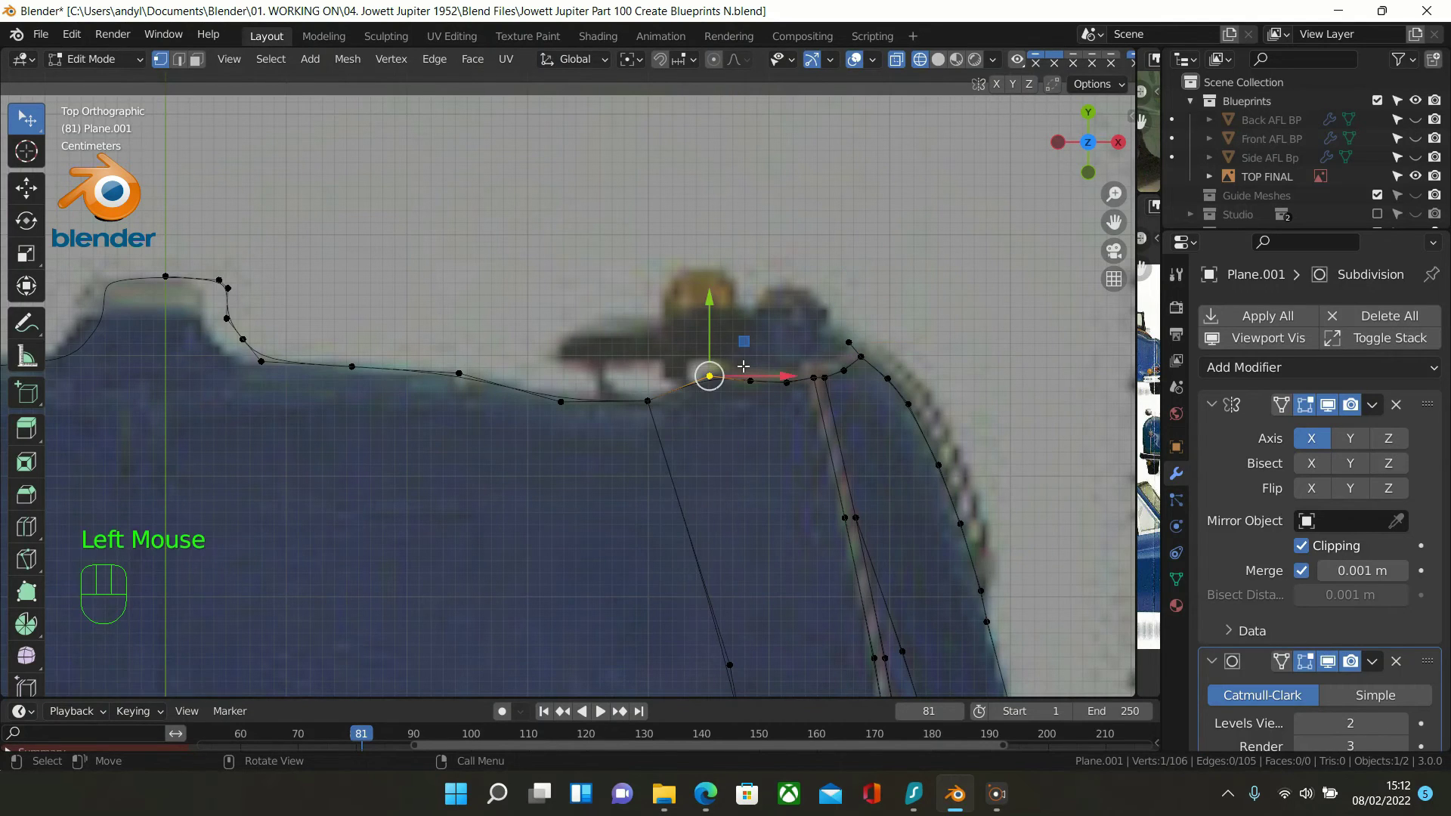
{"action": "key", "text": "e"}
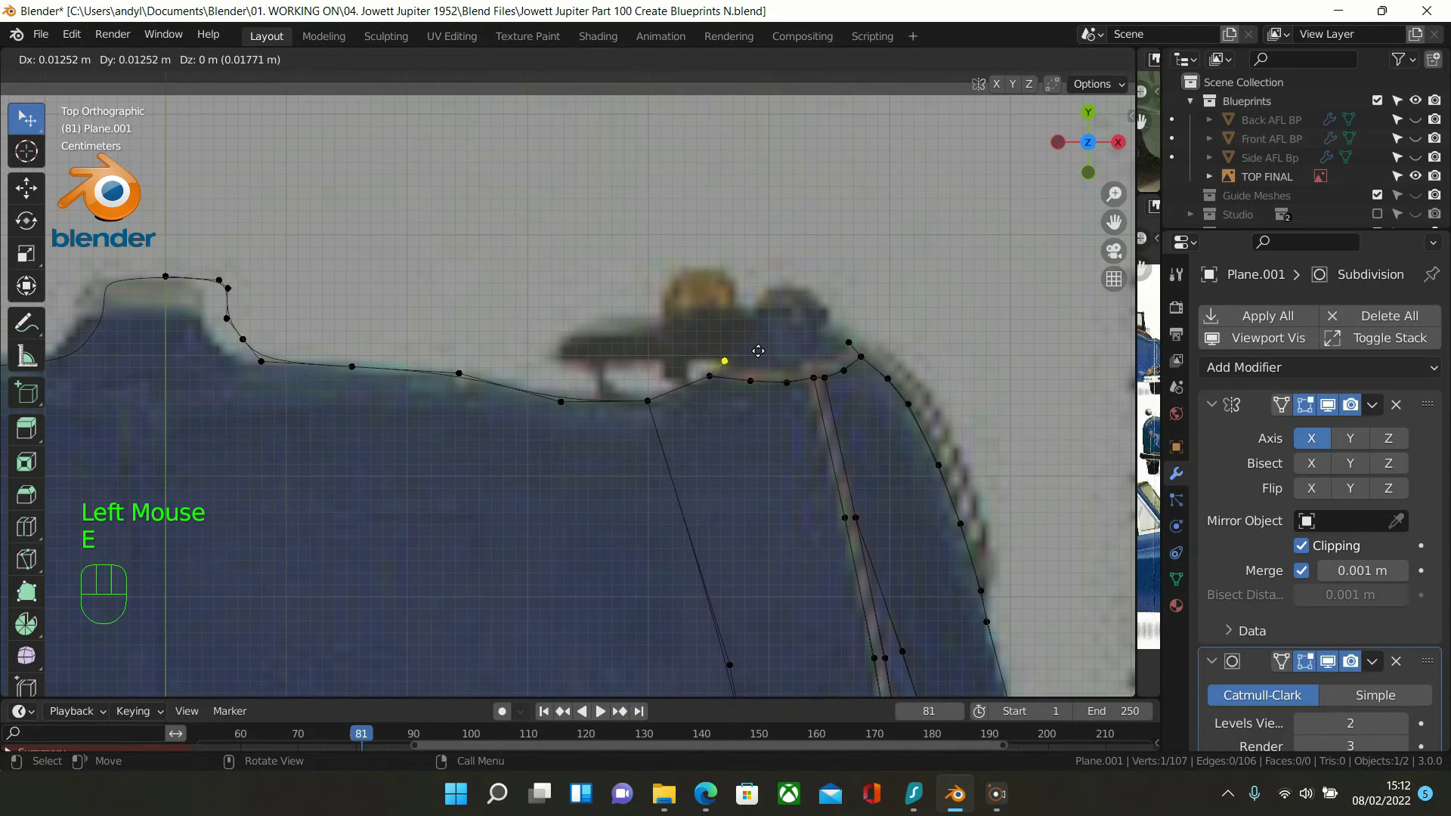
{"action": "left_click", "coordinate": [758, 351]}
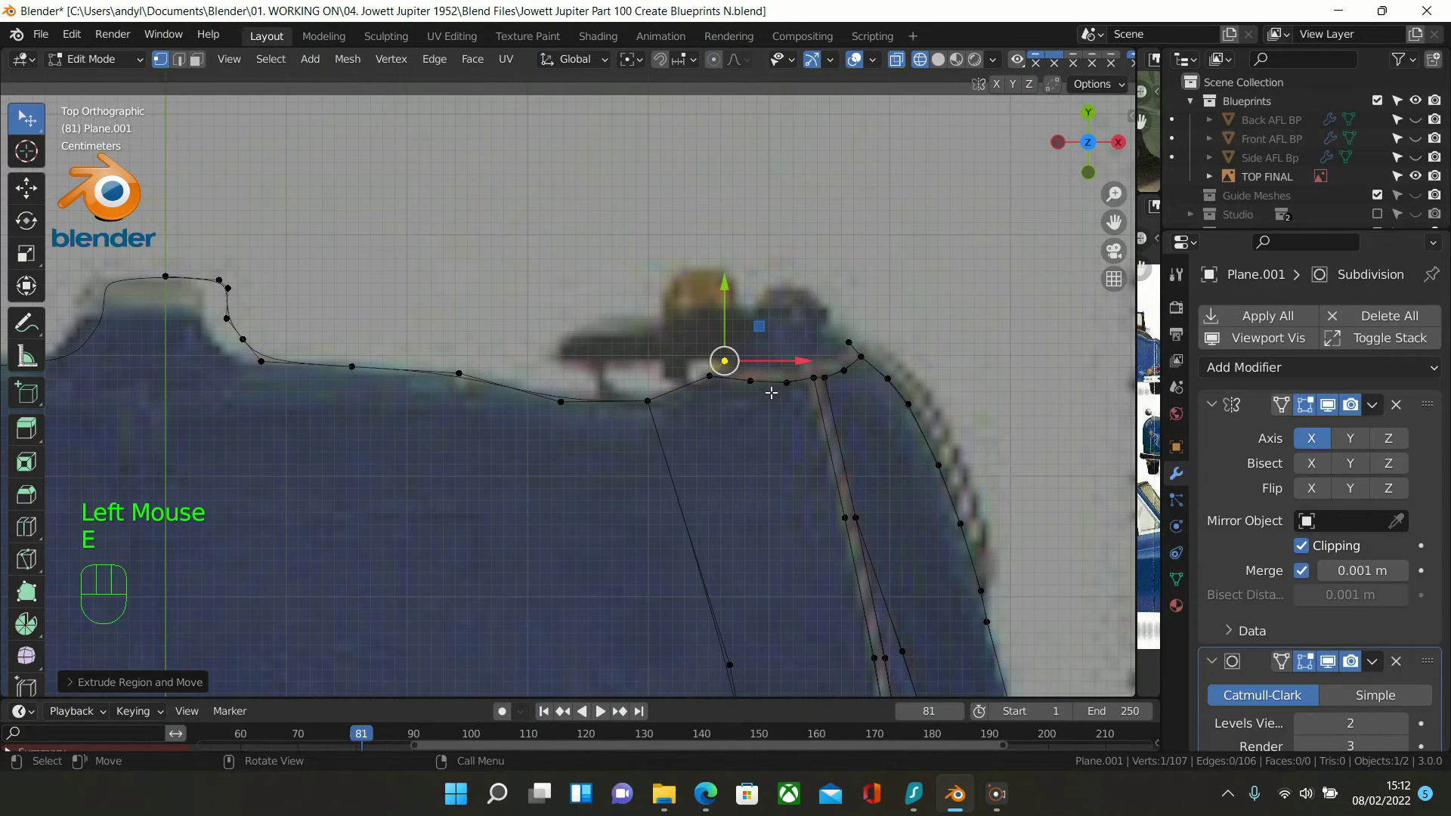
Try LoopTools Relax on the five-vertex path running across the wing join's front end, and undo it
{"action": "left_click", "coordinate": [750, 384]}
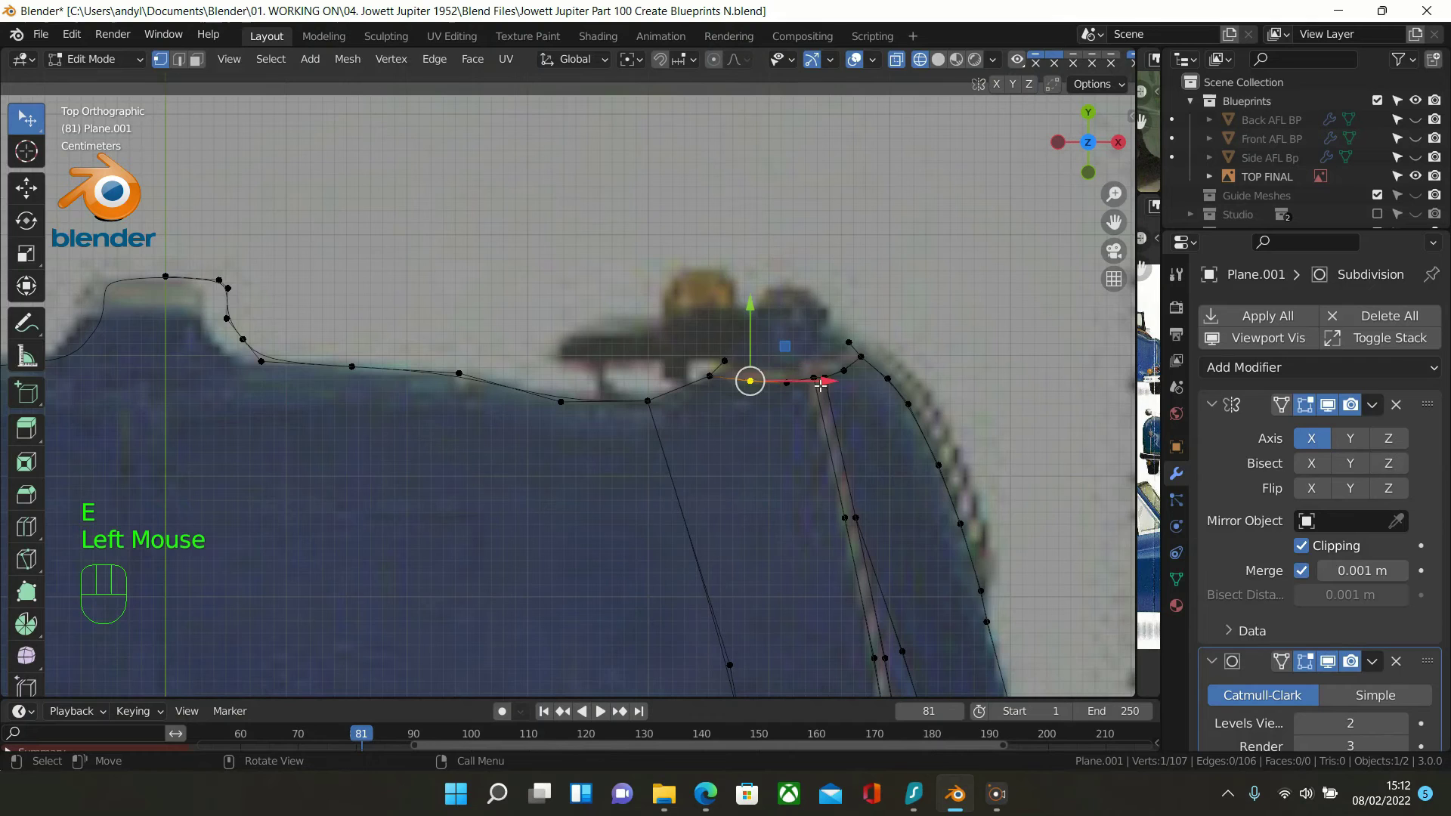
{"action": "left_click", "coordinate": [844, 372], "text": "ctrl"}
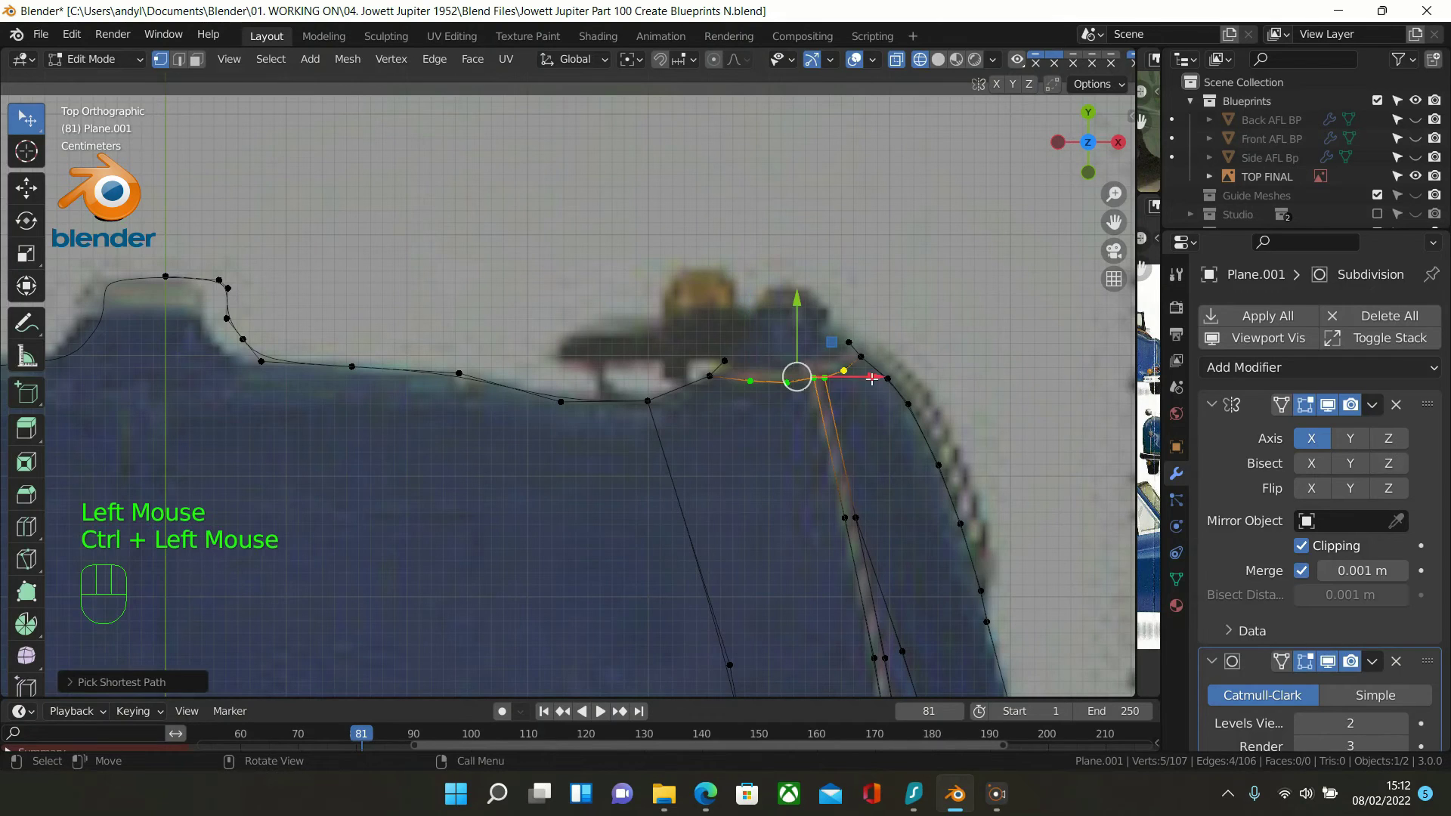
{"action": "right_click", "coordinate": [1014, 276]}
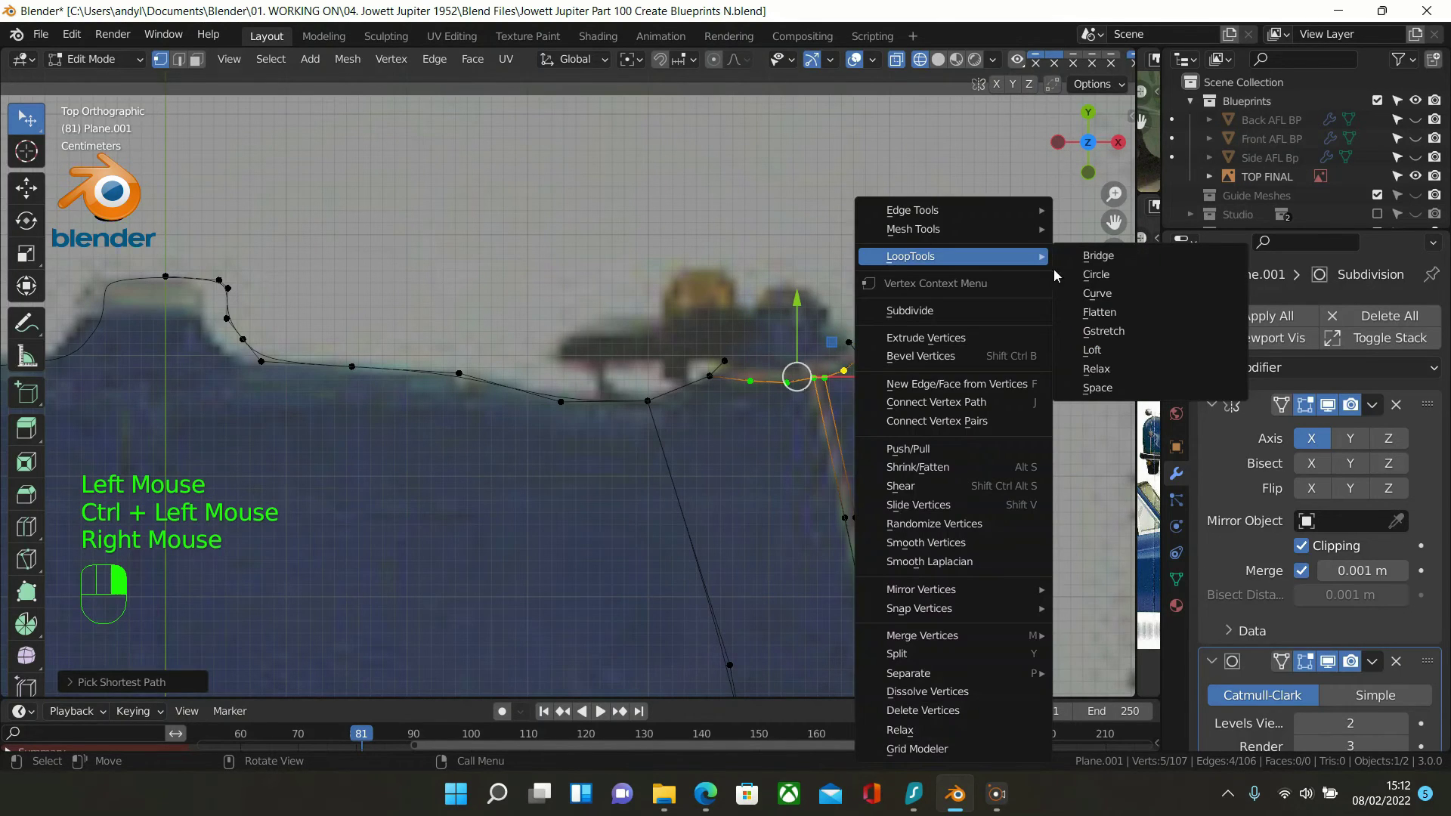
{"action": "left_click", "coordinate": [1097, 369]}
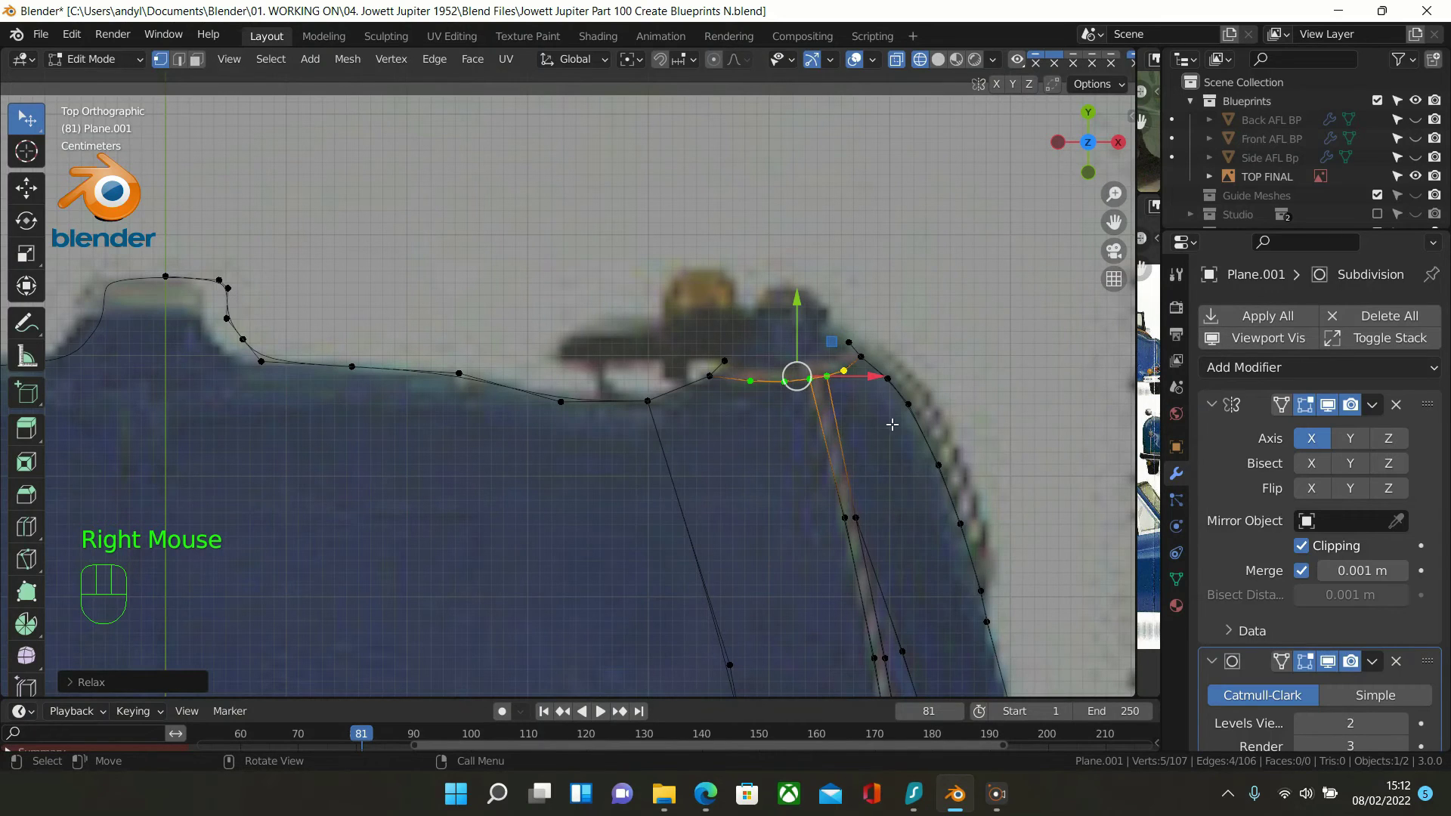
{"action": "key", "text": "ctrl+z"}
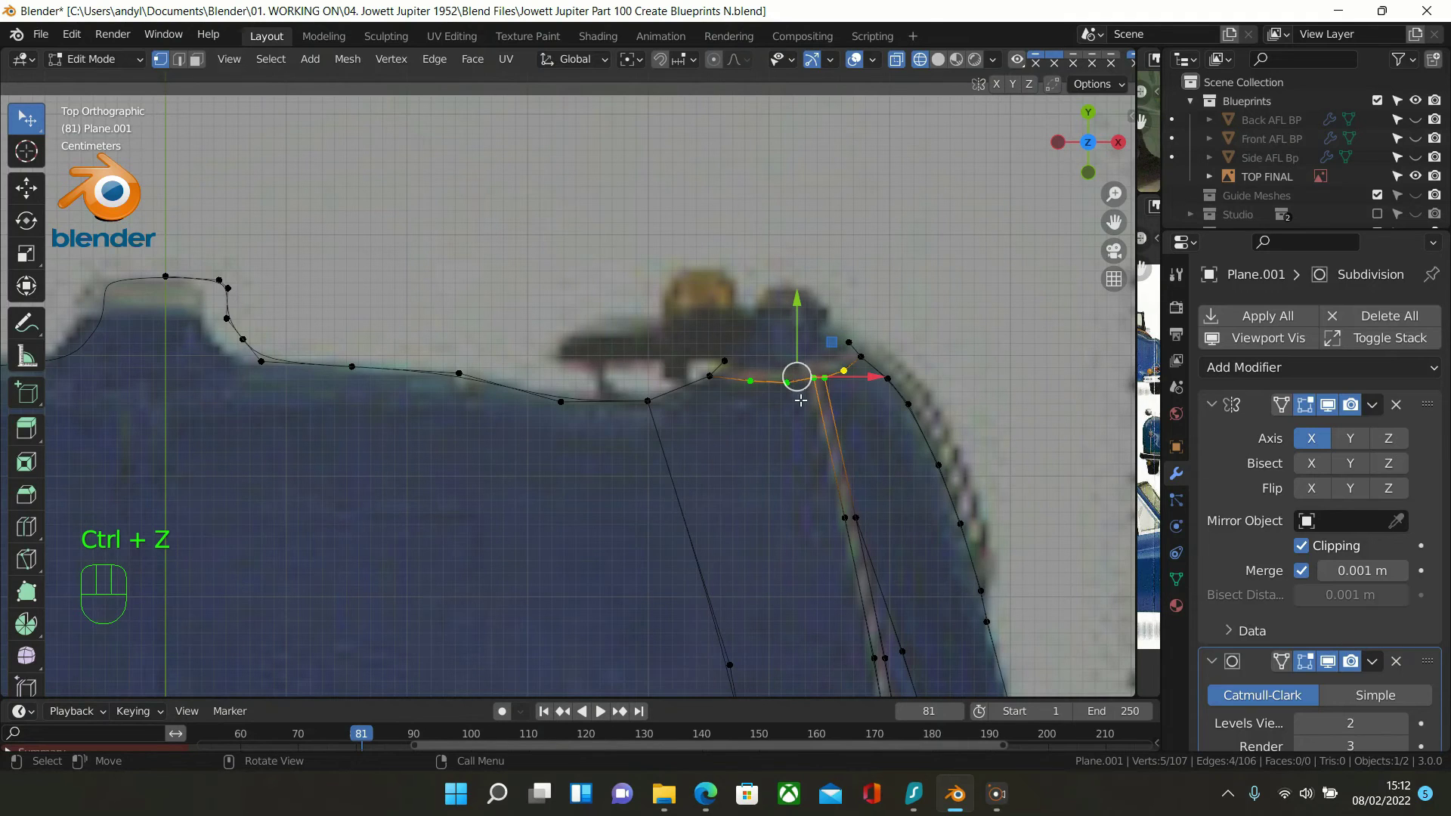
Apply LoopTools Relax to the four front-edge vertices between the bonnet corner and the wing join, and clear the selection
{"action": "left_click", "coordinate": [814, 378]}
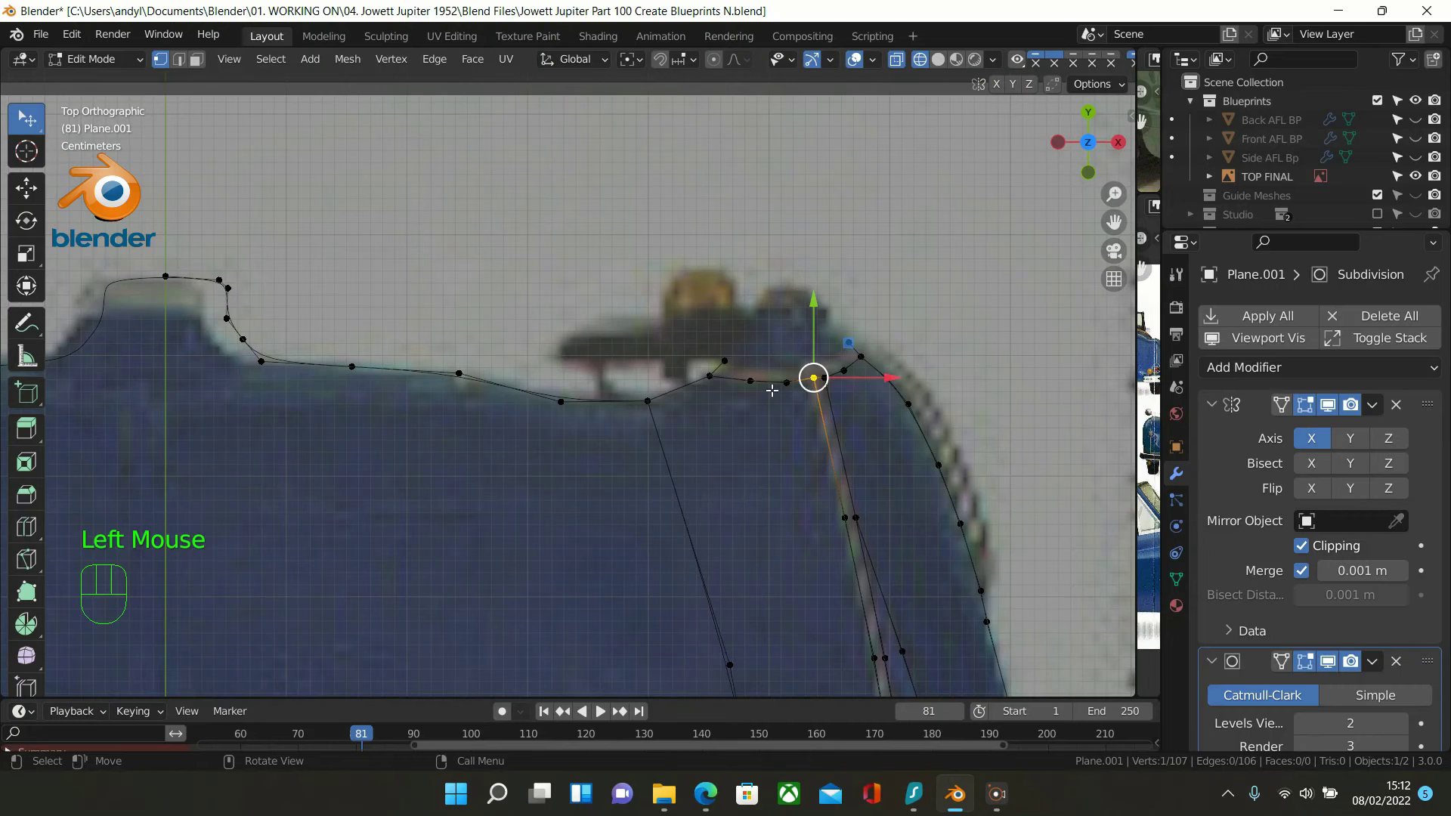
{"action": "left_click", "coordinate": [715, 379], "text": "shift"}
{"action": "left_click", "coordinate": [787, 385], "text": "shift"}
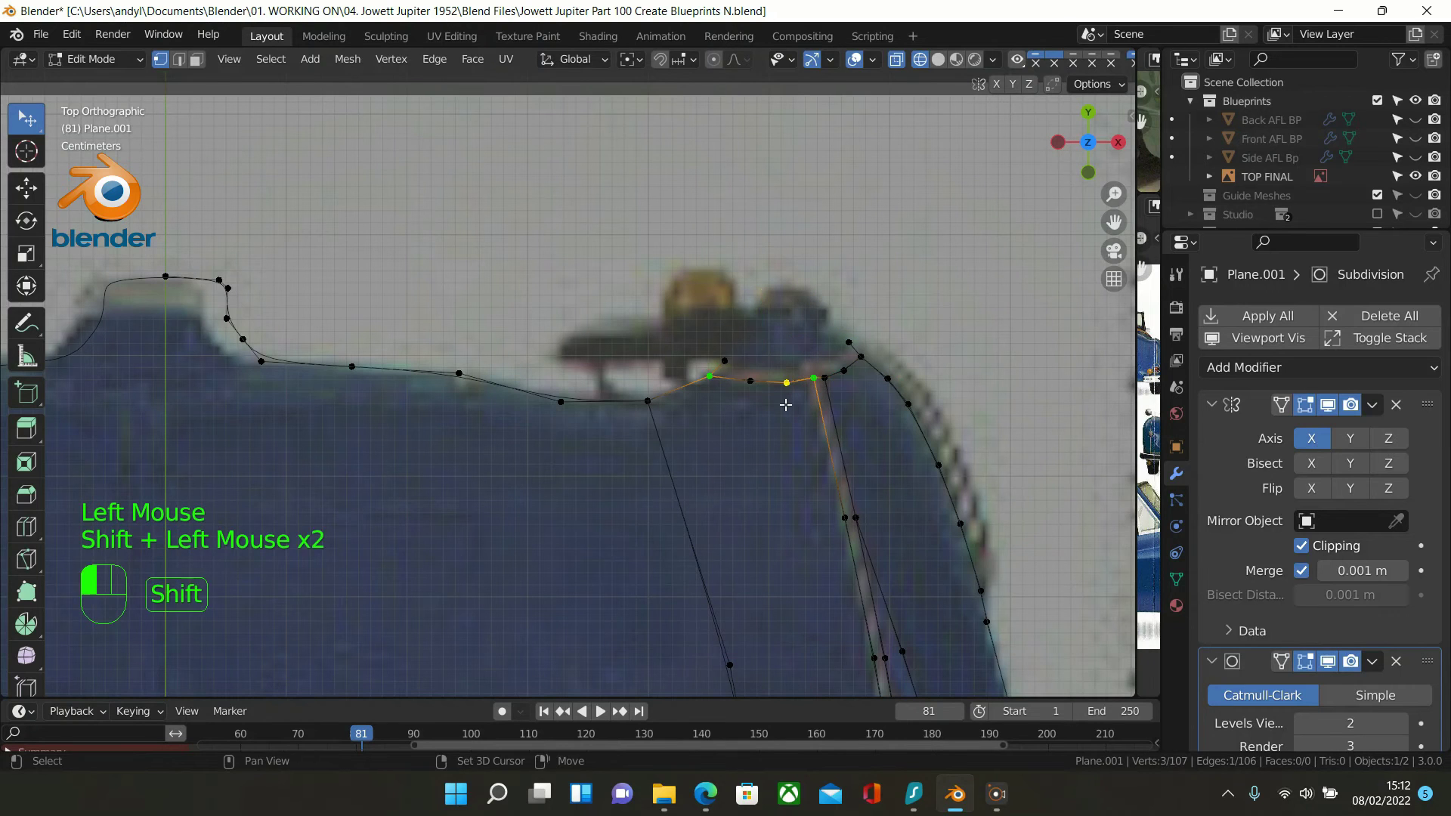
{"action": "left_click", "coordinate": [752, 383], "text": "shift"}
{"action": "right_click", "coordinate": [823, 408]}
{"action": "mouse_move", "coordinate": [937, 234]}
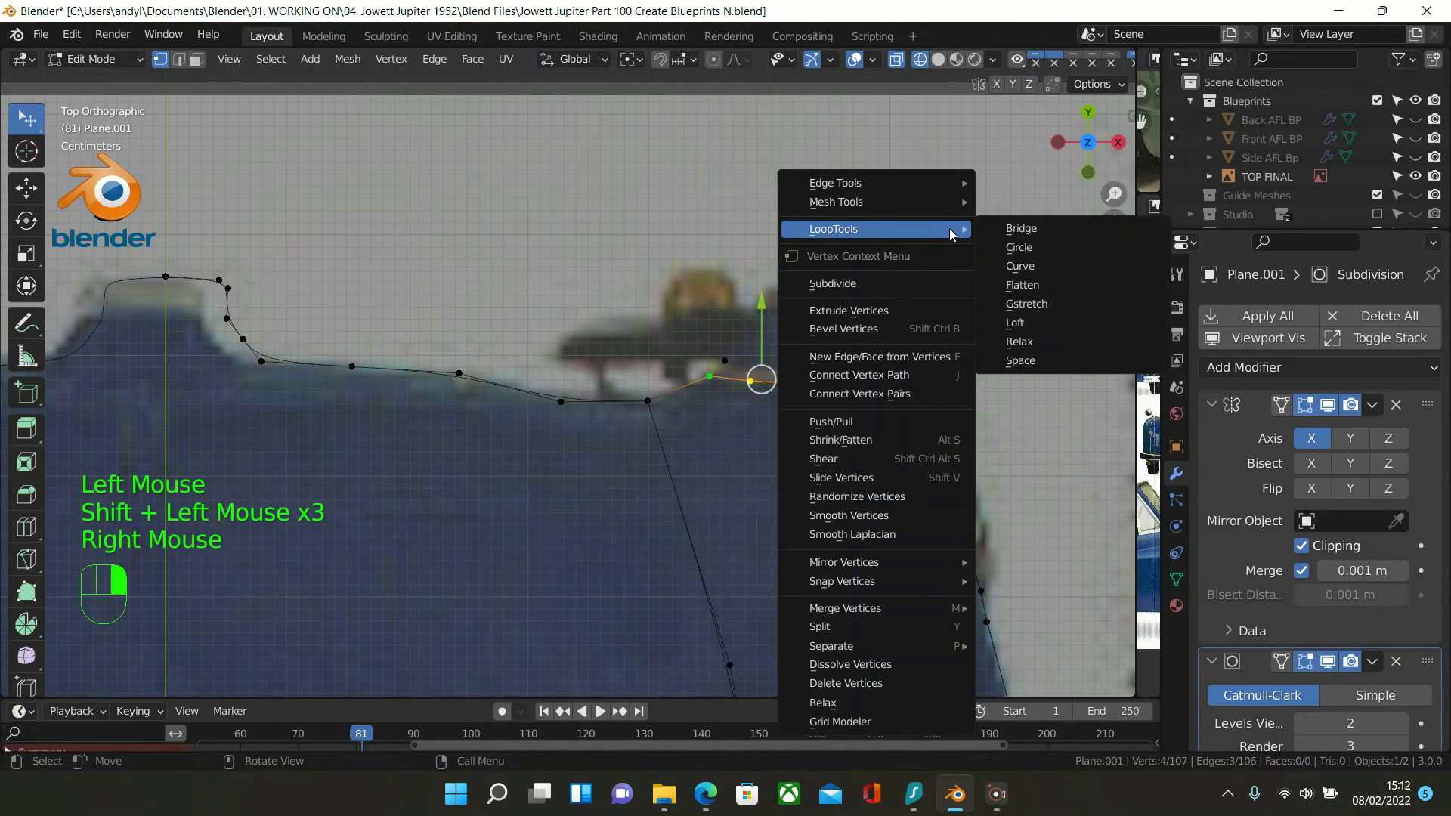
{"action": "left_click", "coordinate": [1019, 344]}
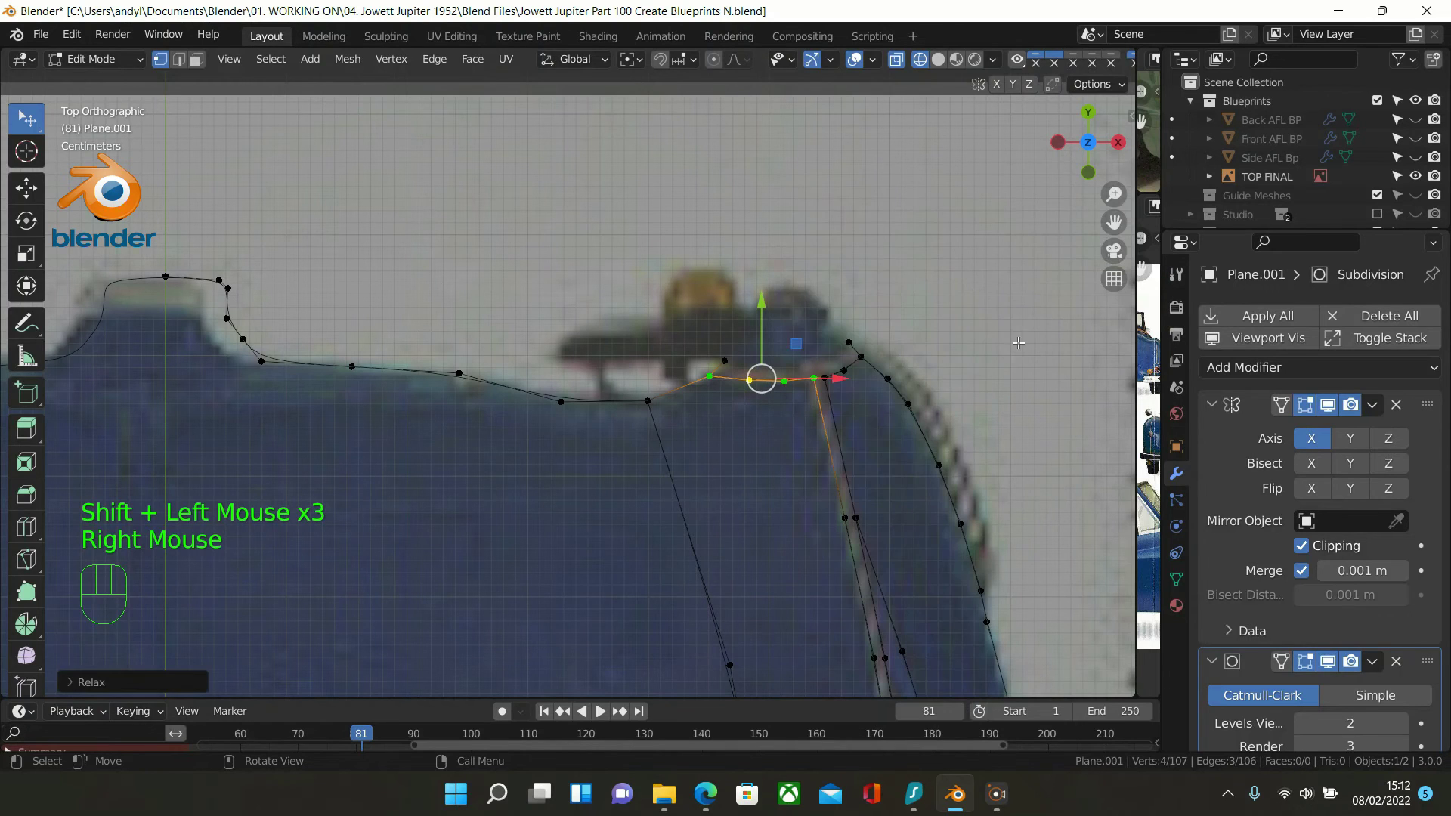
{"action": "left_click", "coordinate": [982, 287]}
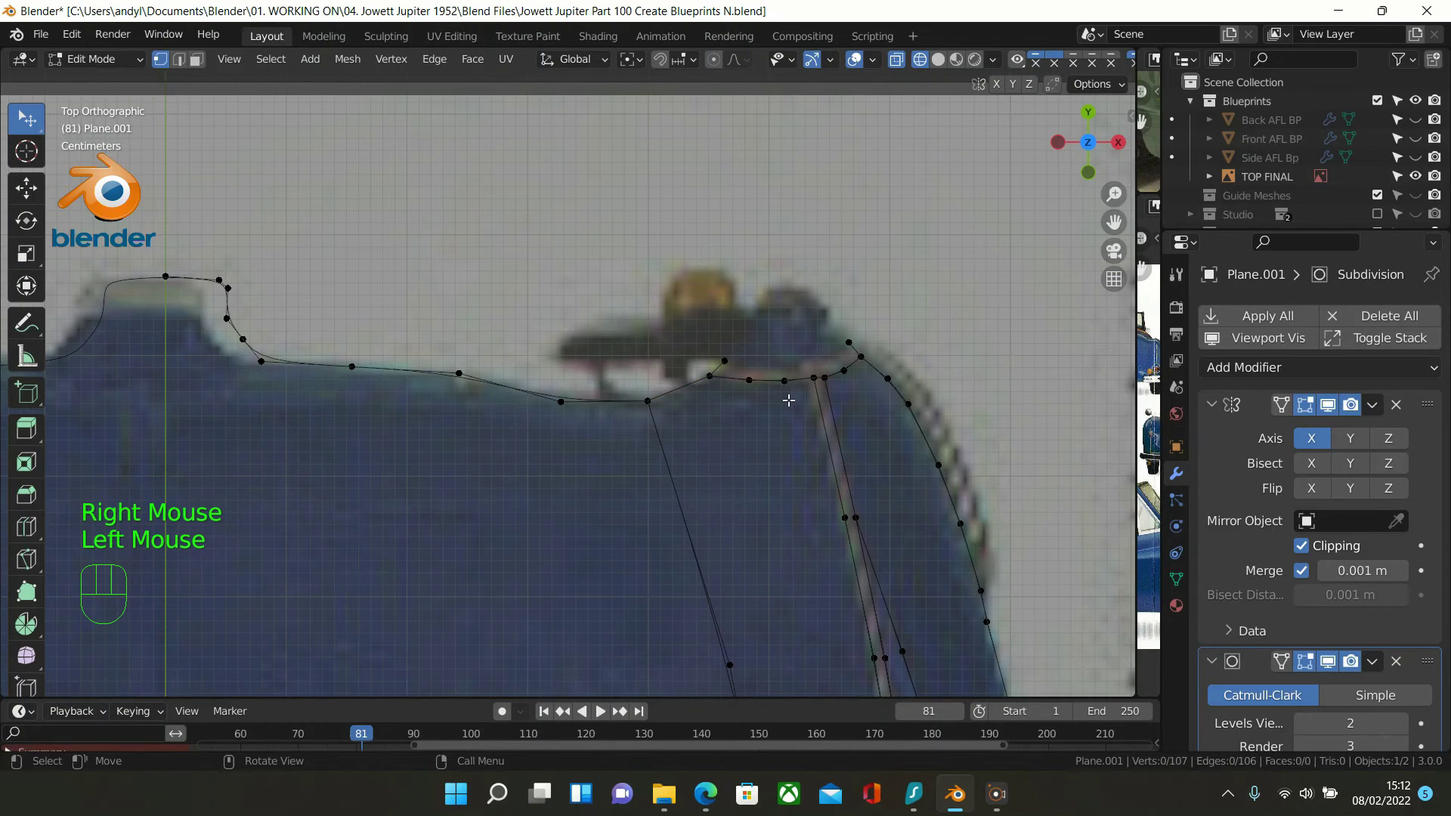
Apply LoopTools Relax to the three front-edge vertices from the wing join's outer end to the wing's front tip
{"action": "left_click", "coordinate": [824, 377]}
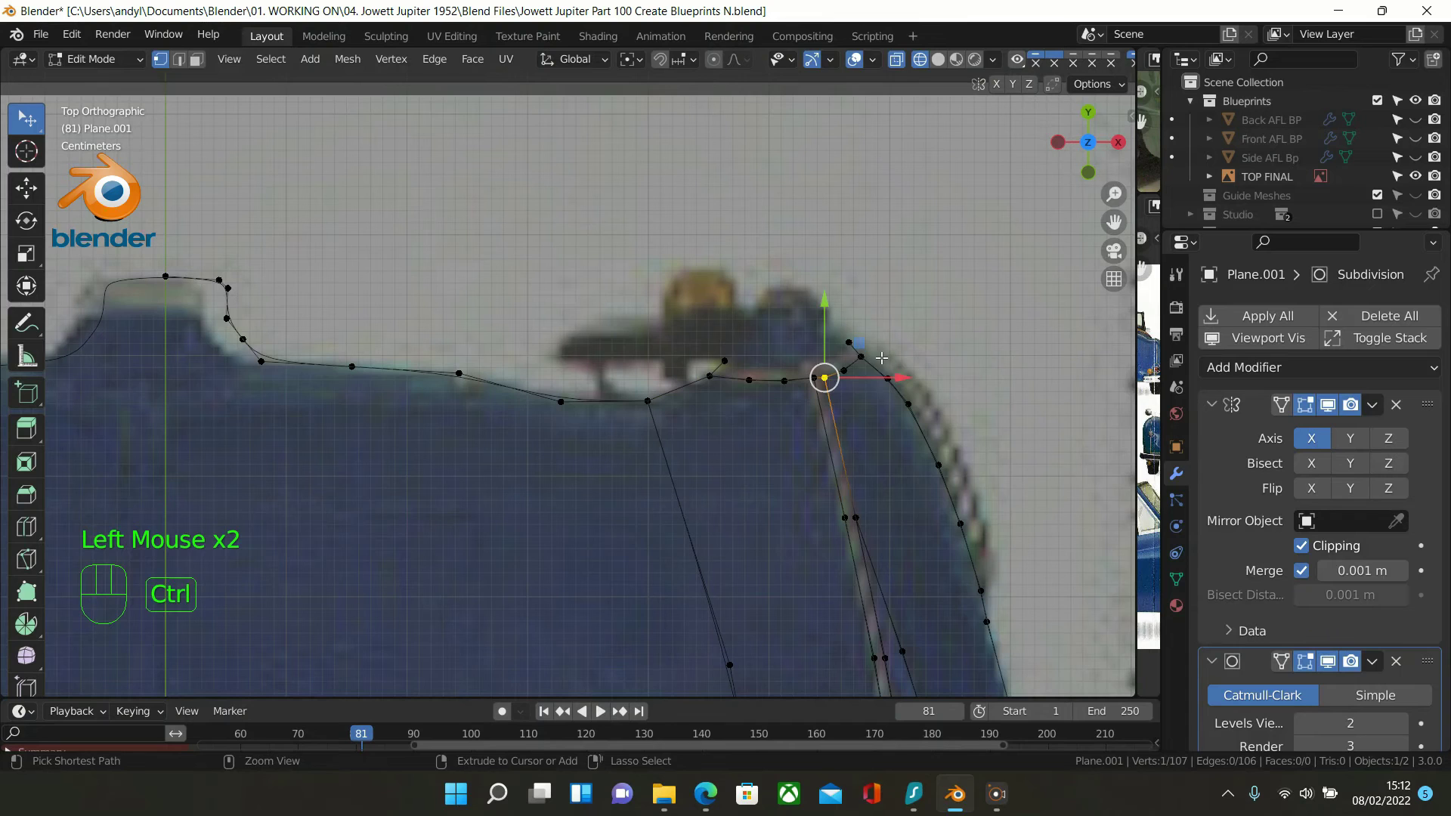
{"action": "left_click", "coordinate": [877, 357], "text": "ctrl"}
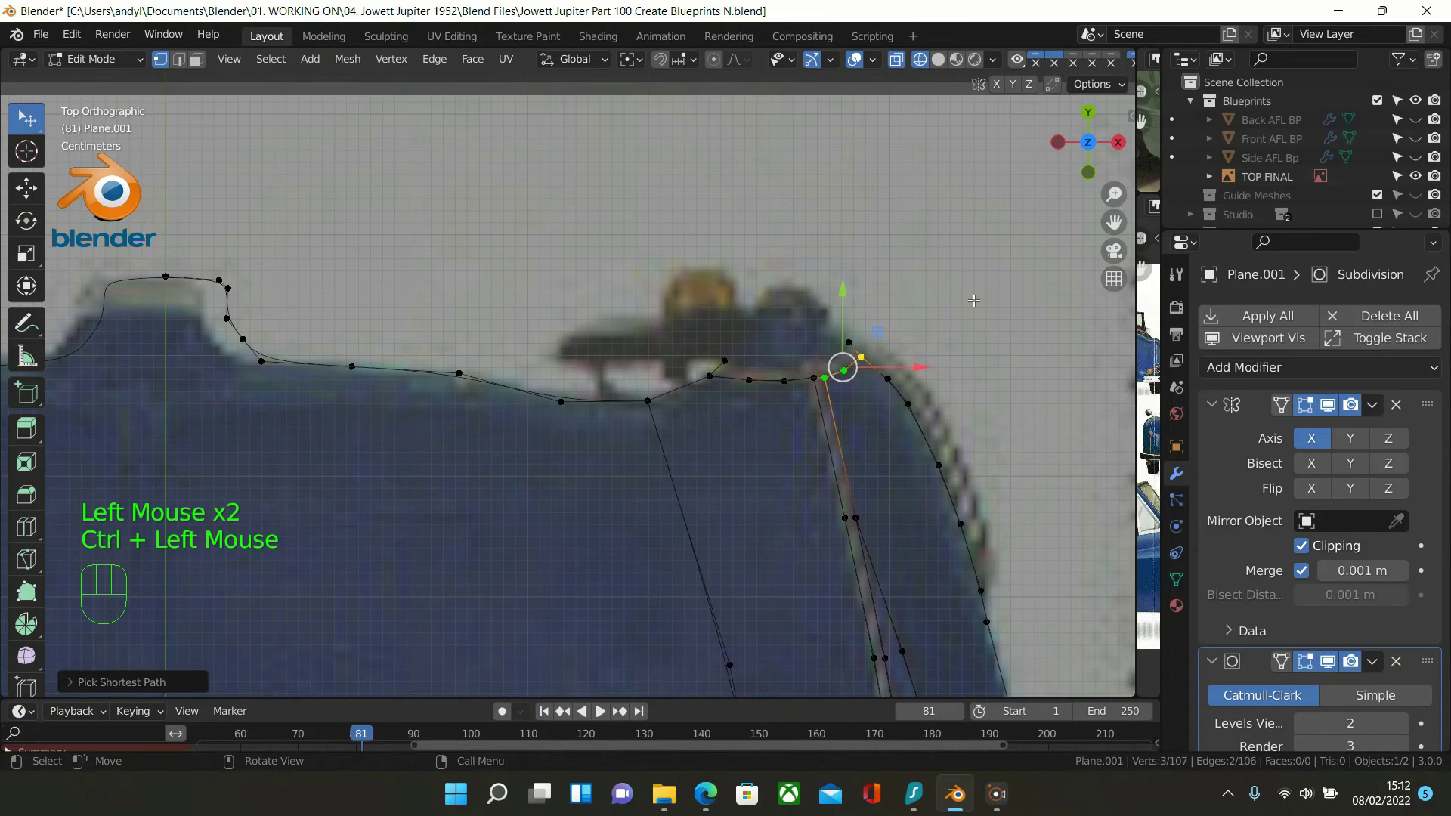
{"action": "right_click", "coordinate": [990, 263]}
{"action": "mouse_move", "coordinate": [990, 263]}
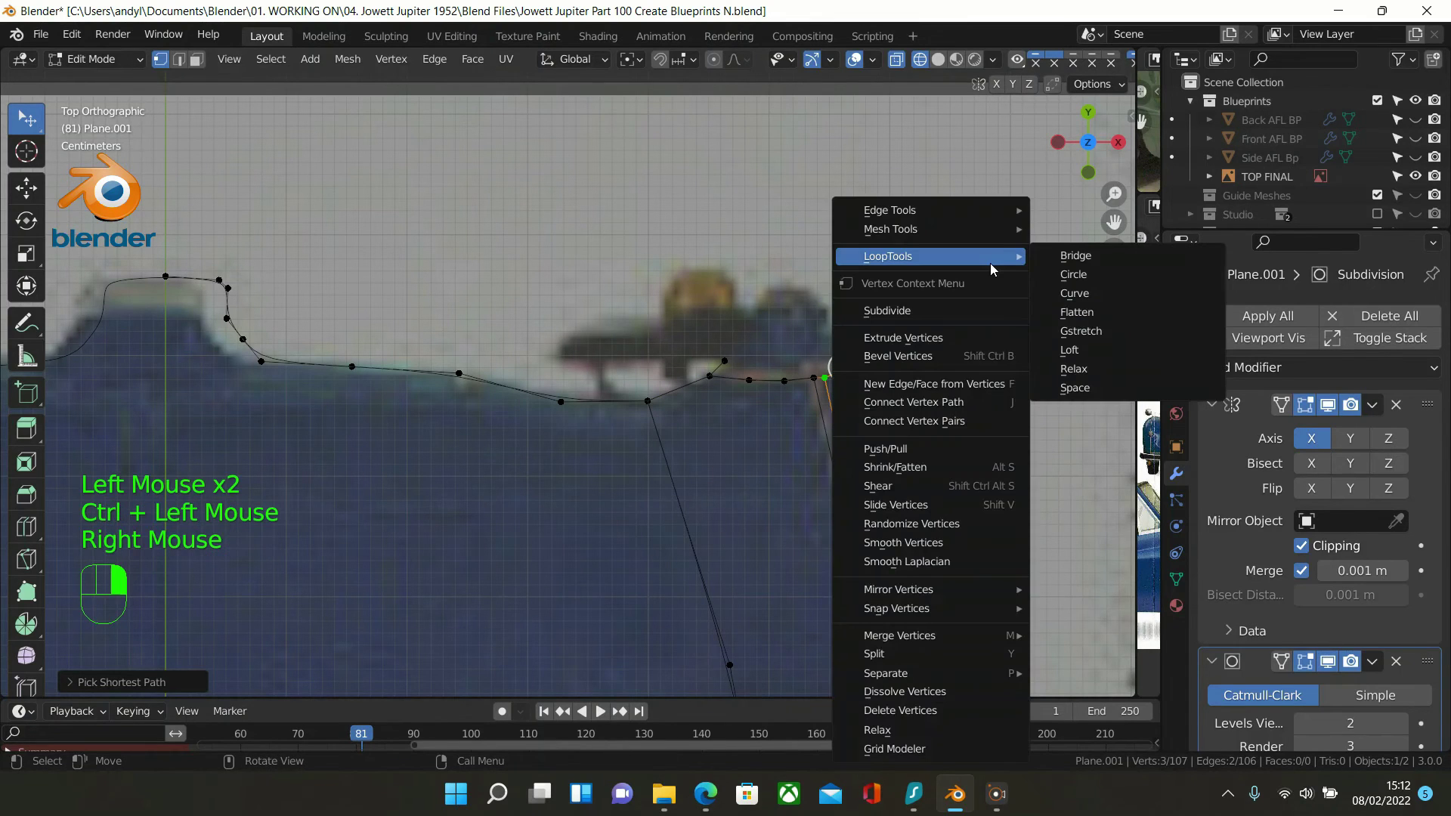
{"action": "left_click", "coordinate": [1074, 369]}
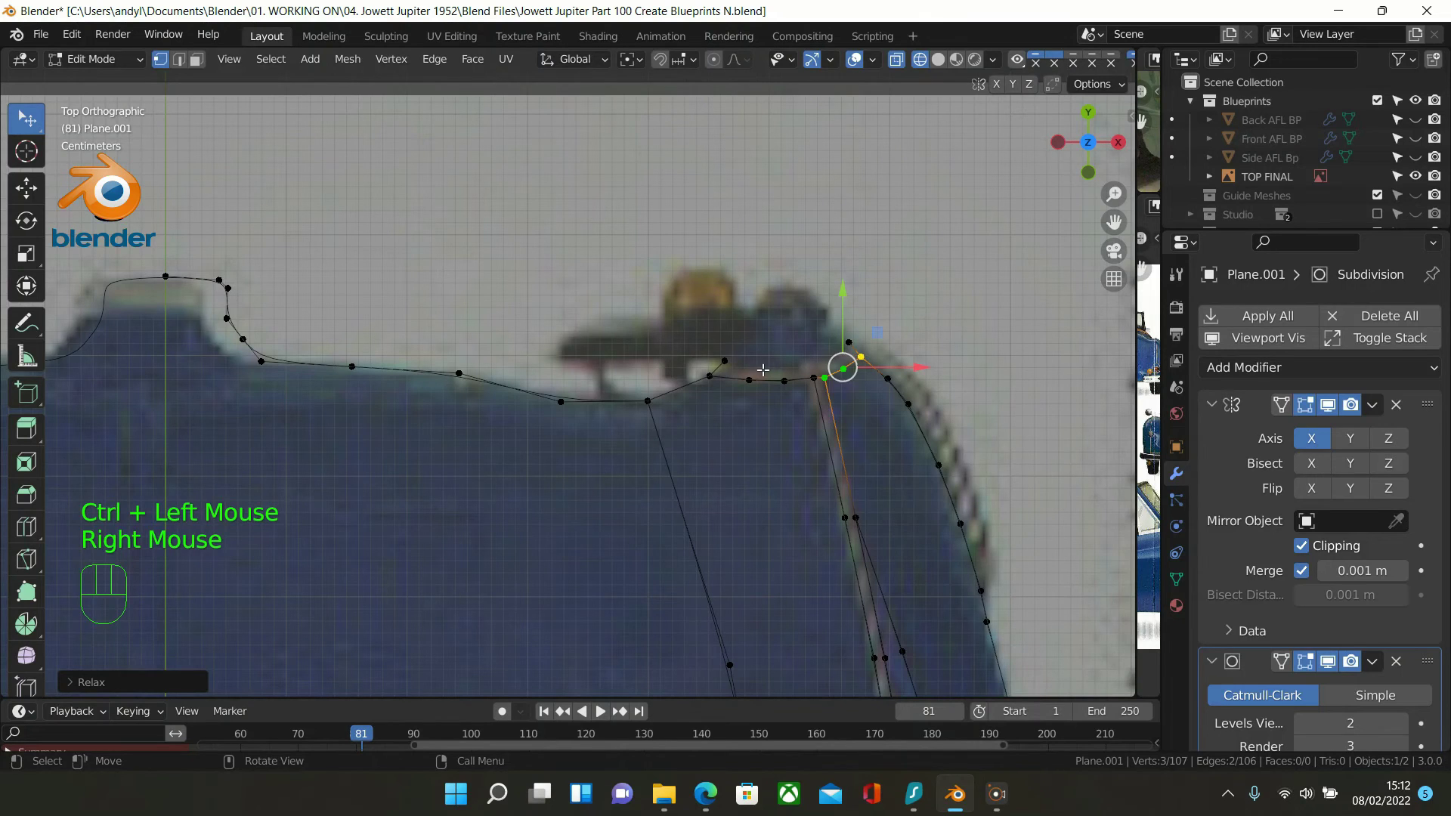
Duplicate the five-vertex path between the two extruded stubs and move the copy forward about 0.0136 m along Y
{"action": "left_click", "coordinate": [843, 369]}
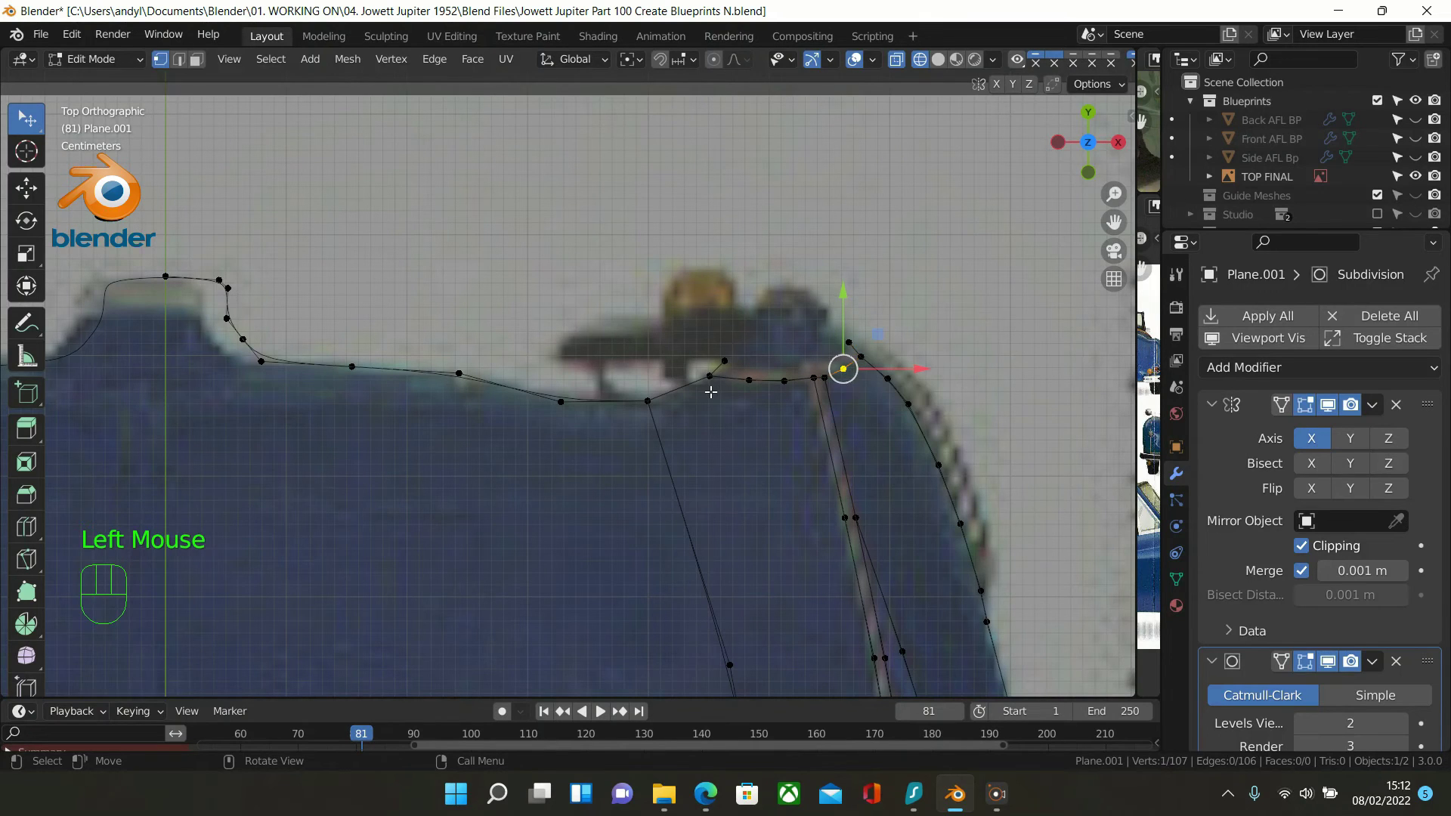
{"action": "left_click", "coordinate": [749, 380], "text": "ctrl"}
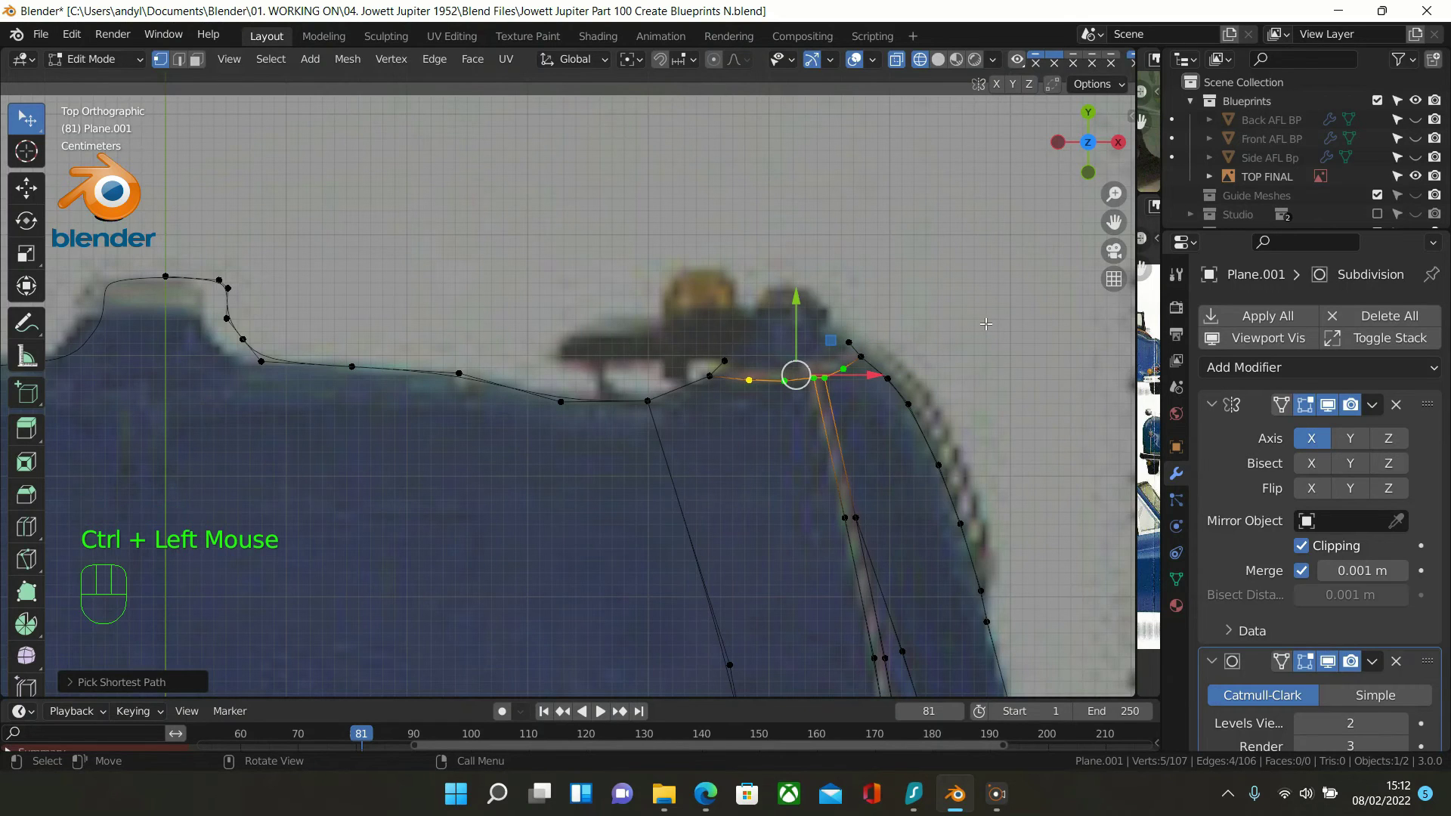
{"action": "key", "text": "shift+d"}
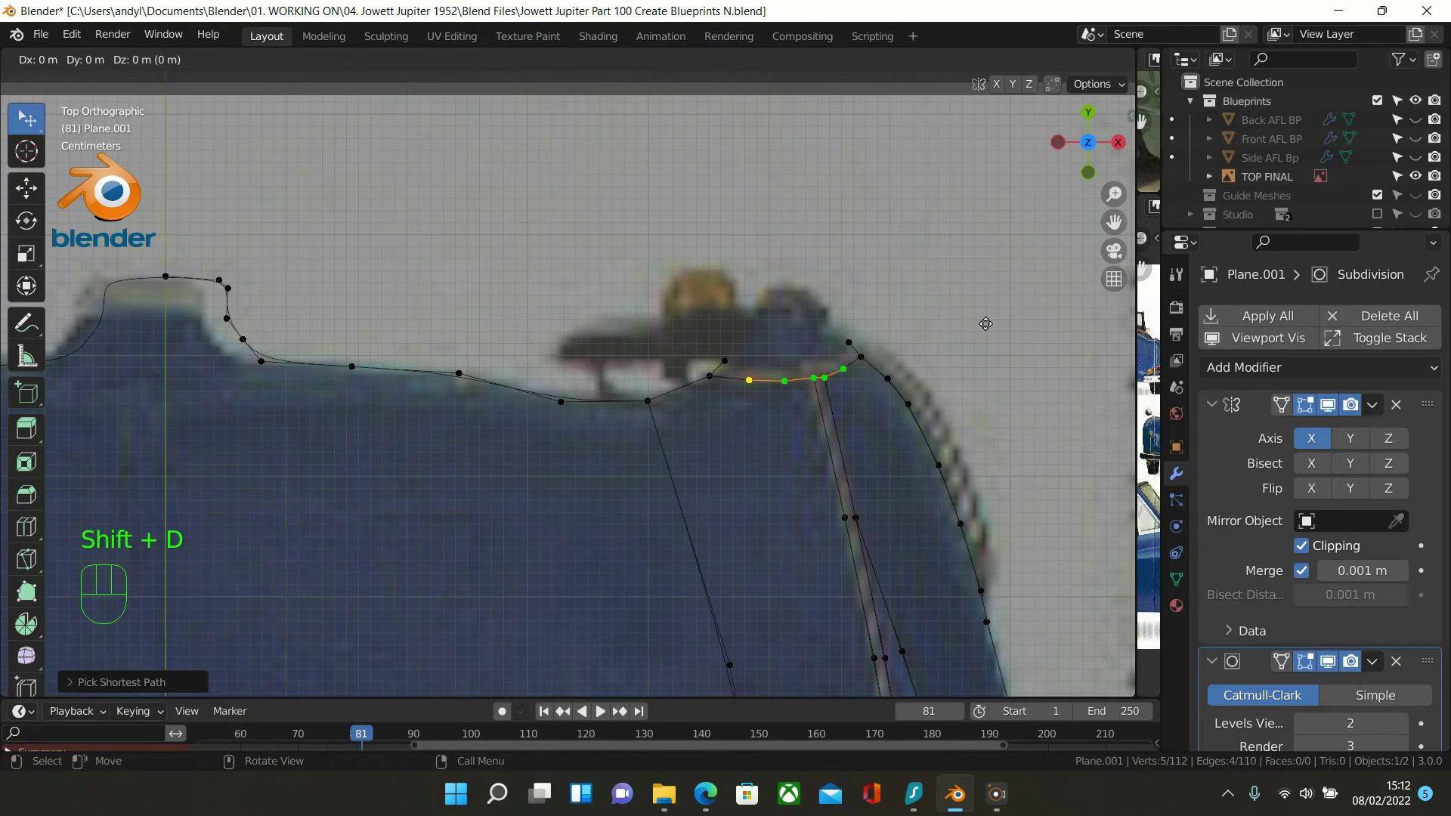
{"action": "key", "text": "y"}
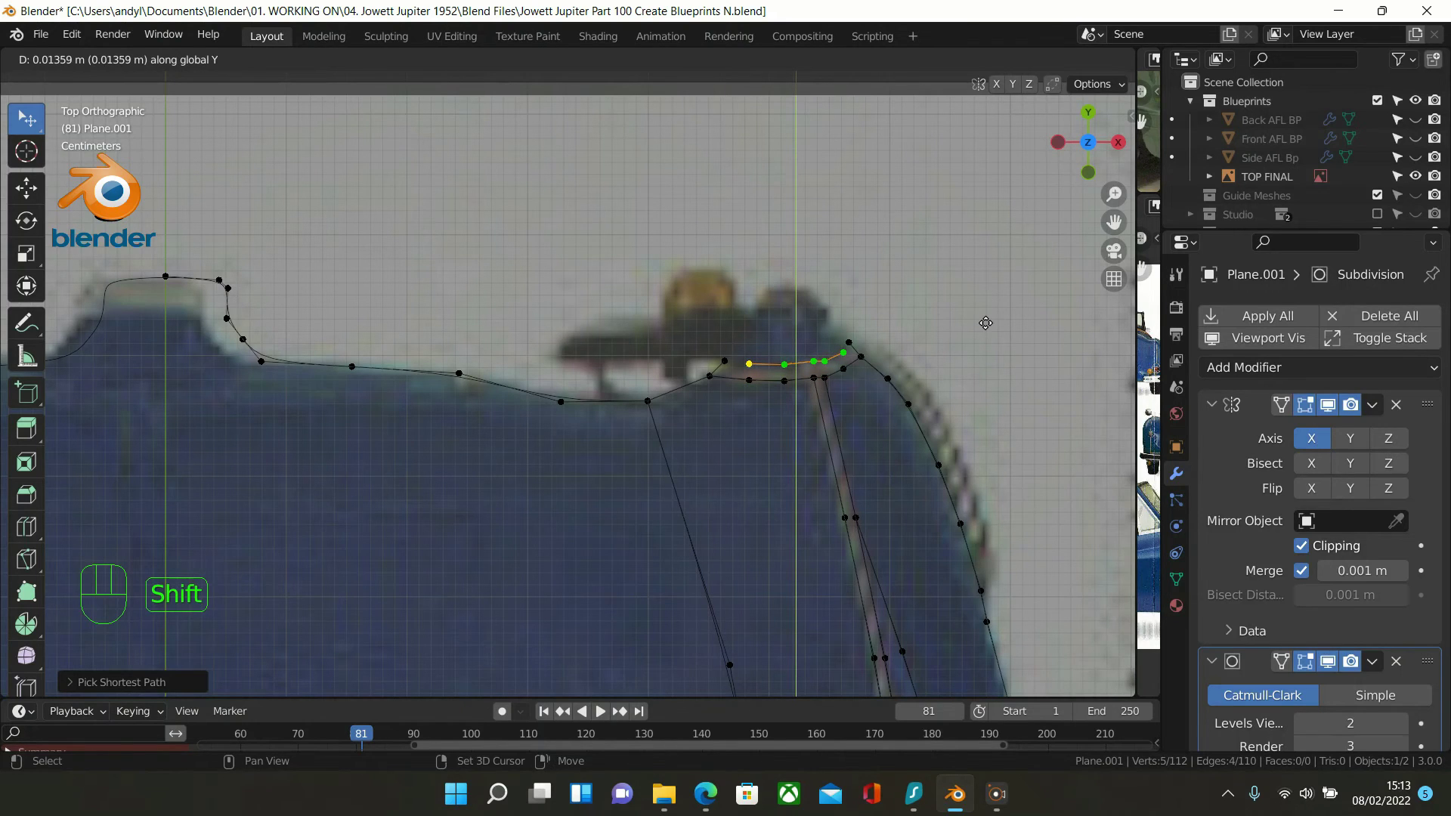
{"action": "left_click", "coordinate": [985, 323]}
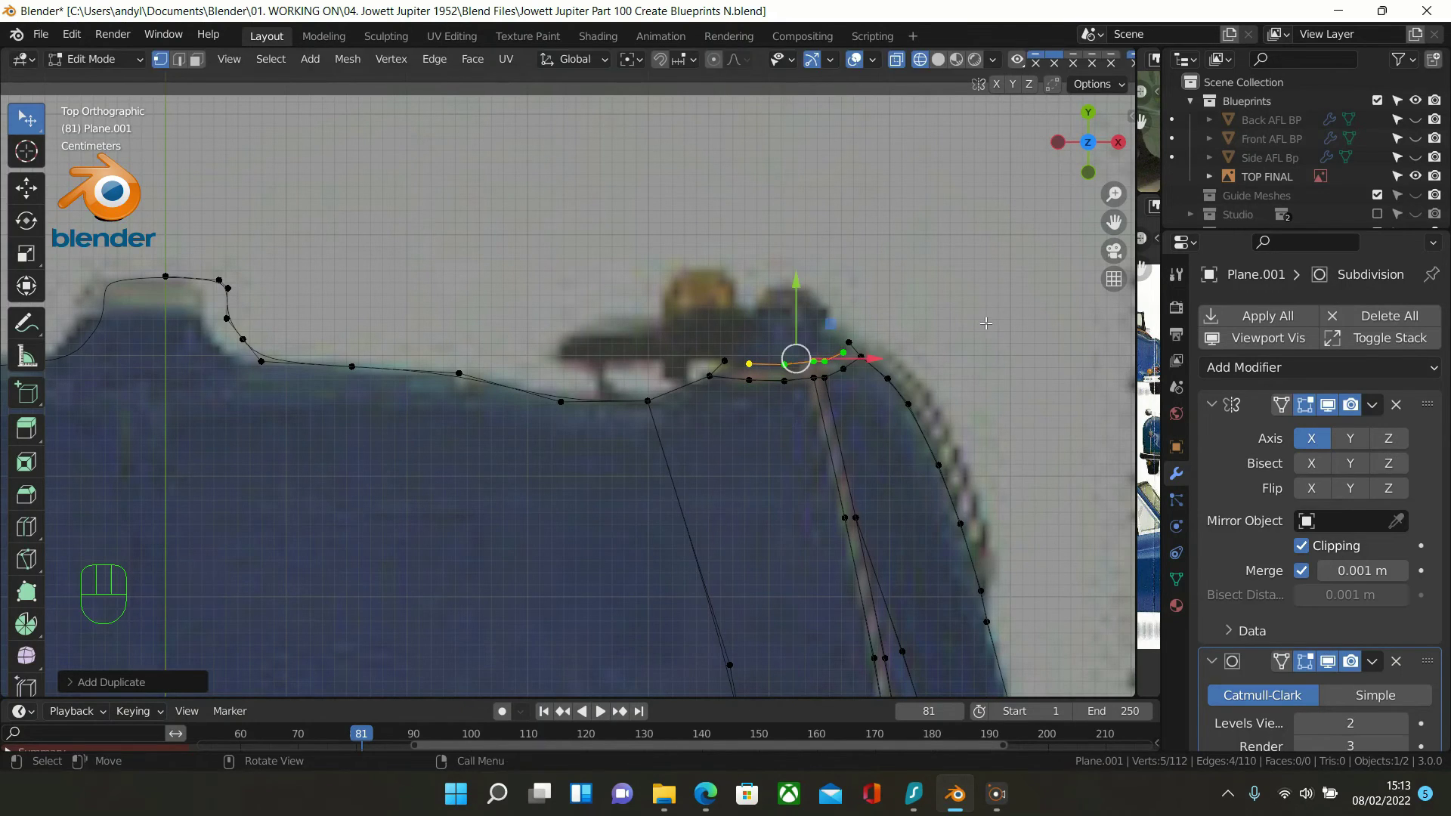
Fill an edge at each end of the duplicated wing-front path, joining its end vertices to the two extruded stubs, and clear the selection
{"action": "left_click", "coordinate": [724, 361]}
{"action": "left_click", "coordinate": [724, 360], "text": "shift"}
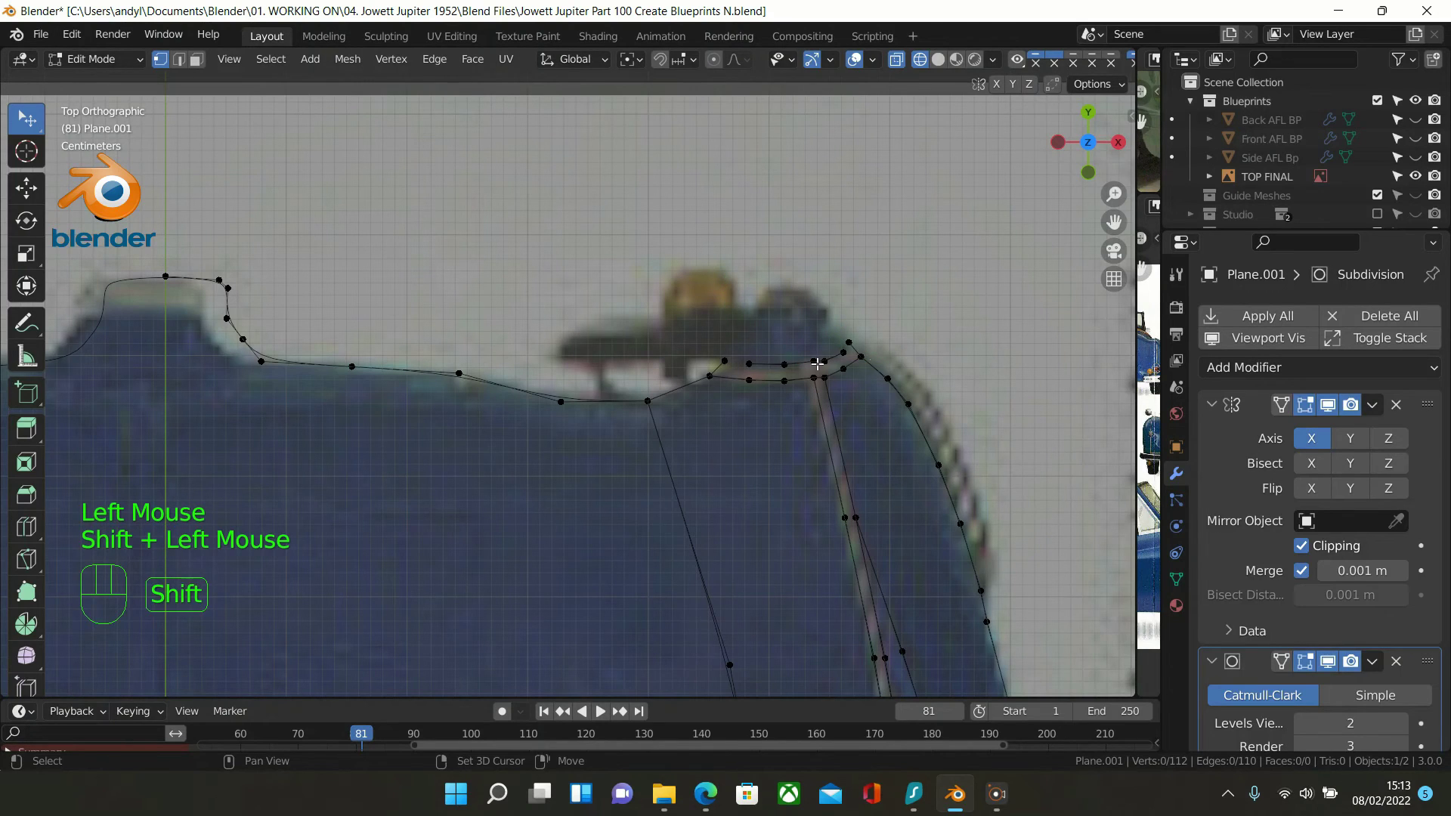
{"action": "left_click", "coordinate": [752, 366]}
{"action": "left_click", "coordinate": [724, 361], "text": "shift"}
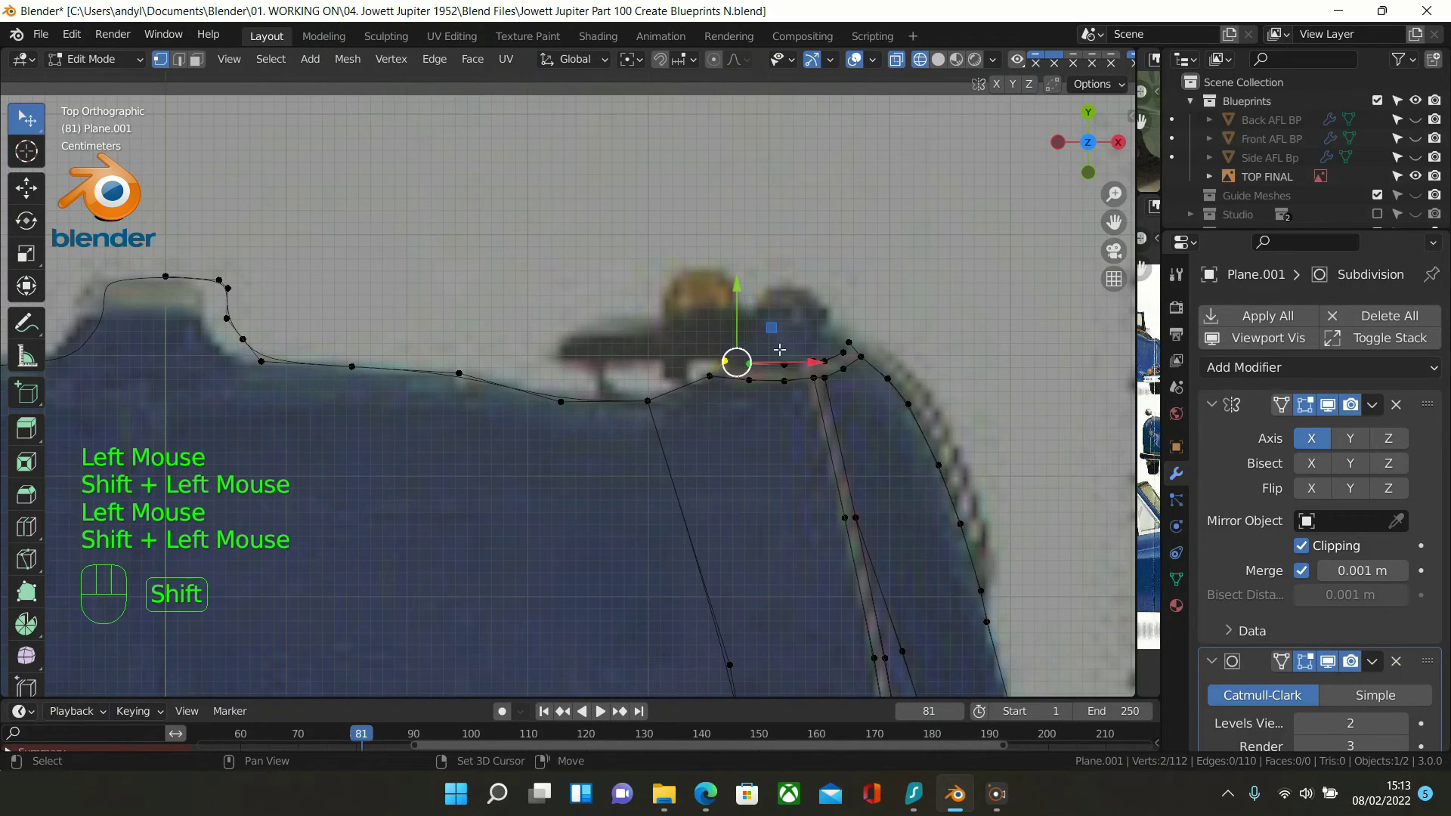
{"action": "key", "text": "f"}
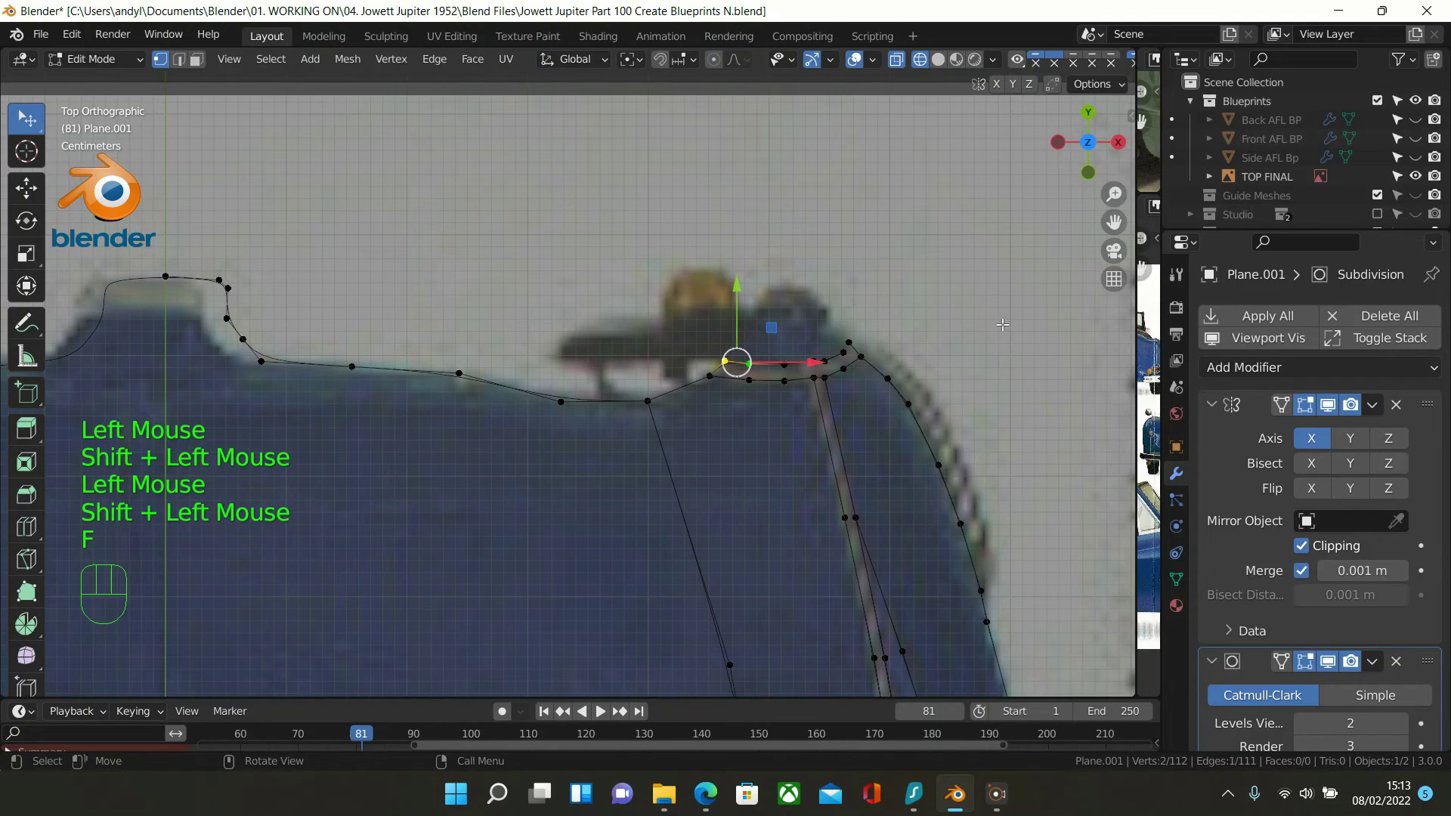
{"action": "left_click", "coordinate": [842, 351]}
{"action": "left_click", "coordinate": [849, 344], "text": "shift"}
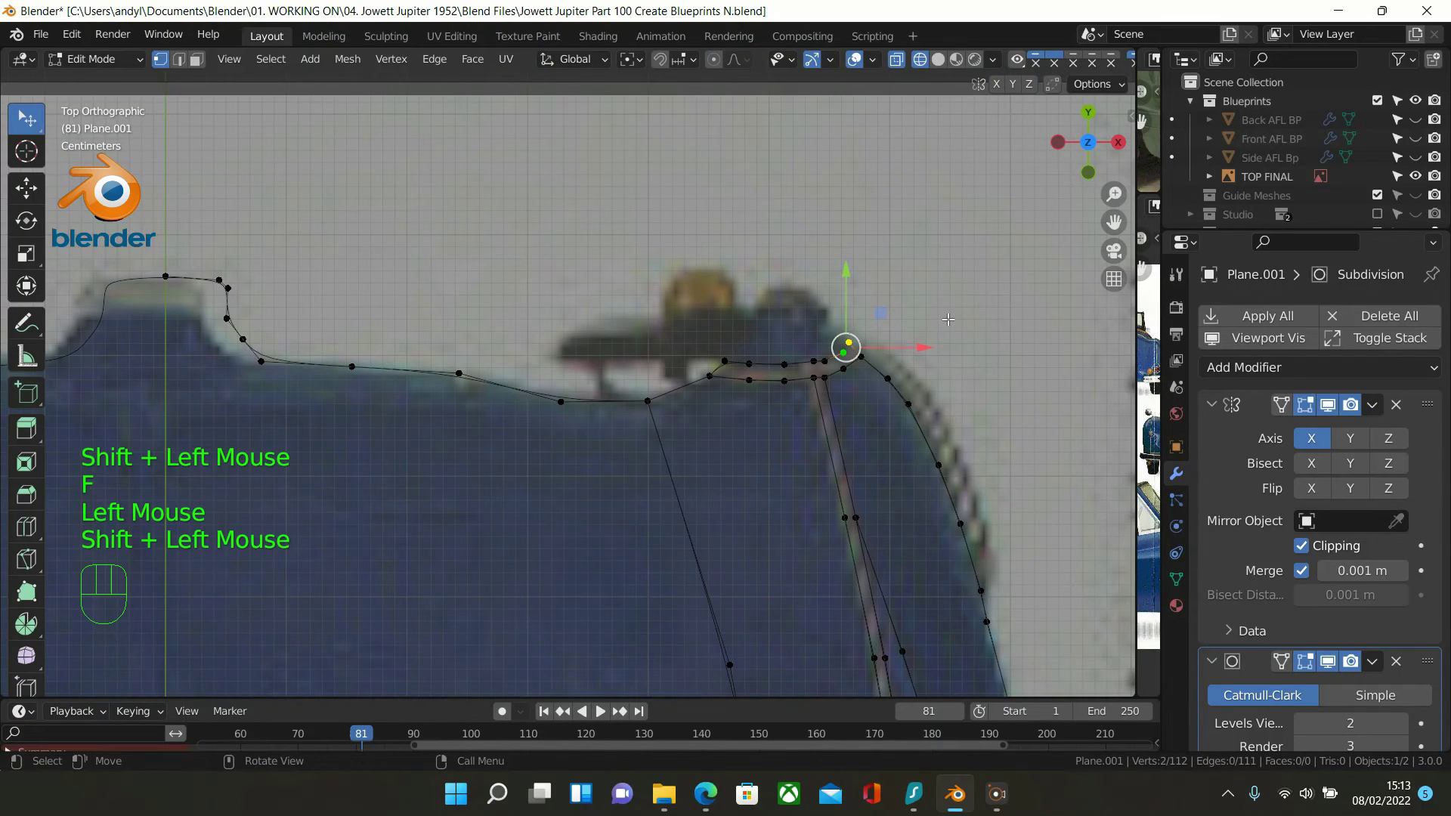
{"action": "key", "text": "f"}
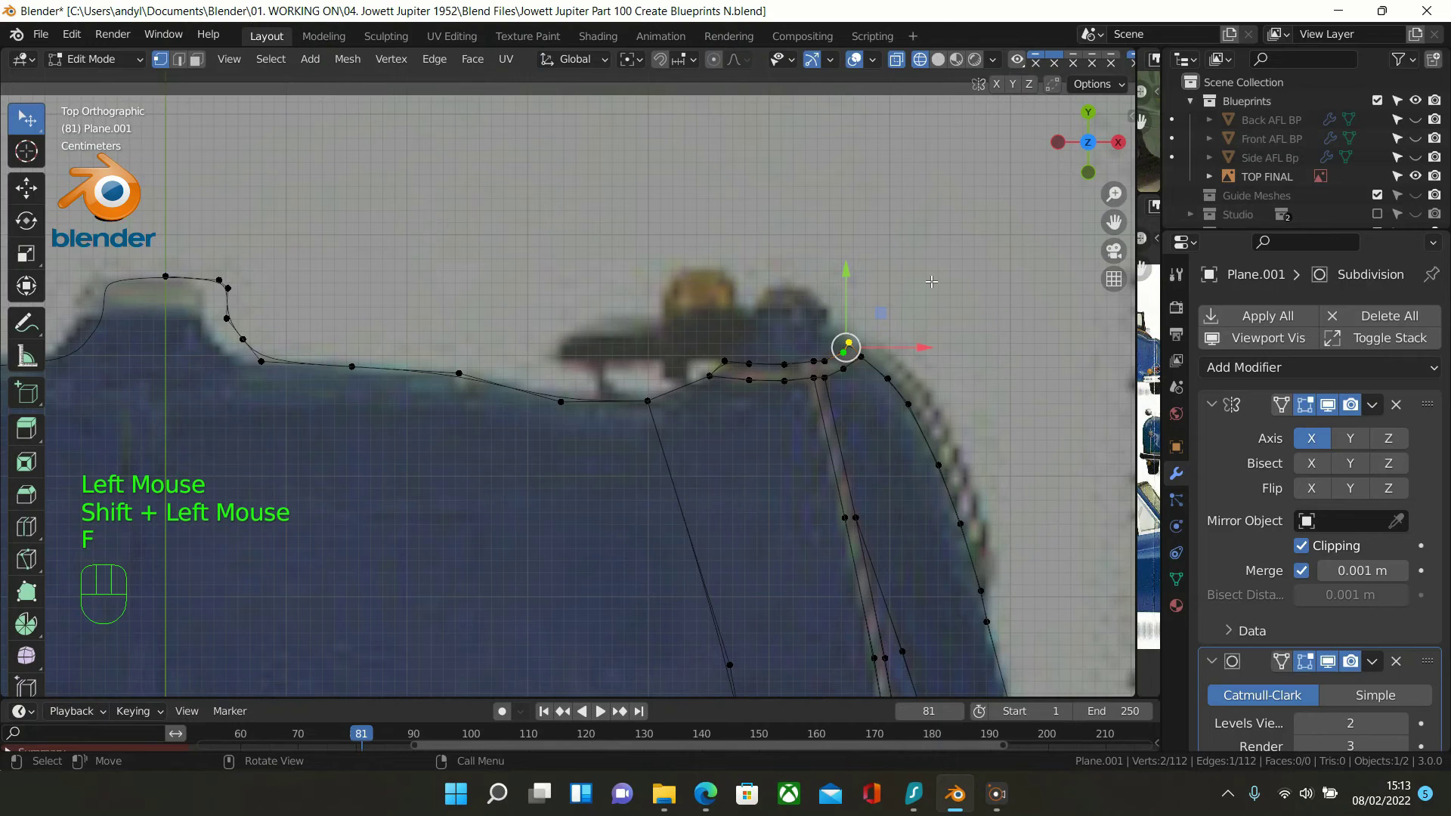
{"action": "scroll", "coordinate": [930, 283], "scroll_direction": "down", "scroll_amount": 1}
{"action": "left_click", "coordinate": [941, 250]}
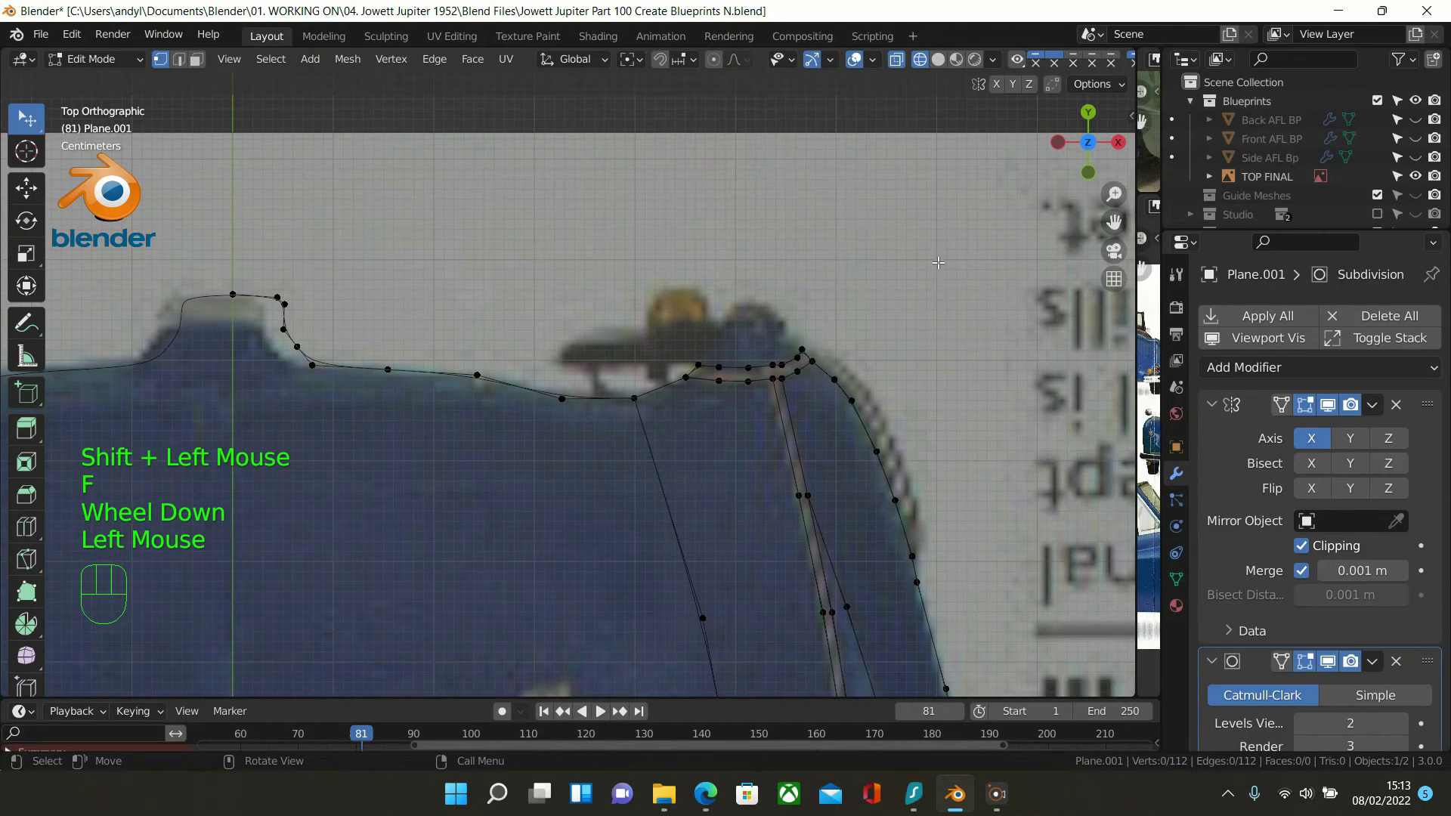
Extrude three vertices forward and inward from the wing outline's rear corner on the body side, following the bonnet's rear corner
{"action": "scroll", "coordinate": [938, 262], "scroll_direction": "down", "scroll_amount": 1}
{"action": "scroll", "coordinate": [937, 270], "scroll_direction": "down", "scroll_amount": 1}
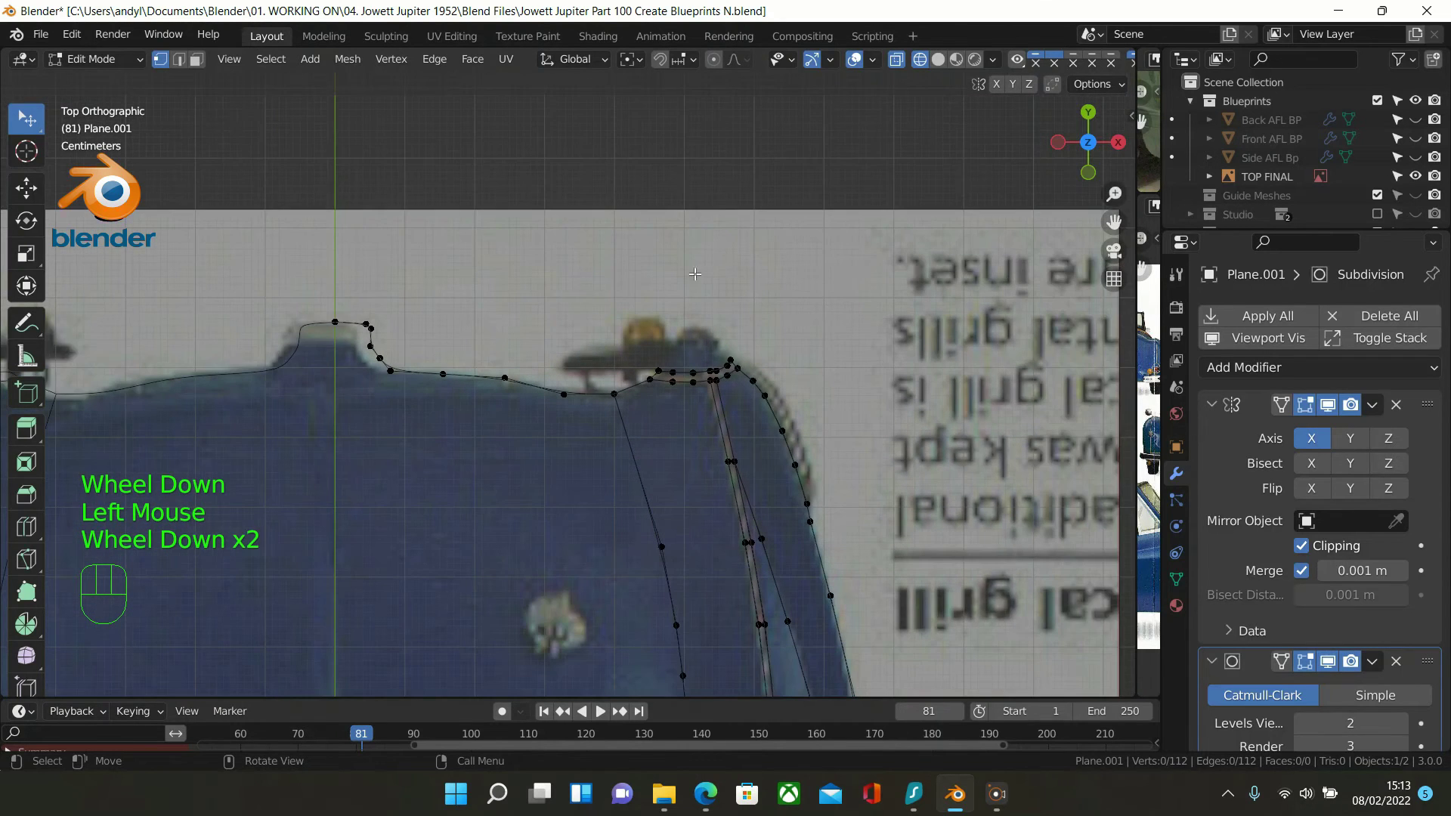
{"action": "scroll", "coordinate": [529, 382], "scroll_direction": "down", "scroll_amount": 1}
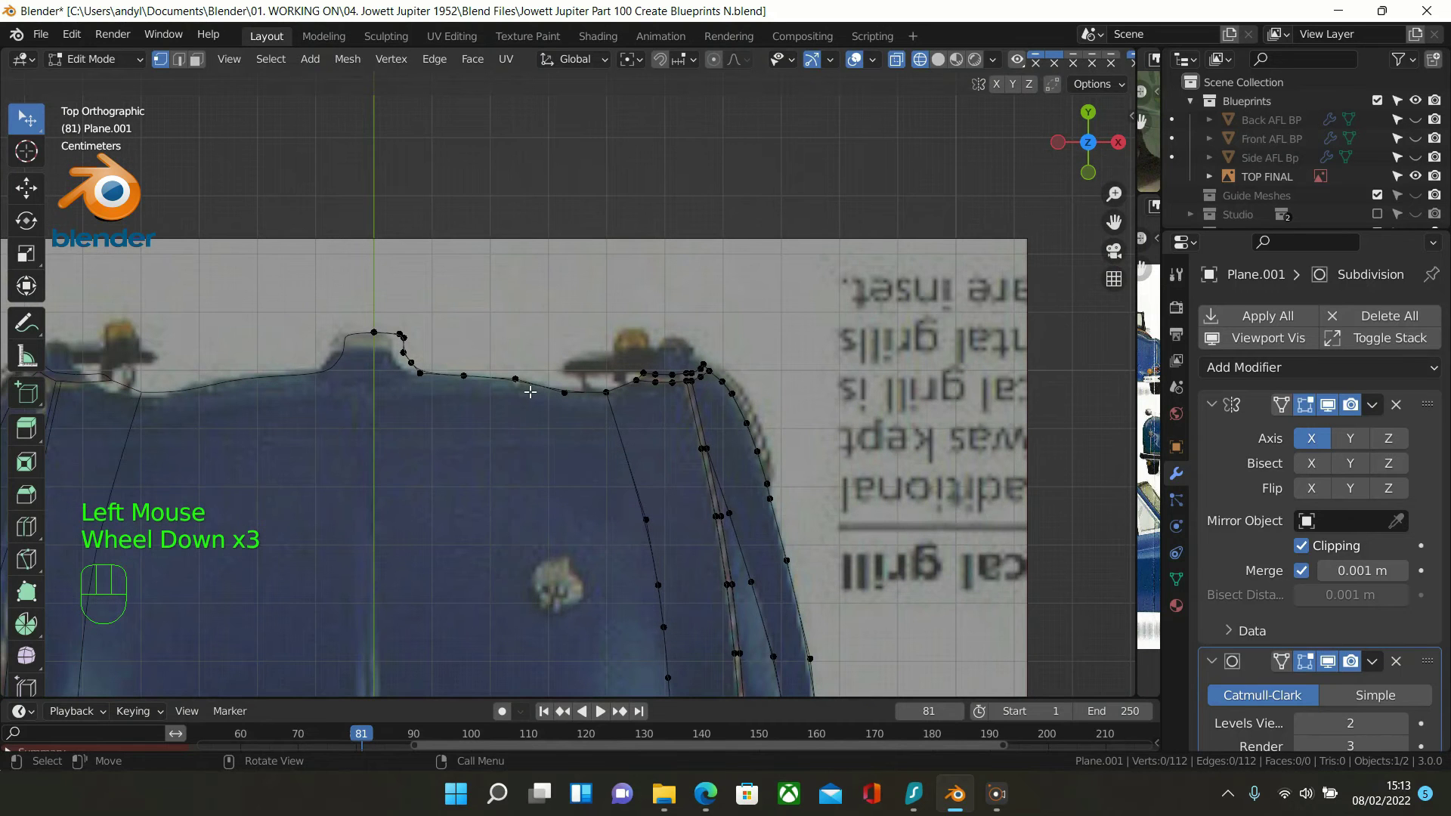
{"action": "middle_click_drag", "start_coordinate": [529, 392], "coordinate": [254, 241], "text": "shift"}
{"action": "scroll", "coordinate": [687, 317], "scroll_direction": "down", "scroll_amount": 5}
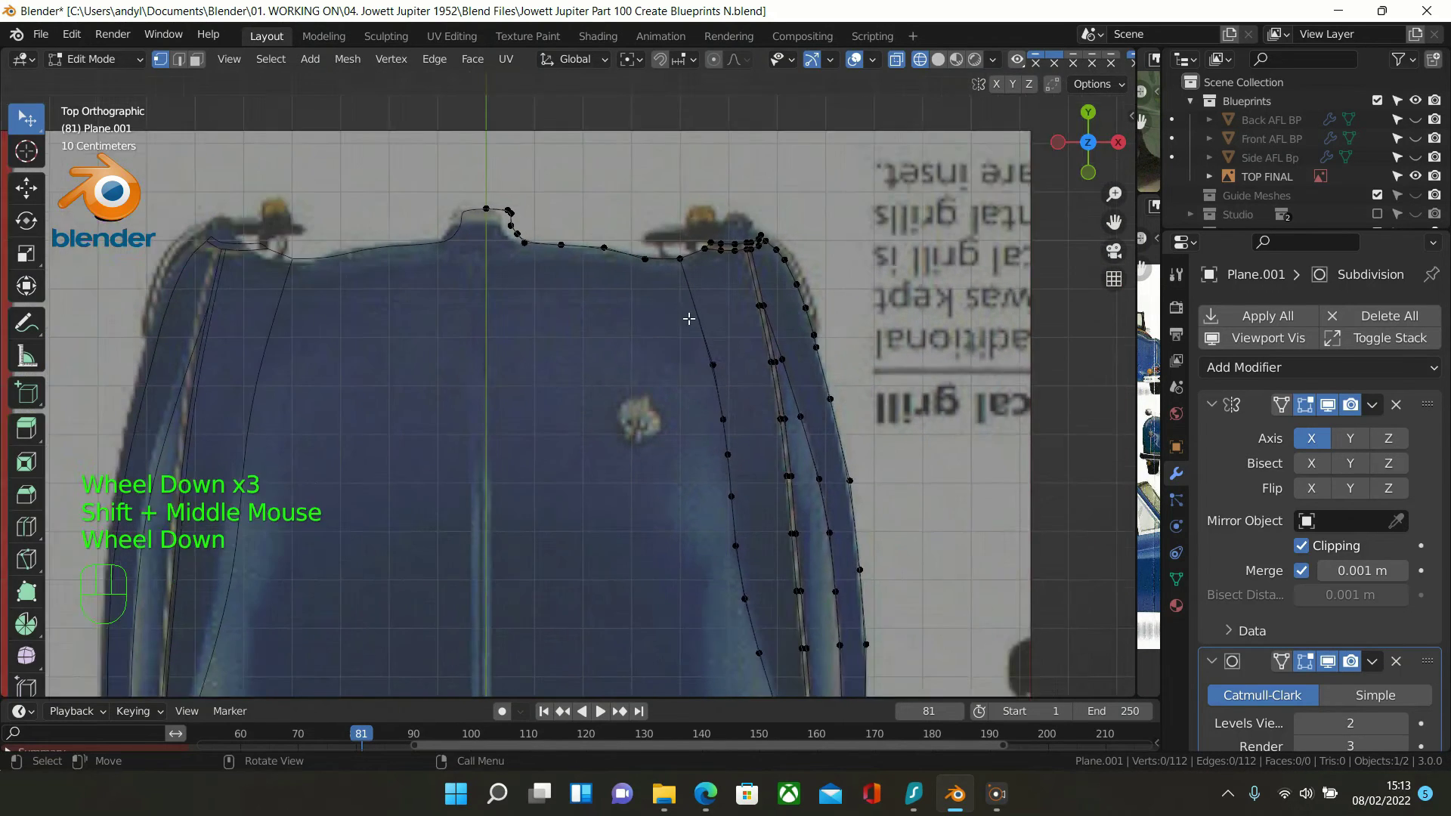
{"action": "middle_click_drag", "start_coordinate": [724, 396], "coordinate": [721, 230], "text": "shift"}
{"action": "scroll", "coordinate": [718, 409], "scroll_direction": "up", "scroll_amount": 3}
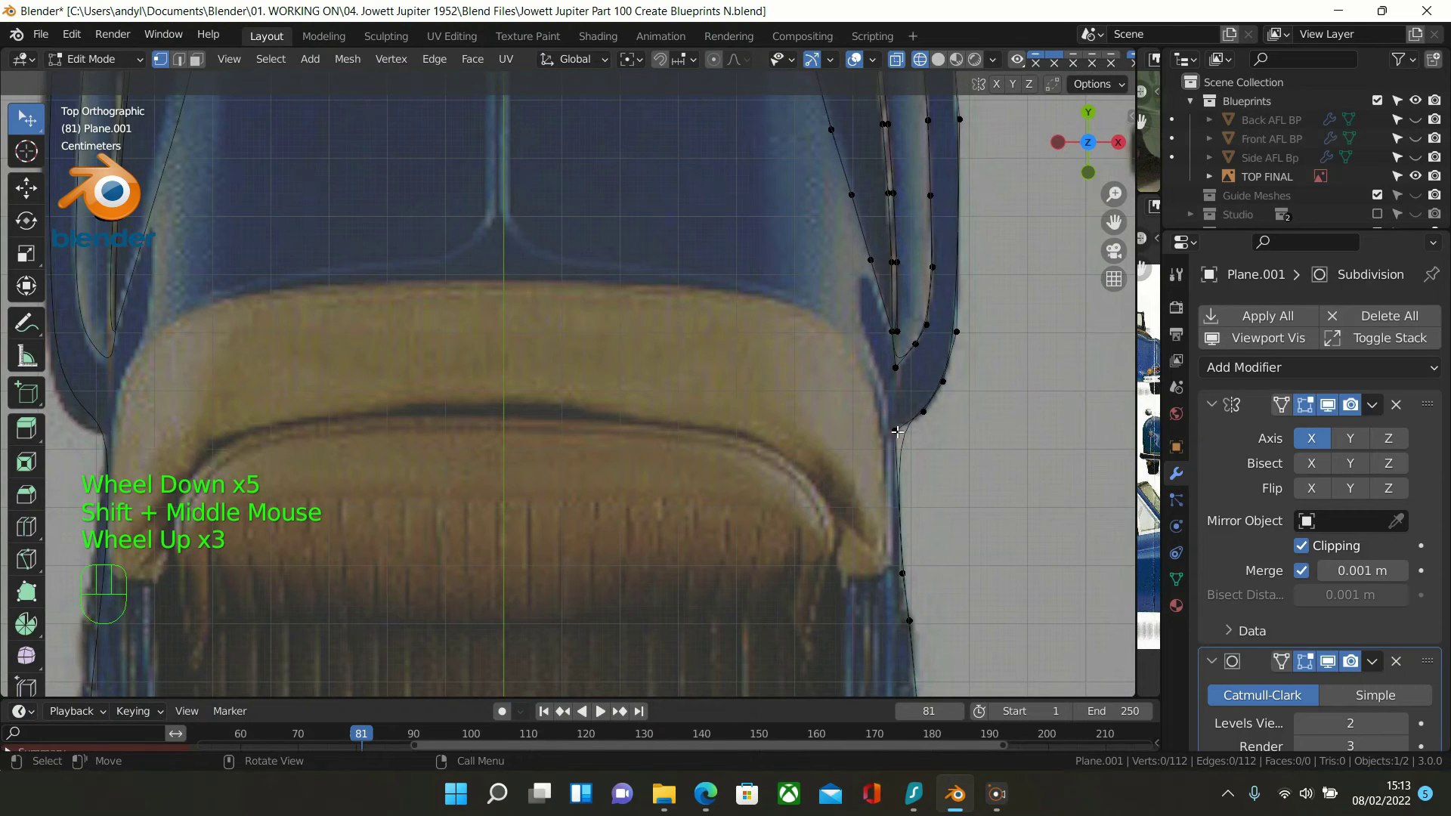
{"action": "left_click", "coordinate": [896, 430]}
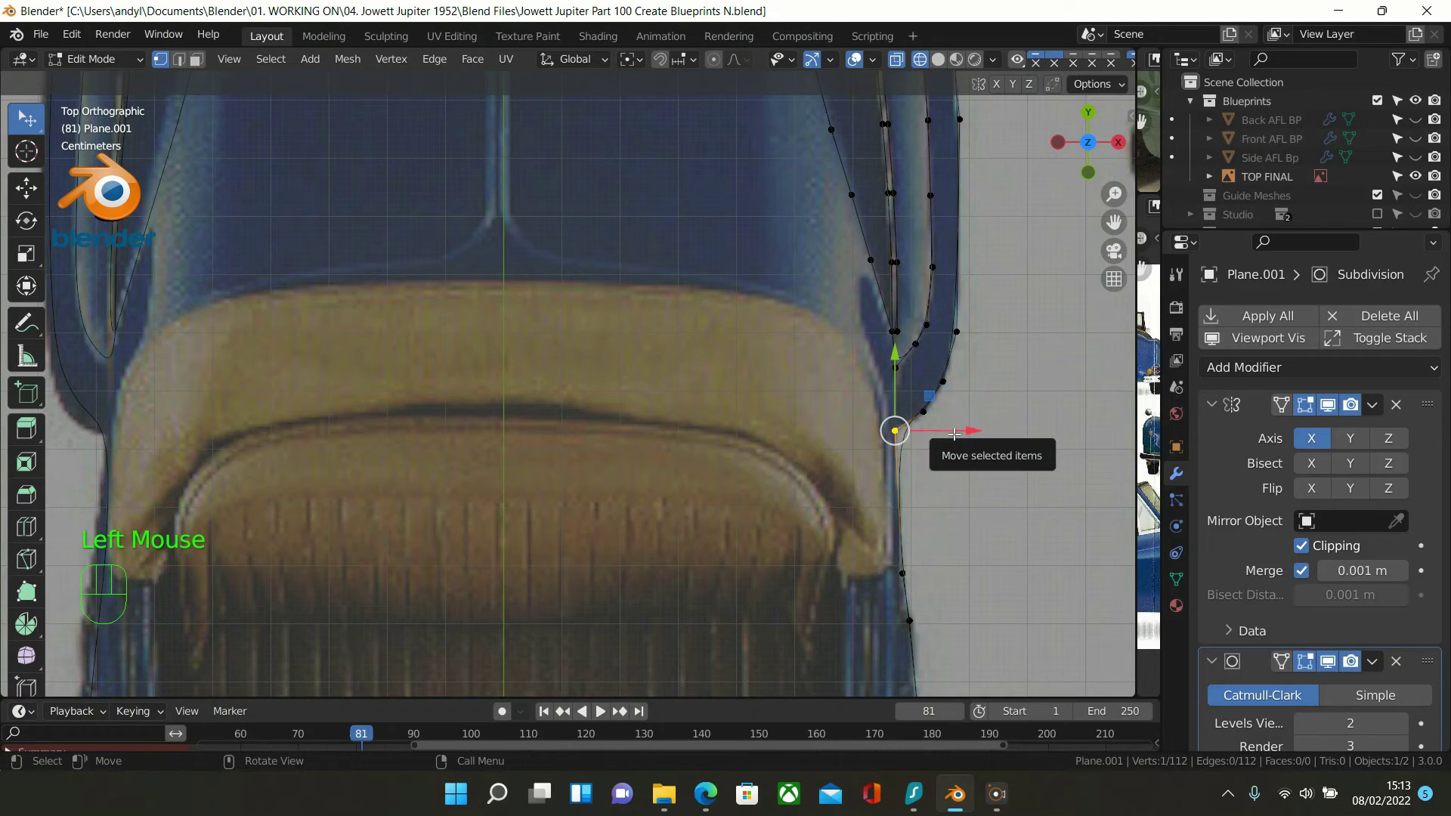
{"action": "key", "text": "e"}
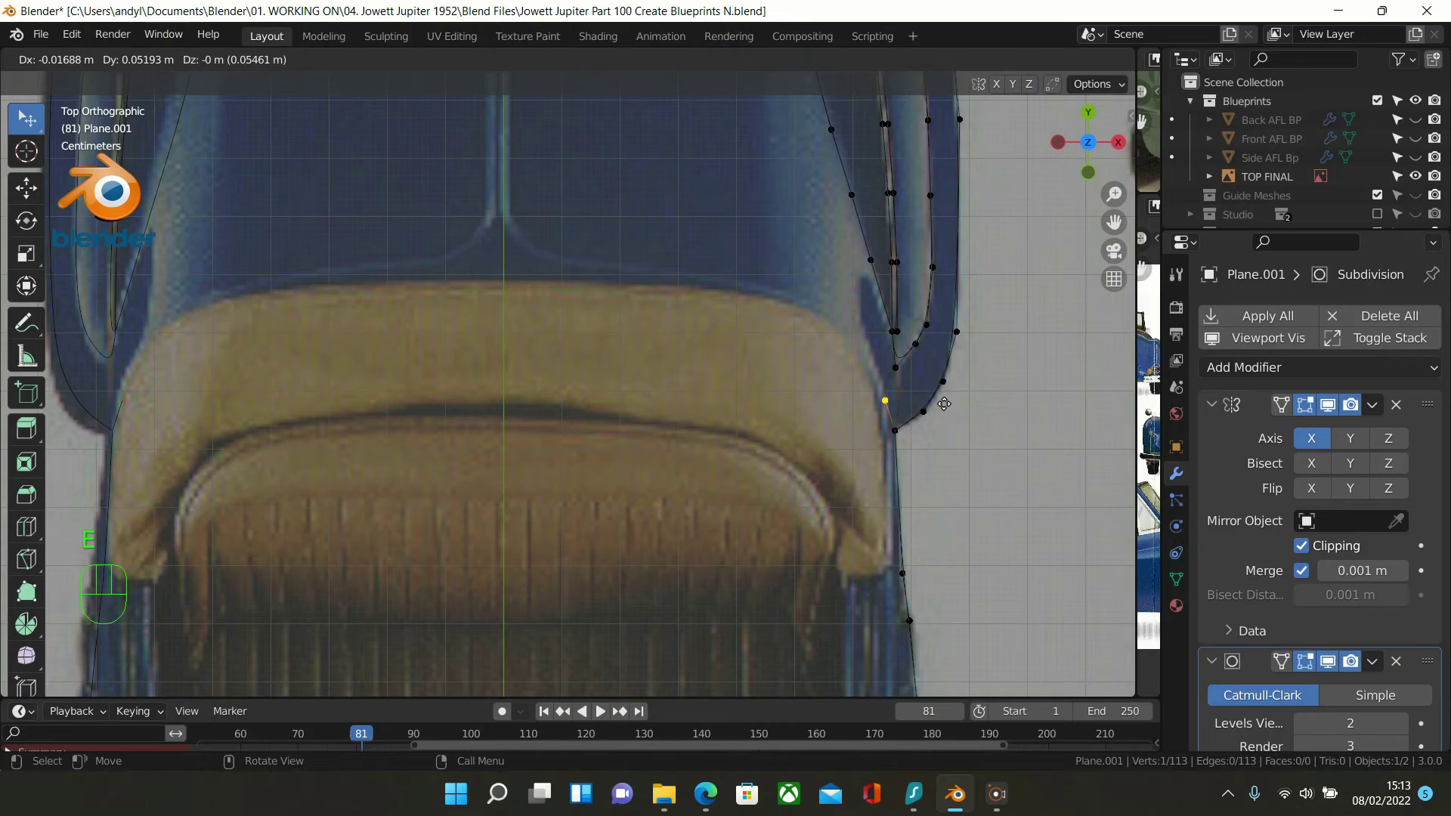
{"action": "left_click", "coordinate": [945, 394]}
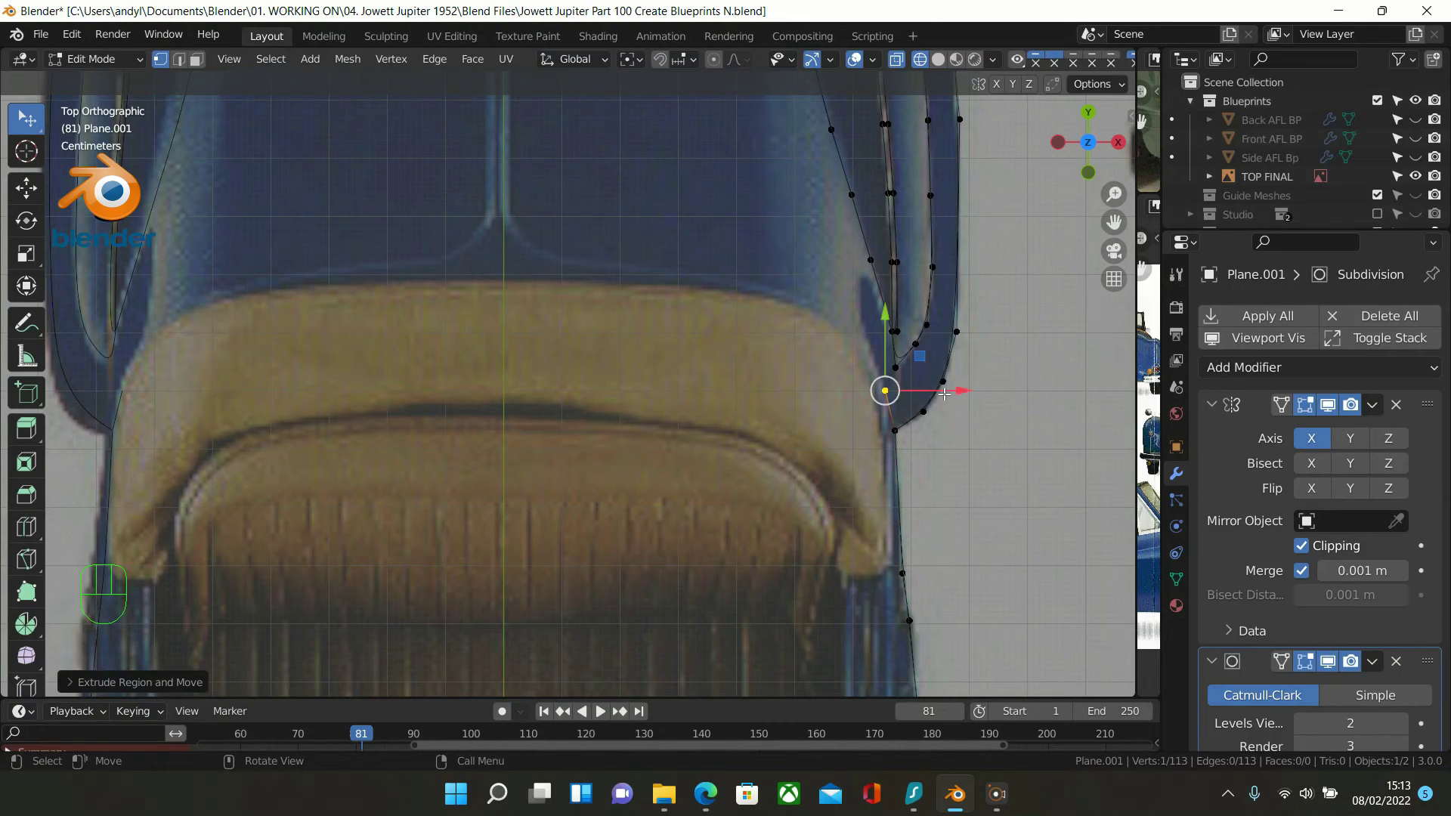
{"action": "scroll", "coordinate": [854, 339], "scroll_direction": "up", "scroll_amount": 1}
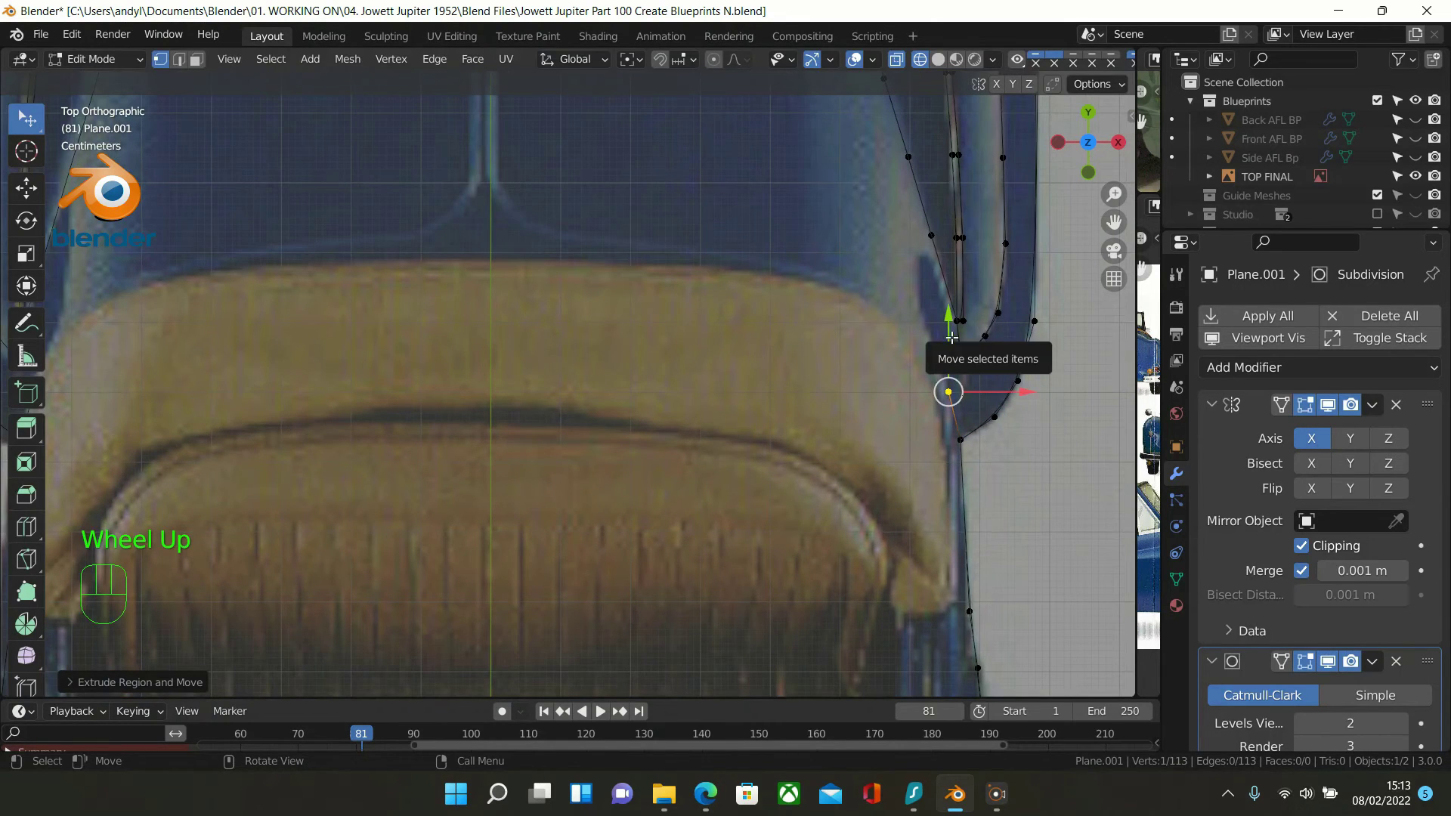
{"action": "key", "text": "e"}
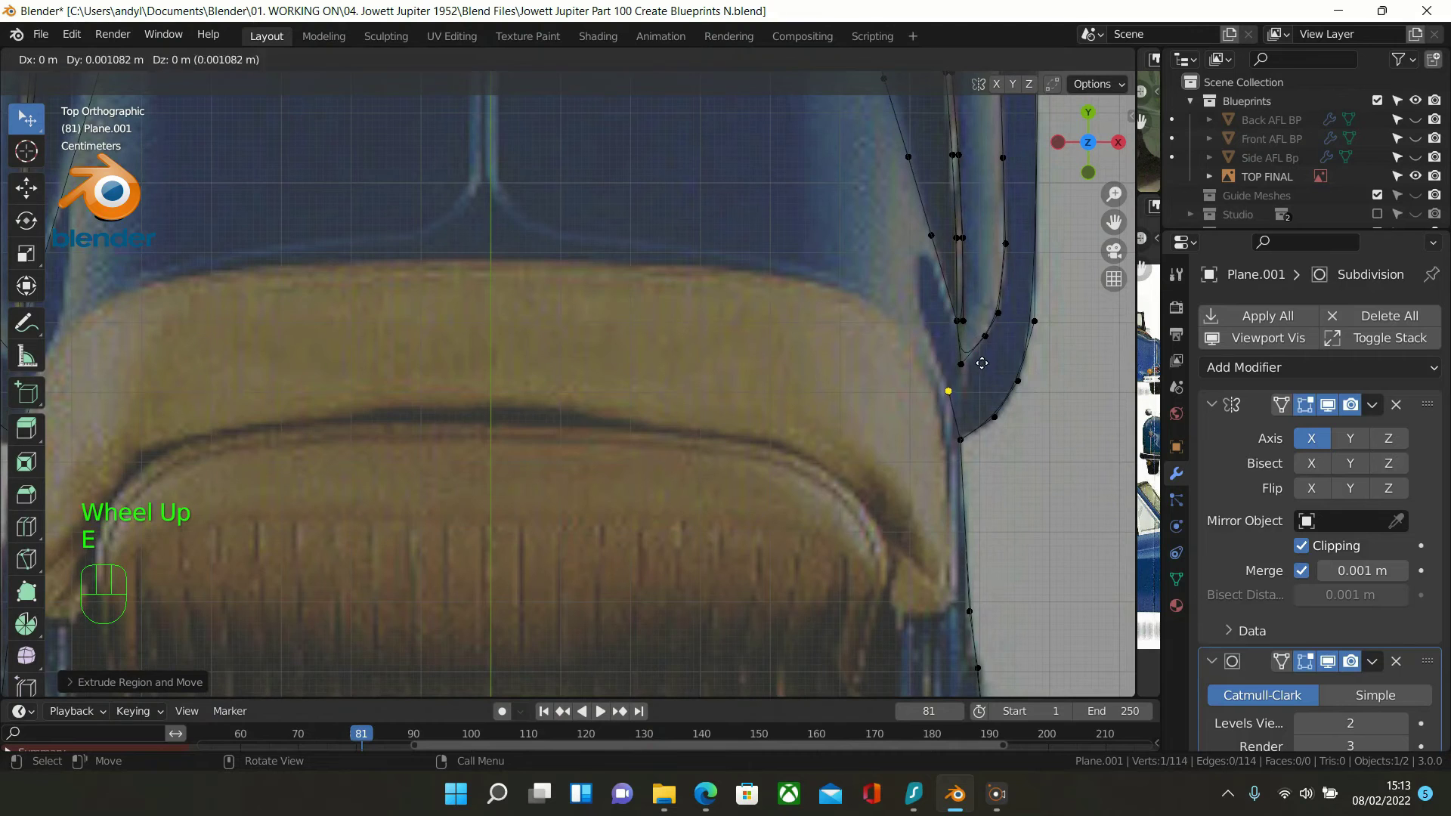
{"action": "left_click", "coordinate": [975, 341]}
{"action": "key", "text": "e"}
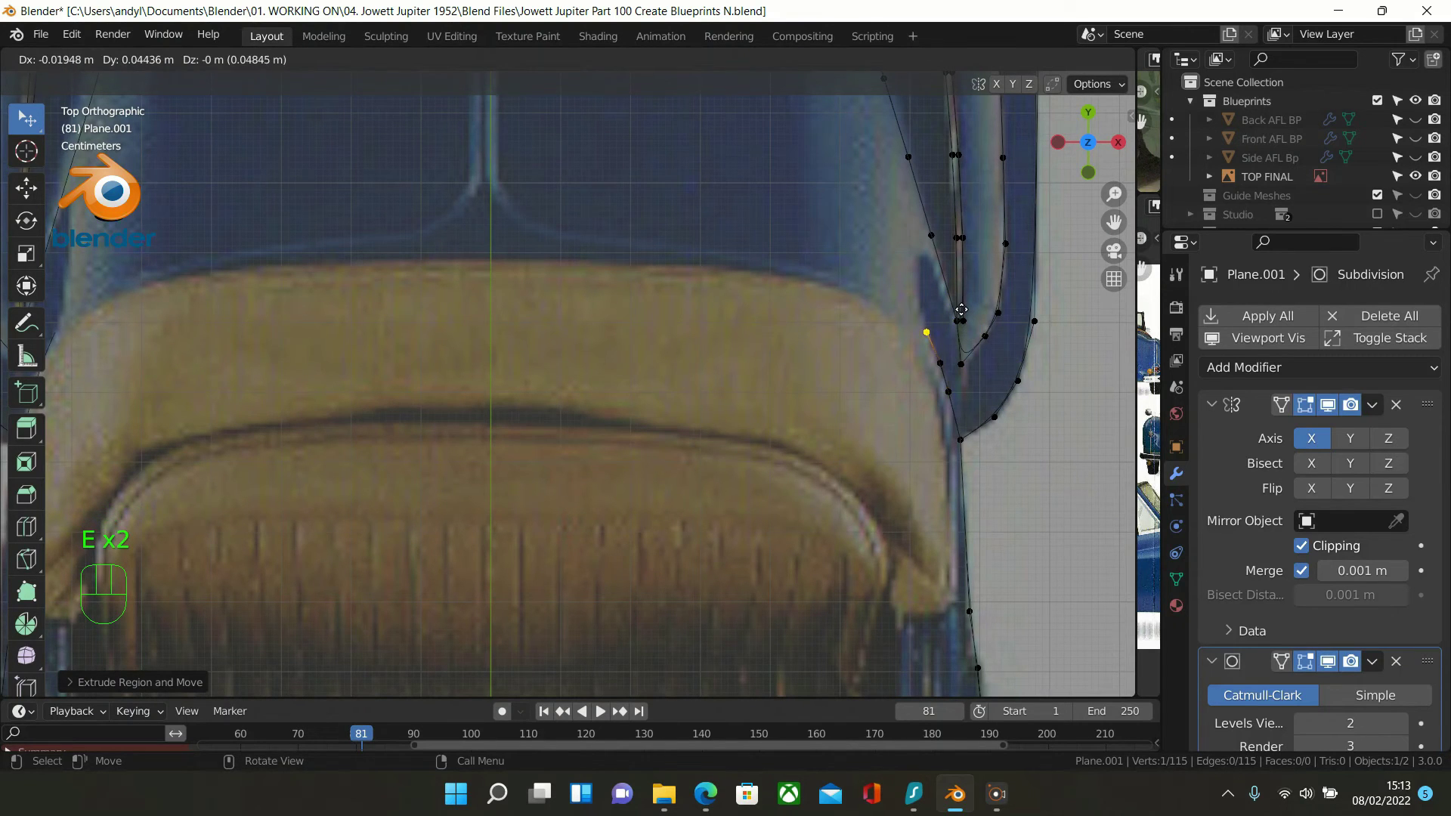
{"action": "left_click", "coordinate": [962, 310]}
Extrude five more vertices around the bonnet's rear corner and inward along its rear edge, just ahead of the tan cockpit area
{"action": "key", "text": "e"}
{"action": "left_click", "coordinate": [926, 274]}
{"action": "key", "text": "e"}
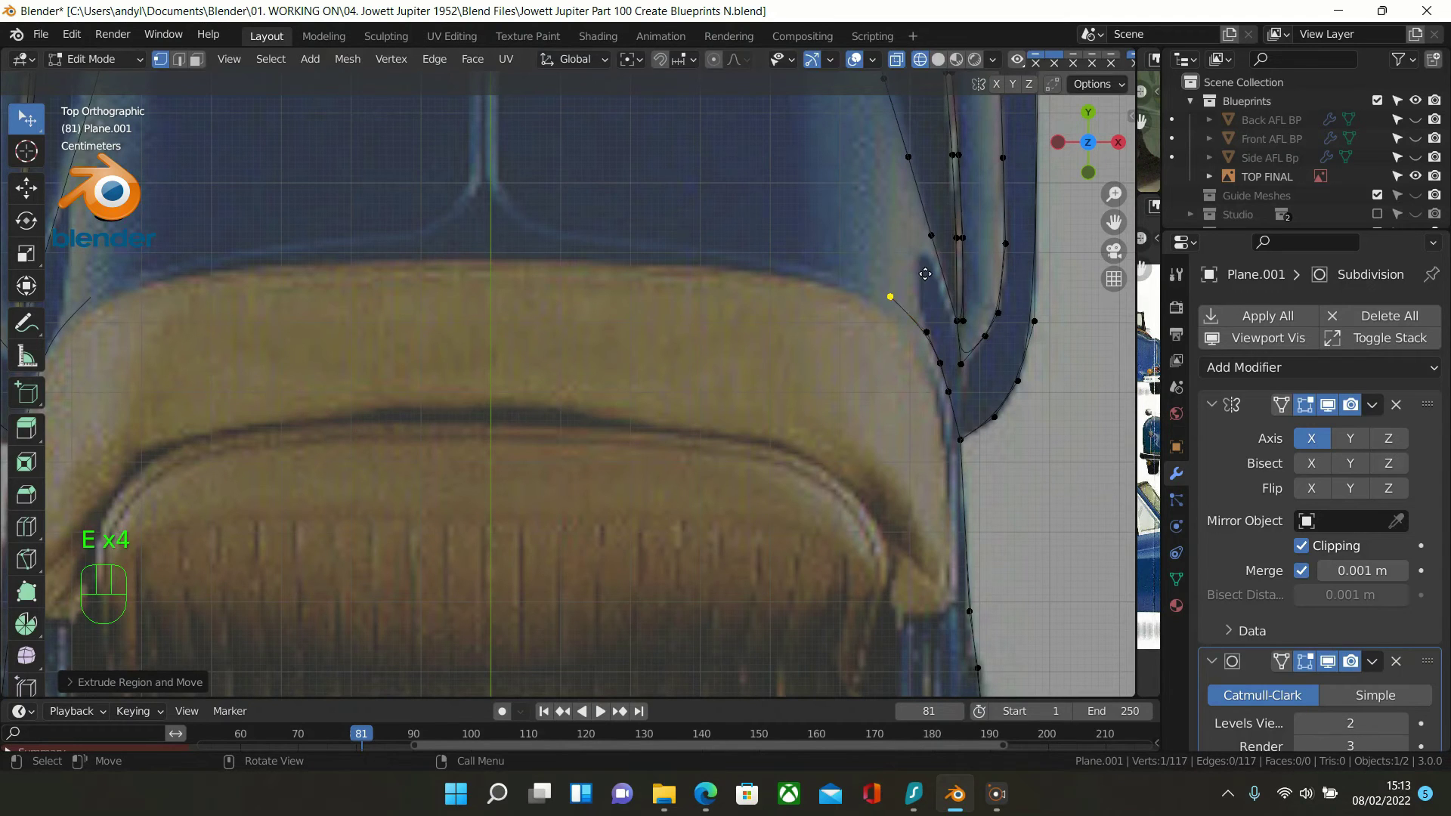
{"action": "left_click", "coordinate": [890, 258]}
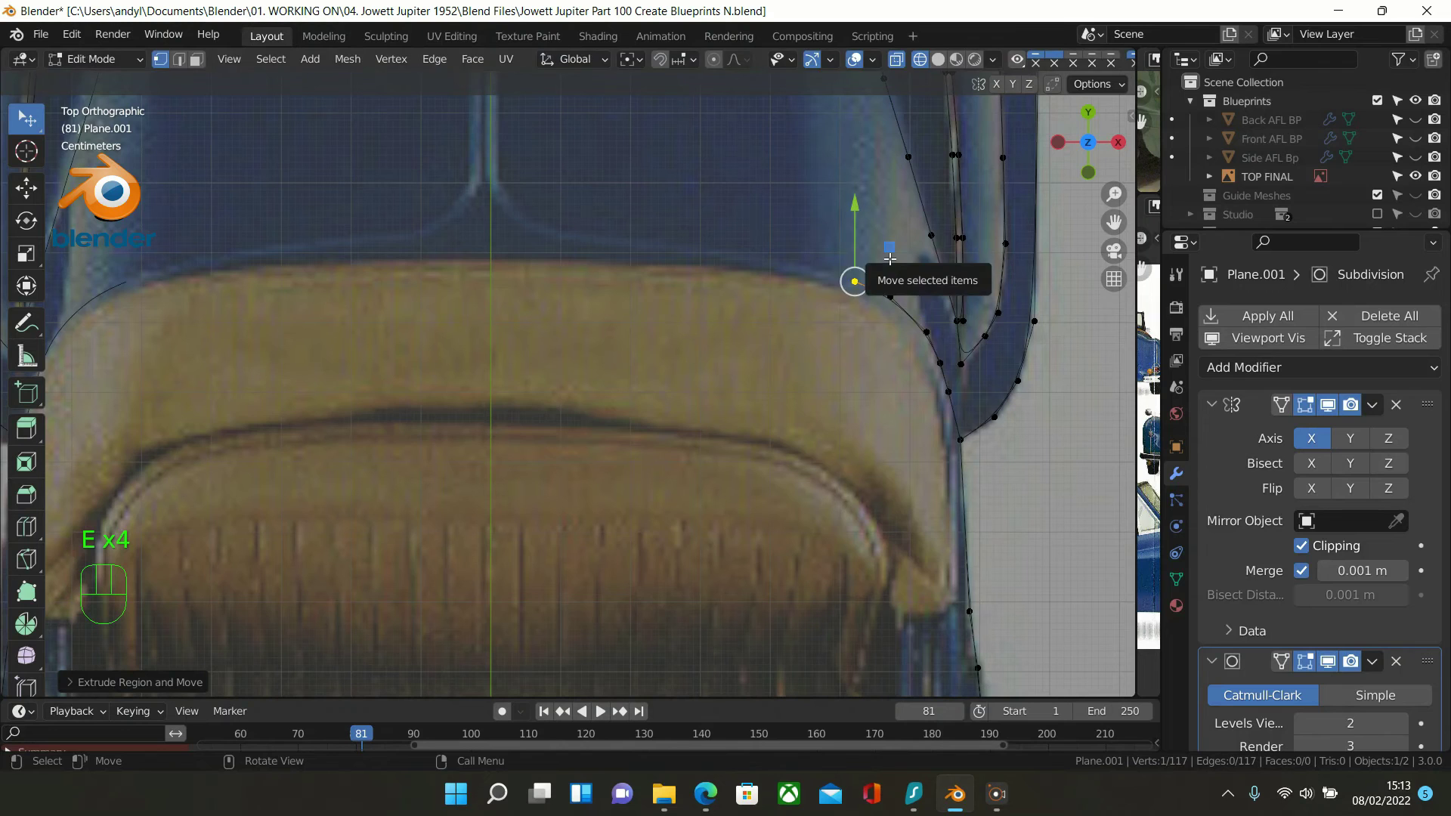
{"action": "key", "text": "e"}
{"action": "key", "text": "e"}
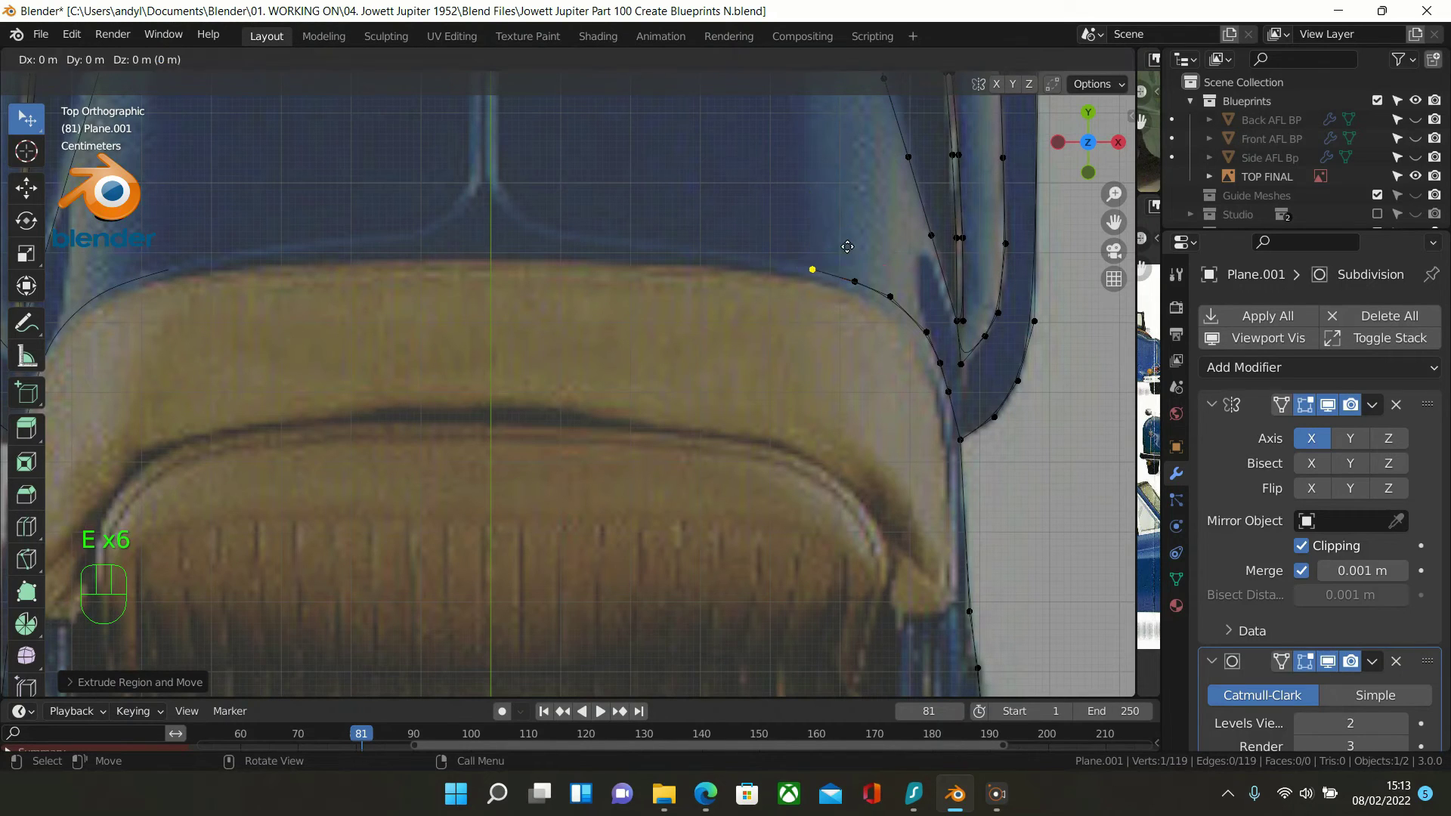
{"action": "left_click", "coordinate": [758, 234]}
{"action": "key", "text": "e"}
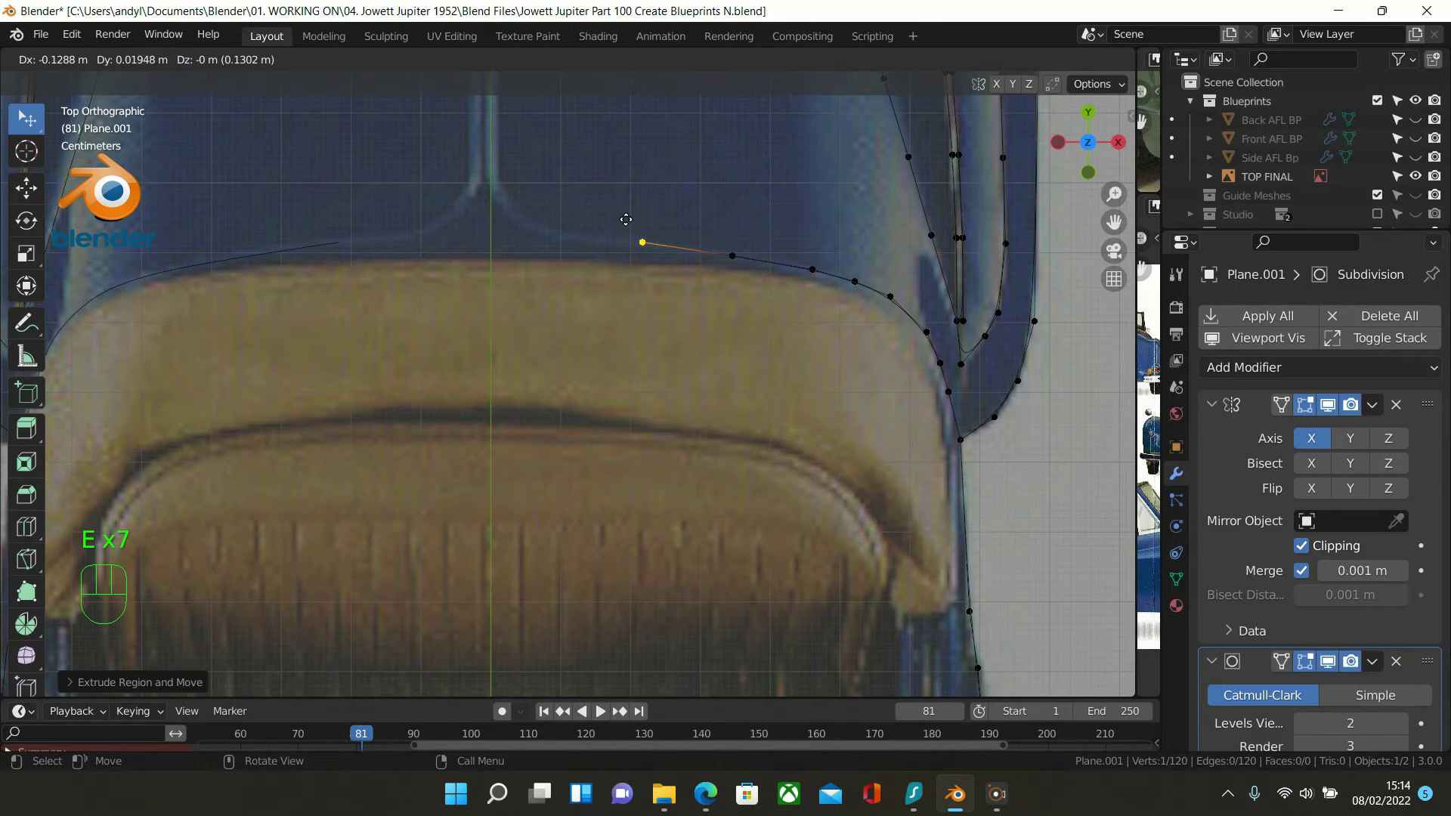
{"action": "left_click", "coordinate": [625, 220]}
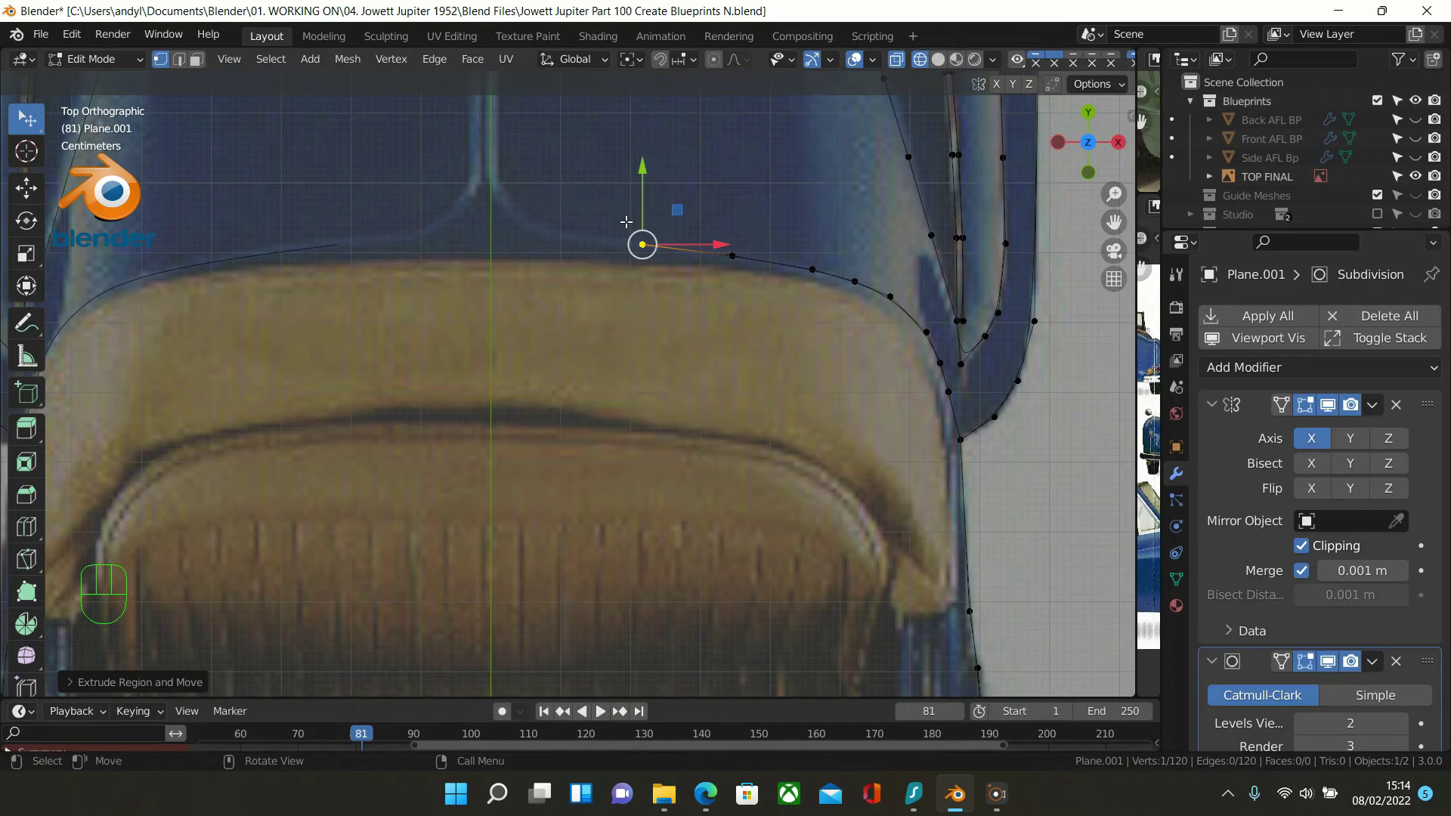
Extrude four vertices inward along the bonnet's rear edge and forward around the curve into the central bonnet strip
{"action": "scroll", "coordinate": [725, 242], "scroll_direction": "up", "scroll_amount": 2}
{"action": "scroll", "coordinate": [764, 163], "scroll_direction": "down", "scroll_amount": 1}
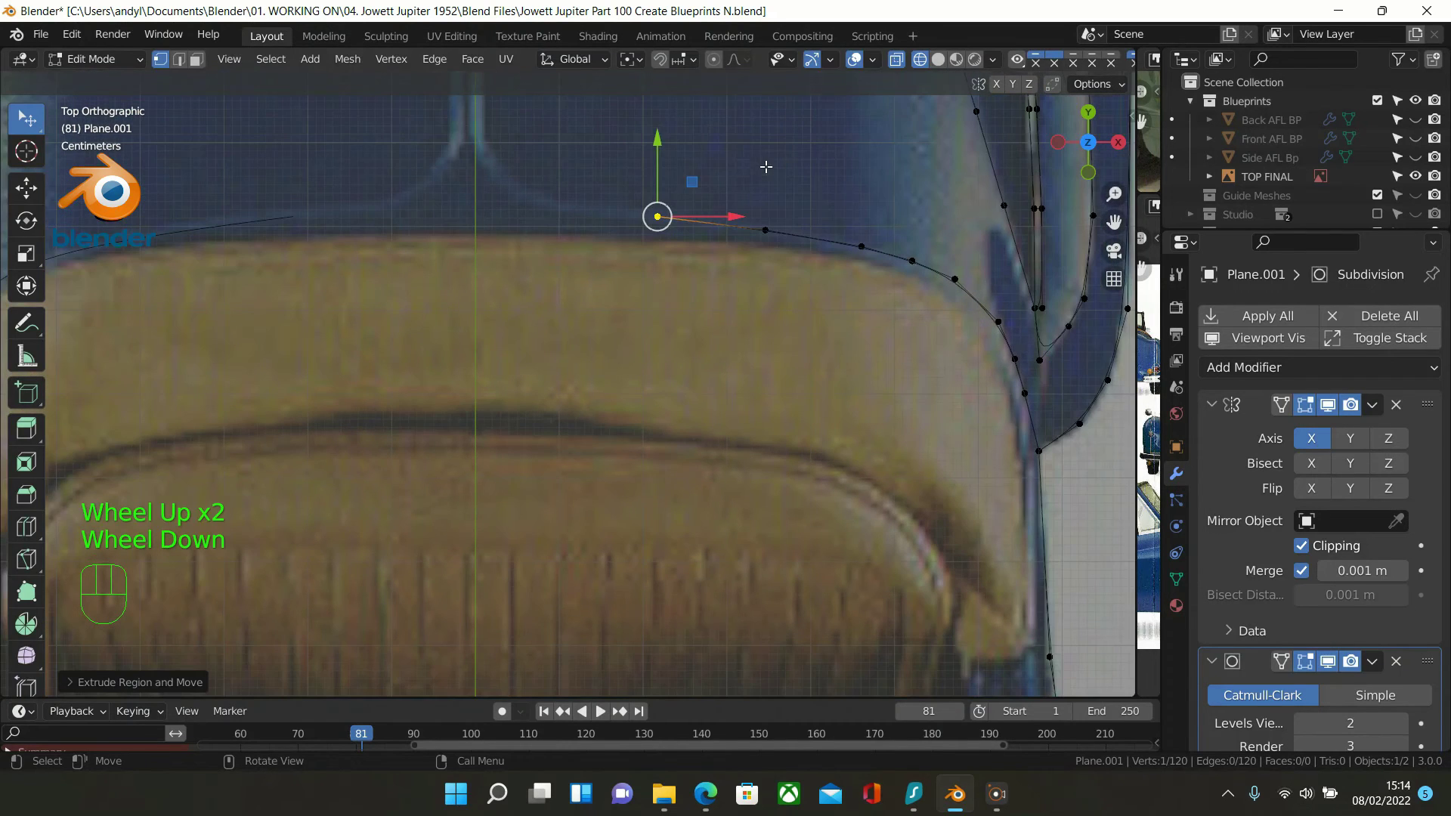
{"action": "key", "text": "e"}
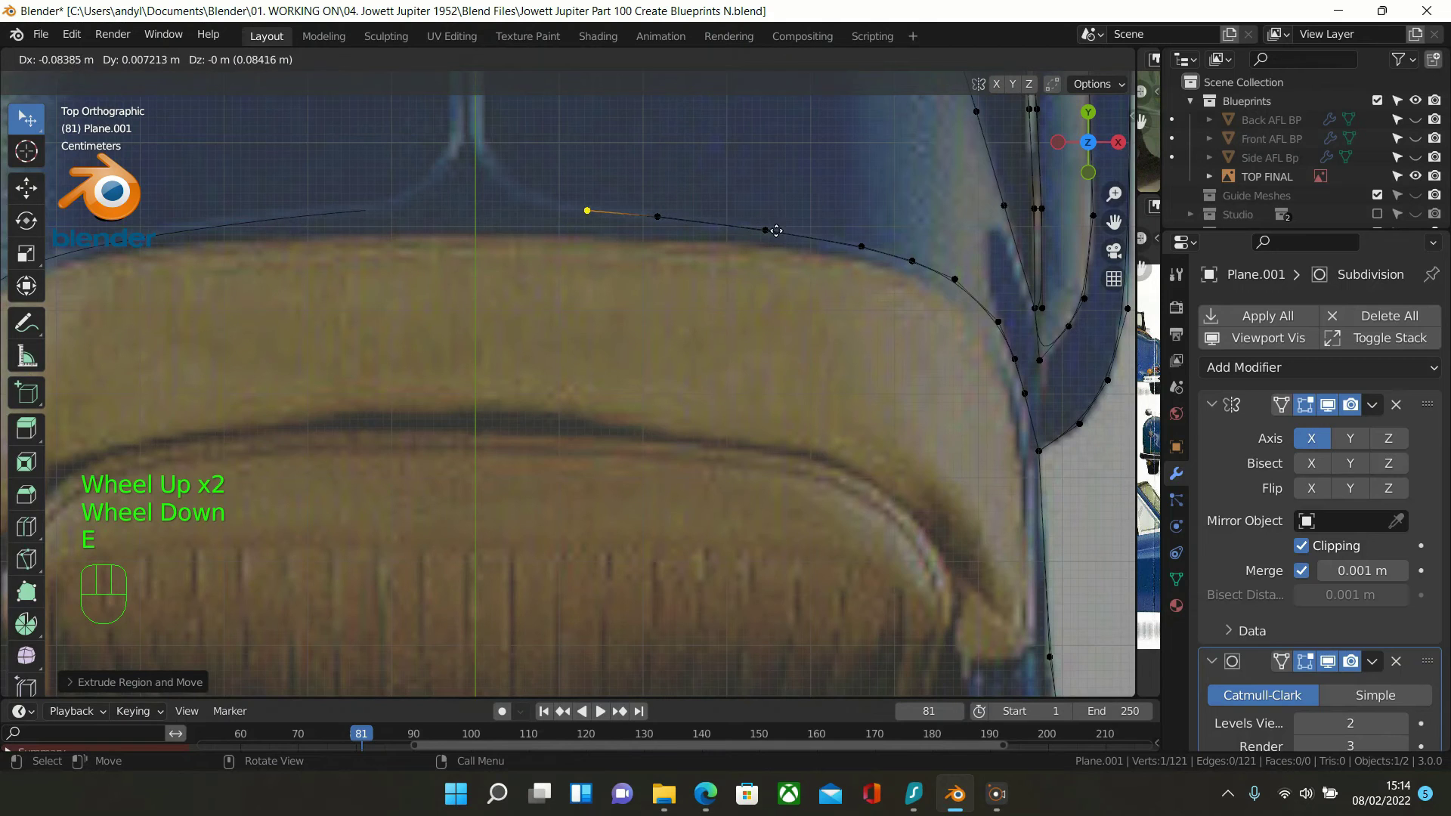
{"action": "left_click", "coordinate": [754, 231]}
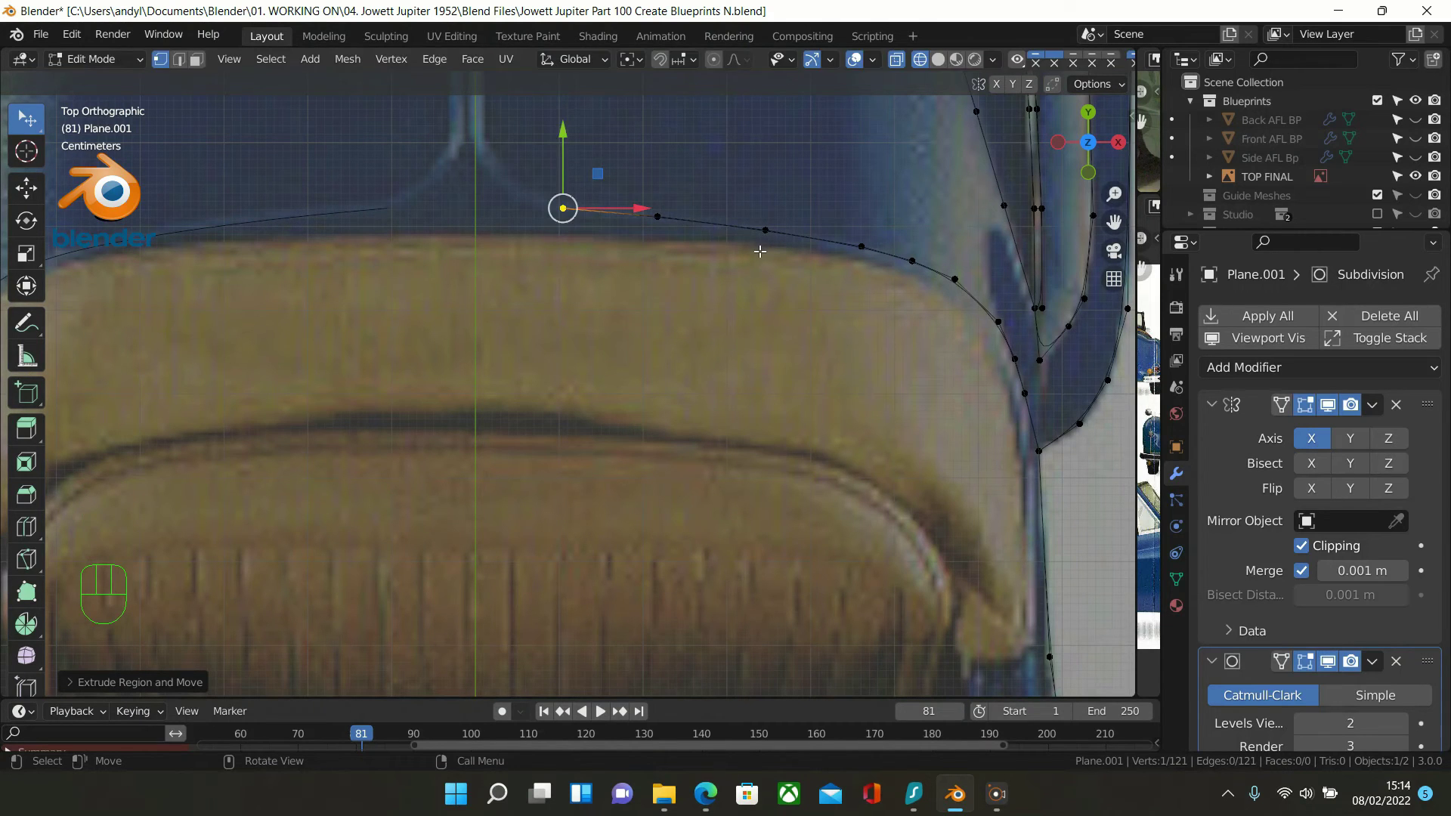
{"action": "key", "text": "e"}
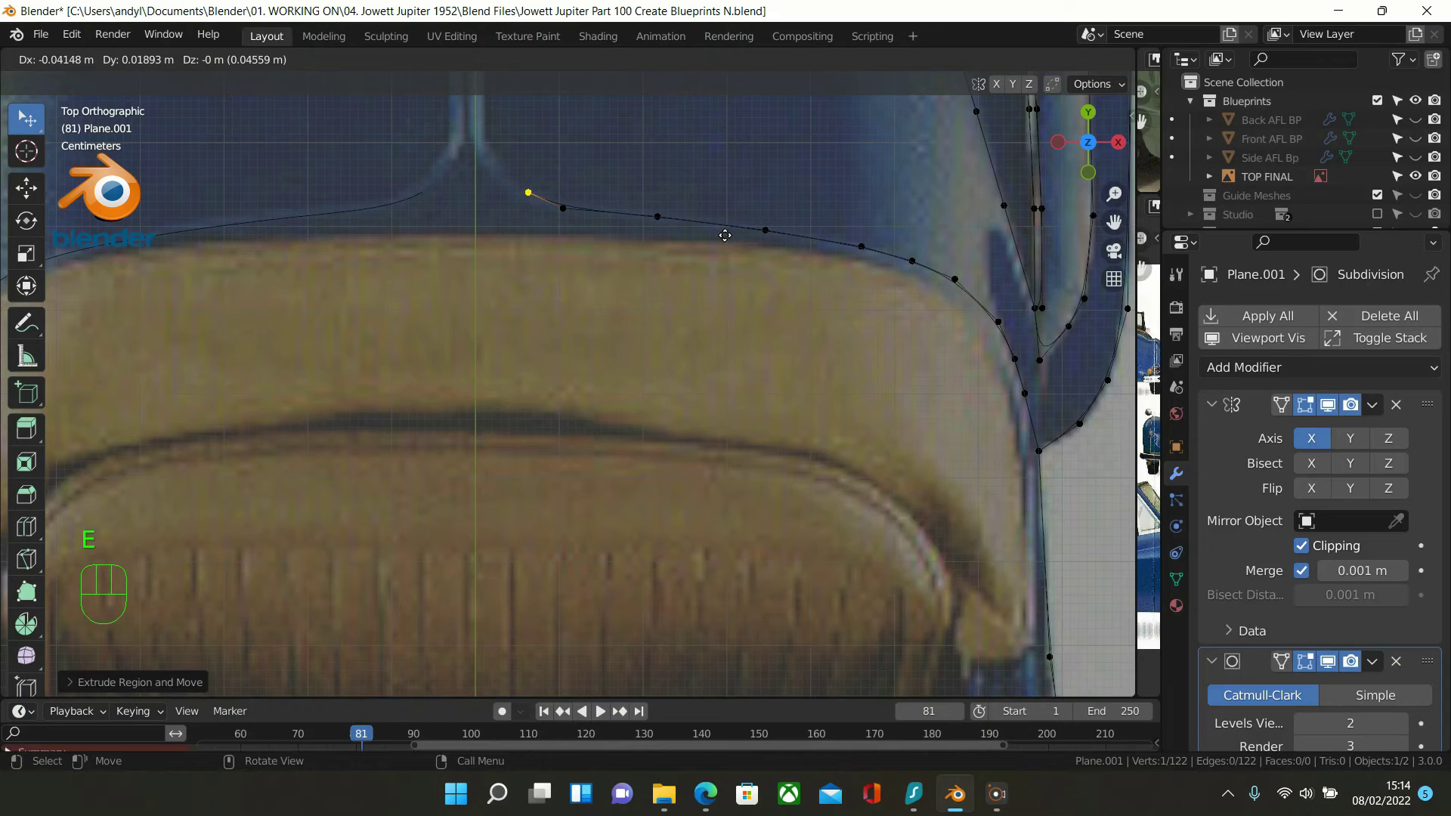
{"action": "left_click", "coordinate": [717, 235]}
{"action": "key", "text": "e"}
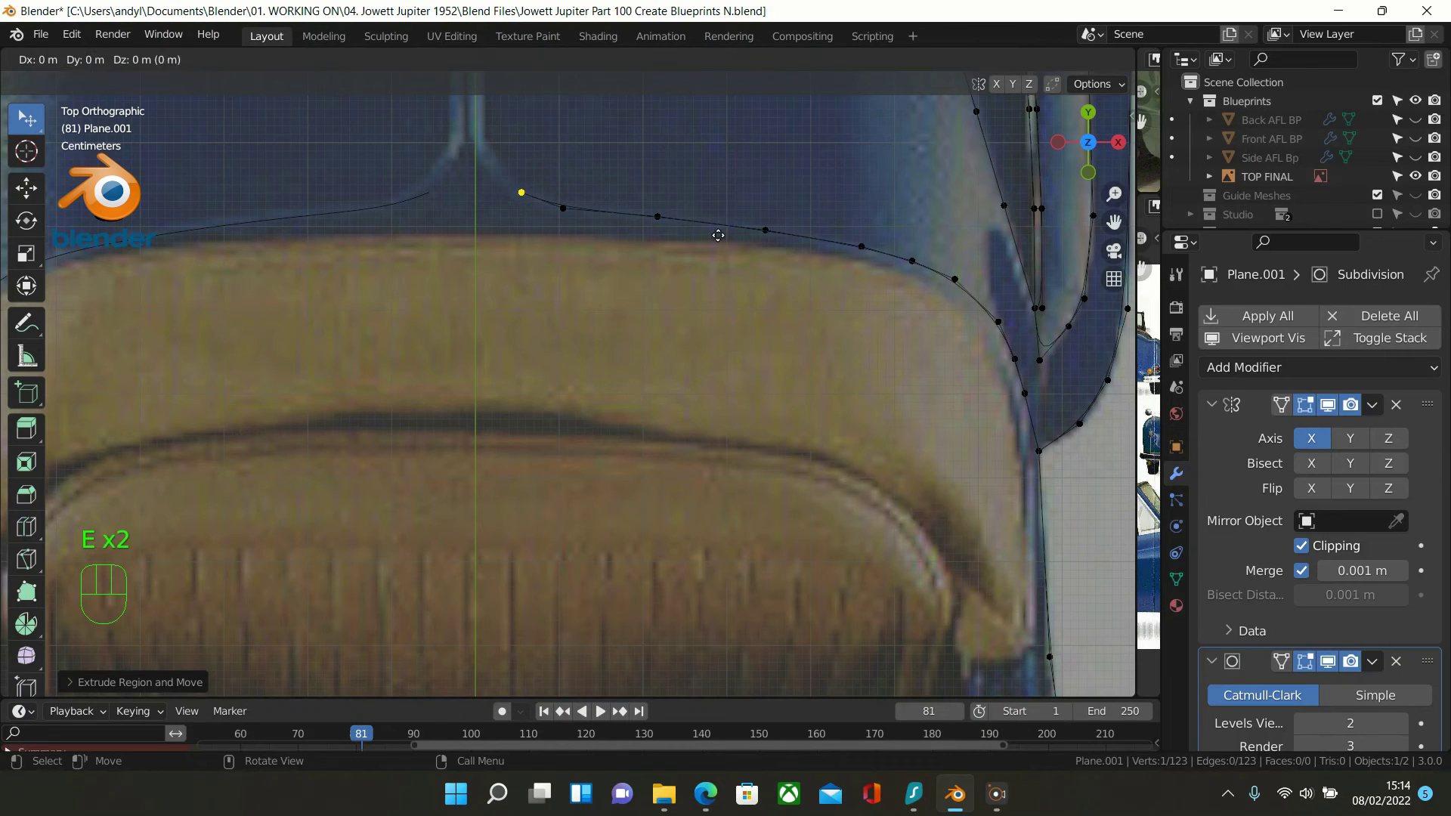
{"action": "left_click", "coordinate": [684, 202]}
{"action": "key", "text": "e"}
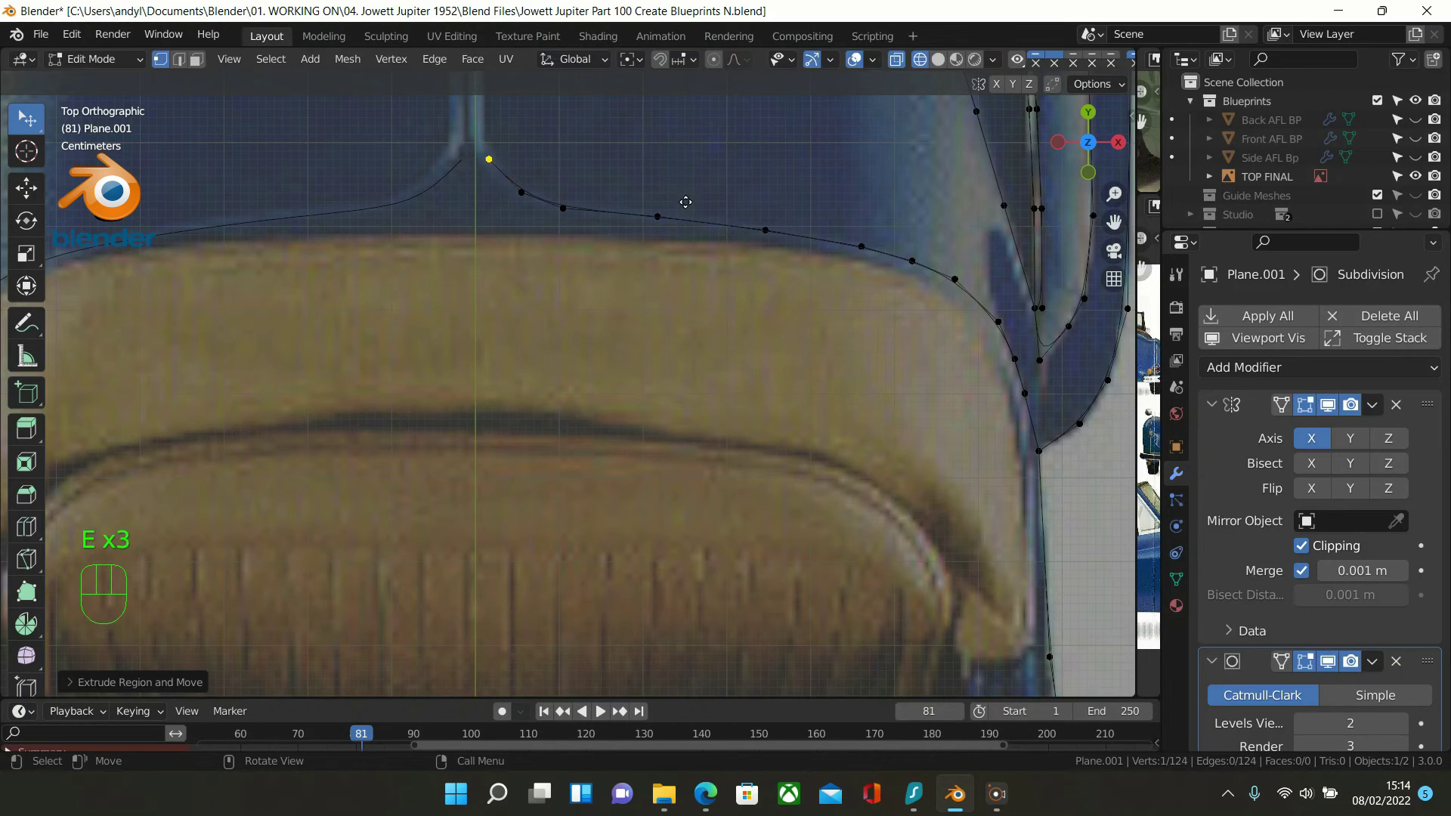
{"action": "left_click", "coordinate": [682, 183]}
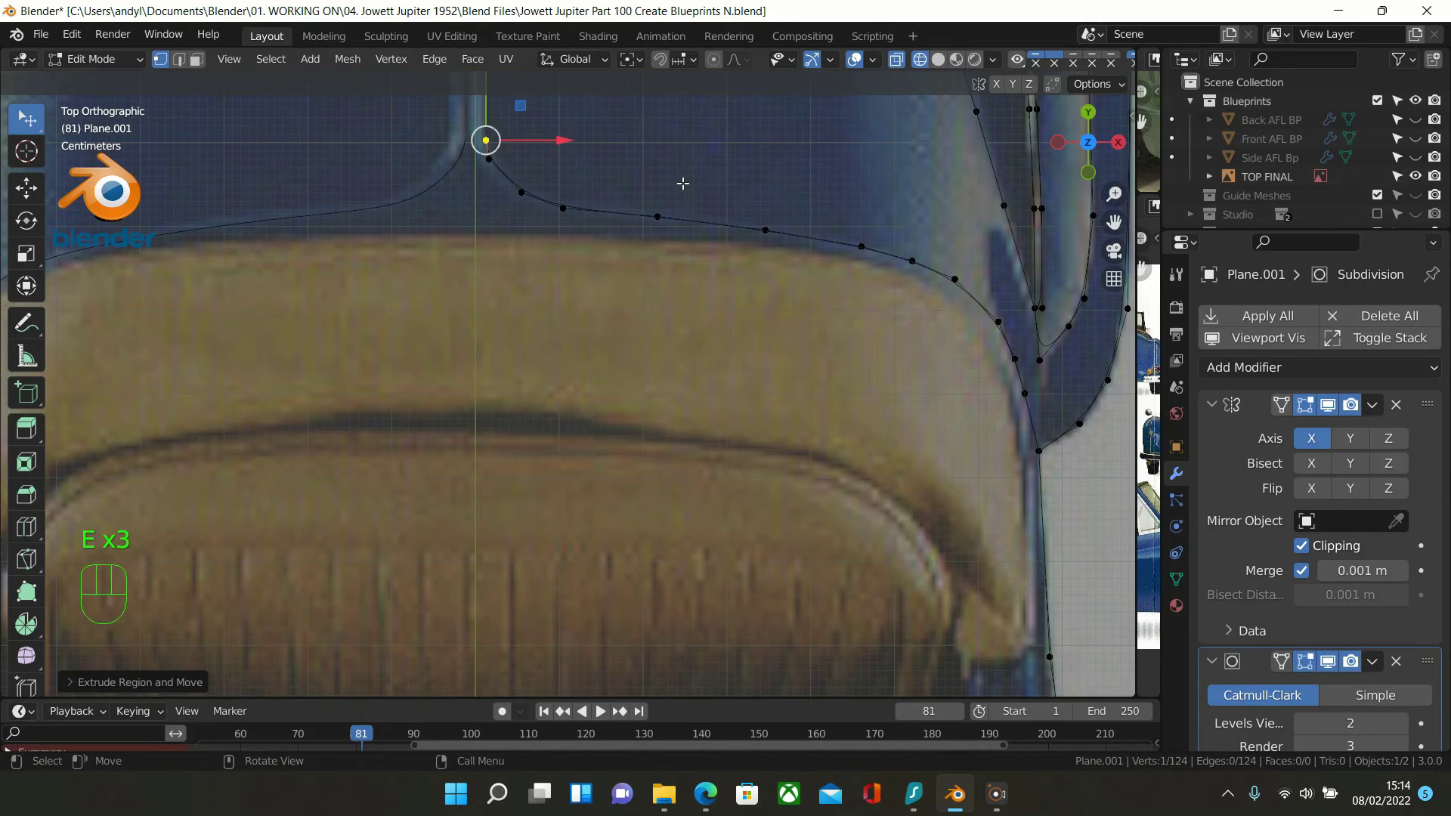
Extrude the end vertex straight forward along the global Y axis by about 0.47 m, following the central bonnet strip's edge
{"action": "scroll", "coordinate": [684, 189], "scroll_direction": "down", "scroll_amount": 4}
{"action": "middle_click_drag", "start_coordinate": [687, 194], "coordinate": [648, 501], "text": "shift"}
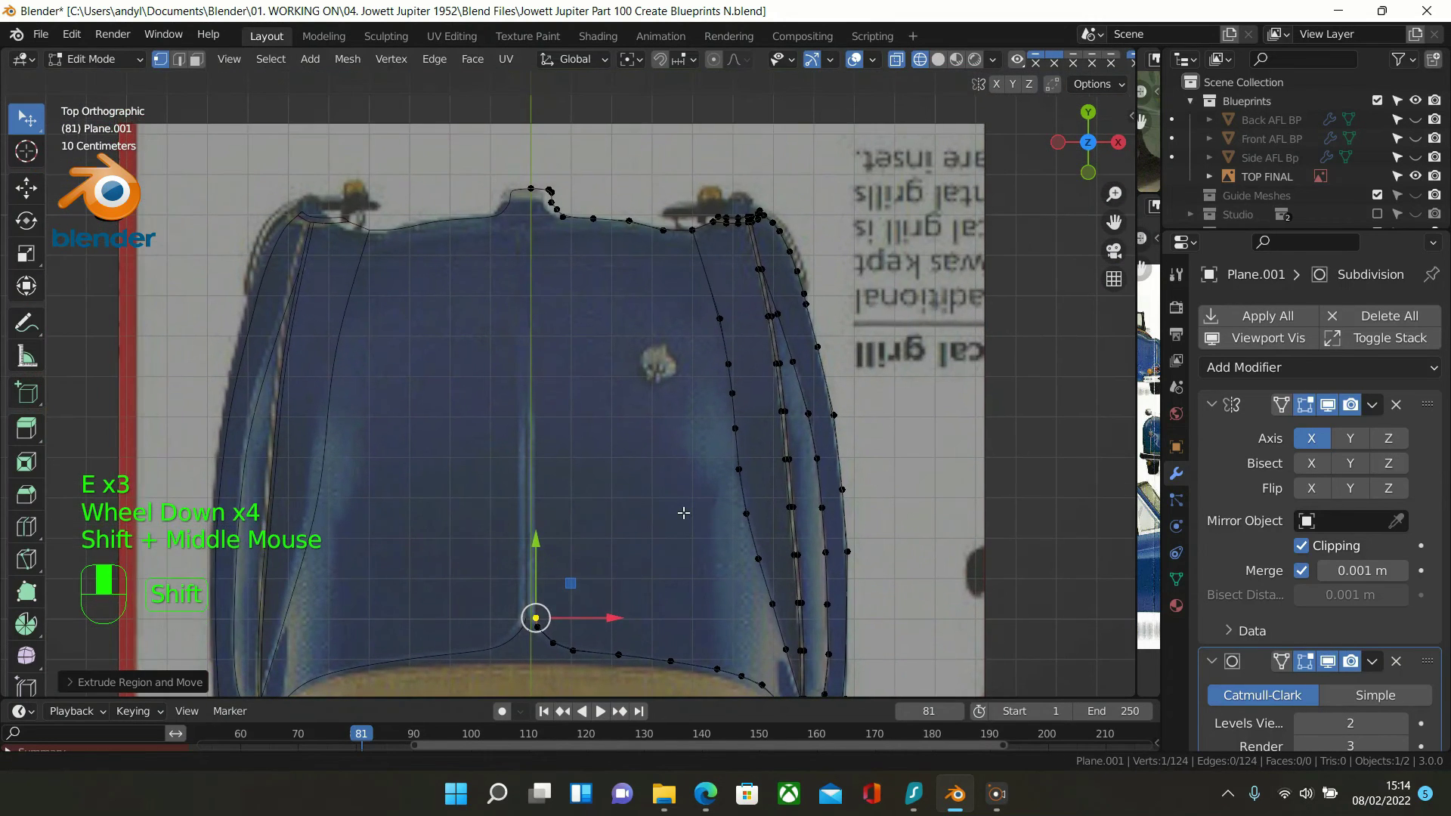
{"action": "scroll", "coordinate": [572, 447], "scroll_direction": "up", "scroll_amount": 1}
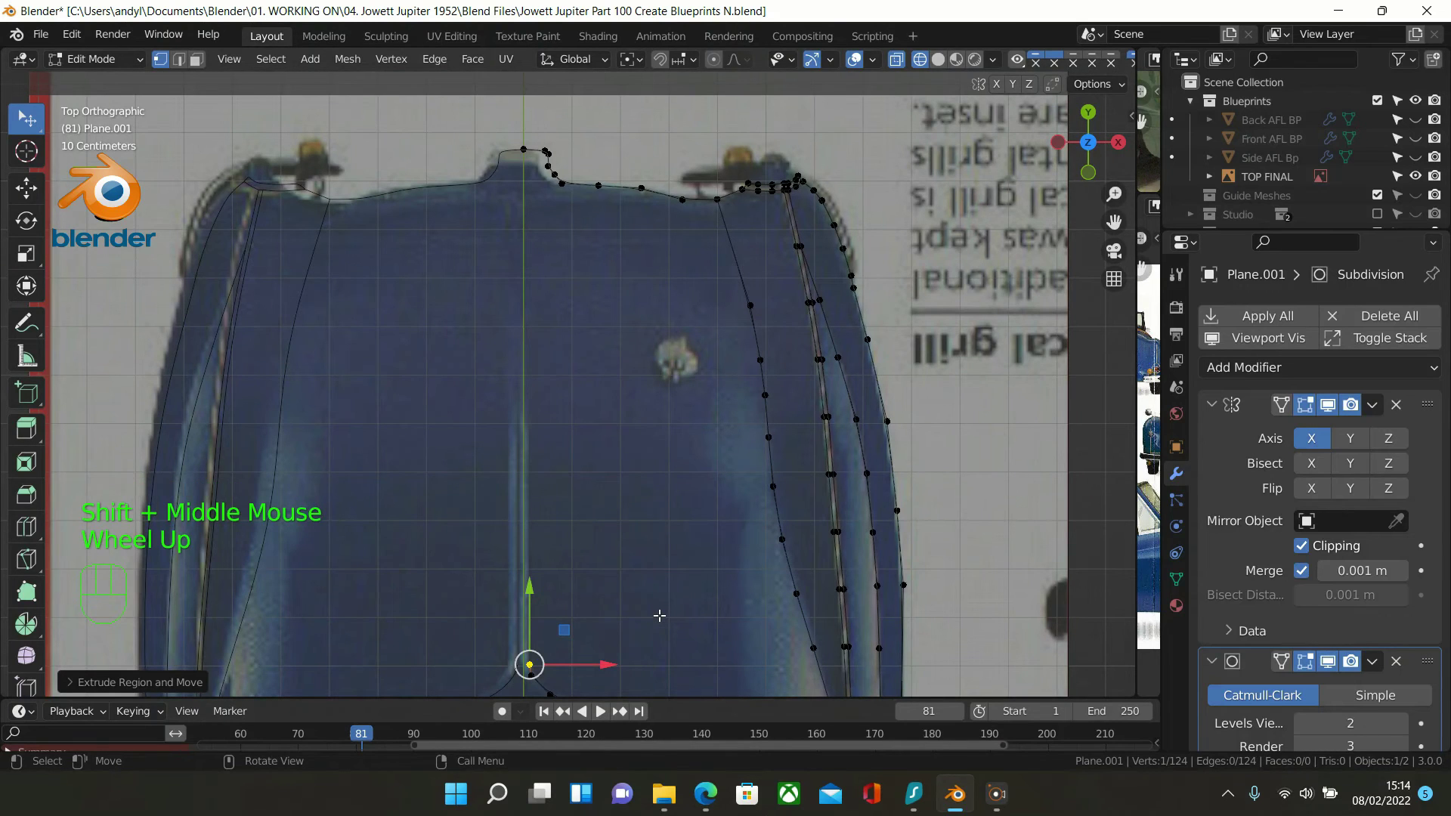
{"action": "key", "text": "e"}
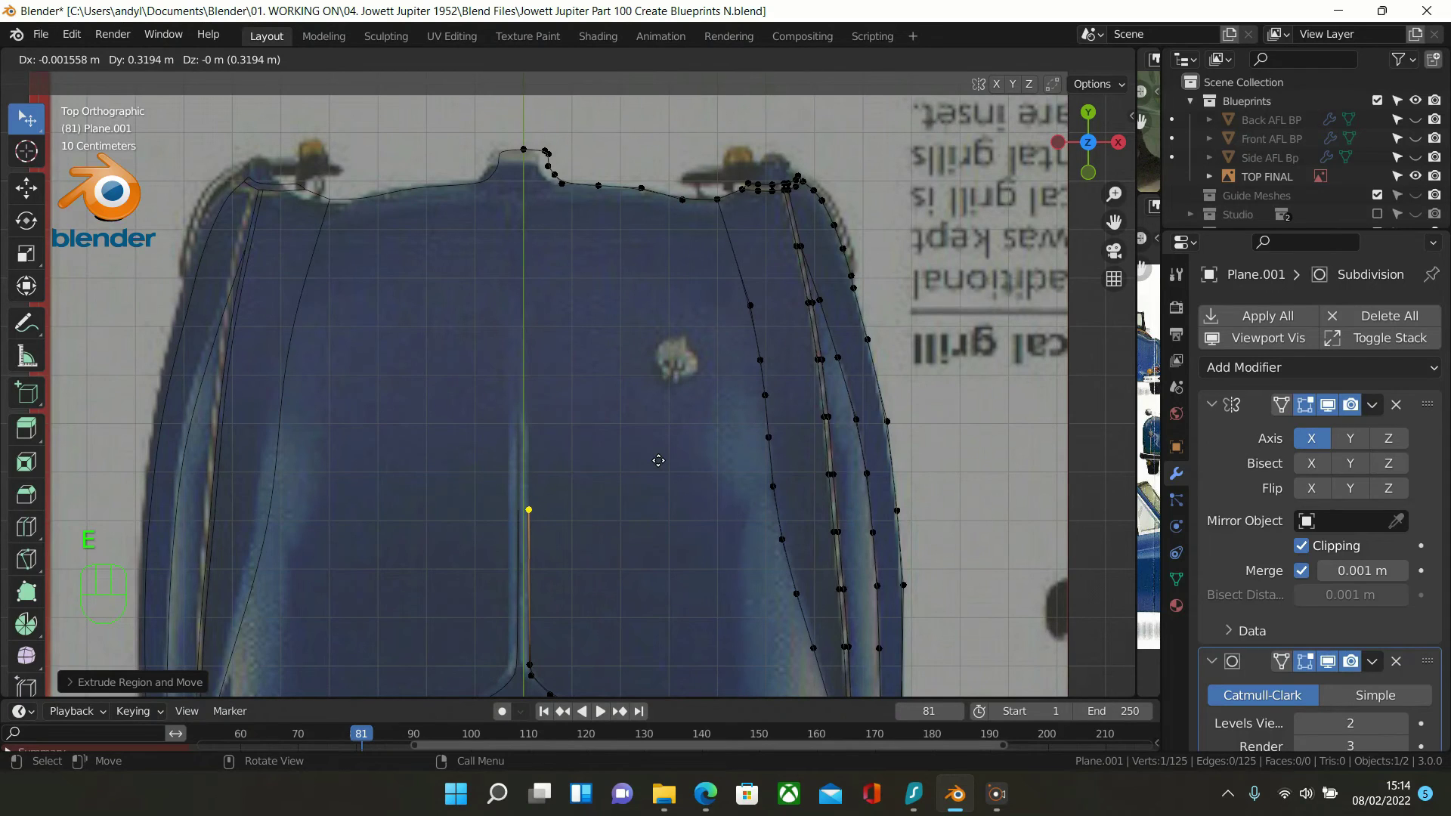
{"action": "key", "text": "y"}
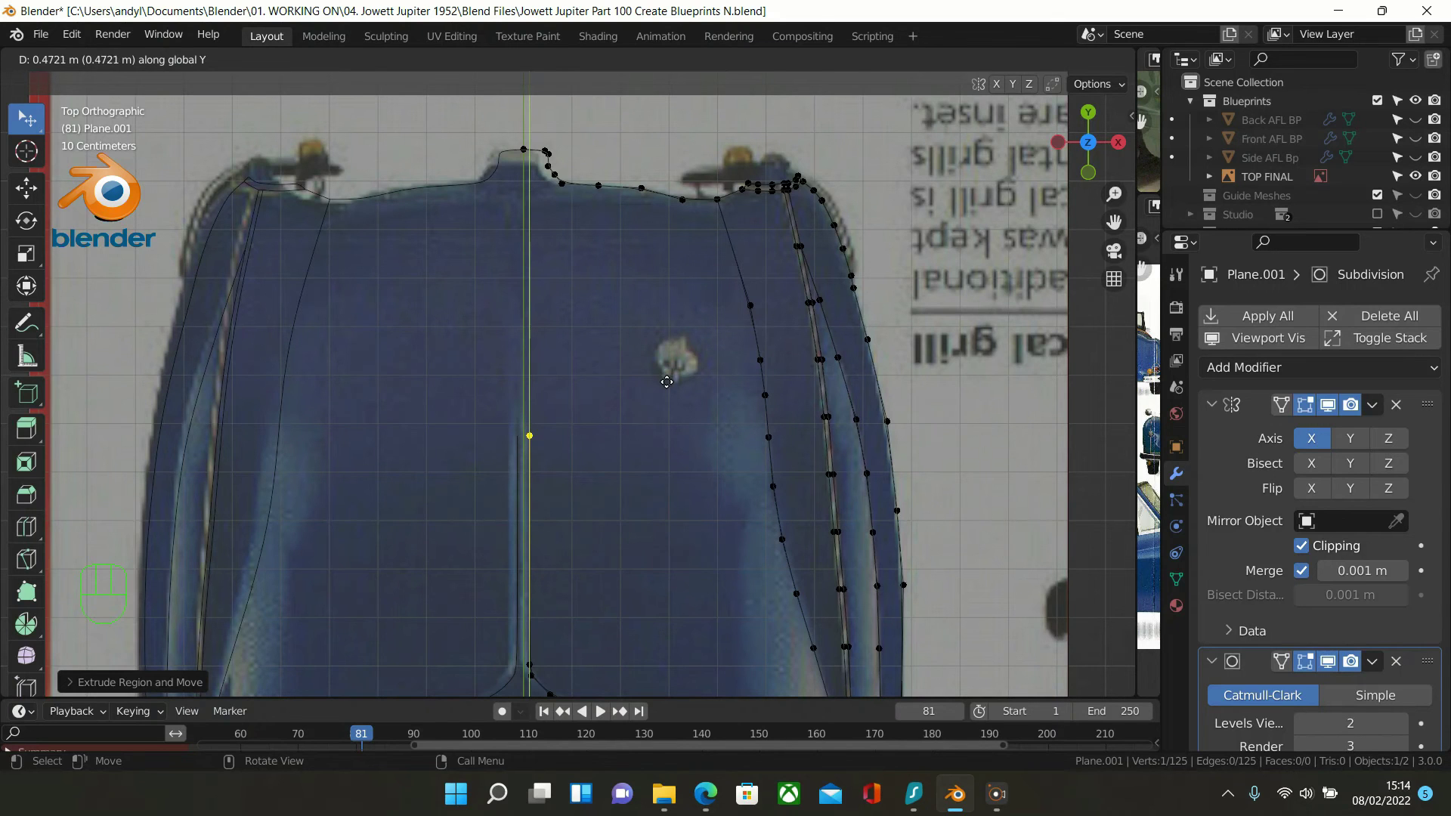
{"action": "left_click", "coordinate": [667, 386]}
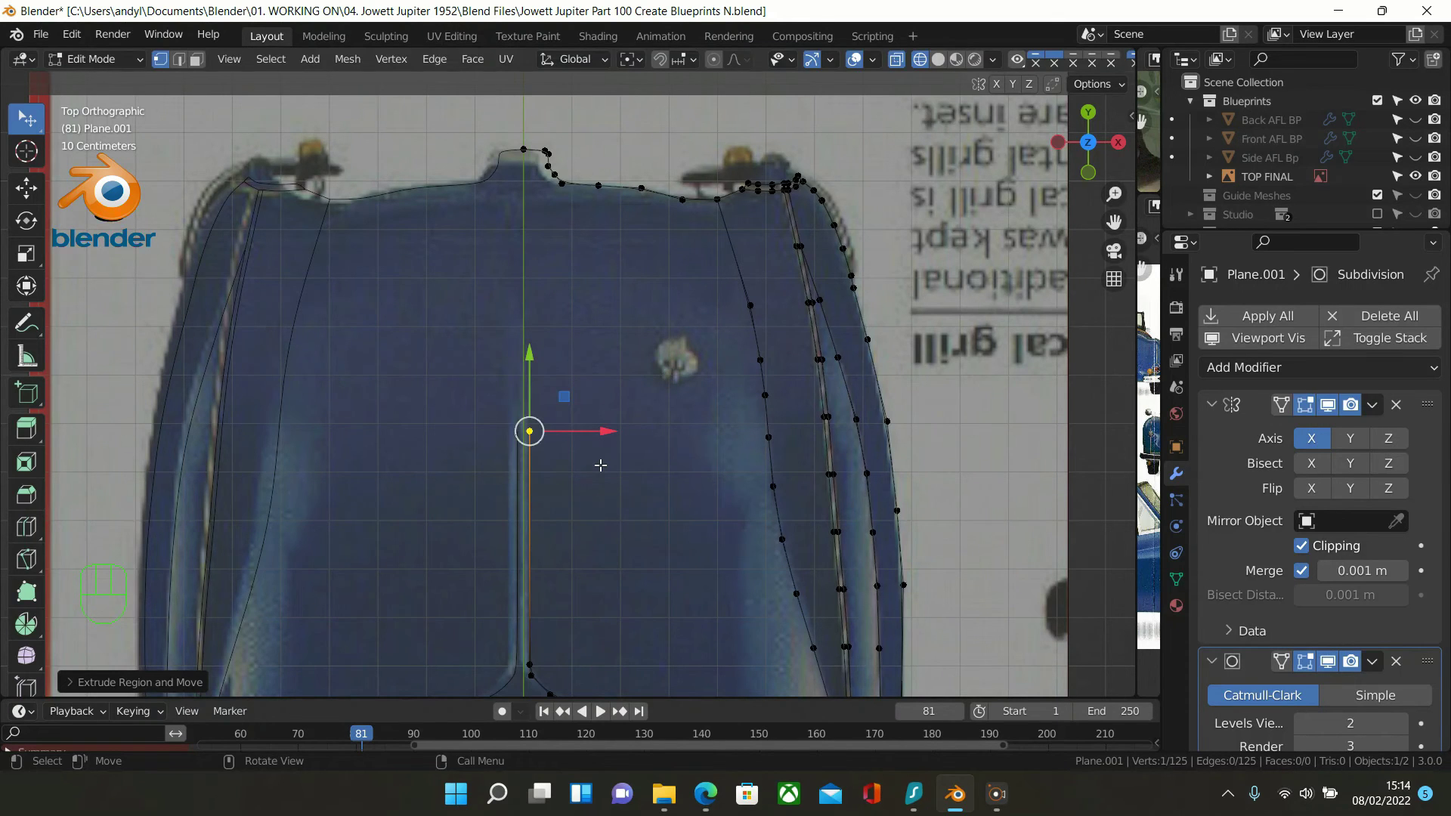
Extrude one vertex slightly forward onto the mirror centreline to close the front tip of the central bonnet strip
{"action": "scroll", "coordinate": [601, 465], "scroll_direction": "up", "scroll_amount": 3}
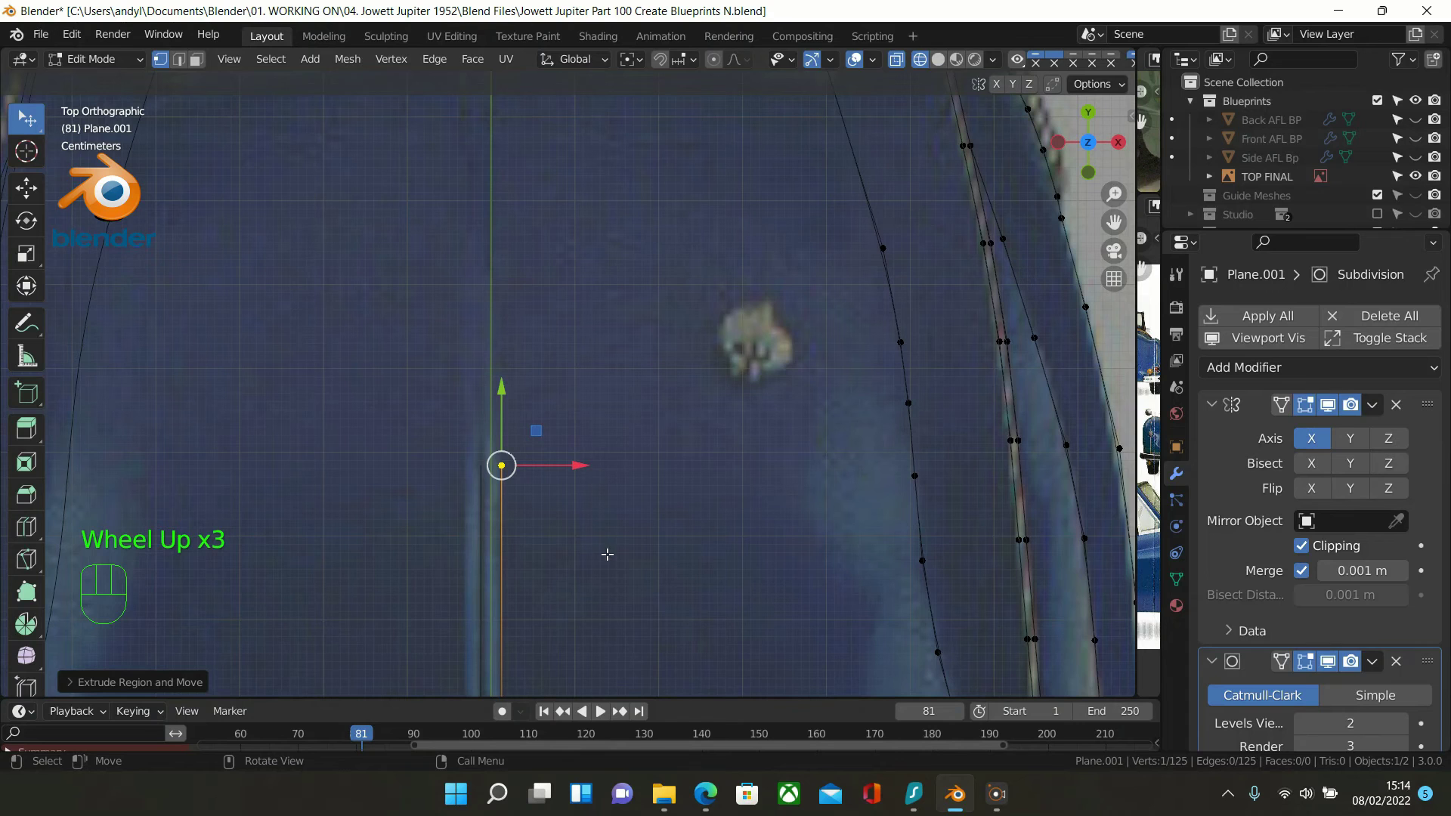
{"action": "key", "text": "e"}
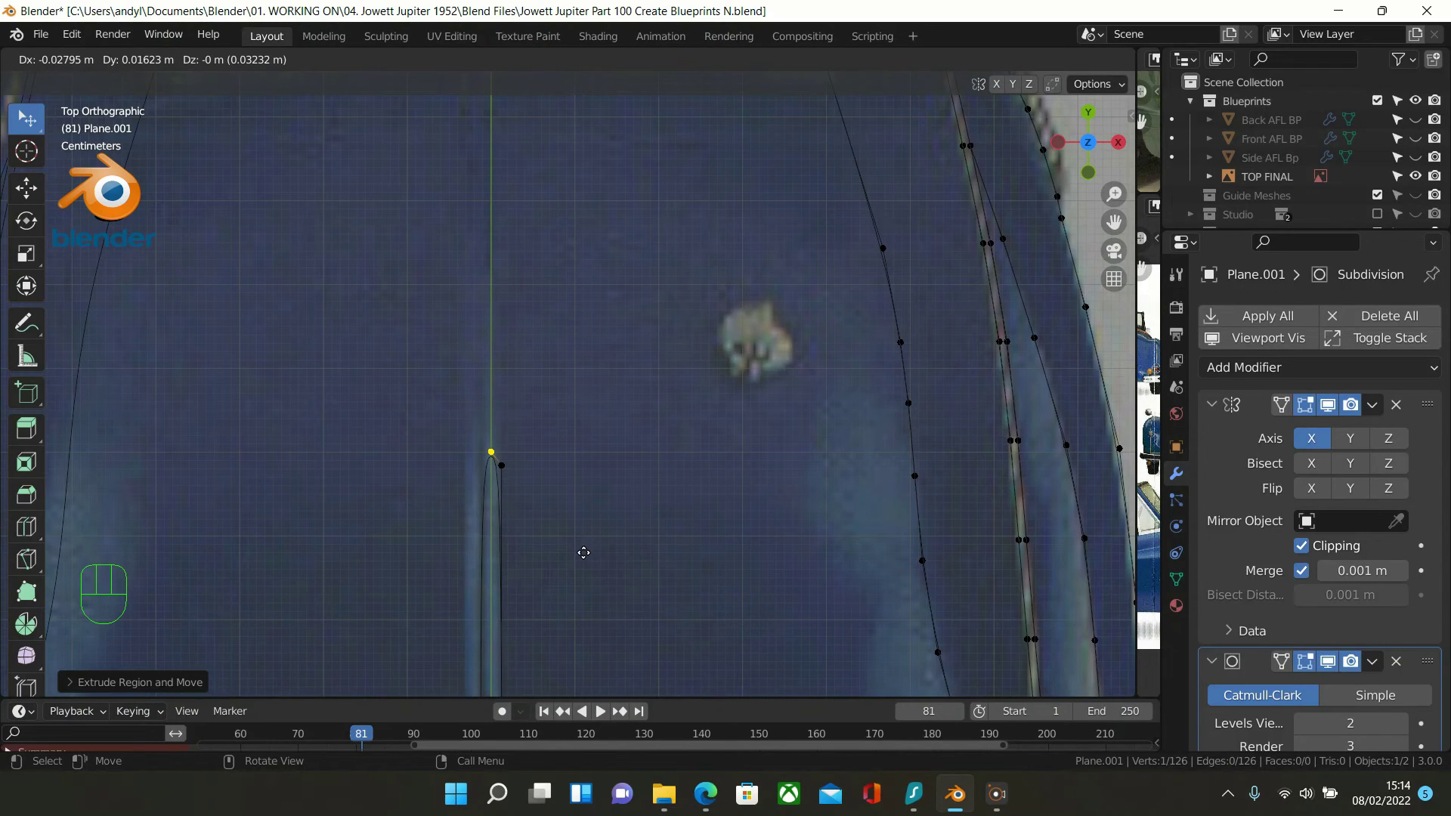
{"action": "left_click", "coordinate": [583, 553]}
Examine the mirrored bonnet outline and central strip in Object Mode against the reference, then return to Edit Mode
{"action": "scroll", "coordinate": [554, 575], "scroll_direction": "down", "scroll_amount": 4}
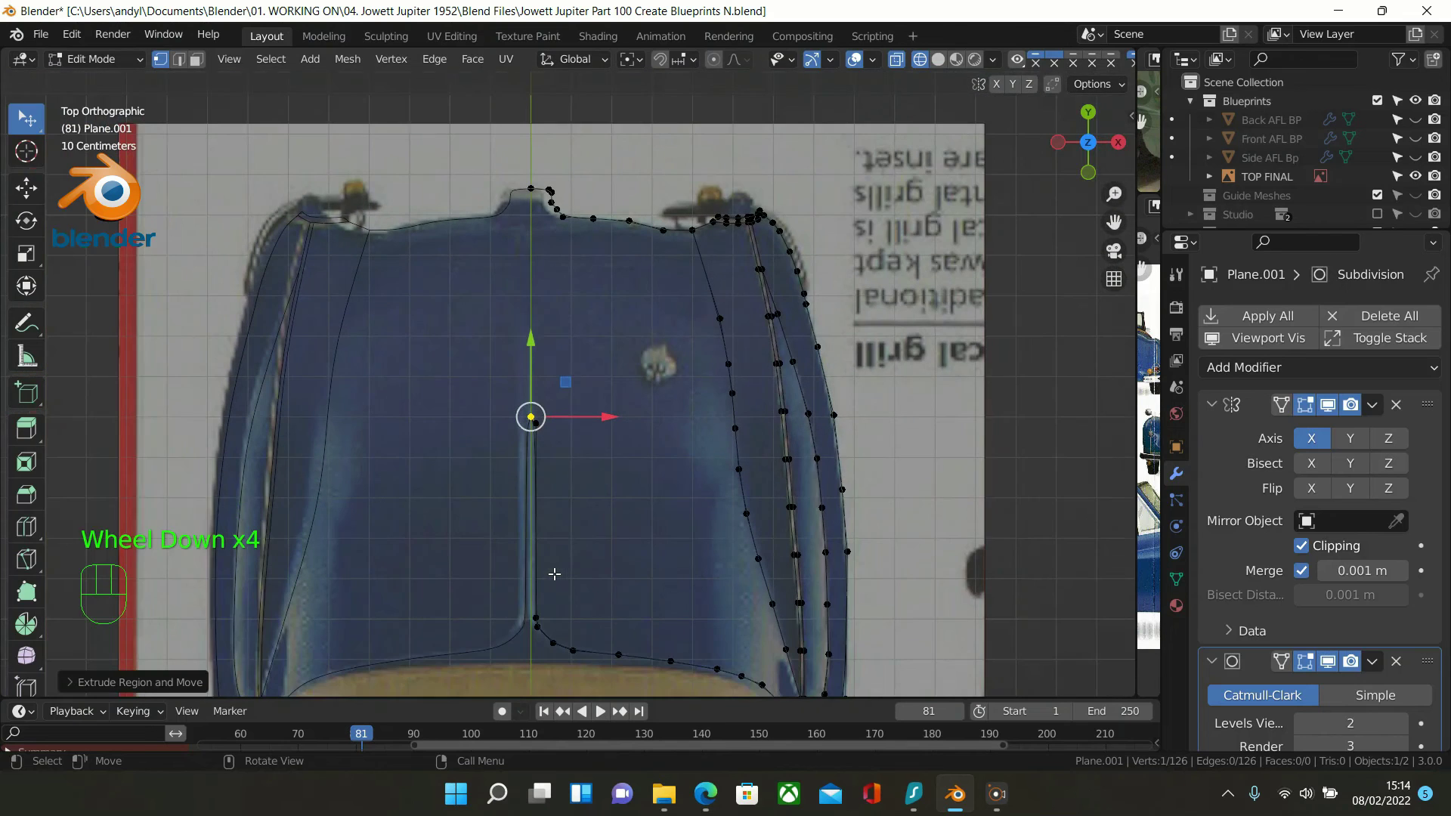
{"action": "scroll", "coordinate": [557, 570], "scroll_direction": "up", "scroll_amount": 1}
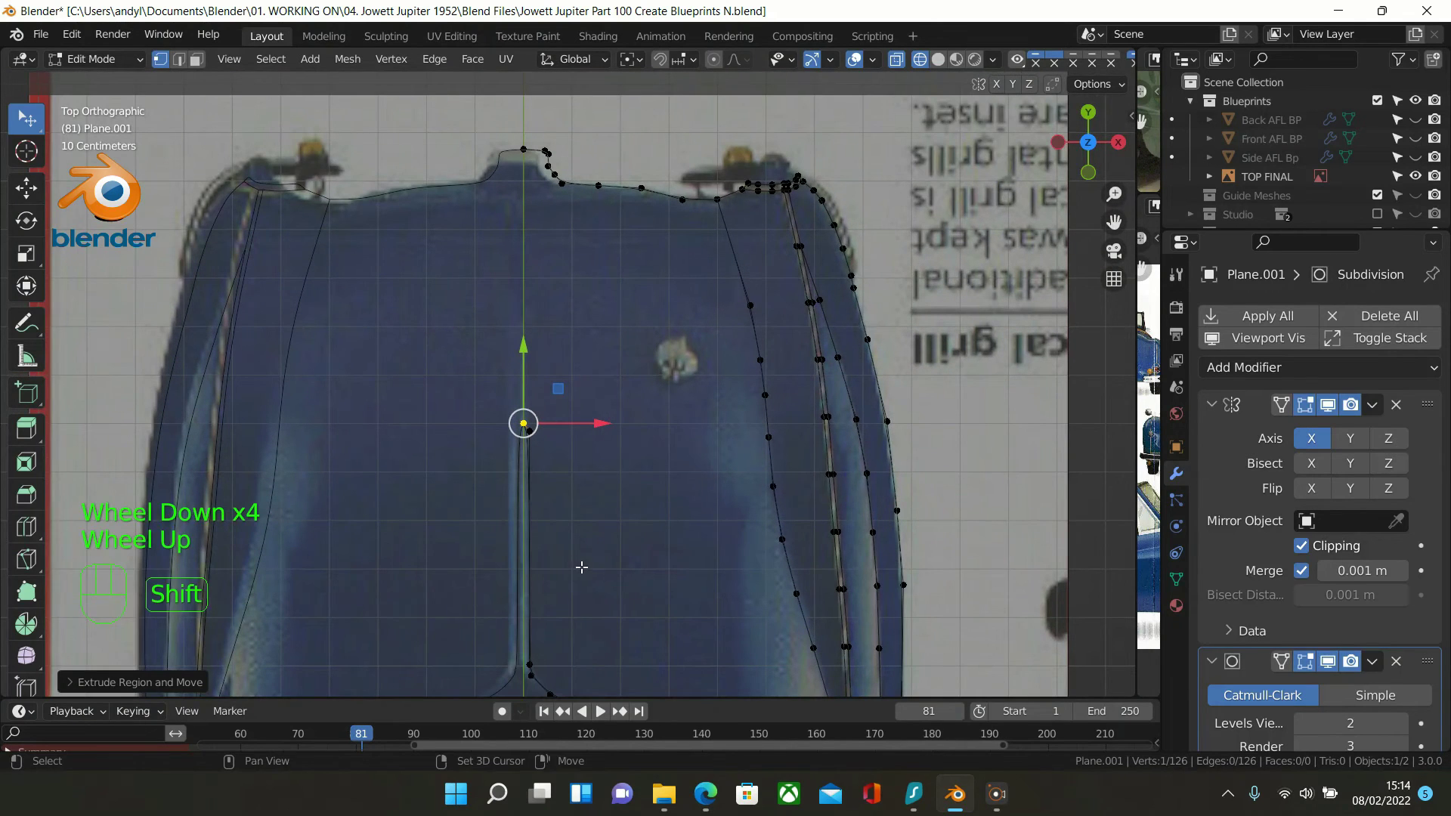
{"action": "scroll", "coordinate": [580, 569], "scroll_direction": "up", "scroll_amount": 1, "text": "shift"}
{"action": "middle_click_drag", "start_coordinate": [587, 415], "coordinate": [714, 441], "text": "shift"}
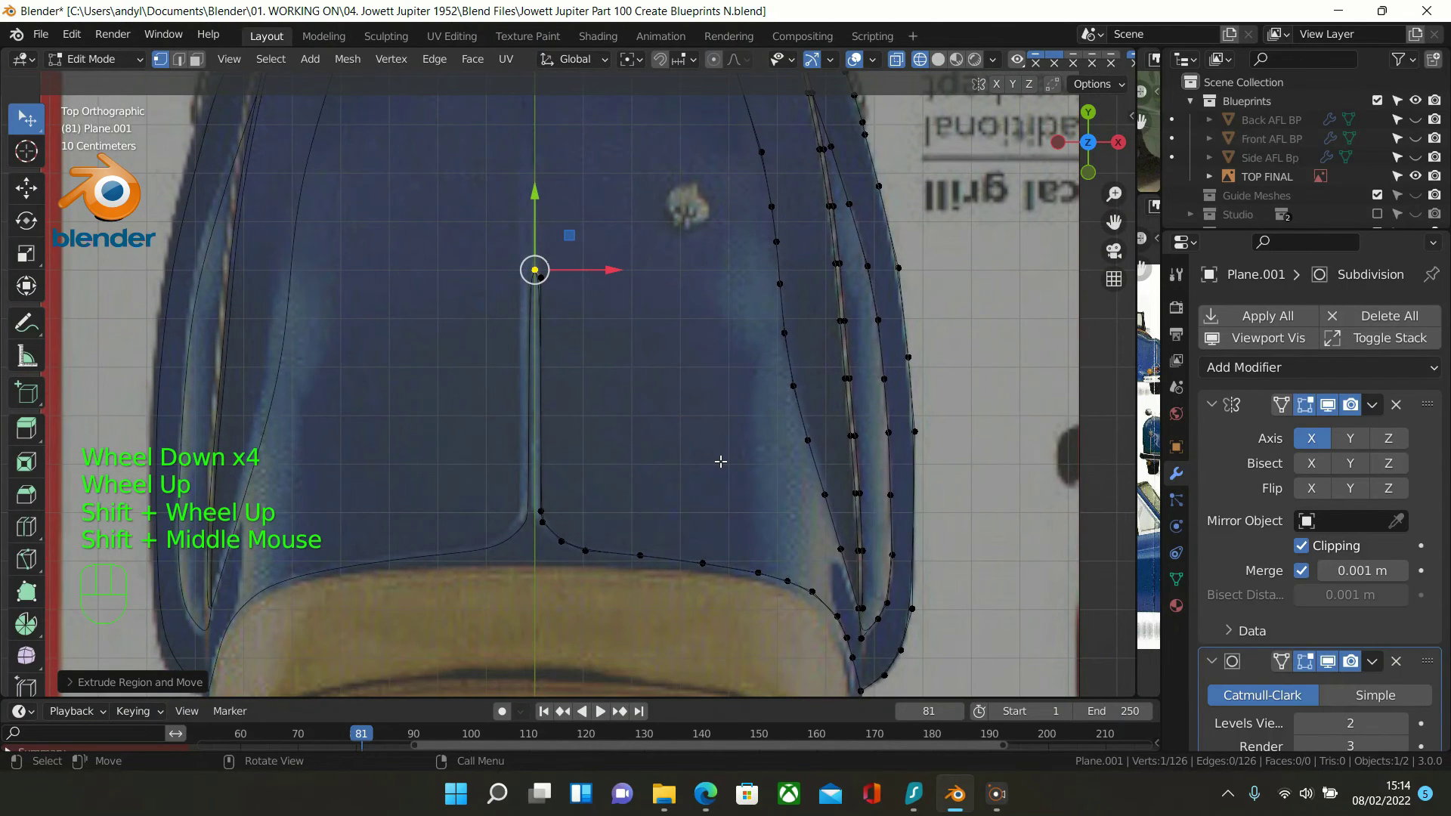
{"action": "key", "text": "Tab"}
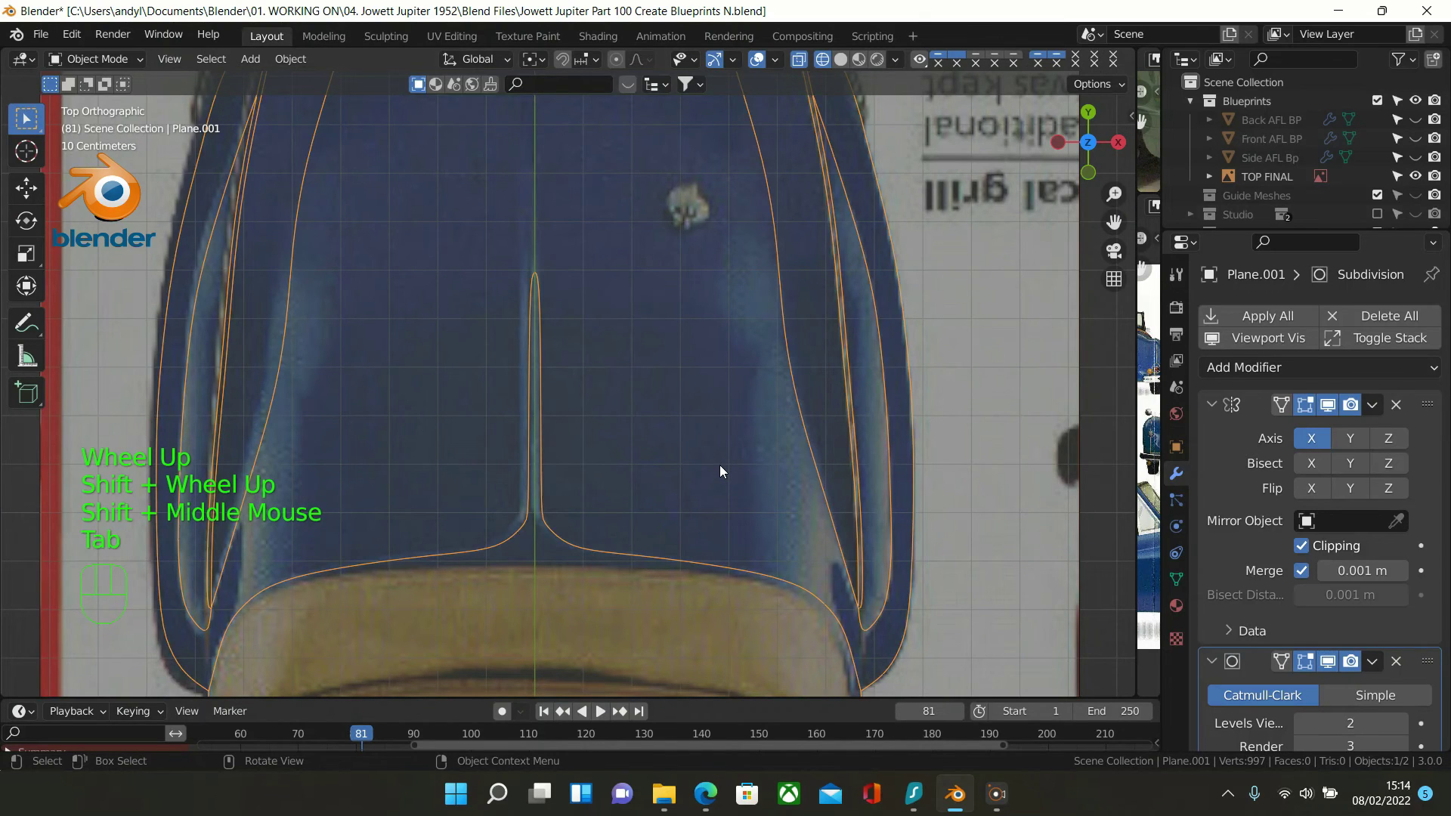
{"action": "key", "text": "Tab"}
{"action": "key", "text": "Tab"}
{"action": "key", "text": "Tab"}
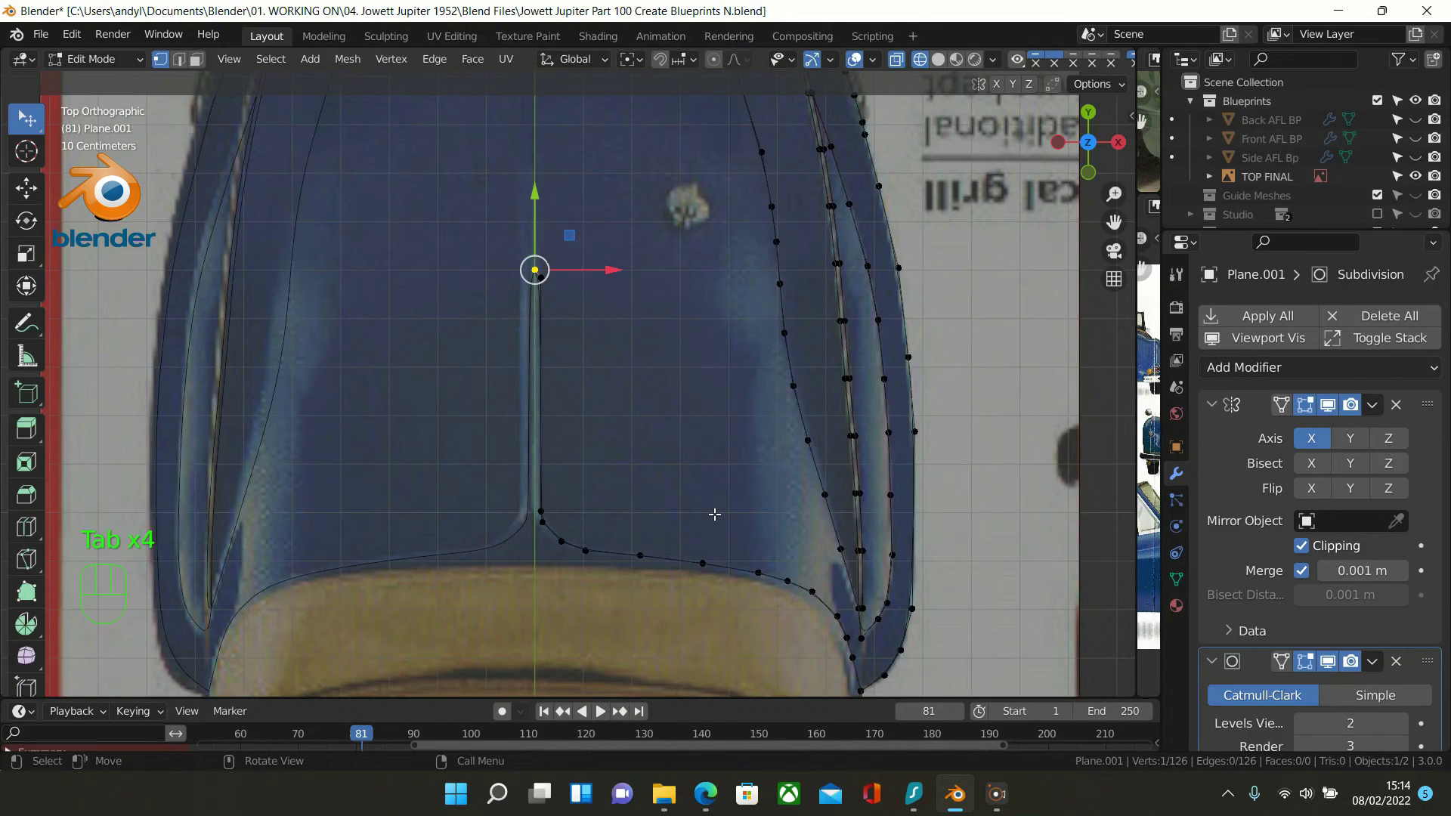
Extrude a vertex from the middle of the bonnet's rear edge inward to the centreline, raised slightly to follow the tan cockpit edge
{"action": "scroll", "coordinate": [715, 514], "scroll_direction": "up", "scroll_amount": 1}
{"action": "middle_click_drag", "start_coordinate": [714, 514], "coordinate": [696, 350], "text": "shift"}
{"action": "scroll", "coordinate": [745, 460], "scroll_direction": "up", "scroll_amount": 2}
{"action": "middle_click_drag", "start_coordinate": [778, 496], "coordinate": [832, 418], "text": "shift"}
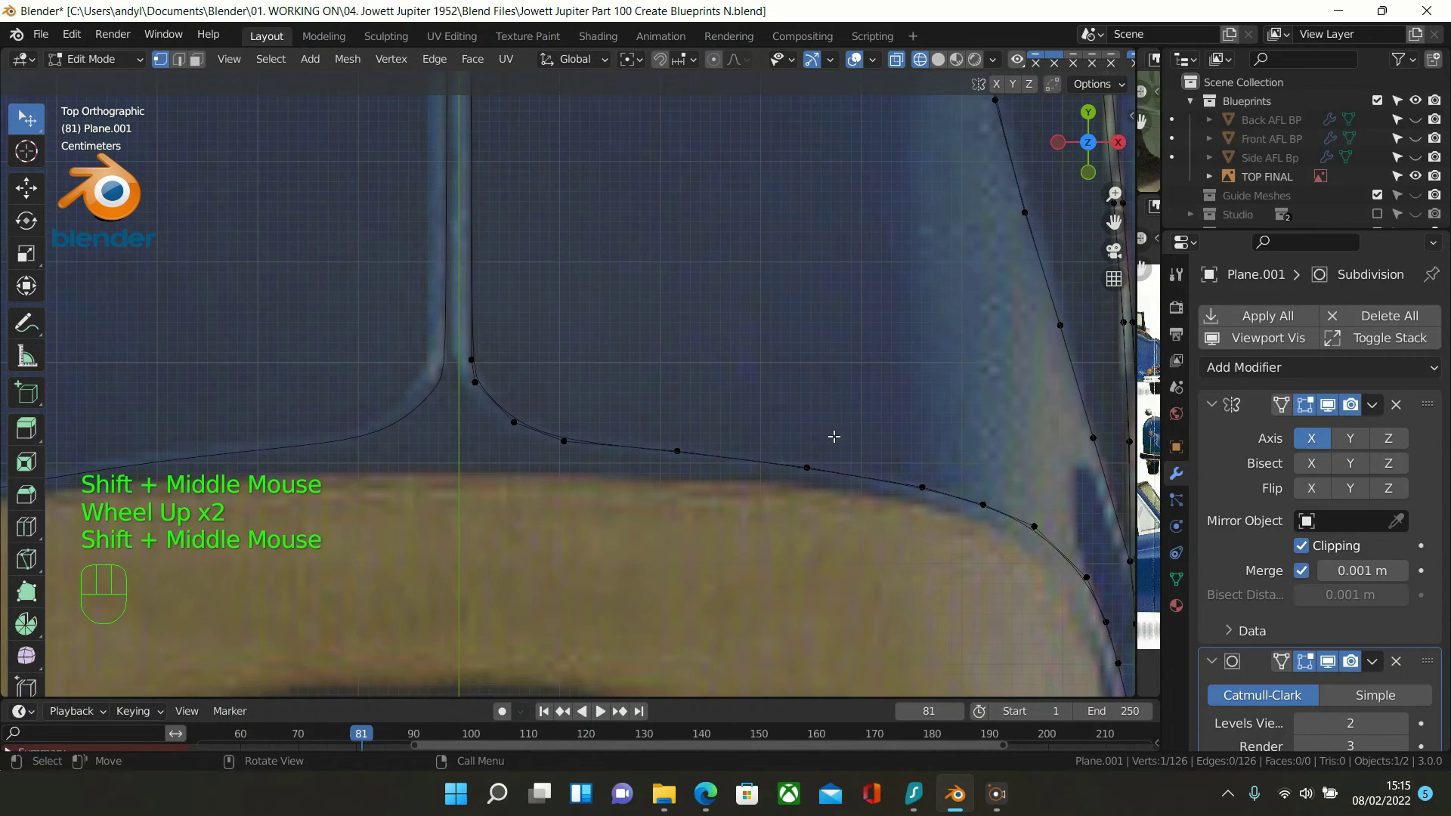
{"action": "left_click", "coordinate": [807, 467]}
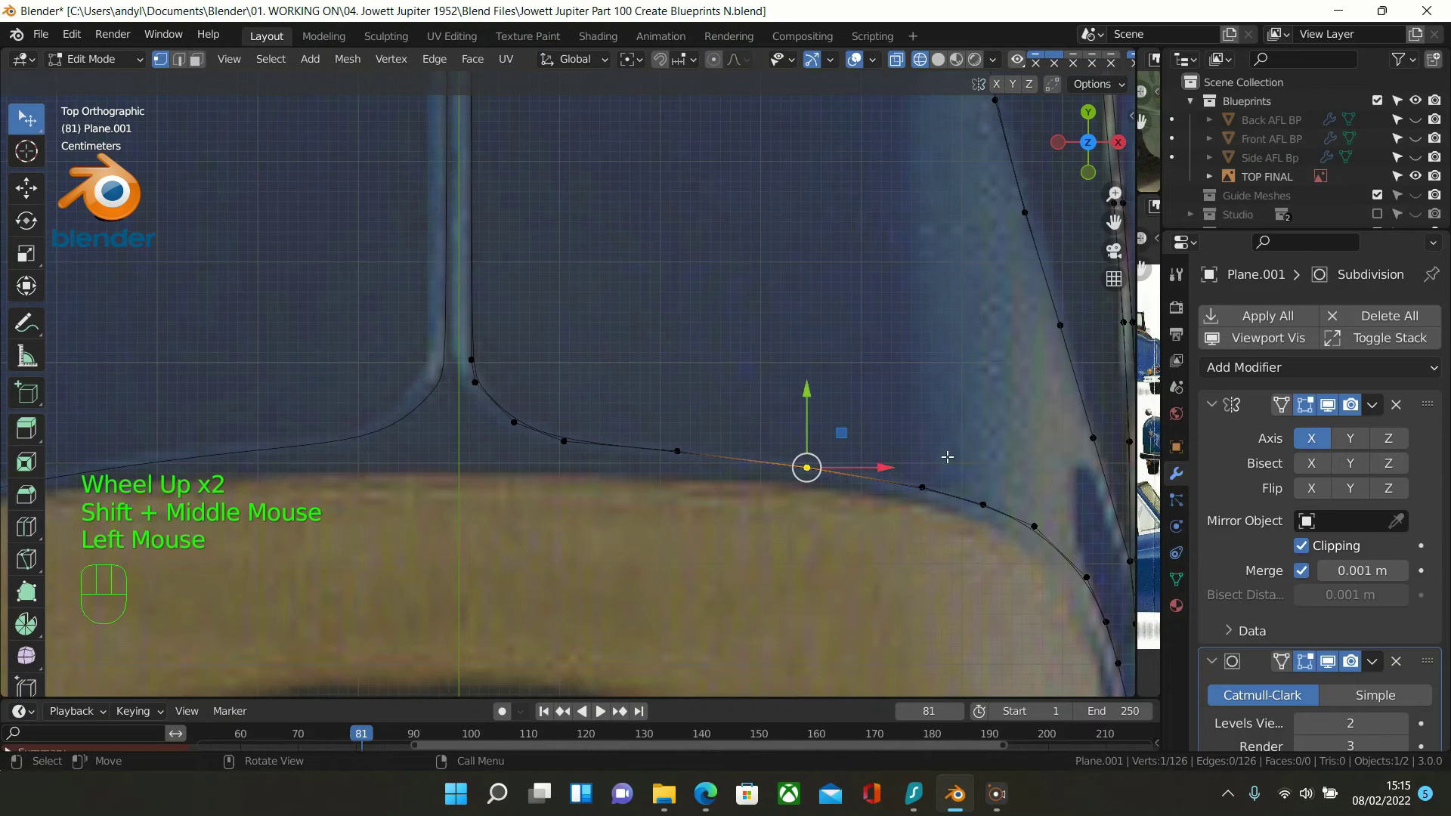
{"action": "key", "text": "e"}
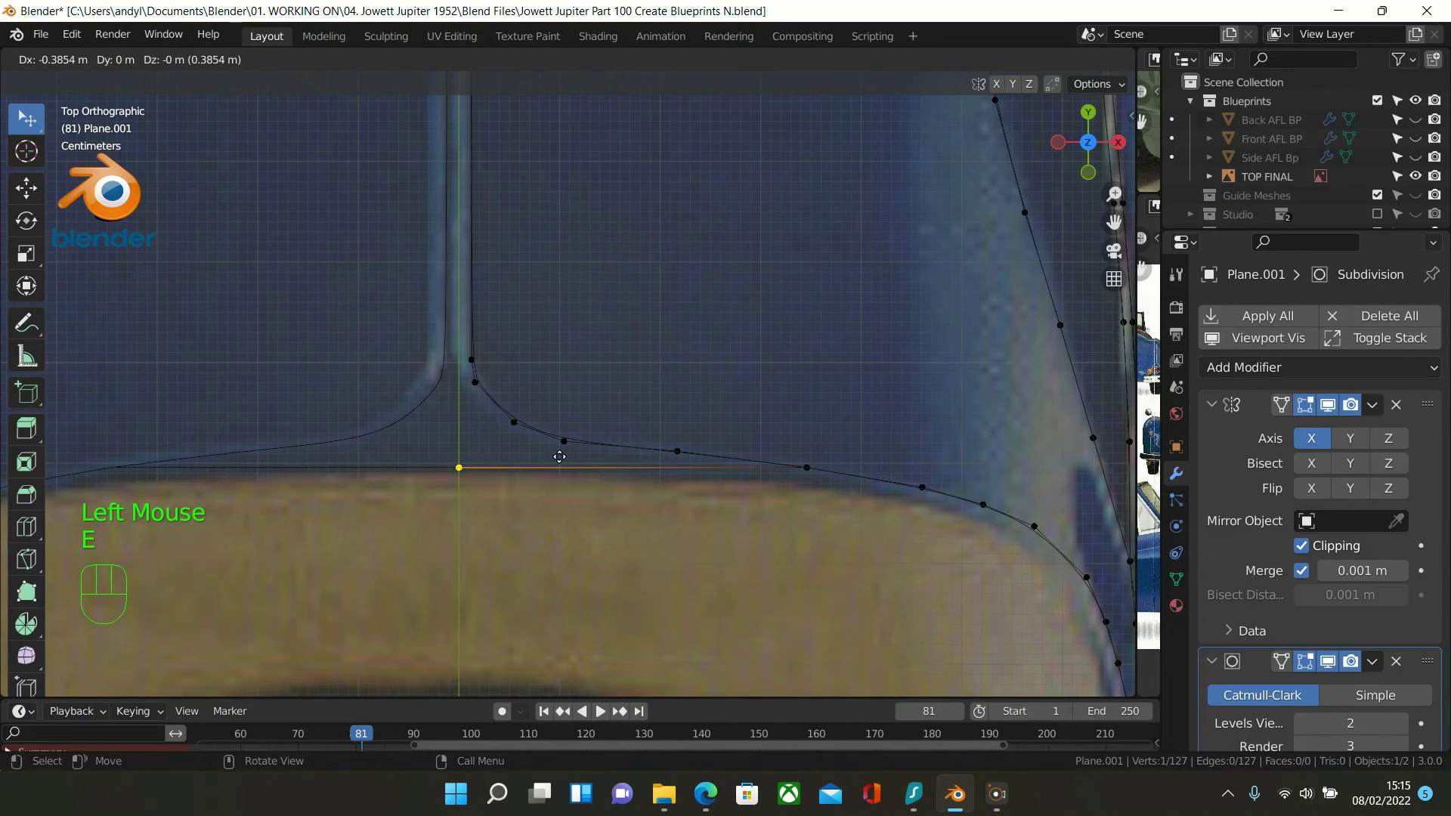
{"action": "key", "text": "shift"}
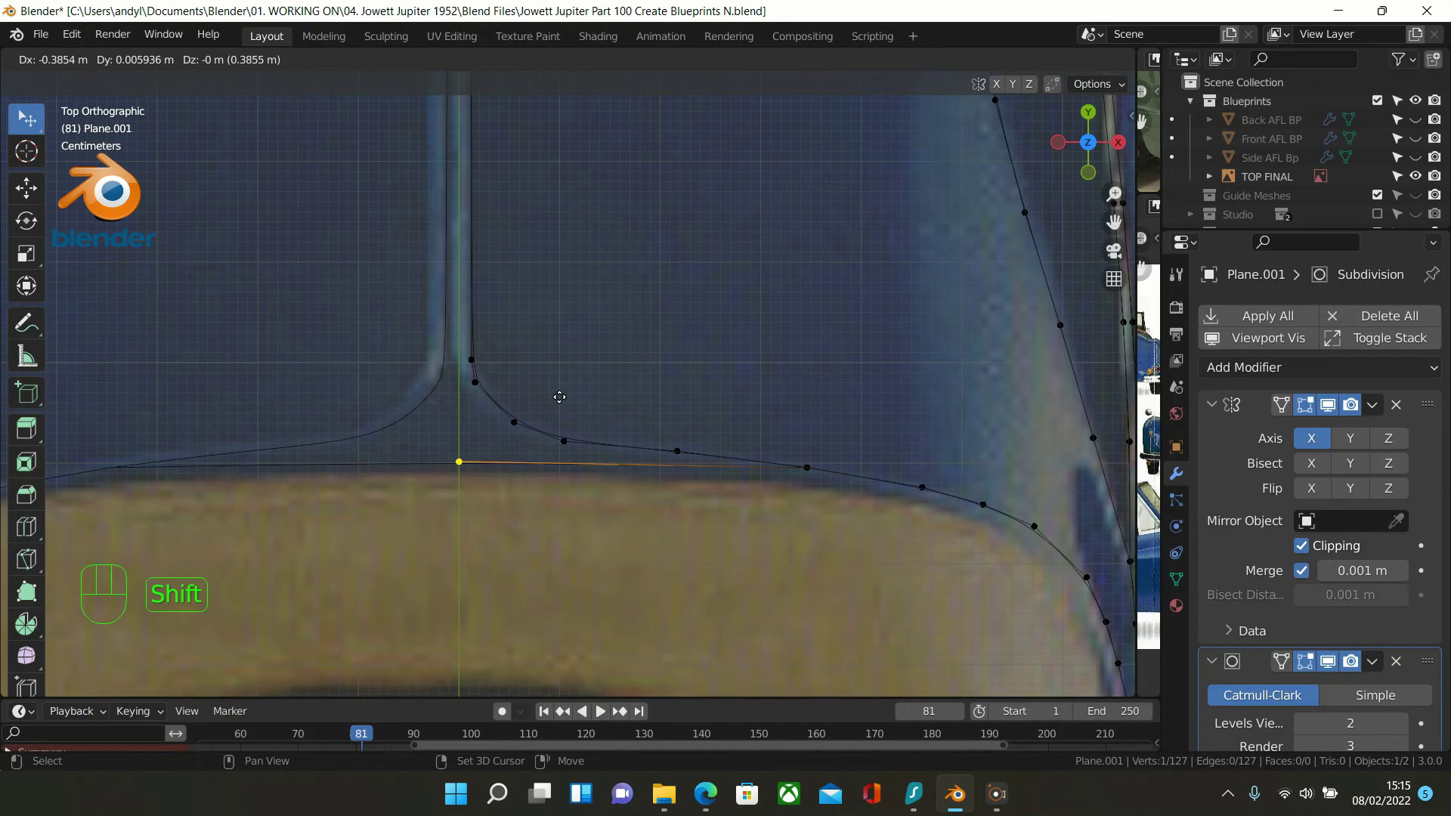
{"action": "left_click", "coordinate": [559, 397]}
{"action": "scroll", "coordinate": [713, 374], "scroll_direction": "down", "scroll_amount": 2}
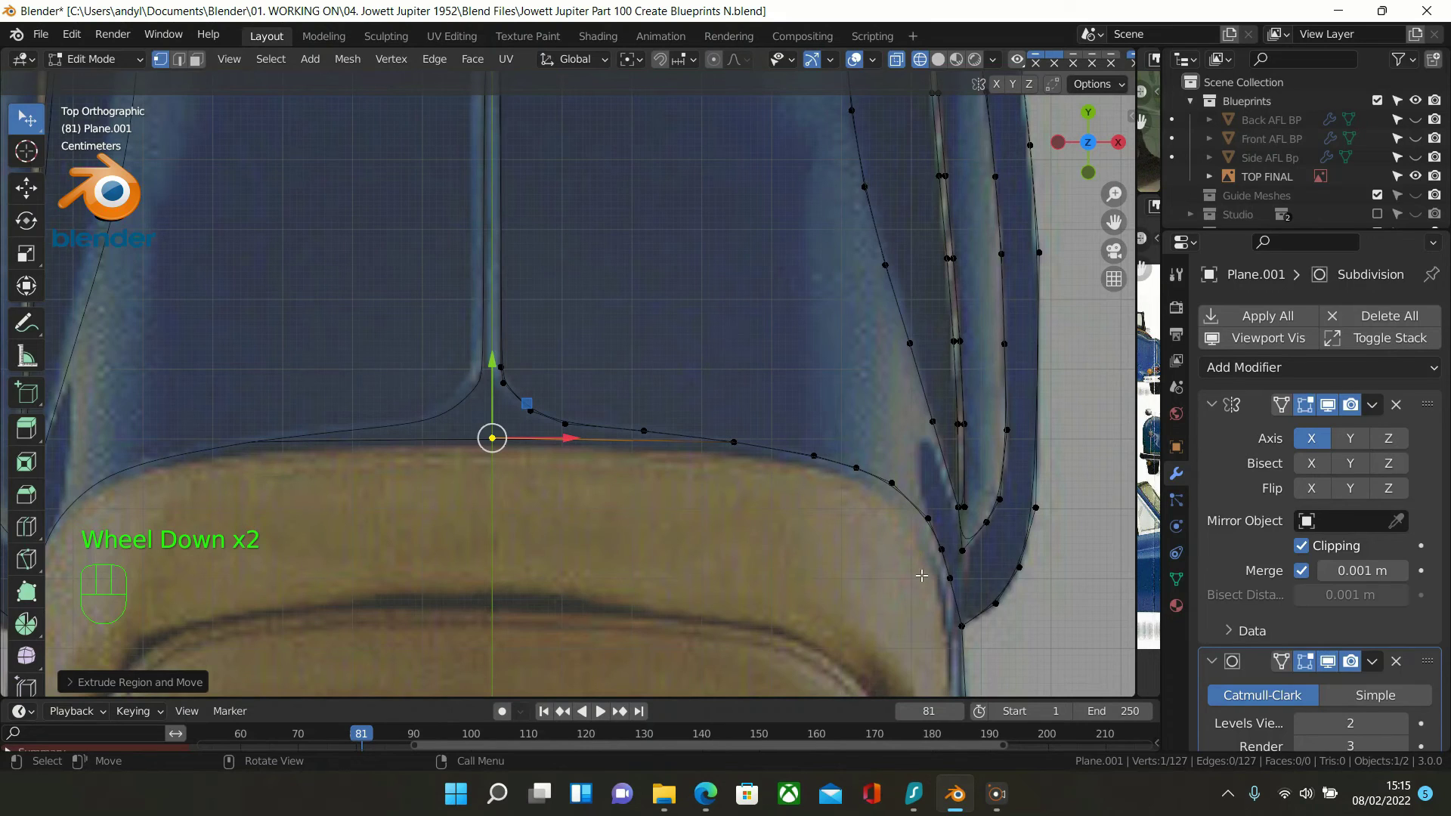
Select the vertex path from the wing's rear corner around to the bonnet rear edge's branching vertex and smooth it with LoopTools Relax
{"action": "left_click", "coordinate": [961, 625]}
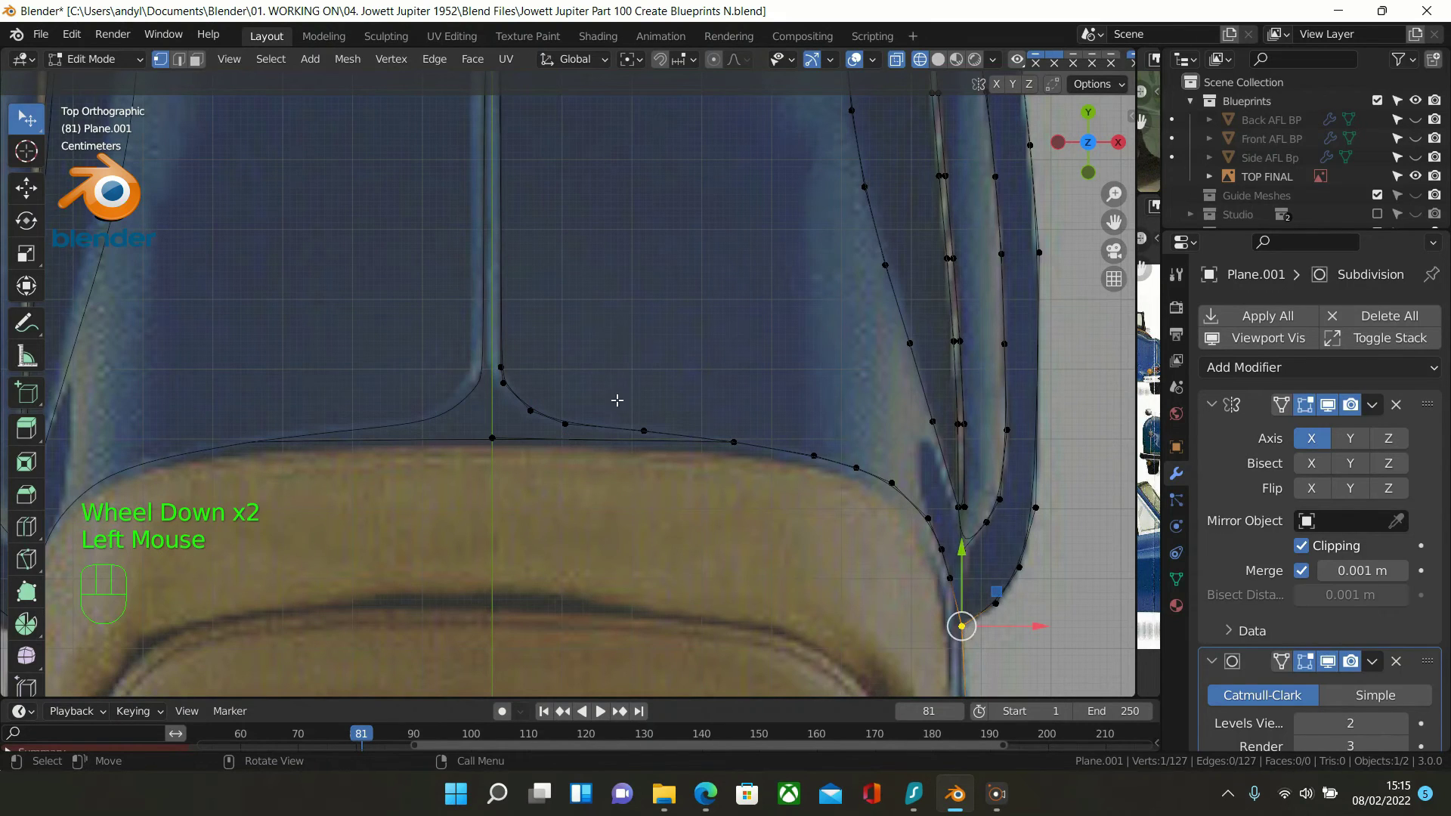
{"action": "left_click", "coordinate": [731, 438], "text": "ctrl"}
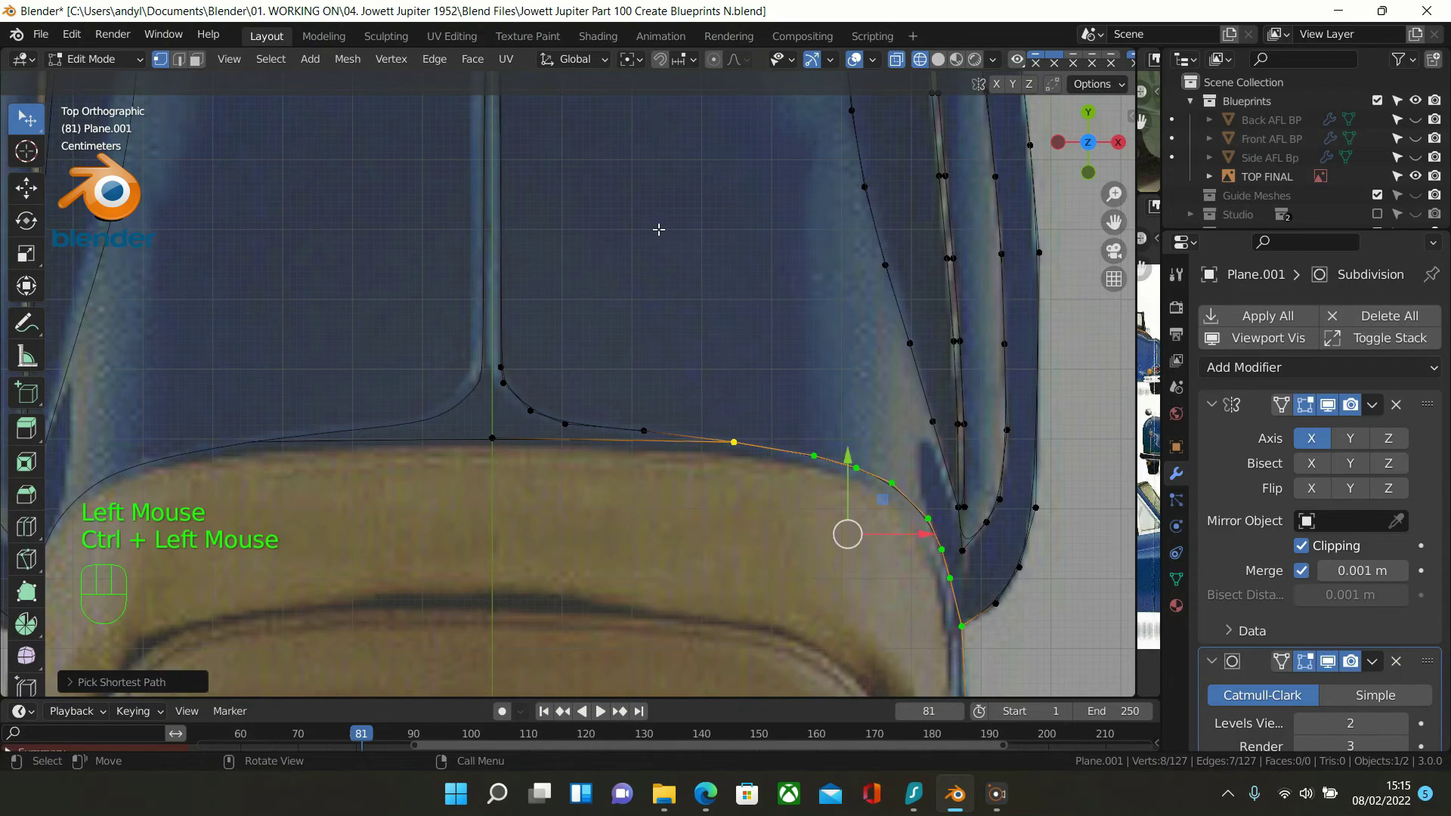
{"action": "right_click", "coordinate": [323, 214]}
{"action": "mouse_move", "coordinate": [323, 214]}
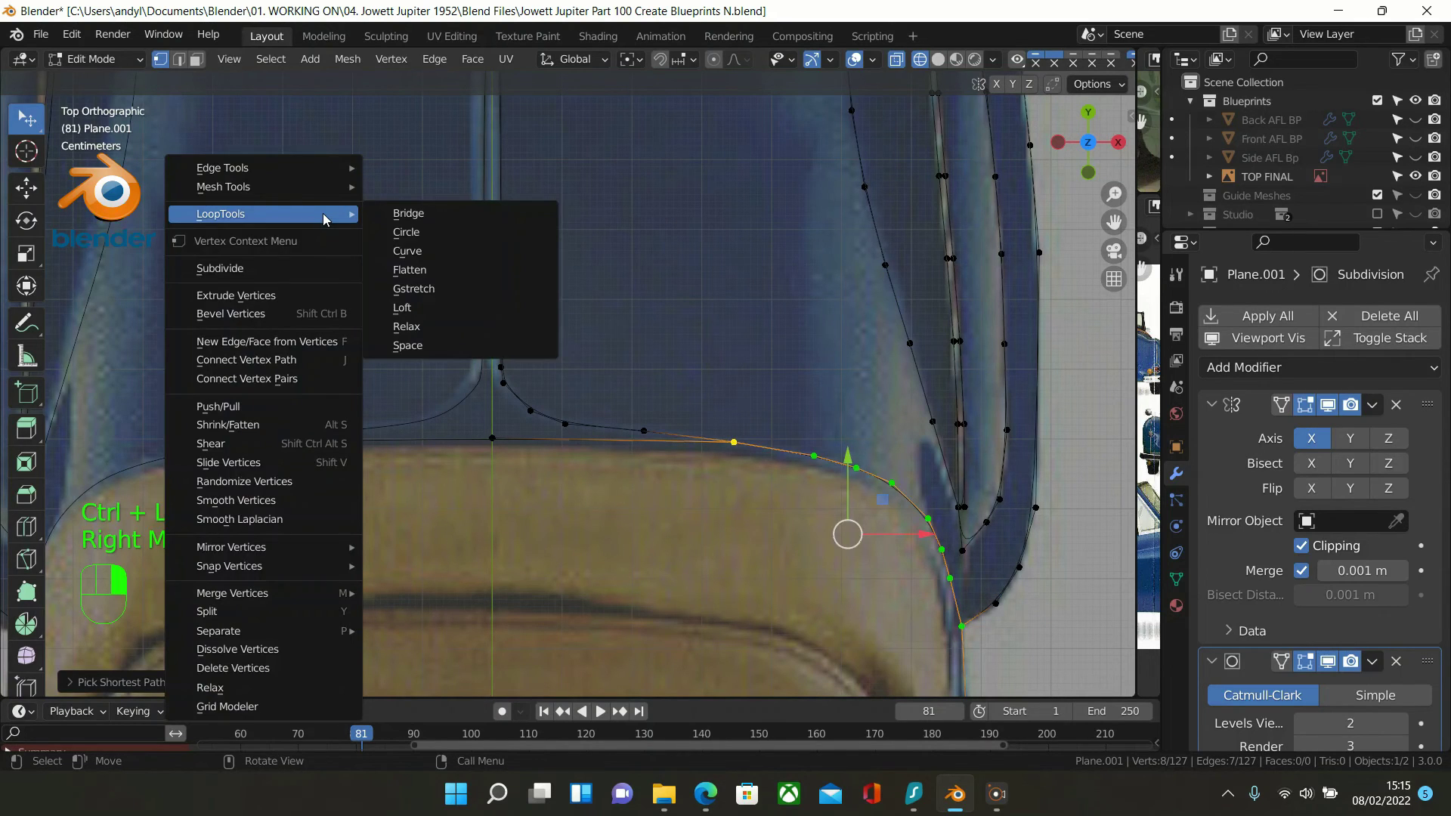
{"action": "left_click", "coordinate": [435, 310]}
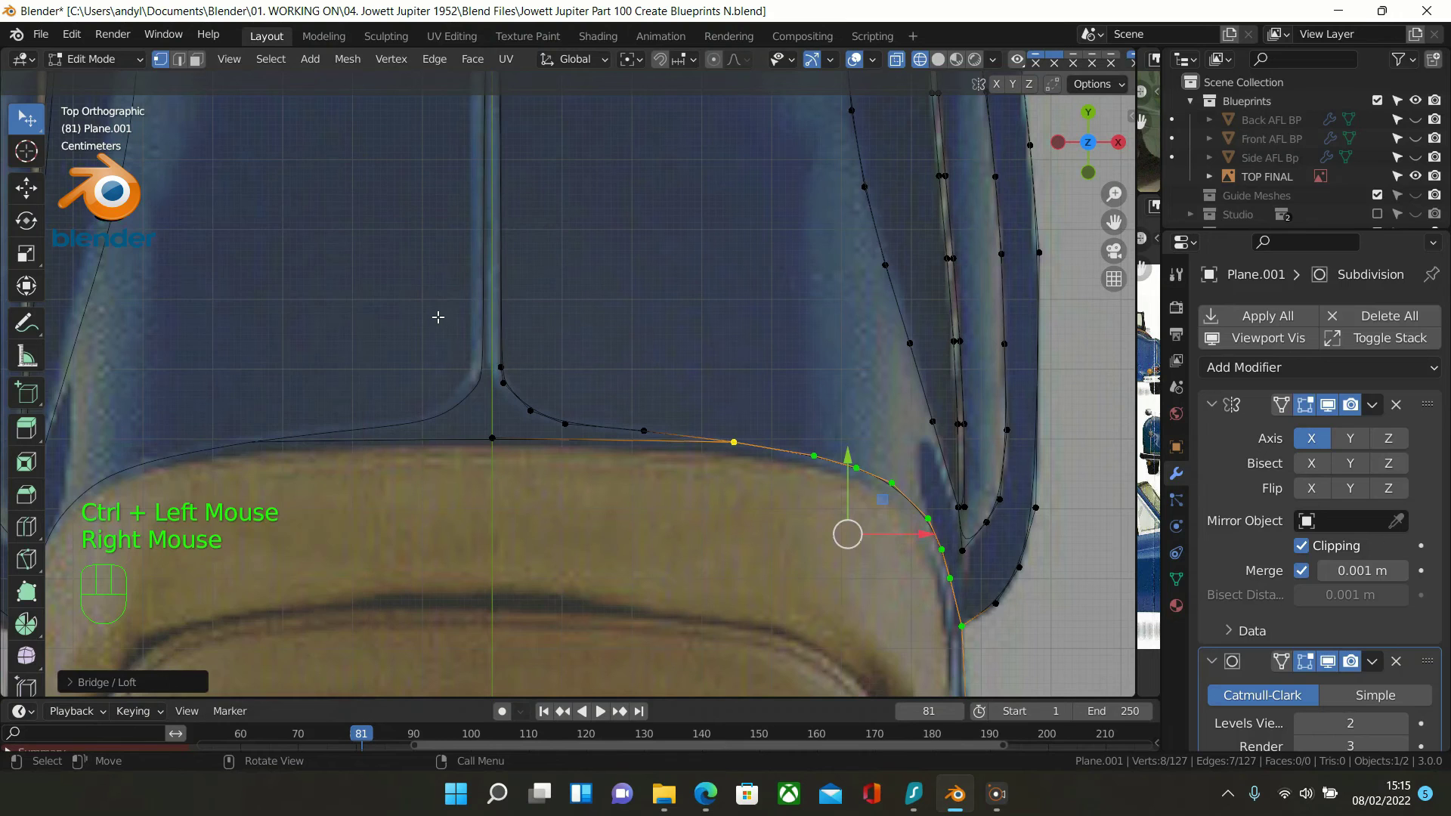
{"action": "right_click", "coordinate": [356, 268]}
{"action": "mouse_move", "coordinate": [361, 268]}
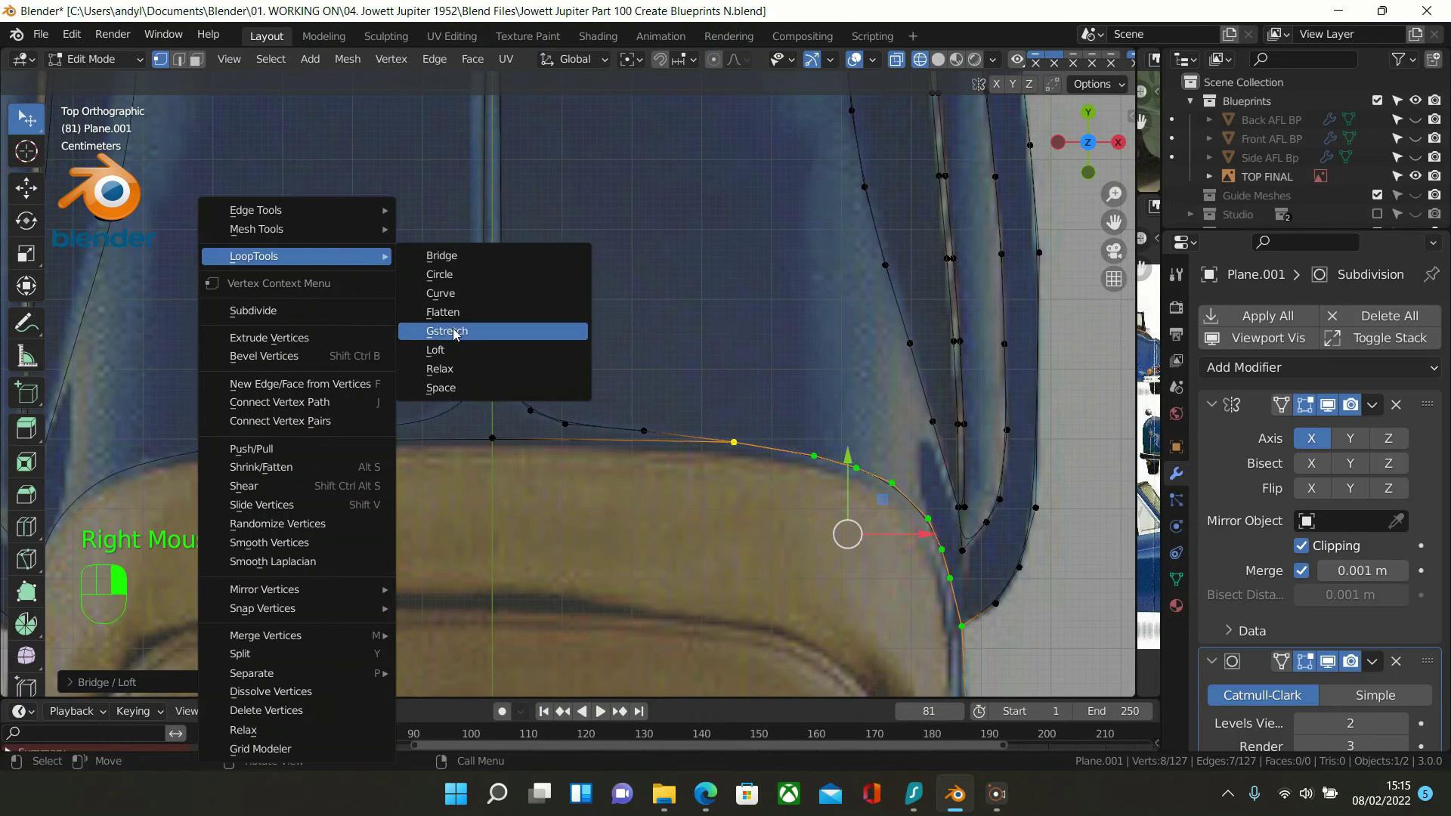
{"action": "left_click", "coordinate": [453, 368]}
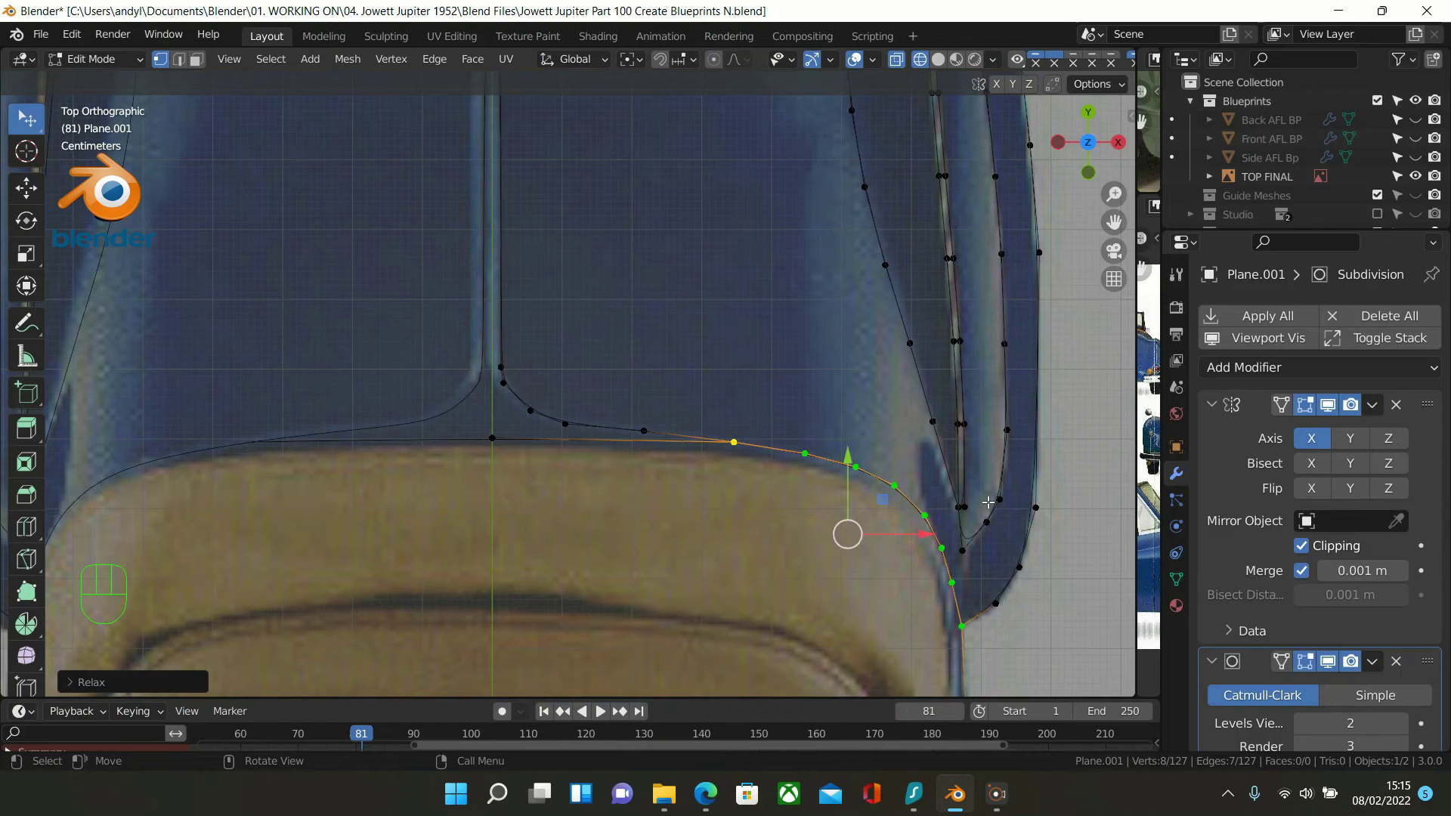
Duplicate the relaxed corner path and scale the copy down so it sits just inside the original along the tan cockpit edge
{"action": "middle_click_drag", "start_coordinate": [973, 474], "coordinate": [983, 340], "text": "shift"}
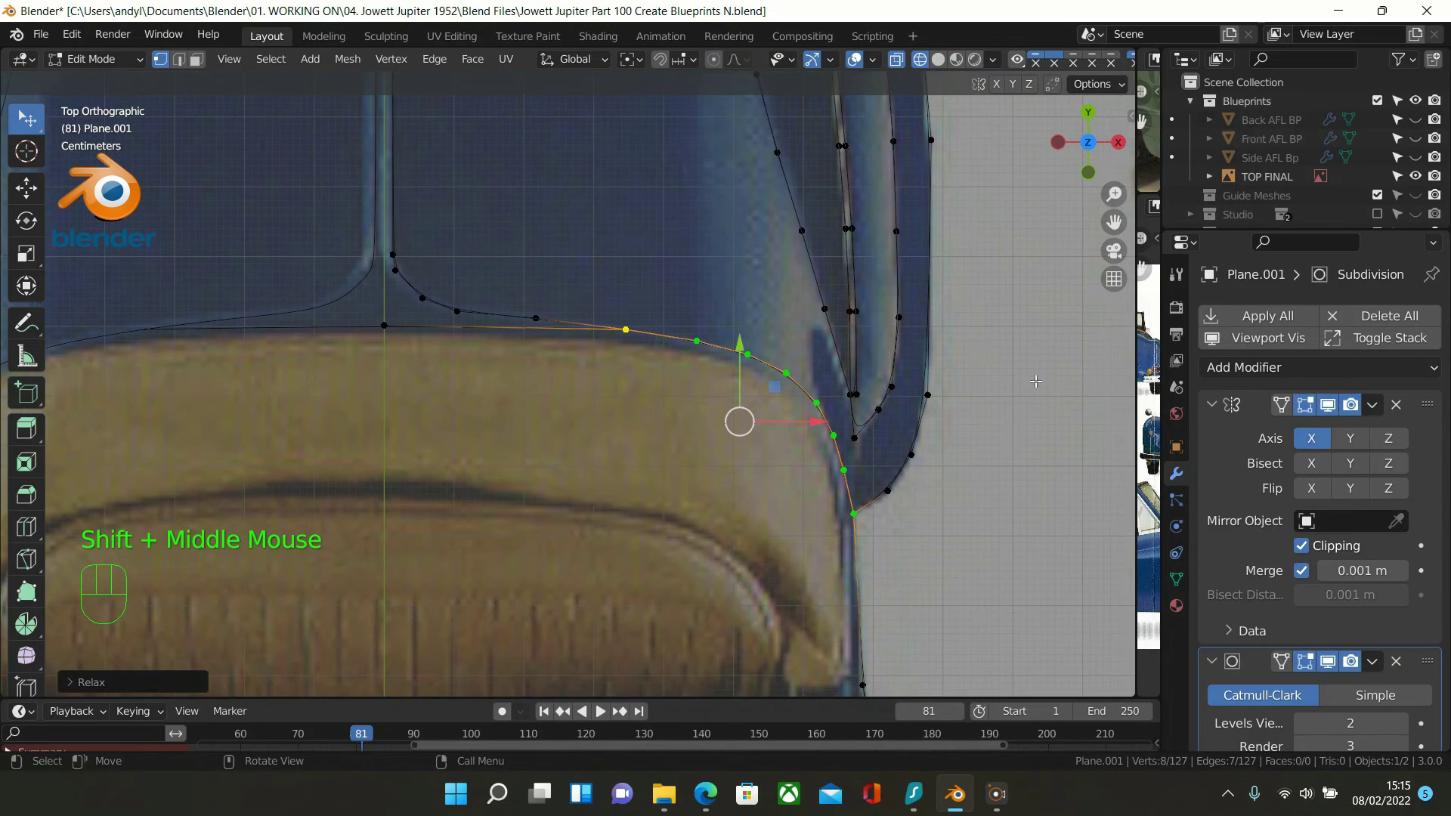
{"action": "key", "text": "shift+d"}
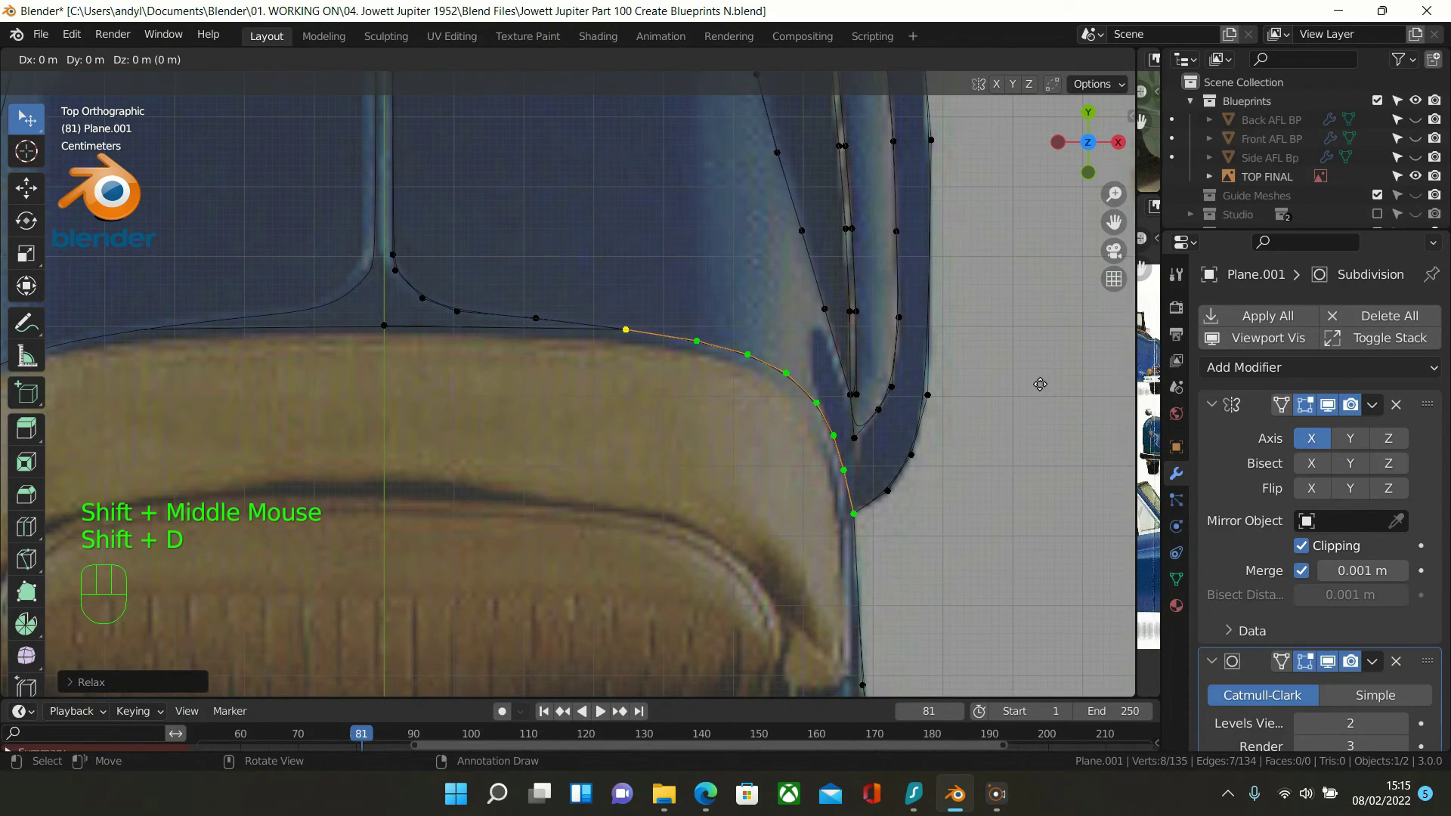
{"action": "key", "text": "s"}
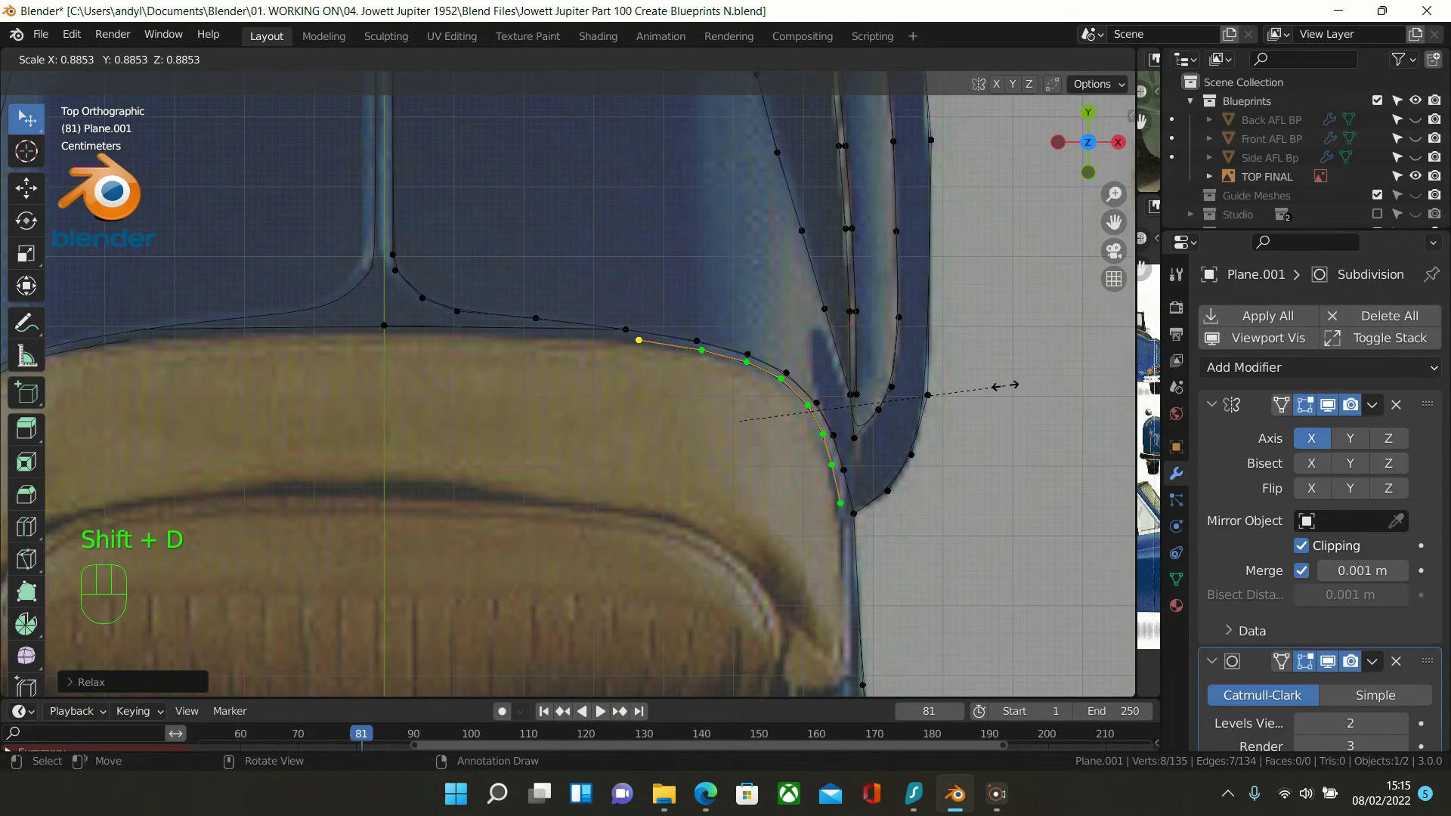
{"action": "left_click", "coordinate": [991, 387]}
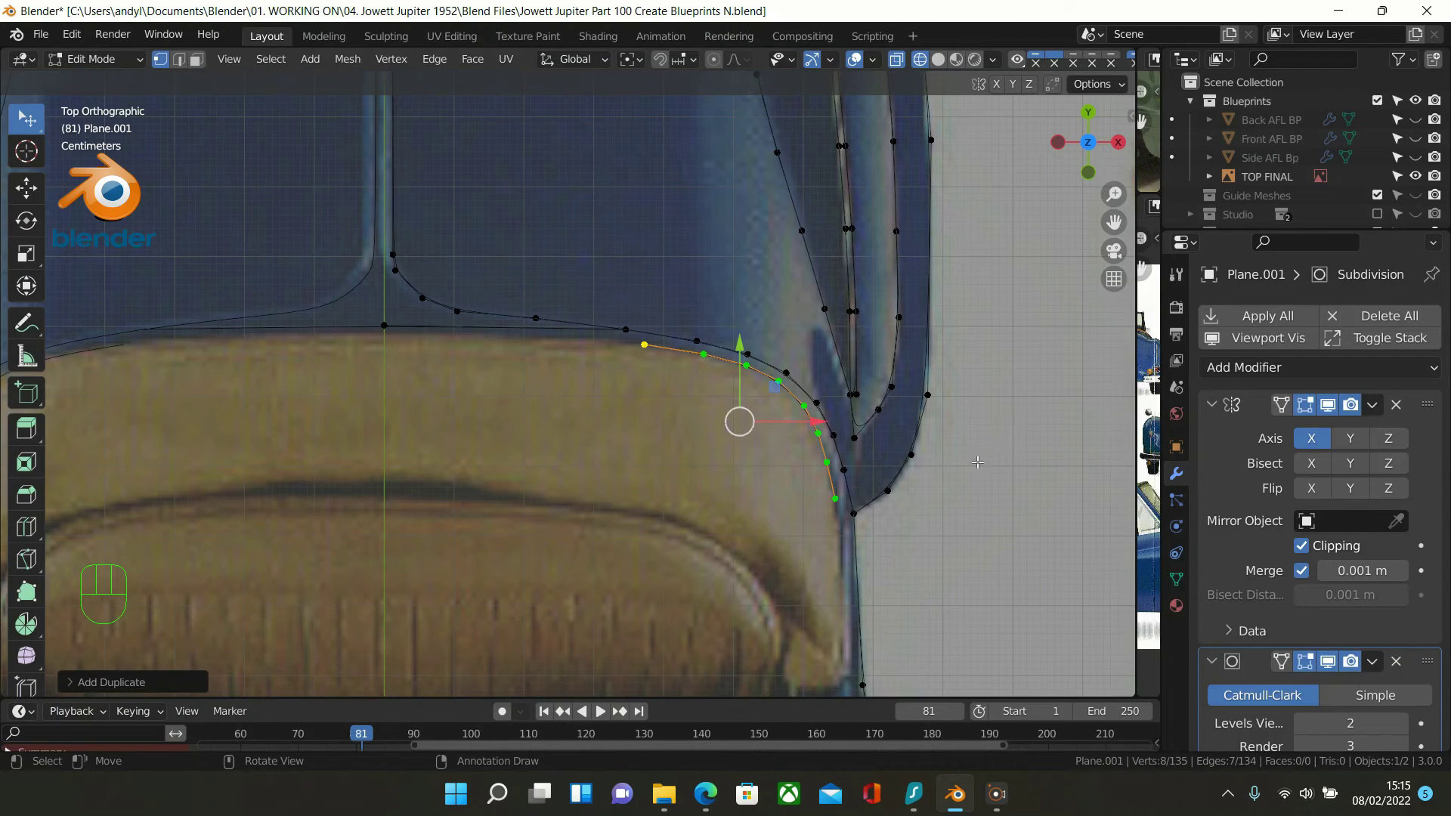
Move the duplicated path's rear end vertex backward until it sits beside the wing outline's rear corner
{"action": "left_click", "coordinate": [839, 493]}
{"action": "scroll", "coordinate": [839, 495], "scroll_direction": "up", "scroll_amount": 2}
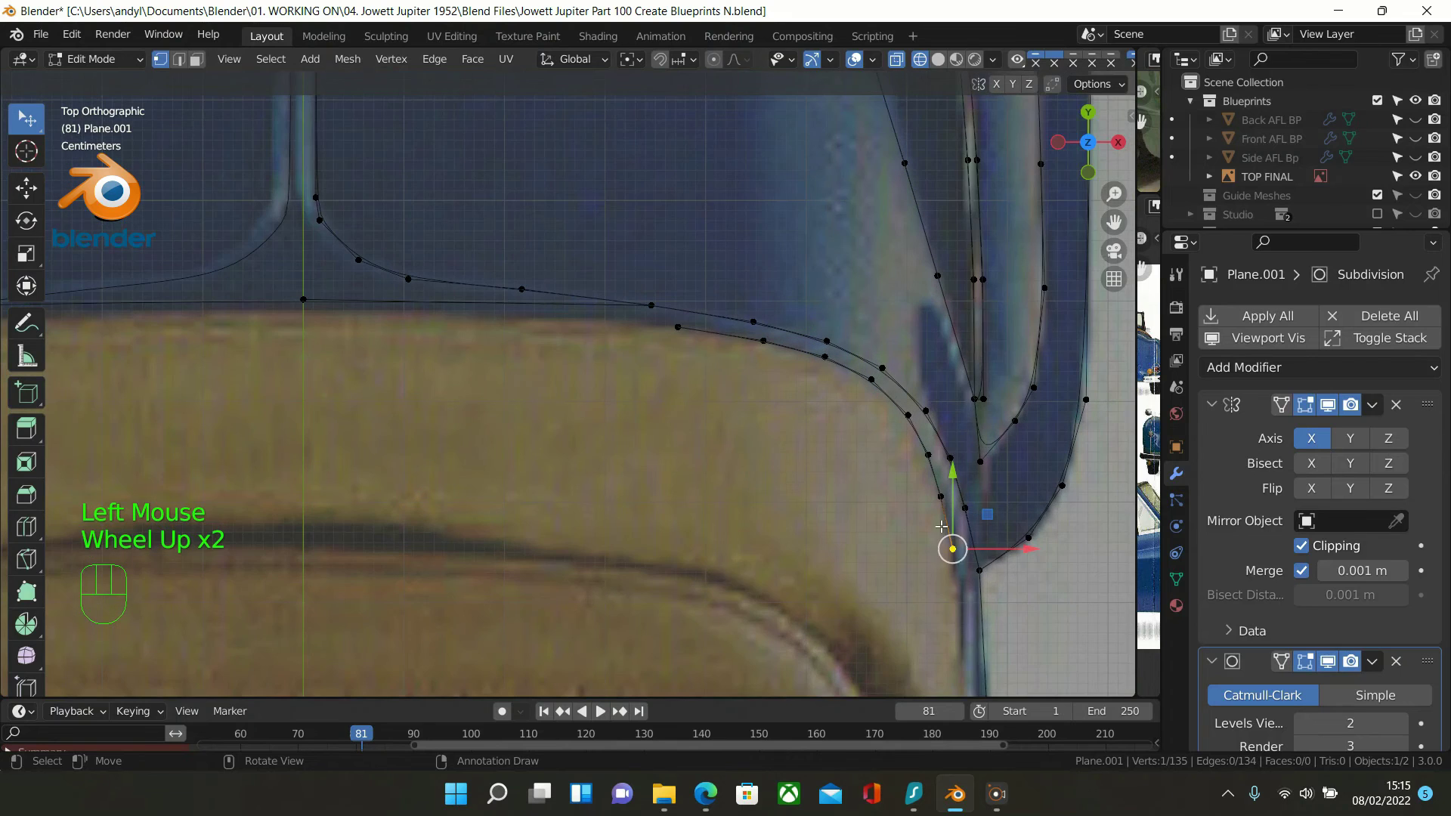
{"action": "key", "text": "g"}
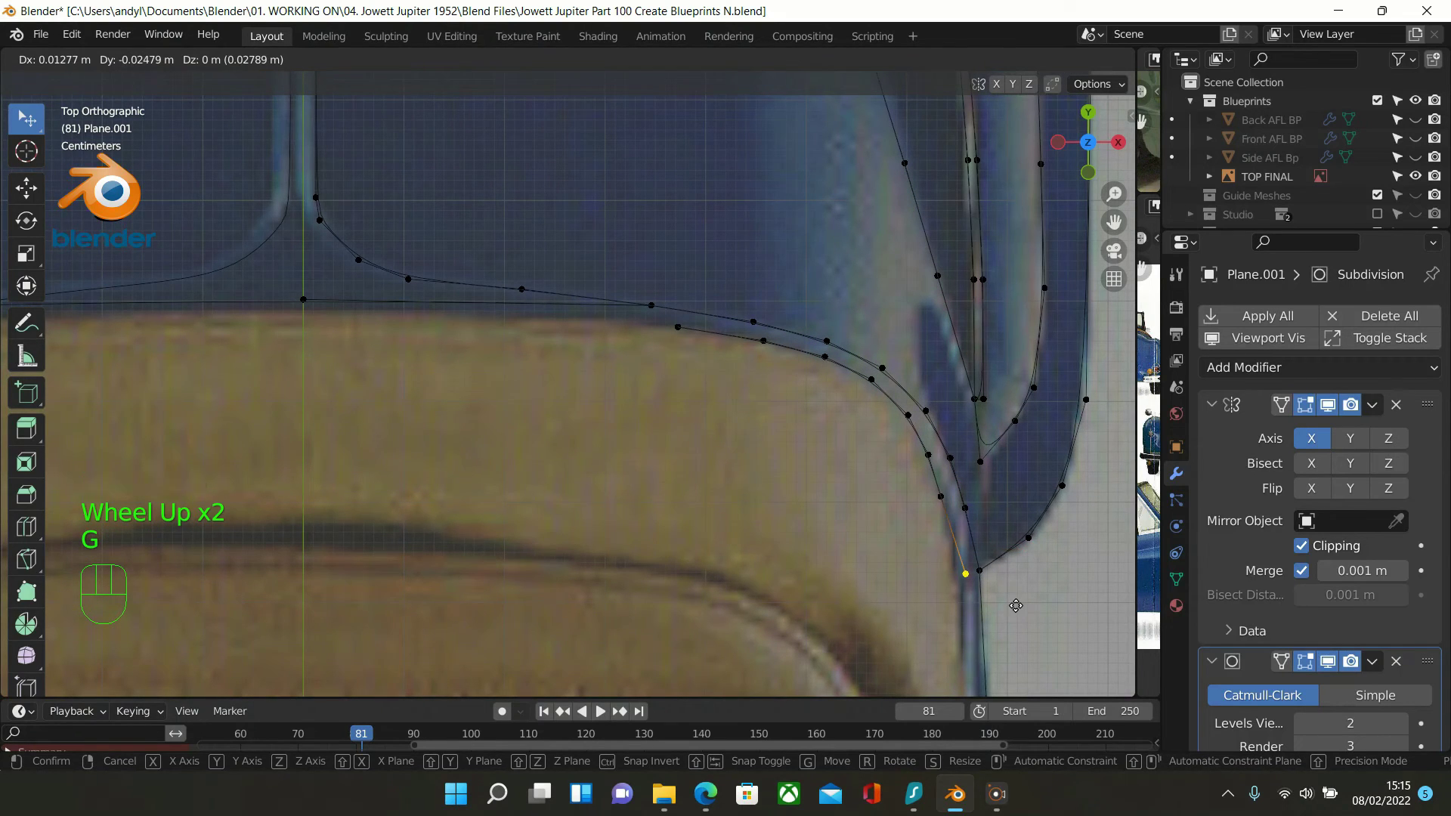
{"action": "key", "text": "shift"}
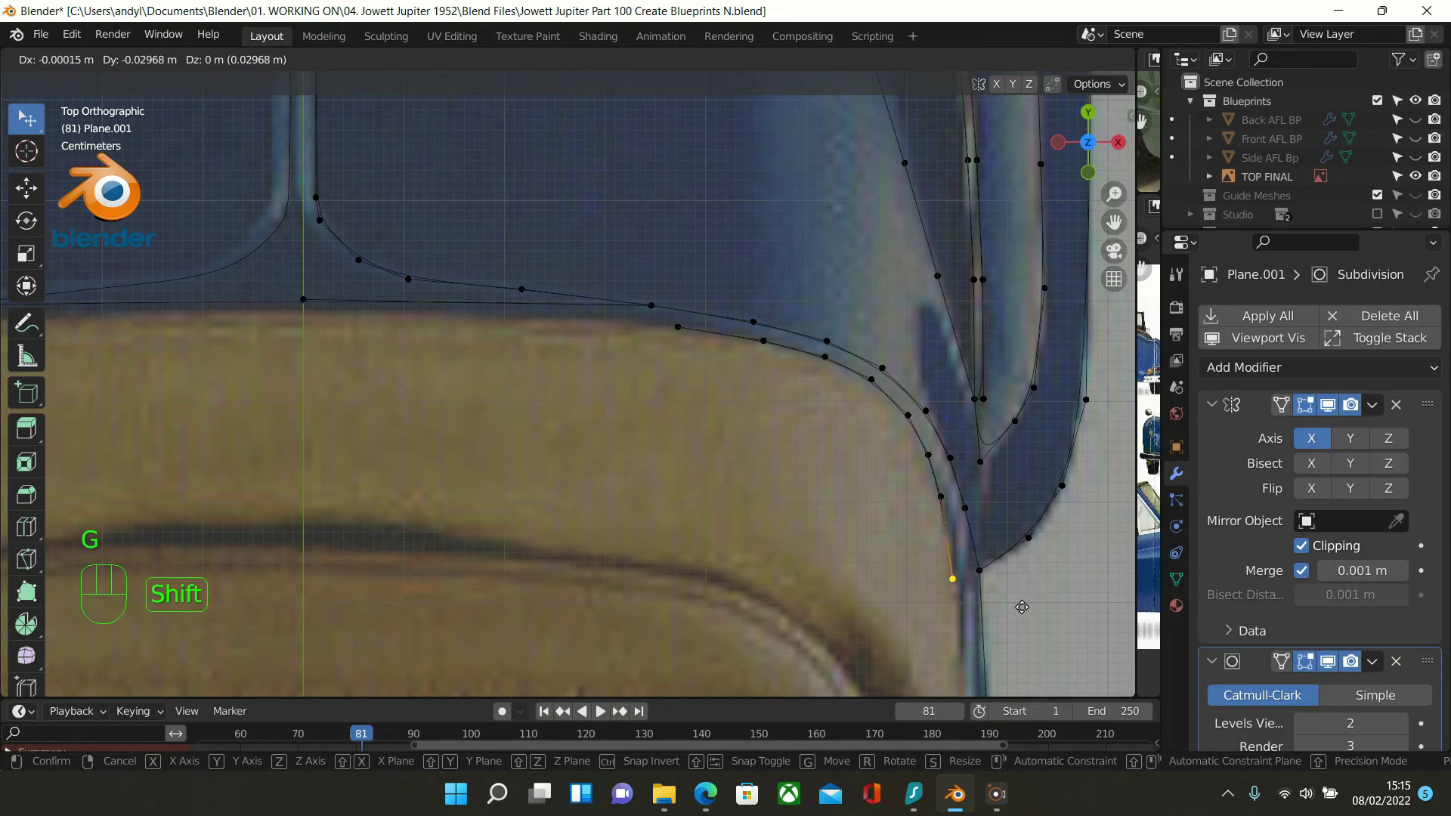
{"action": "left_click", "coordinate": [1079, 587], "text": "shift"}
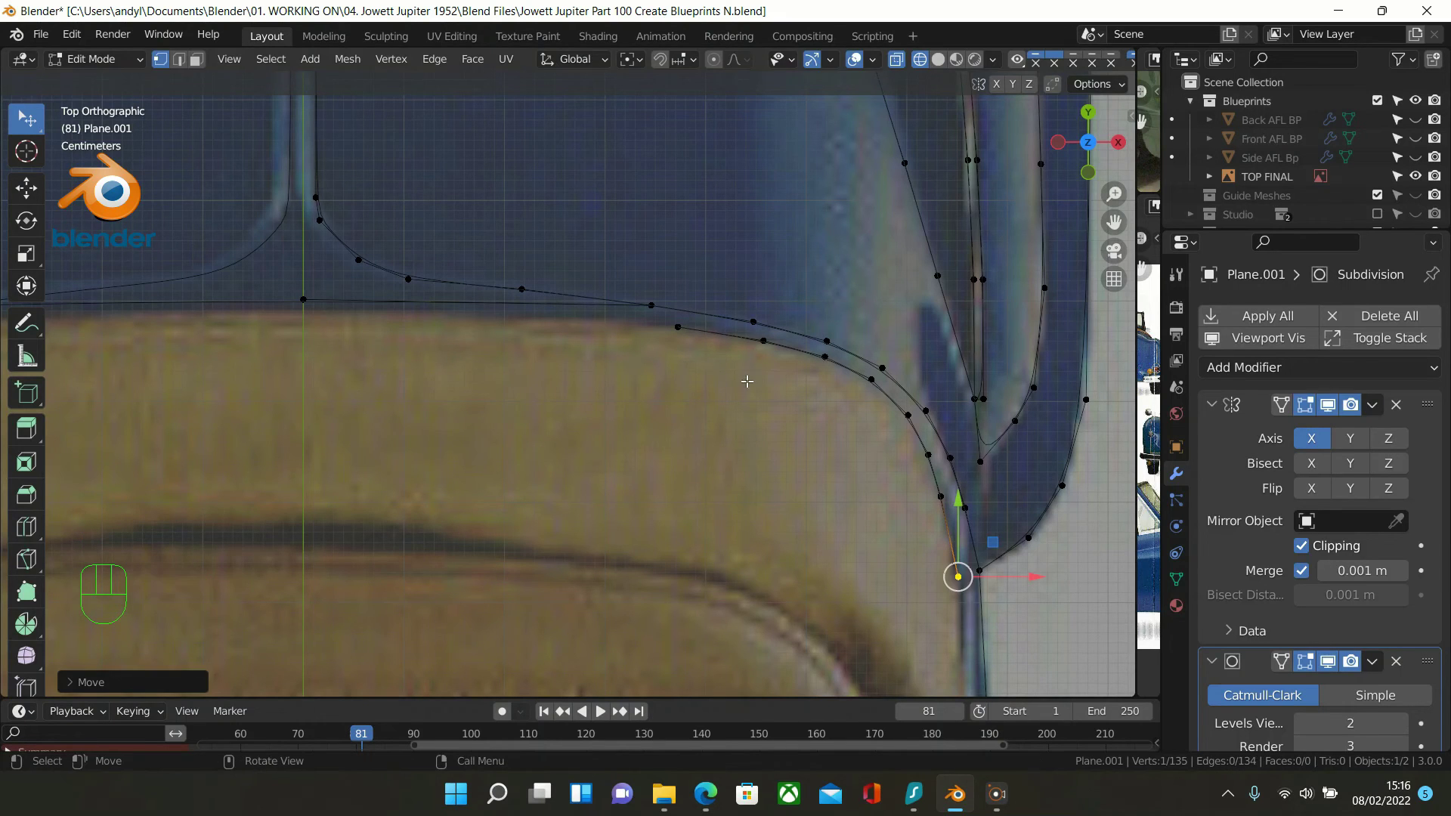
Extrude two vertices inward from the duplicated path's front end along the tan cockpit edge towards the centreline
{"action": "left_click", "coordinate": [677, 326]}
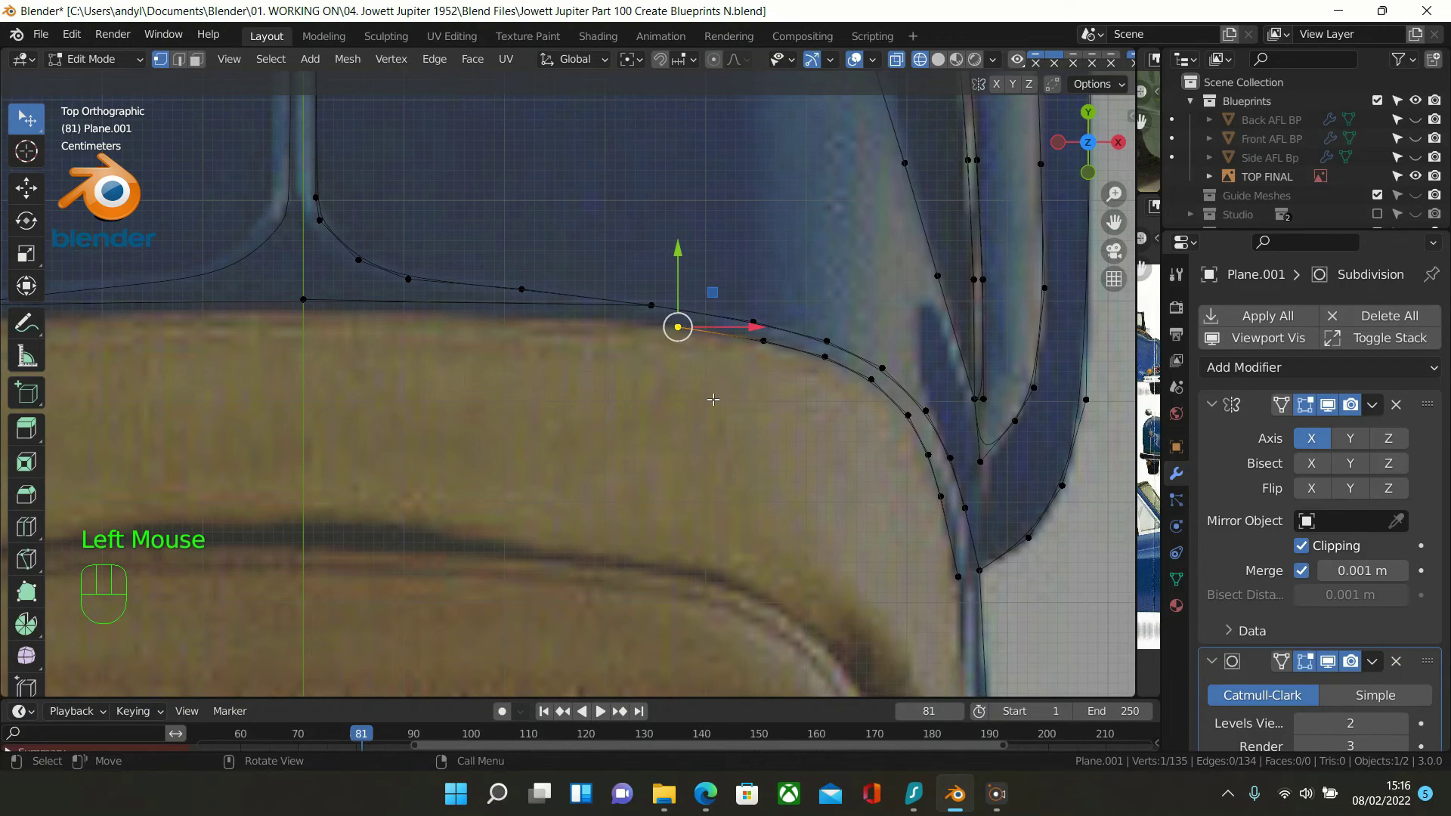
{"action": "key", "text": "e"}
{"action": "left_click", "coordinate": [611, 389]}
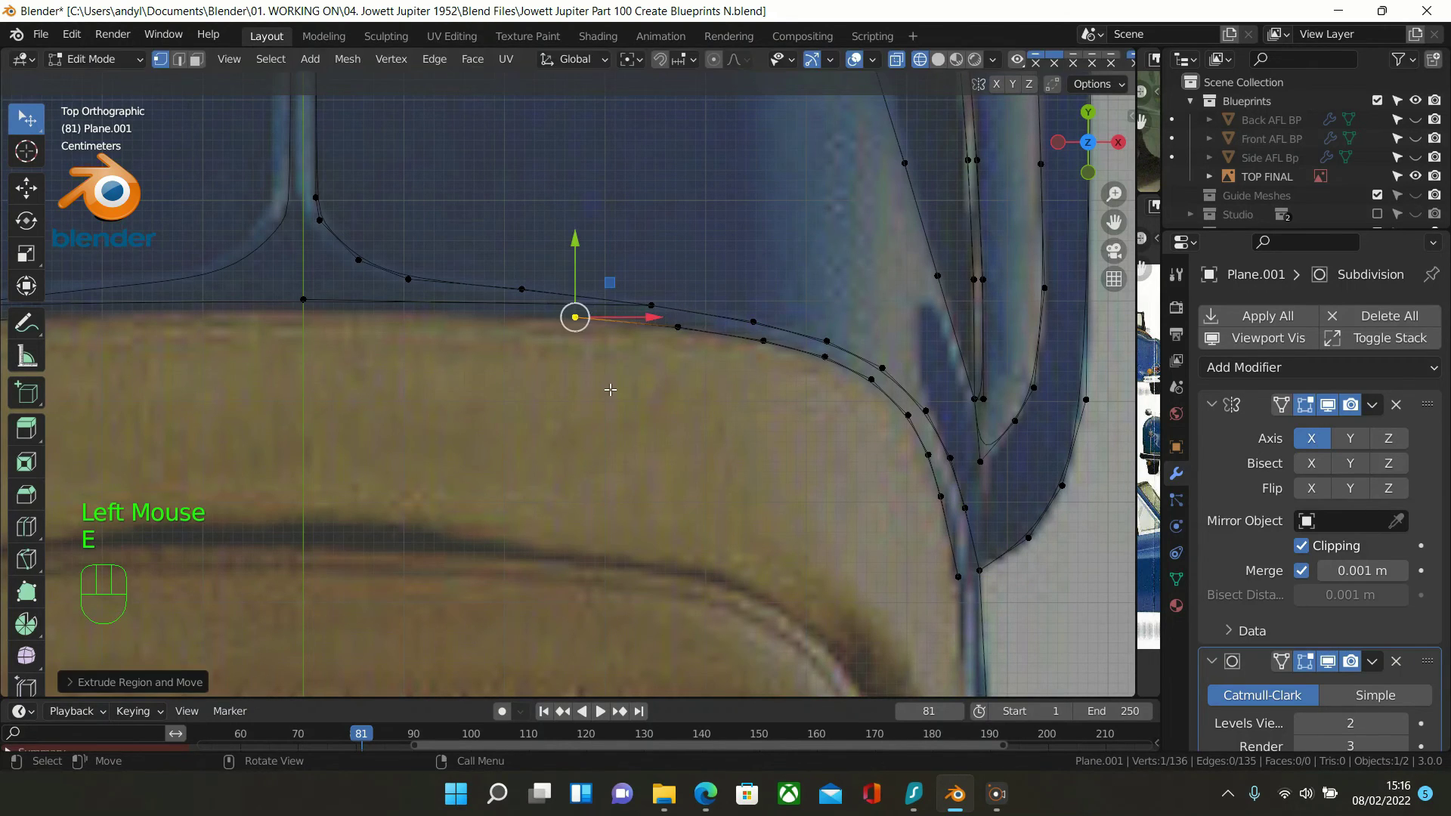
{"action": "key", "text": "e"}
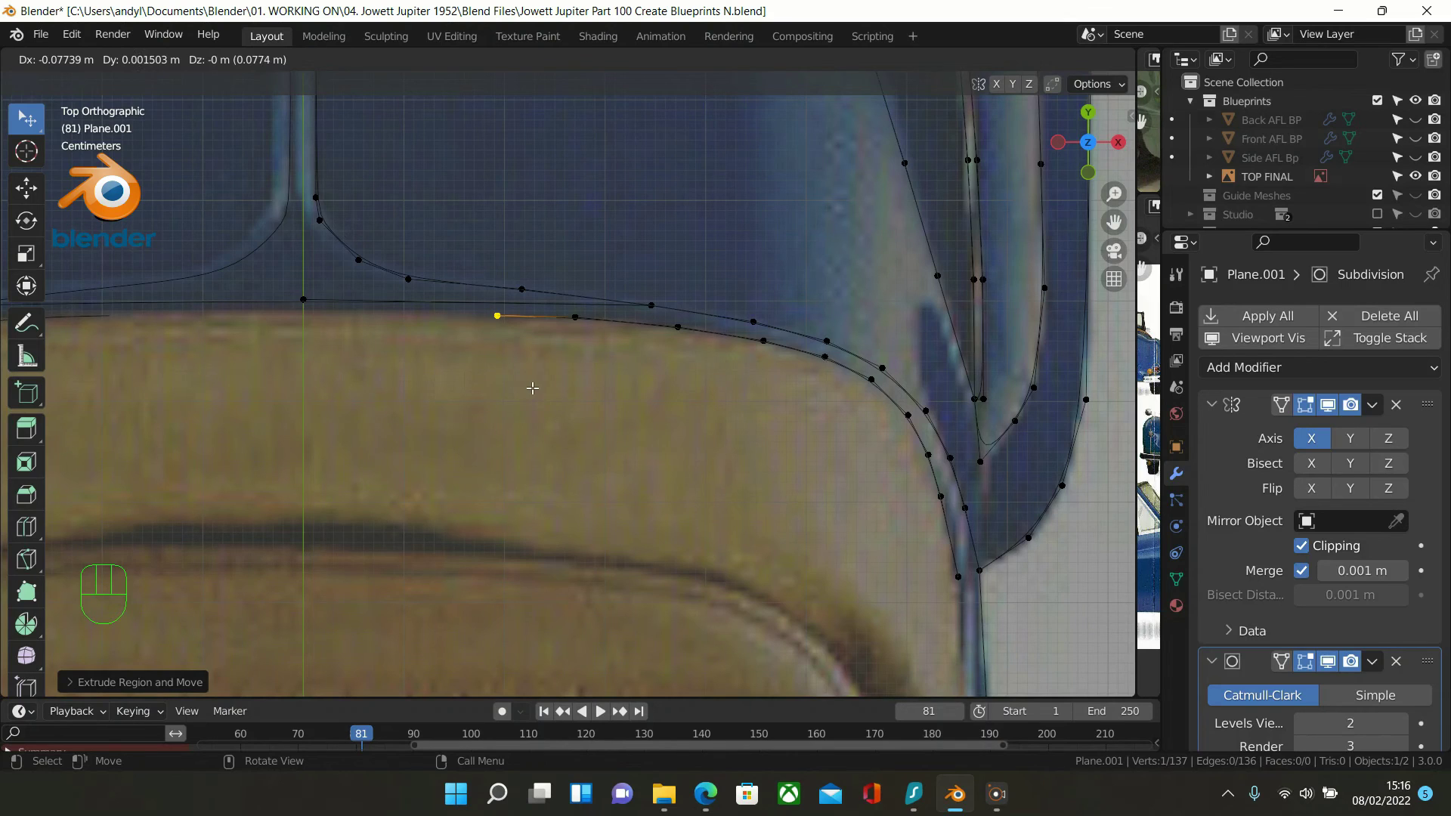
{"action": "left_click", "coordinate": [534, 388]}
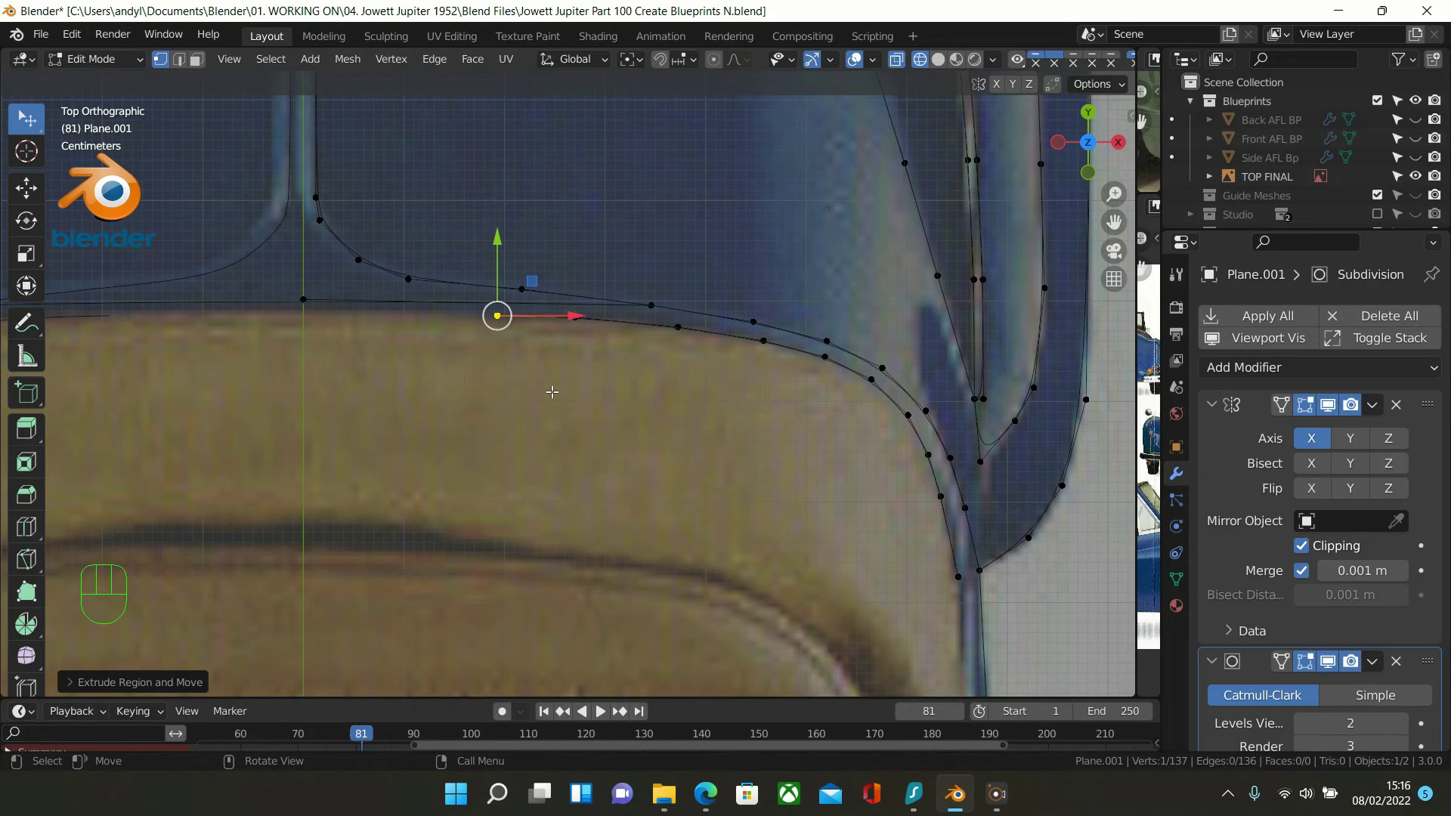
Extrude the duplicated path's inner end vertex along the X axis to the centreline, closing the tan cockpit edge
{"action": "key", "text": "e"}
{"action": "key", "text": "x"}
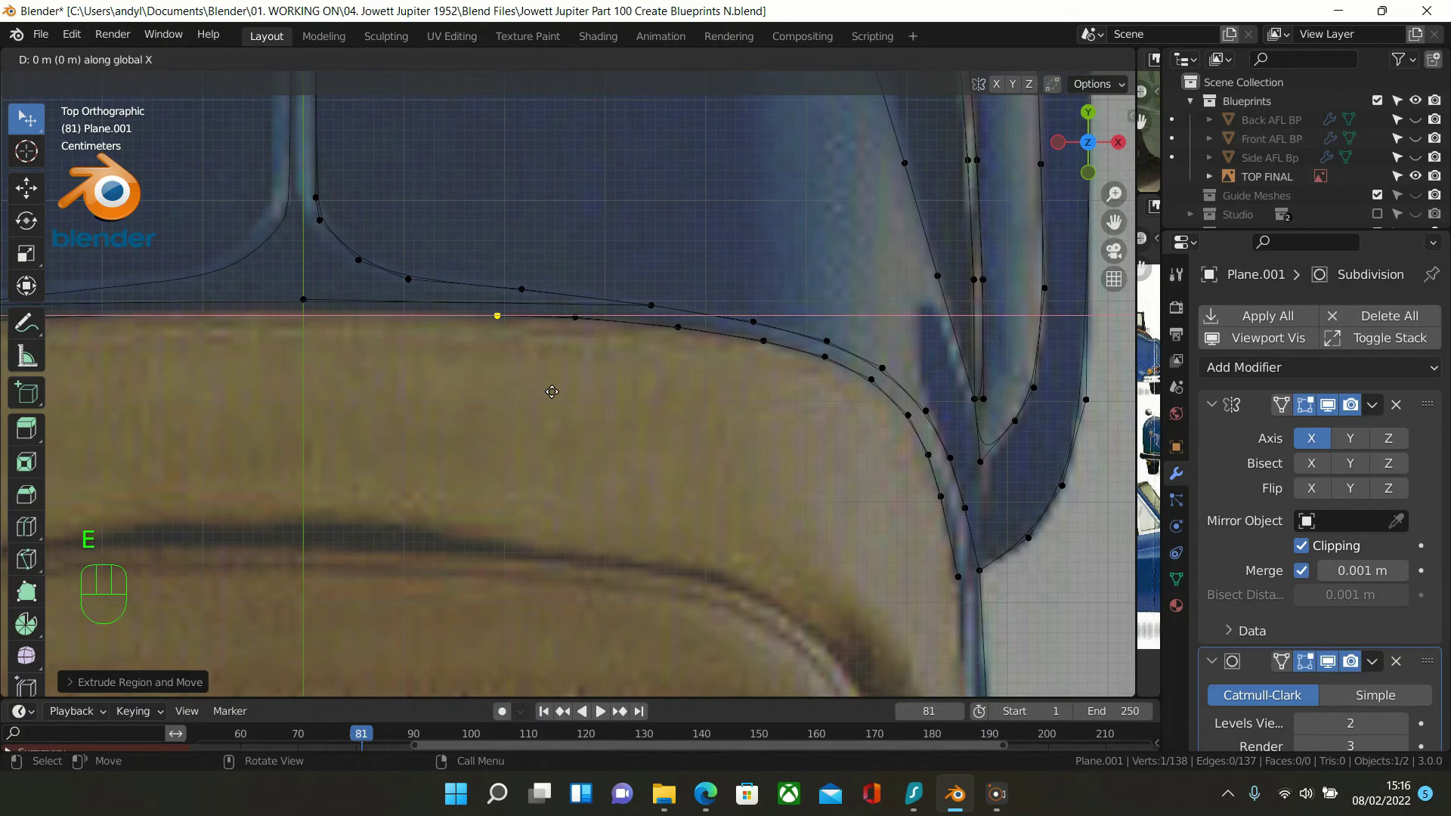
{"action": "left_click", "coordinate": [283, 386]}
{"action": "scroll", "coordinate": [911, 278], "scroll_direction": "down", "scroll_amount": 2}
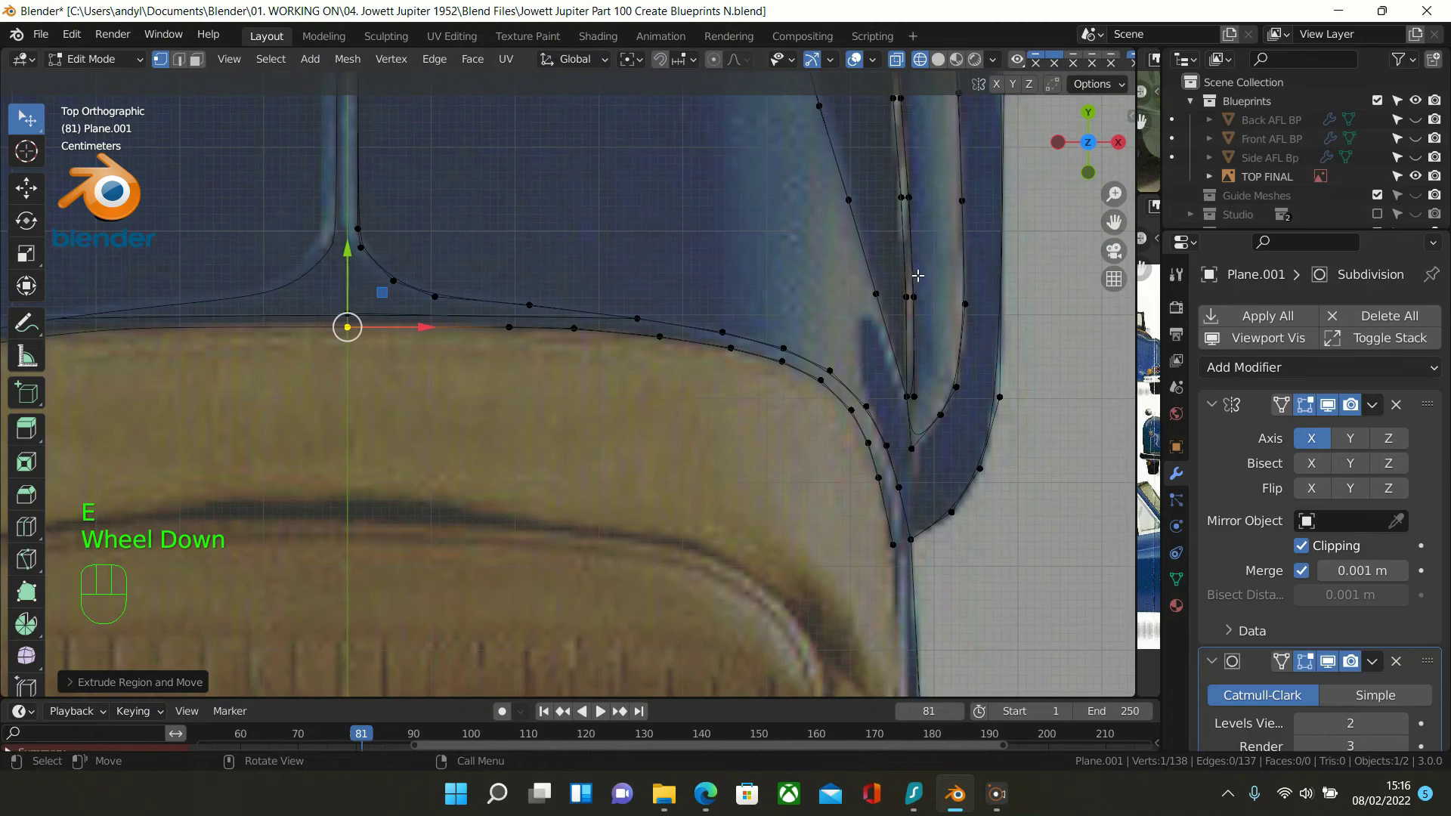
Examine the smoothed, mirrored outlines in Object Mode, comparing the whole car and the double cockpit edge with the reference image
{"action": "key", "text": "Tab"}
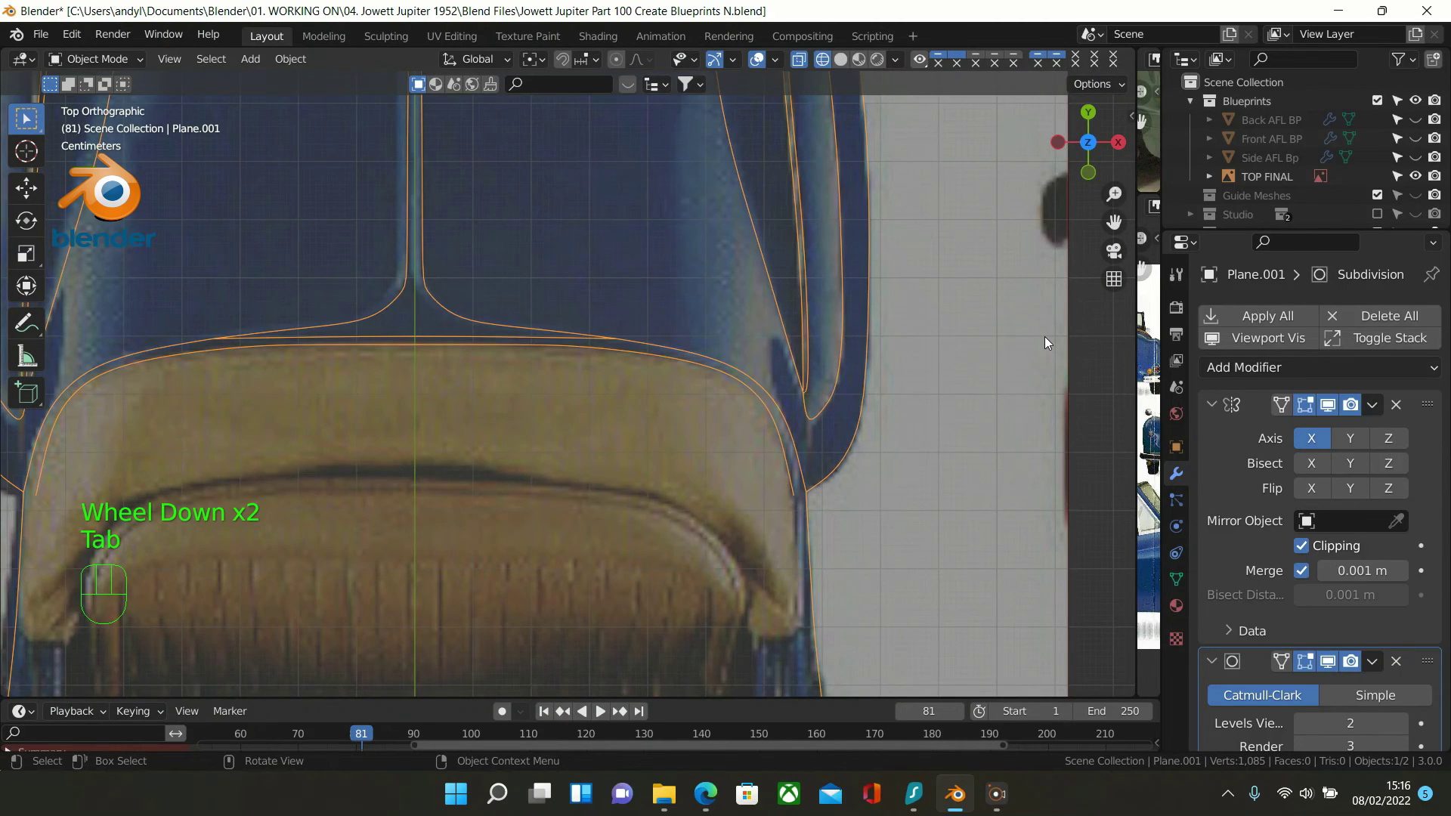
{"action": "scroll", "coordinate": [1044, 337], "scroll_direction": "down", "scroll_amount": 2}
{"action": "scroll", "coordinate": [1044, 337], "scroll_direction": "down", "scroll_amount": 3}
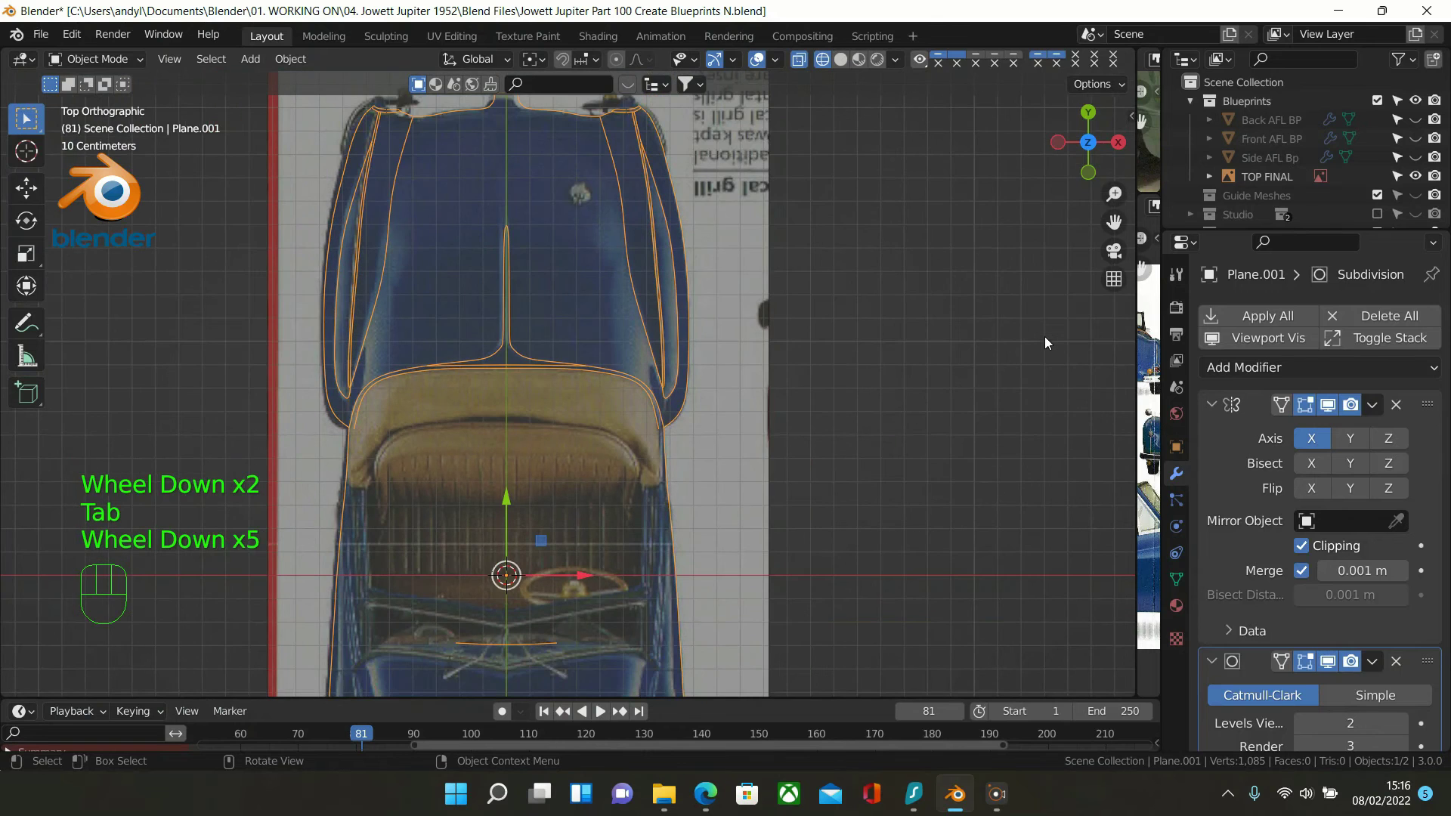
{"action": "scroll", "coordinate": [1044, 342], "scroll_direction": "down", "scroll_amount": 1}
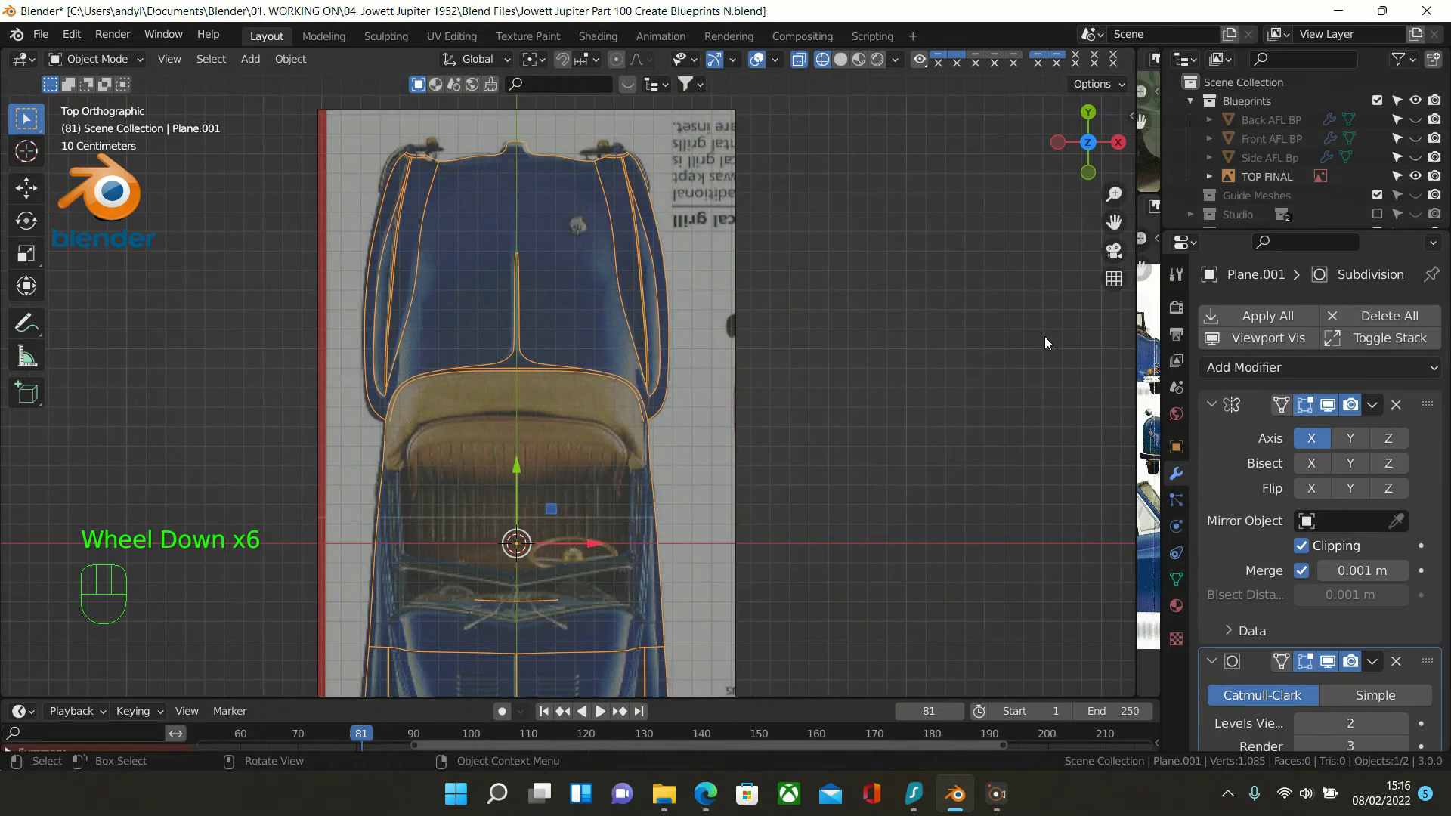
{"action": "scroll", "coordinate": [1044, 341], "scroll_direction": "up", "scroll_amount": 1}
{"action": "scroll", "coordinate": [1045, 338], "scroll_direction": "up", "scroll_amount": 3}
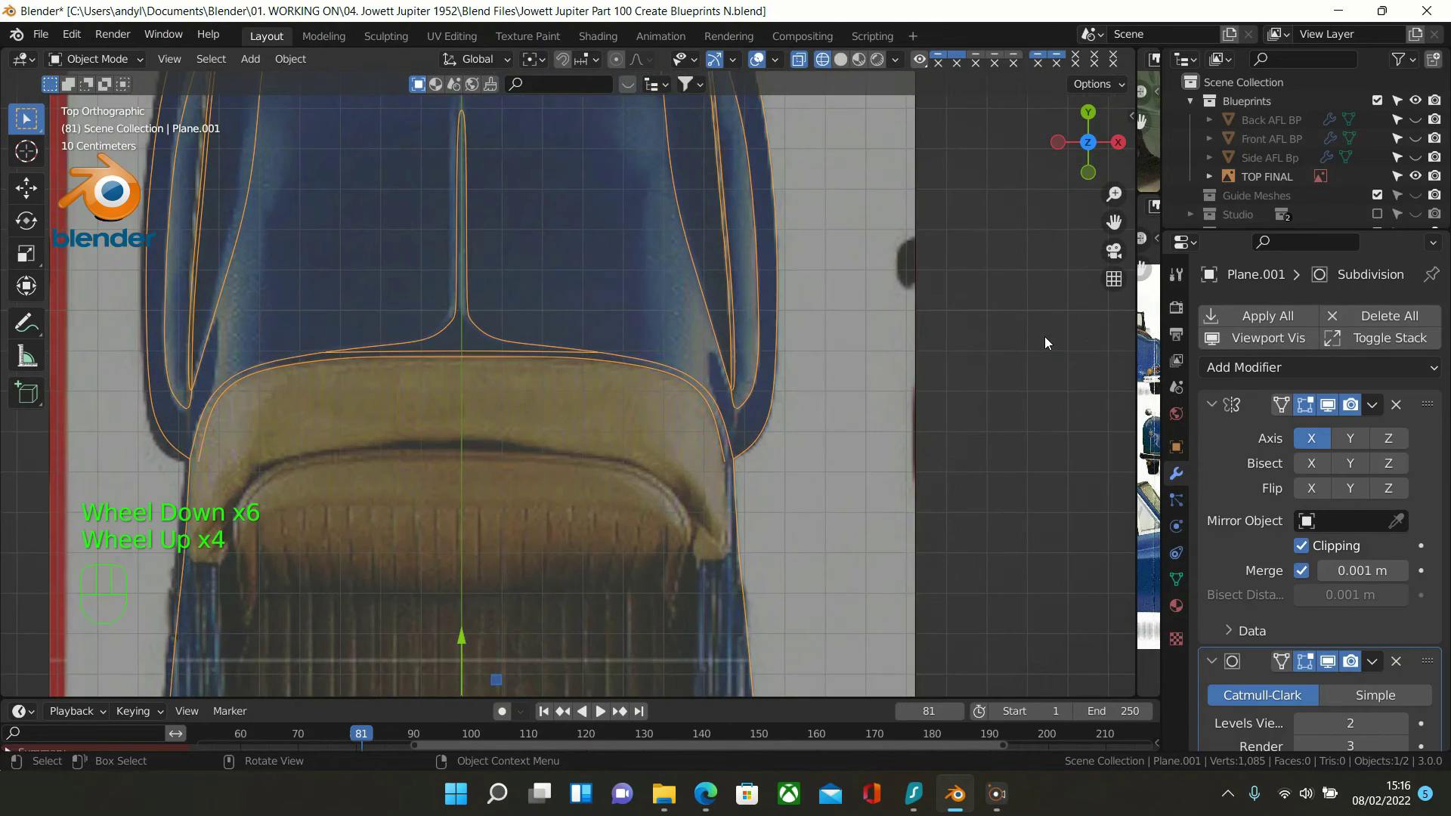
{"action": "middle_click_drag", "start_coordinate": [1045, 338], "coordinate": [999, 339], "text": "shift"}
{"action": "scroll", "coordinate": [814, 486], "scroll_direction": "up", "scroll_amount": 2}
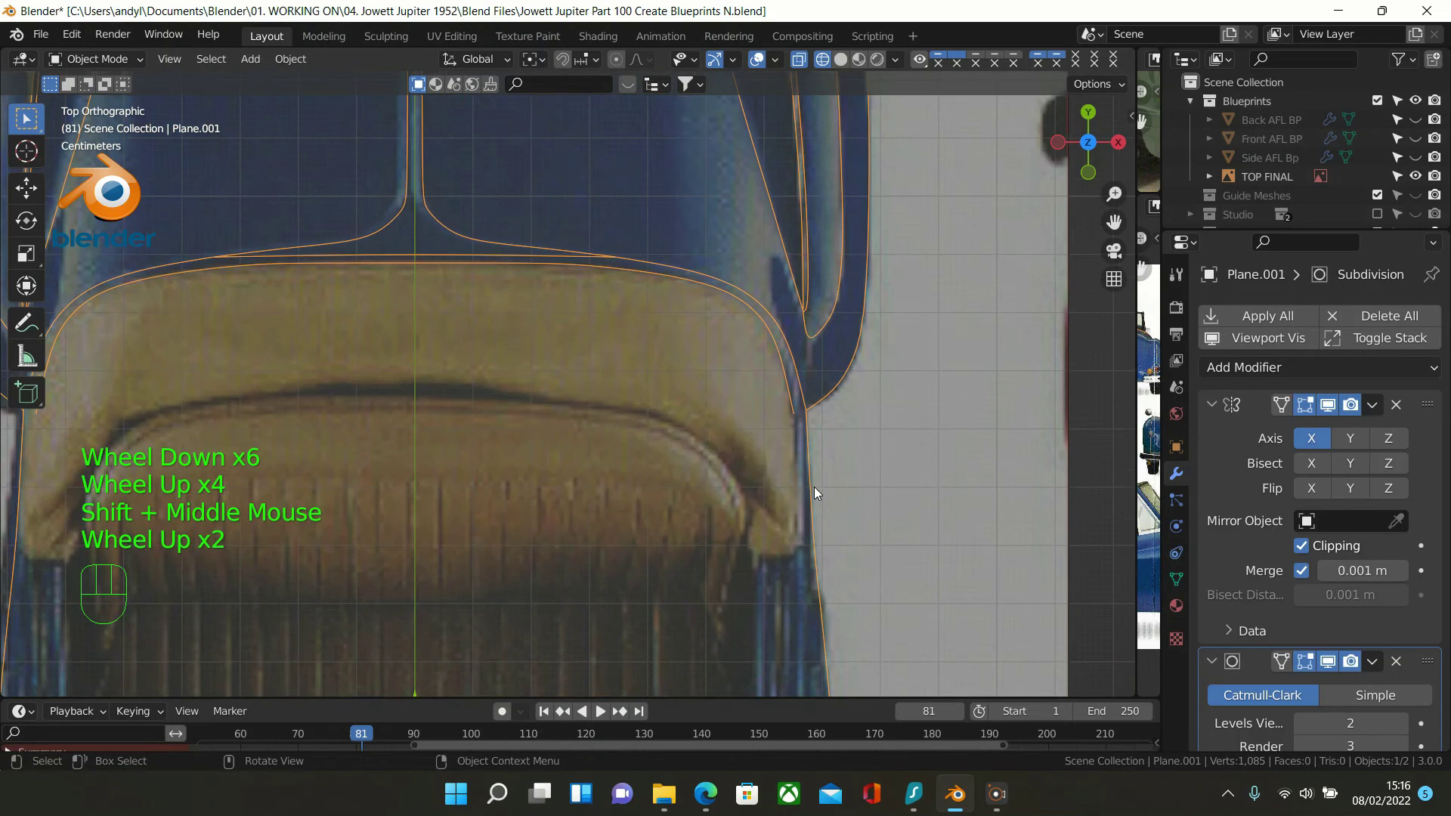
{"action": "middle_click_drag", "start_coordinate": [814, 460], "coordinate": [802, 356], "text": "shift"}
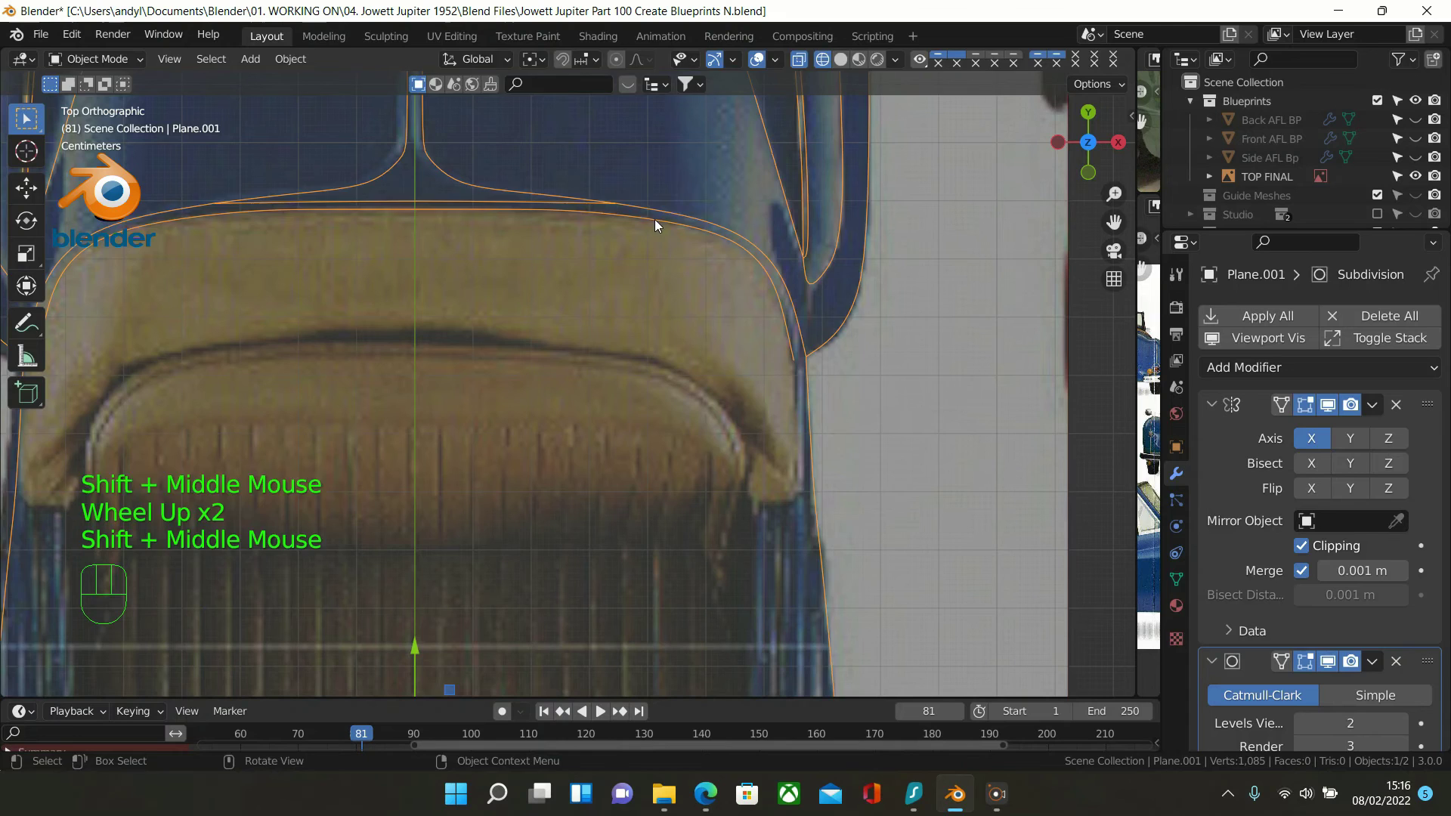
Duplicate the curved six-vertex corner section of the tan cockpit edge and place the copy along the seat back's upper curve
{"action": "key", "text": "Tab"}
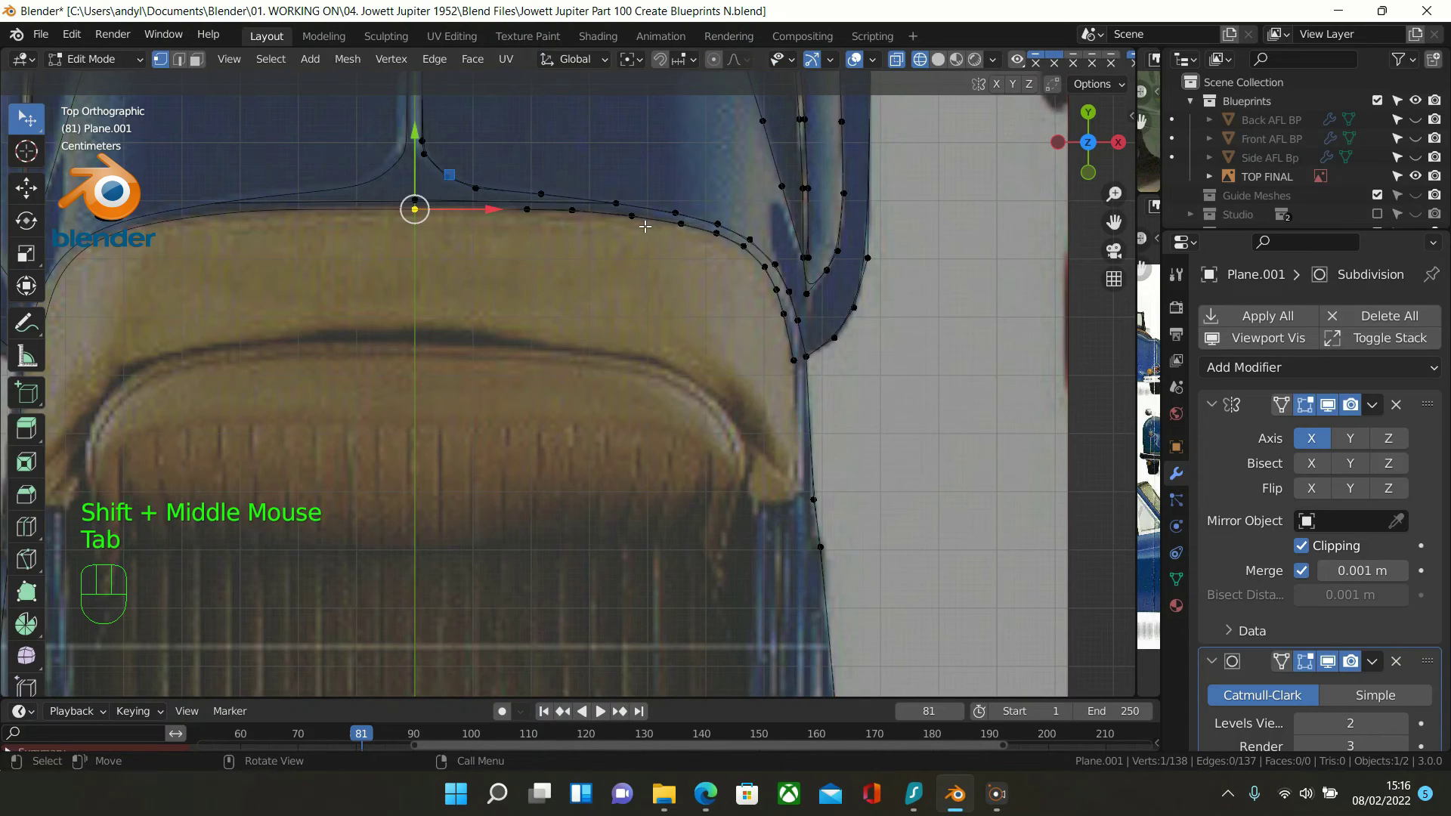
{"action": "left_click", "coordinate": [632, 215]}
{"action": "left_click", "coordinate": [777, 290], "text": "ctrl"}
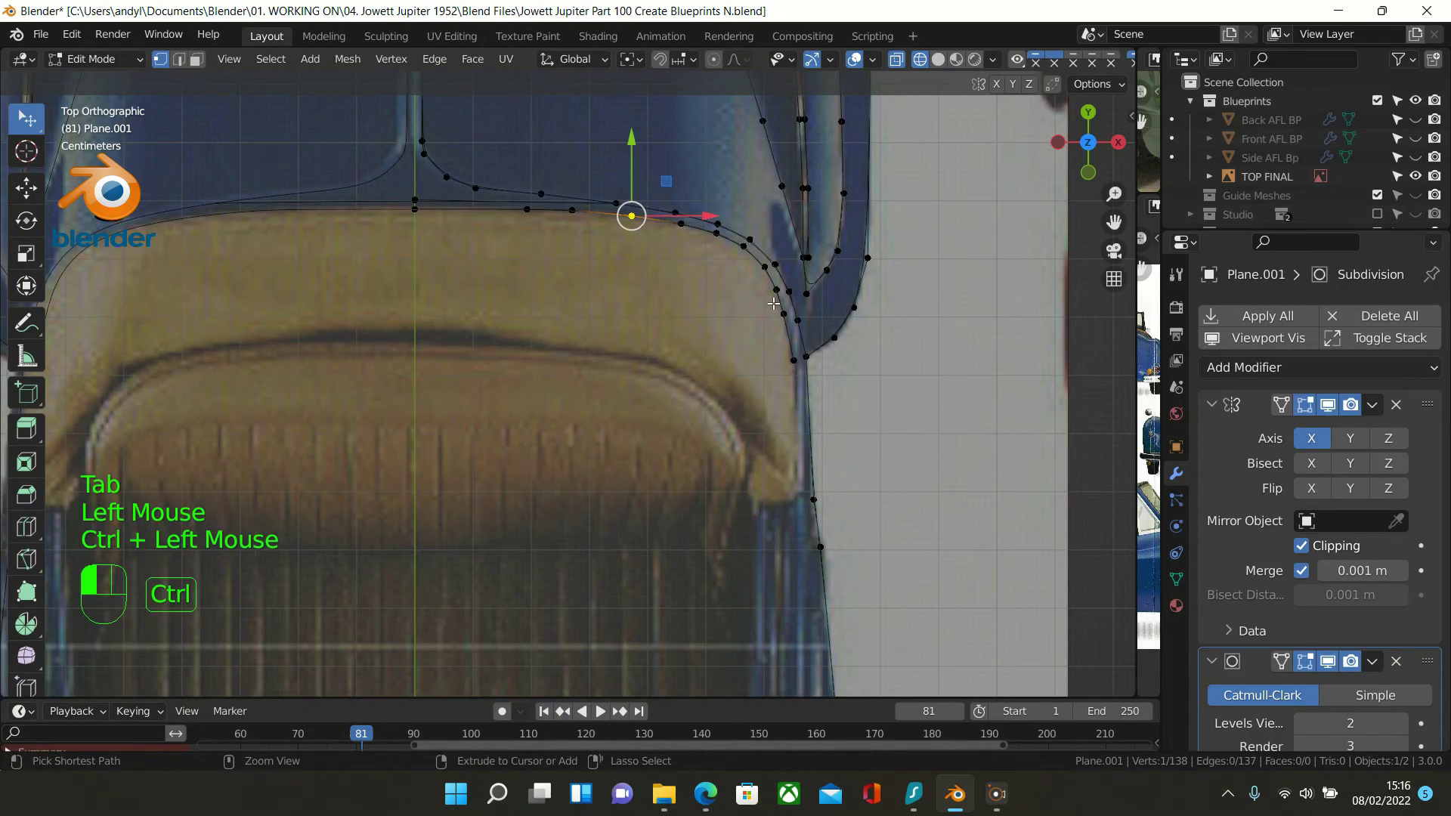
{"action": "key", "text": "shift+d"}
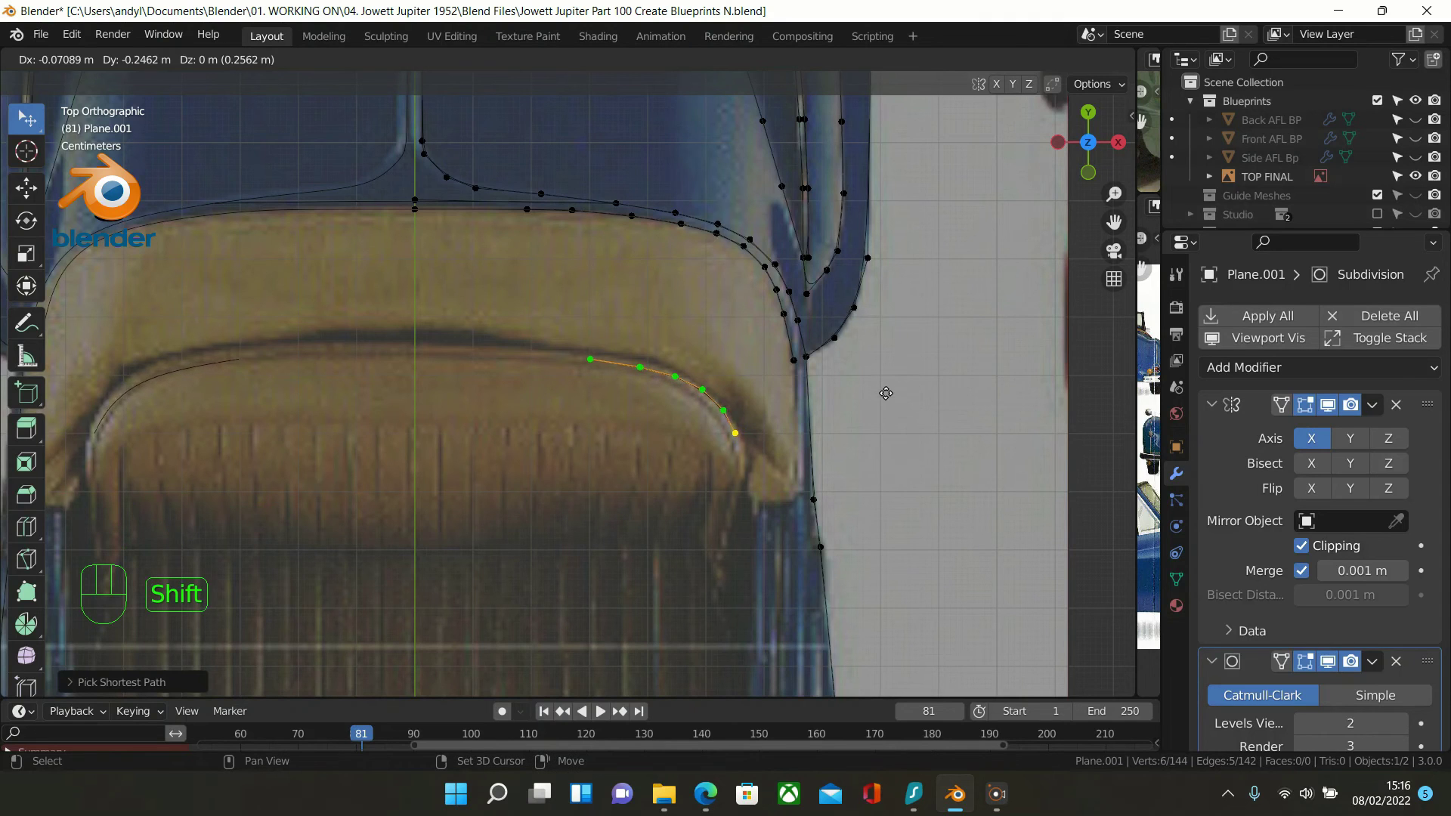
{"action": "left_click", "coordinate": [893, 343]}
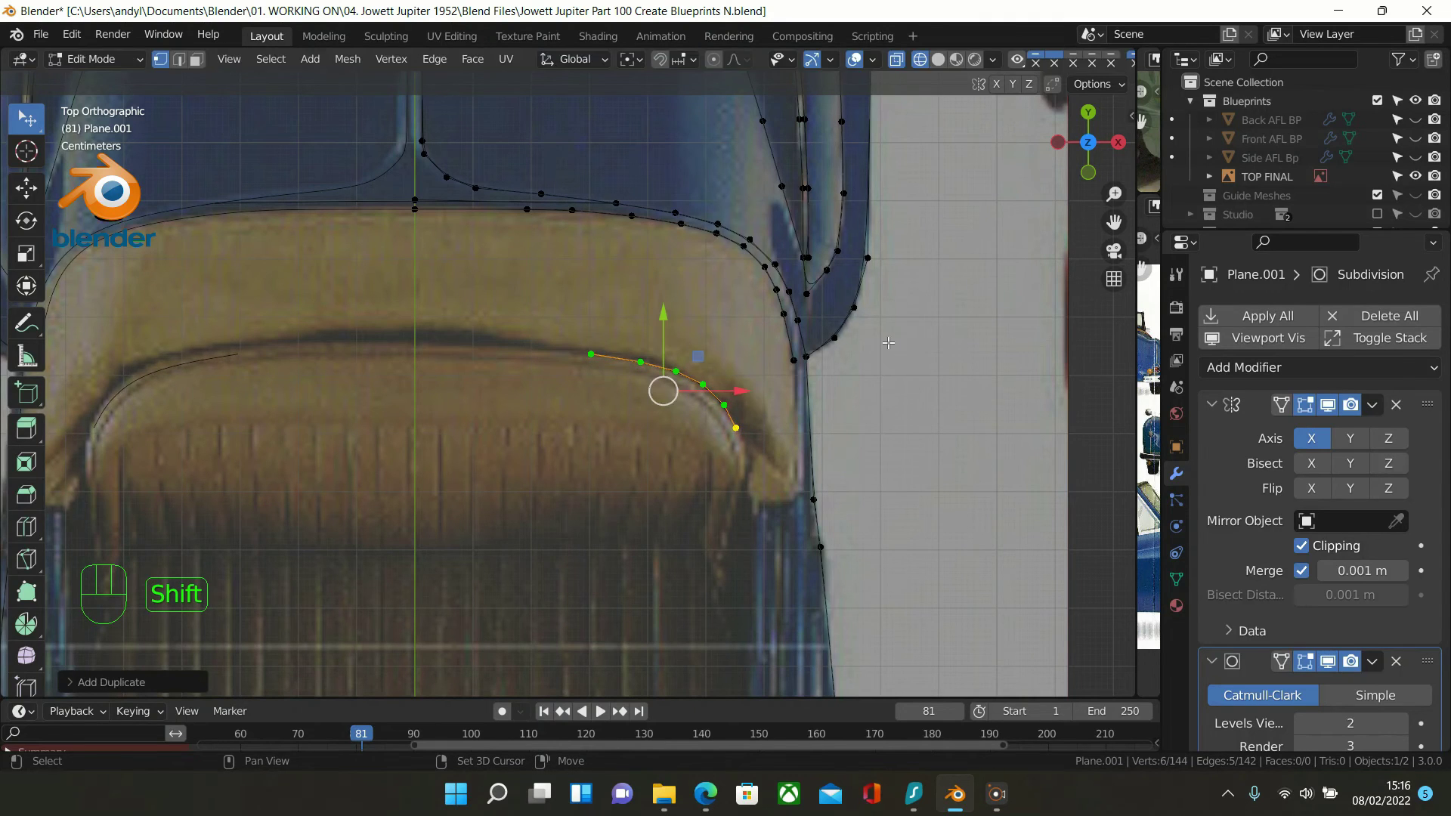
Extrude two vertices inward from the seat-back curve's inner end, finishing on the centreline
{"action": "left_click", "coordinate": [583, 352]}
{"action": "key", "text": "e"}
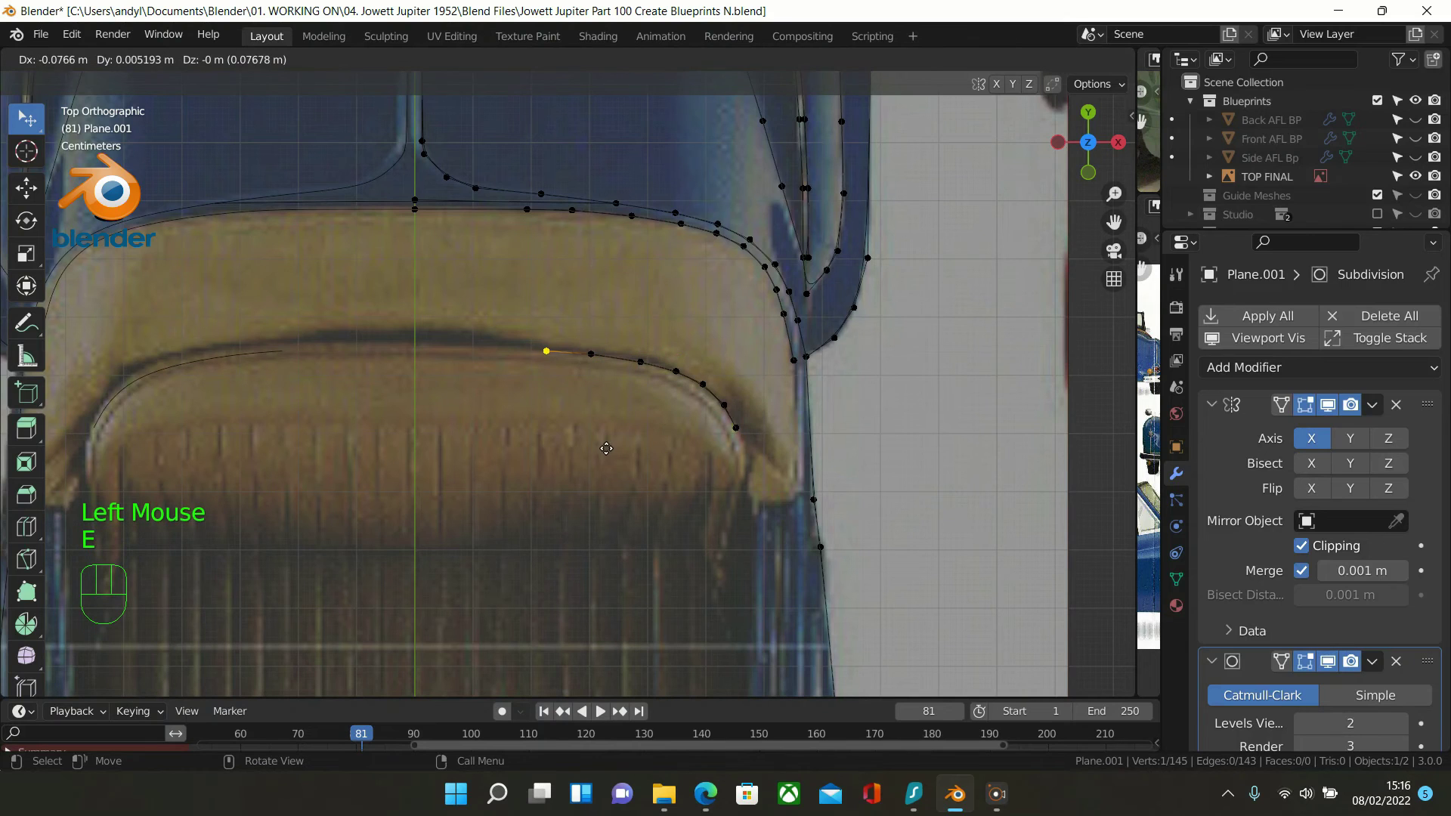
{"action": "left_click", "coordinate": [584, 448]}
{"action": "key", "text": "e"}
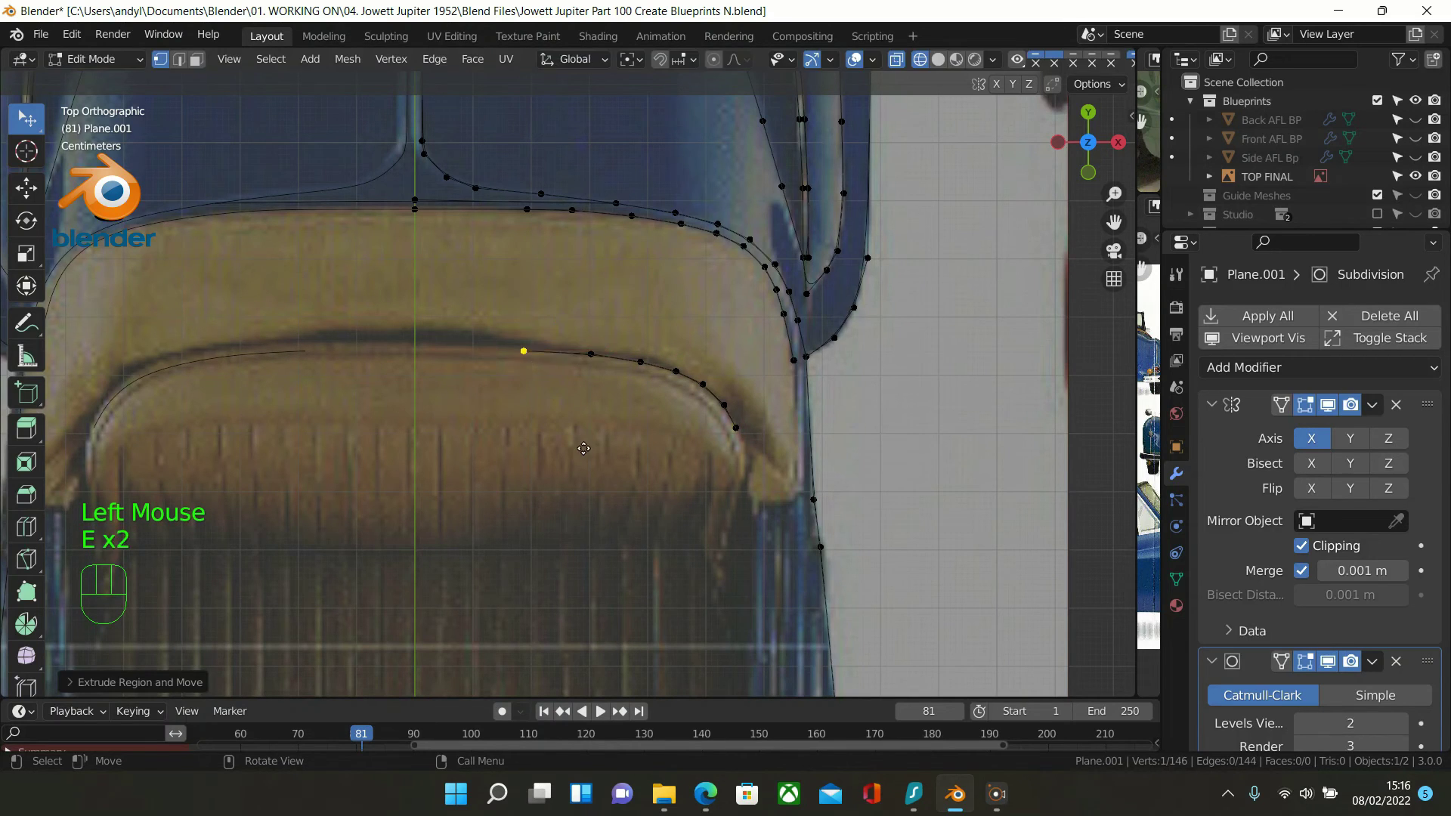
{"action": "left_click", "coordinate": [463, 440]}
Nudge the vertex beside the centreline slightly along Y so it follows the seat-back edge
{"action": "left_click", "coordinate": [523, 351]}
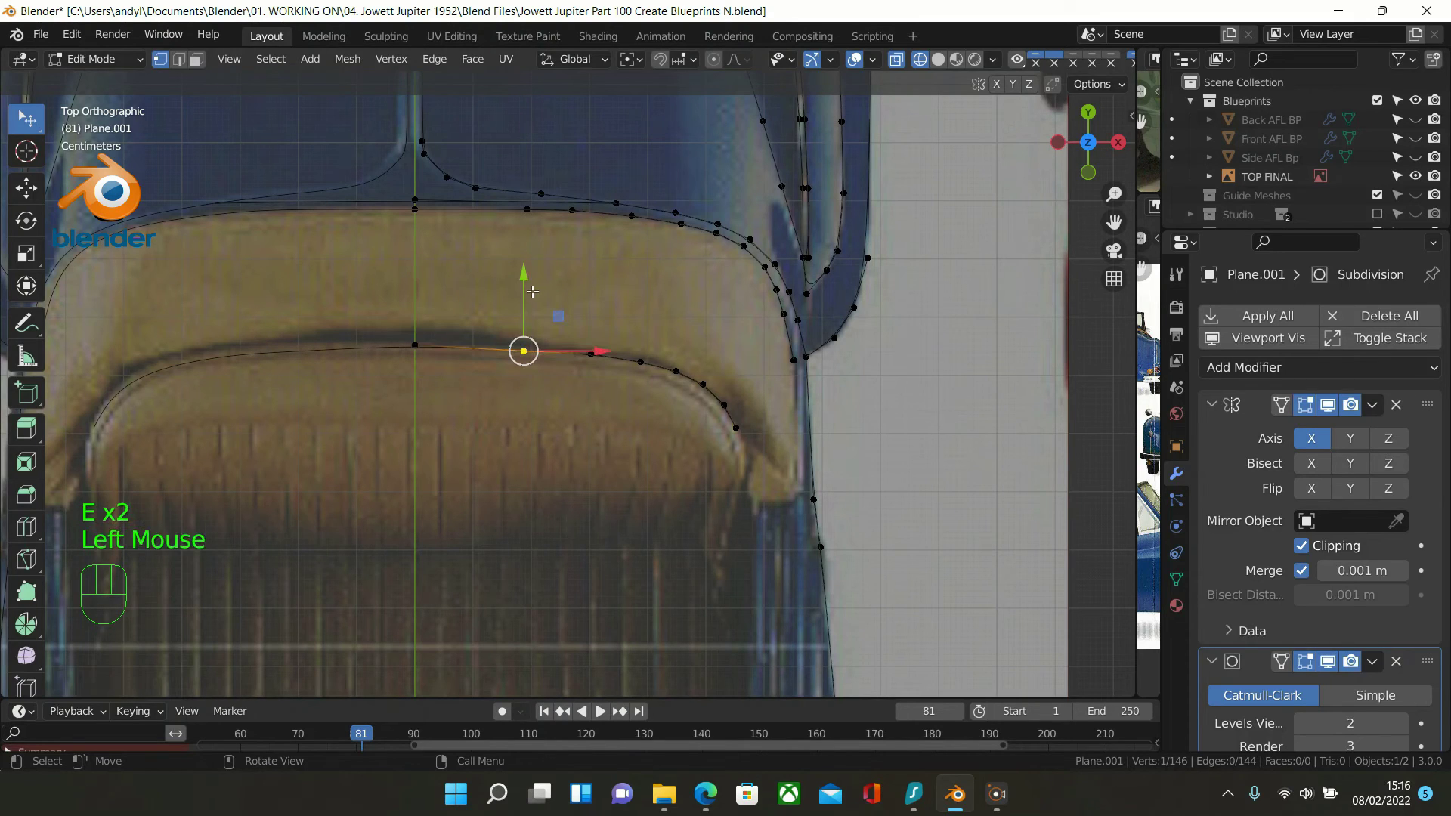
{"action": "left_click", "coordinate": [532, 292]}
{"action": "left_click", "coordinate": [524, 350]}
{"action": "left_click", "coordinate": [523, 286]}
{"action": "left_click_drag", "start_coordinate": [523, 286], "coordinate": [538, 290]}
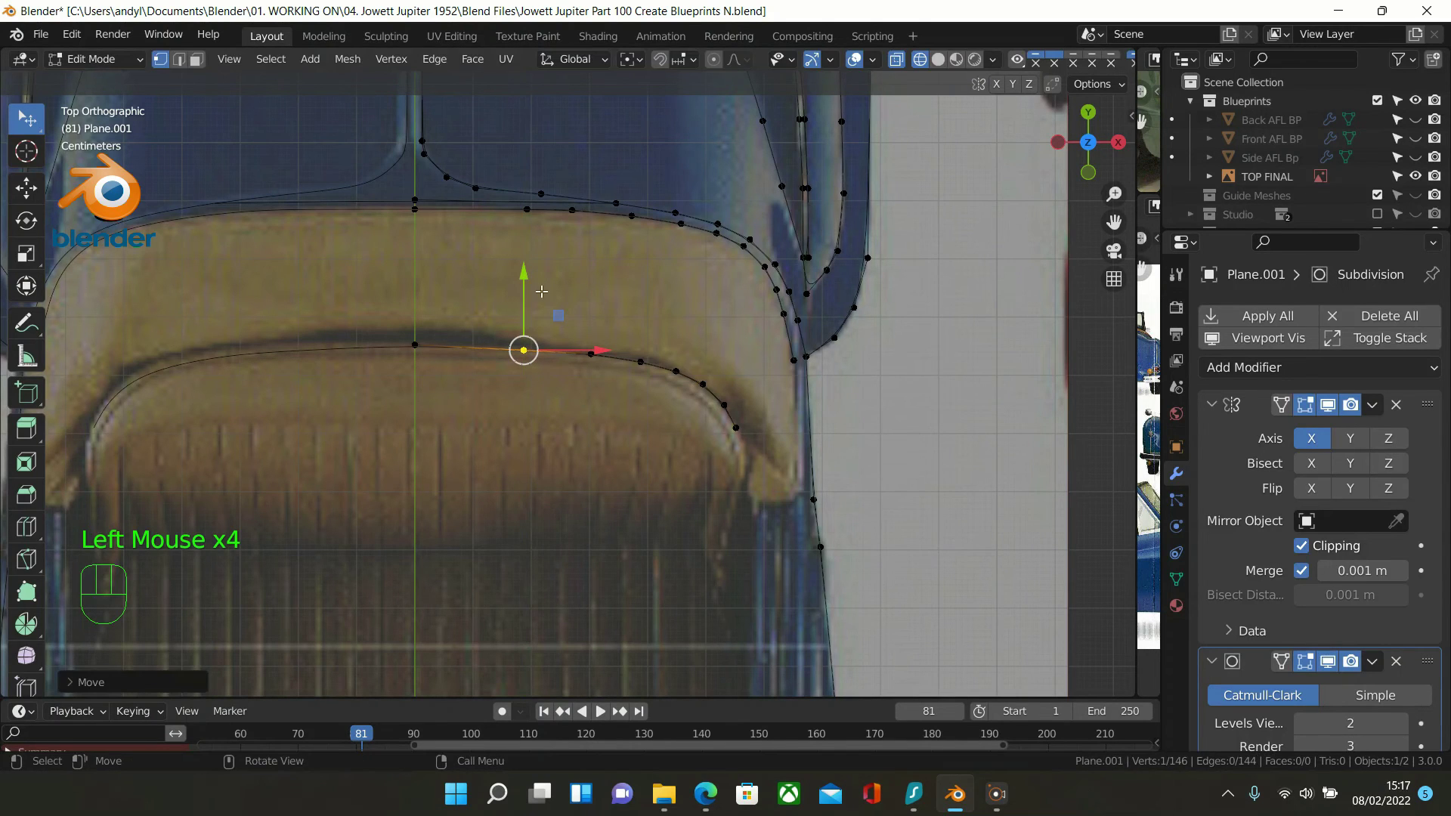
Select the seat-back curve from its outer end to the centreline and smooth it with LoopTools Relax
{"action": "left_click", "coordinate": [746, 439]}
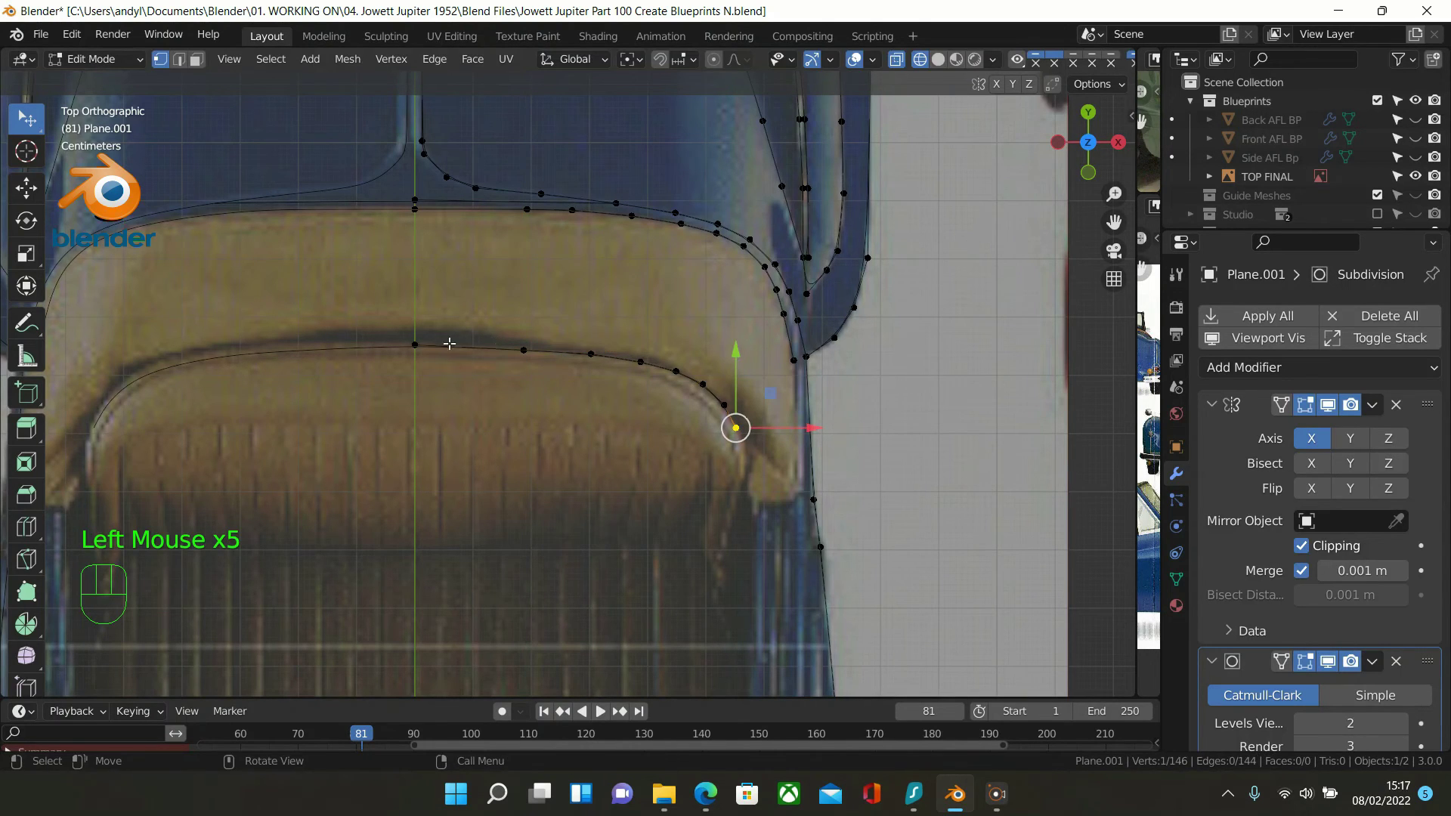
{"action": "left_click", "coordinate": [415, 345], "text": "ctrl"}
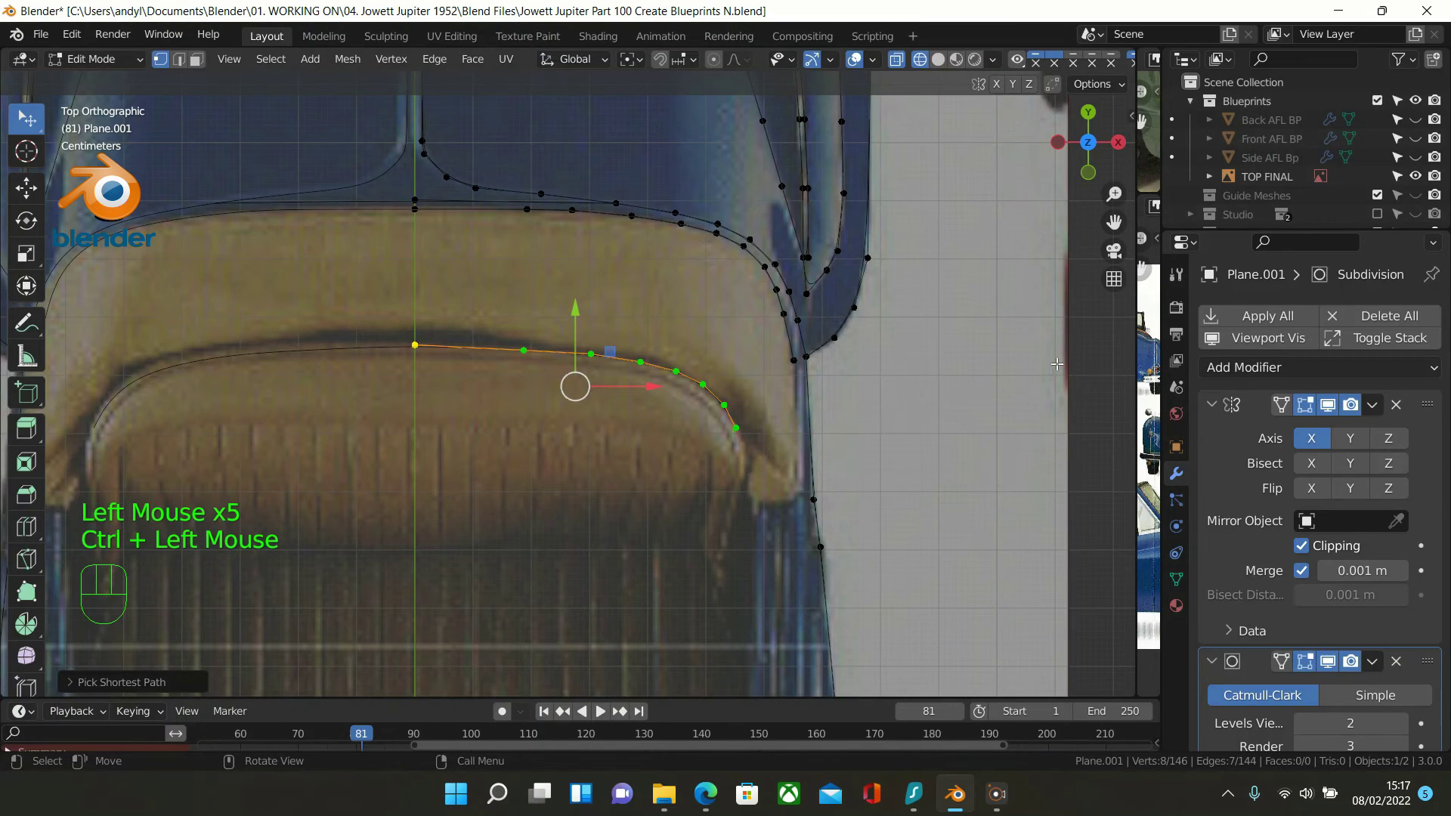
{"action": "right_click", "coordinate": [1001, 363]}
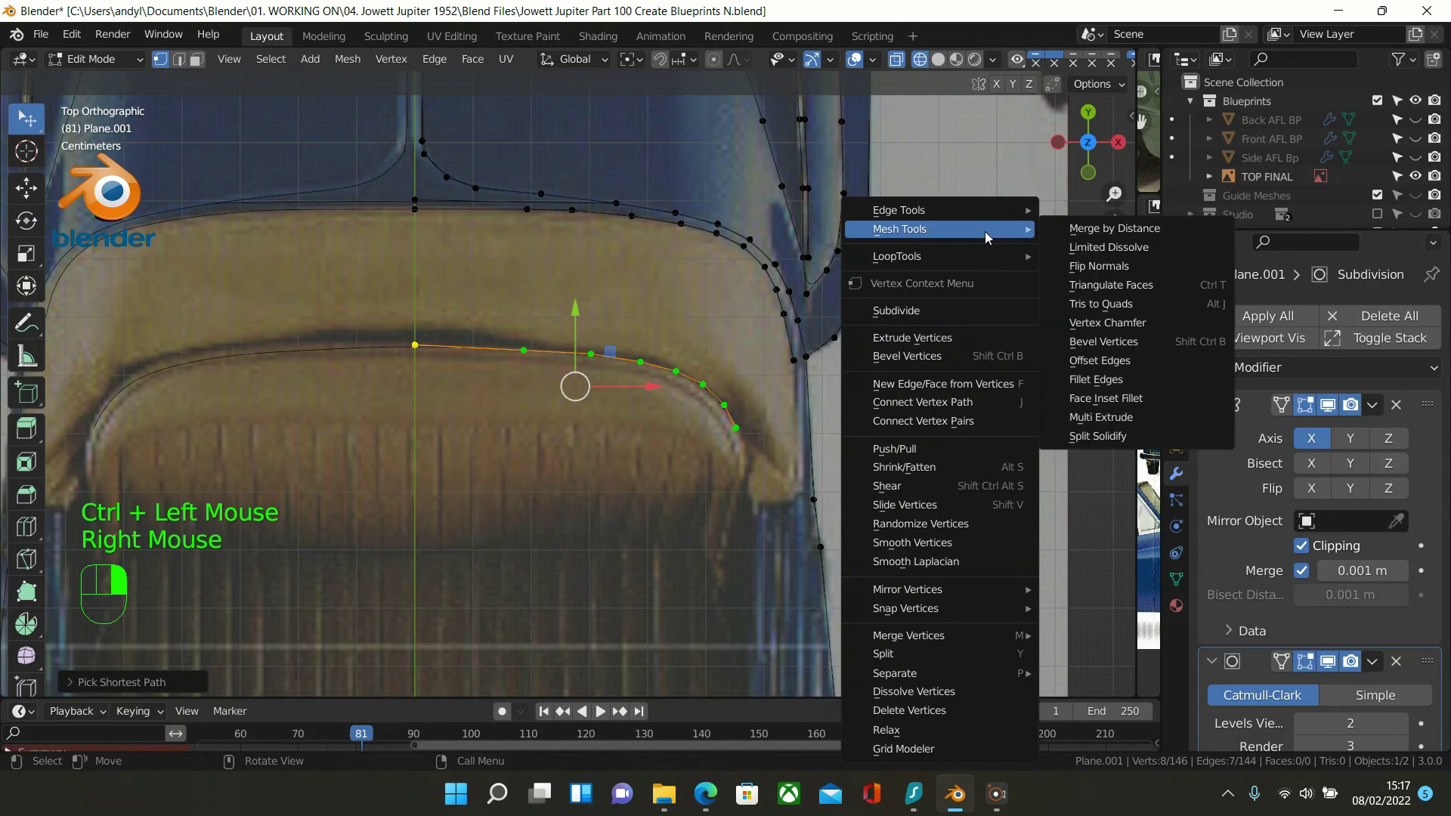
{"action": "mouse_move", "coordinate": [1012, 255]}
{"action": "left_click", "coordinate": [1119, 378]}
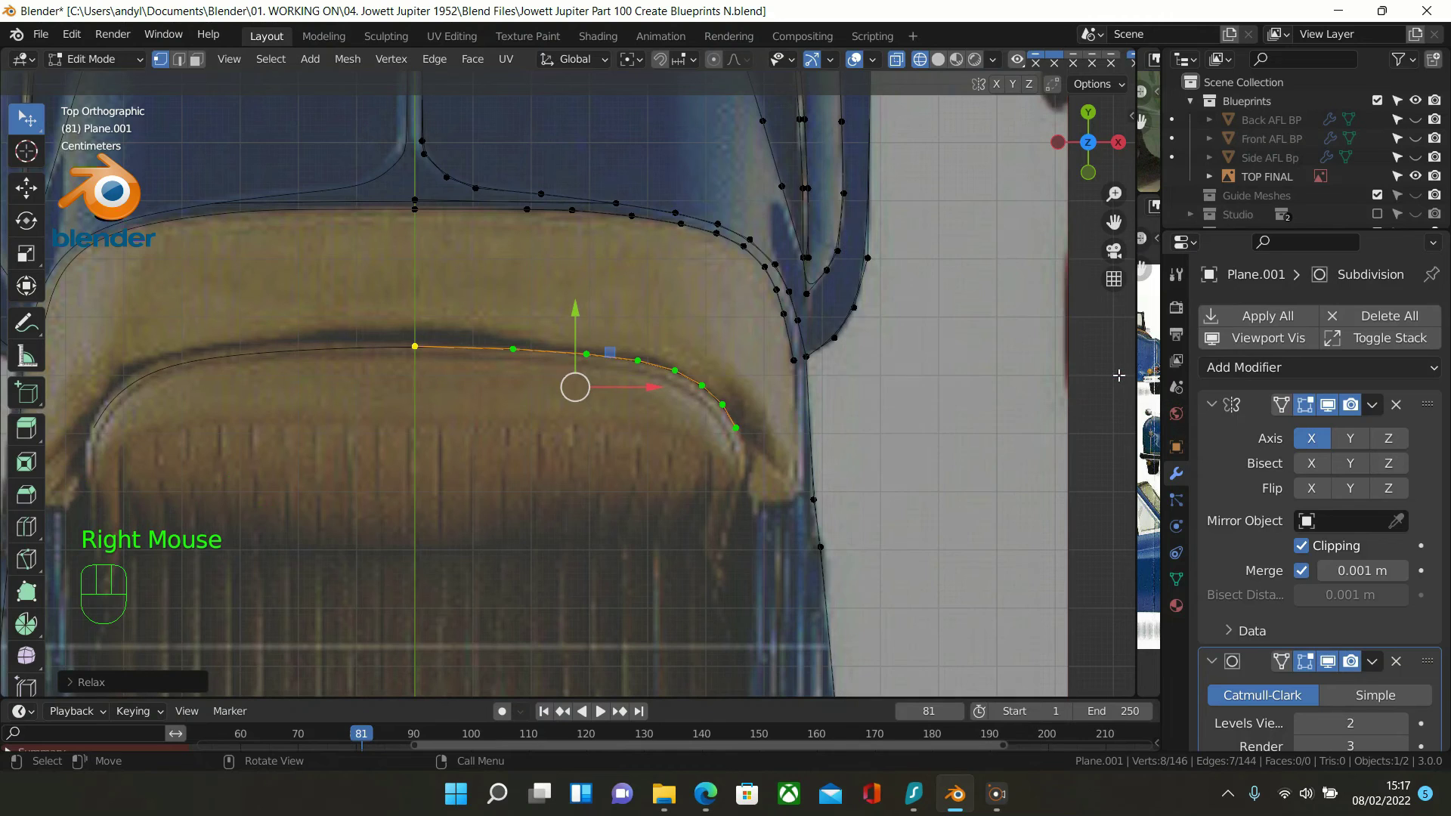
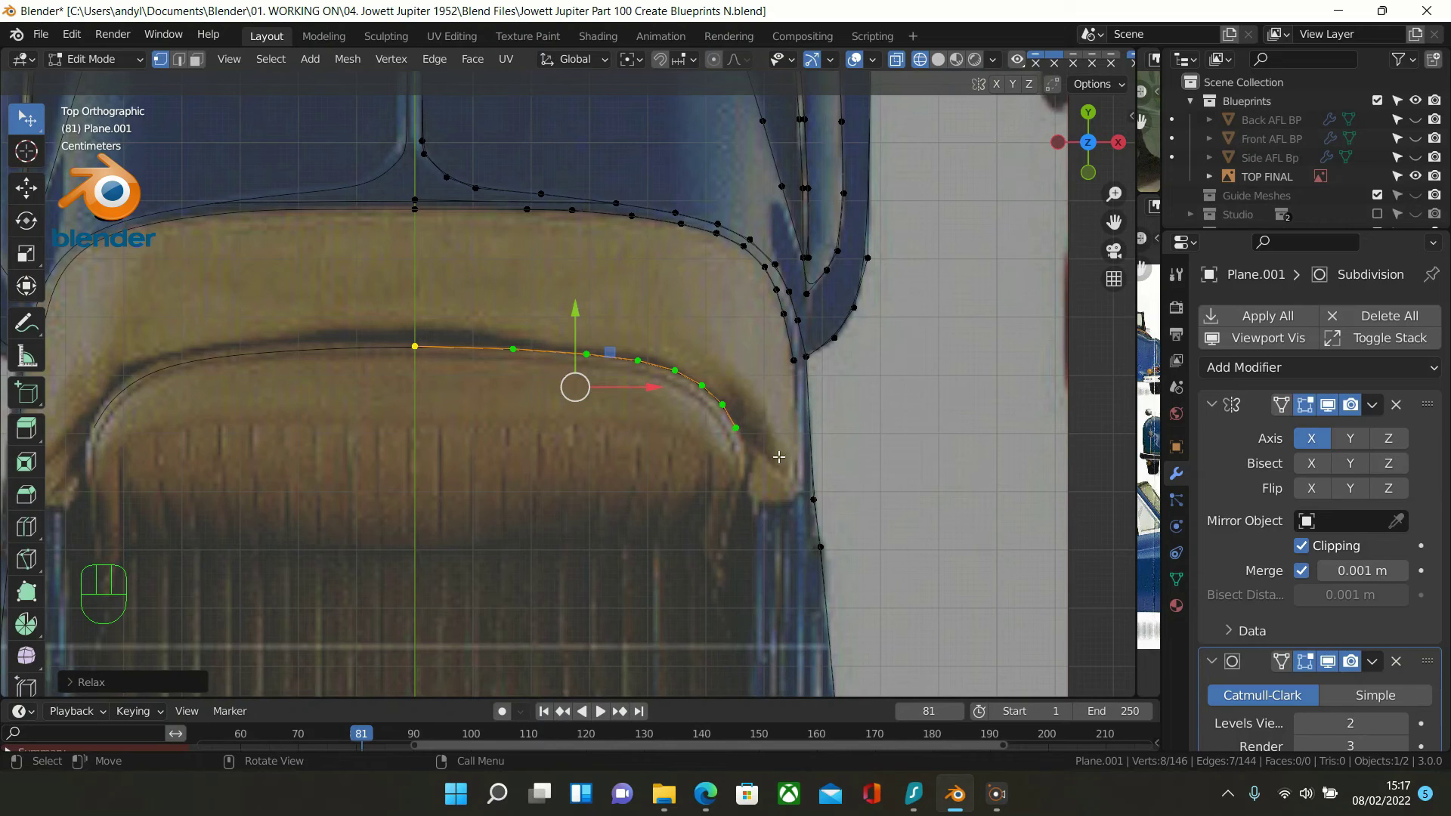
Extrude two vertices from the seat-back curve's outer end, rounding the corner where the tan trim ends
{"action": "scroll", "coordinate": [772, 435], "scroll_direction": "up", "scroll_amount": 1}
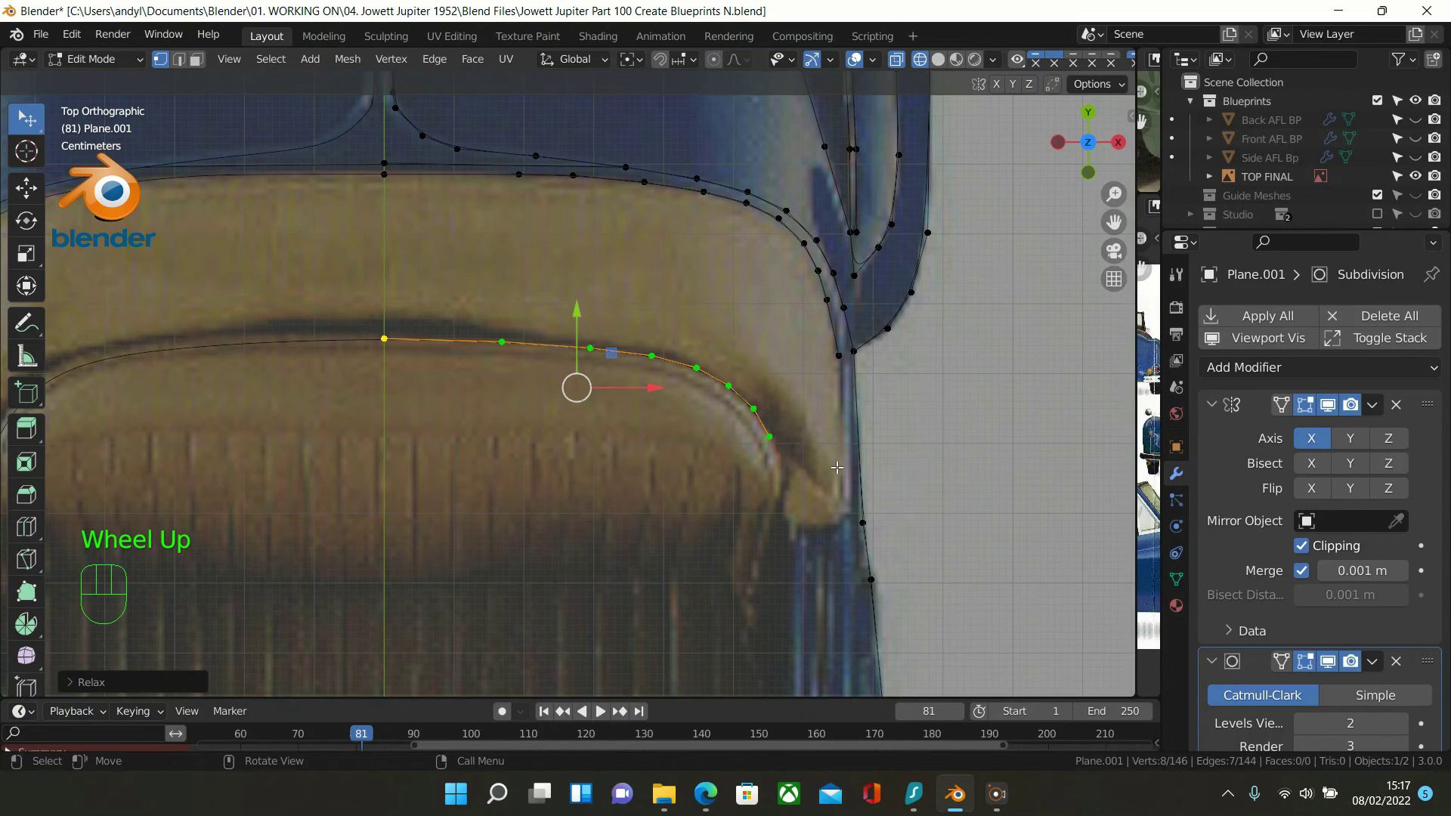
{"action": "left_click", "coordinate": [770, 437]}
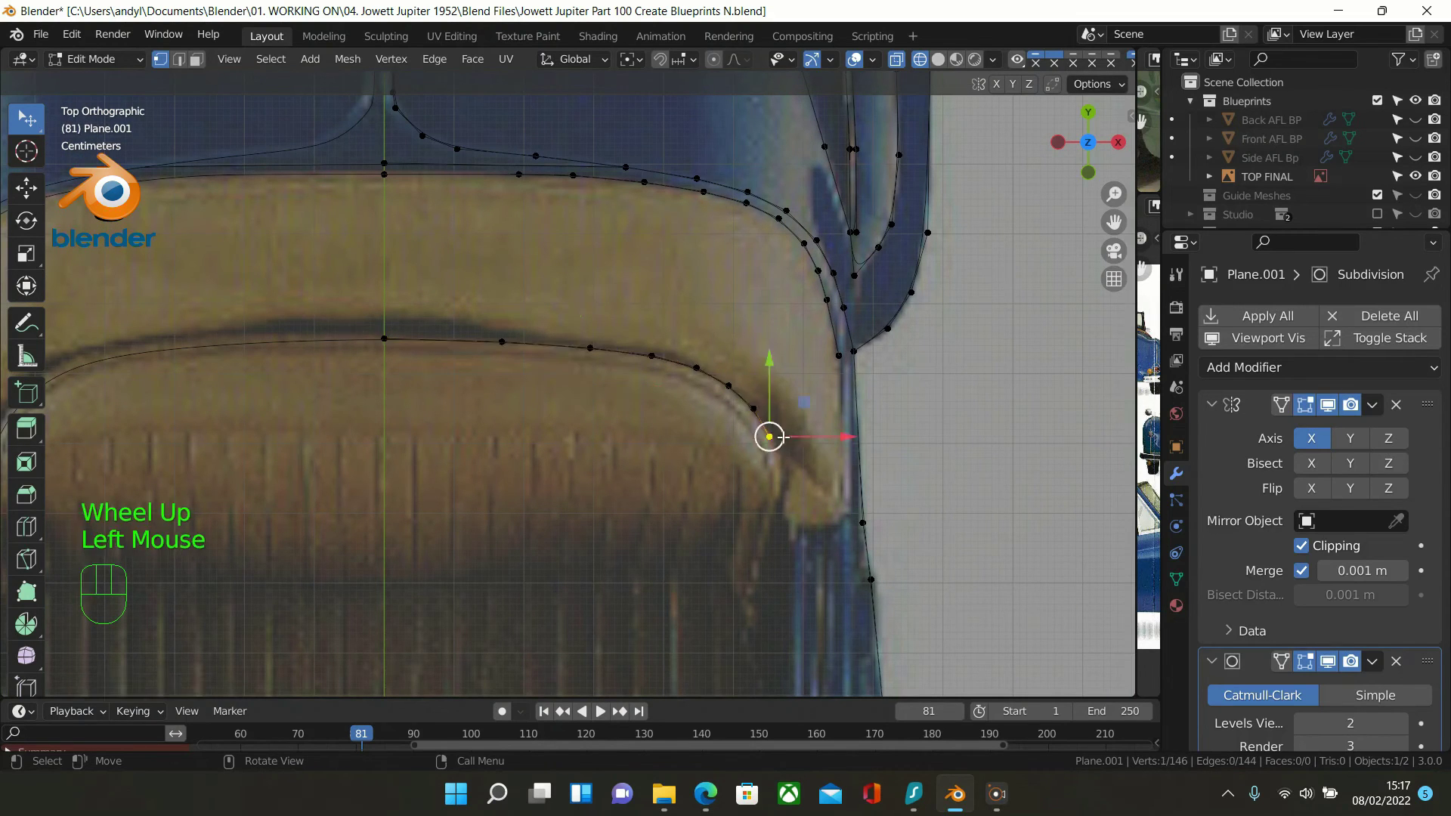
{"action": "key", "text": "e"}
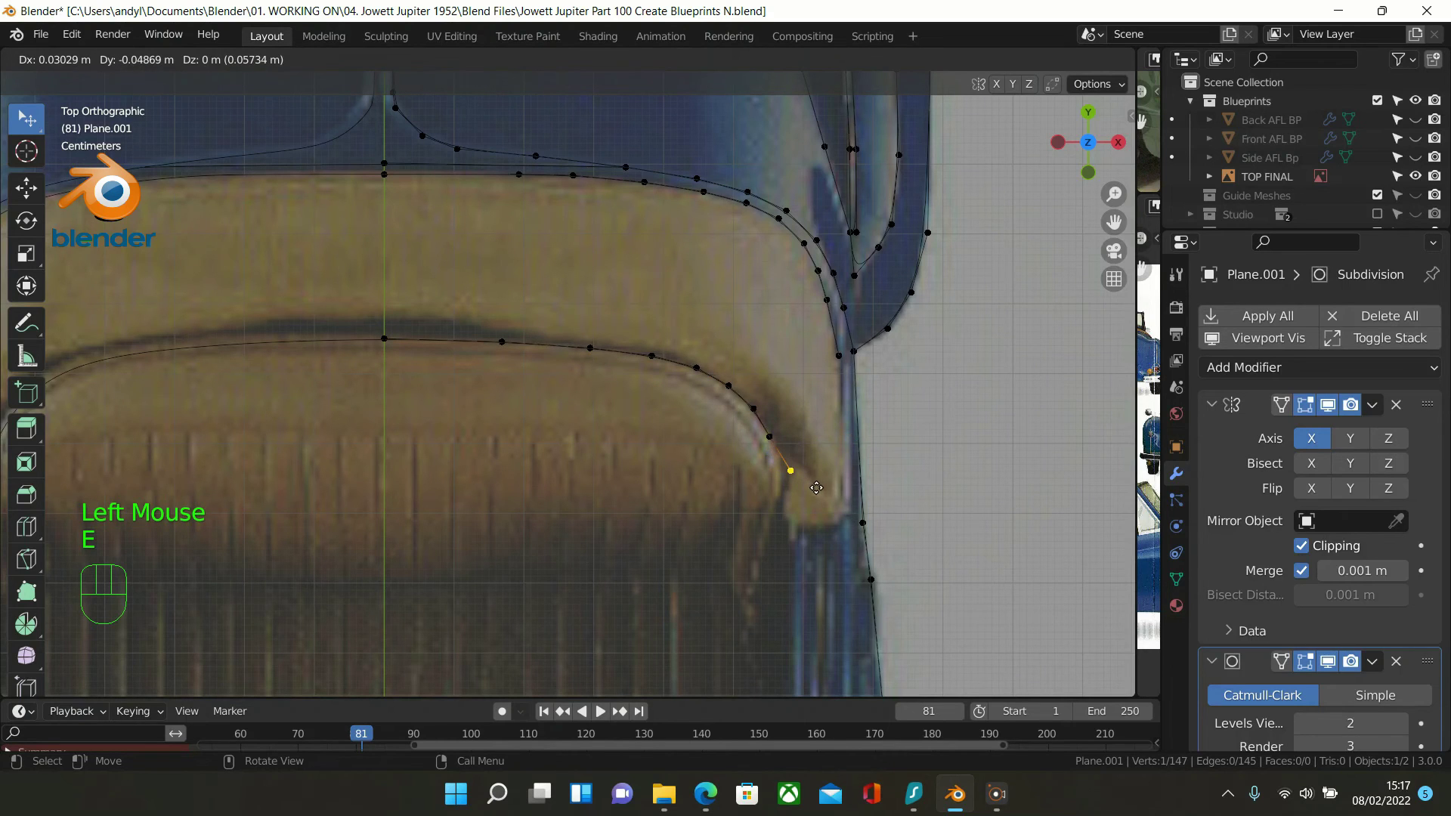
{"action": "left_click", "coordinate": [810, 488]}
{"action": "key", "text": "e"}
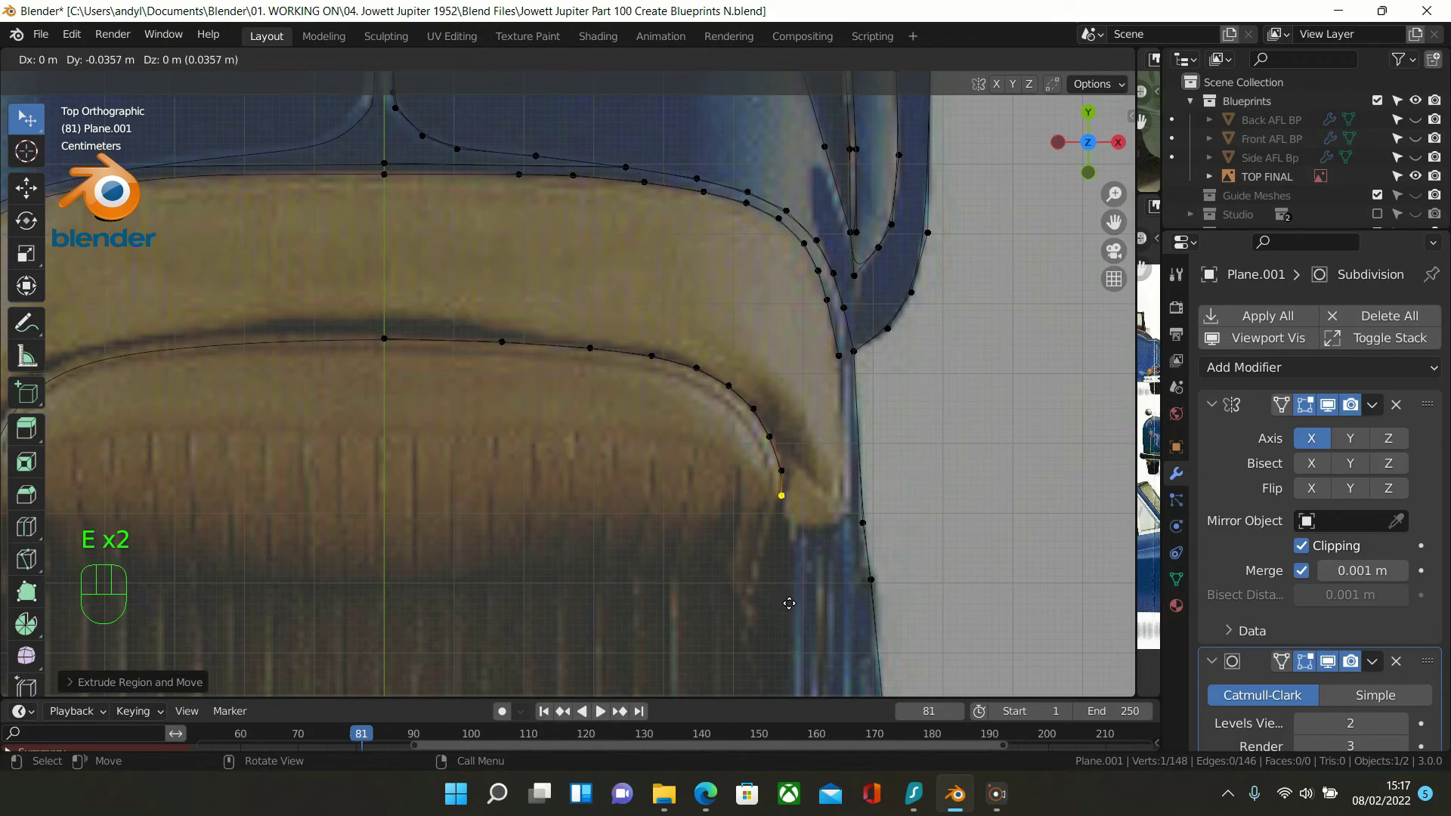
{"action": "left_click", "coordinate": [789, 601]}
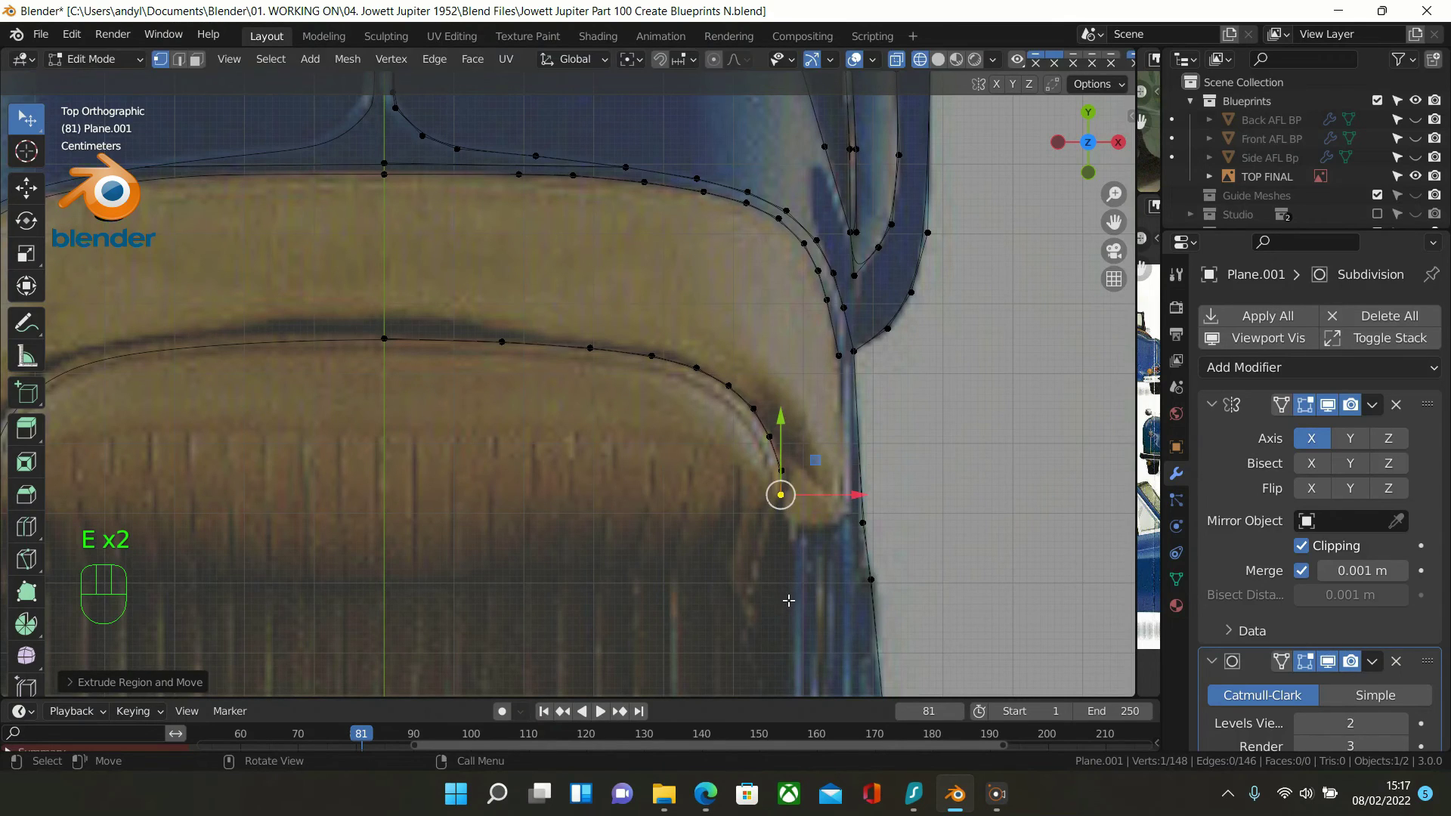
Extrude three more vertices from the rounded corner along the cockpit's inner side down to the pale horizontal line
{"action": "key", "text": "e"}
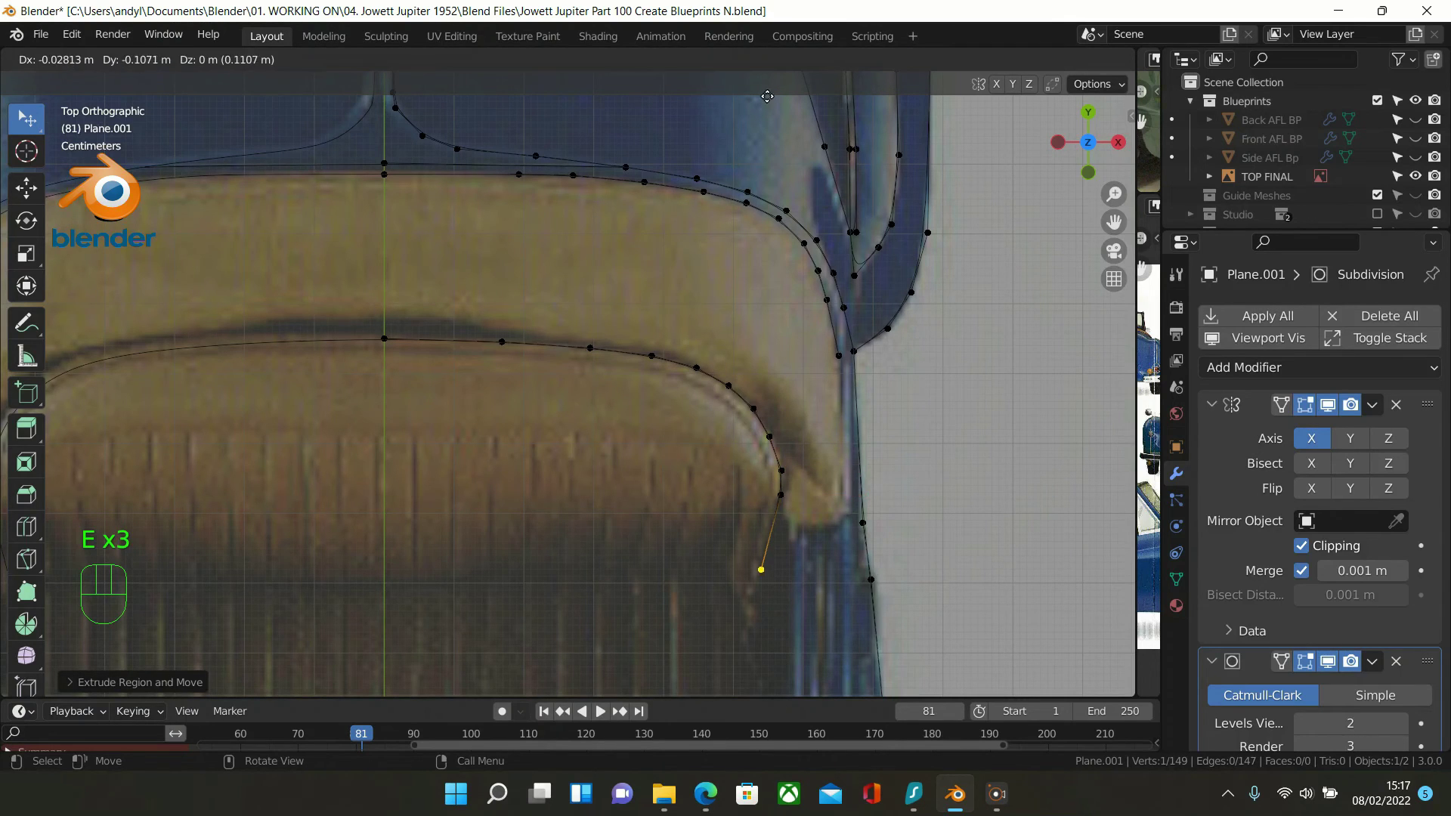
{"action": "left_click", "coordinate": [767, 96]}
{"action": "scroll", "coordinate": [800, 341], "scroll_direction": "down", "scroll_amount": 2}
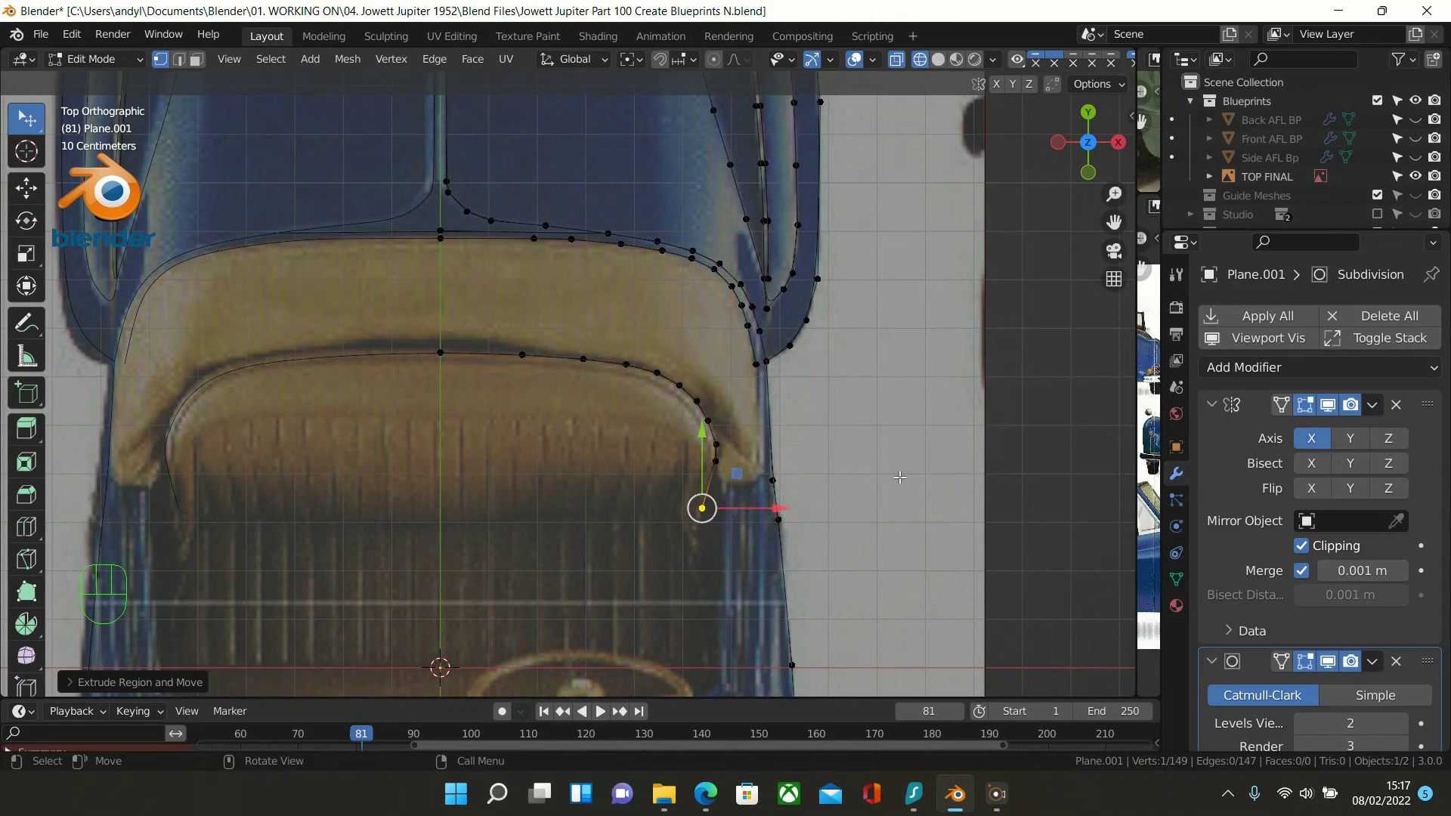
{"action": "key", "text": "e"}
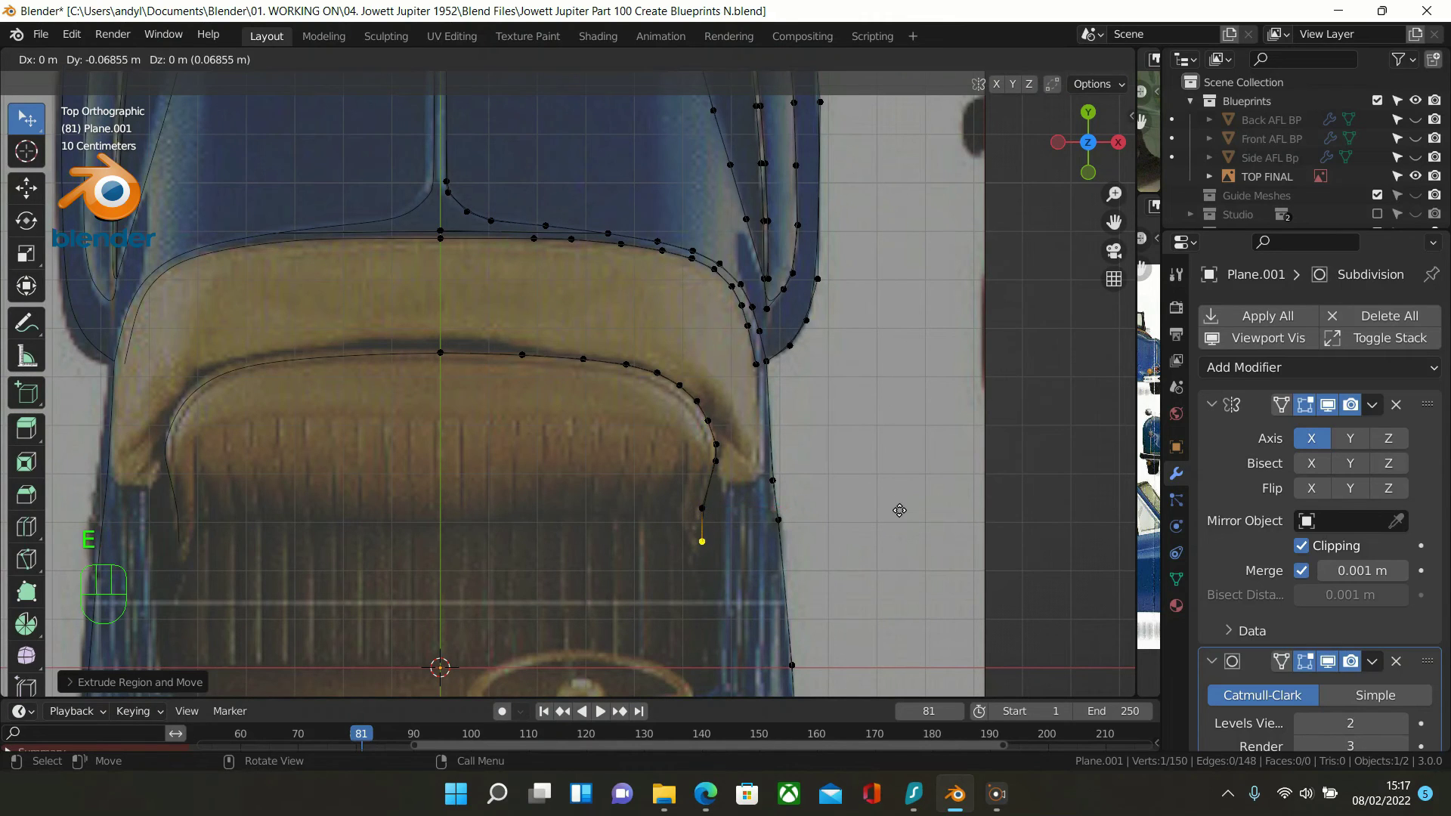
{"action": "left_click", "coordinate": [900, 515]}
{"action": "key", "text": "e"}
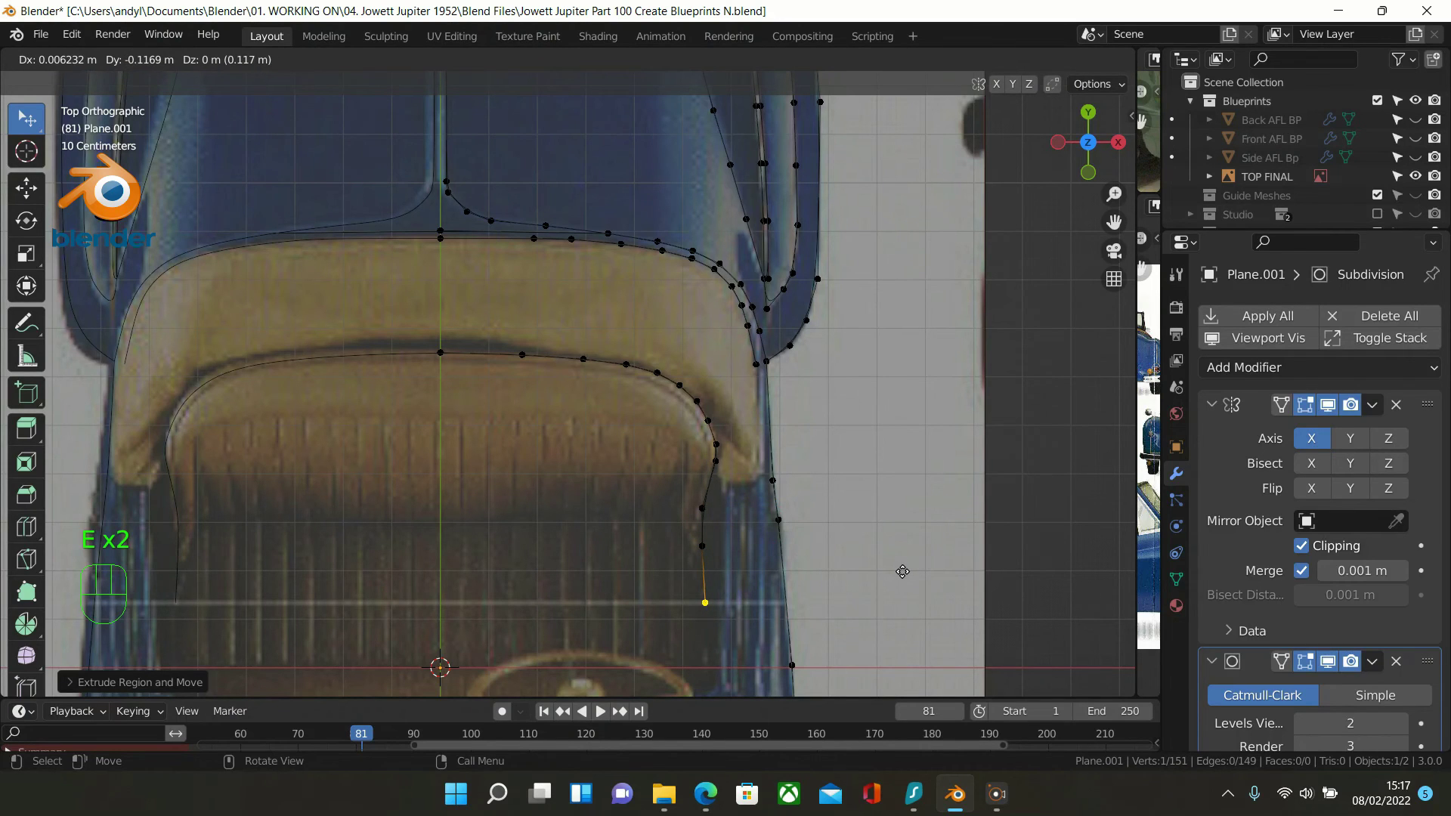
{"action": "left_click", "coordinate": [907, 570]}
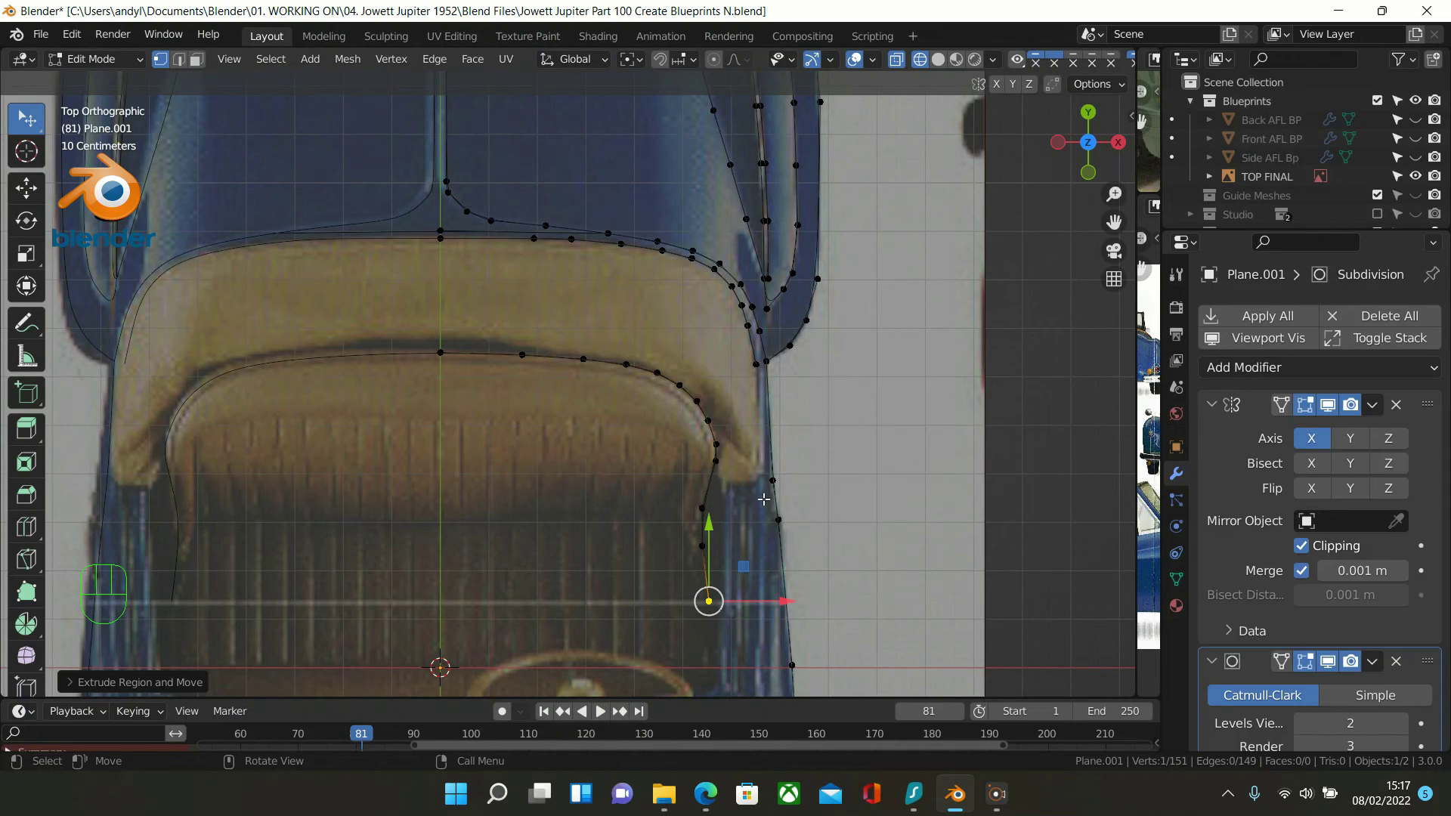
Select the last three vertices along the cockpit's inner side and move them slightly outward
{"action": "left_click", "coordinate": [704, 508], "text": "ctrl"}
{"action": "left_click_drag", "start_coordinate": [800, 562], "coordinate": [784, 601]}
{"action": "left_click", "coordinate": [710, 600]}
Extrude one more vertex from the inner side line's end, straight along the cockpit side to beside the steering wheel
{"action": "scroll", "coordinate": [817, 580], "scroll_direction": "down", "scroll_amount": 2}
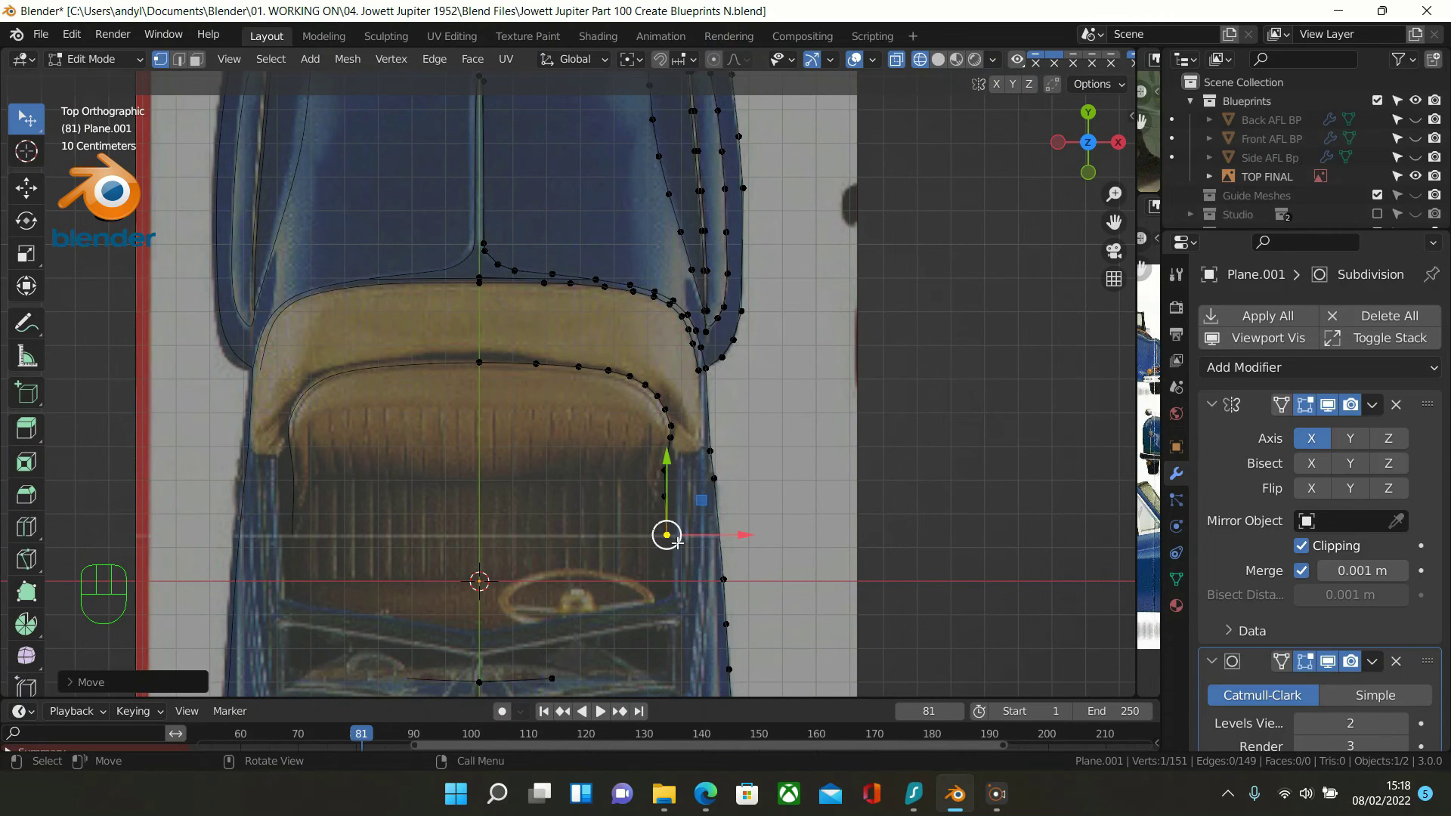
{"action": "scroll", "coordinate": [668, 538], "scroll_direction": "up", "scroll_amount": 2}
{"action": "middle_click_drag", "start_coordinate": [693, 496], "coordinate": [697, 295], "text": "shift"}
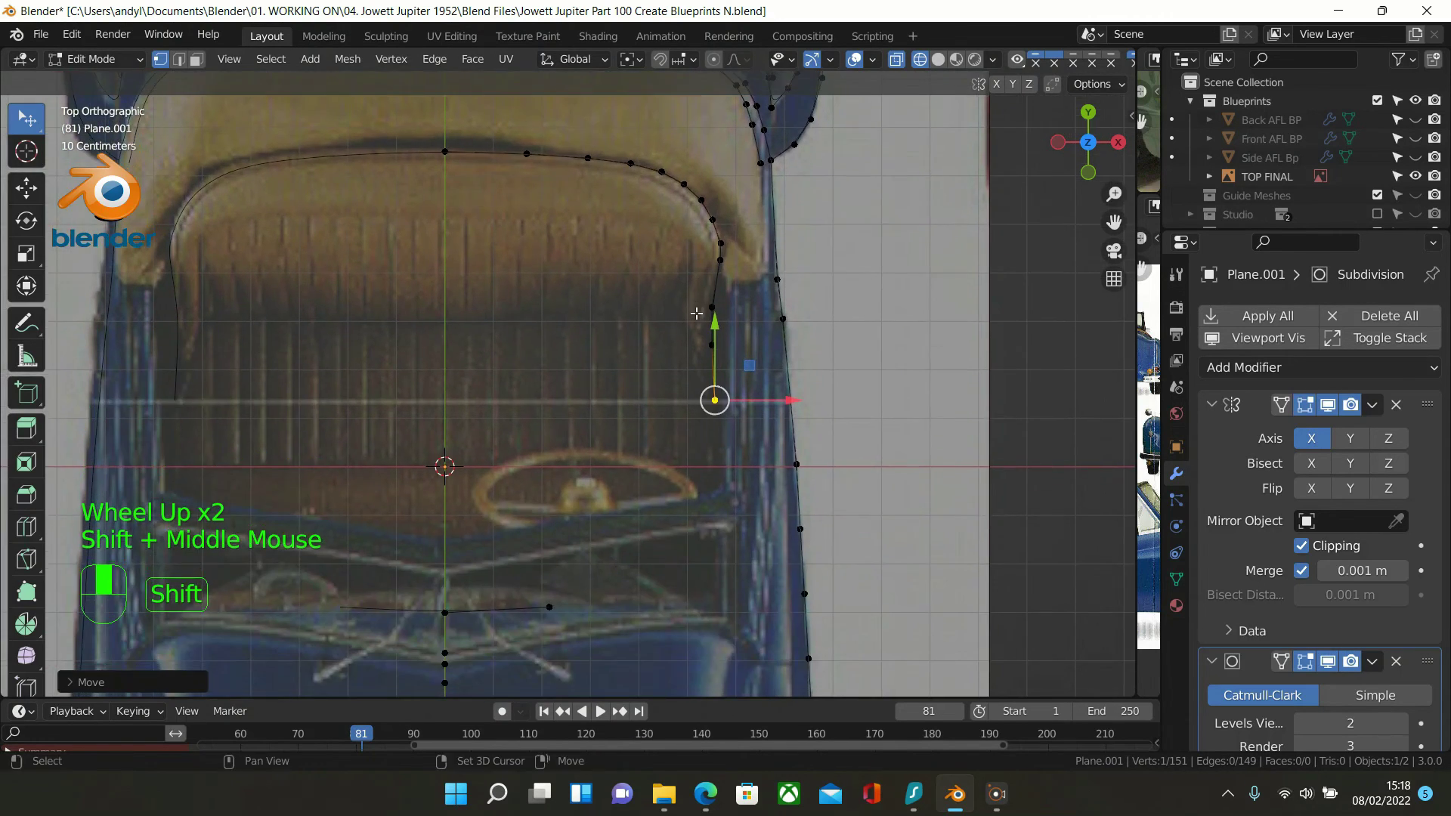
{"action": "key", "text": "e"}
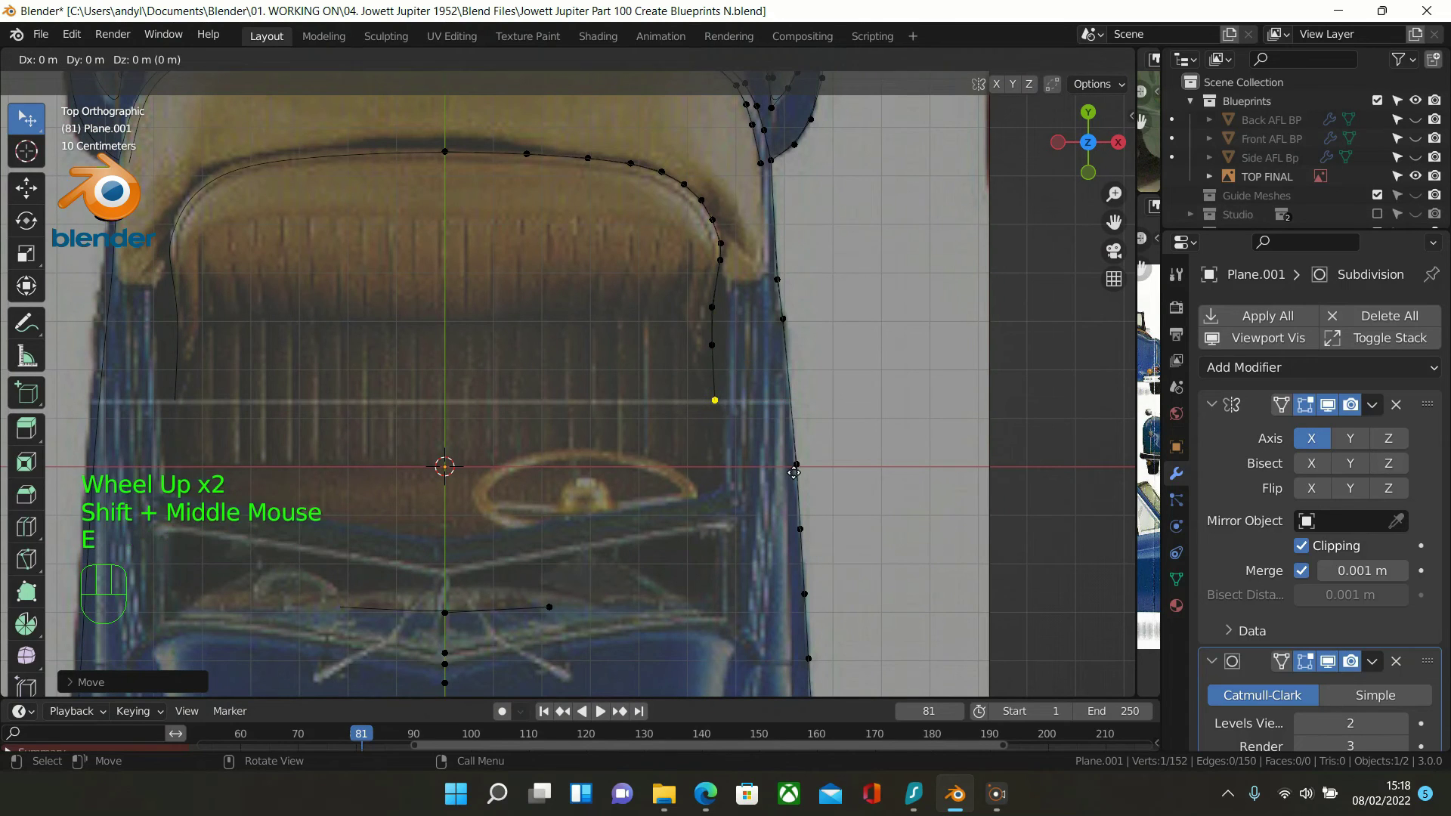
{"action": "left_click", "coordinate": [794, 561]}
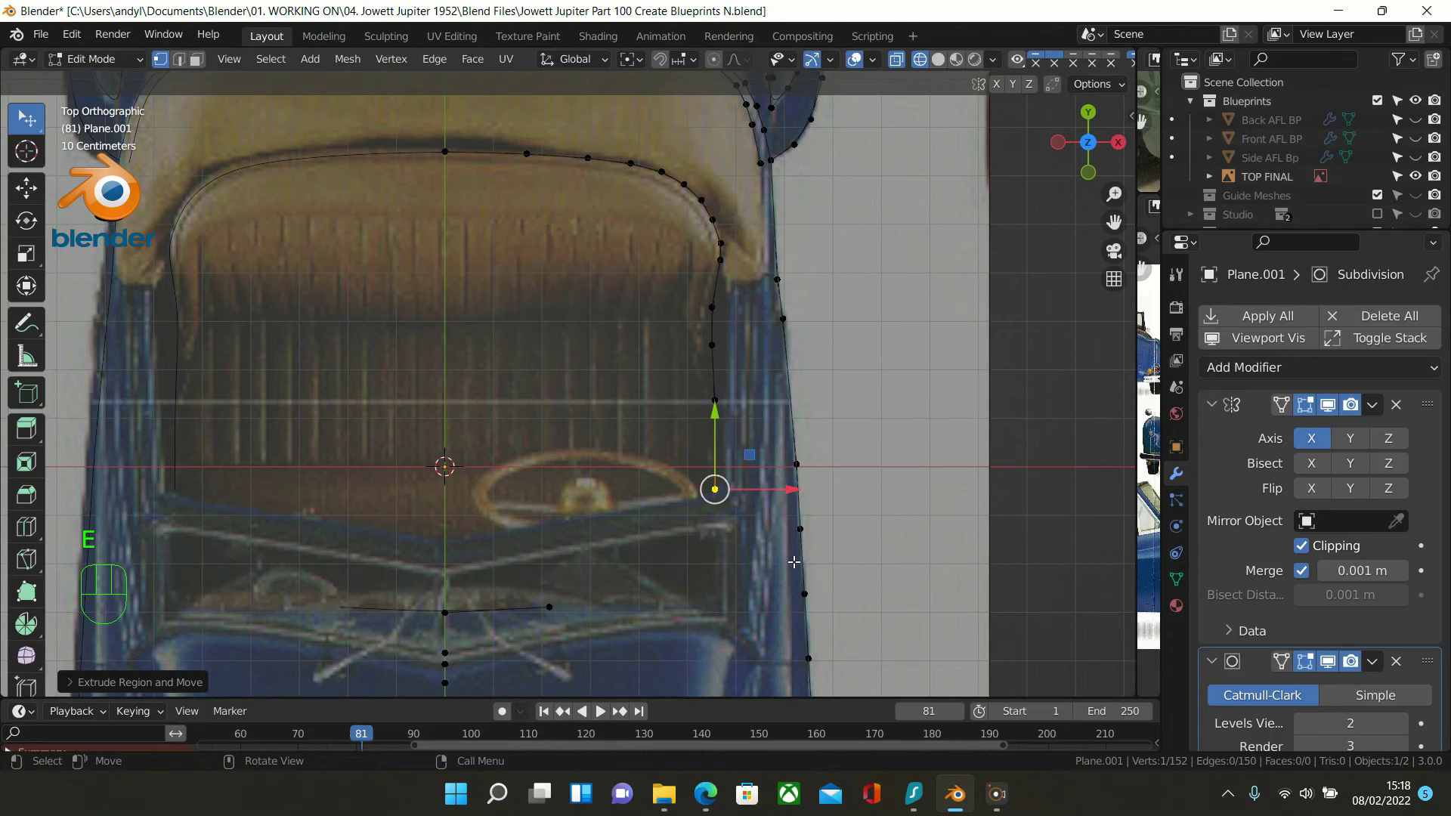
Extrude one vertex from the cockpit inner side line's end inward to the outer tip of the steering wheel
{"action": "scroll", "coordinate": [749, 533], "scroll_direction": "up", "scroll_amount": 1}
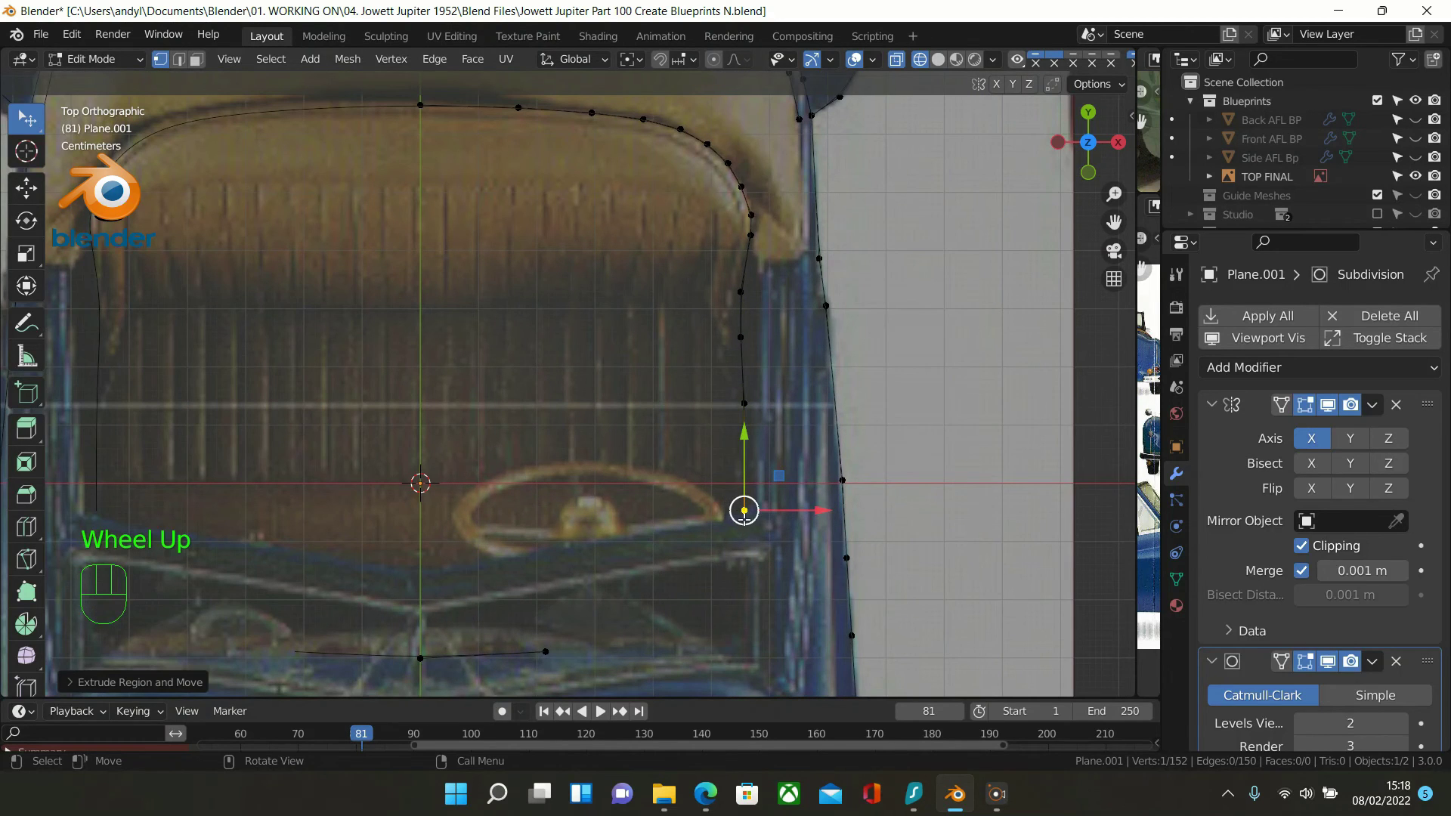
{"action": "key", "text": "e"}
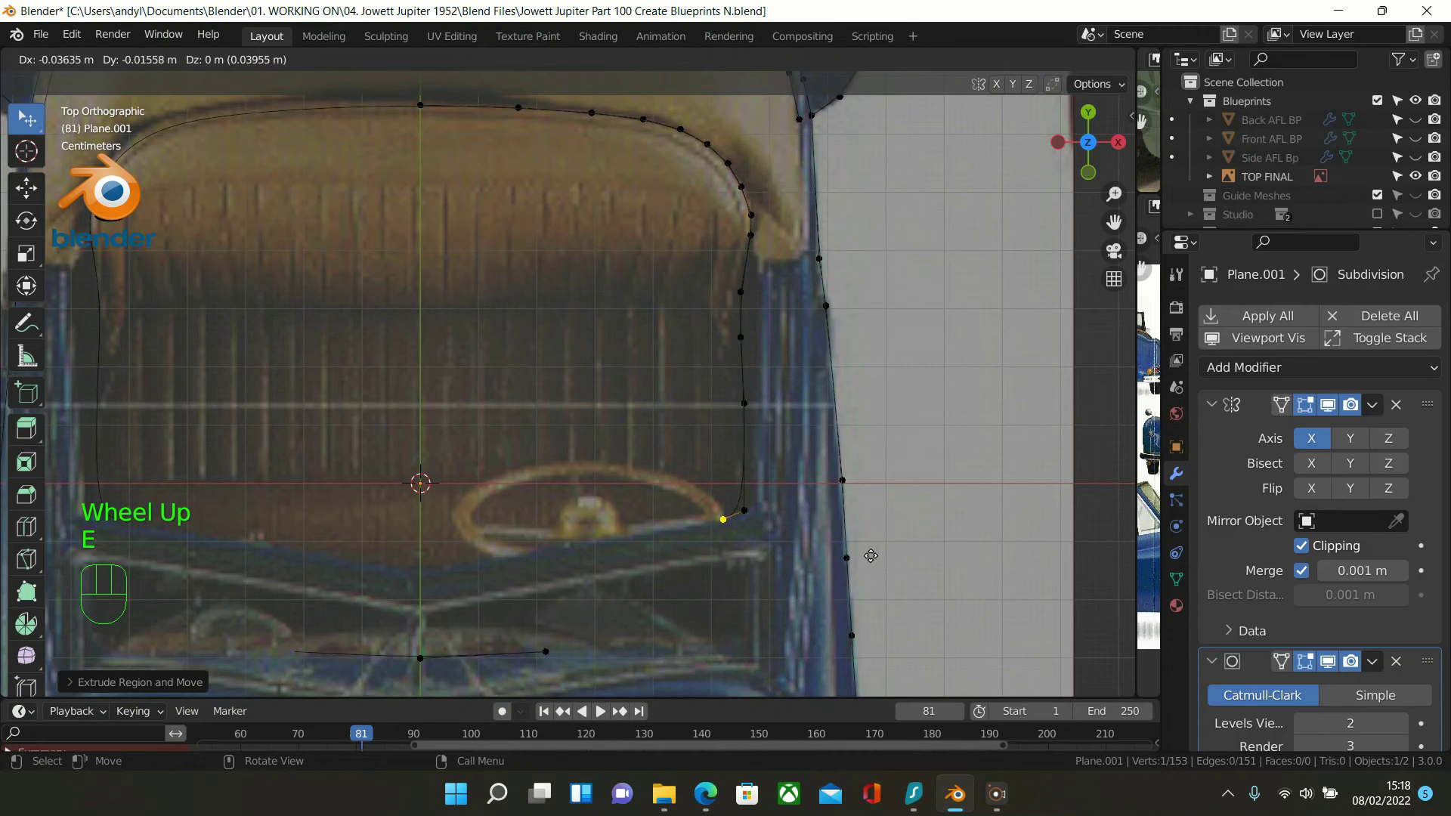
{"action": "left_click", "coordinate": [872, 556]}
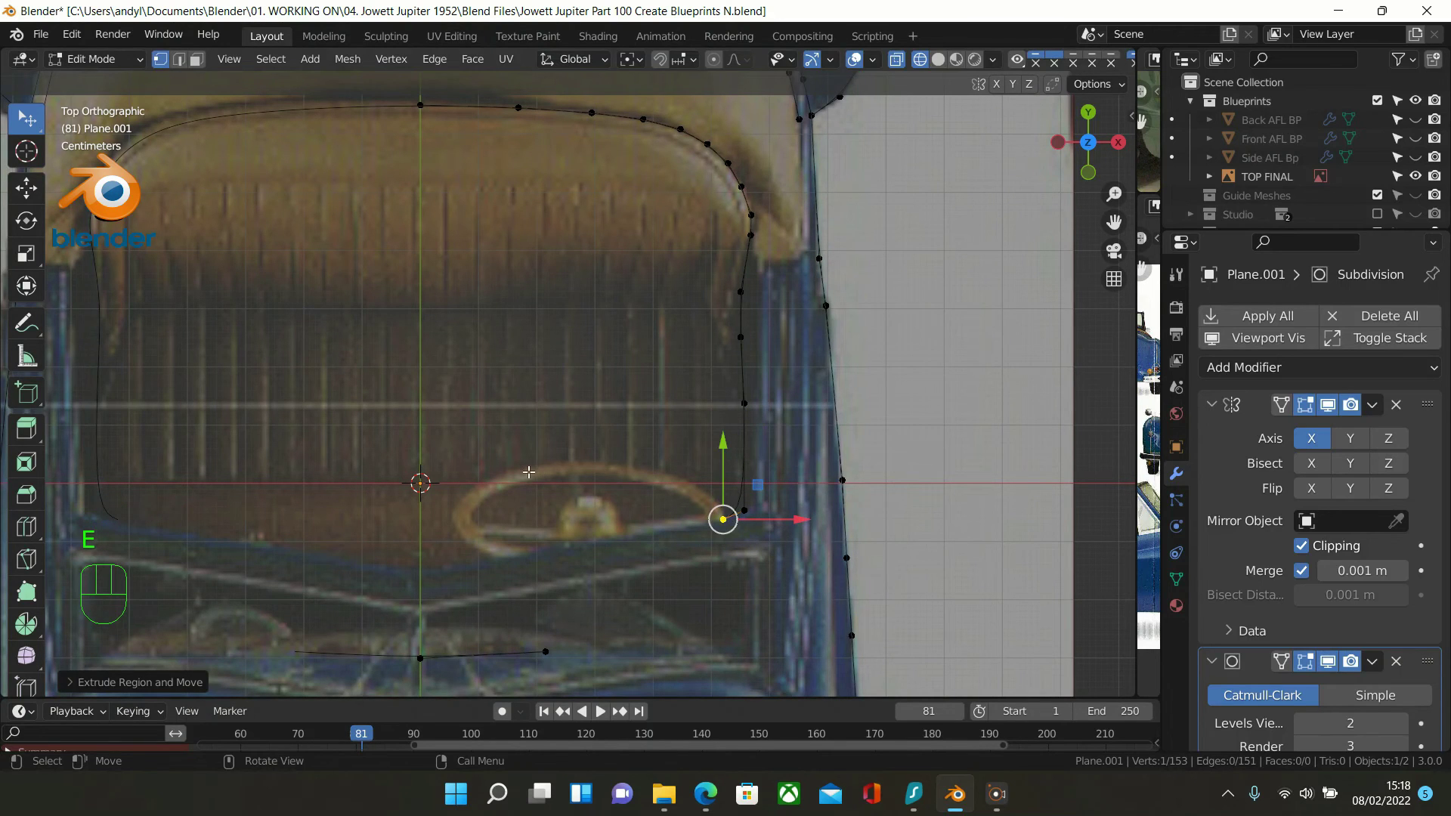
Extrude five vertices from the steering wheel's outer tip along the rim's outer edge, over the top past the hub
{"action": "key", "text": "e"}
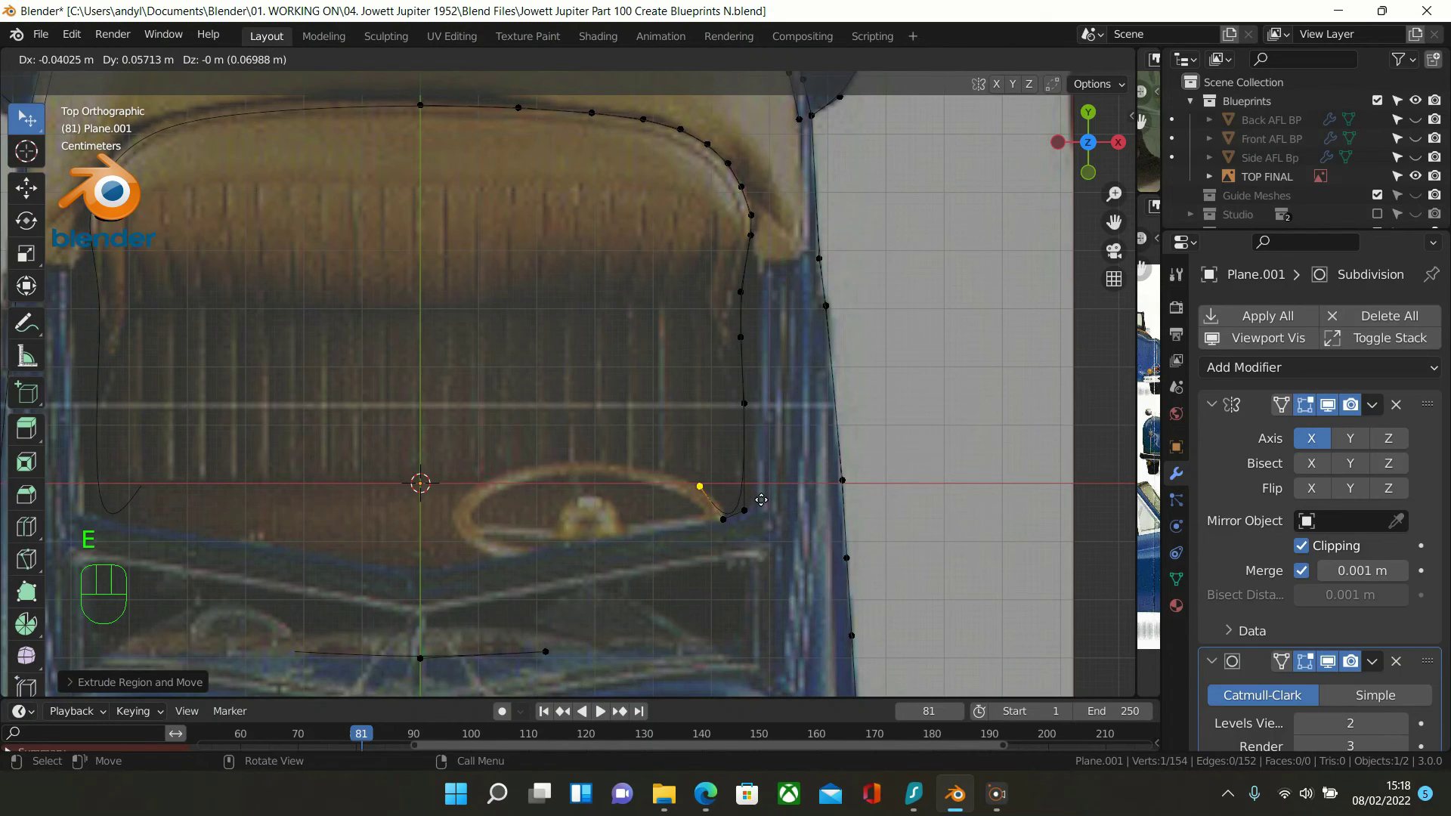
{"action": "left_click", "coordinate": [761, 500]}
{"action": "key", "text": "e"}
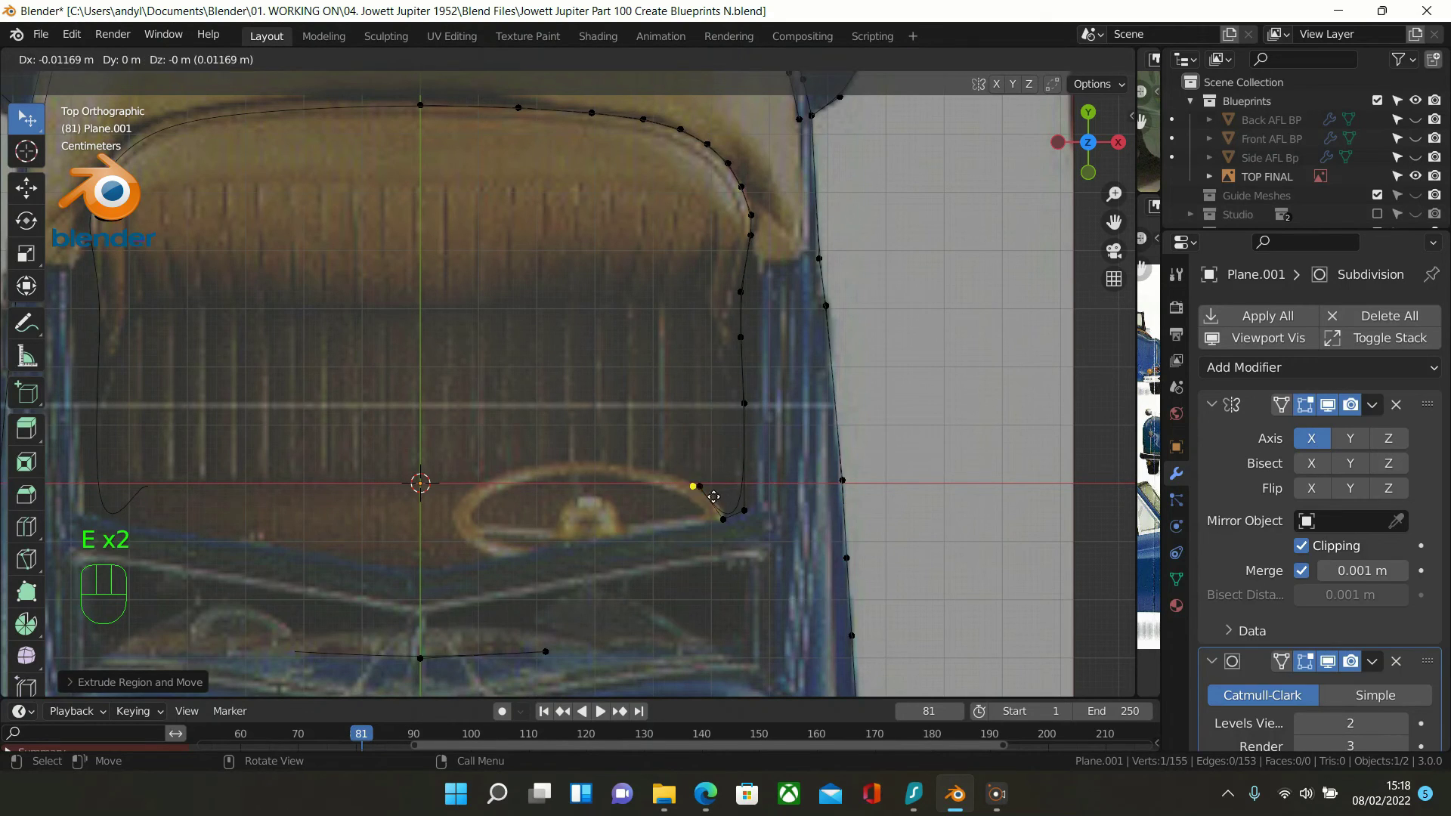
{"action": "left_click", "coordinate": [691, 487]}
{"action": "key", "text": "e"}
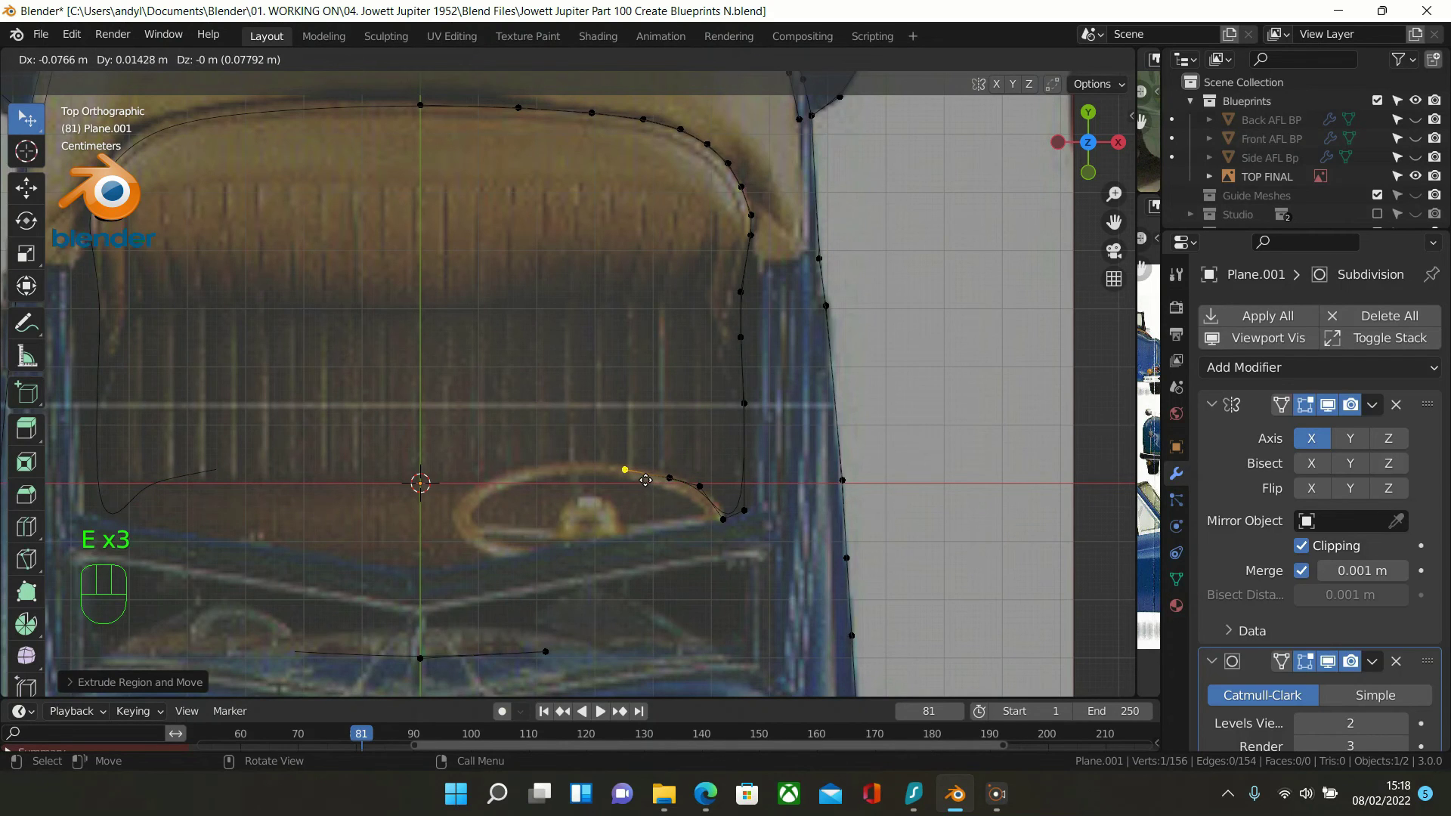
{"action": "left_click", "coordinate": [646, 479]}
{"action": "key", "text": "e"}
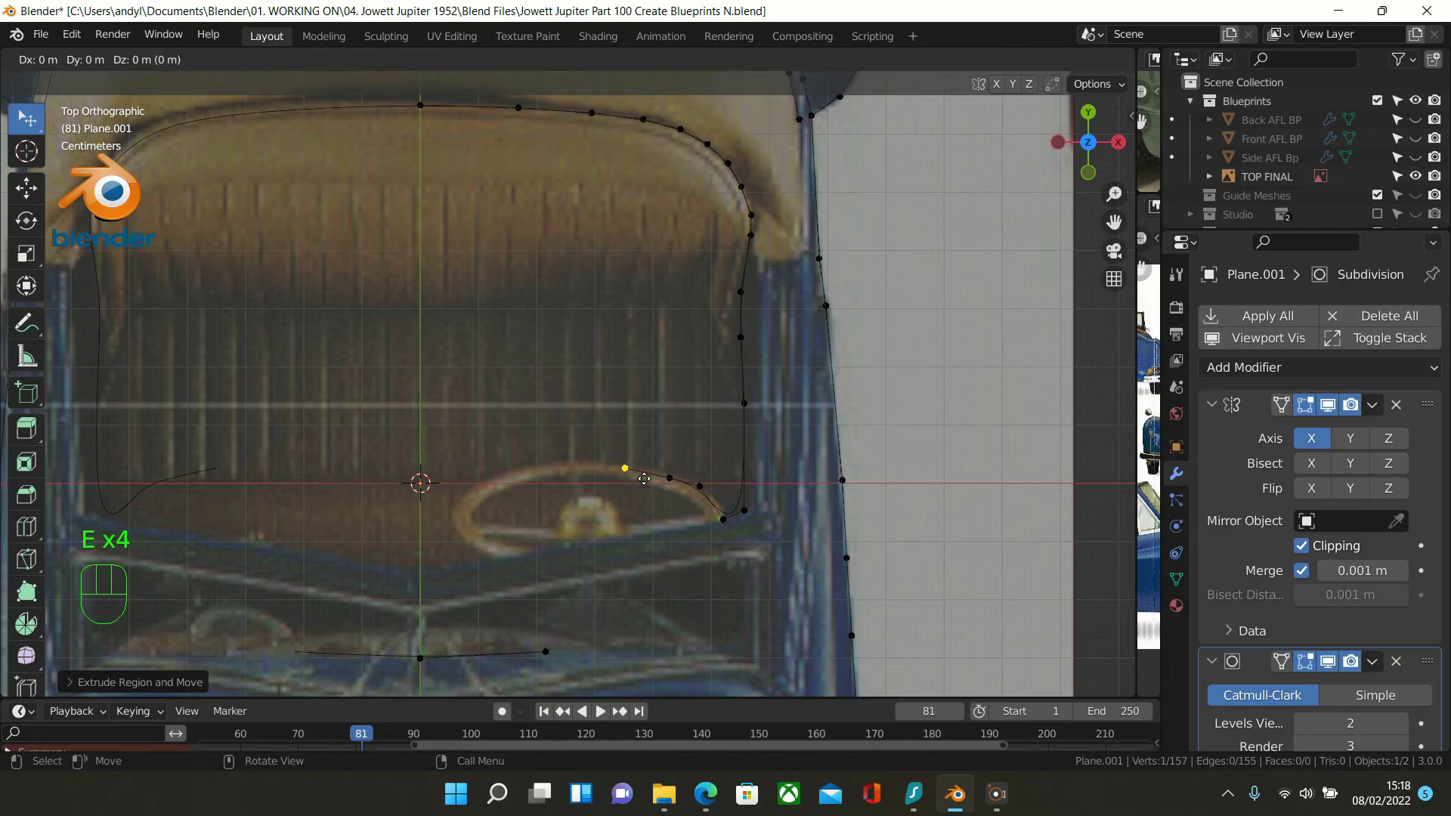
{"action": "left_click", "coordinate": [607, 477]}
{"action": "key", "text": "e"}
{"action": "left_click", "coordinate": [571, 476]}
Extrude five more vertices along the rim's outer edge, around the wheel's inboard end to its lower side near the dashboard
{"action": "key", "text": "e"}
{"action": "left_click", "coordinate": [523, 497]}
{"action": "key", "text": "e"}
{"action": "left_click", "coordinate": [479, 527]}
{"action": "key", "text": "e"}
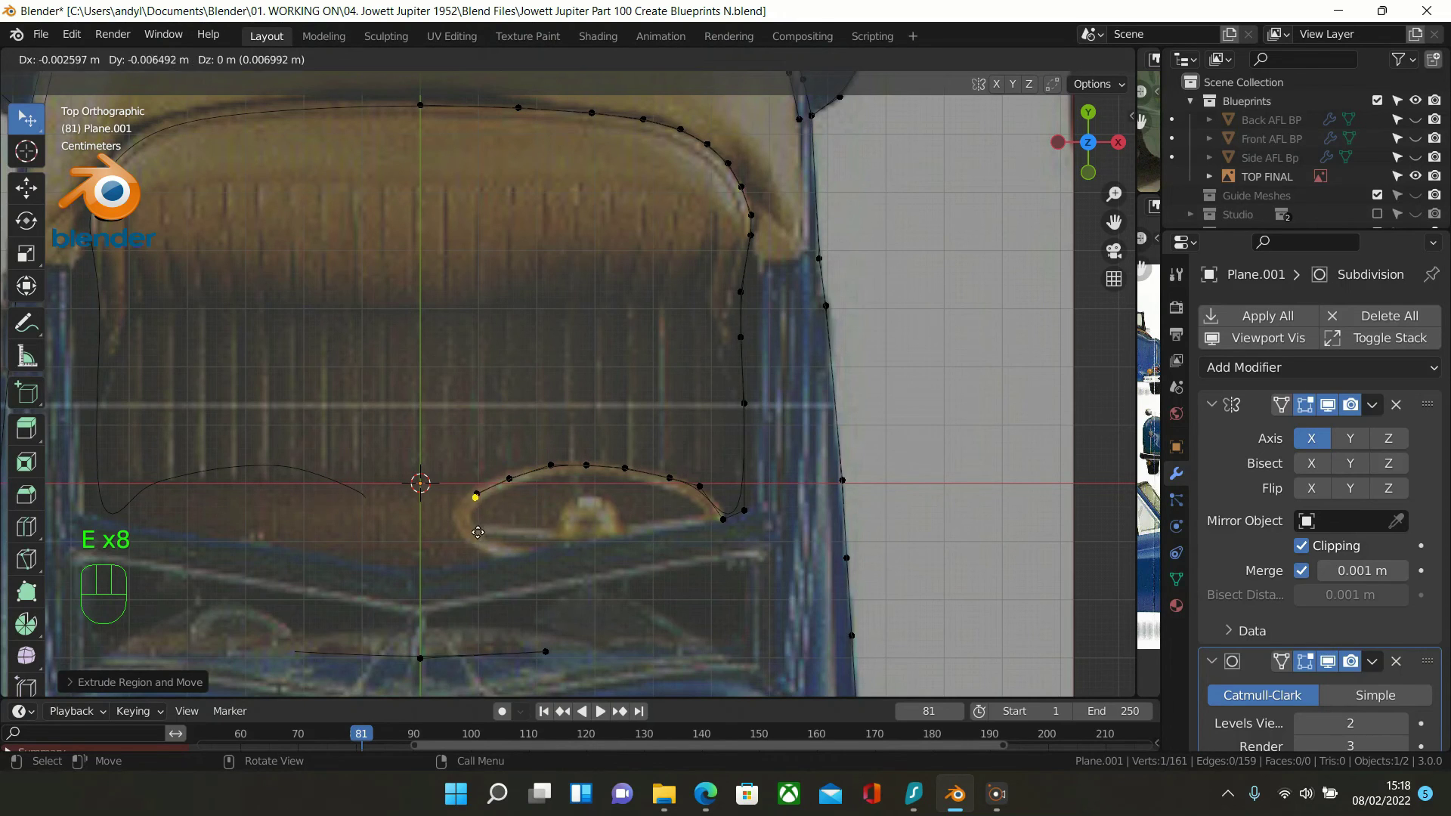
{"action": "left_click", "coordinate": [463, 545]}
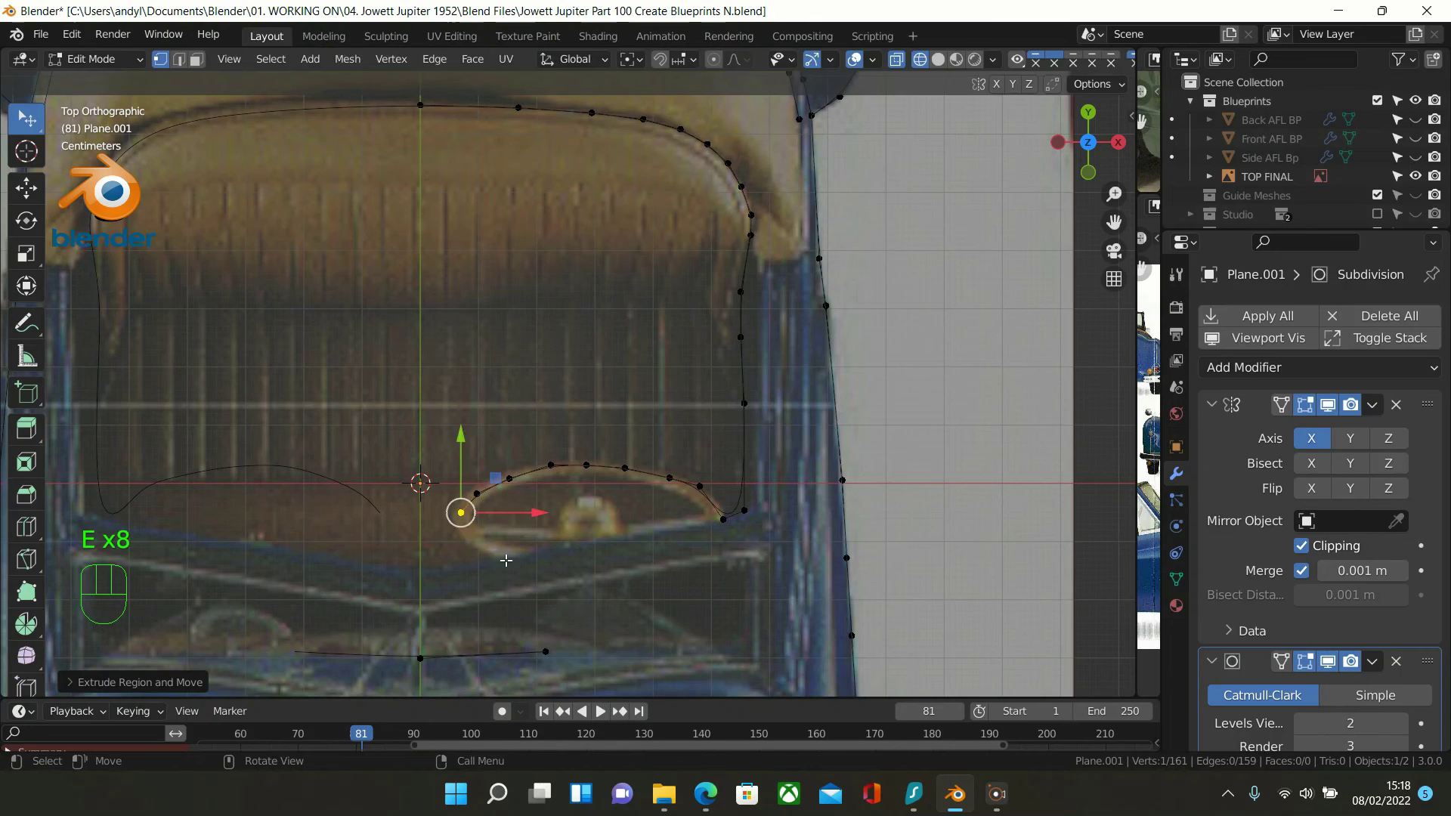
{"action": "key", "text": "e"}
{"action": "left_click", "coordinate": [507, 585]}
{"action": "key", "text": "e"}
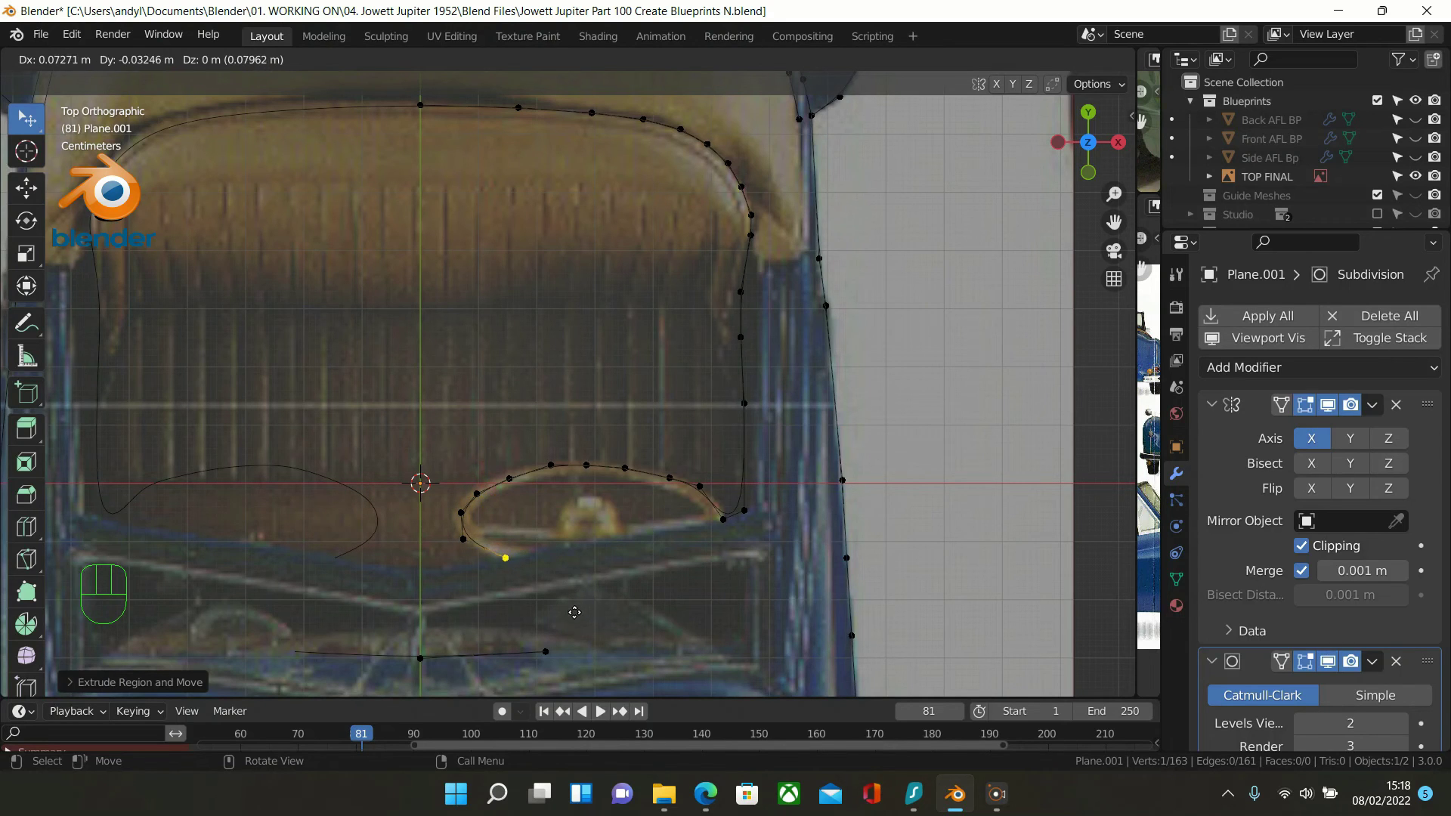
{"action": "left_click", "coordinate": [505, 556]}
Move the three vertices around the steering wheel's upper inboard end outward onto the rim's outer edge
{"action": "scroll", "coordinate": [370, 526], "scroll_direction": "up", "scroll_amount": 1}
{"action": "scroll", "coordinate": [379, 528], "scroll_direction": "up", "scroll_amount": 1}
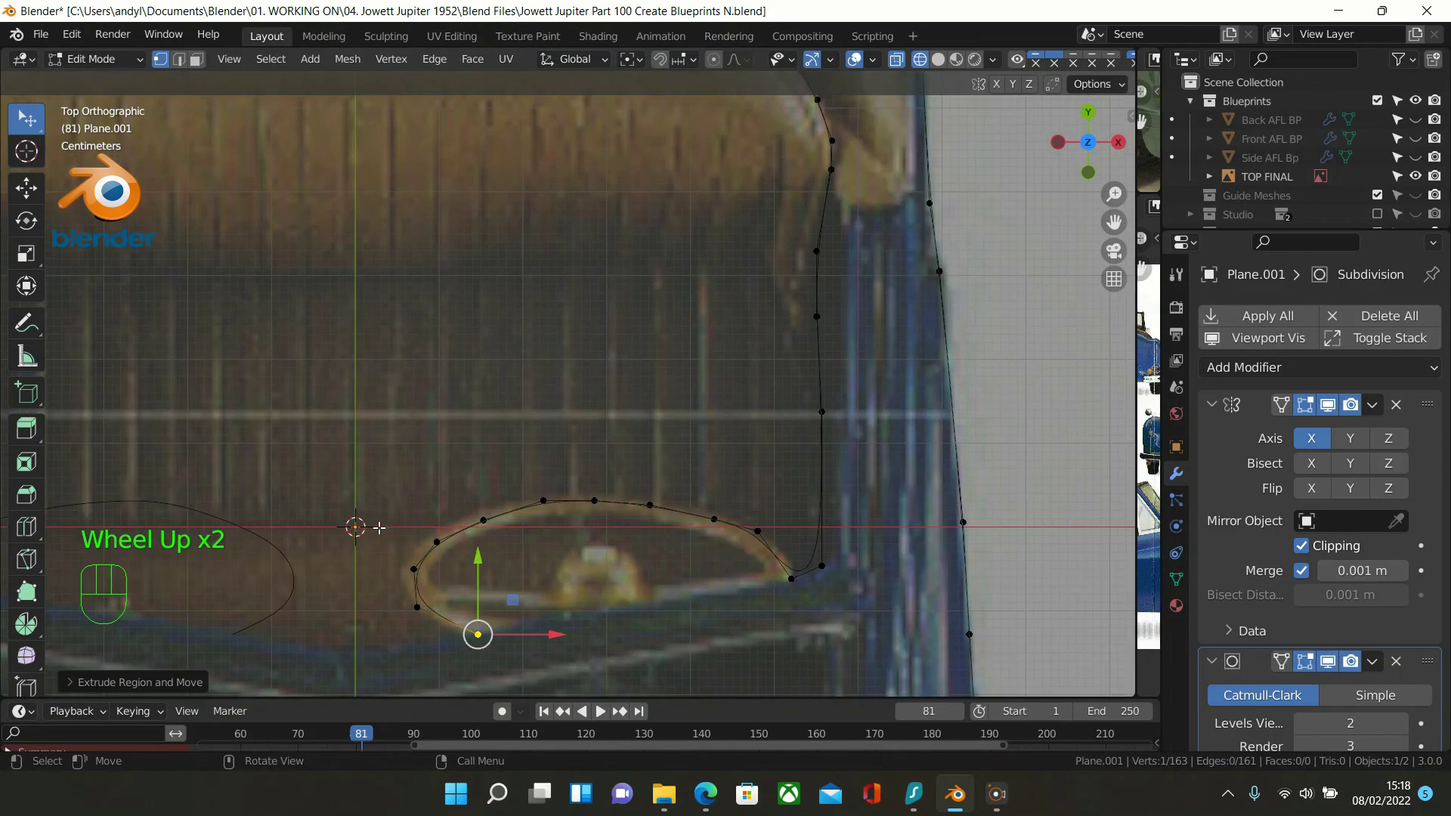
{"action": "left_click", "coordinate": [525, 570]}
{"action": "left_click", "coordinate": [522, 570]}
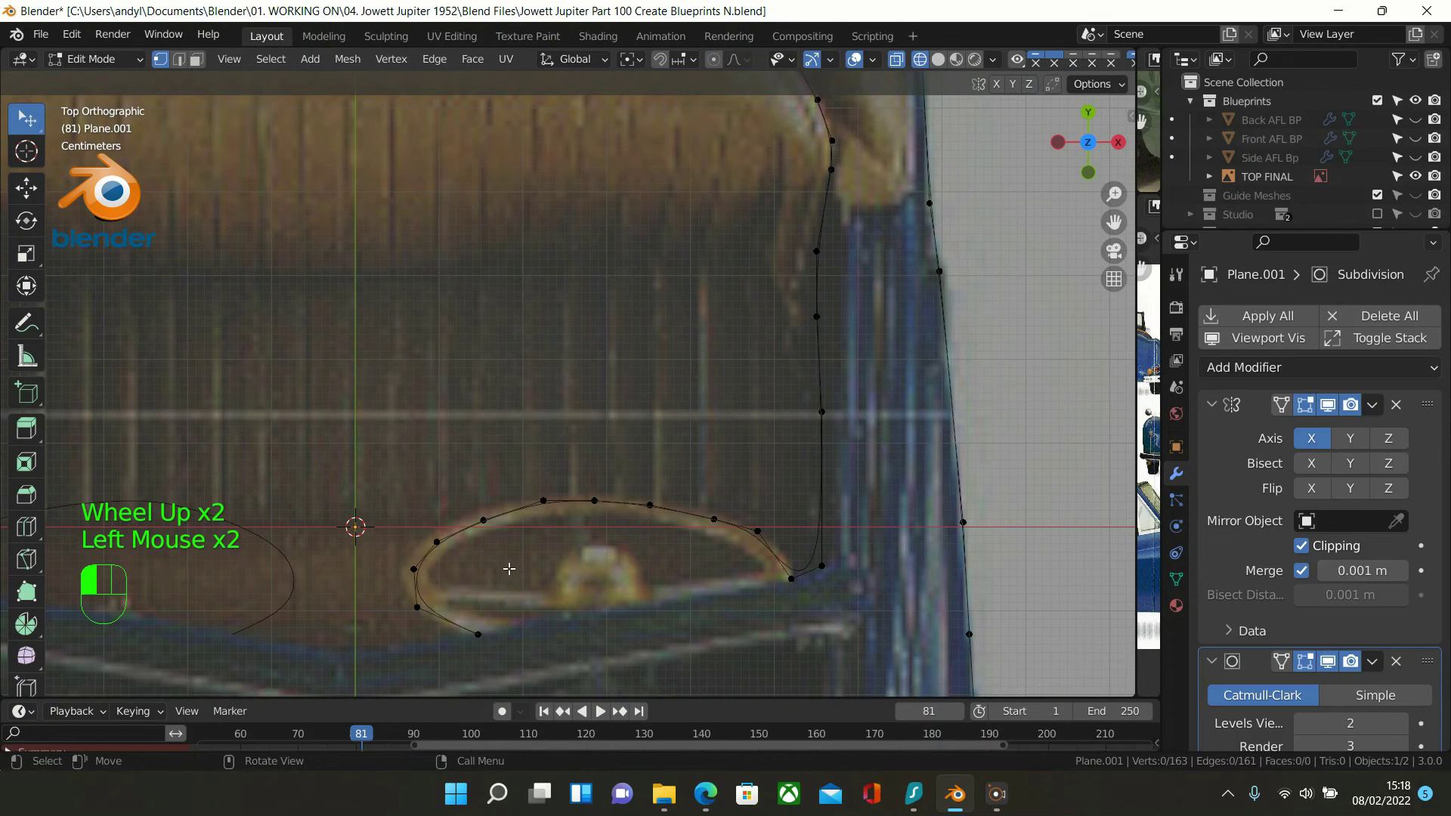
{"action": "left_click", "coordinate": [419, 576]}
{"action": "left_click_drag", "start_coordinate": [480, 570], "coordinate": [494, 546]}
{"action": "left_click", "coordinate": [457, 543]}
{"action": "left_click", "coordinate": [446, 553]}
{"action": "left_click", "coordinate": [483, 521]}
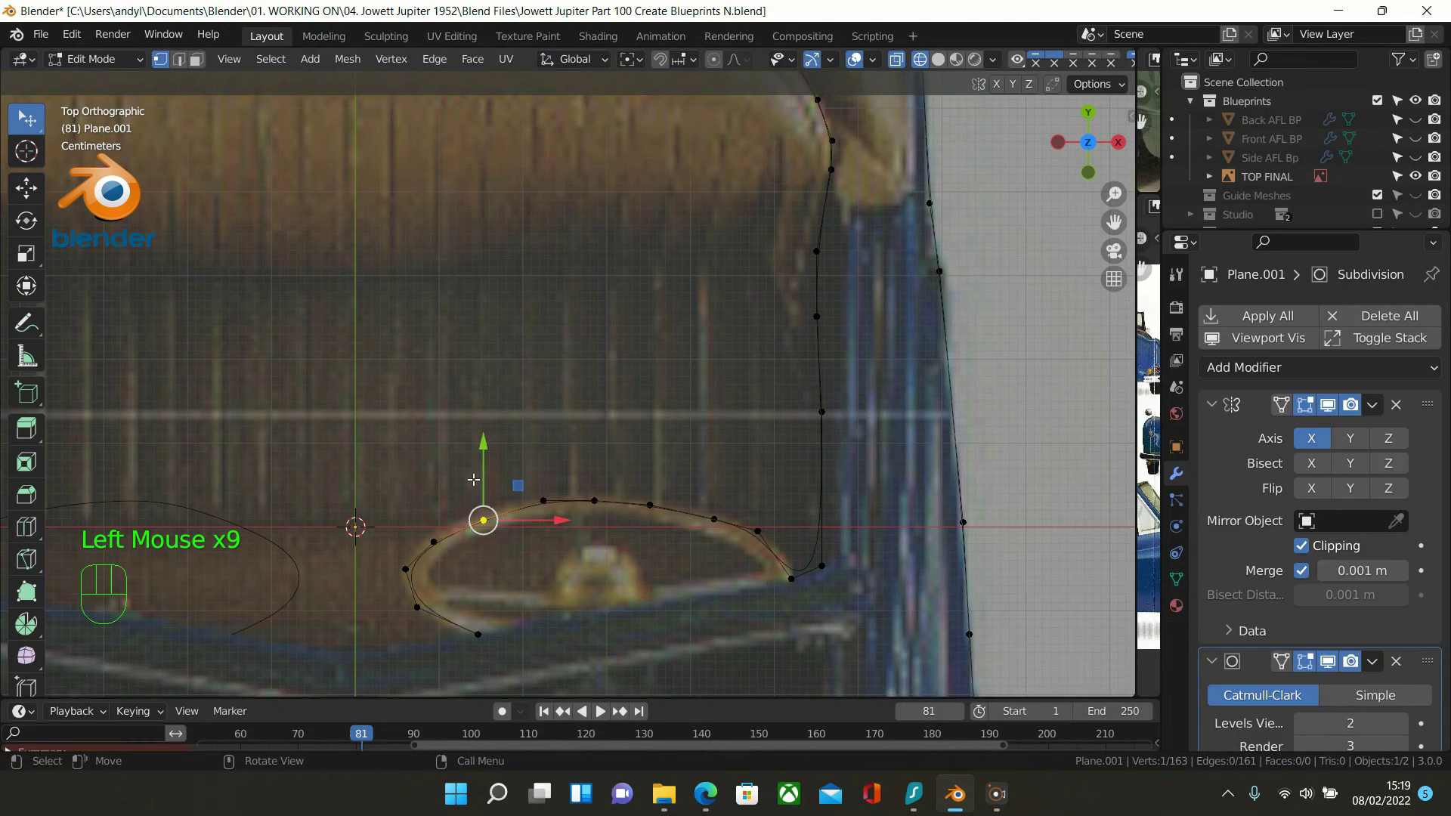
{"action": "left_click_drag", "start_coordinate": [488, 458], "coordinate": [487, 447]}
{"action": "left_click", "coordinate": [440, 546]}
{"action": "mouse_move", "coordinate": [446, 548]}
{"action": "left_mouse_down"}
{"action": "mouse_move", "coordinate": [419, 586]}
{"action": "mouse_move", "coordinate": [444, 569]}
{"action": "left_mouse_up"}
{"action": "left_click", "coordinate": [489, 569]}
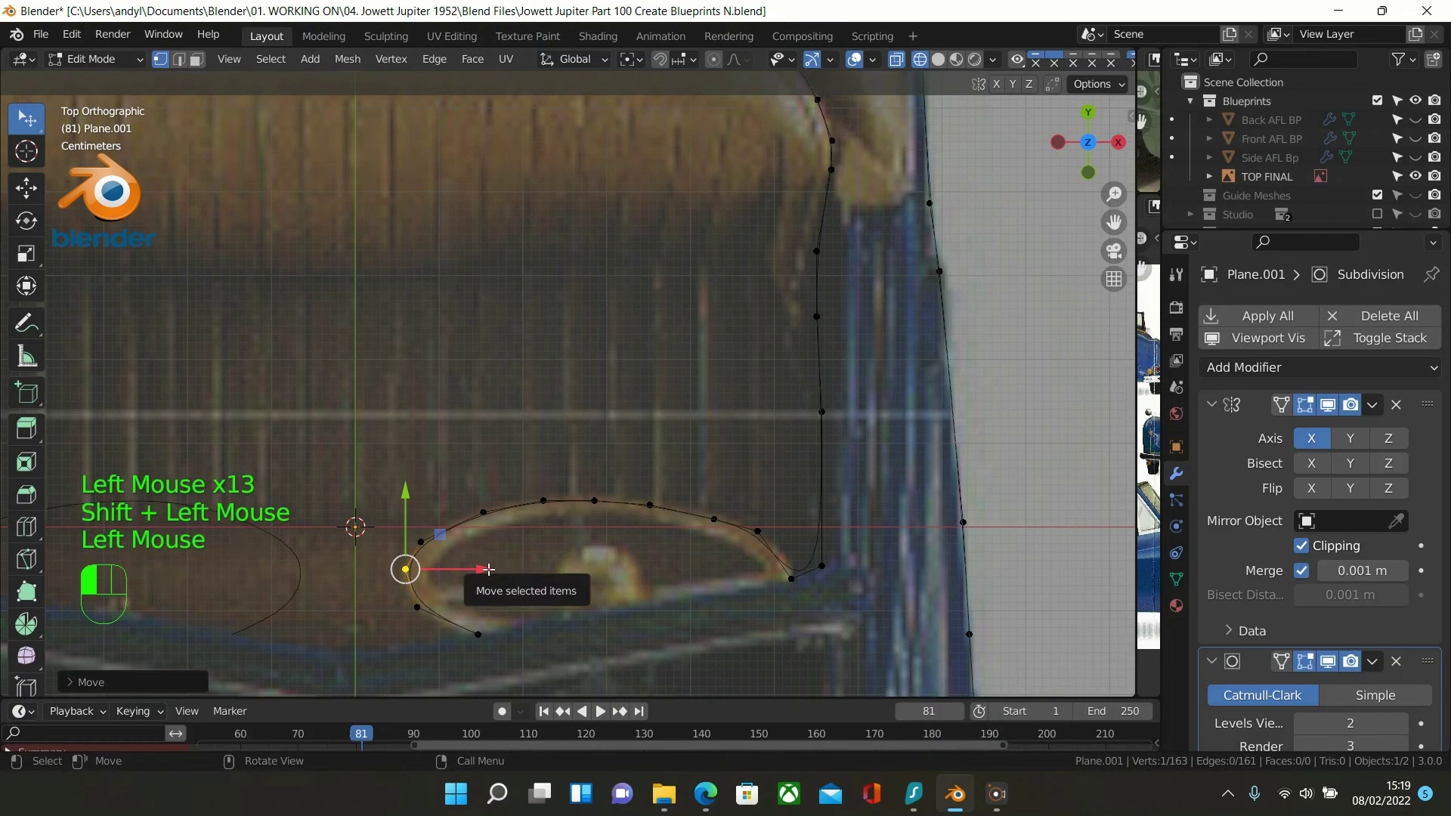
Add a vertex with a loop cut near the rim outline's outer tip and move it slightly outward
{"action": "key", "text": "ctrl+r"}
{"action": "left_click", "coordinate": [773, 561]}
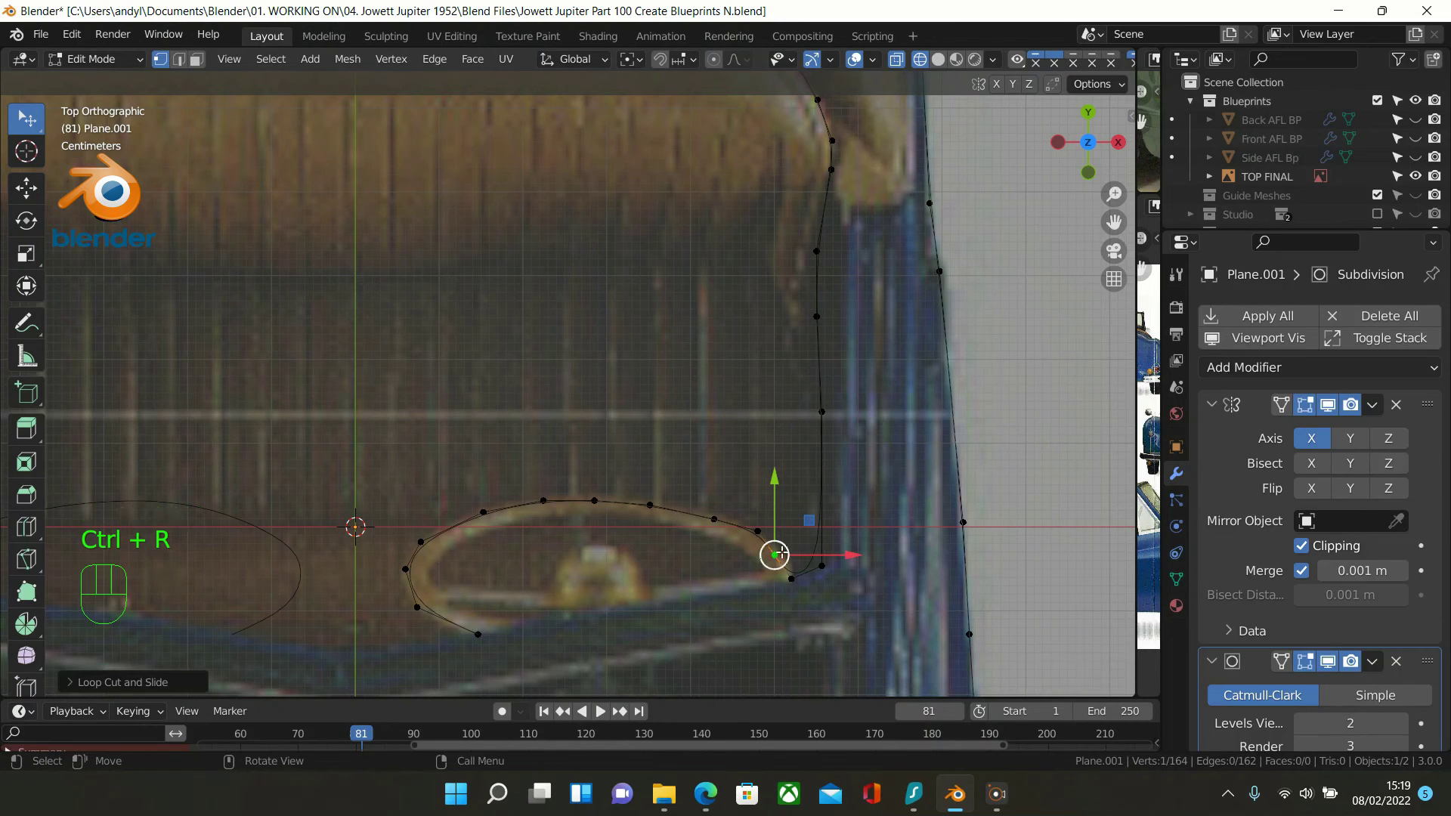
{"action": "left_click_drag", "start_coordinate": [862, 555], "coordinate": [866, 554]}
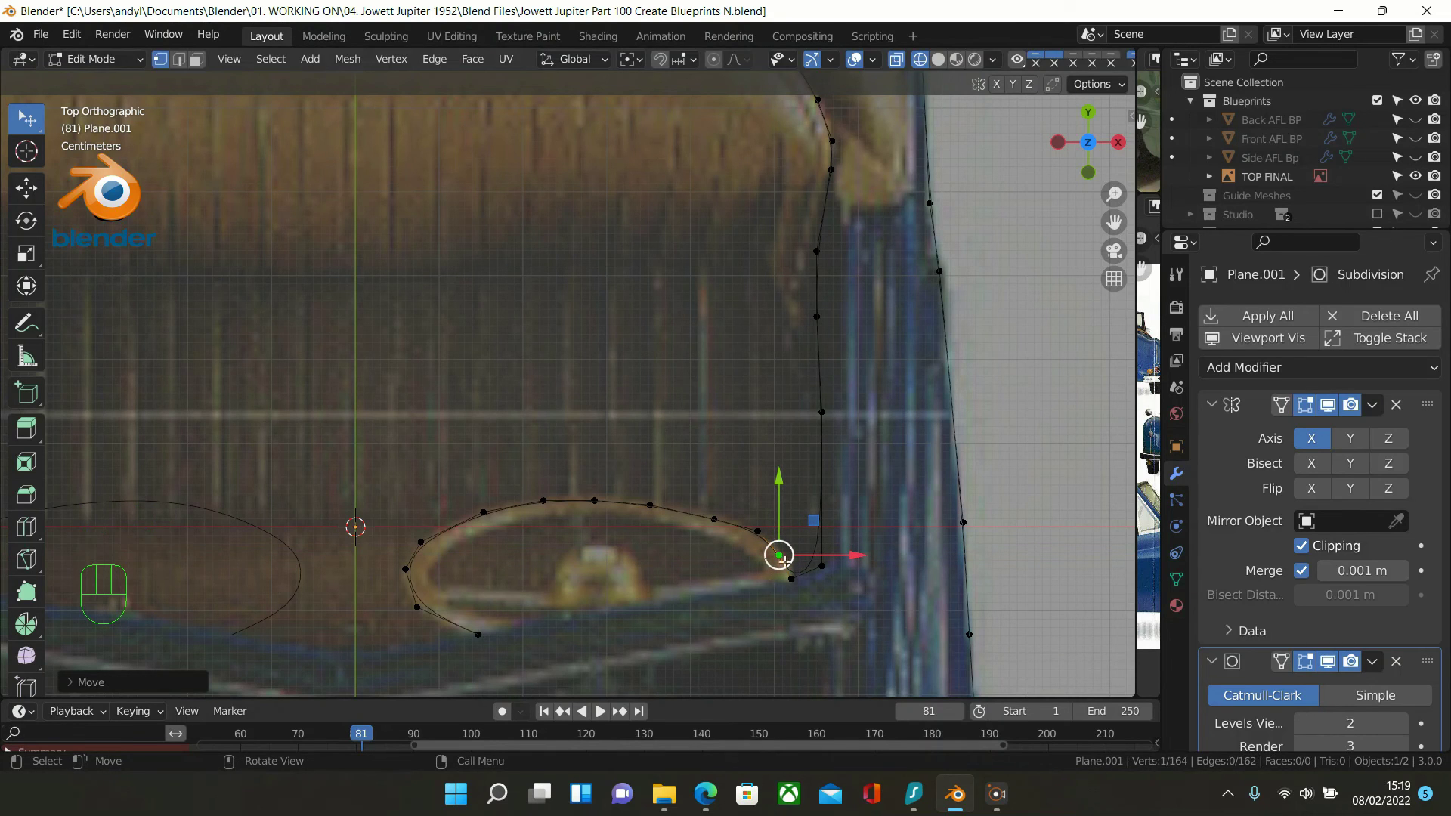
Select the steering wheel outline from its lower end to its outer tip and smooth it with LoopTools Relax
{"action": "left_click", "coordinate": [472, 634]}
{"action": "left_click", "coordinate": [778, 577], "text": "ctrl"}
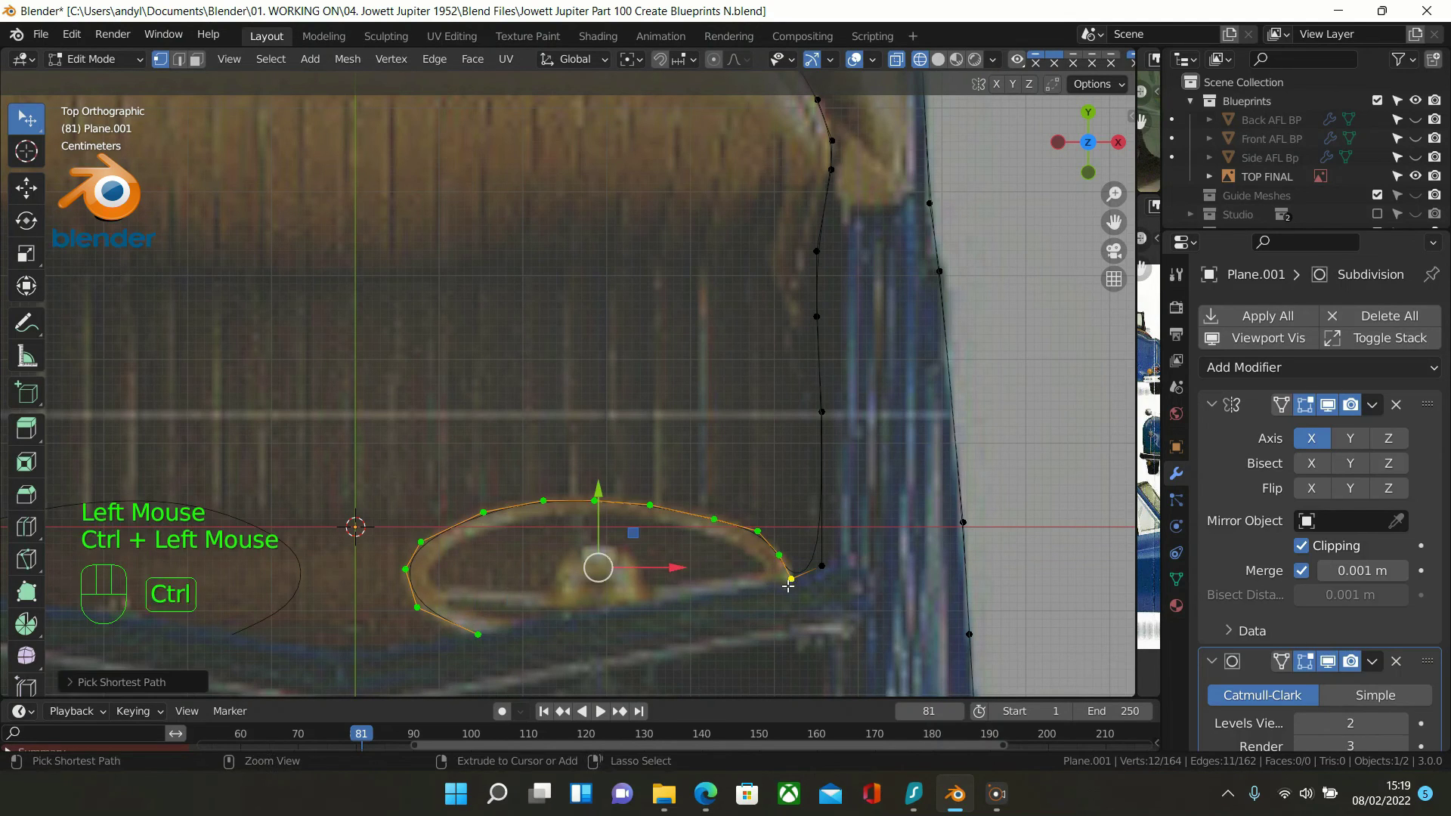
{"action": "right_click", "coordinate": [337, 278]}
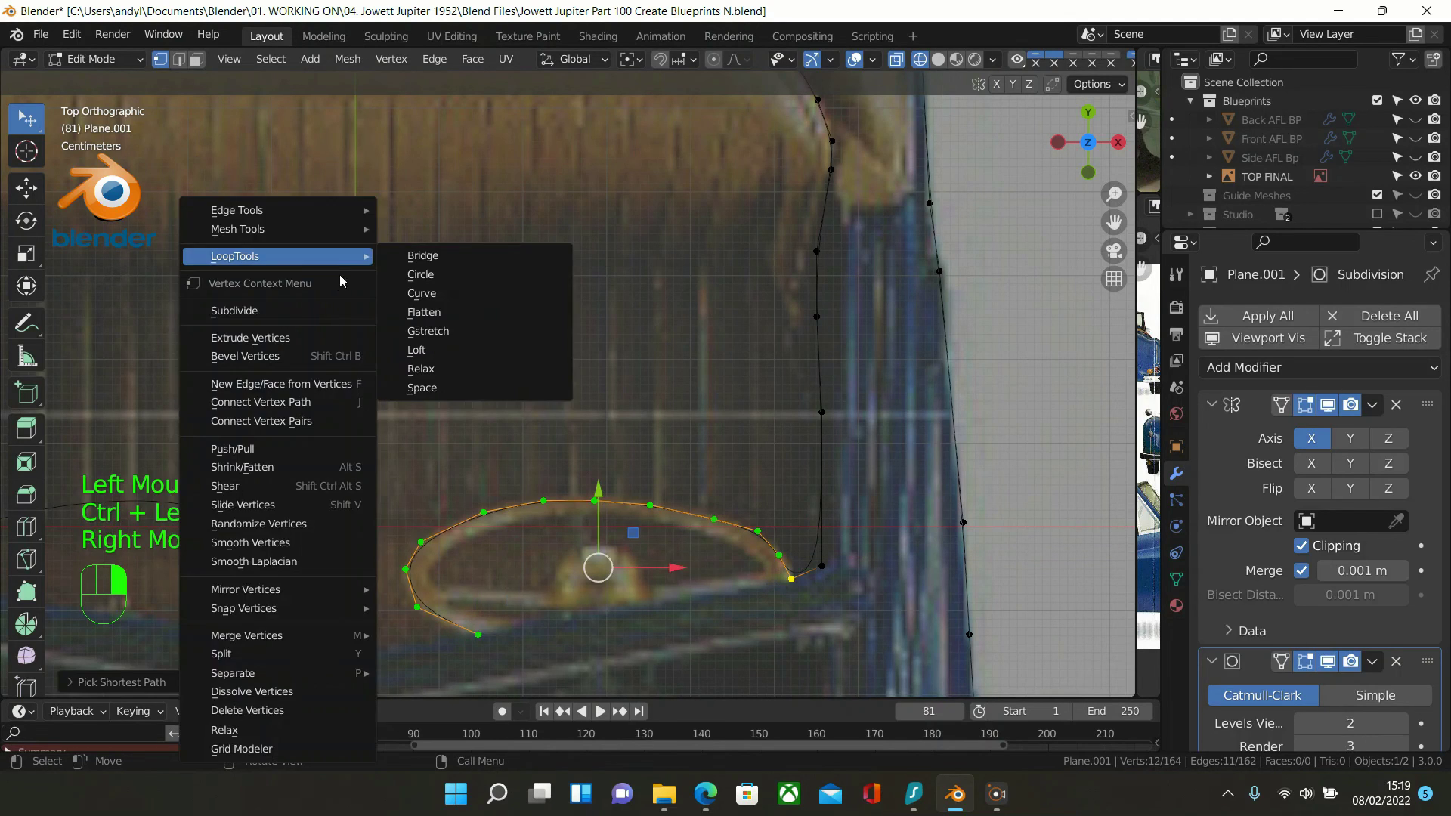
{"action": "left_click", "coordinate": [480, 368]}
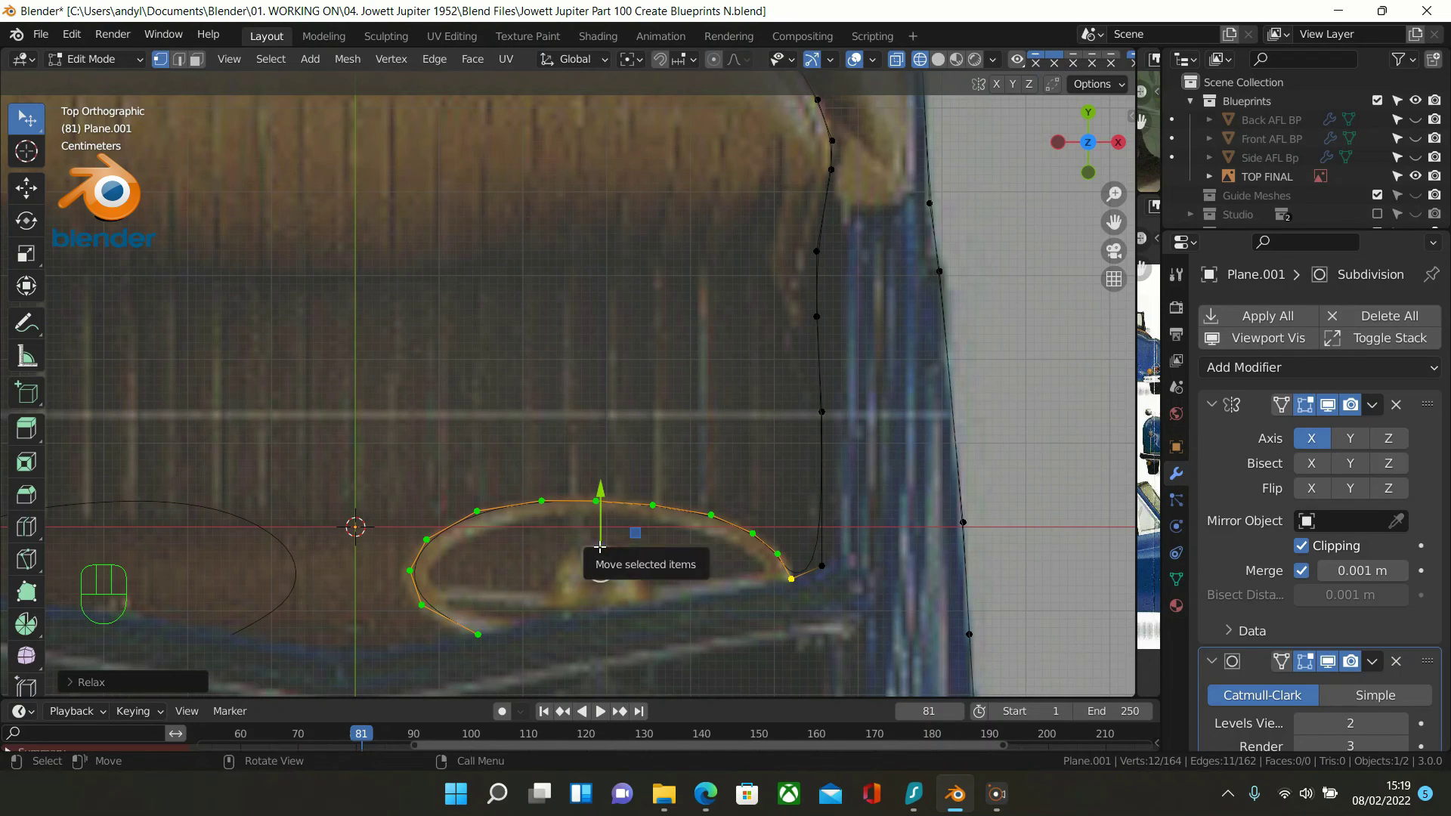
Select the rim outline without its two end vertices, duplicate it in place and scale the copy to about 0.78
{"action": "left_click", "coordinate": [439, 604]}
{"action": "left_click", "coordinate": [772, 568], "text": "ctrl"}
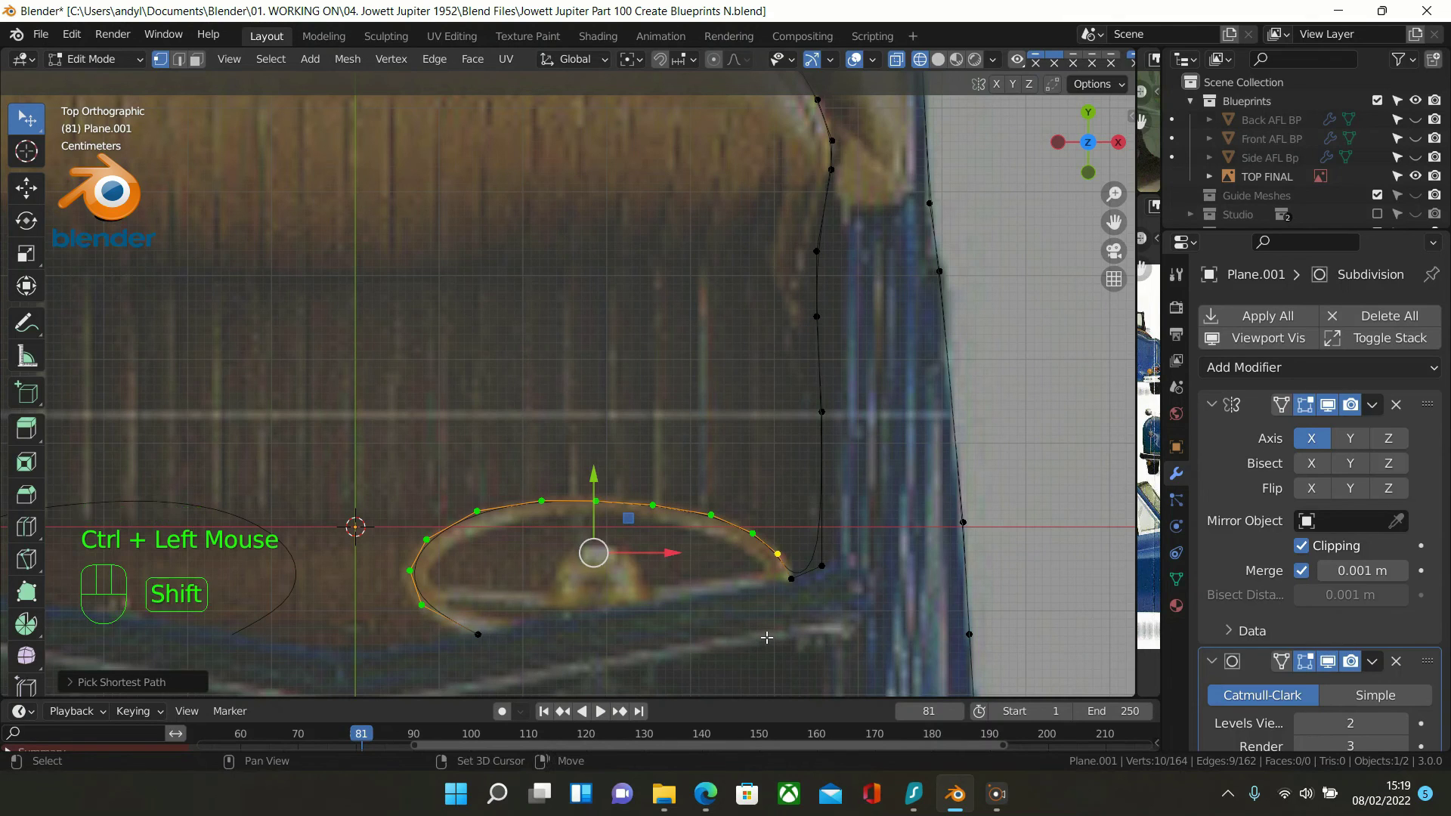
{"action": "key", "text": "shift+d"}
{"action": "key", "text": "s"}
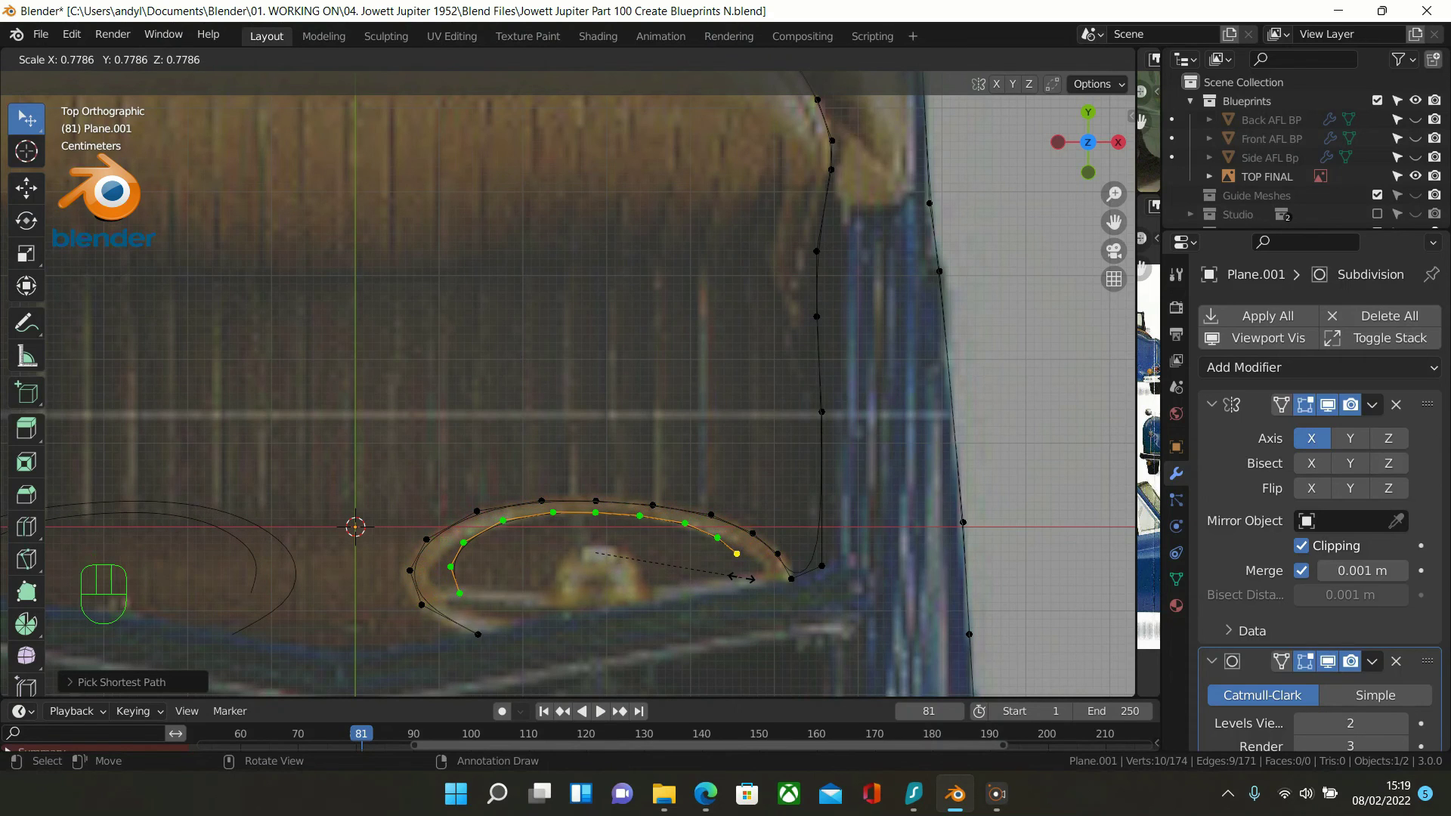
{"action": "left_click", "coordinate": [740, 578]}
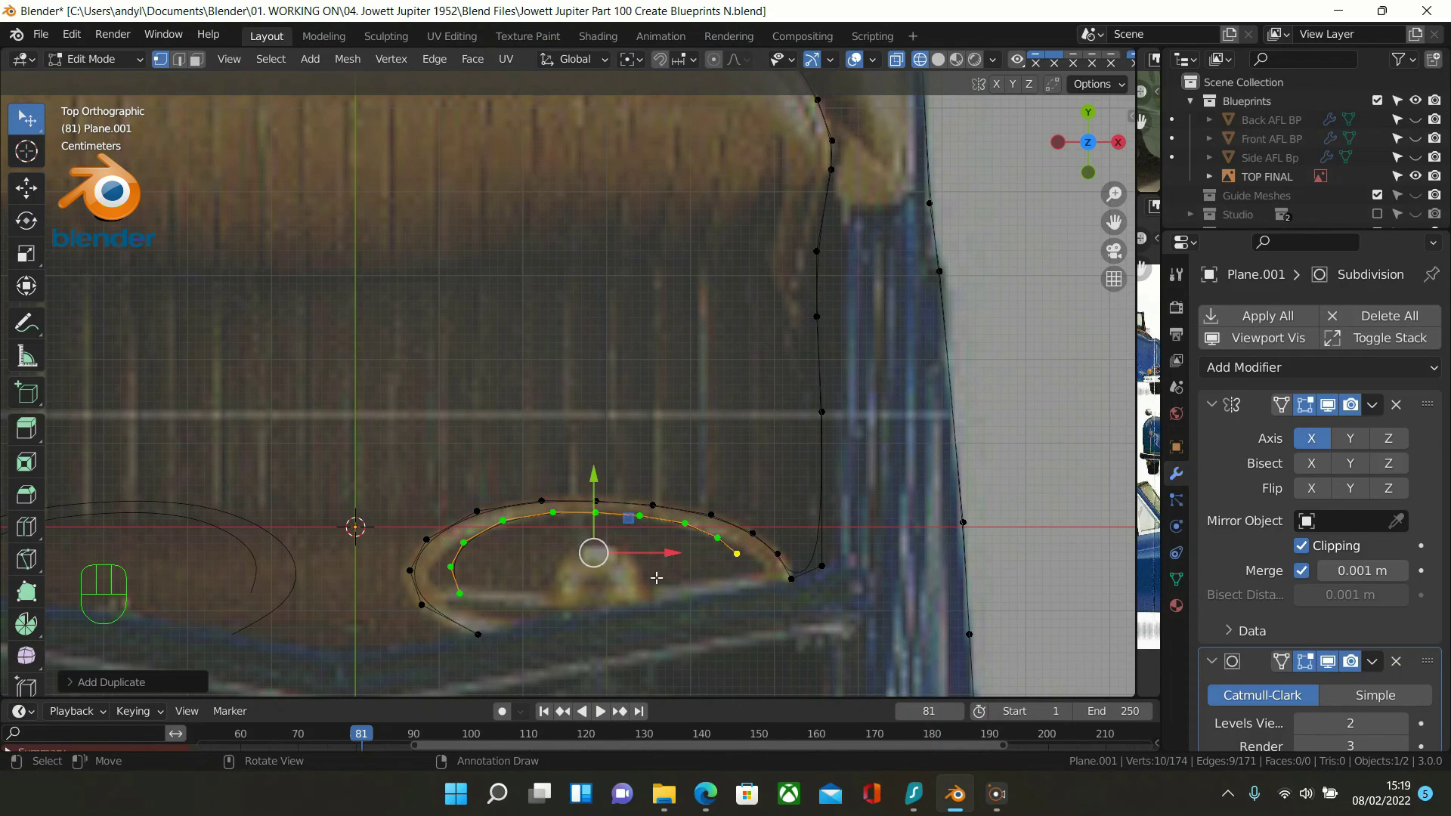
Move the inboard vertices of the duplicated curve onto the steering wheel rim's inner edge
{"action": "left_click", "coordinate": [464, 542]}
{"action": "left_click_drag", "start_coordinate": [464, 543], "coordinate": [463, 573]}
{"action": "left_click", "coordinate": [456, 566]}
{"action": "left_click", "coordinate": [462, 595]}
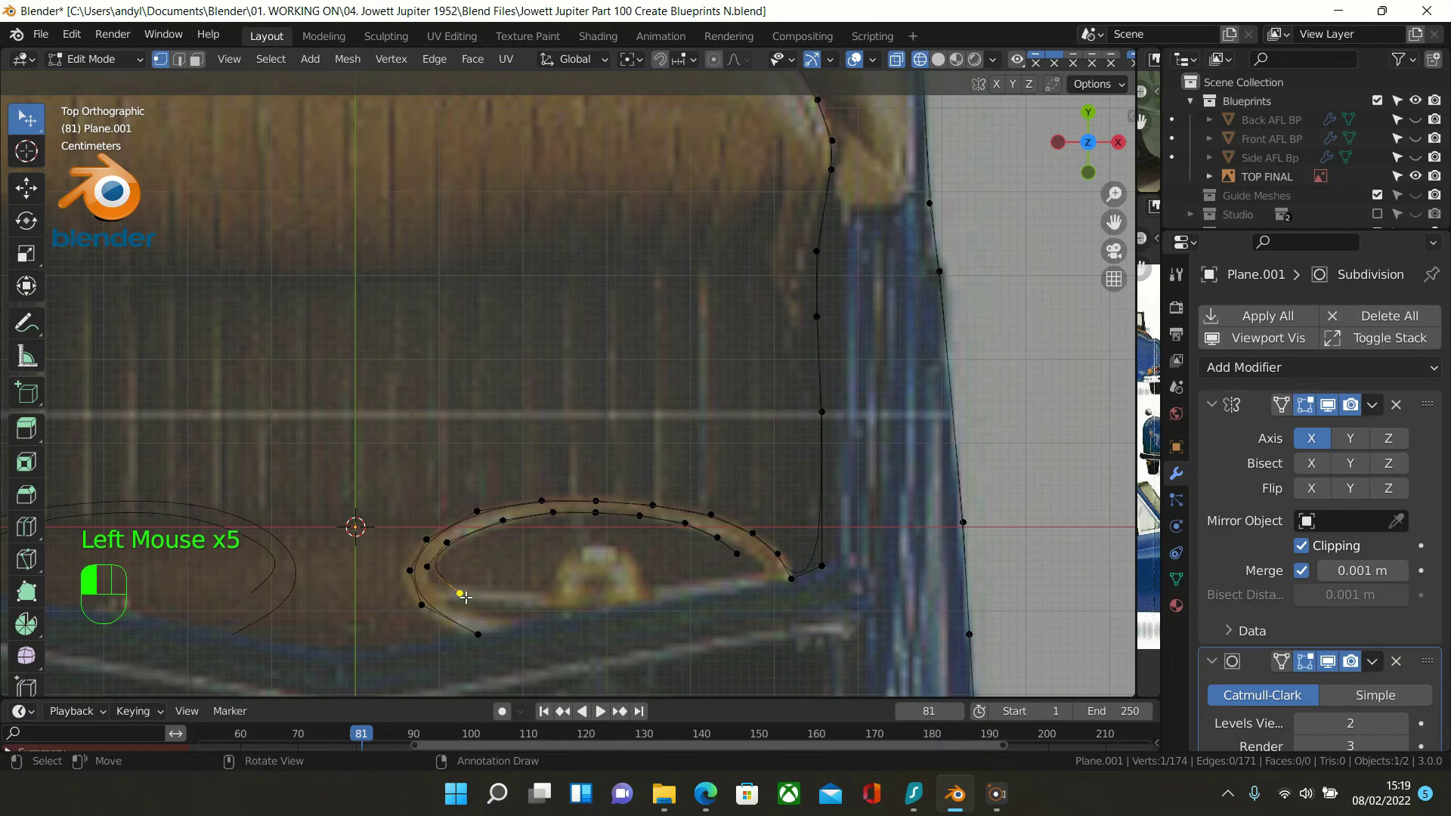
{"action": "mouse_move", "coordinate": [528, 593]}
{"action": "left_mouse_down"}
{"action": "mouse_move", "coordinate": [490, 603]}
{"action": "mouse_move", "coordinate": [519, 605]}
{"action": "mouse_move", "coordinate": [506, 606]}
{"action": "left_mouse_up"}
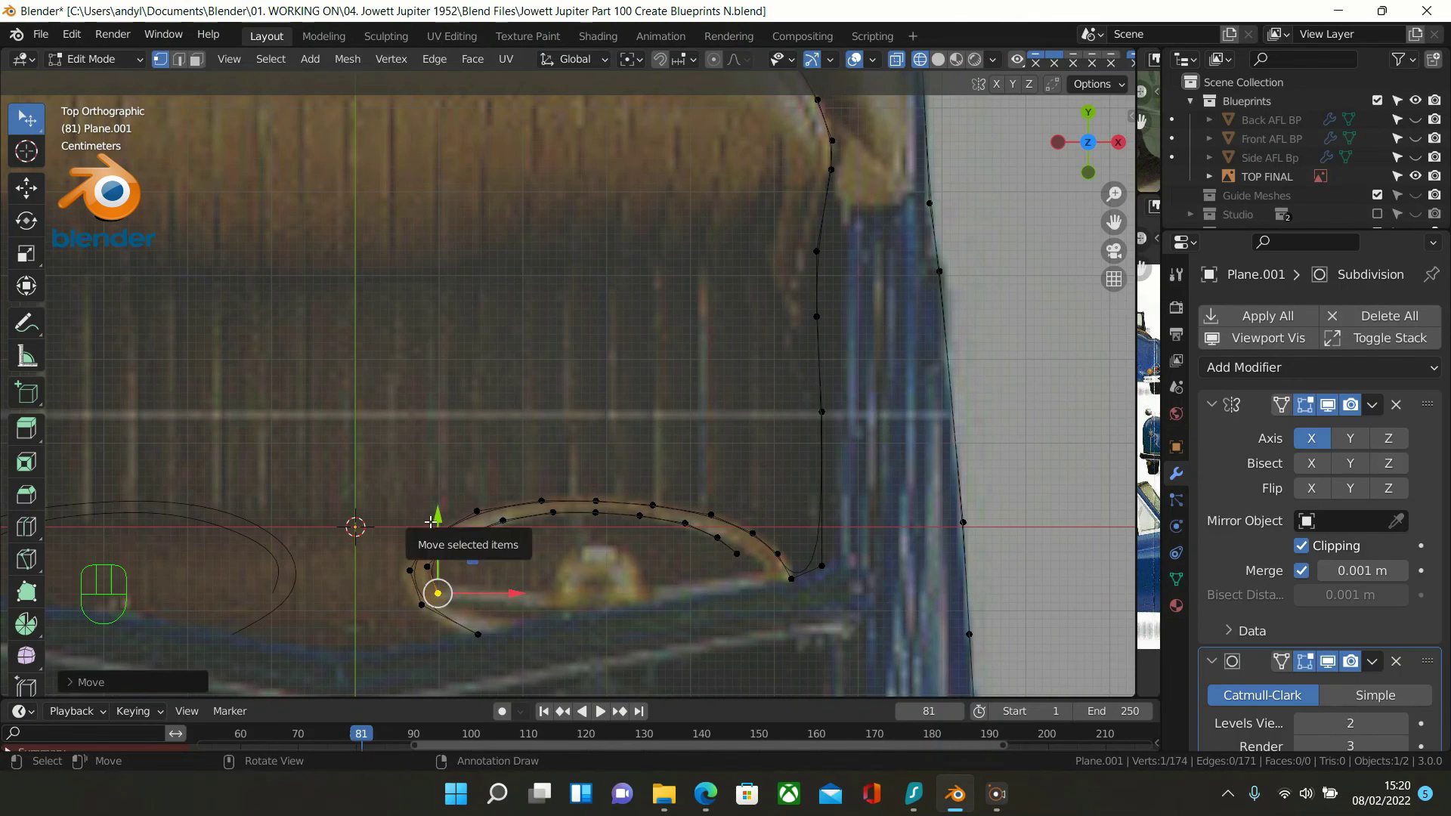
{"action": "left_click_drag", "start_coordinate": [442, 519], "coordinate": [444, 525]}
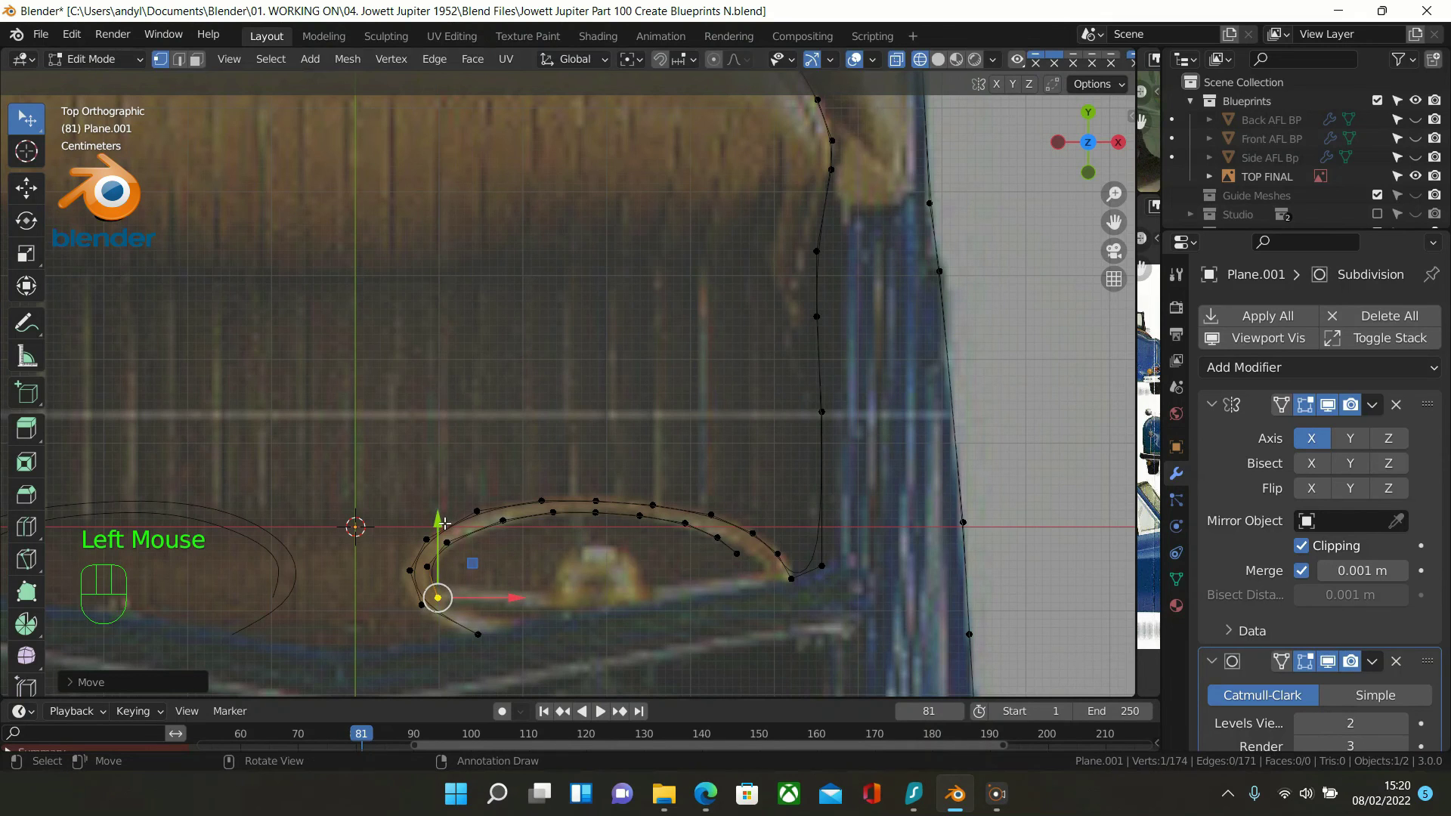
Add a vertex with a loop cut in the outer rim outline's last lower segment and move it slightly down
{"action": "key", "text": "ctrl+e"}
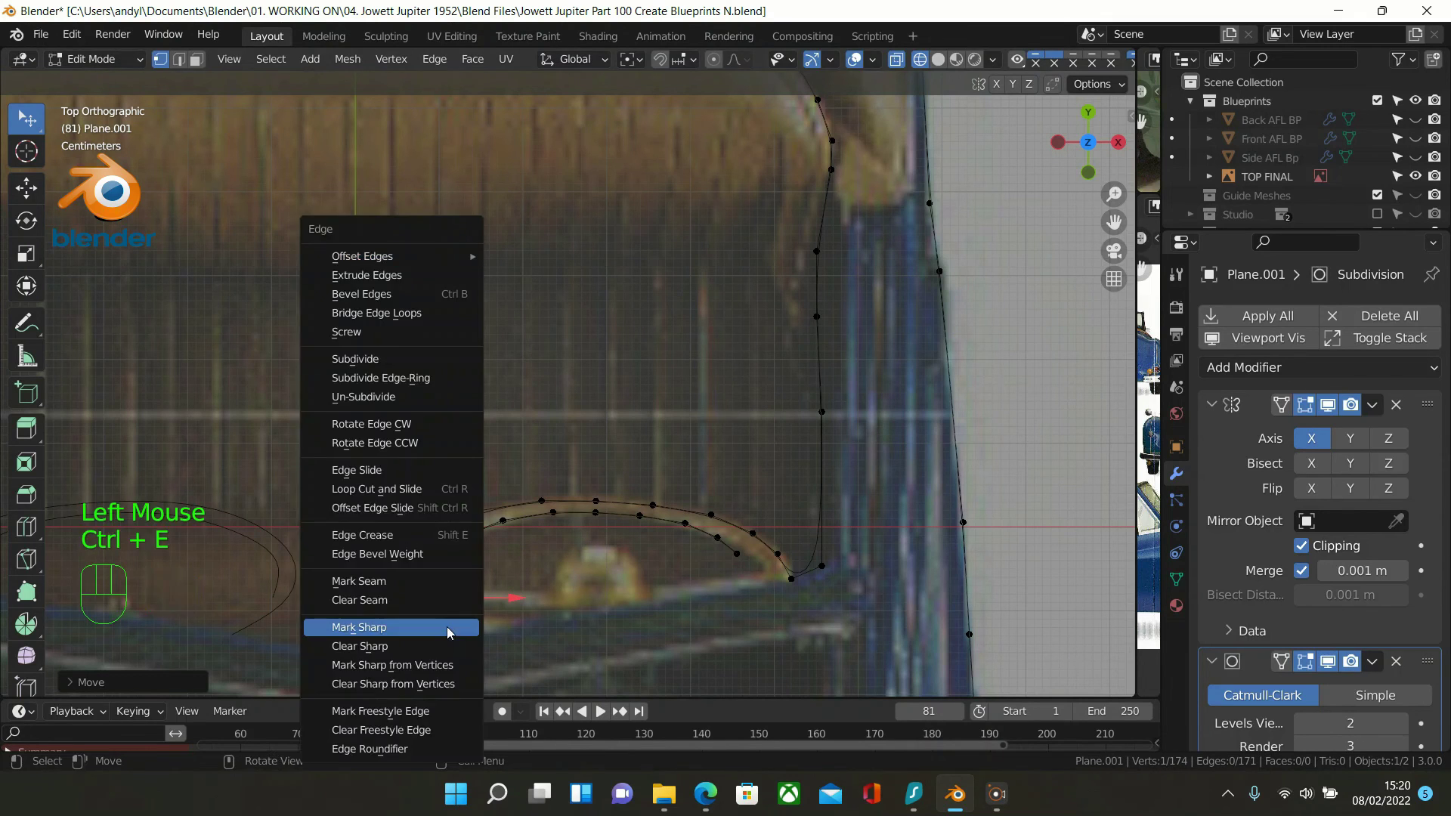
{"action": "key", "text": "ctrl+r"}
{"action": "left_click", "coordinate": [453, 617]}
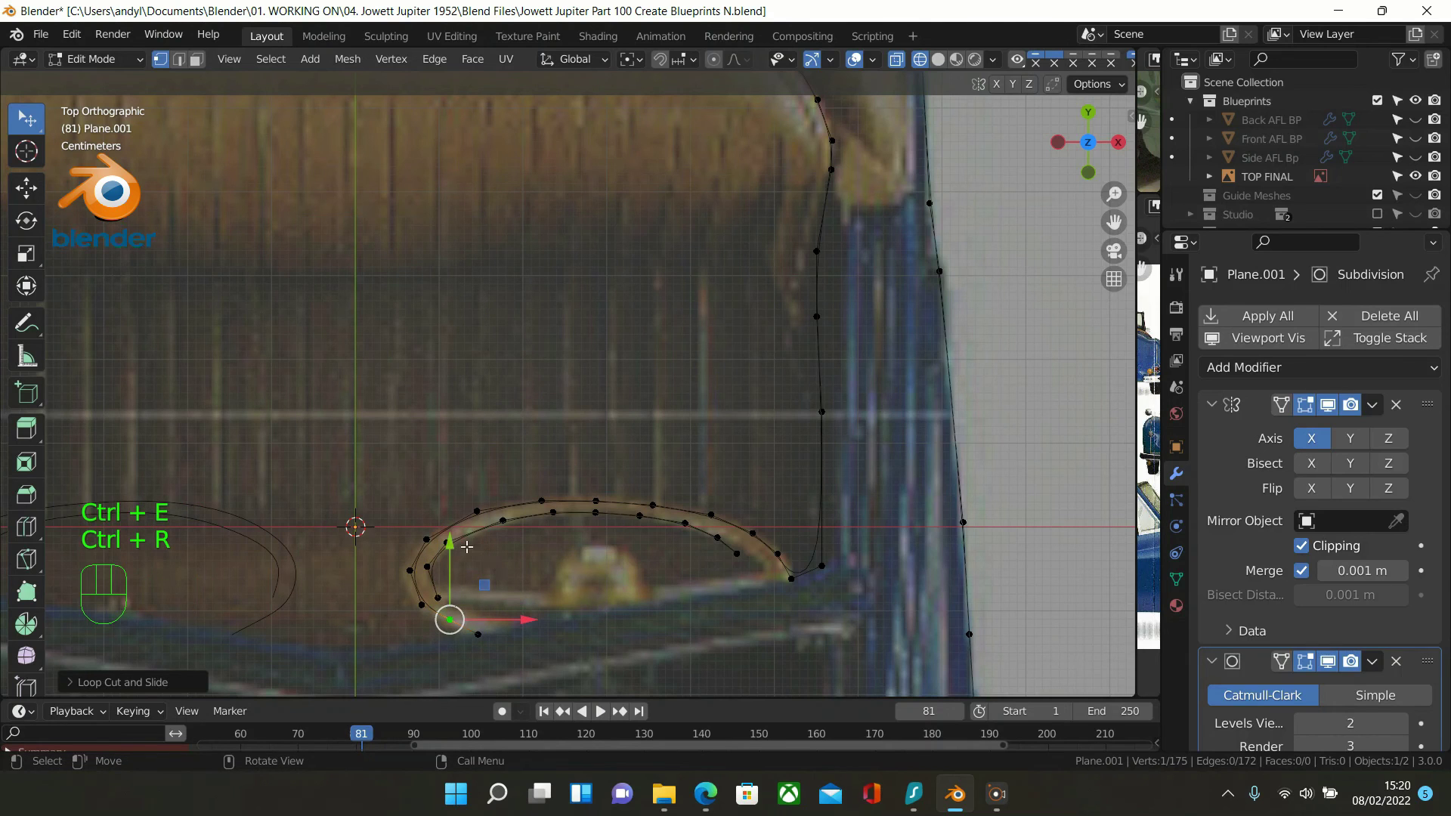
{"action": "left_click_drag", "start_coordinate": [451, 545], "coordinate": [453, 563]}
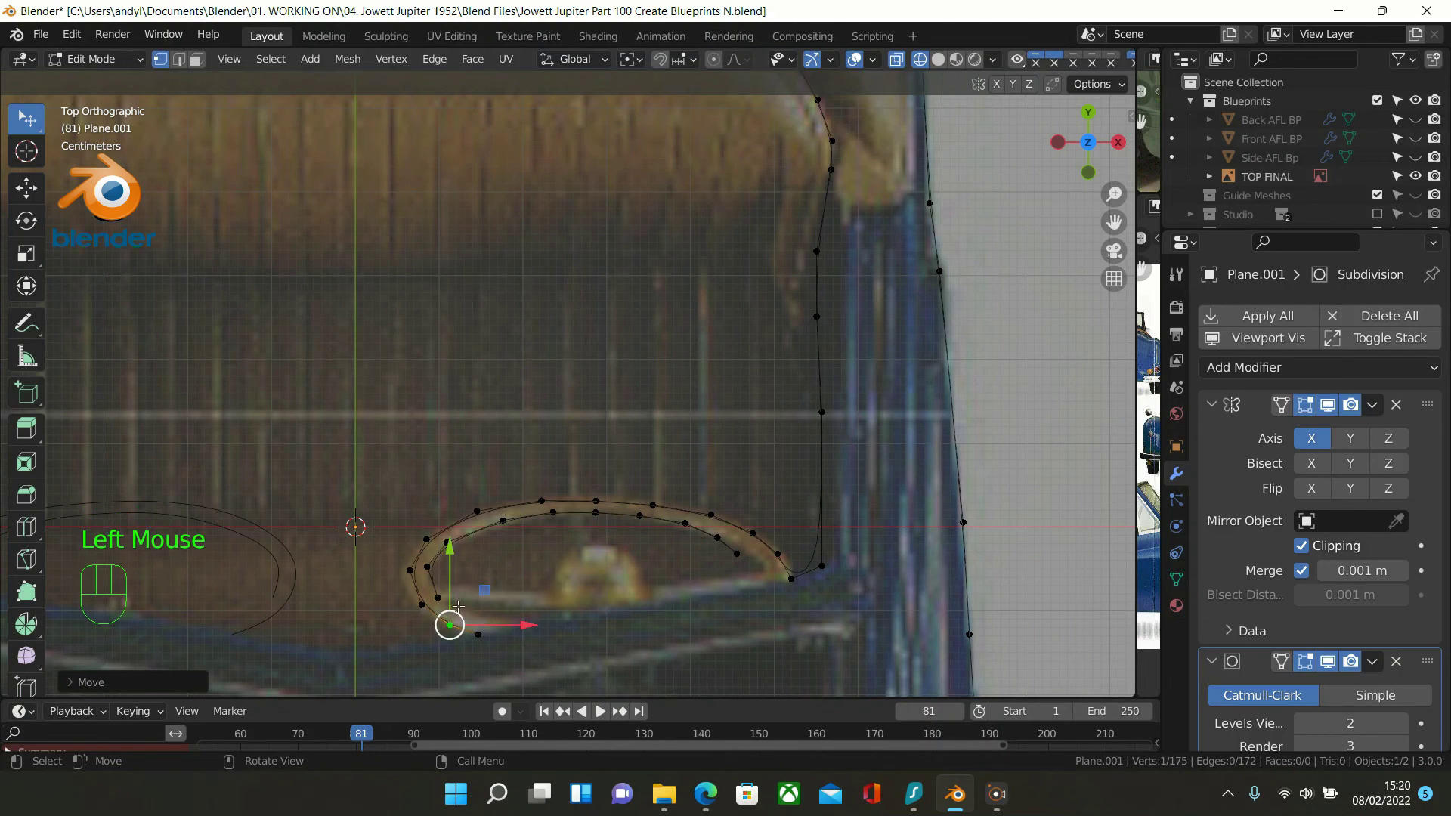
Extrude two vertices from the inner rim curve's lower end along the rim's inner edge towards the dashboard
{"action": "left_click", "coordinate": [454, 600]}
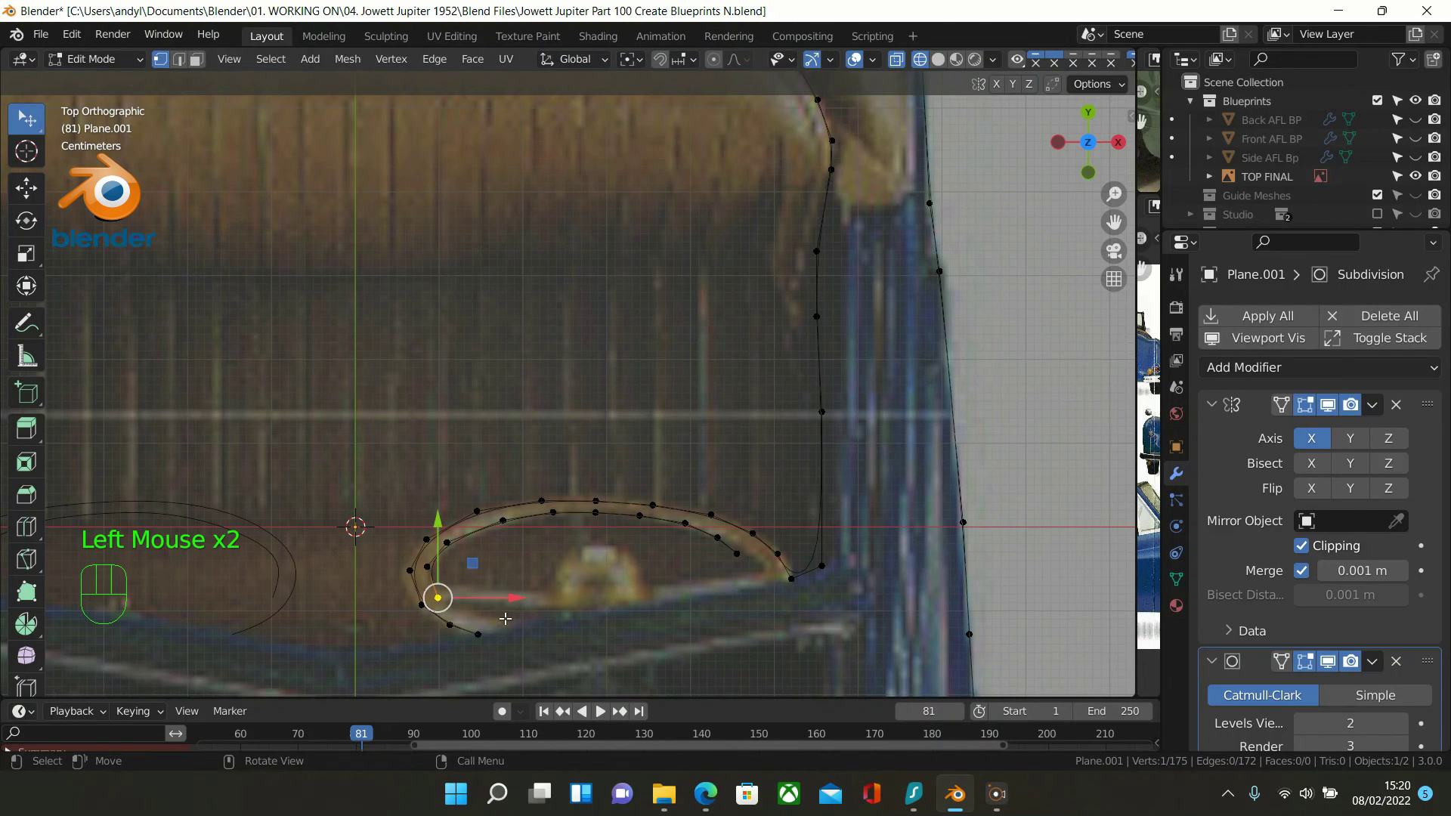
{"action": "key", "text": "e"}
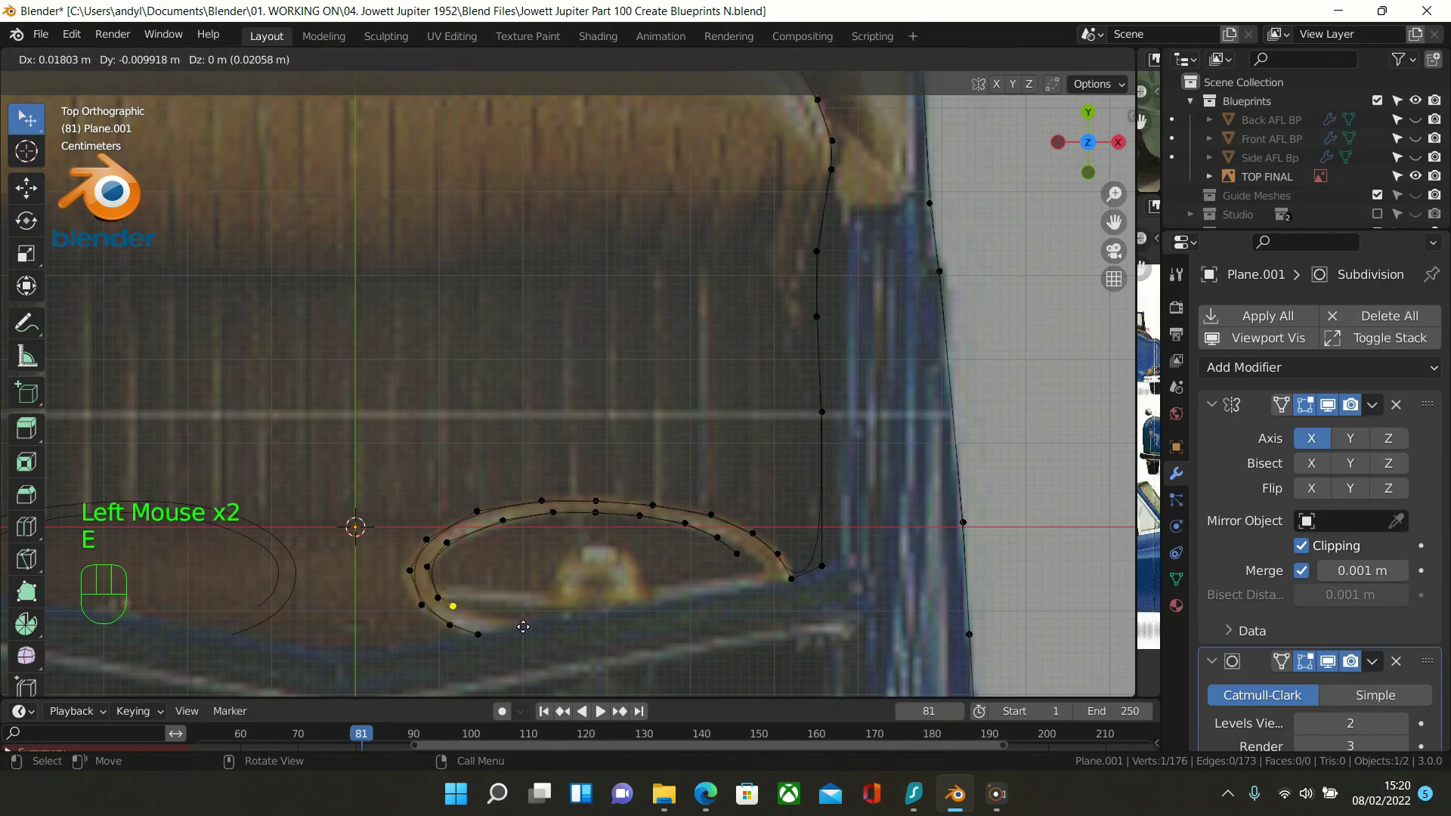
{"action": "left_click", "coordinate": [528, 637]}
{"action": "key", "text": "e"}
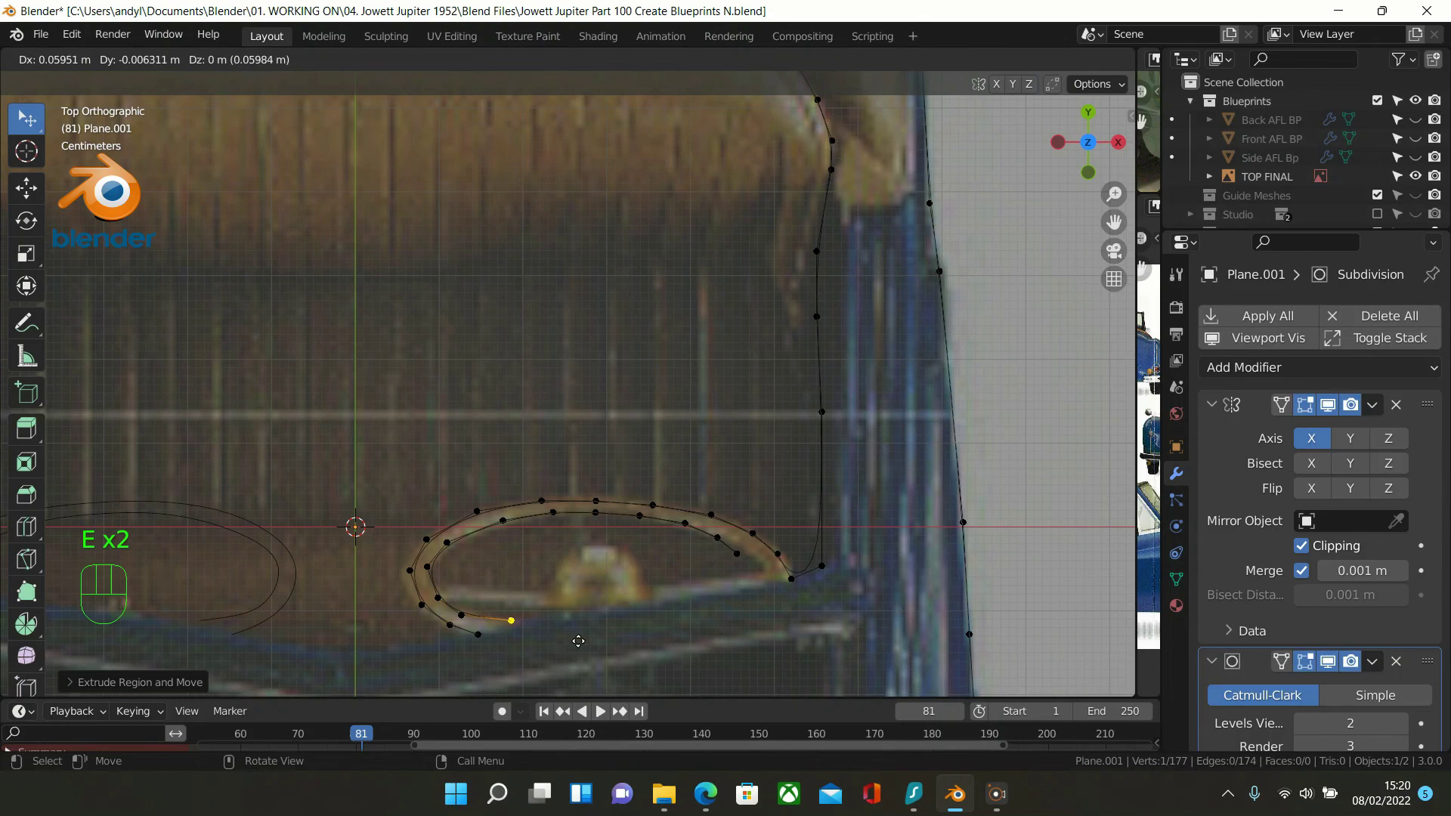
{"action": "left_click", "coordinate": [580, 641]}
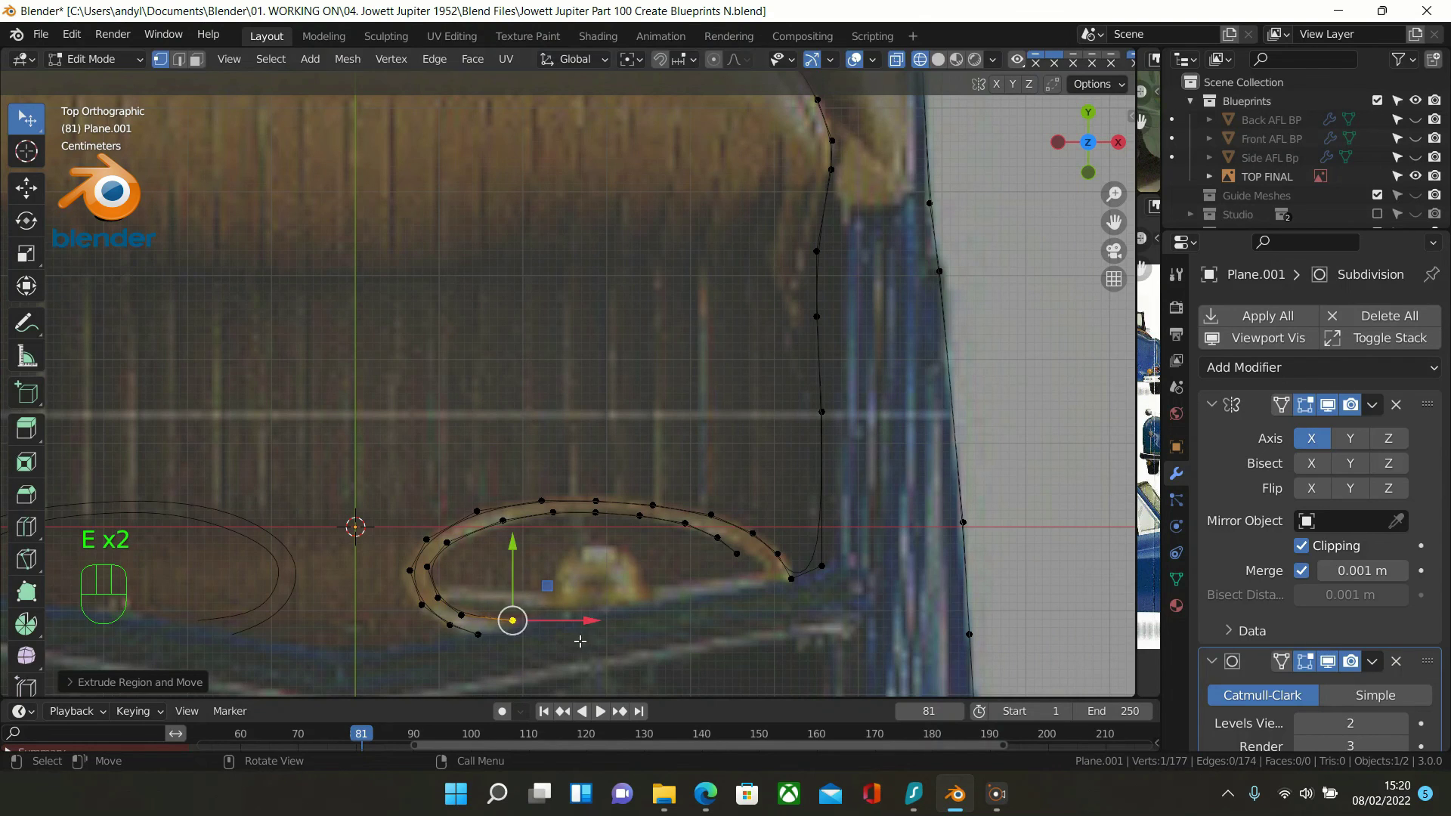
Join the lower ends of the outer and inner rim curves with an edge
{"action": "left_click", "coordinate": [478, 634]}
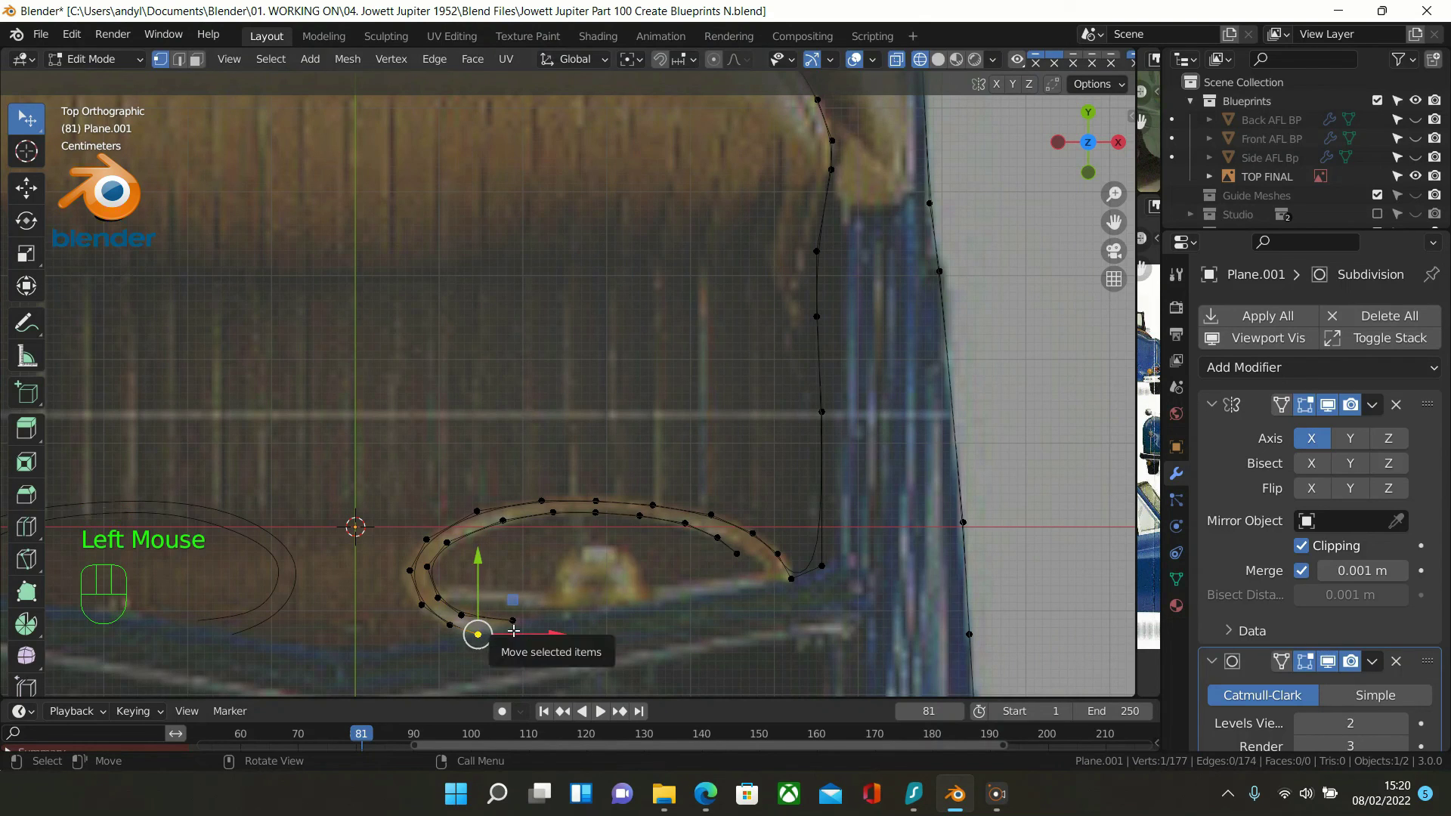
{"action": "left_click", "coordinate": [513, 623], "text": "shift"}
{"action": "key", "text": "f"}
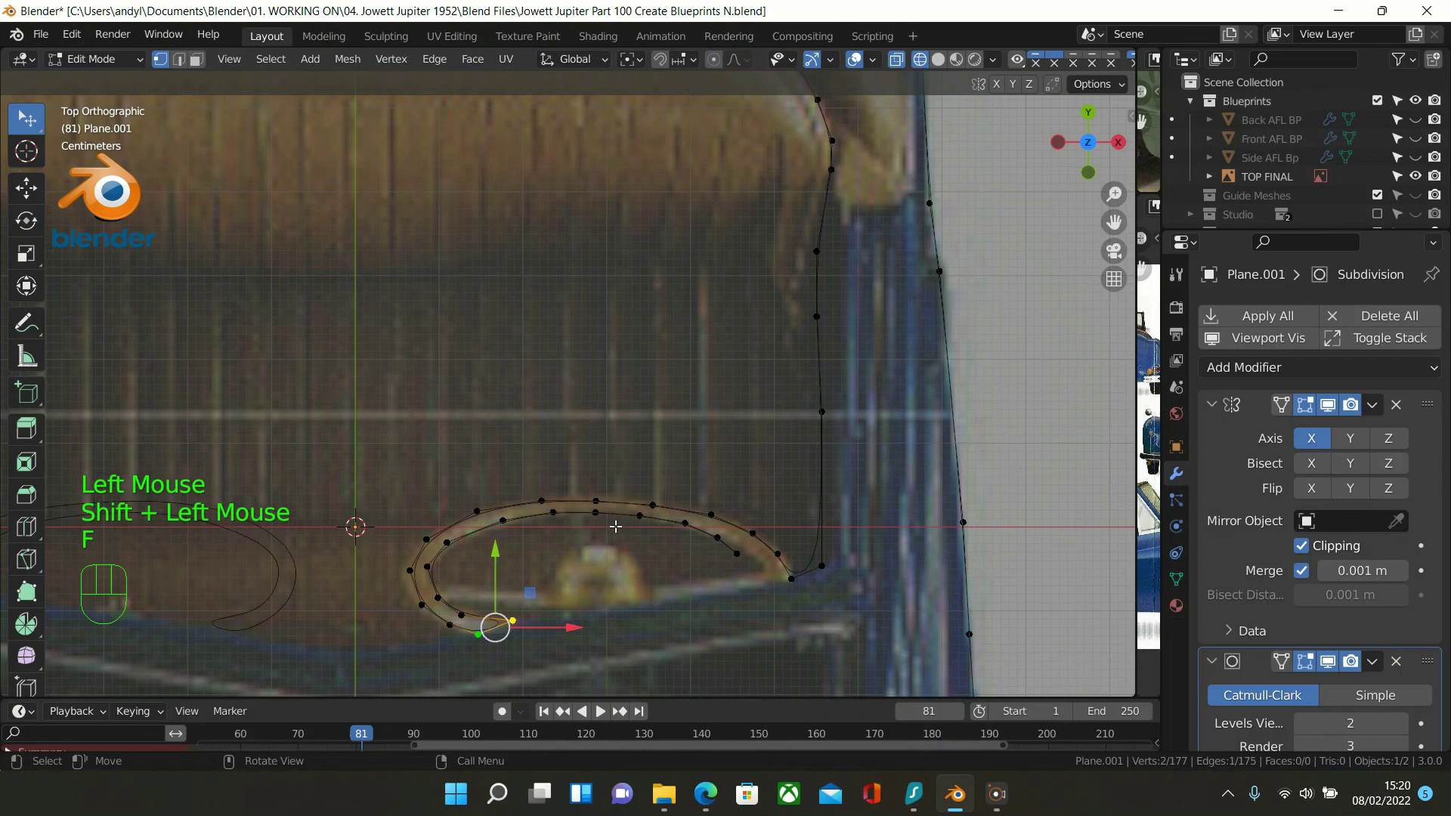
{"action": "scroll", "coordinate": [564, 499], "scroll_direction": "up", "scroll_amount": 2}
{"action": "middle_click_drag", "start_coordinate": [579, 268], "coordinate": [585, 171], "text": "shift"}
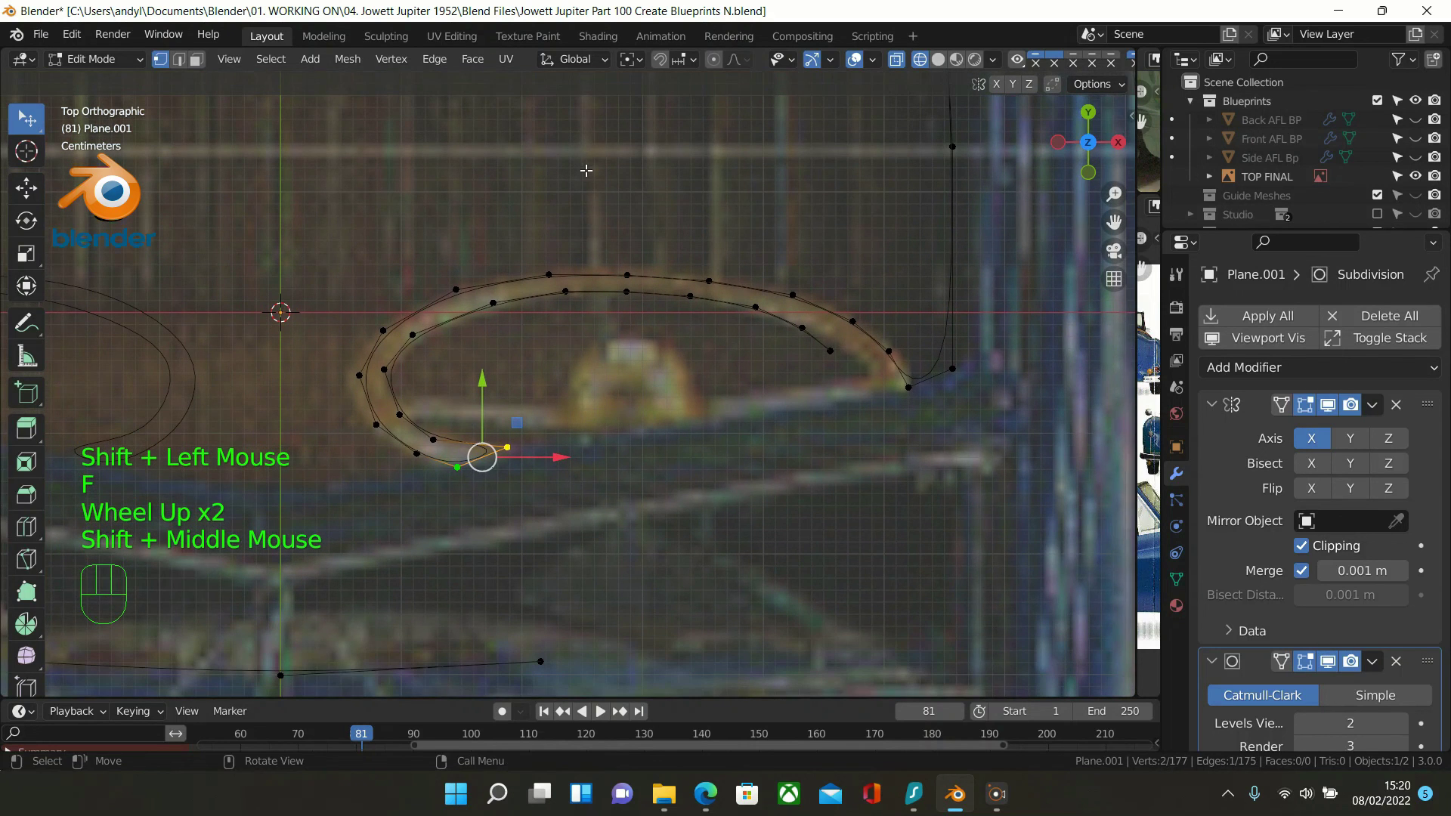
Reposition the inner rim curve's upper outboard vertex so the curve follows the steering wheel rim's inner edge
{"action": "left_click", "coordinate": [452, 292]}
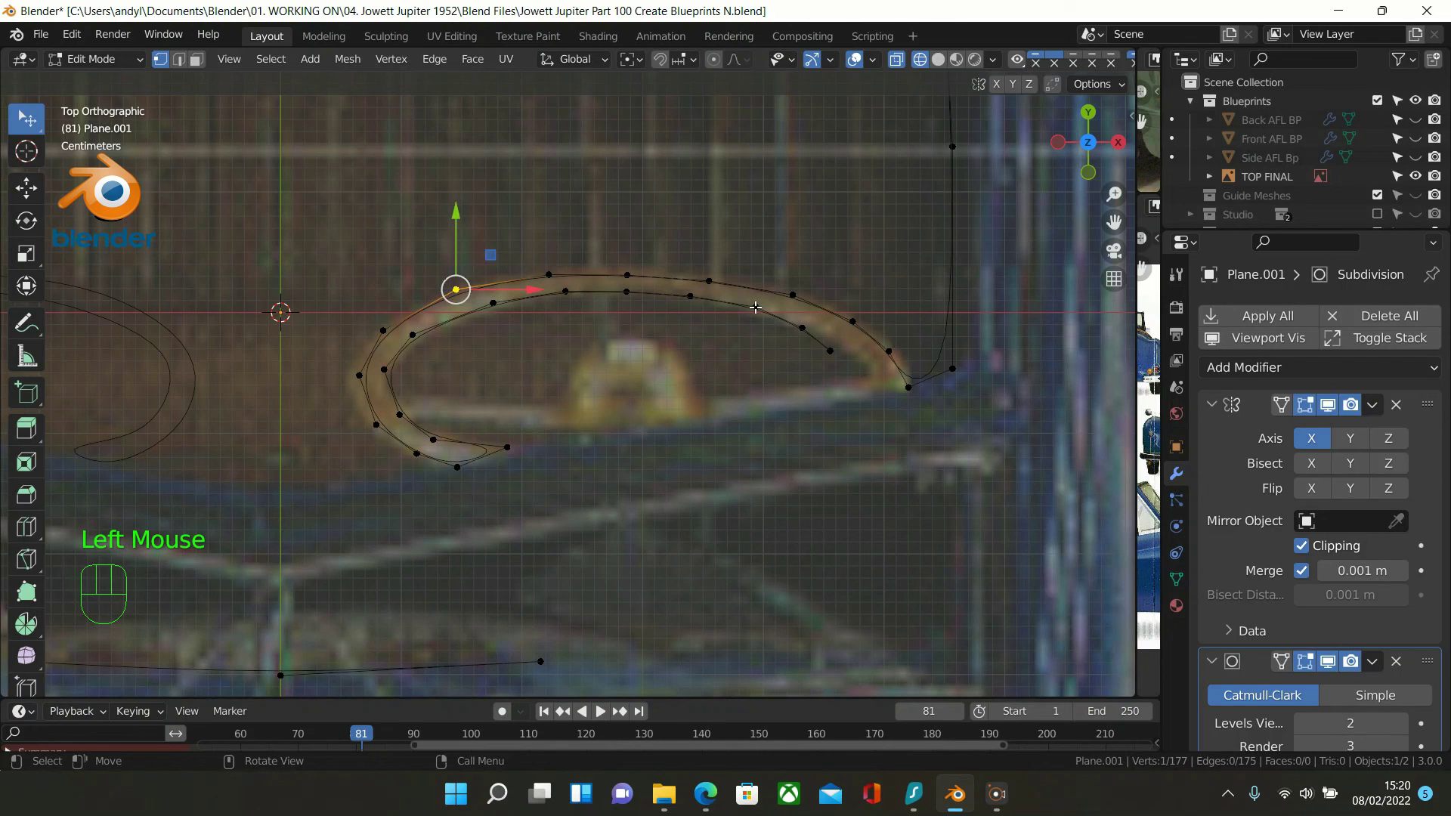
{"action": "left_click_drag", "start_coordinate": [756, 308], "coordinate": [777, 318]}
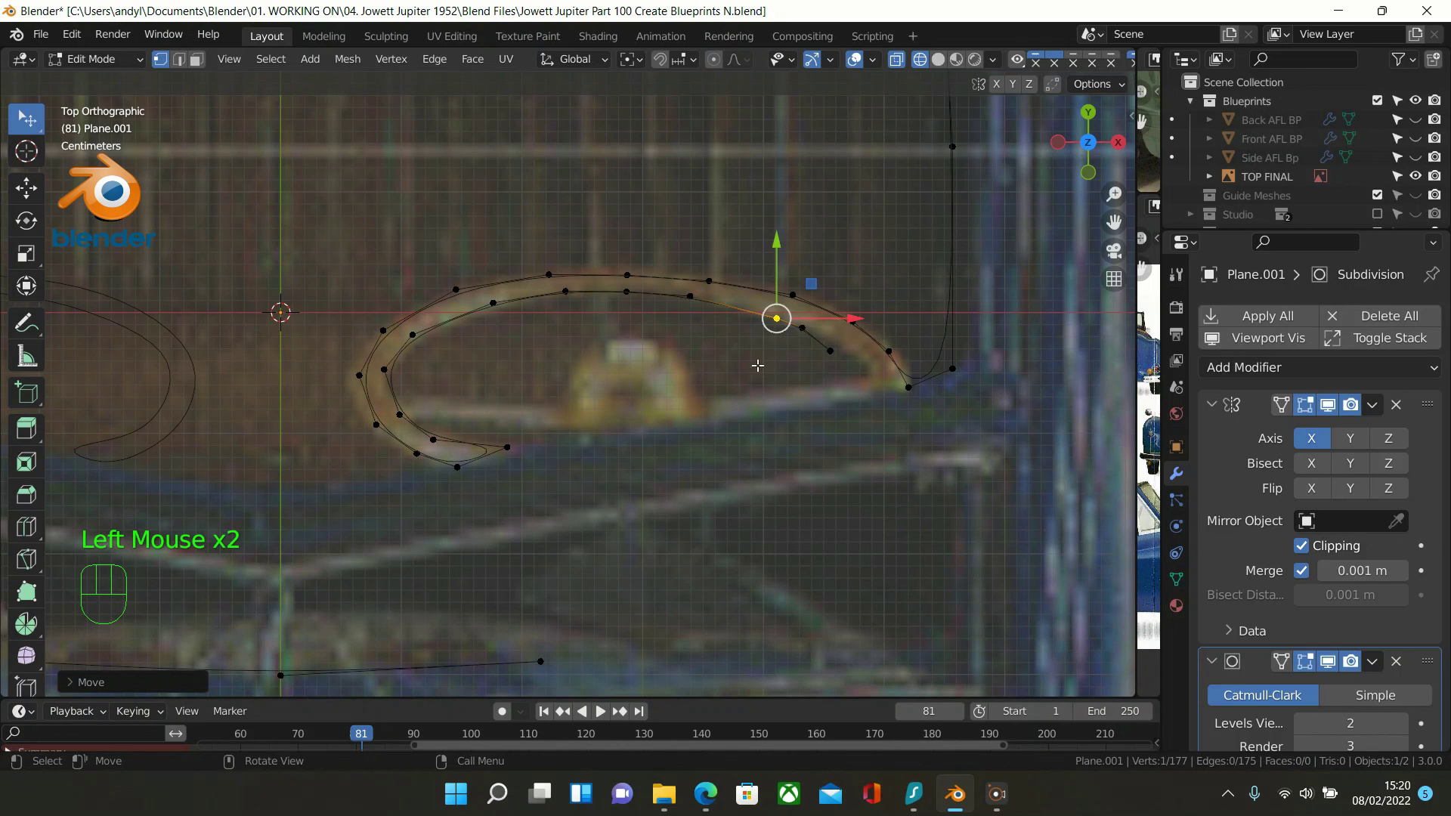
{"action": "key", "text": "g"}
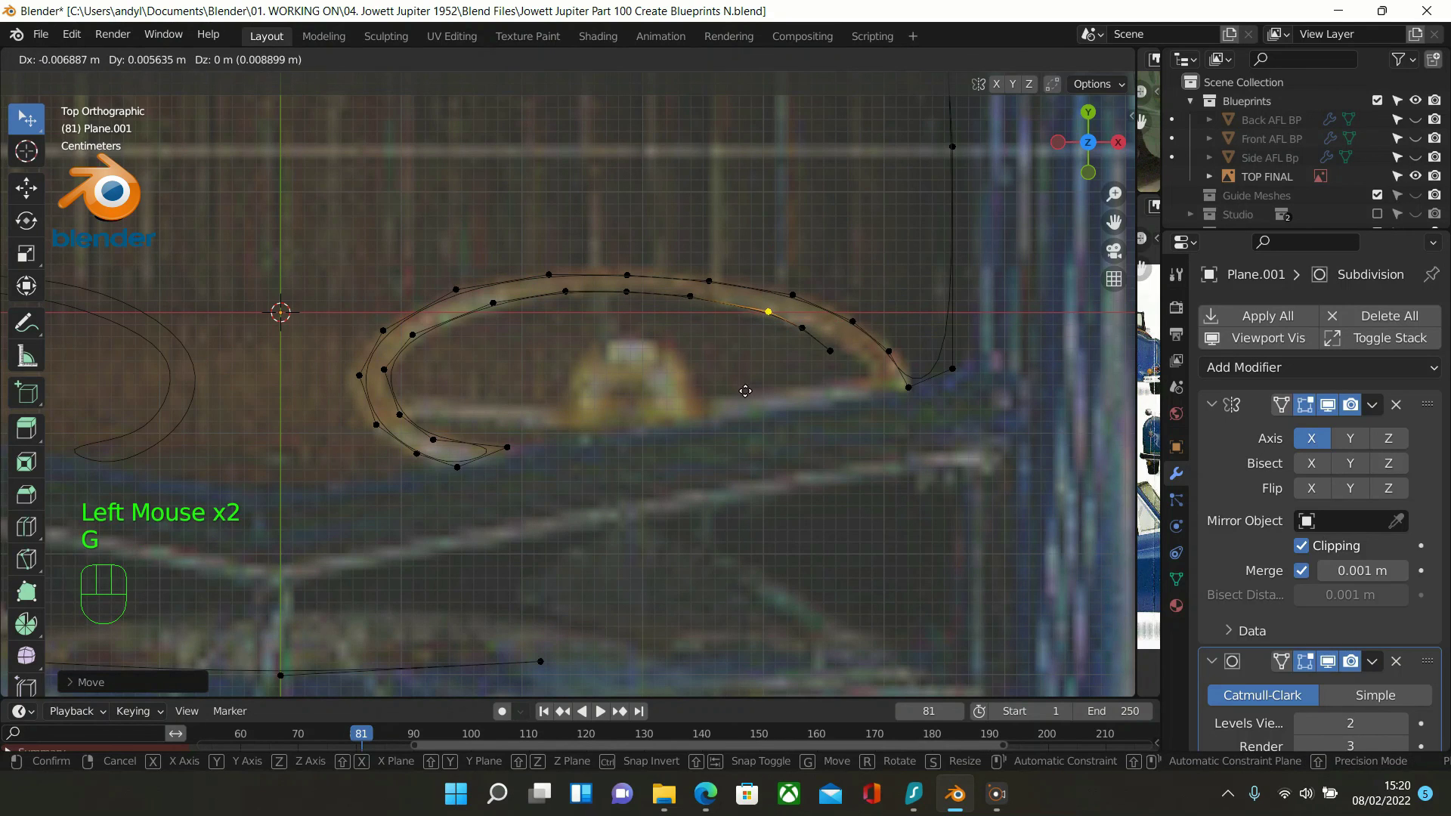
{"action": "left_click", "coordinate": [745, 390]}
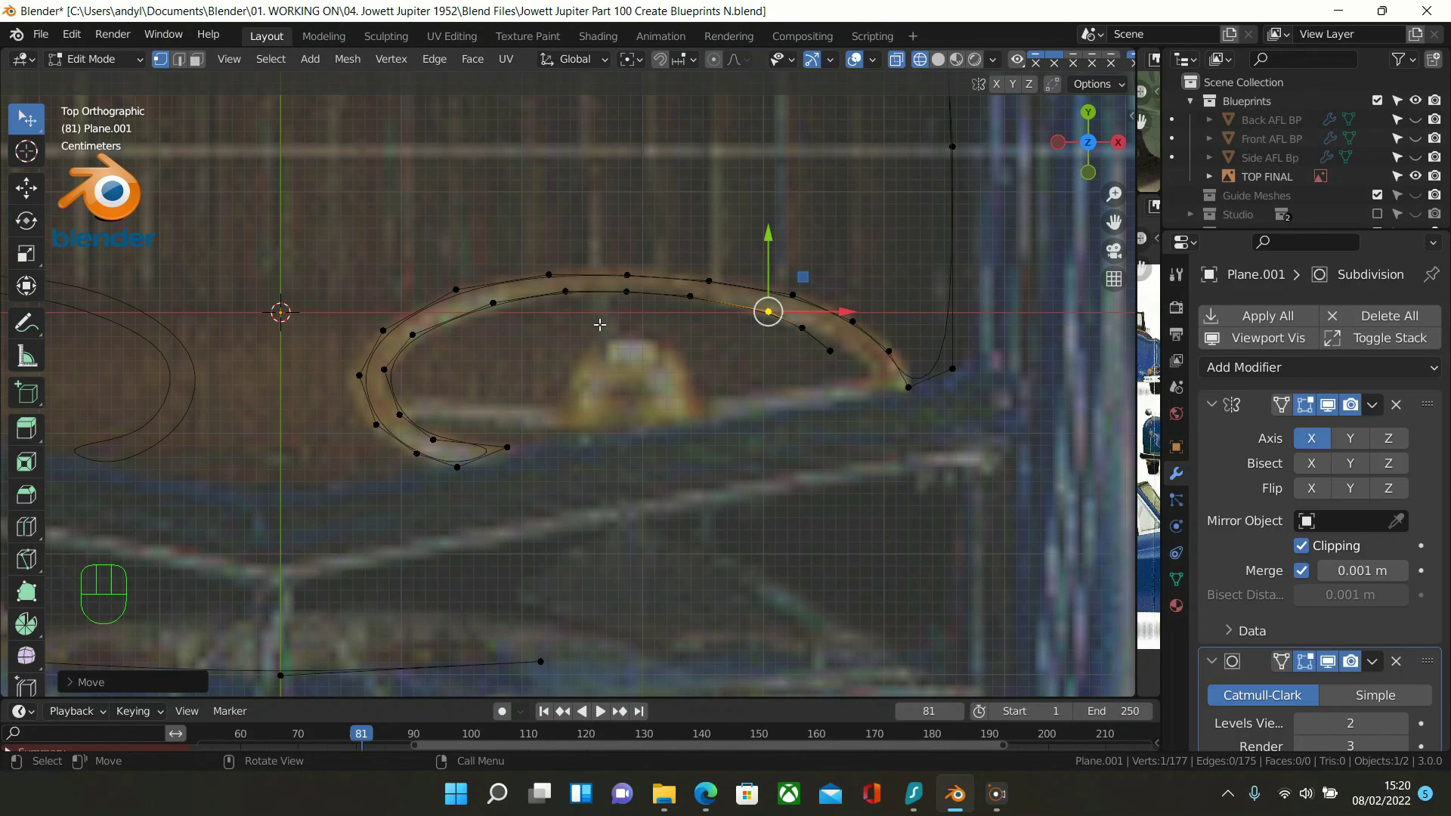
{"action": "key", "text": "Tab"}
{"action": "key", "text": "Tab"}
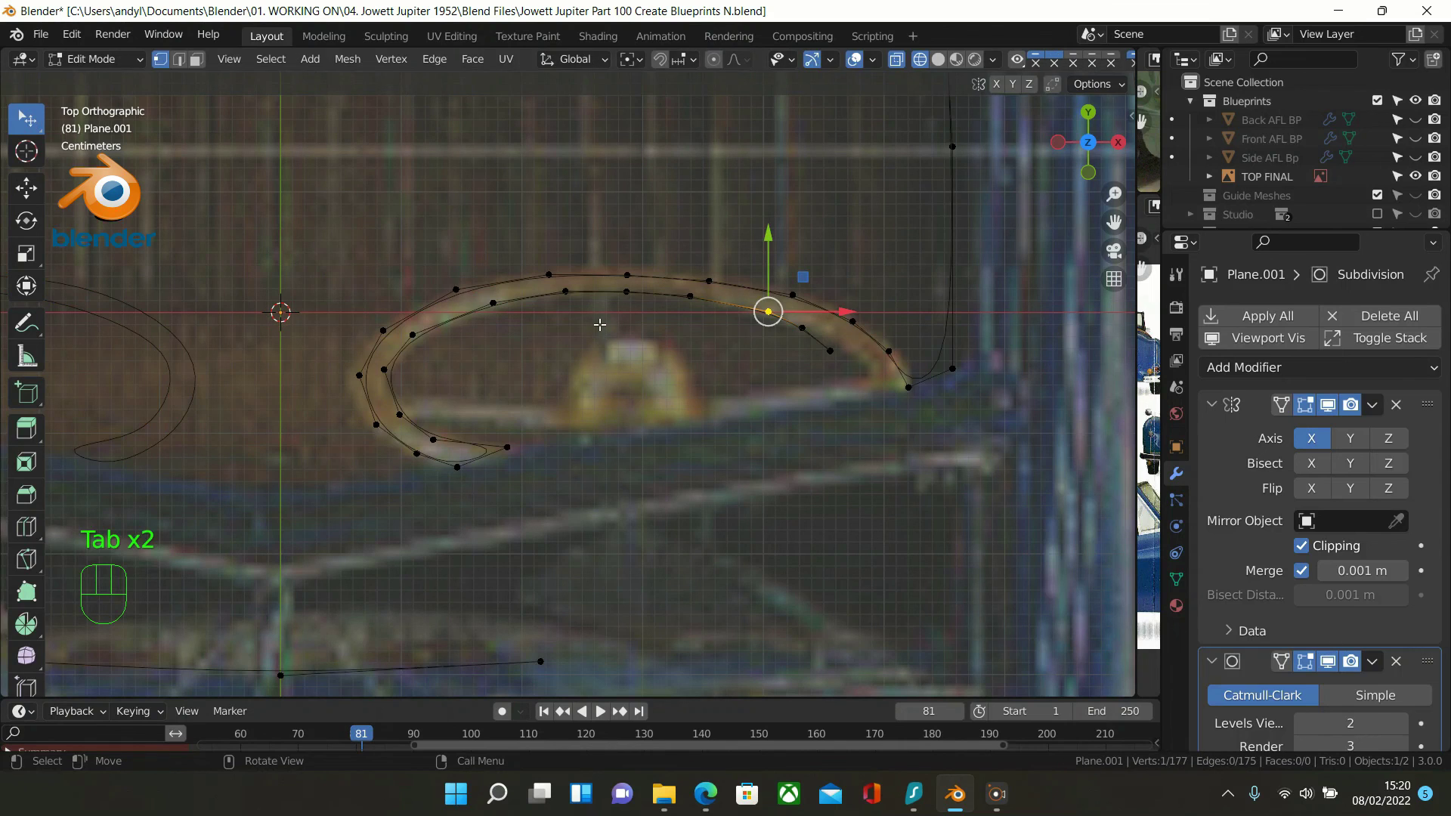
Raise the inner rim curve's outboard end vertex slightly and extrude two more vertices from it down along the rim's inner edge
{"action": "left_click", "coordinate": [835, 350]}
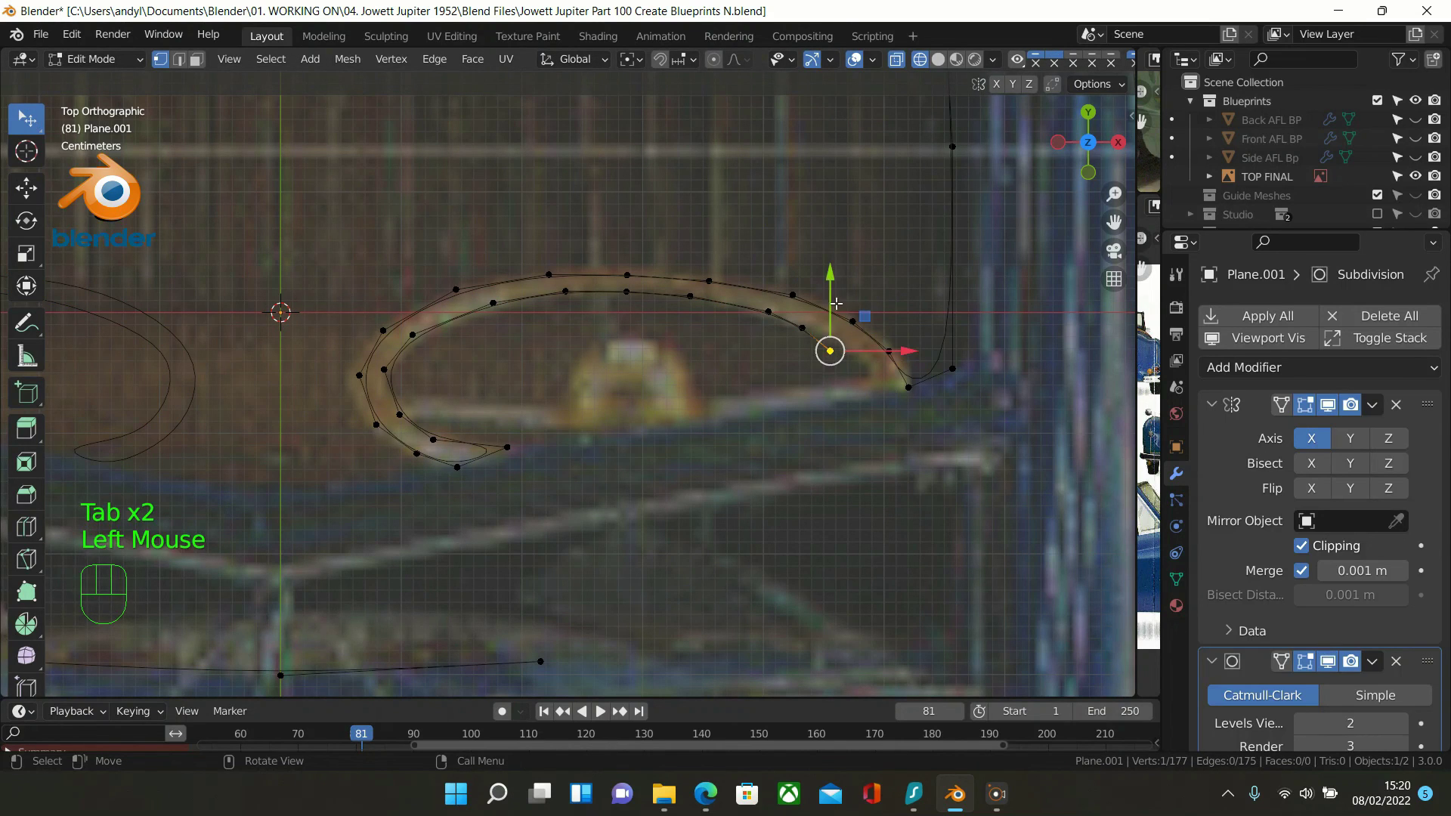
{"action": "left_click_drag", "start_coordinate": [836, 303], "coordinate": [836, 296]}
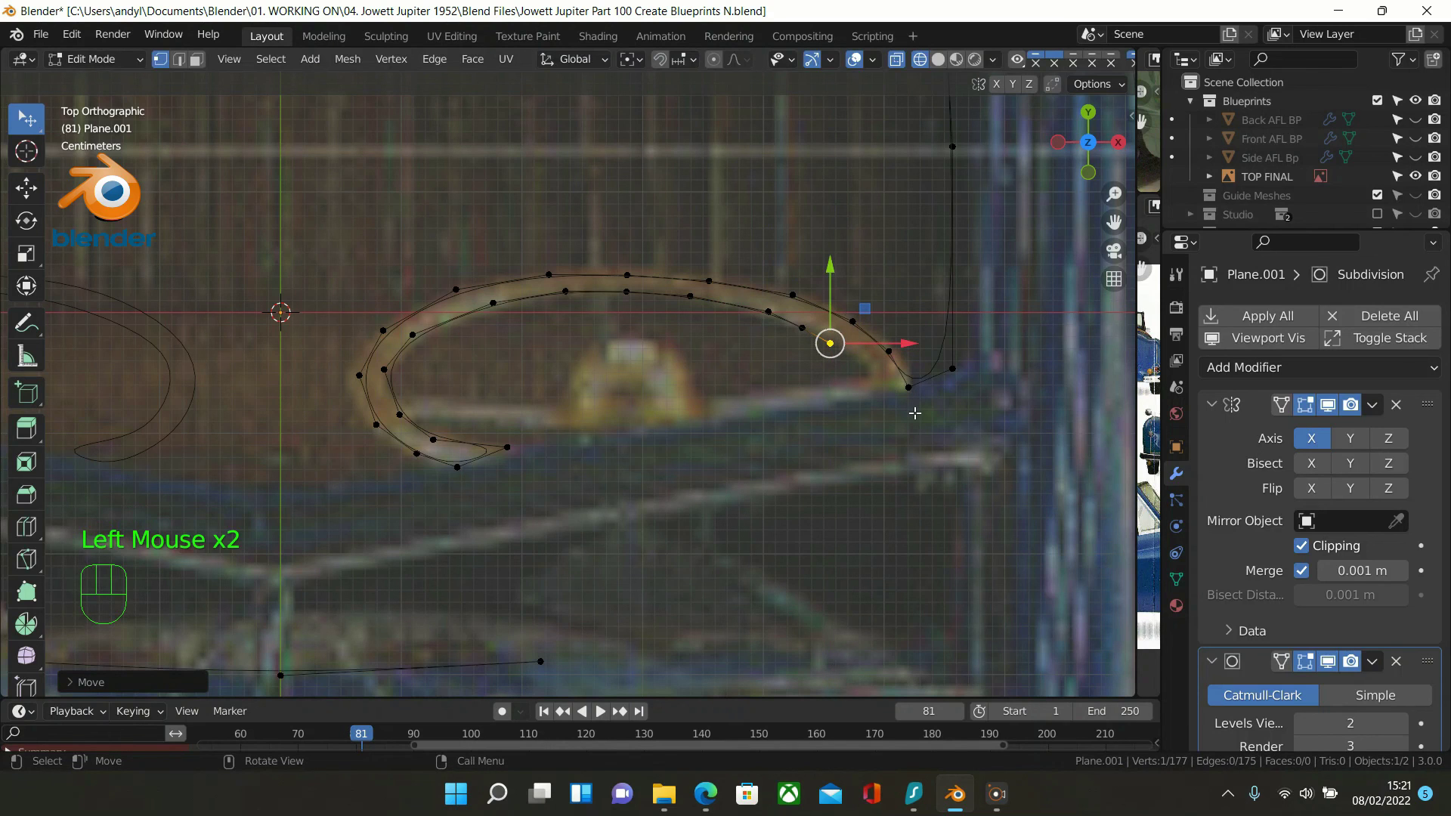
{"action": "key", "text": "e"}
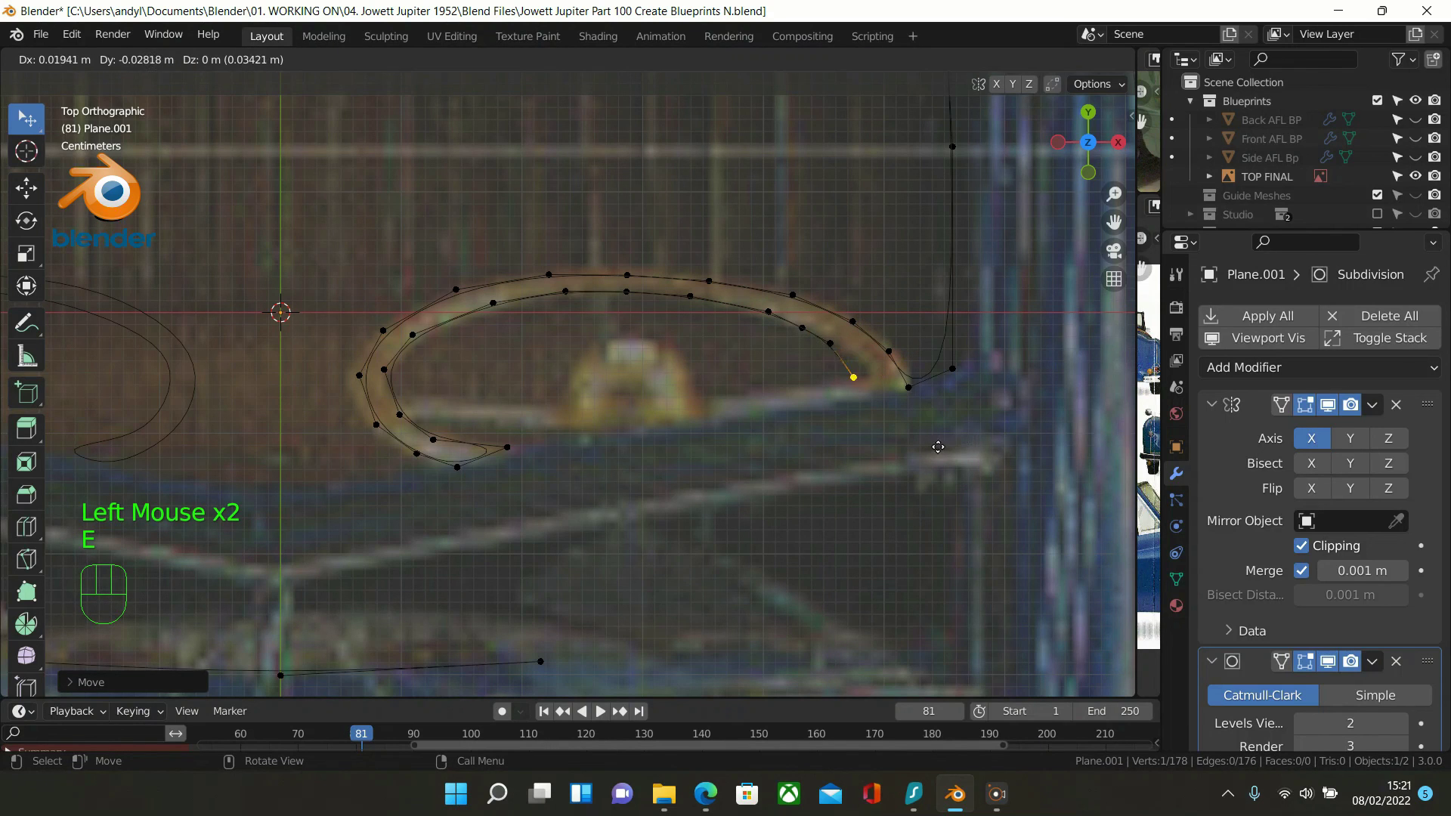
{"action": "left_click", "coordinate": [948, 429]}
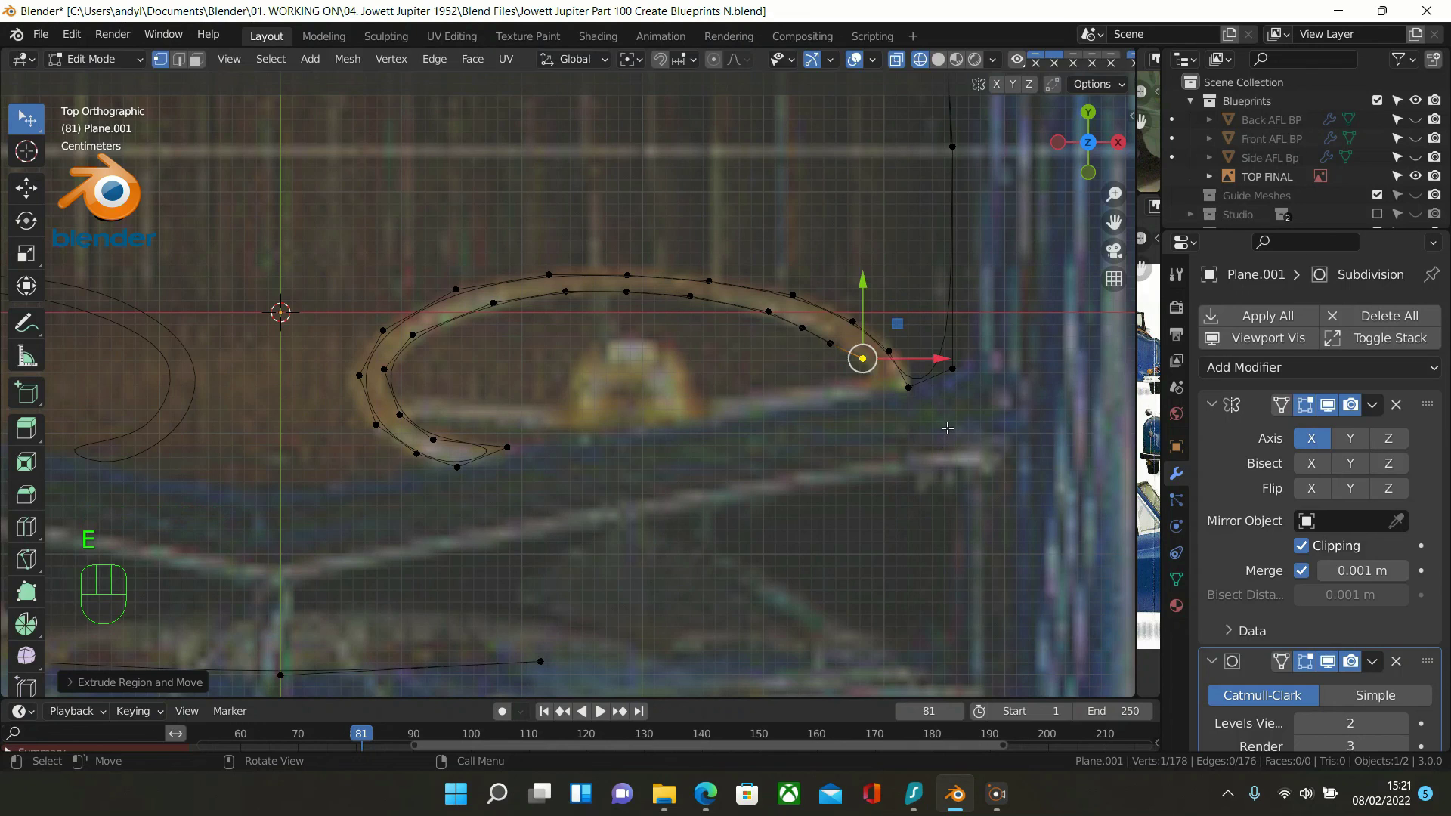
{"action": "key", "text": "e"}
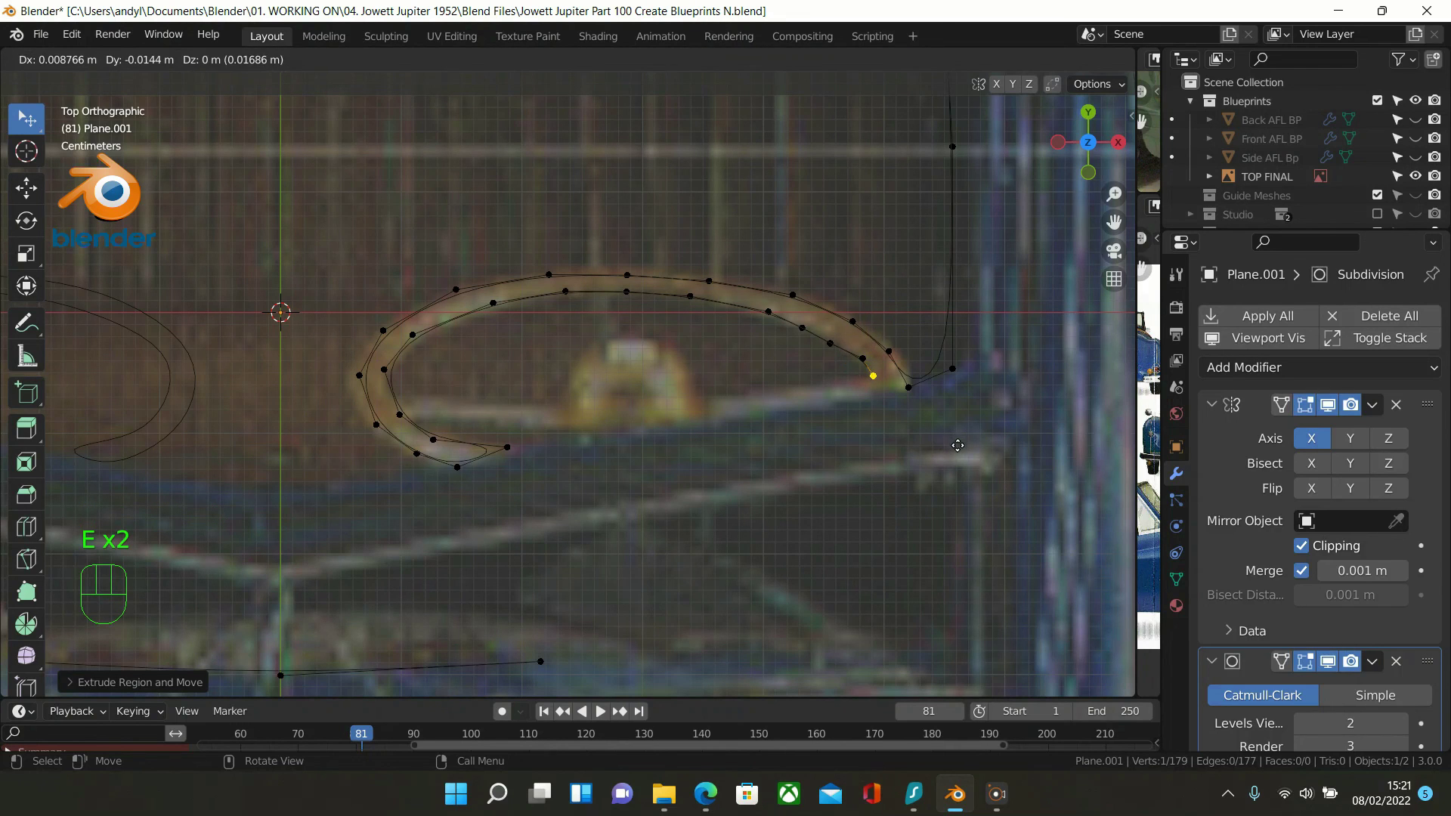
{"action": "left_click", "coordinate": [958, 446]}
Extrude the inner curve's end along the outboard spoke to the hub, loop-cut two vertices into that segment and lower them slightly
{"action": "key", "text": "e"}
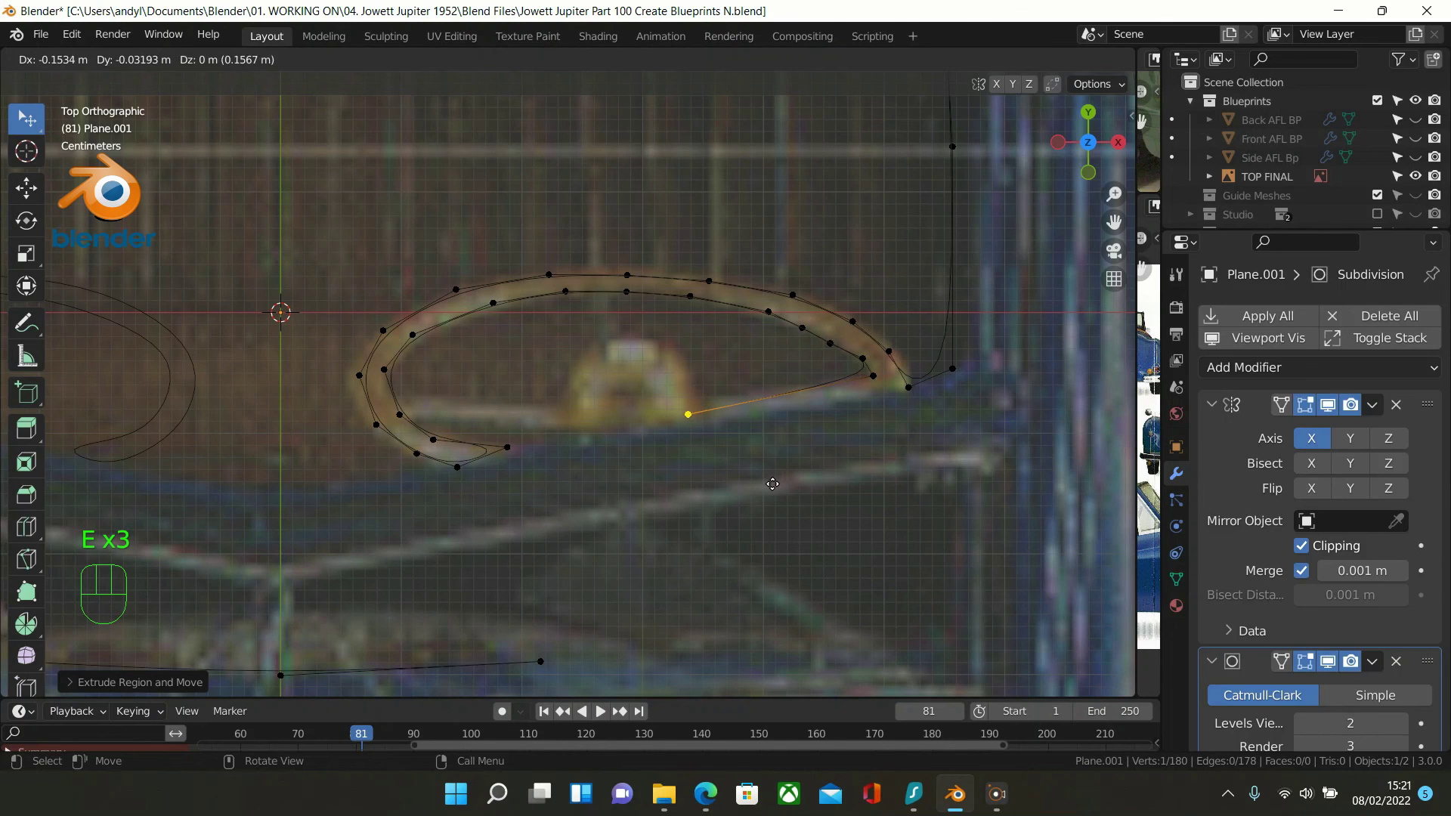
{"action": "left_click", "coordinate": [789, 461]}
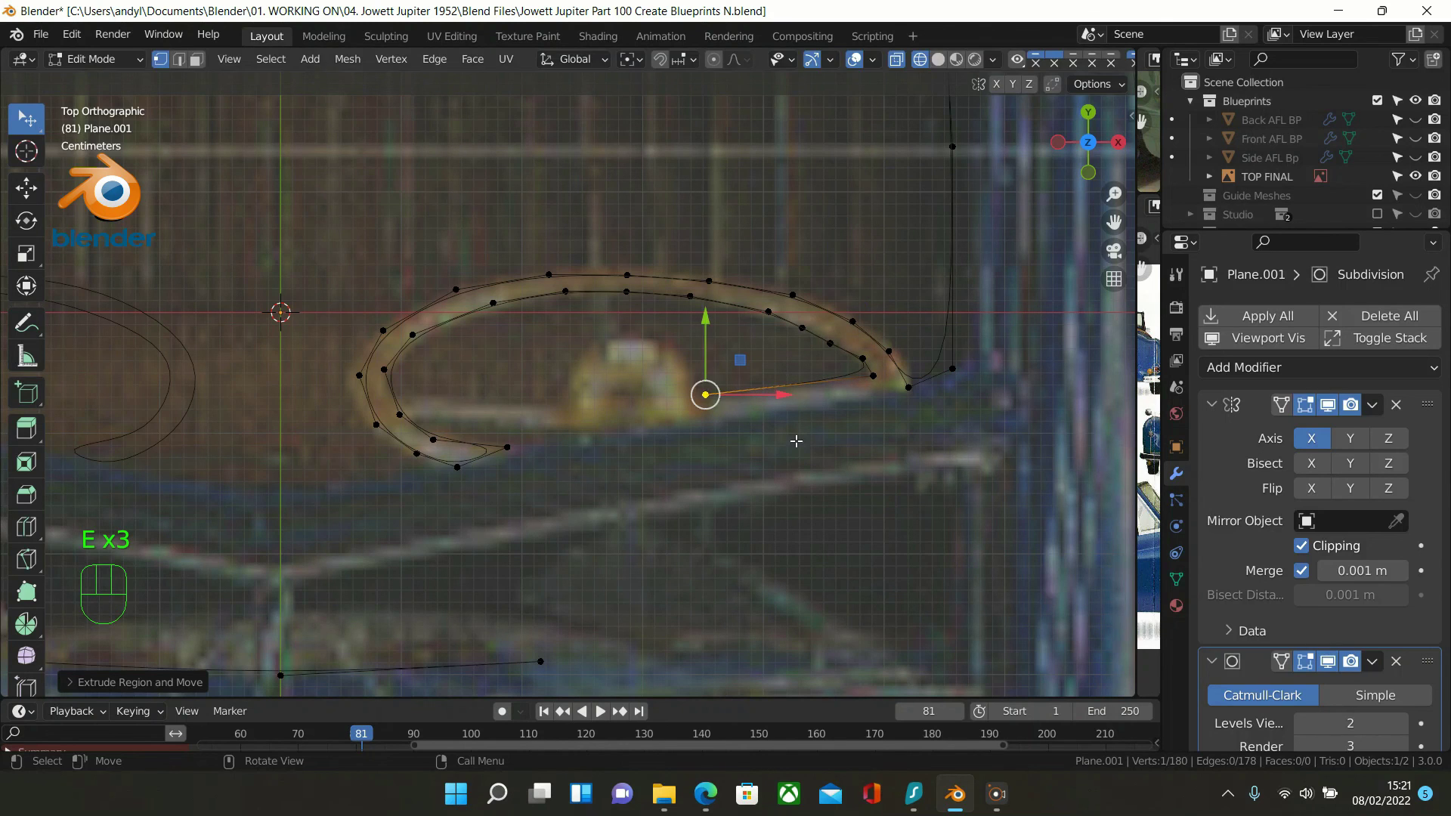
{"action": "key", "text": "ctrl+r"}
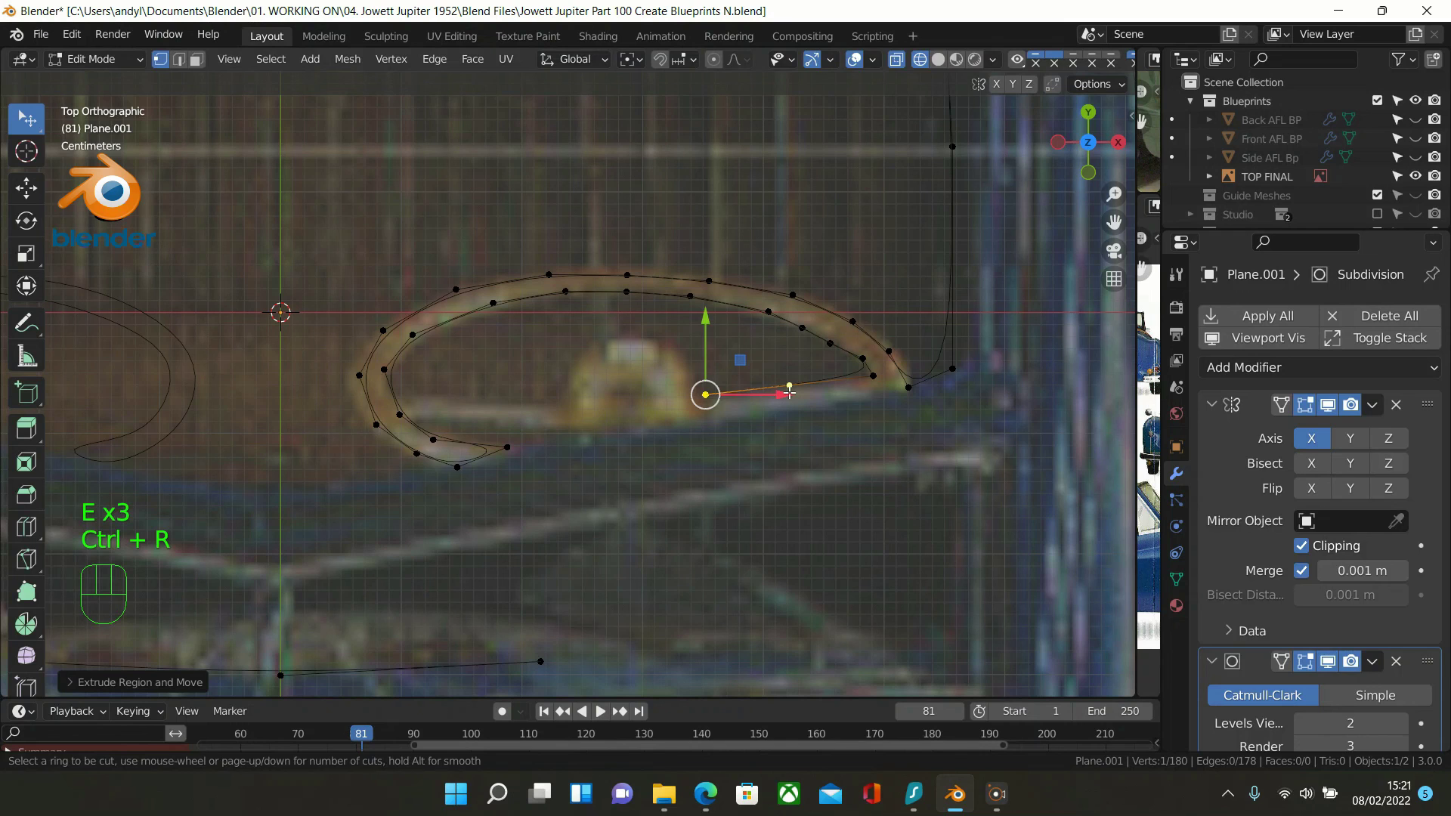
{"action": "left_click", "coordinate": [790, 393]}
{"action": "right_click", "coordinate": [790, 393]}
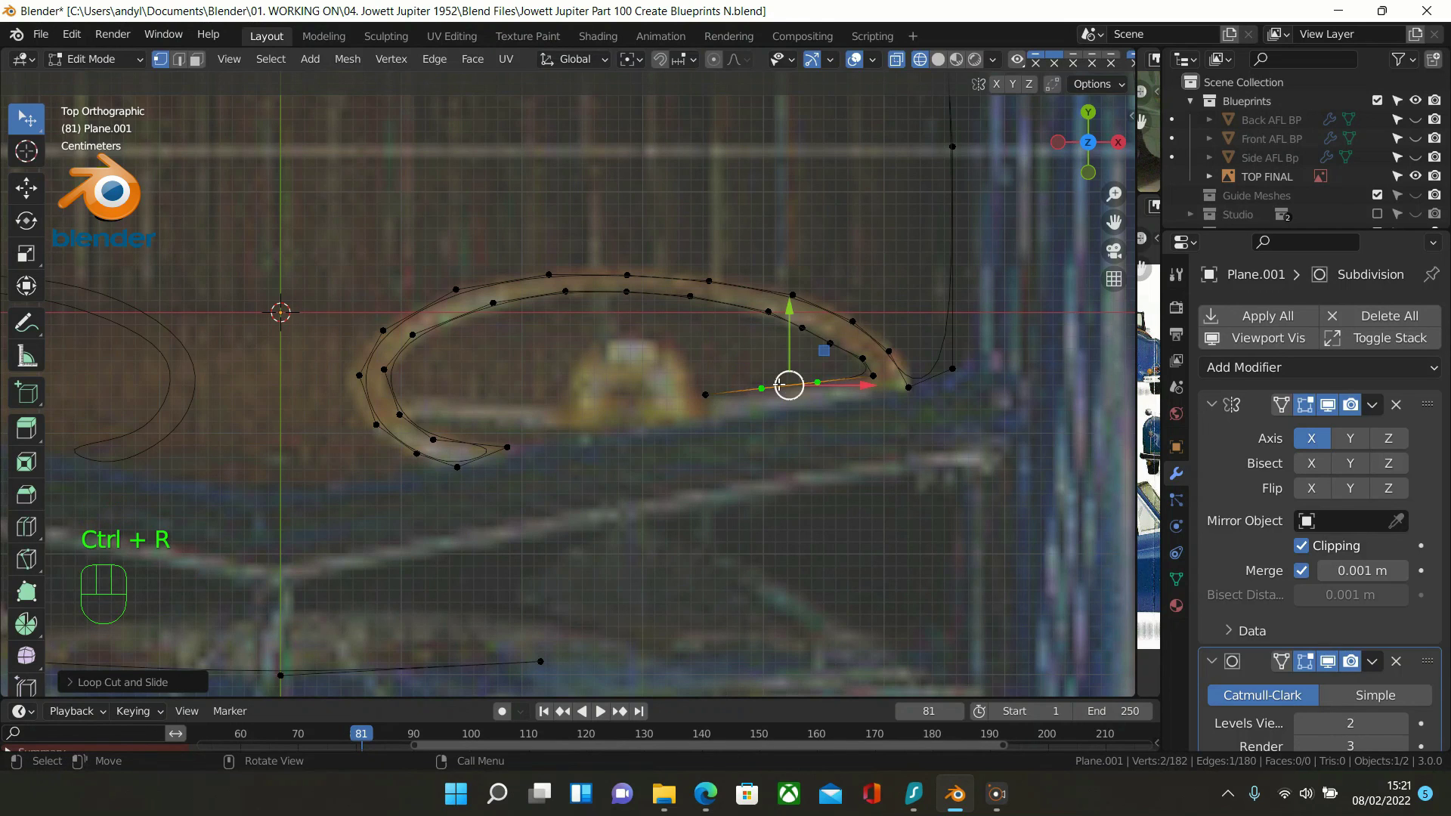
{"action": "left_click_drag", "start_coordinate": [781, 321], "coordinate": [787, 317]}
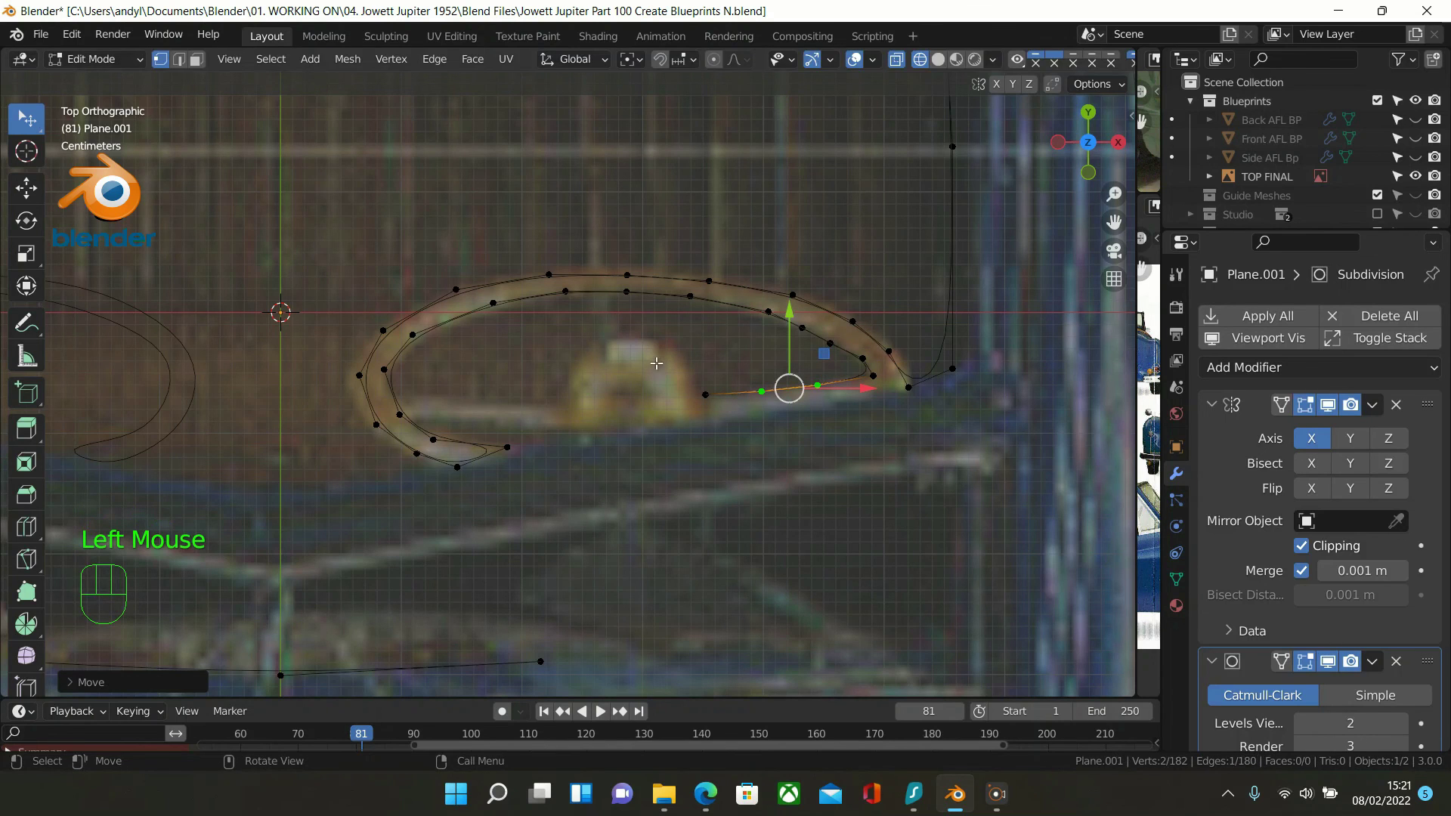
Extrude three vertices from the spoke line's hub end up and over the hub's outboard side to its top
{"action": "double_click", "coordinate": [702, 393]}
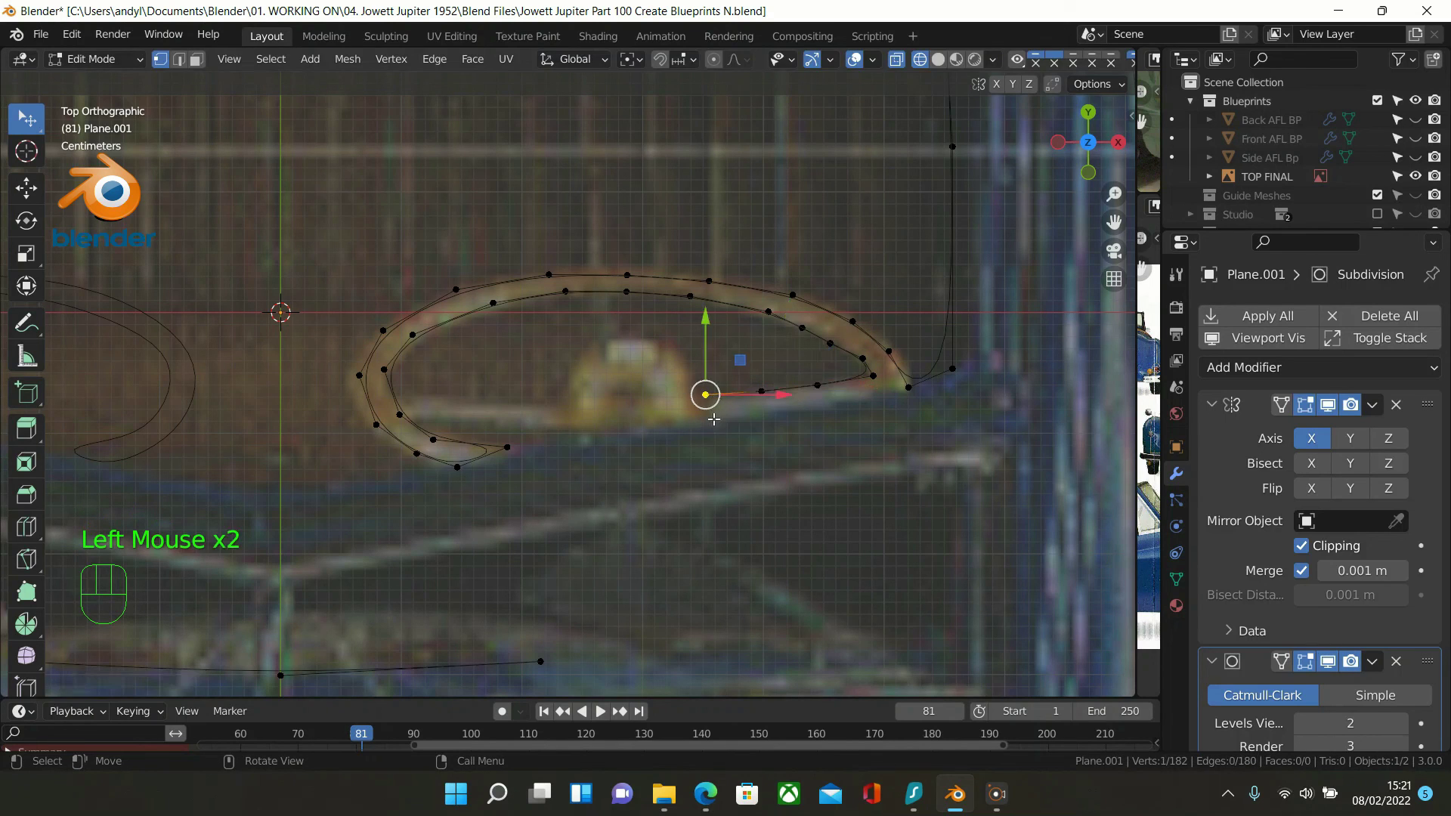
{"action": "key", "text": "e"}
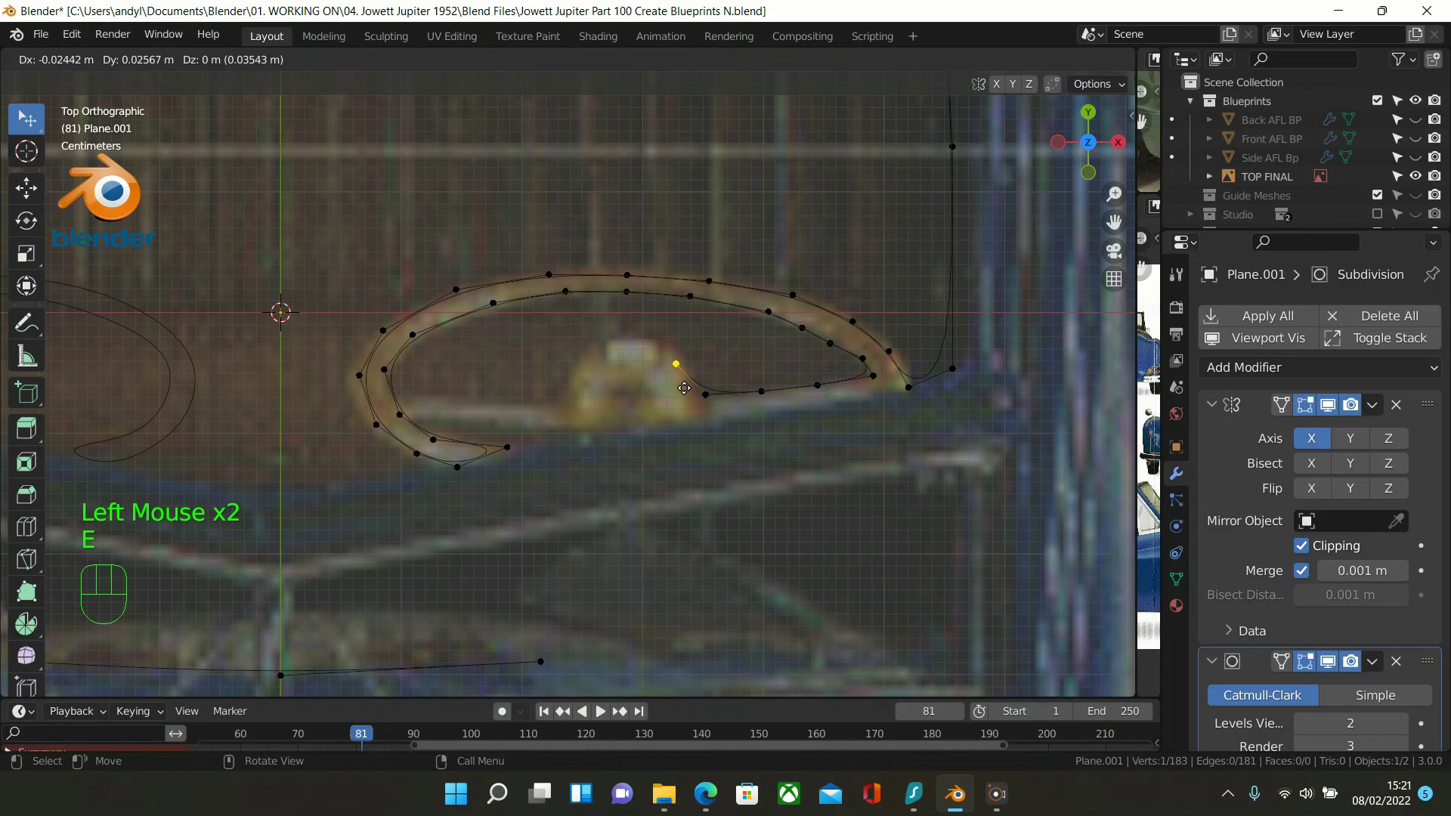
{"action": "left_click", "coordinate": [684, 383]}
{"action": "key", "text": "e"}
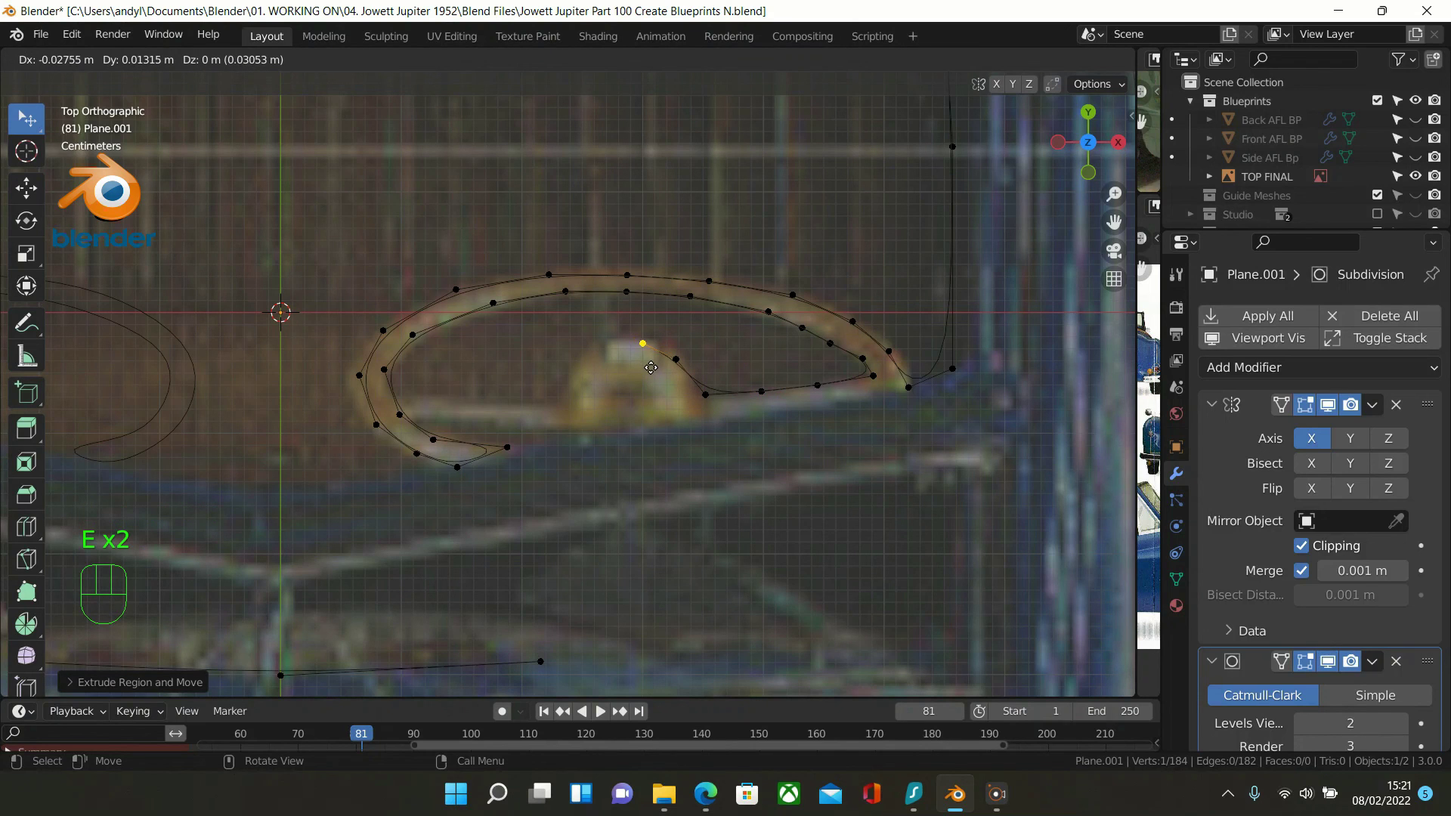
{"action": "left_click", "coordinate": [657, 368]}
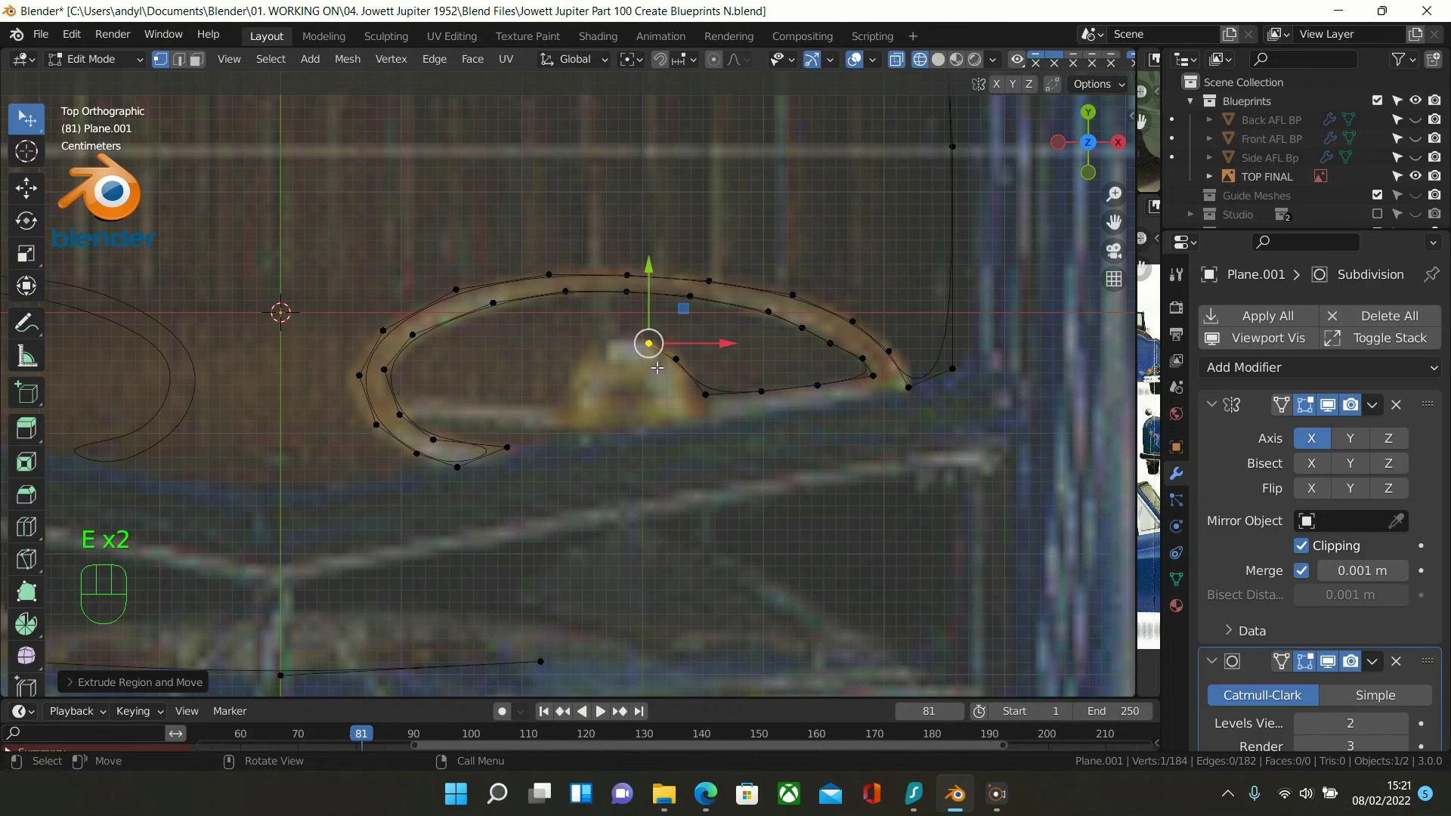
{"action": "key", "text": "e"}
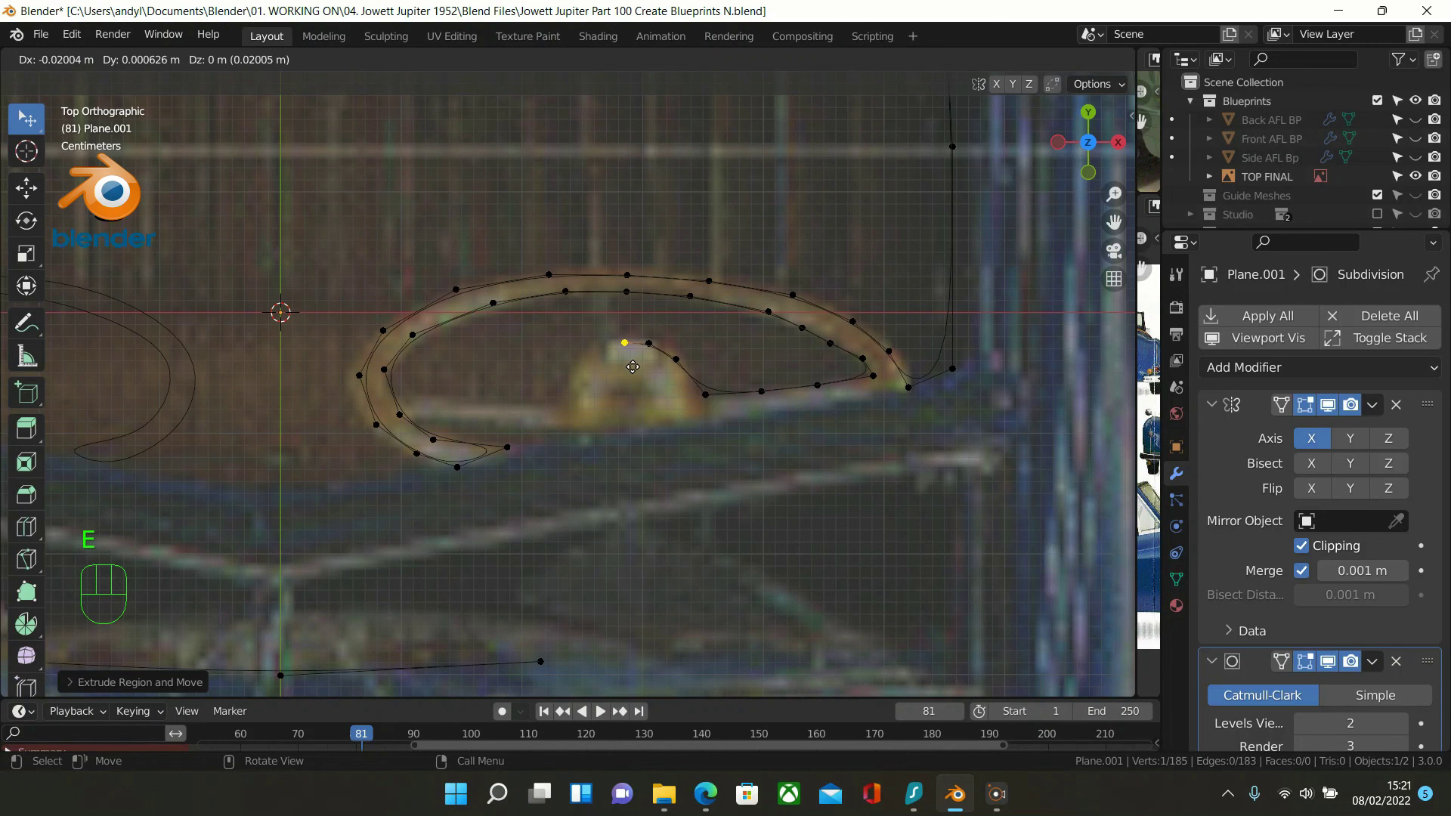
{"action": "left_click", "coordinate": [633, 367]}
Extrude the hub curve up along the upper spoke's outboard edge and join its end to the nearest inner rim vertex
{"action": "key", "text": "e"}
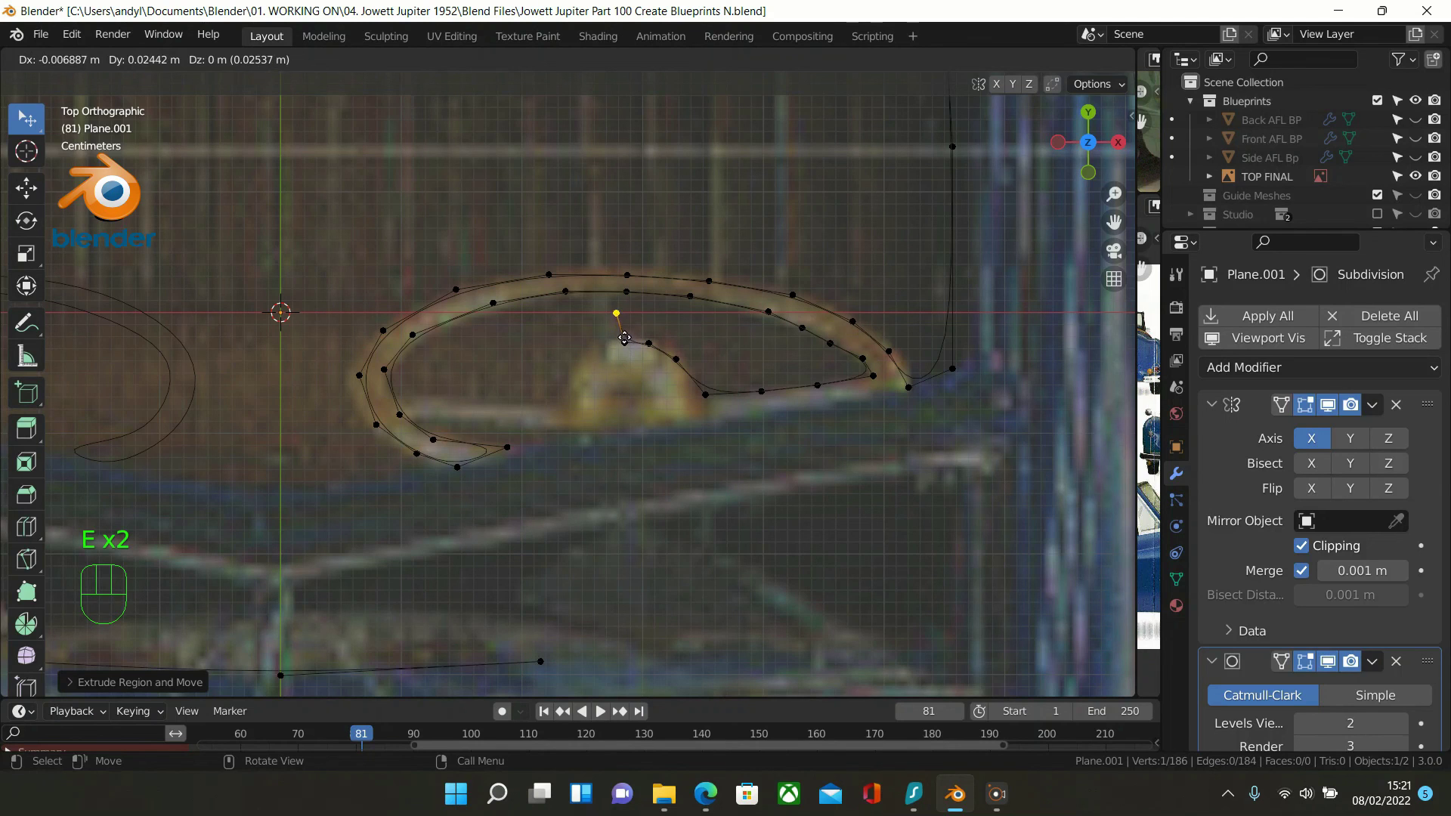
{"action": "left_click", "coordinate": [622, 330]}
{"action": "key", "text": "e"}
{"action": "left_click", "coordinate": [622, 330]}
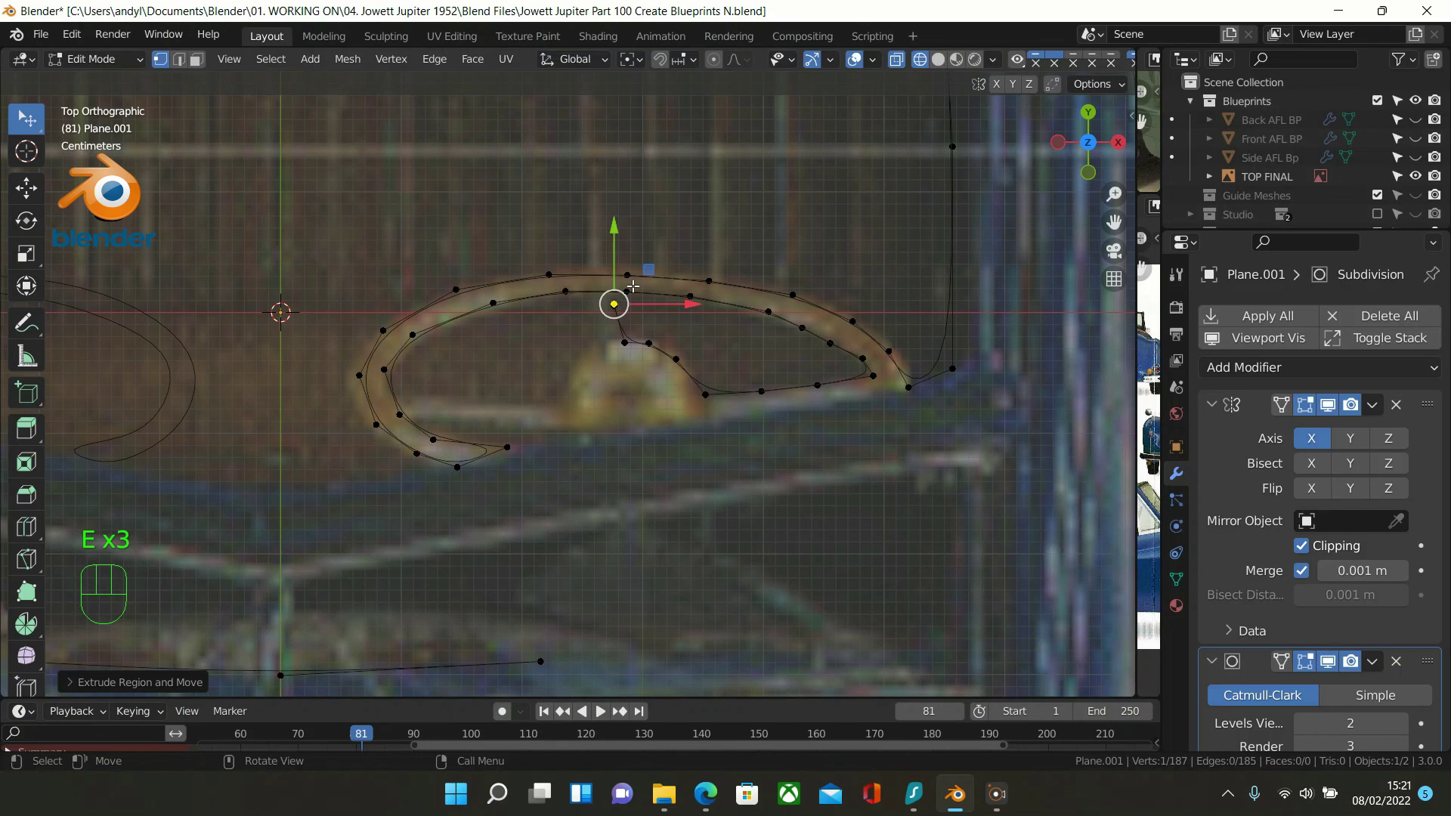
{"action": "left_click", "coordinate": [627, 291], "text": "shift"}
{"action": "key", "text": "f"}
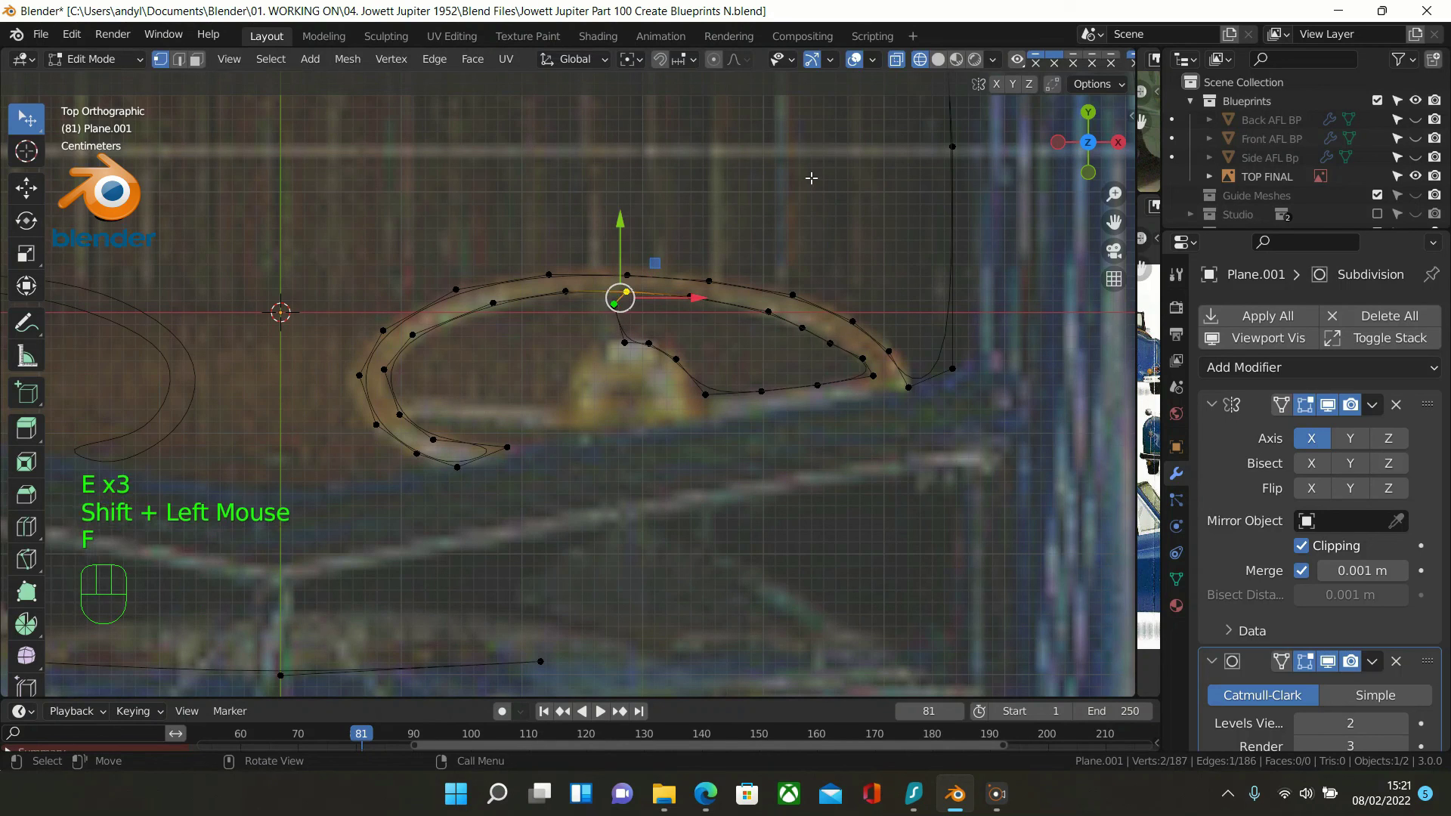
Duplicate the vertex at the hub's top and place the copy at the upper spoke's inboard edge
{"action": "left_click", "coordinate": [626, 346]}
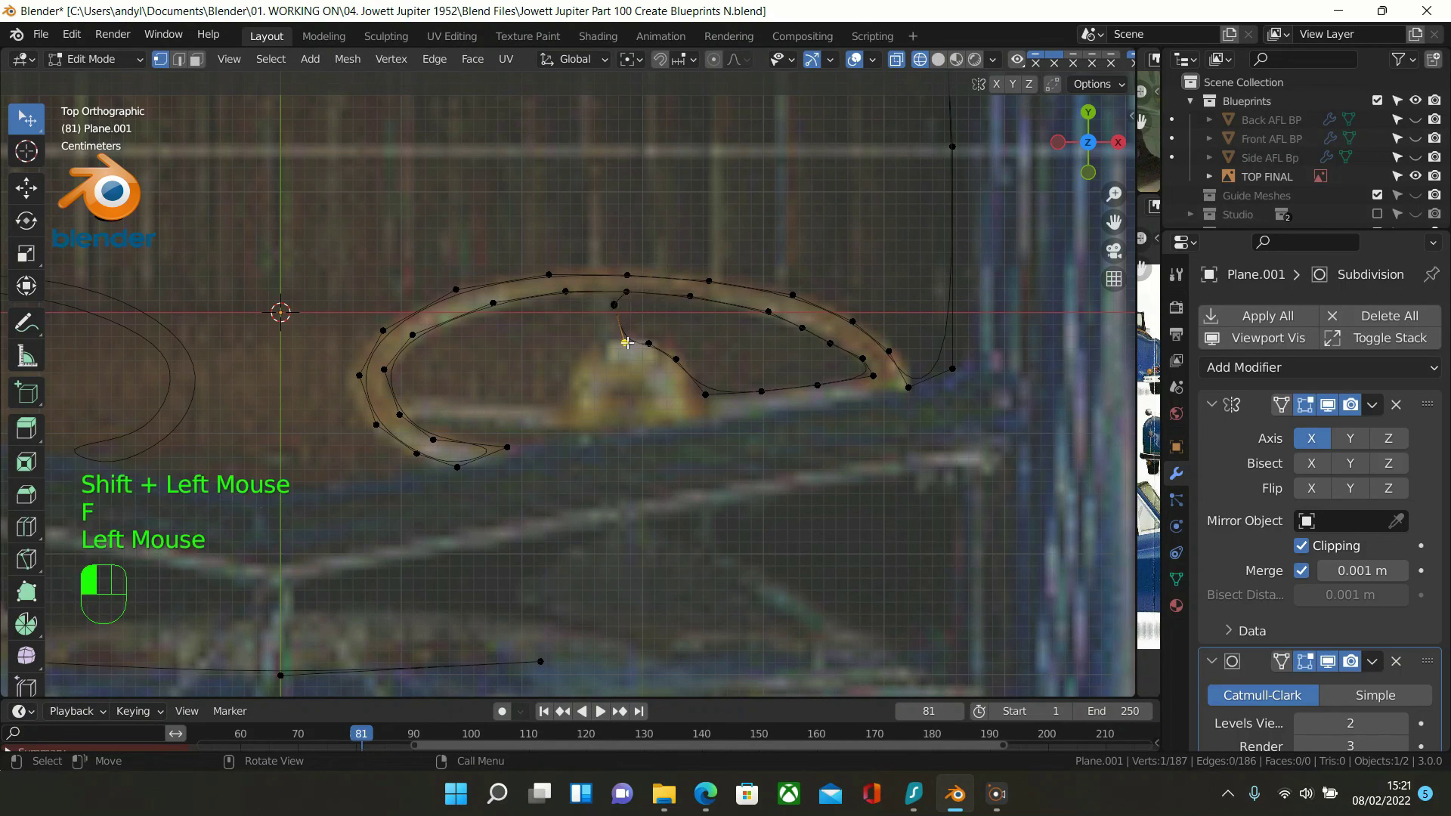
{"action": "key", "text": "ctrl+d"}
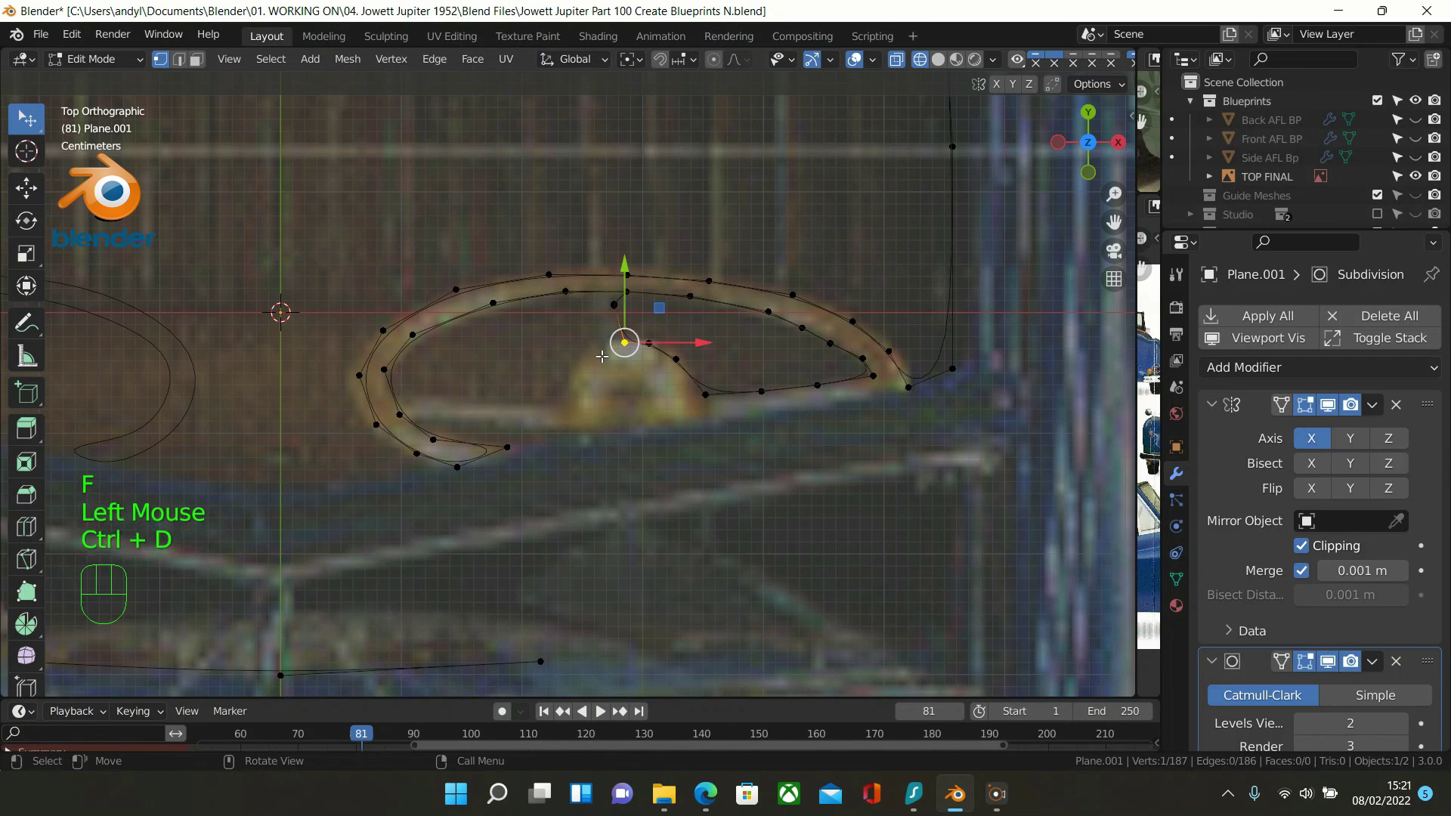
{"action": "left_click", "coordinate": [586, 350]}
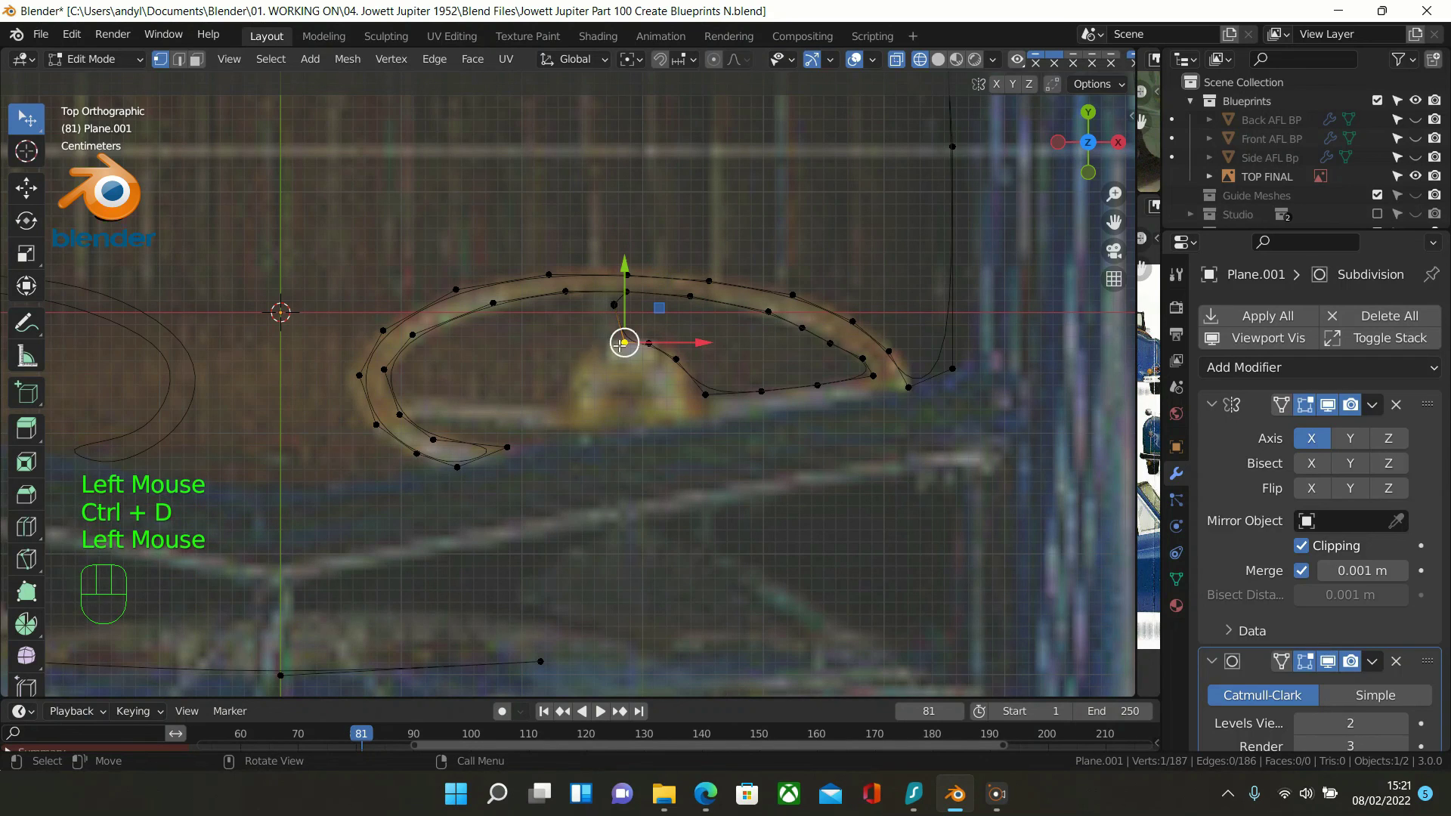
{"action": "key", "text": "shift+d"}
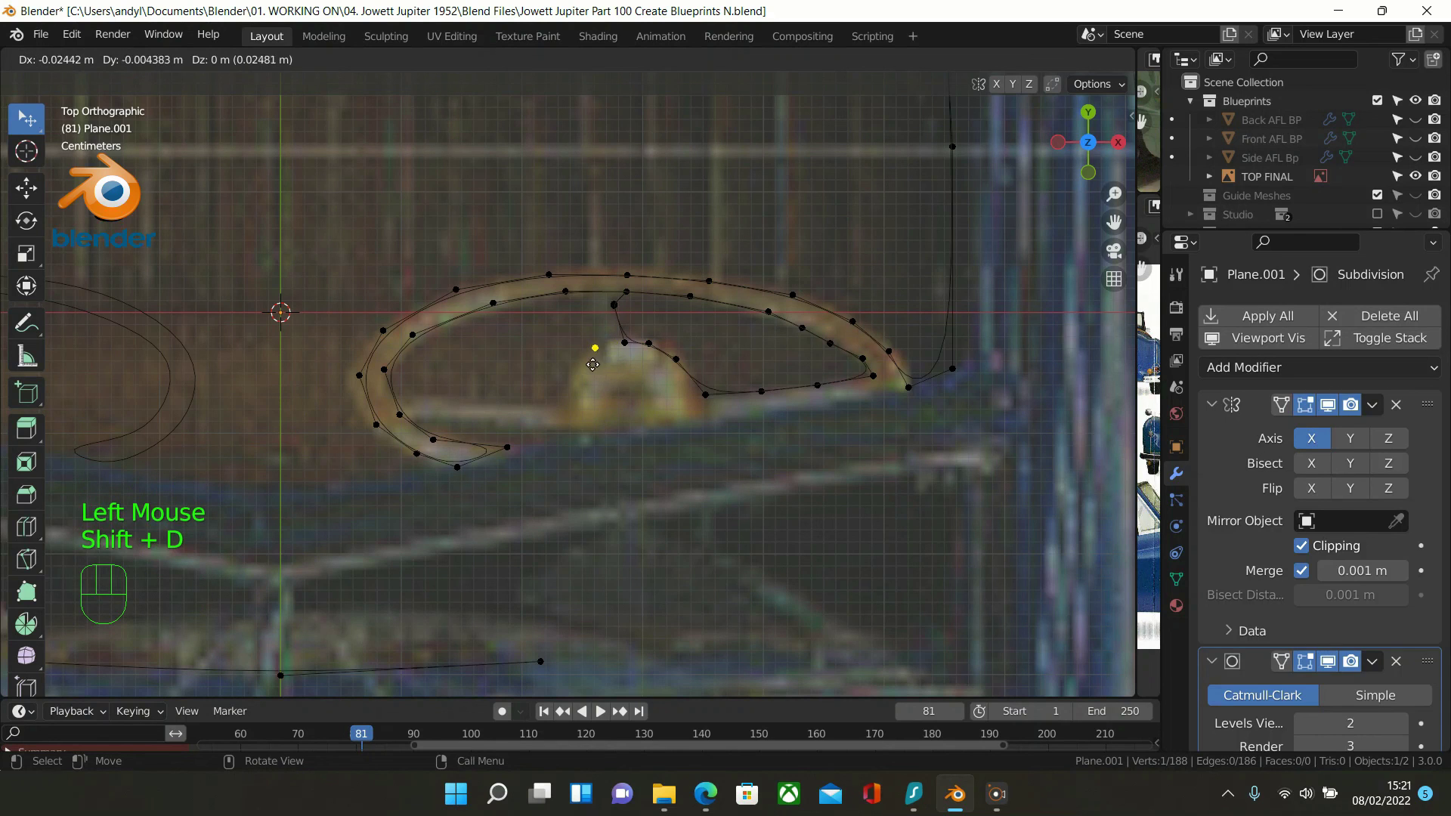
{"action": "left_click", "coordinate": [608, 364]}
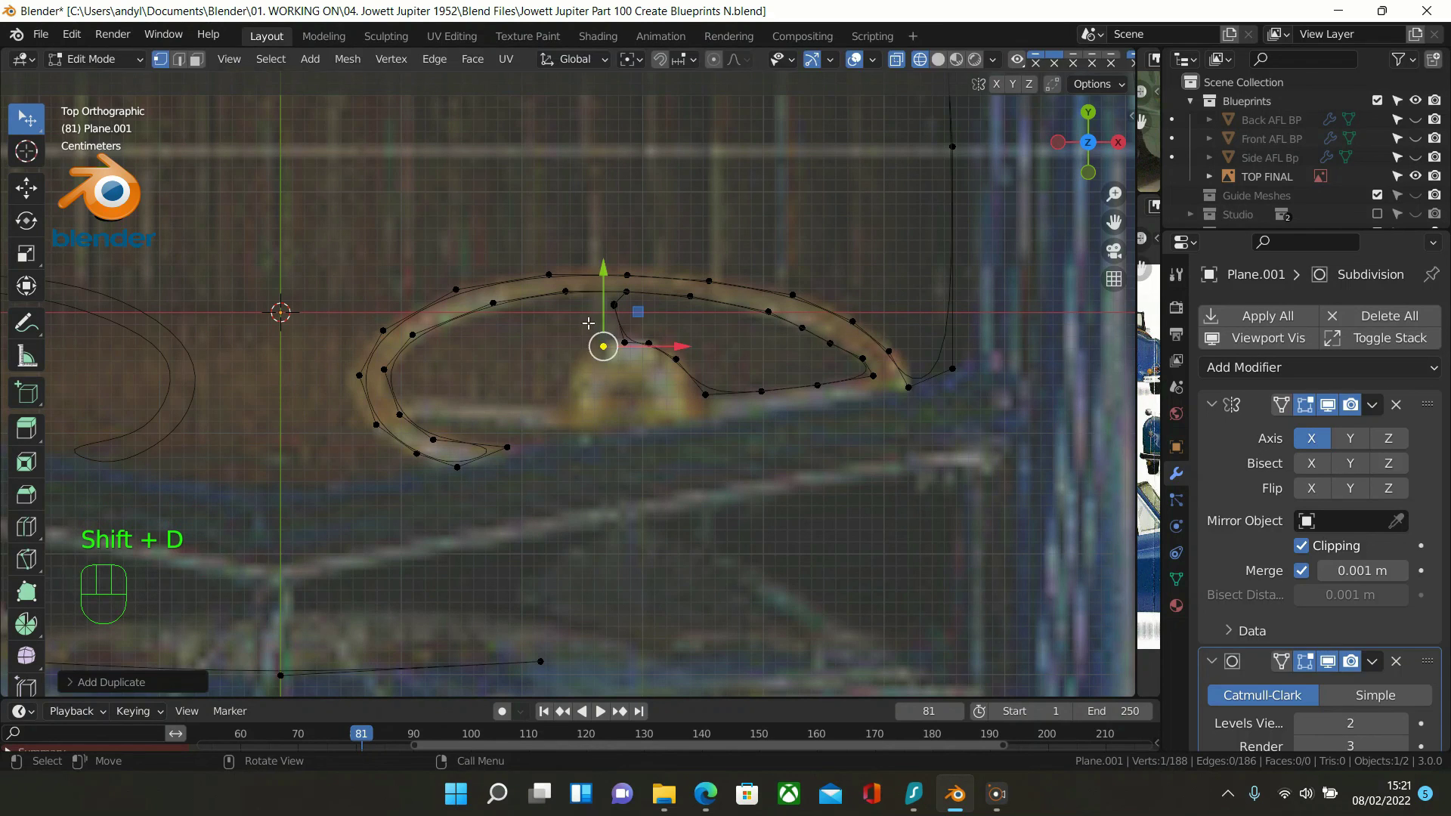
Extrude the duplicated vertex up along the spoke's inboard edge and join its end to the nearest inner rim vertex
{"action": "key", "text": "e"}
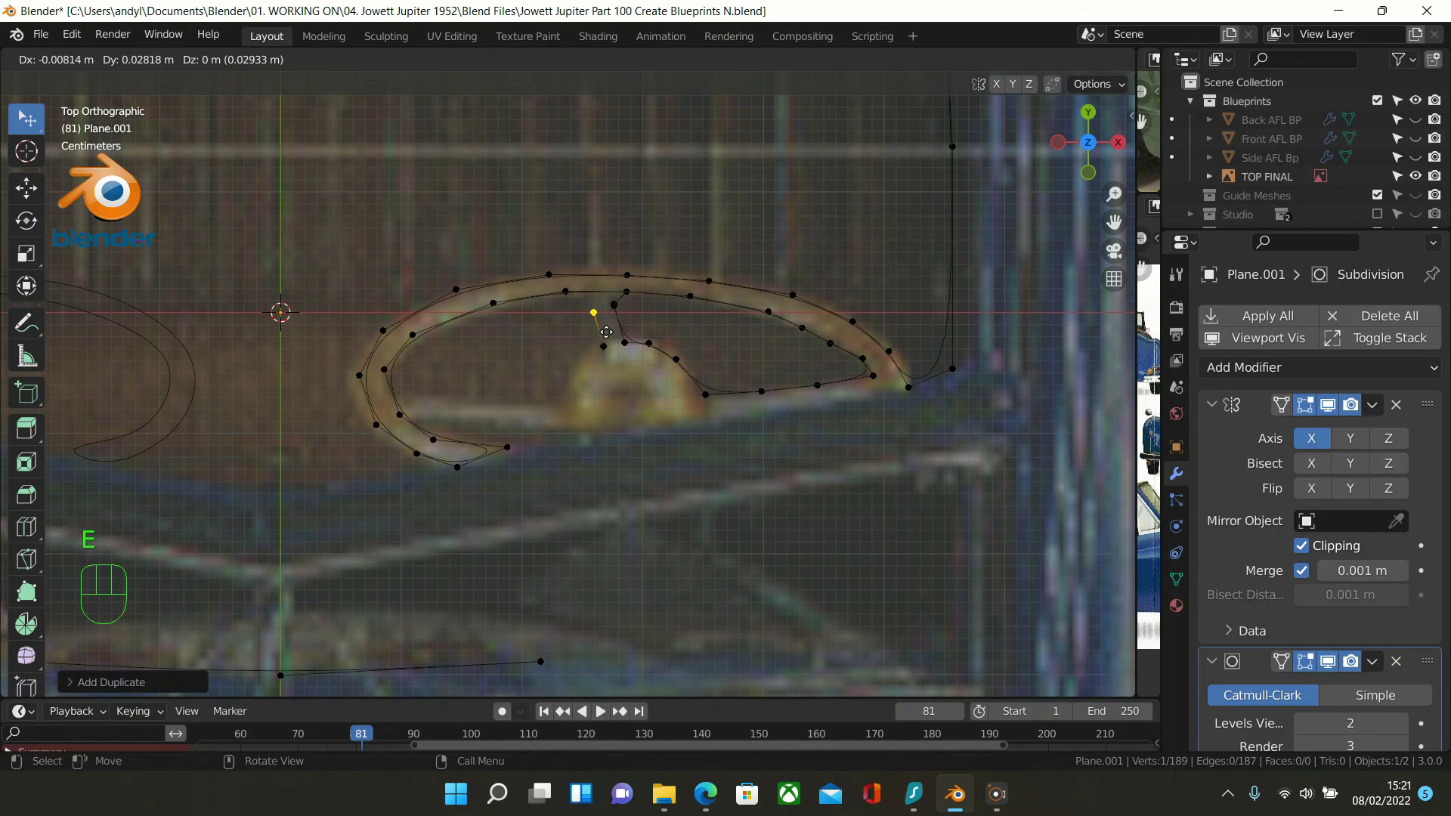
{"action": "left_click", "coordinate": [607, 332]}
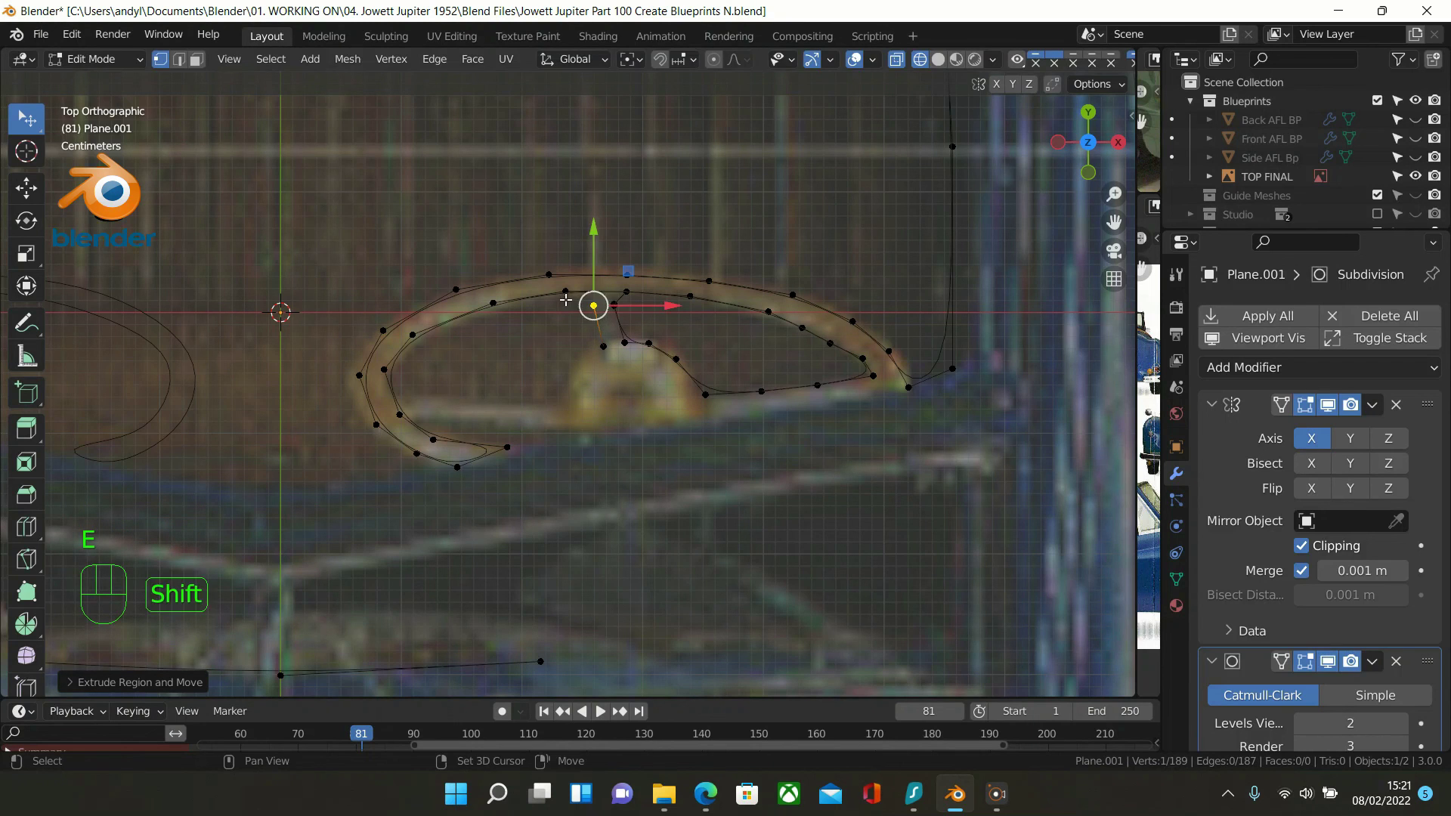
{"action": "left_click", "coordinate": [565, 295], "text": "shift"}
{"action": "key", "text": "f"}
{"action": "left_click", "coordinate": [723, 186]}
Slide the inner rim curve's innermost vertex down along its edge and nudge it slightly inboard
{"action": "scroll", "coordinate": [727, 187], "scroll_direction": "down", "scroll_amount": 1}
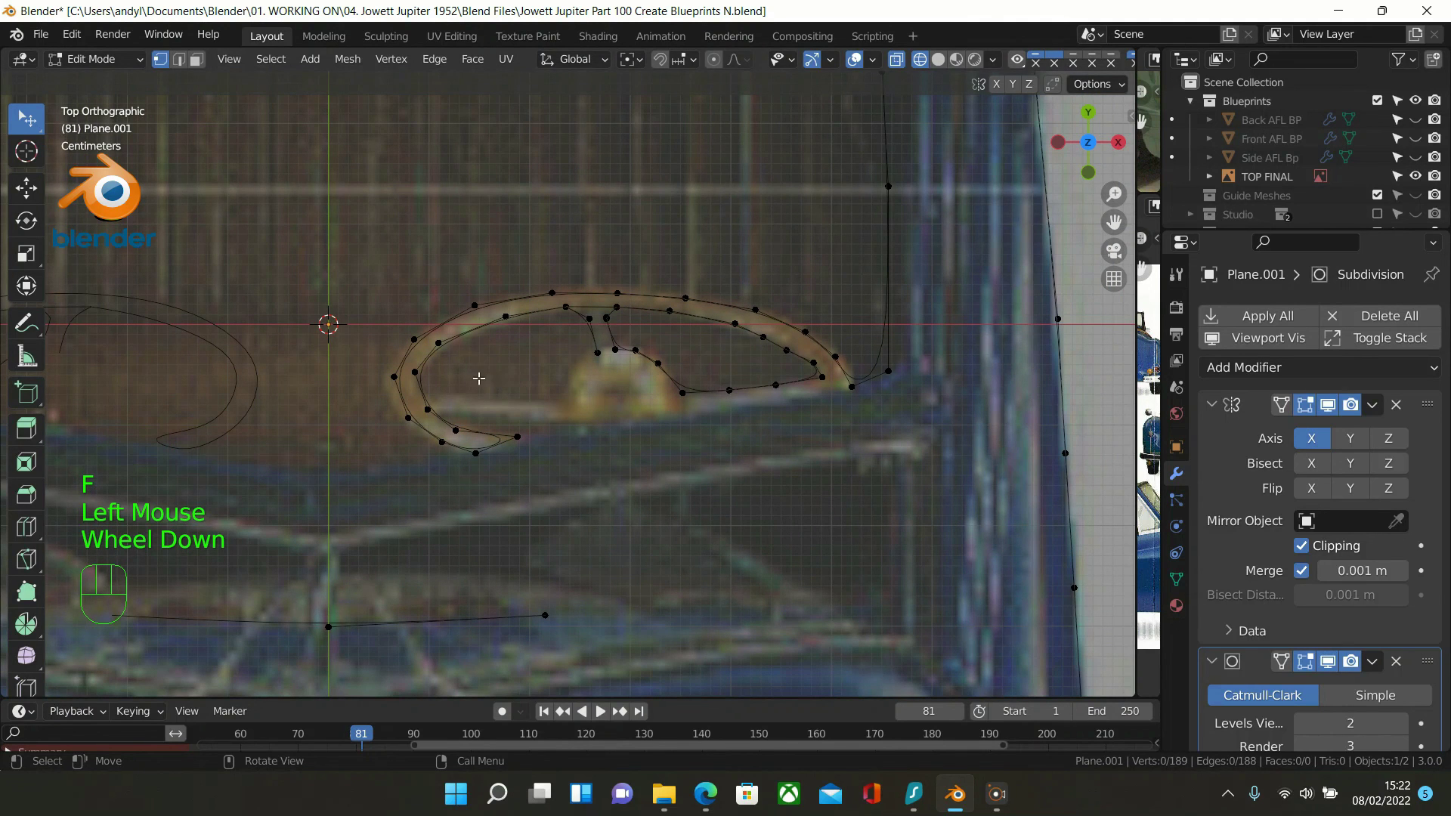
{"action": "left_click", "coordinate": [418, 374]}
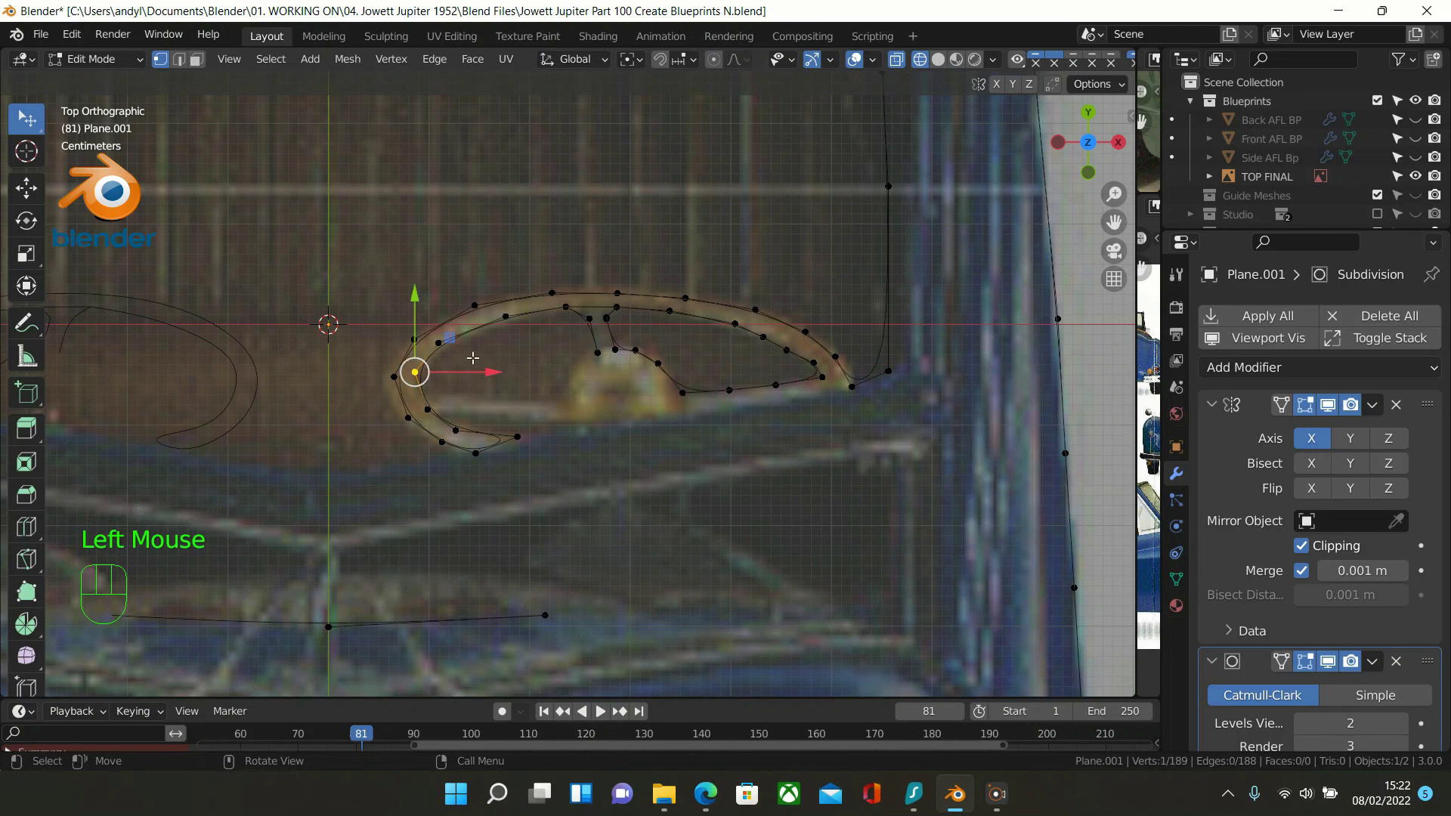
{"action": "key", "text": "g"}
{"action": "key", "text": "g"}
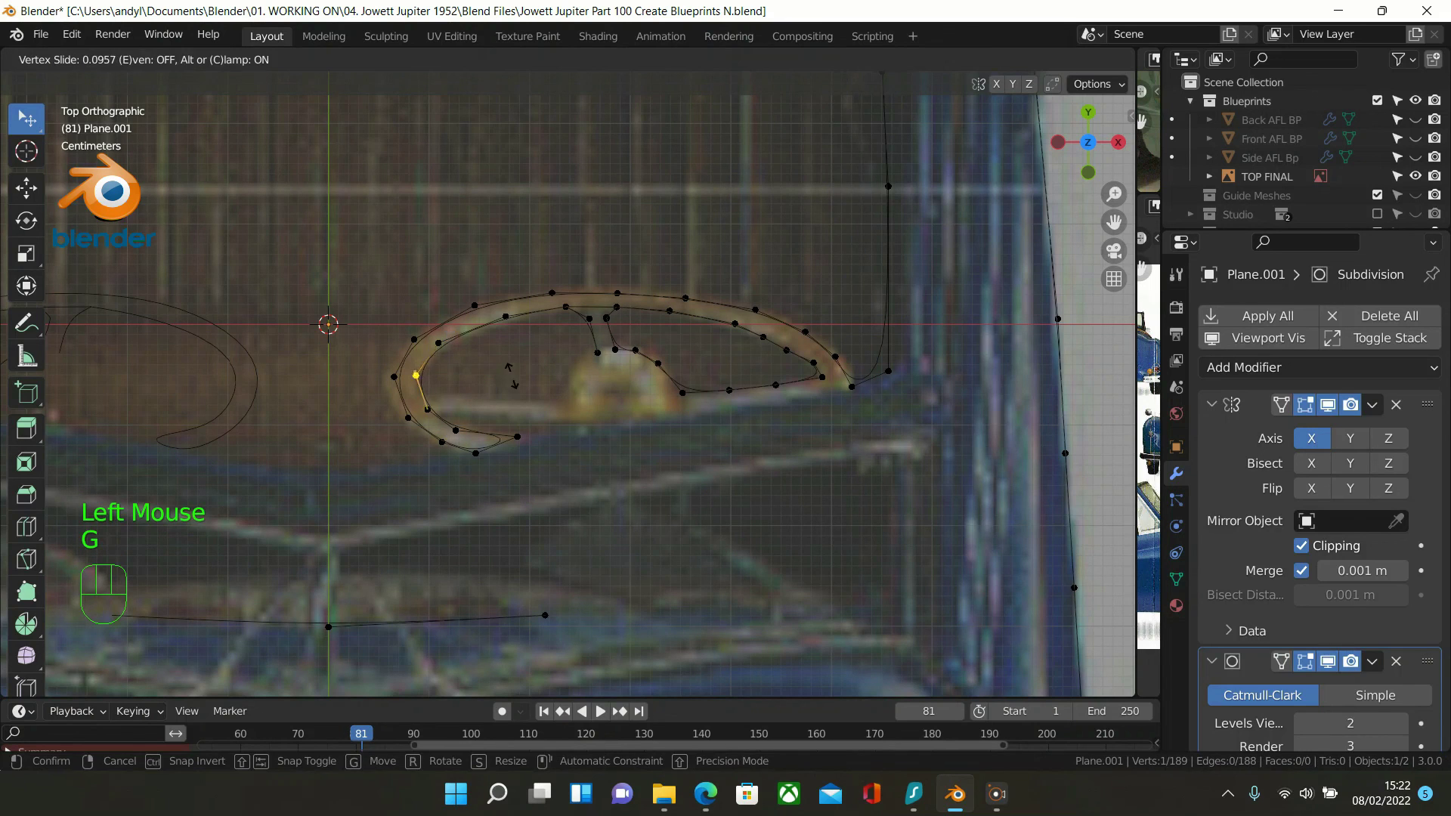
{"action": "left_click", "coordinate": [513, 386]}
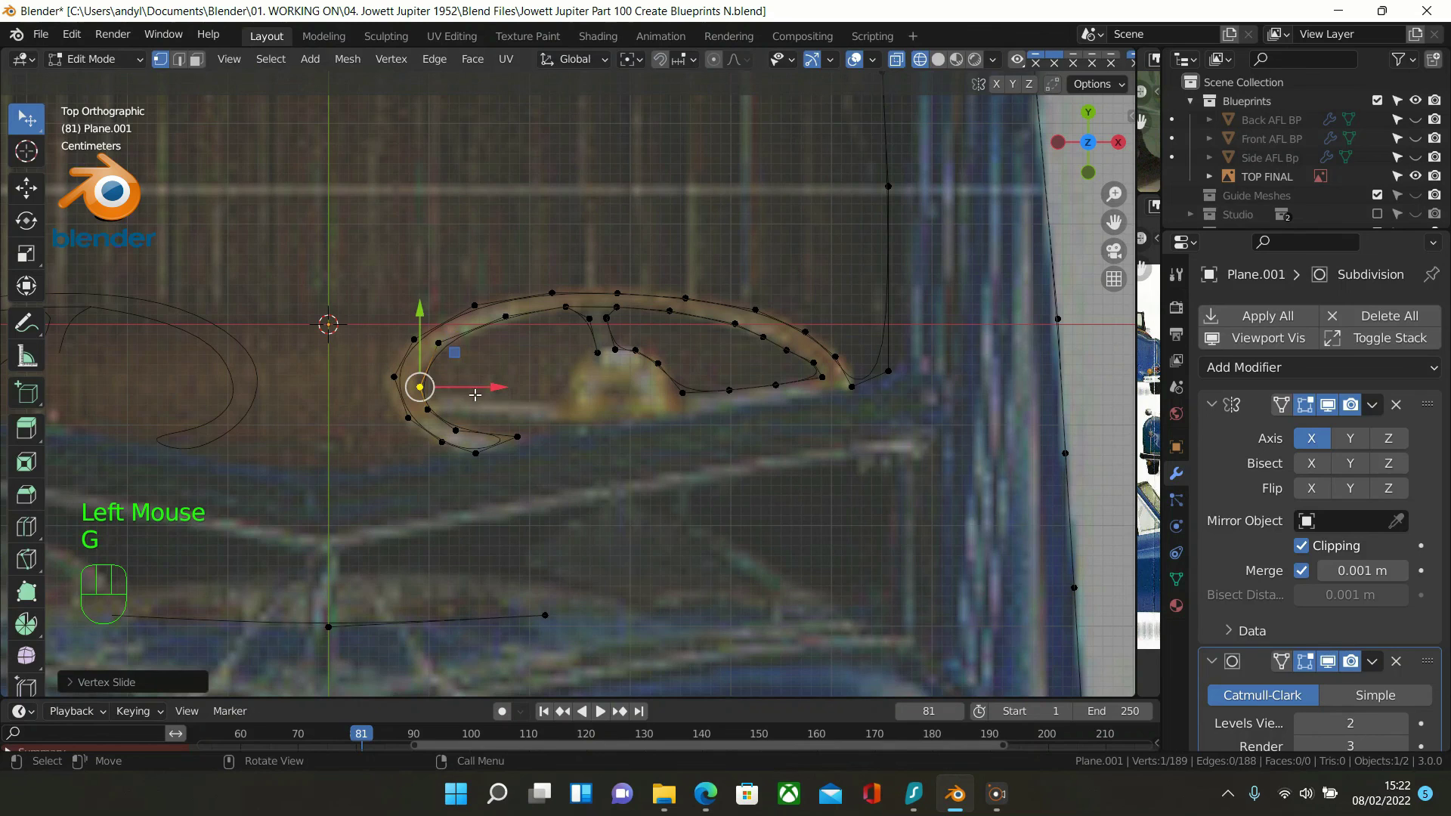
{"action": "key", "text": "g"}
{"action": "left_click", "coordinate": [475, 390]}
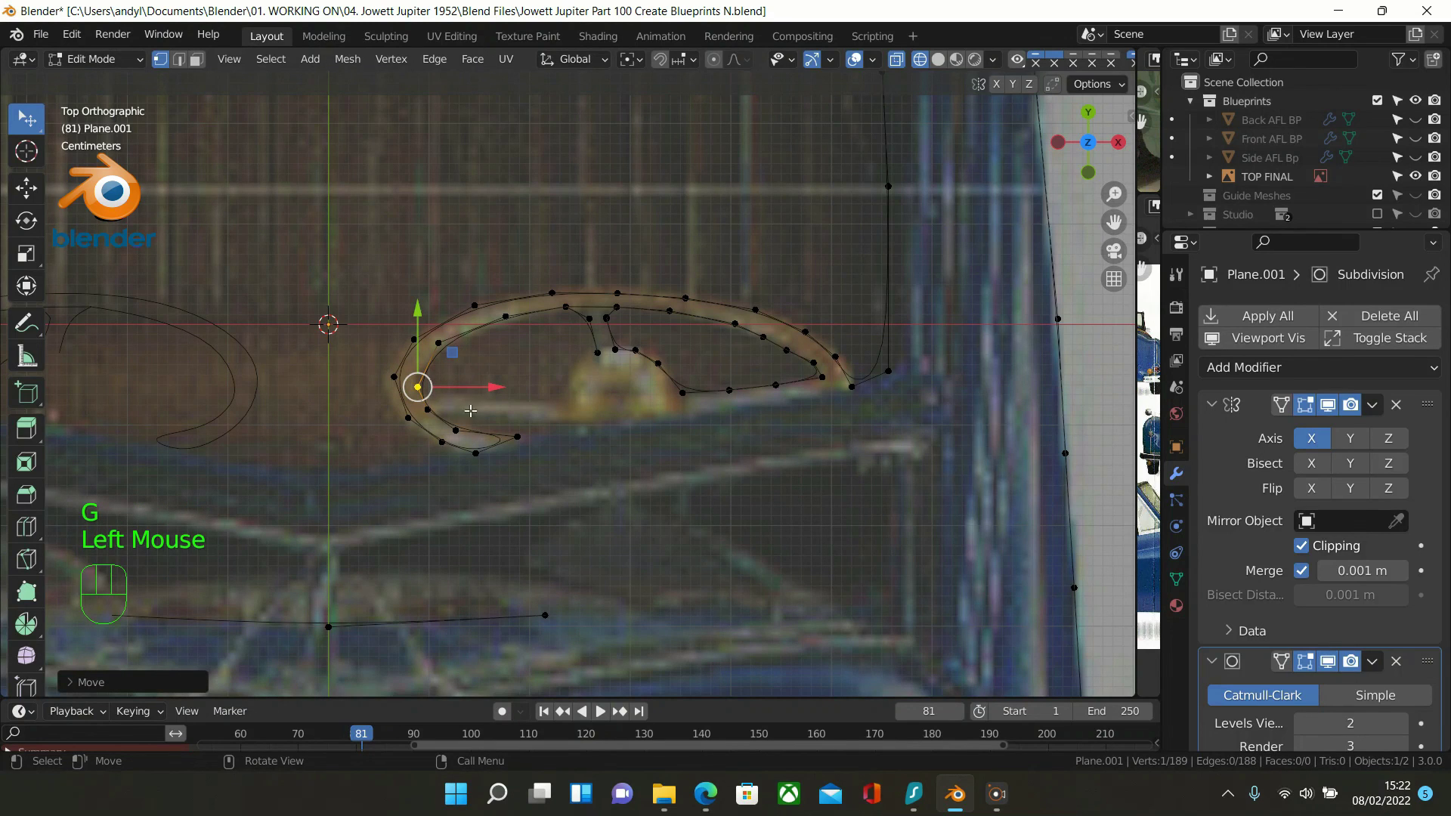
Extrude the inner rim's innermost vertex along the inboard spoke's upper edge to the hub, slide the rim vertex down and raise the spoke end
{"action": "key", "text": "e"}
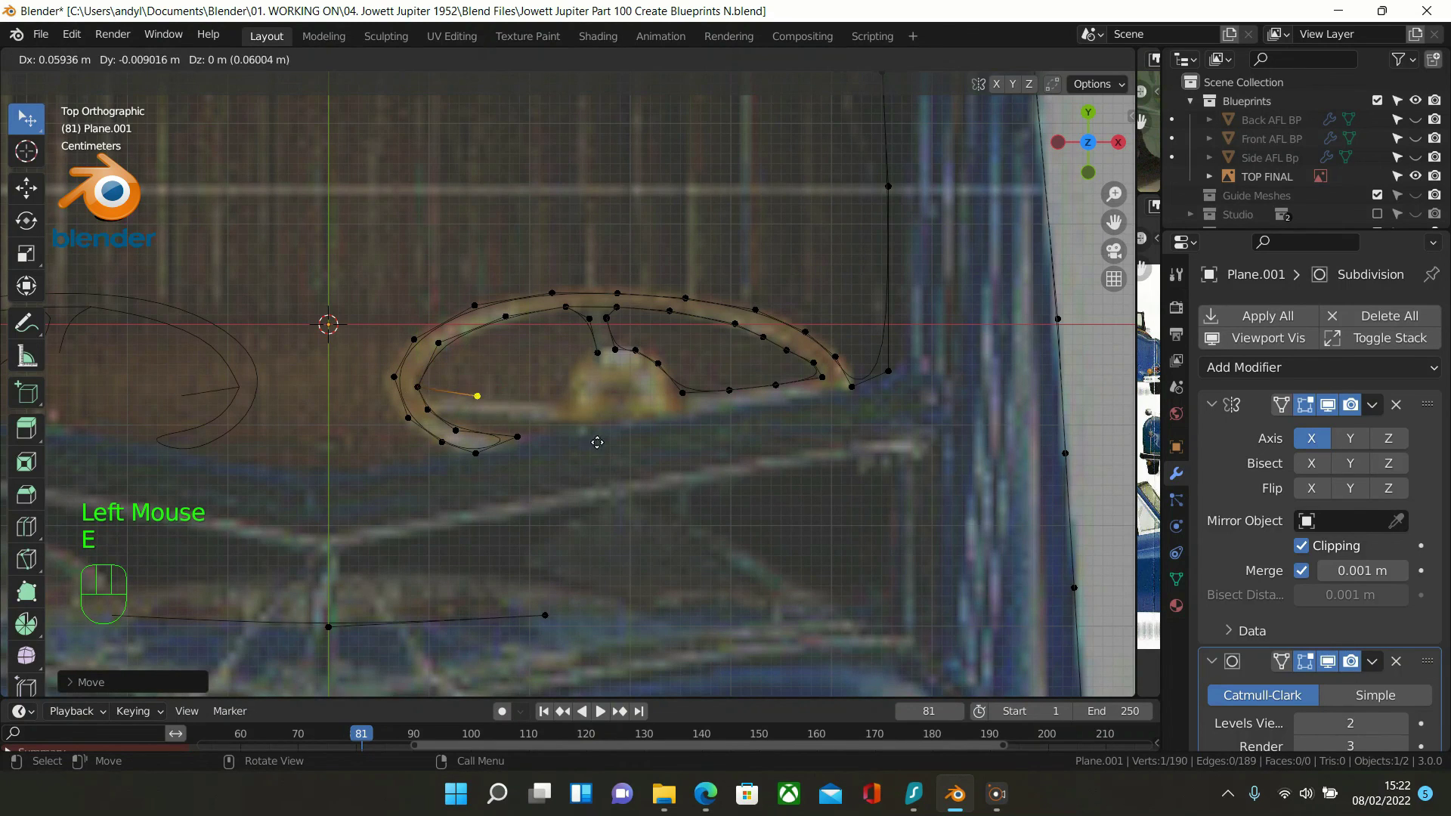
{"action": "left_click", "coordinate": [662, 447]}
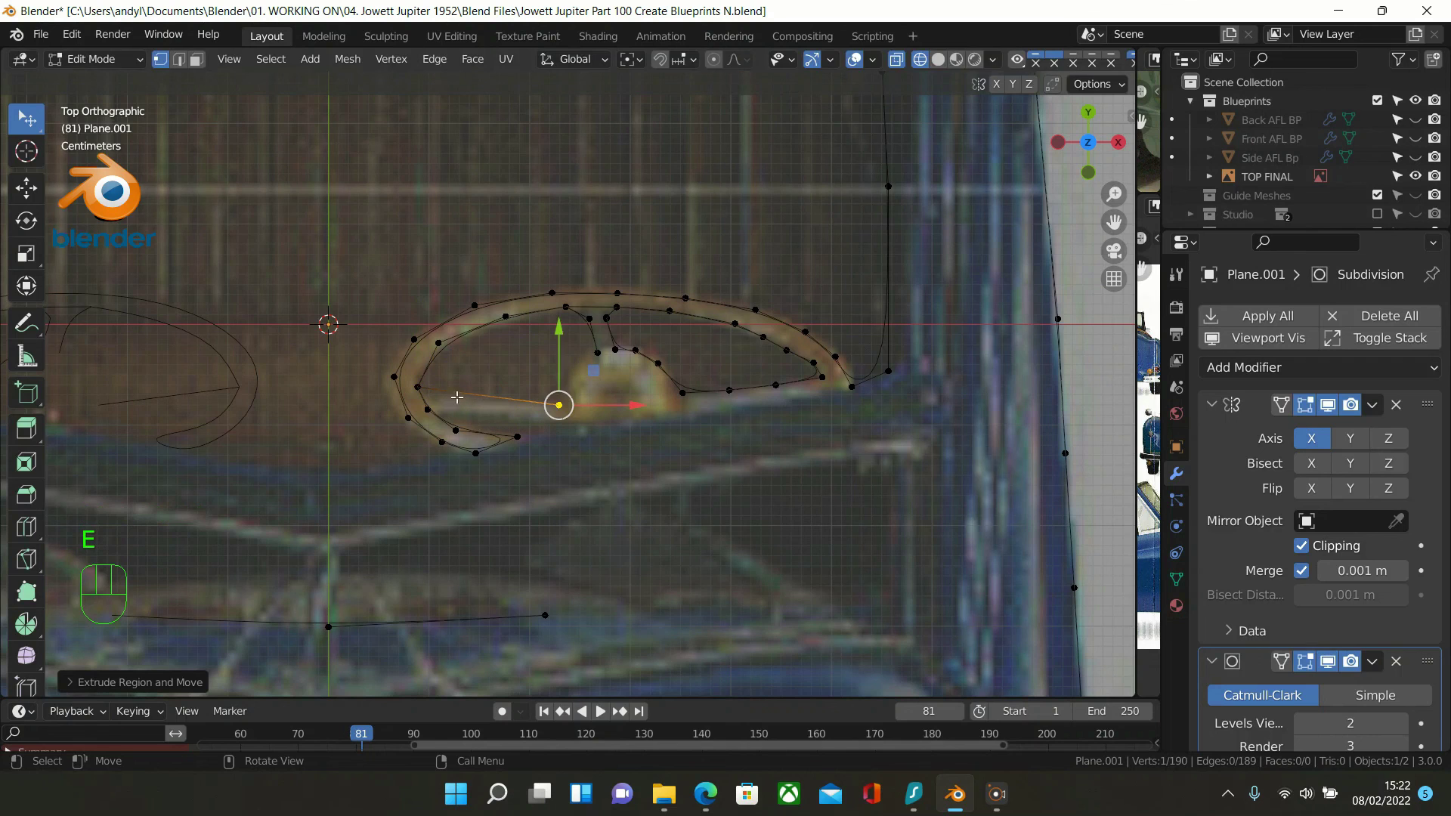
{"action": "left_click", "coordinate": [425, 386]}
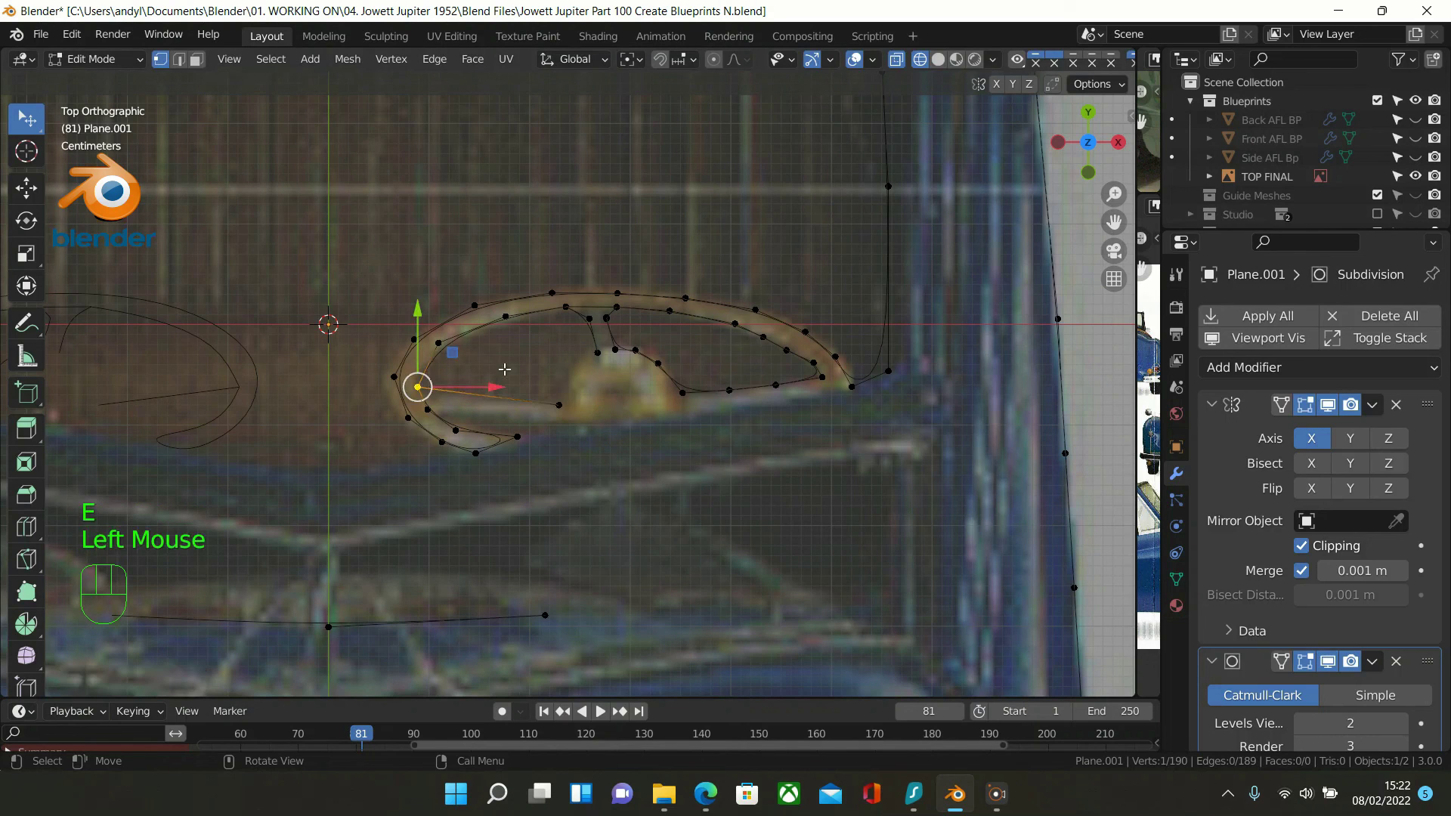
{"action": "key", "text": "g"}
{"action": "key", "text": "g"}
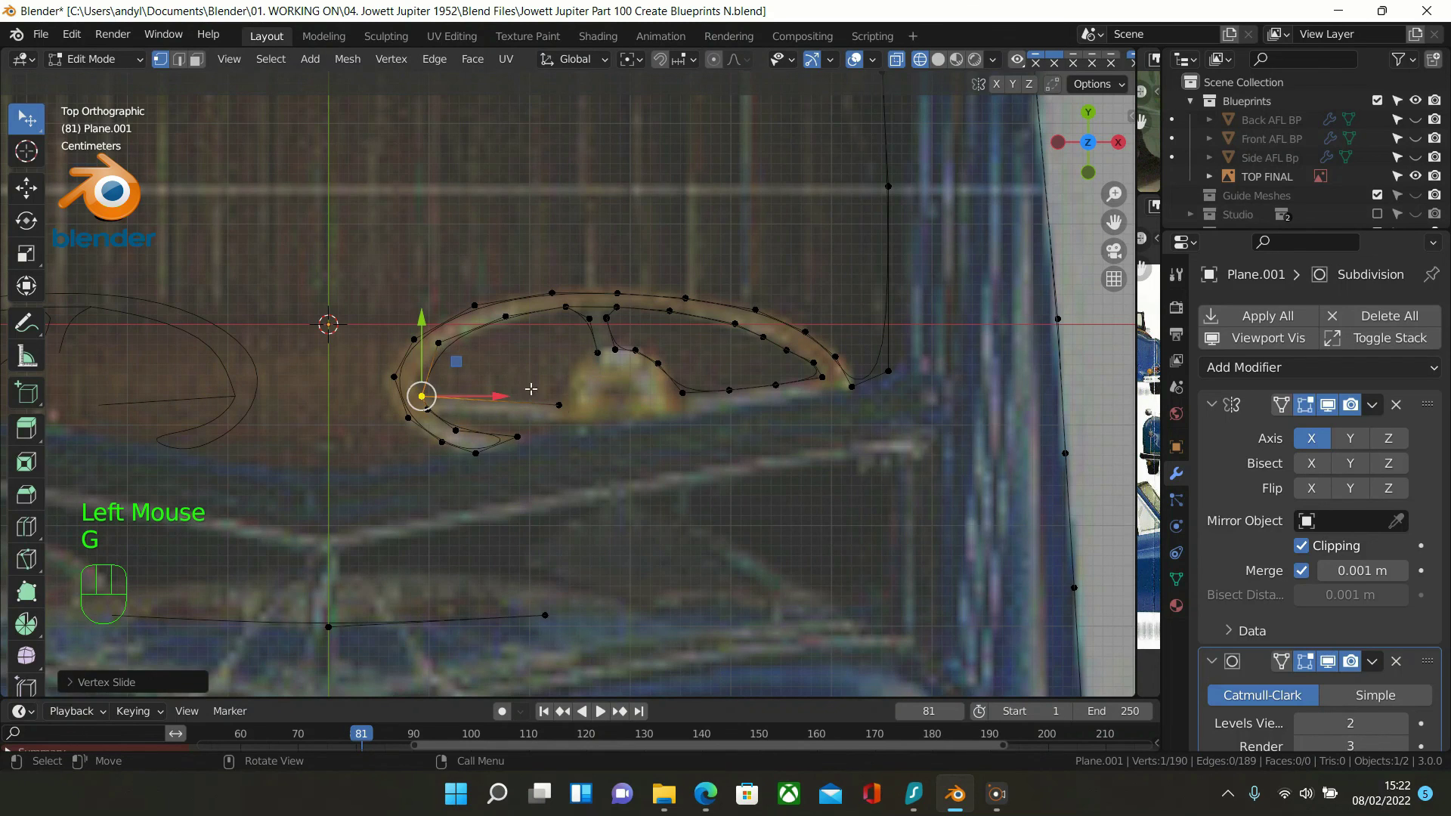
{"action": "left_click", "coordinate": [567, 407]}
{"action": "left_click_drag", "start_coordinate": [562, 365], "coordinate": [562, 358]}
Extrude the next lower inner rim vertex along the inboard spoke's lower edge to the hub and join the ends of both spoke edges
{"action": "left_click", "coordinate": [429, 410]}
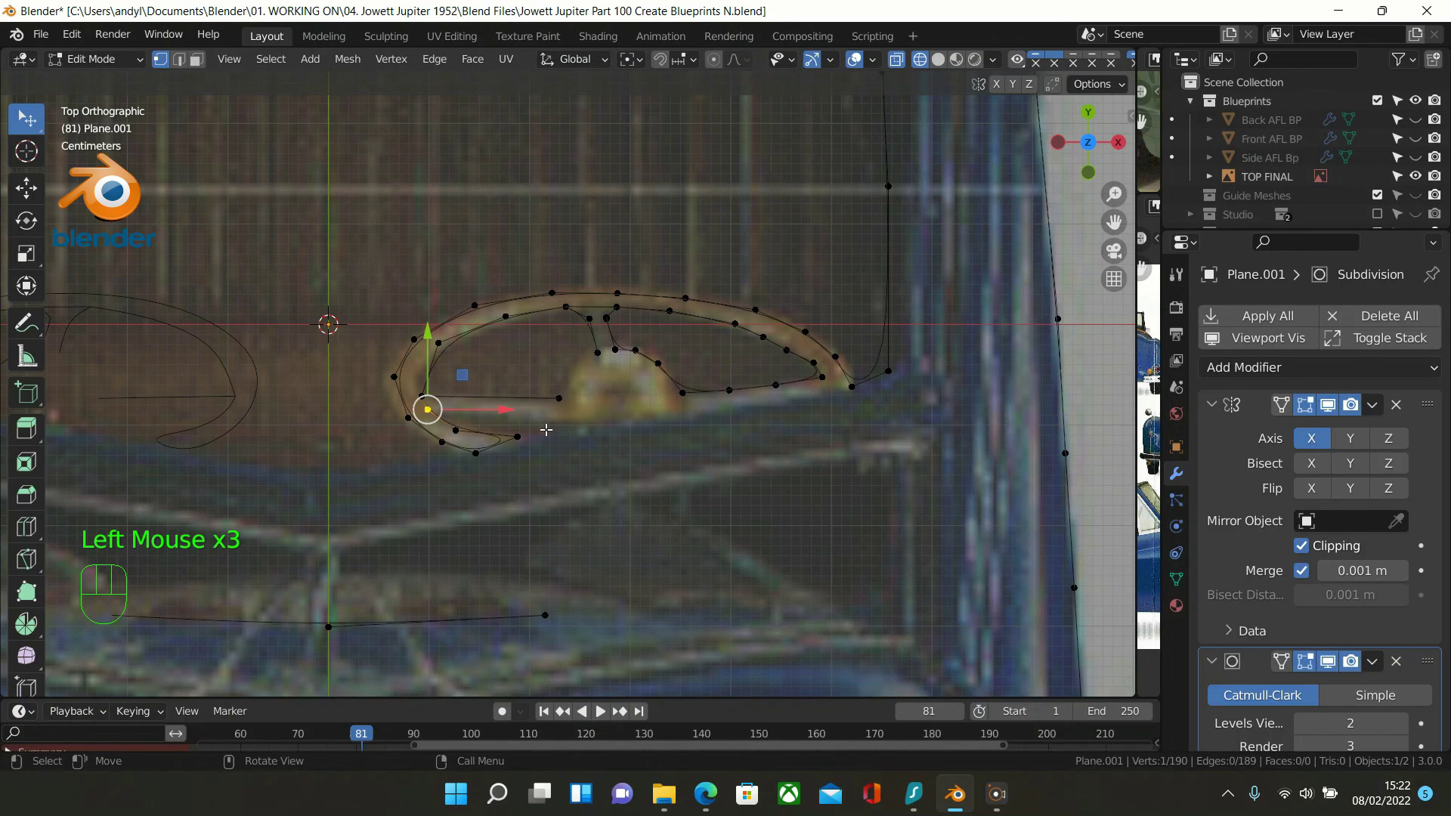
{"action": "key", "text": "e"}
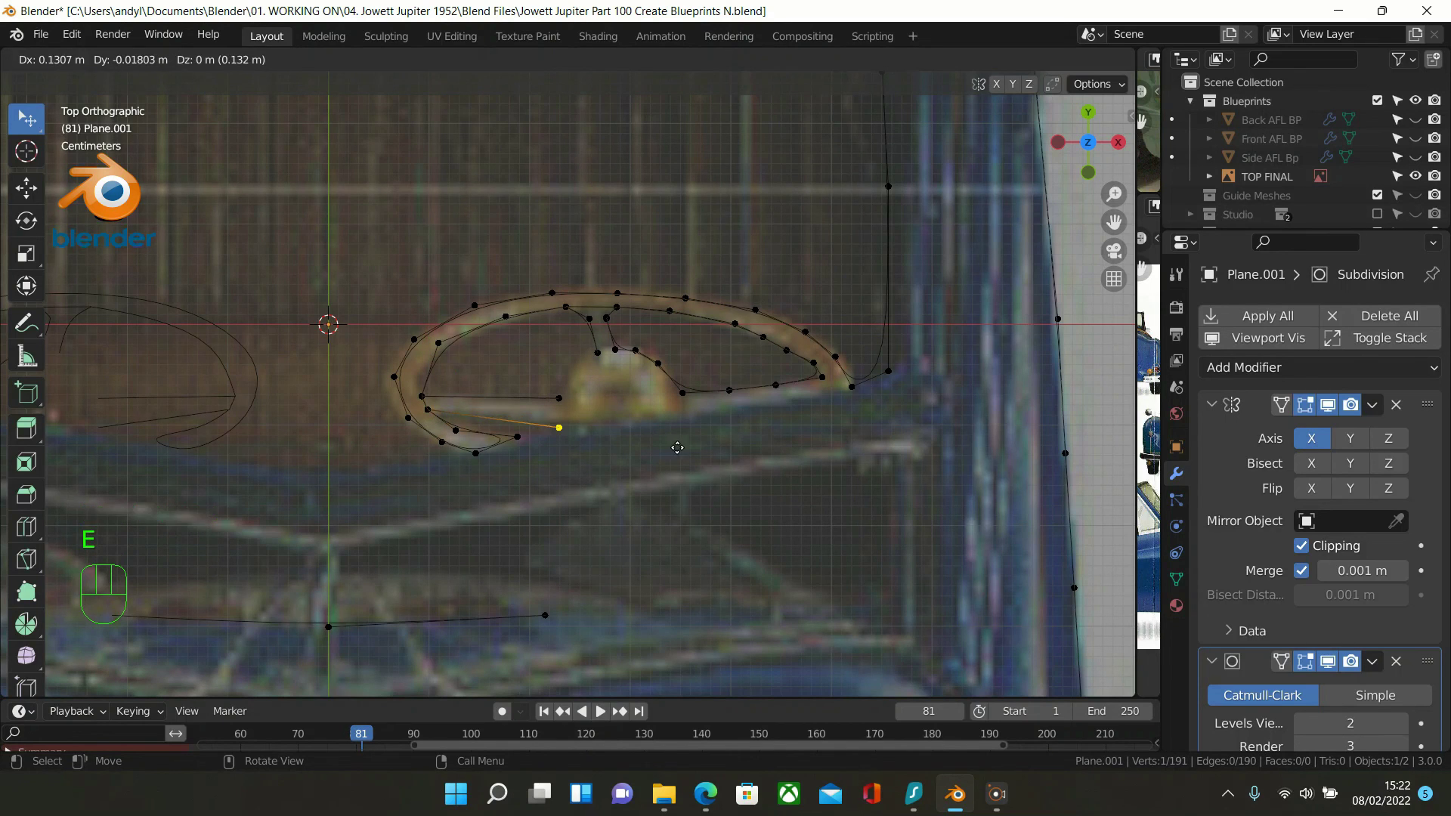
{"action": "left_click", "coordinate": [680, 440]}
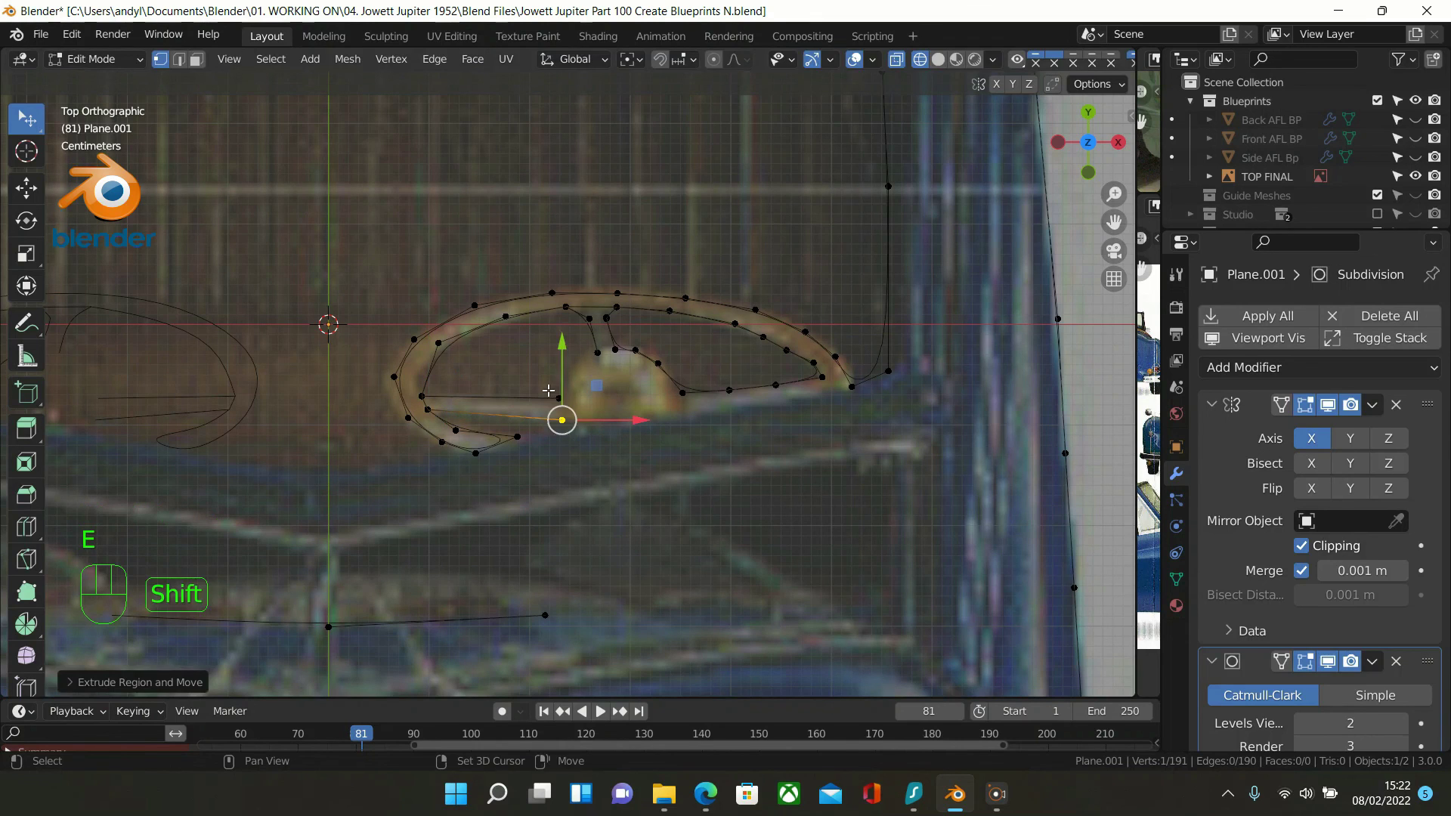
{"action": "left_click", "coordinate": [563, 399], "text": "shift"}
{"action": "key", "text": "f"}
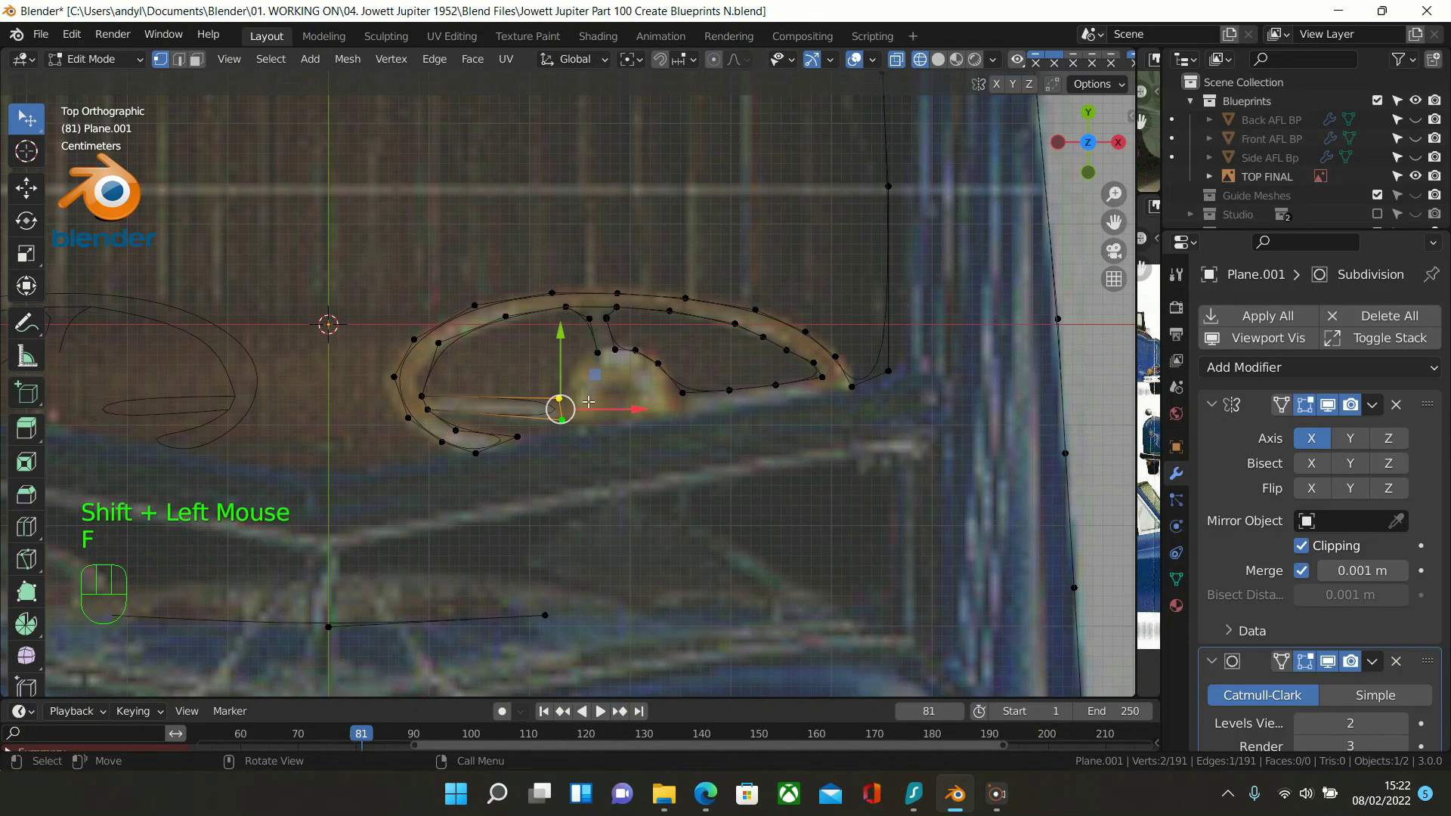
Join the end of the inboard spoke's upper edge to the vertex at the base of the upper spoke's inboard edge
{"action": "left_click", "coordinate": [558, 399]}
{"action": "left_click", "coordinate": [599, 353], "text": "shift"}
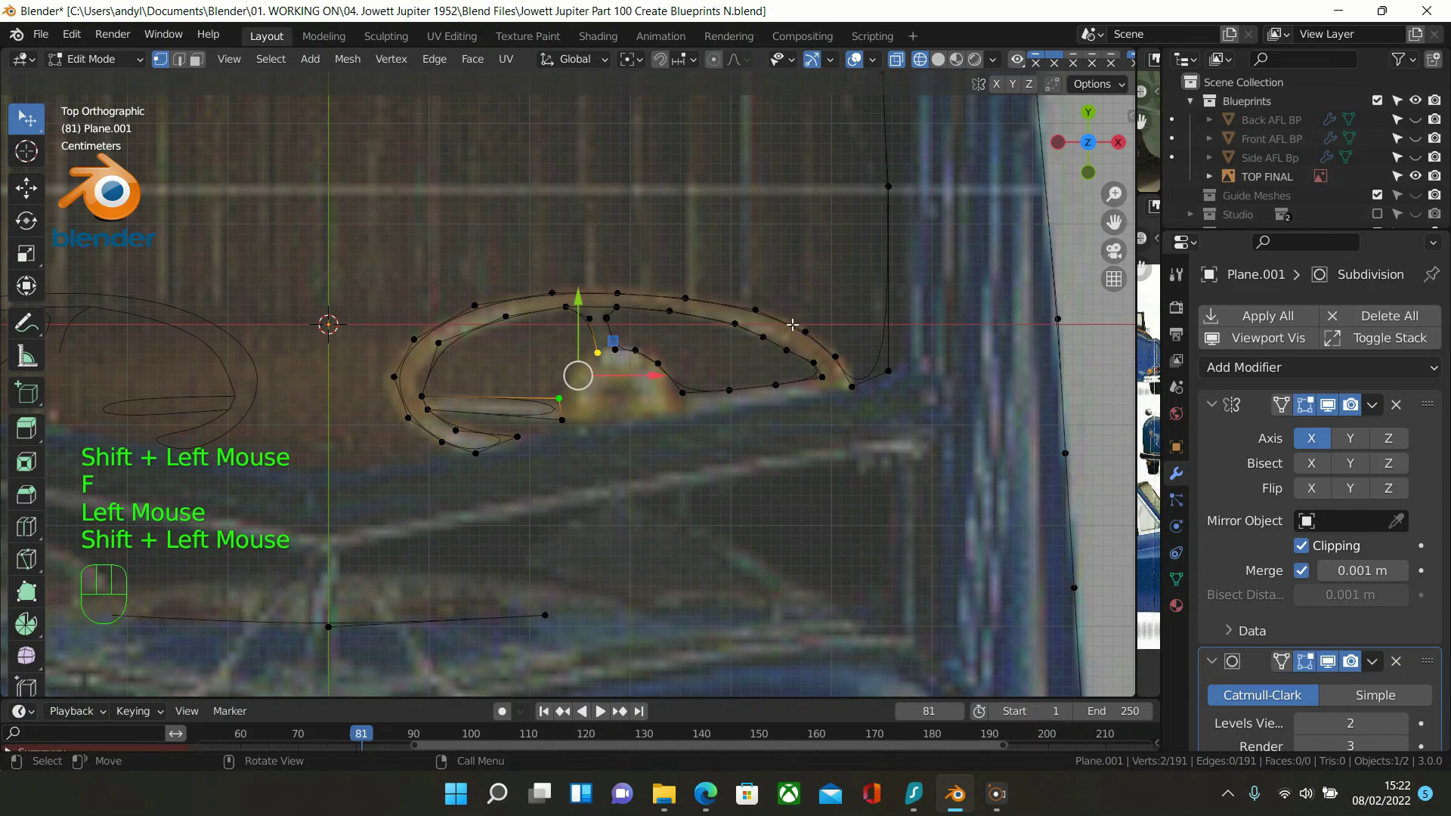
{"action": "key", "text": "f"}
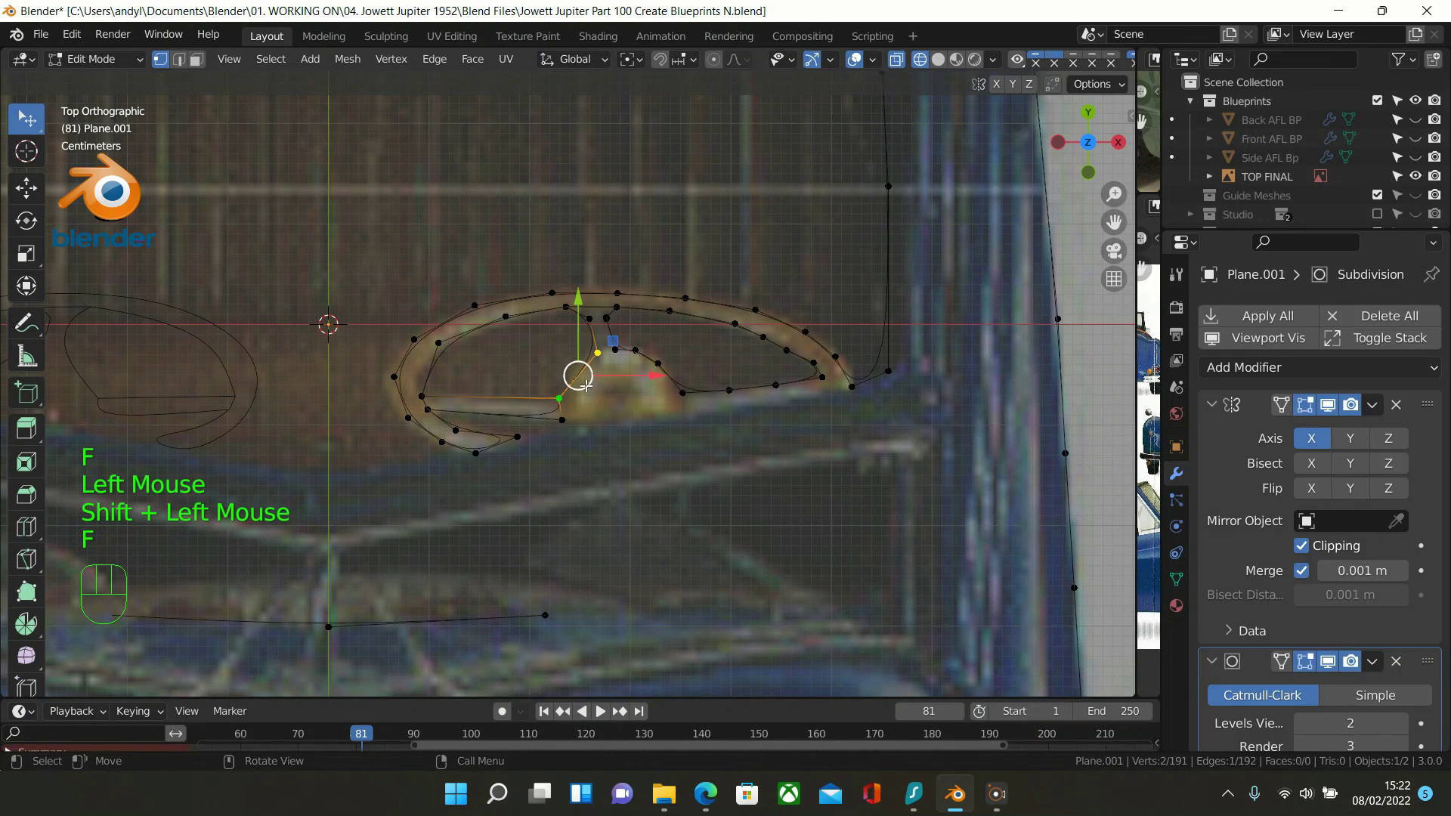
Add a vertex midway along the new edge between the two spokes, move it inboard to curve the line and leave mesh editing
{"action": "key", "text": "ctrl+r"}
{"action": "left_click", "coordinate": [577, 374]}
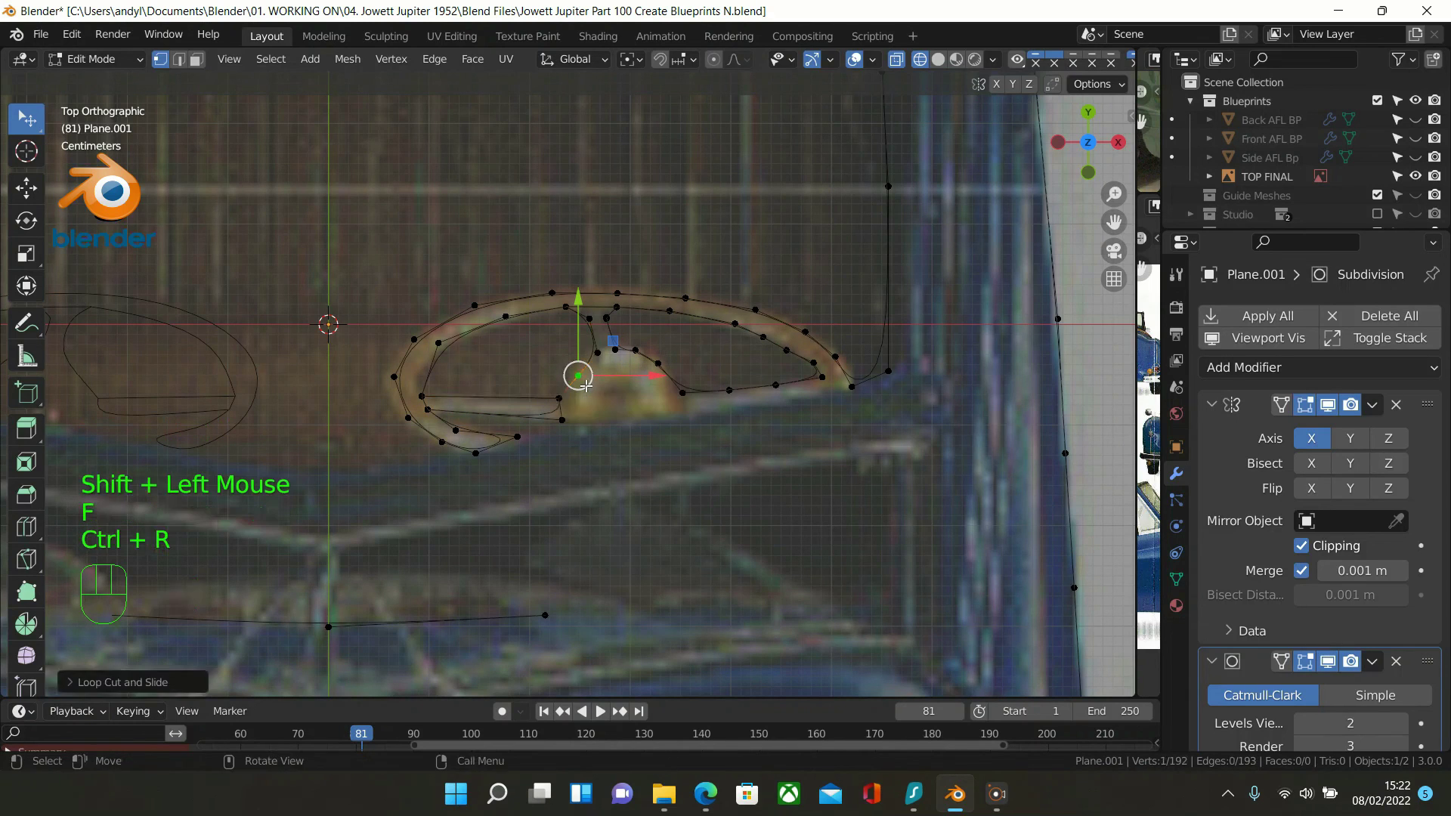
{"action": "left_click", "coordinate": [654, 367]}
{"action": "left_click", "coordinate": [634, 375]}
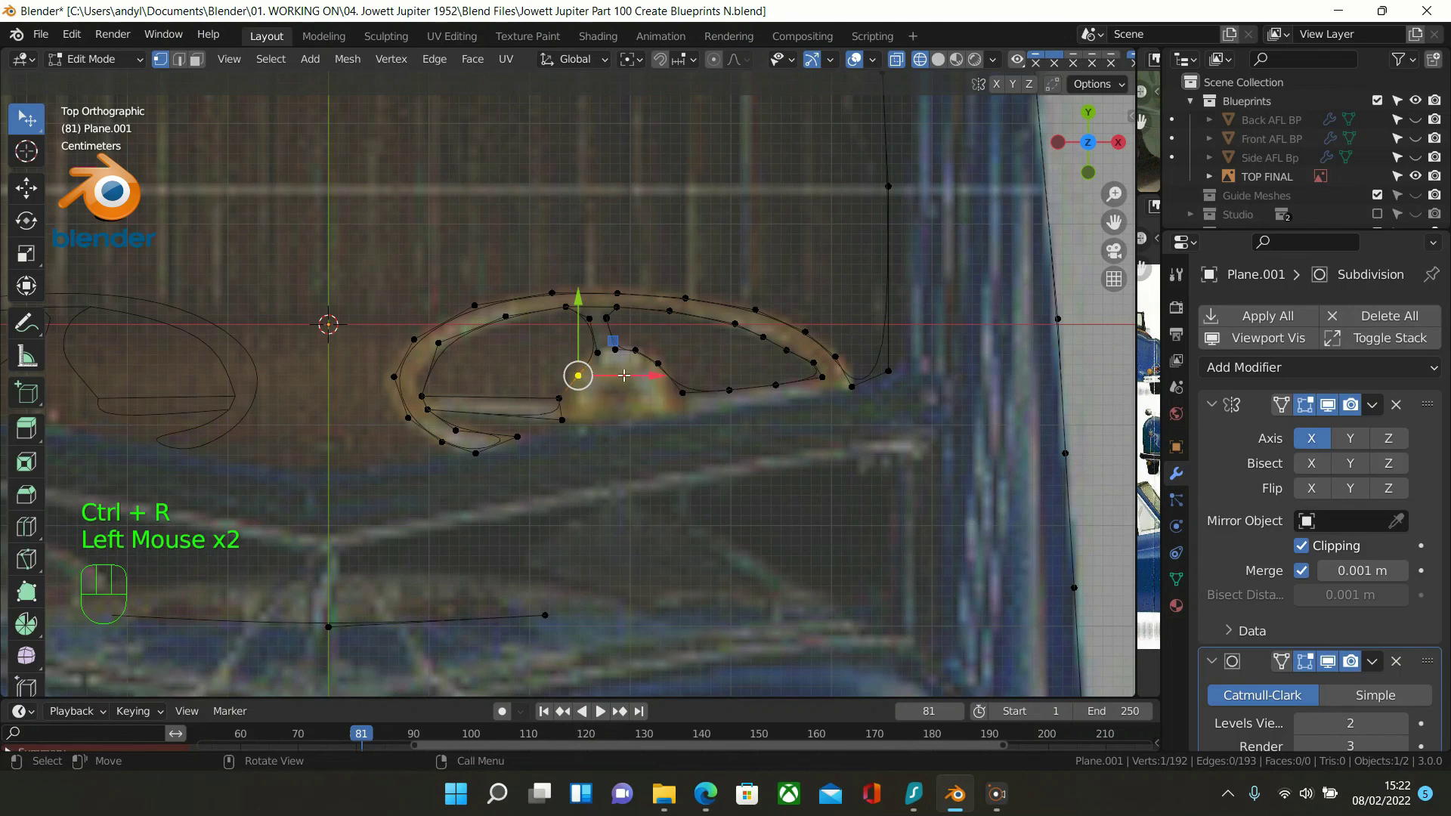
{"action": "left_click_drag", "start_coordinate": [641, 381], "coordinate": [630, 383]}
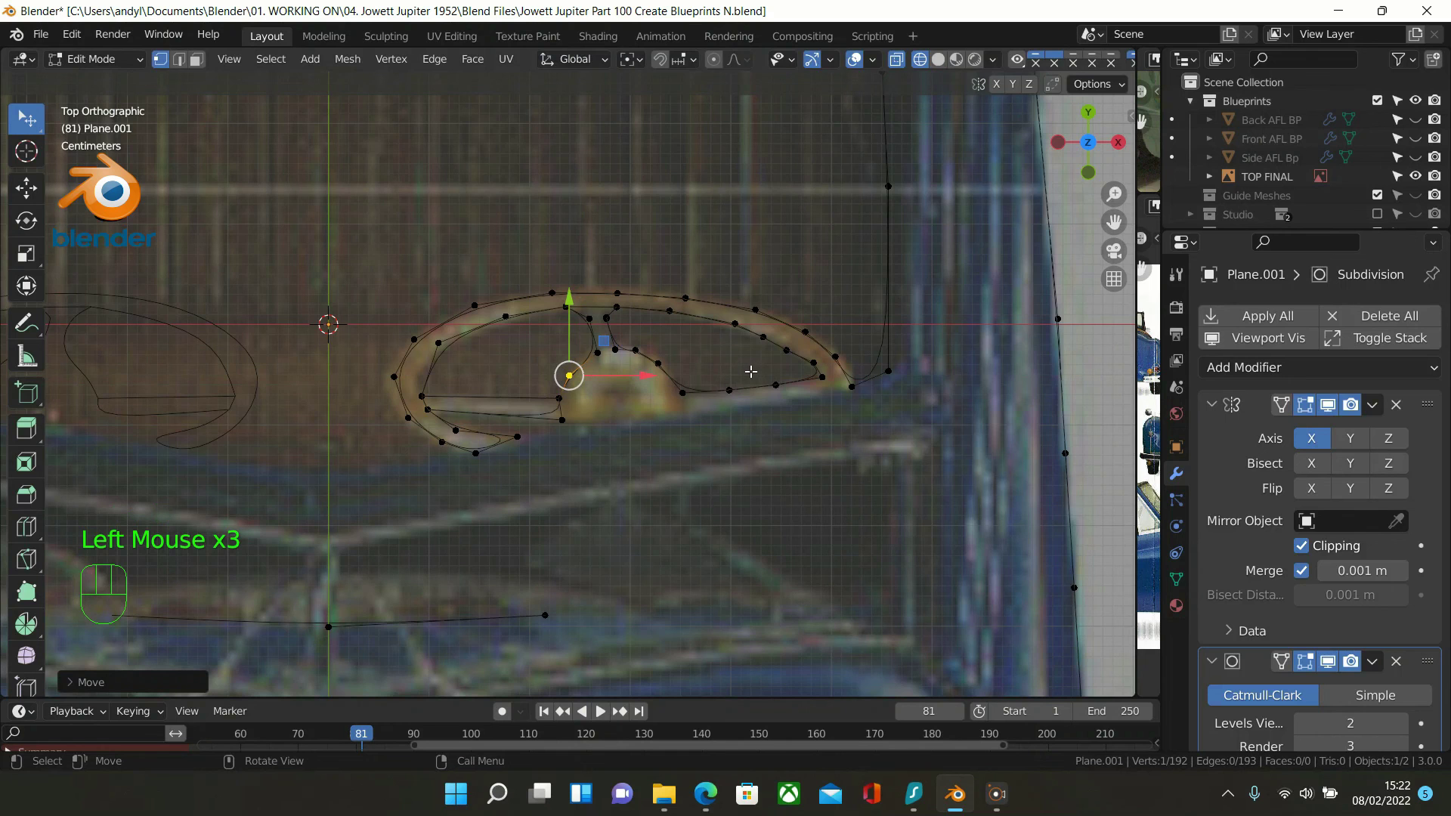
{"action": "scroll", "coordinate": [751, 372], "scroll_direction": "down", "scroll_amount": 1}
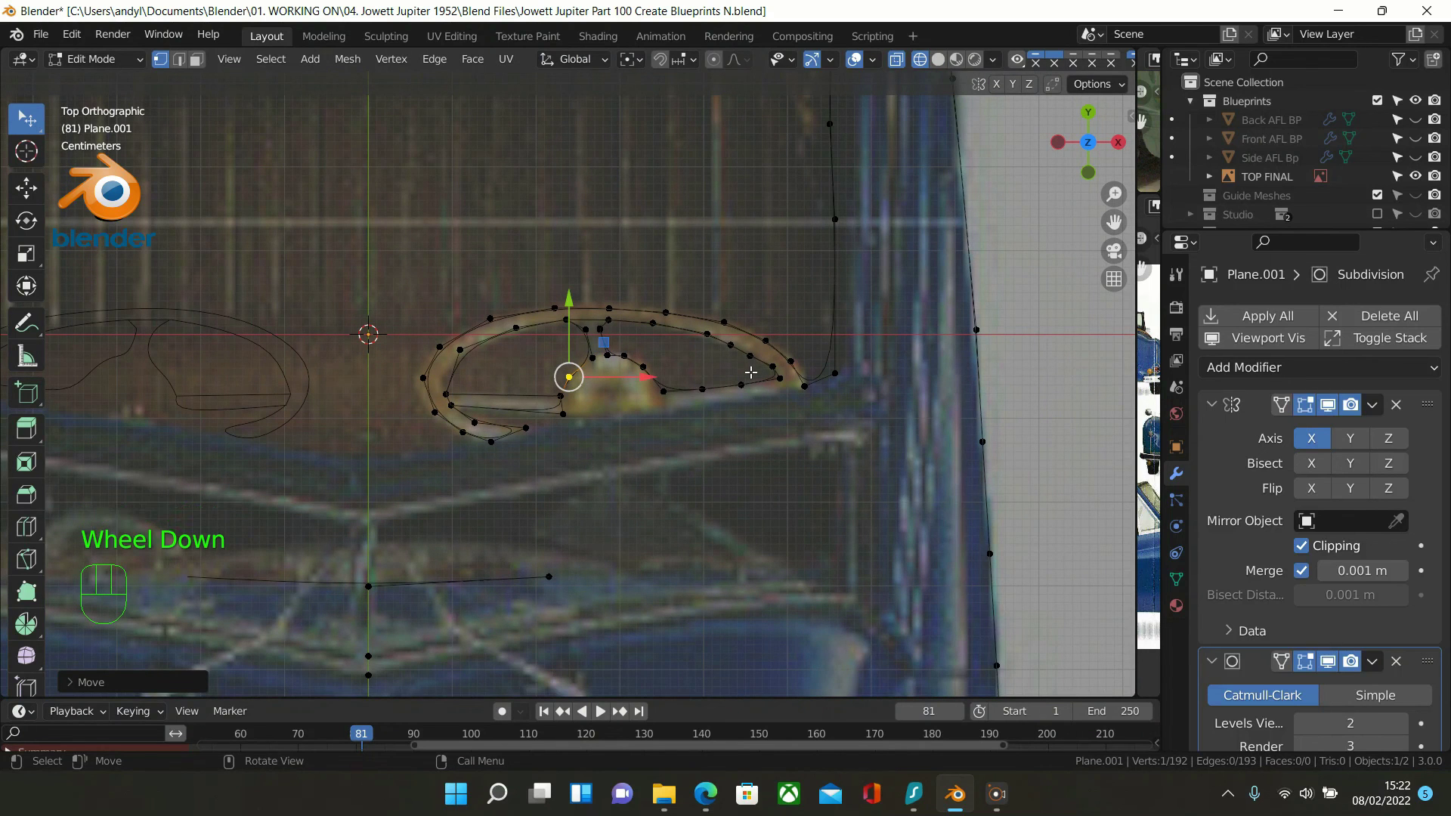
{"action": "key", "text": "Tab"}
Examine the steering wheel tracing and the complete mirrored top-view outlines against the reference image
{"action": "scroll", "coordinate": [750, 372], "scroll_direction": "down", "scroll_amount": 4}
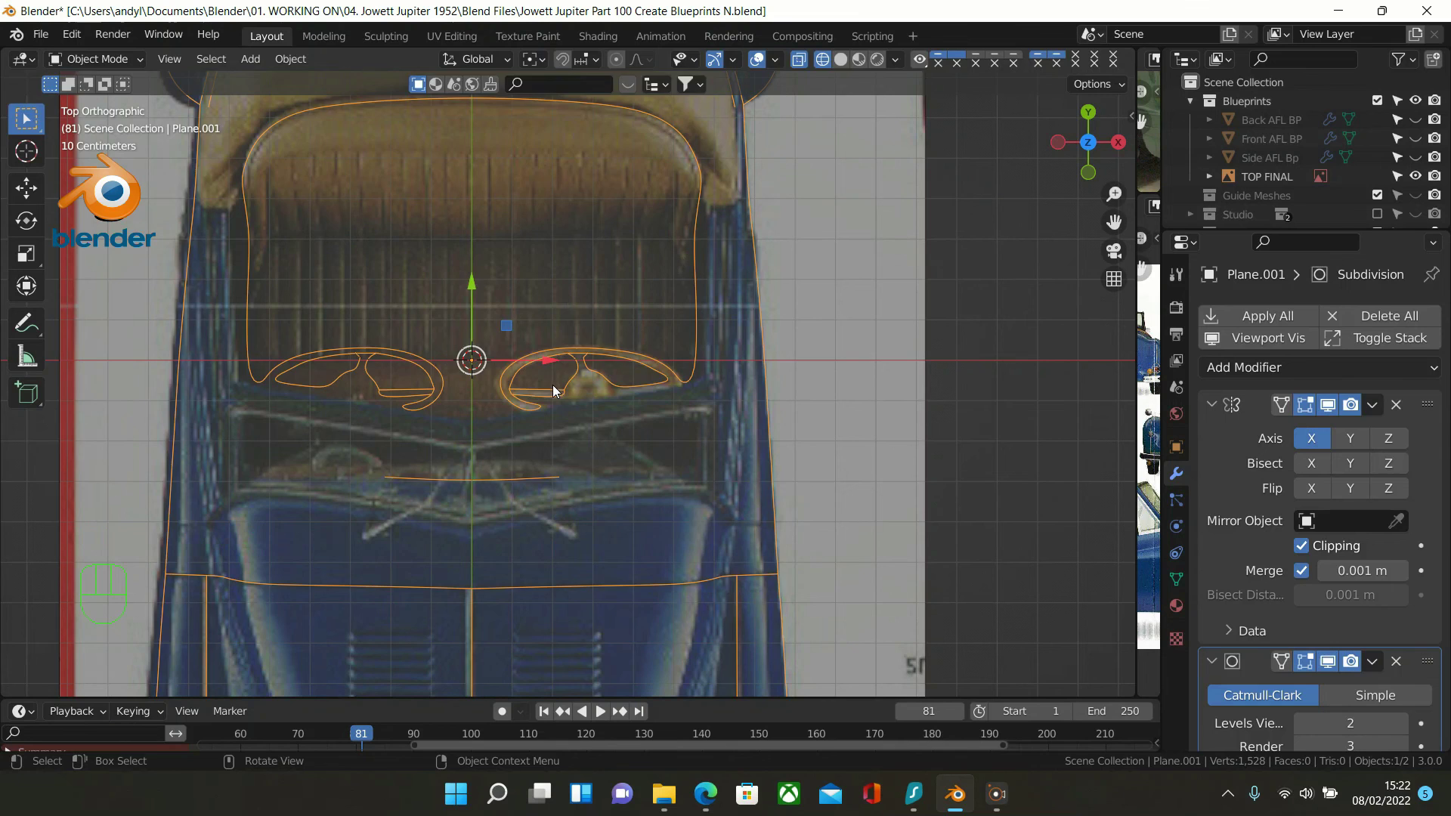
{"action": "key", "text": "Tab"}
{"action": "key", "text": "Tab"}
{"action": "scroll", "coordinate": [572, 362], "scroll_direction": "down", "scroll_amount": 1}
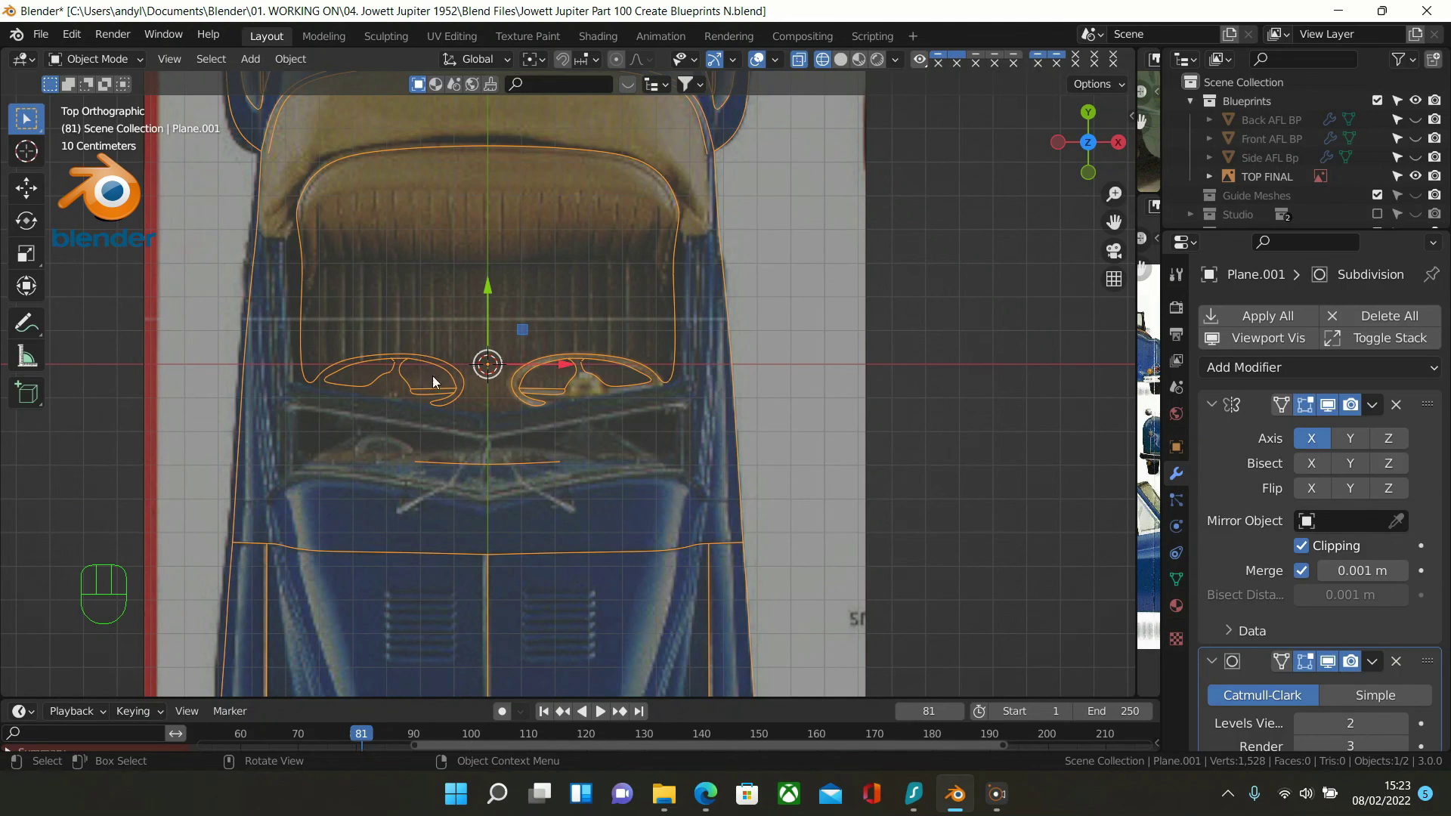
{"action": "scroll", "coordinate": [756, 347], "scroll_direction": "down", "scroll_amount": 2}
{"action": "scroll", "coordinate": [756, 348], "scroll_direction": "up", "scroll_amount": 3}
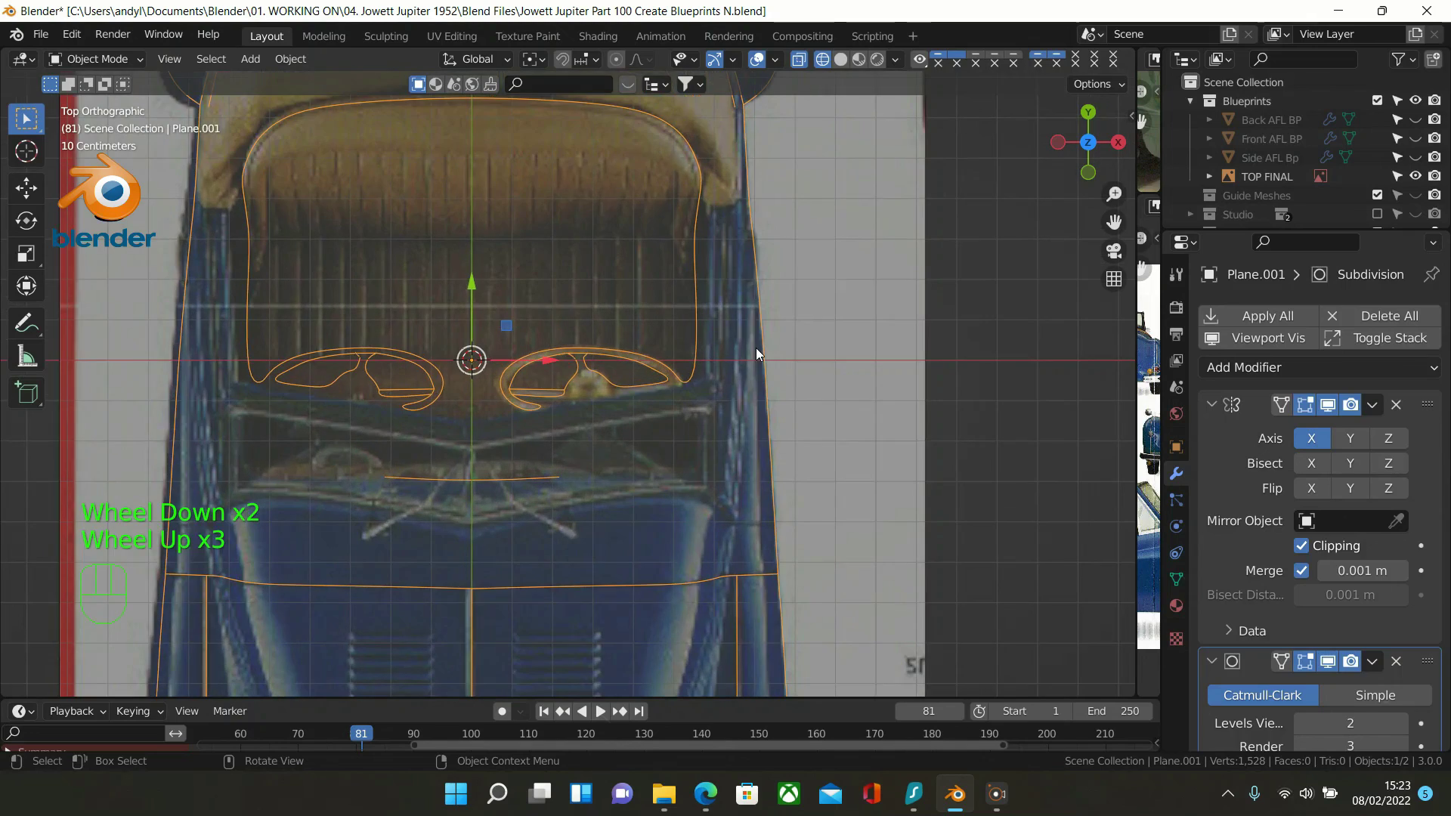
{"action": "key", "text": "Tab"}
{"action": "key", "text": "Tab"}
{"action": "scroll", "coordinate": [768, 339], "scroll_direction": "down", "scroll_amount": 4}
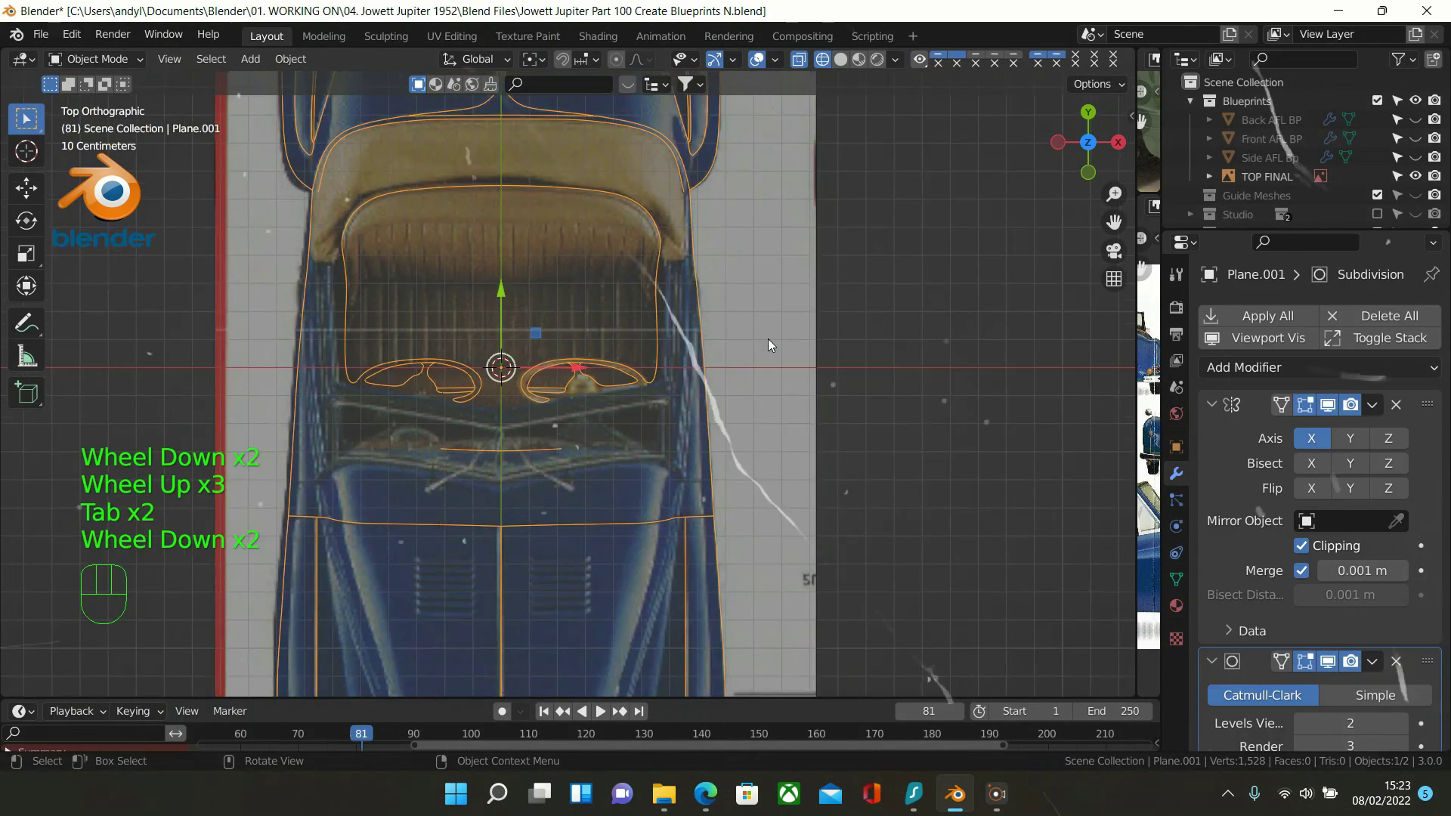
{"action": "scroll", "coordinate": [791, 337], "scroll_direction": "down", "scroll_amount": 2}
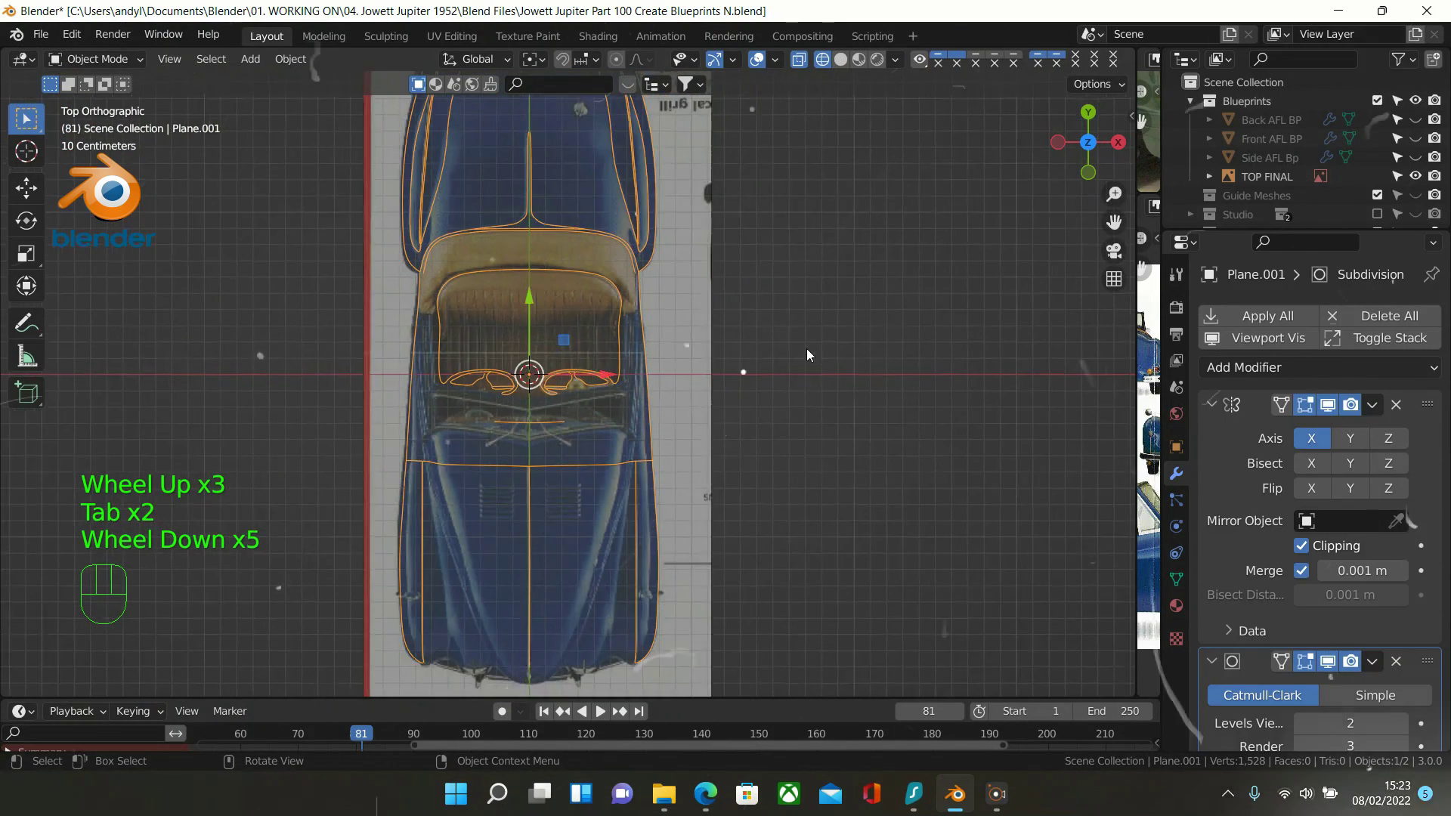
{"action": "scroll", "coordinate": [809, 359], "scroll_direction": "down", "scroll_amount": 2}
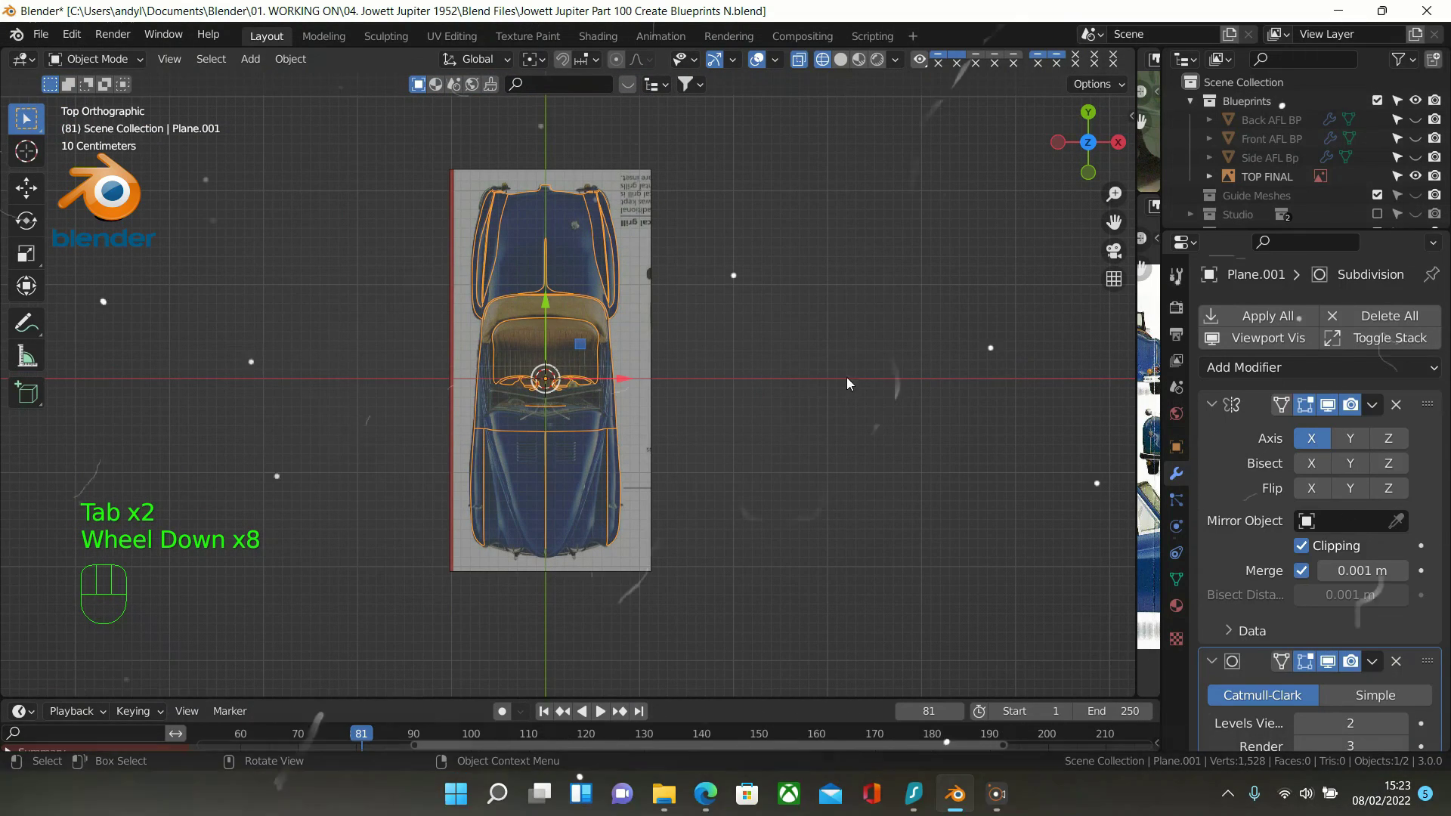
Hide the Blueprints collection and inspect the traced top-view outlines on their own
{"action": "left_click", "coordinate": [1415, 176]}
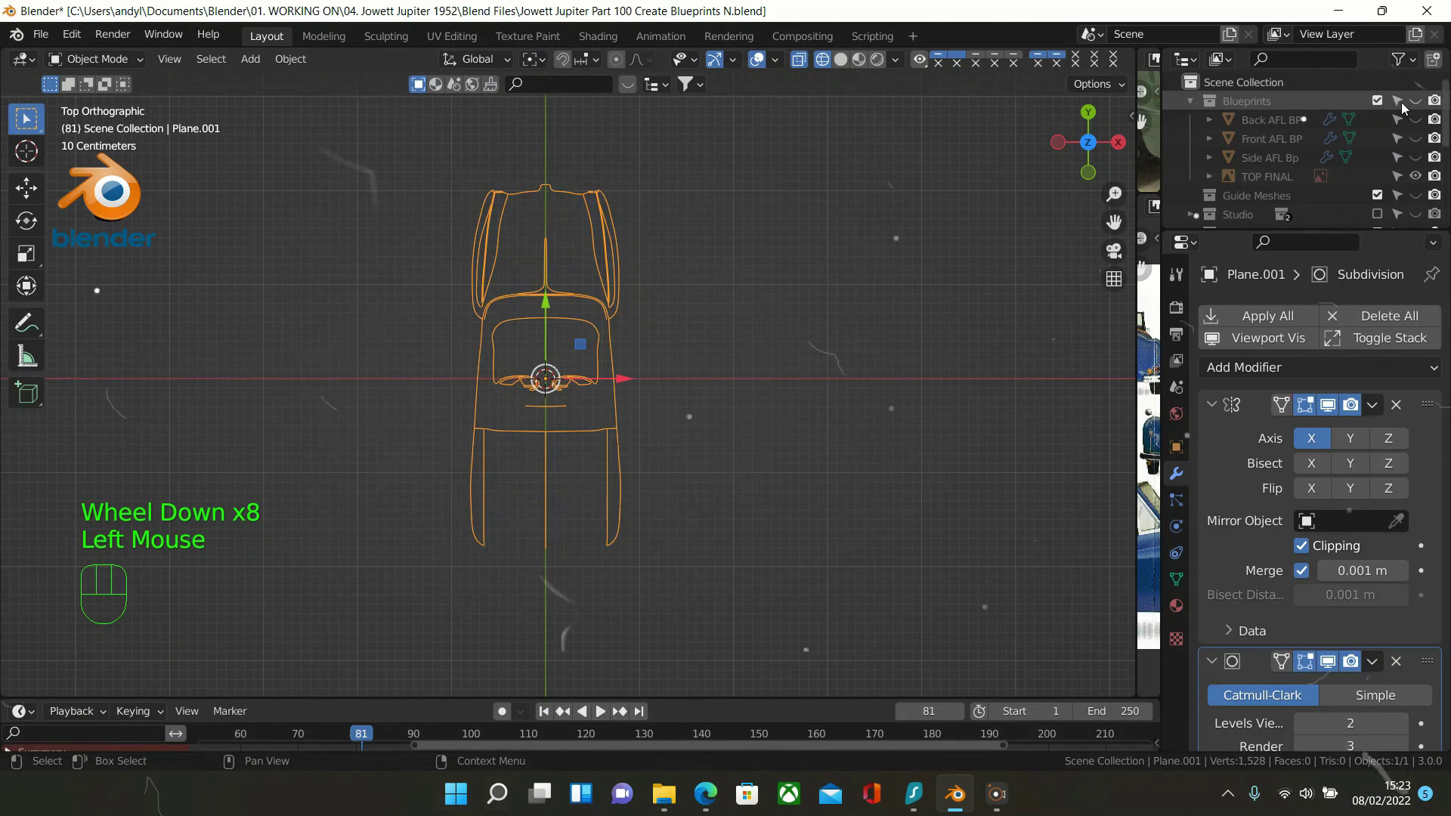
{"action": "scroll", "coordinate": [441, 320], "scroll_direction": "up", "scroll_amount": 1}
{"action": "scroll", "coordinate": [441, 320], "scroll_direction": "up", "scroll_amount": 1}
{"action": "middle_click_drag", "start_coordinate": [622, 305], "coordinate": [758, 314], "text": "shift"}
{"action": "scroll", "coordinate": [768, 396], "scroll_direction": "up", "scroll_amount": 2}
{"action": "scroll", "coordinate": [759, 313], "scroll_direction": "down", "scroll_amount": 2}
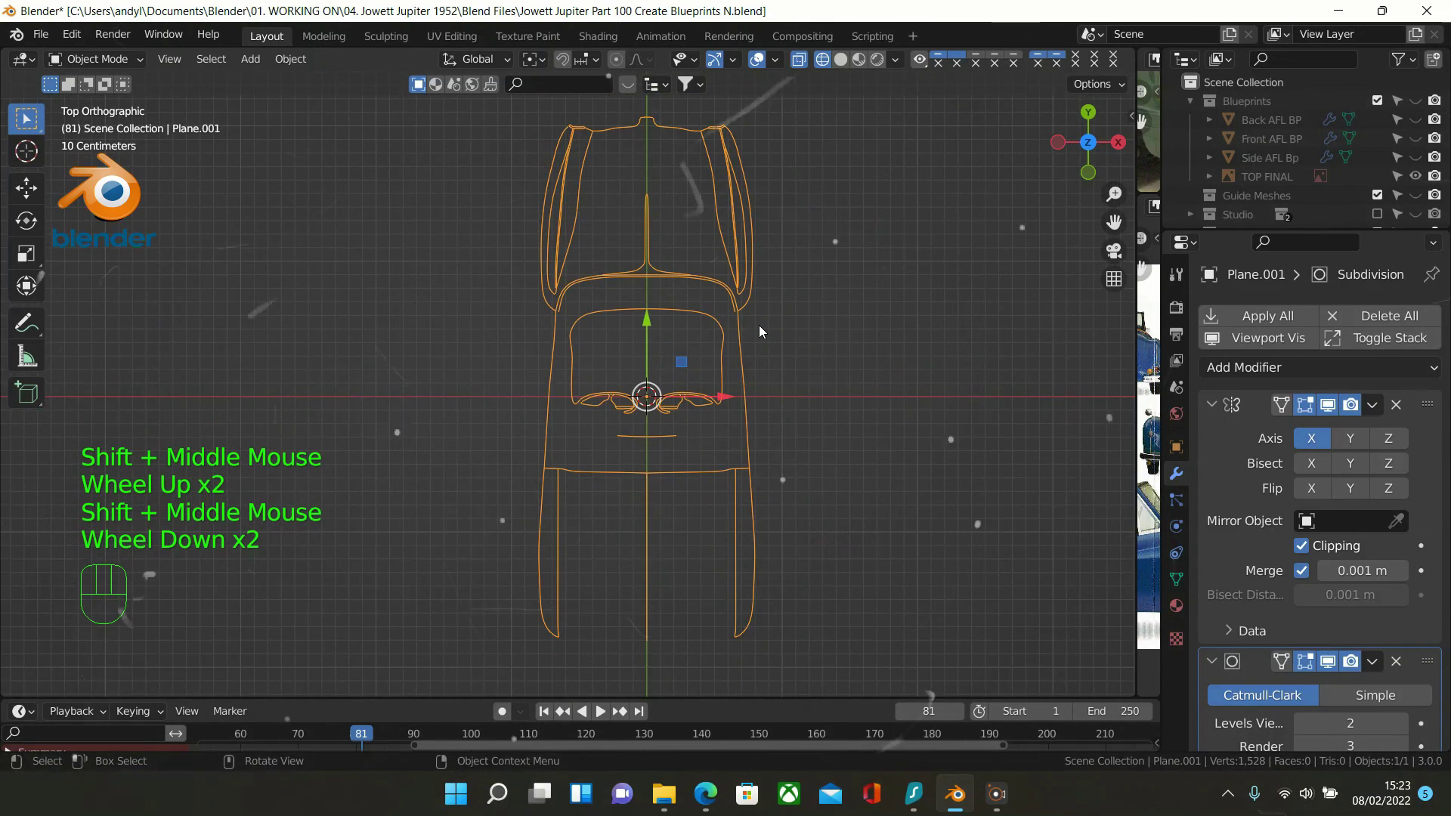
{"action": "scroll", "coordinate": [759, 330], "scroll_direction": "down", "scroll_amount": 1}
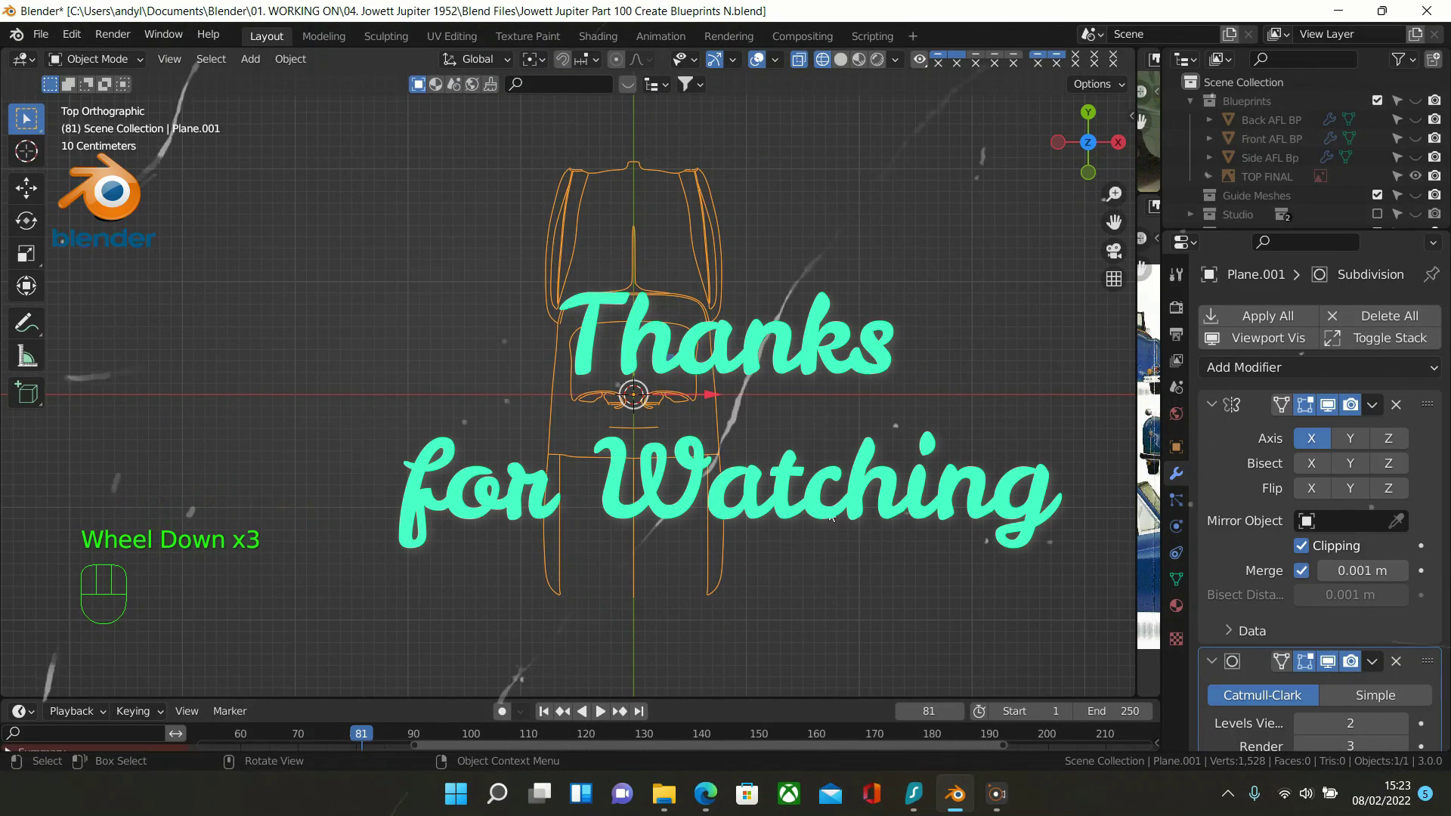
{"action": "scroll", "coordinate": [832, 517], "scroll_direction": "up", "scroll_amount": 1}
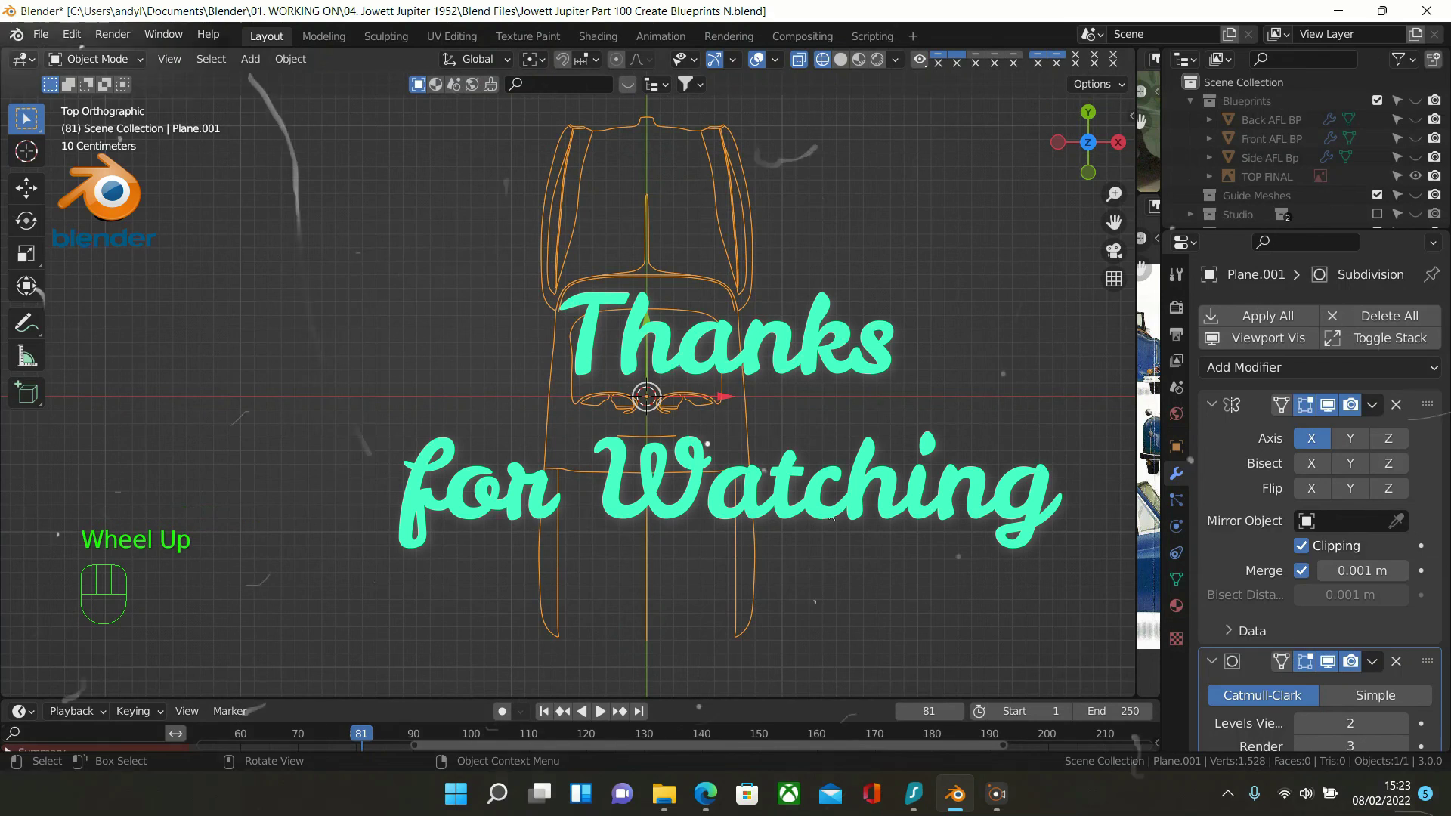